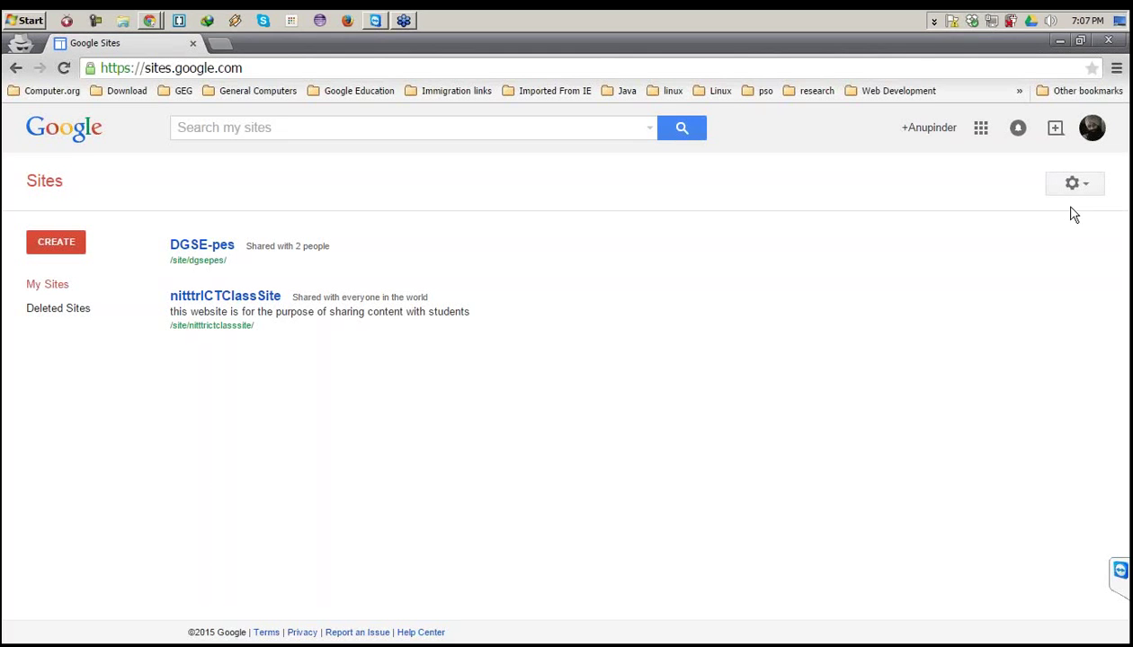
Open the create-new-site form, with the Blank template and empty site name and location fields.
left_click(61, 247)
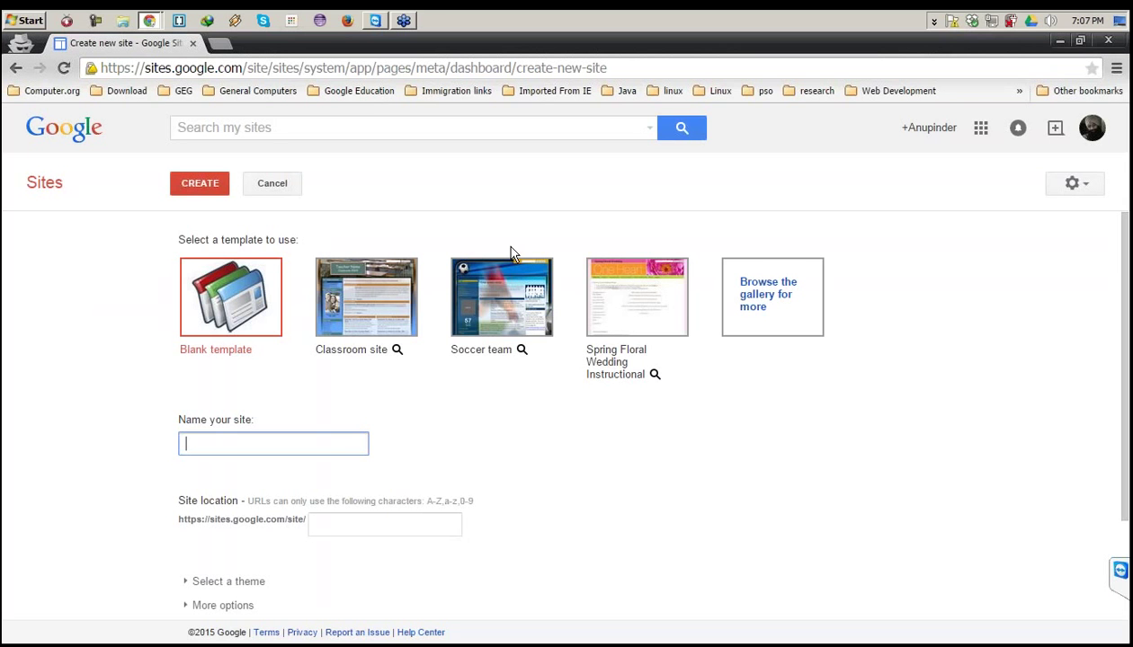
scroll(510, 255, "down", 1)
scroll(486, 270, "up", 1)
Open the full template gallery and browse the Business collaboration templates.
left_click(752, 302)
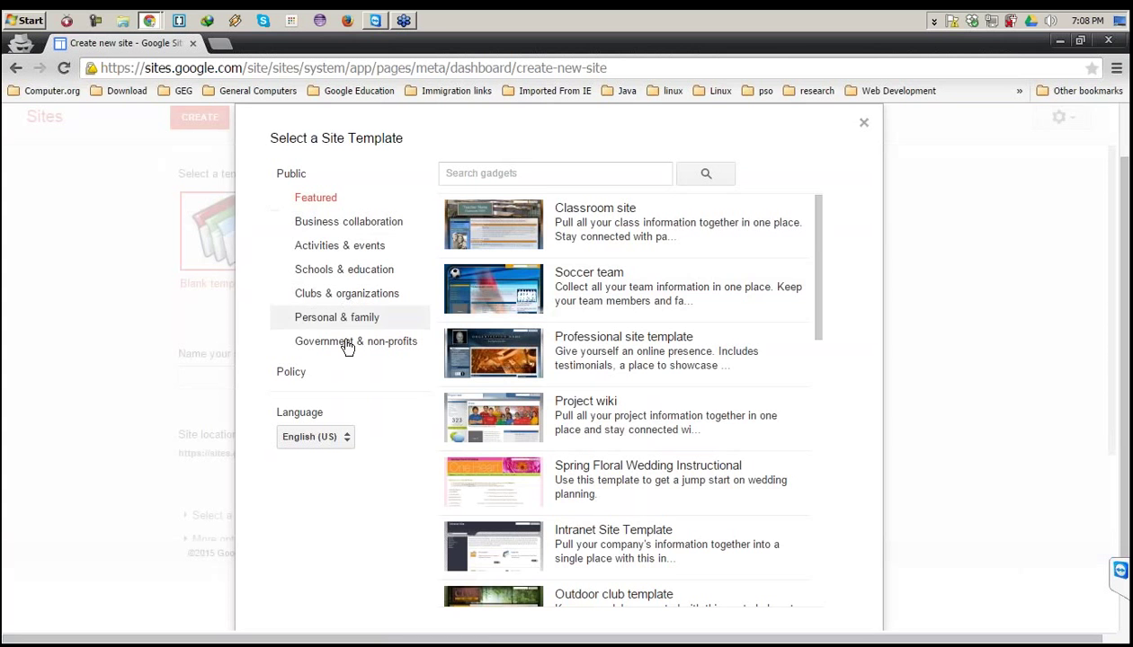
left_click(333, 224)
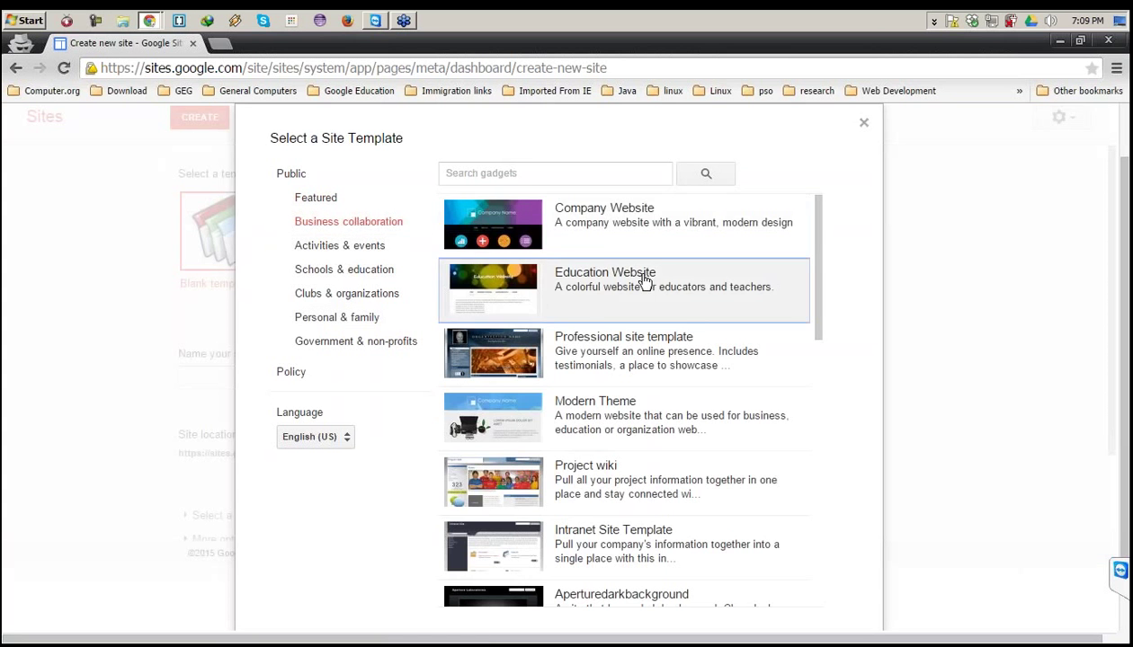
scroll(627, 274, "down", 1)
scroll(629, 261, "down", 1)
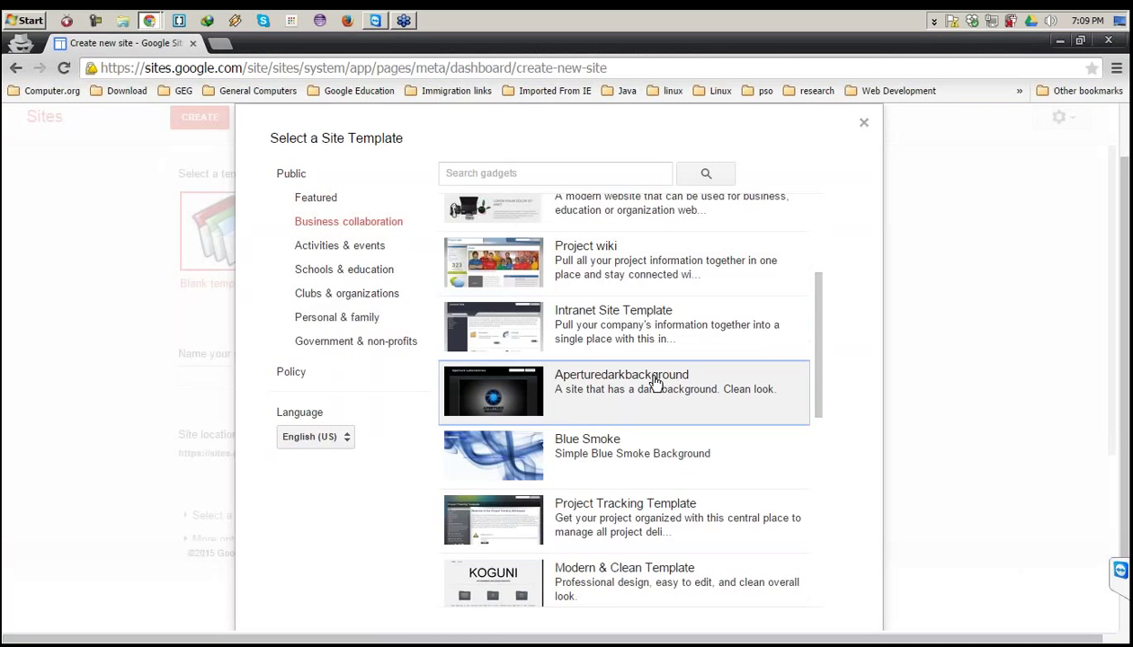
scroll(648, 380, "down", 4)
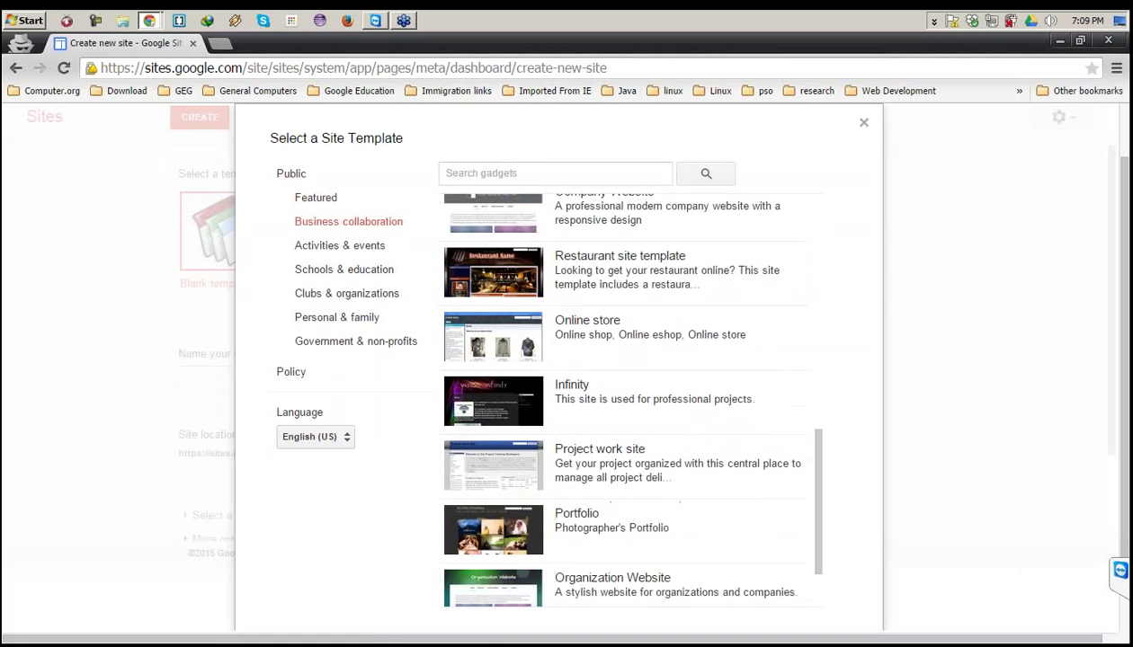
scroll(629, 377, "up", 5)
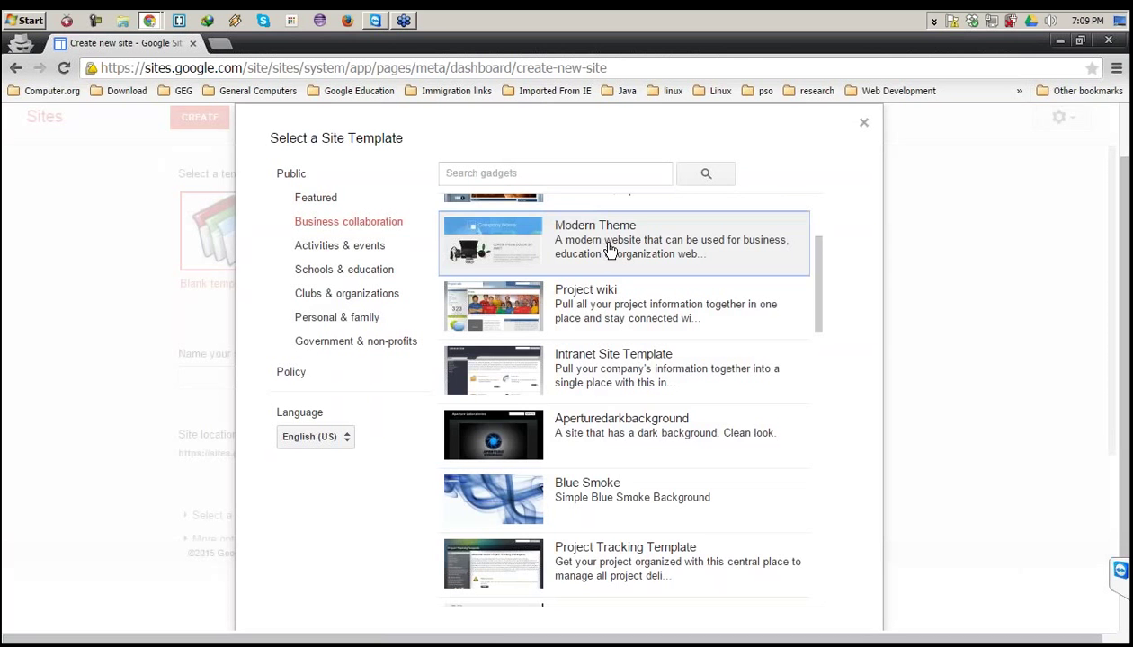
scroll(612, 256, "down", 2)
scroll(620, 267, "up", 2)
View the Modern Theme template's preview and description, then return to the gallery list.
left_click(611, 238)
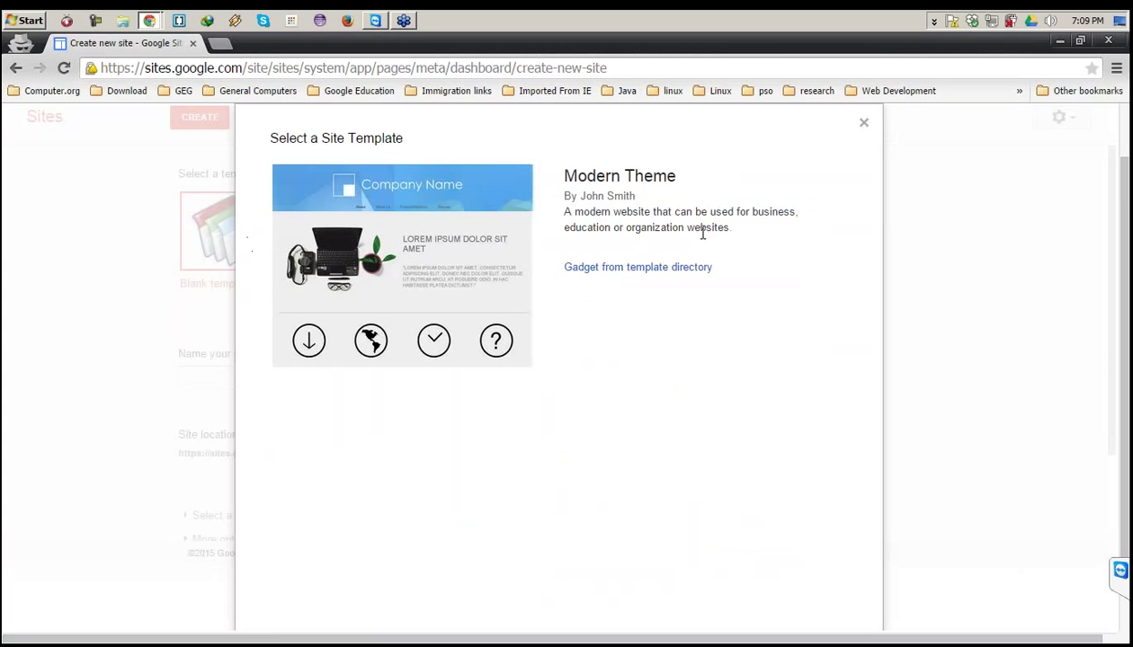
scroll(703, 232, "down", 1)
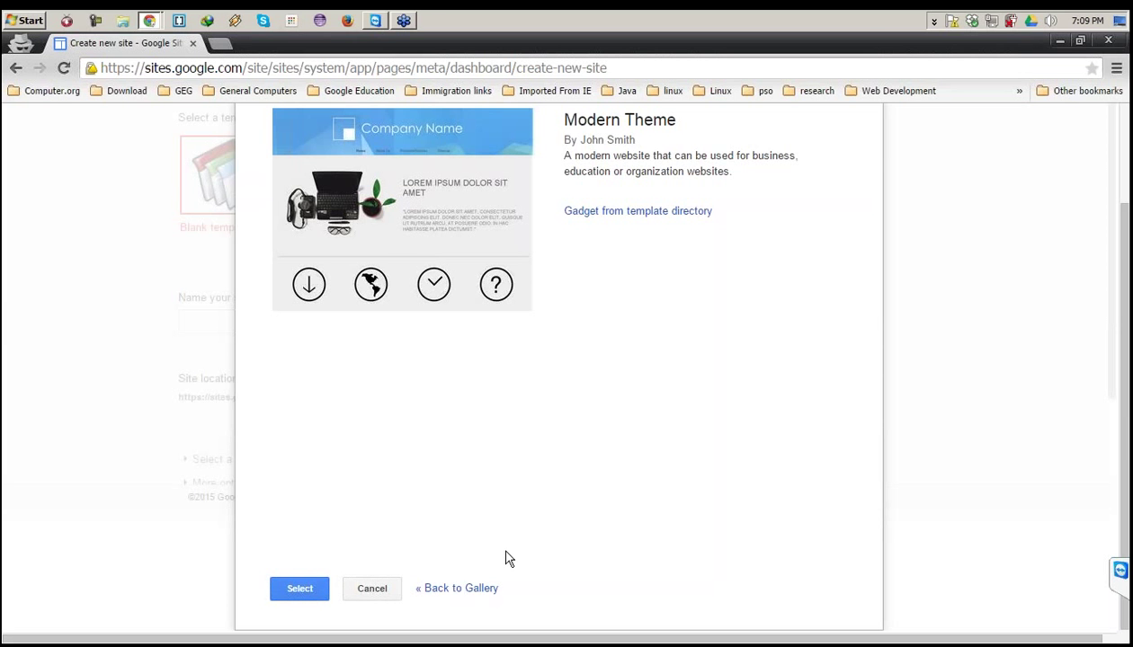
scroll(506, 559, "up", 2)
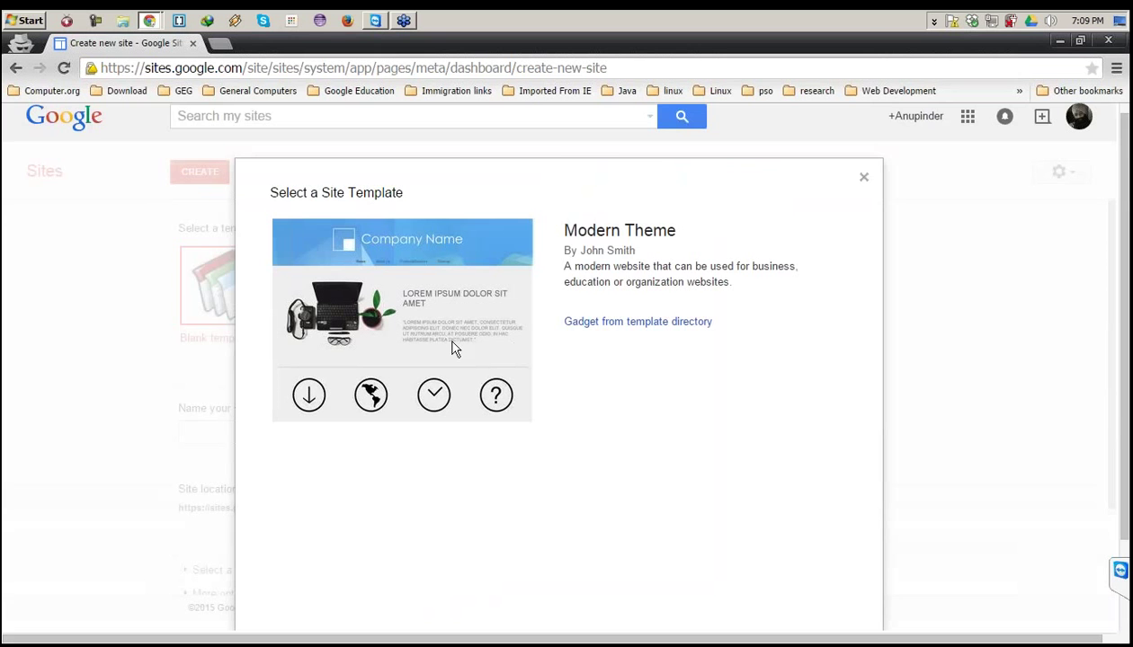
scroll(441, 349, "down", 2)
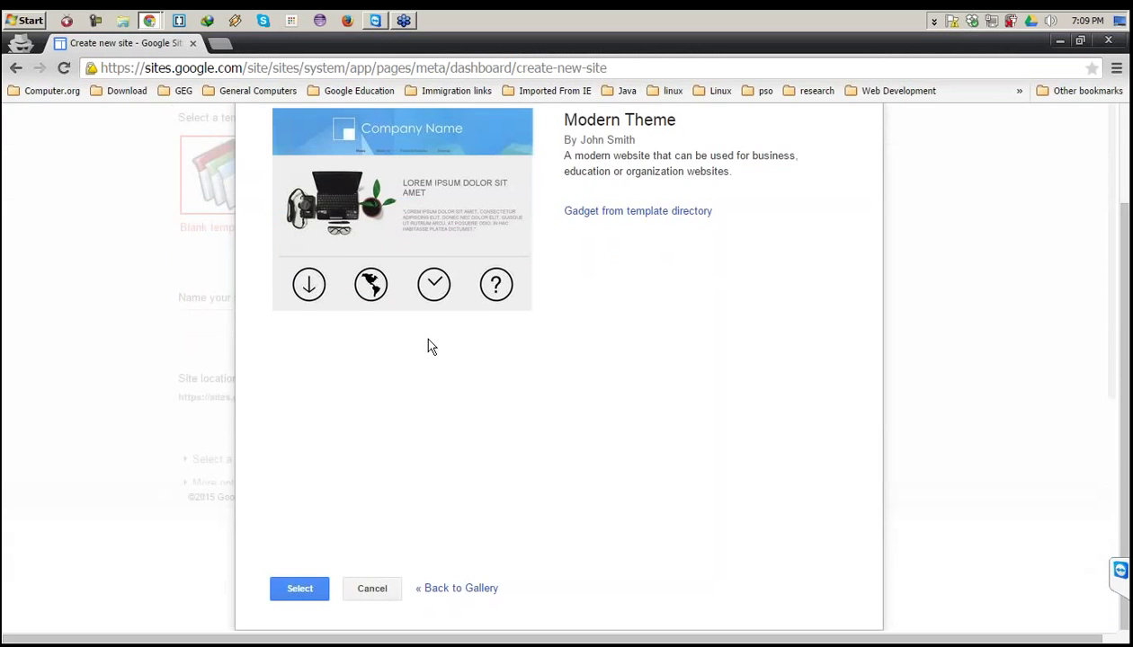
scroll(399, 311, "up", 2)
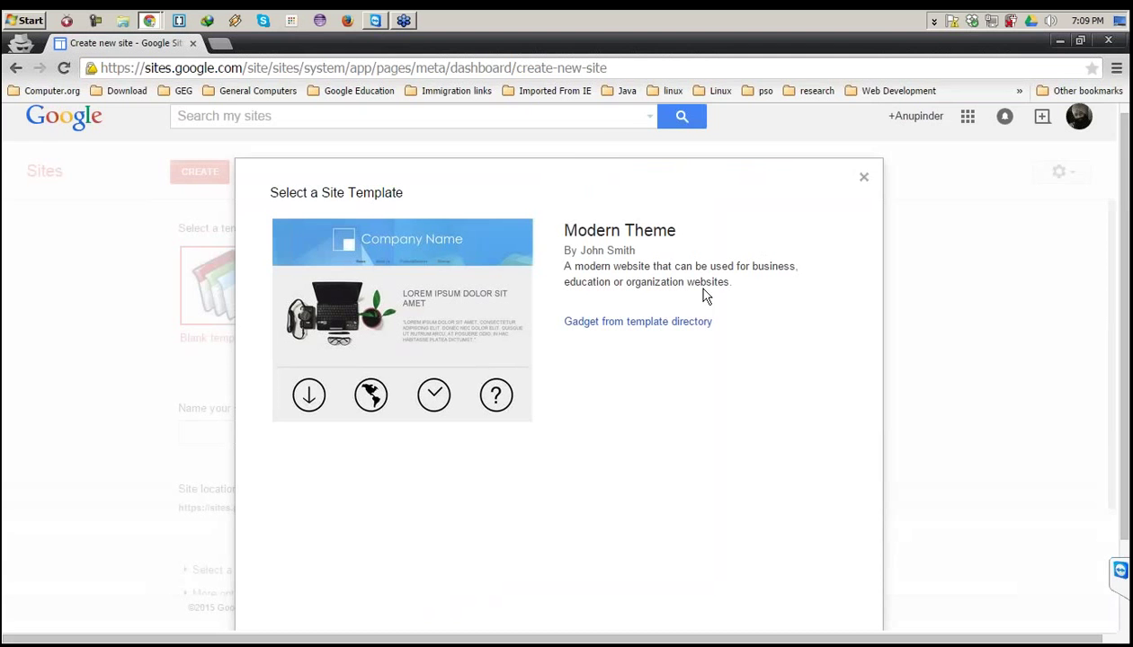
scroll(630, 450, "down", 2)
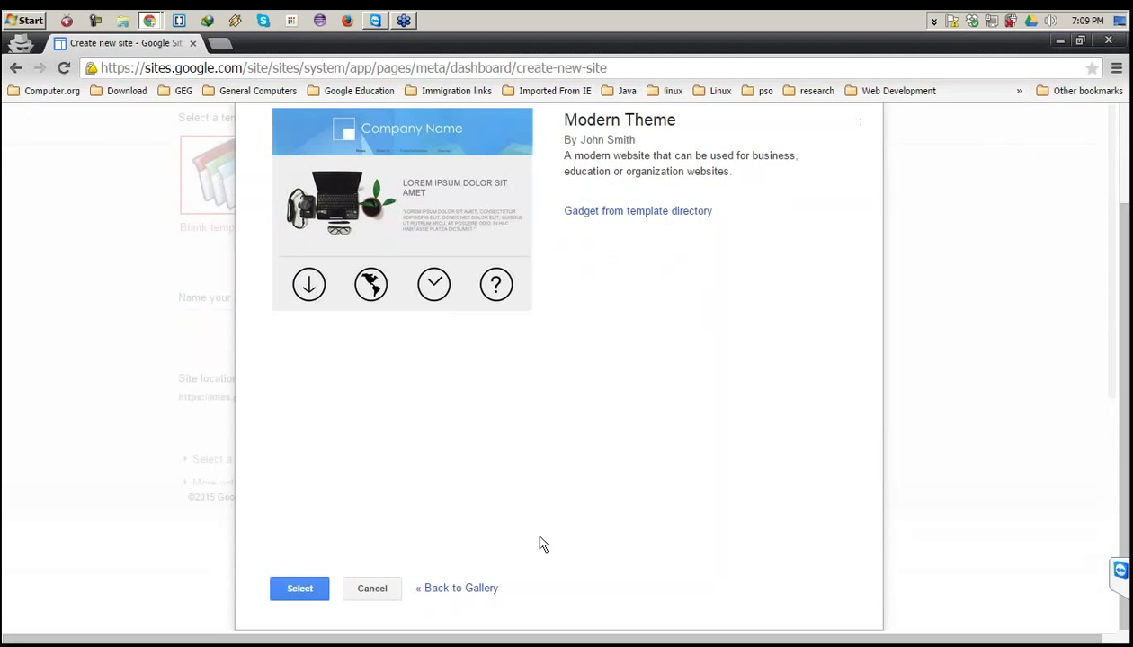
left_click(495, 589)
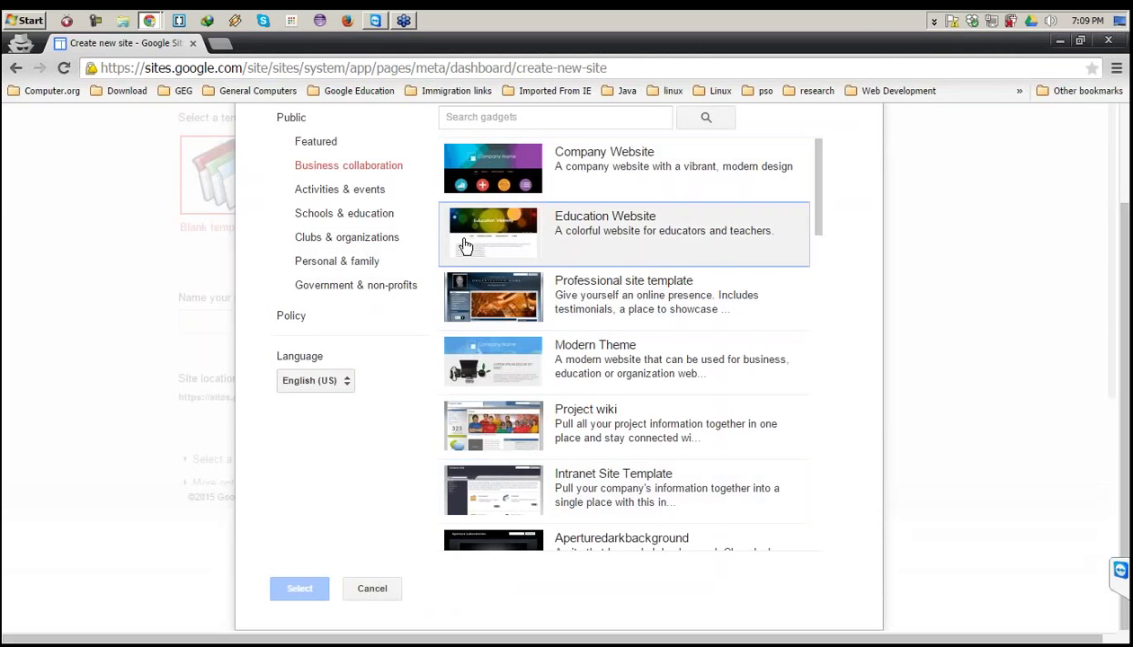
Scroll through the Business collaboration templates, including Professional site template, Project wiki and Blue Smoke.
scroll(503, 270, "up", 2)
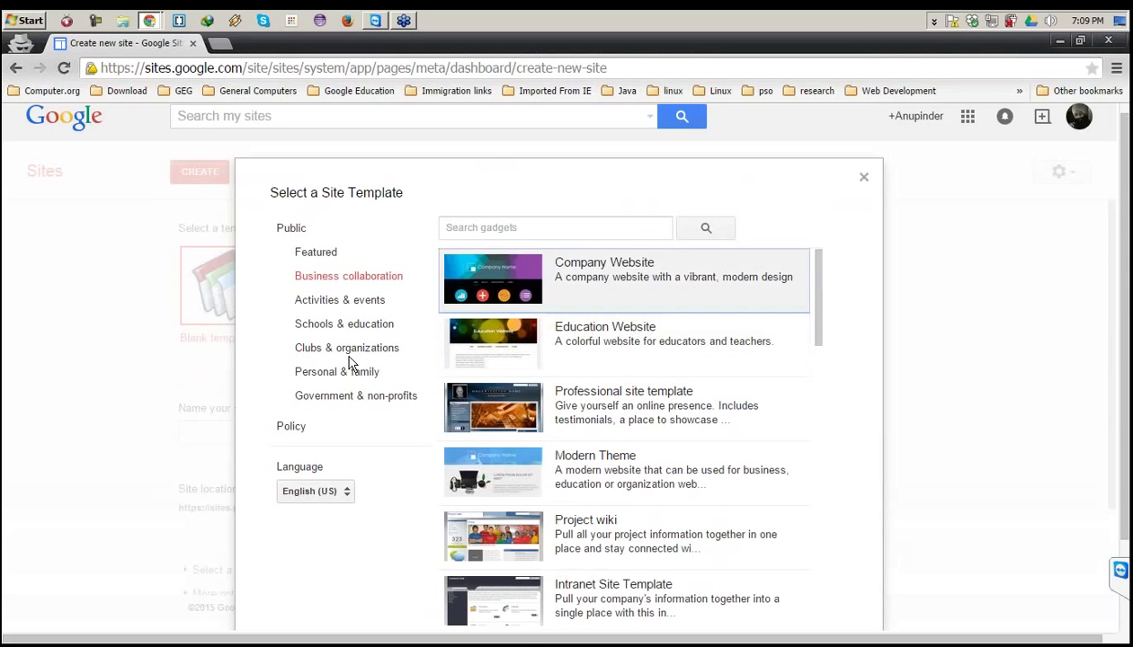
scroll(470, 360, "down", 1)
scroll(469, 359, "down", 2)
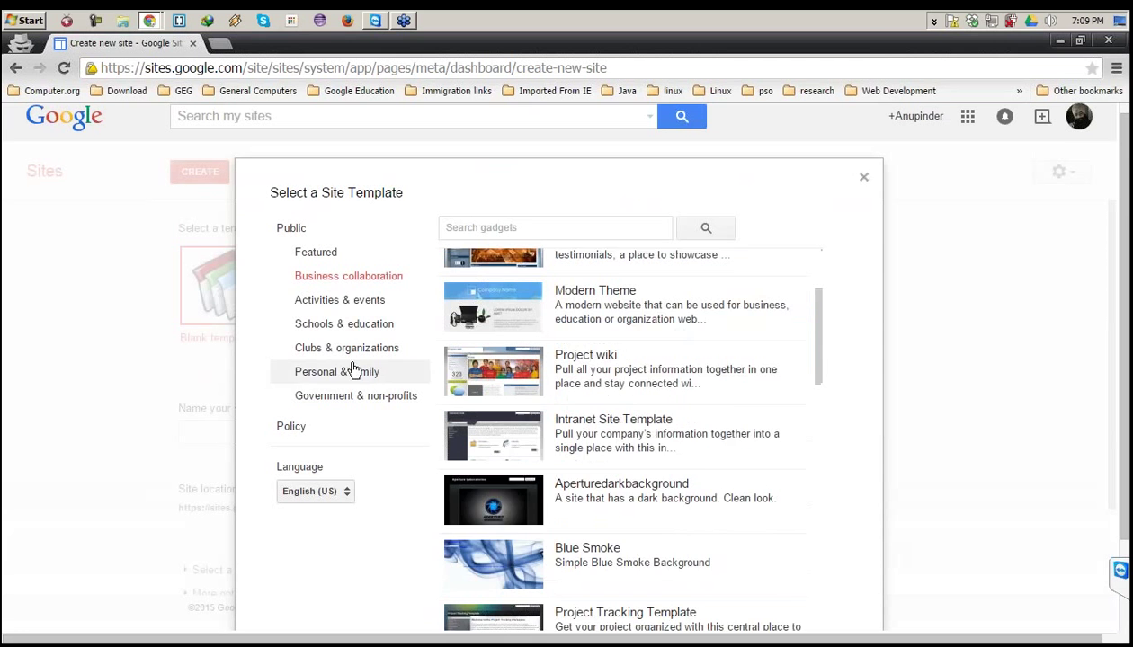
scroll(445, 324, "up", 1)
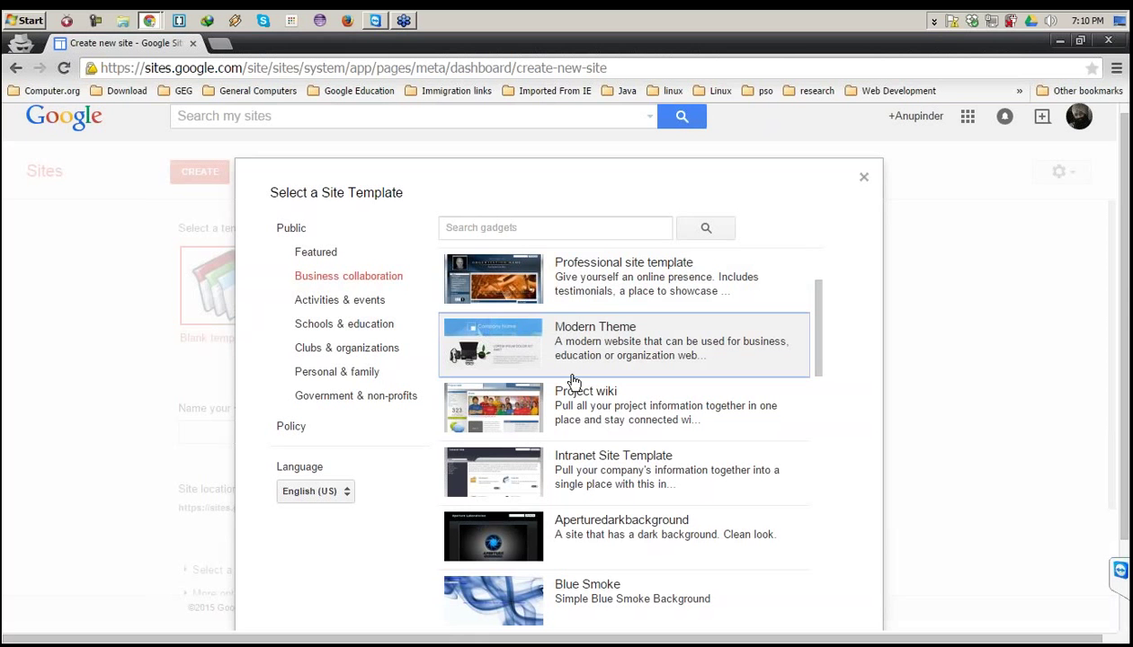
scroll(599, 408, "down", 1)
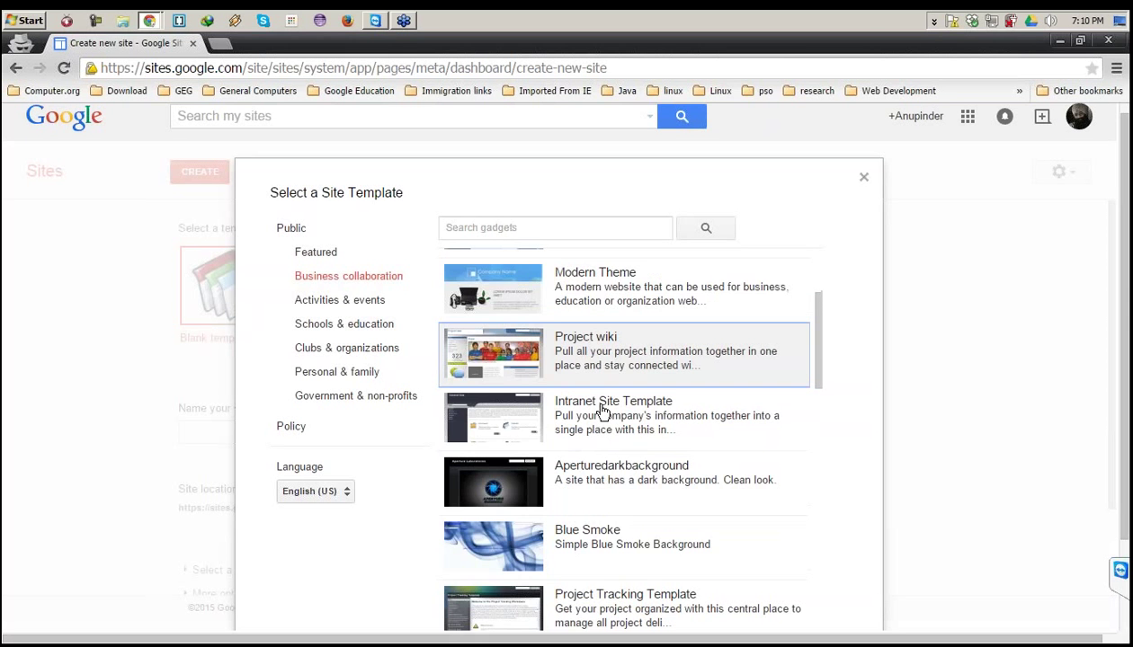
scroll(601, 409, "down", 2)
scroll(571, 349, "up", 2)
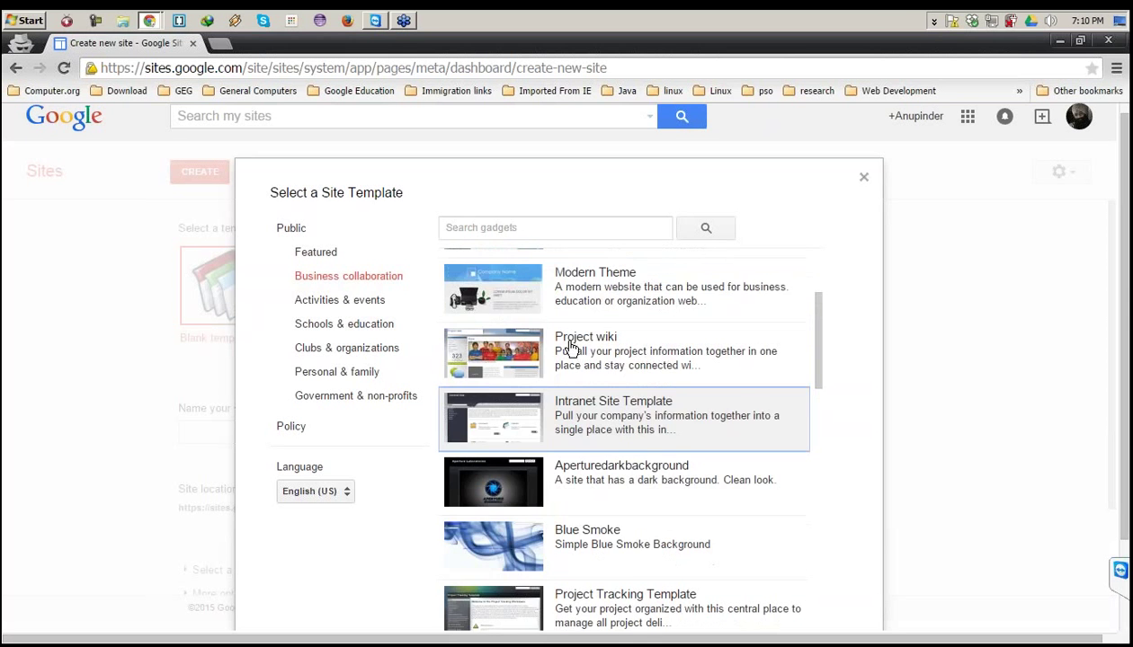
scroll(571, 349, "up", 1)
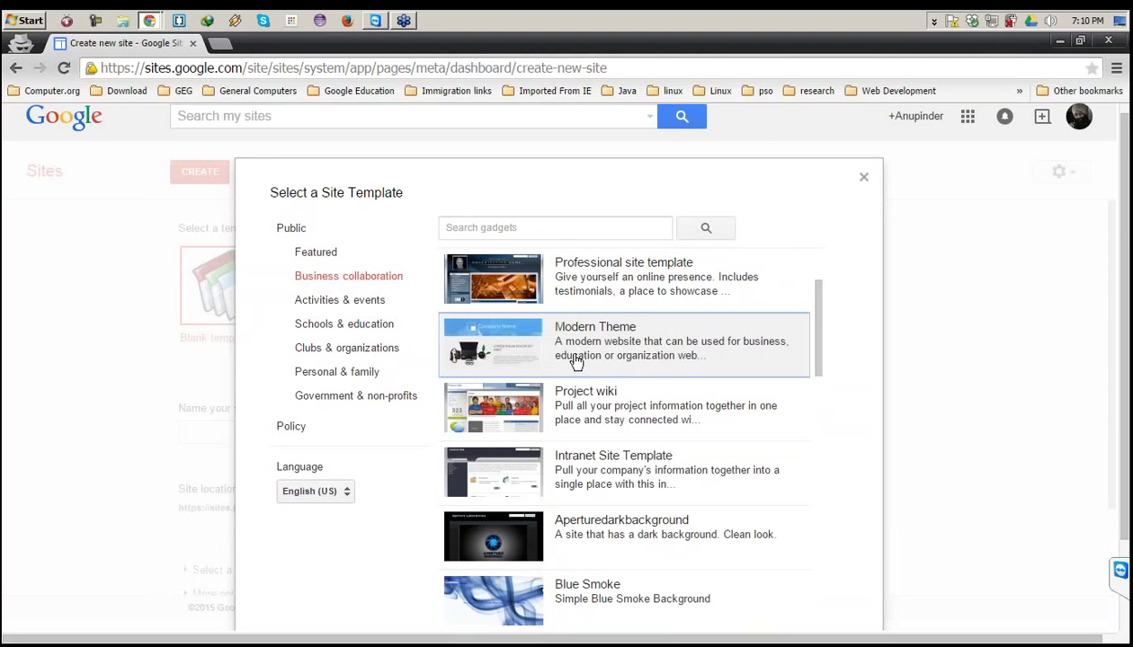
scroll(650, 455, "down", 3)
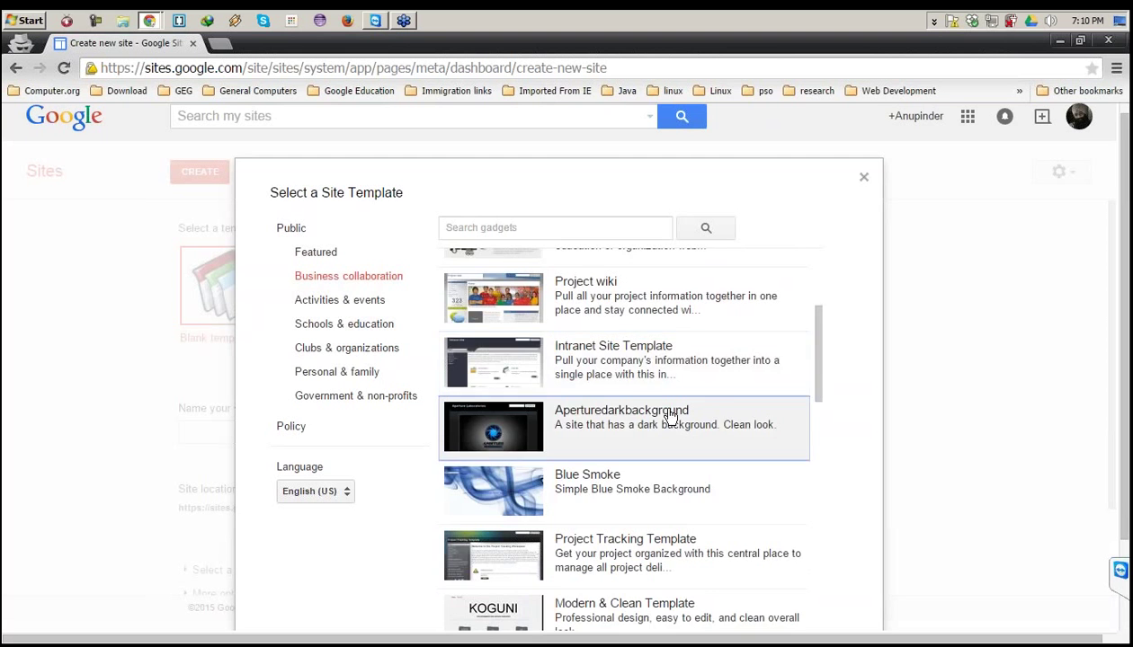
scroll(670, 414, "up", 2)
scroll(670, 415, "up", 1)
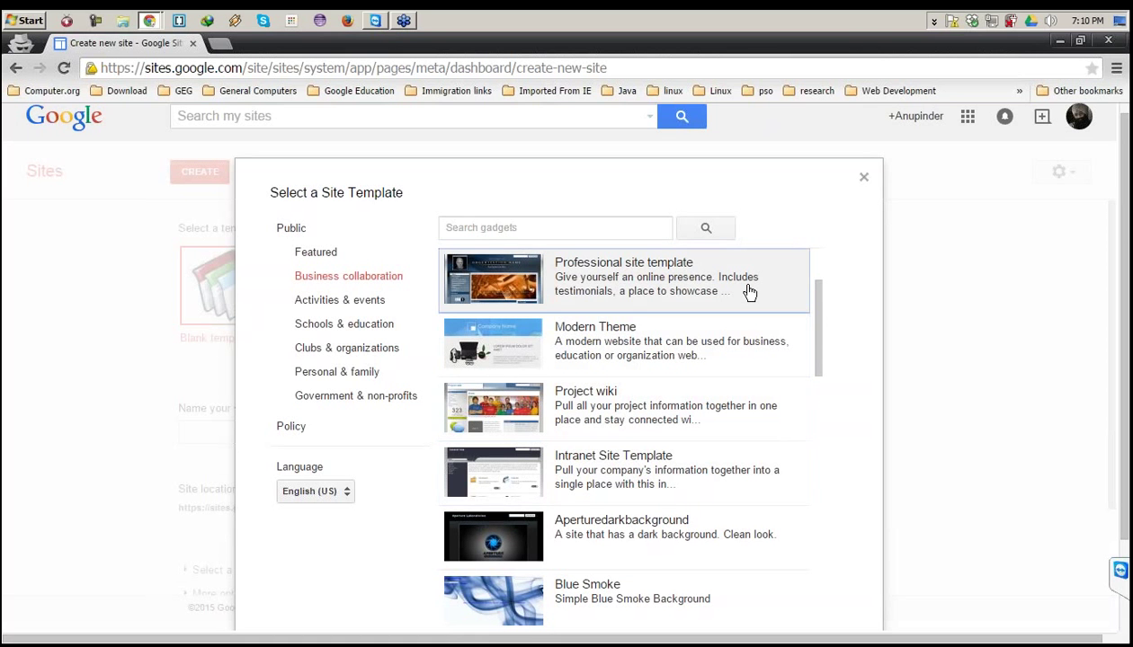
Close the template gallery without choosing one and type 'funwithgoogle' as the site name.
left_click(862, 179)
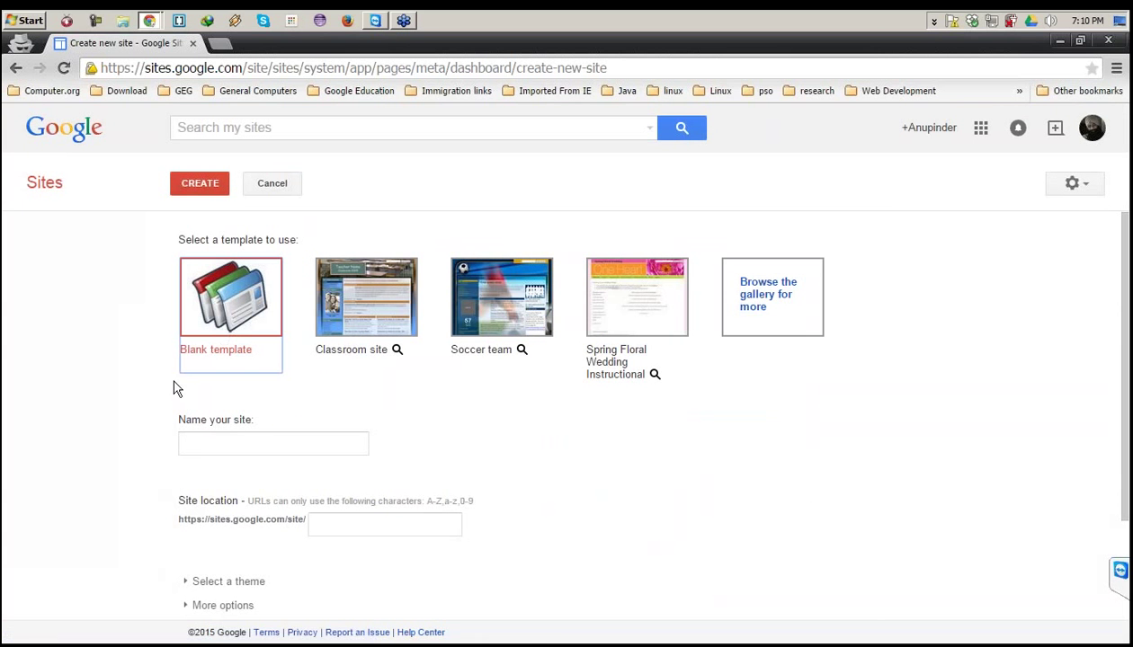
left_click(263, 435)
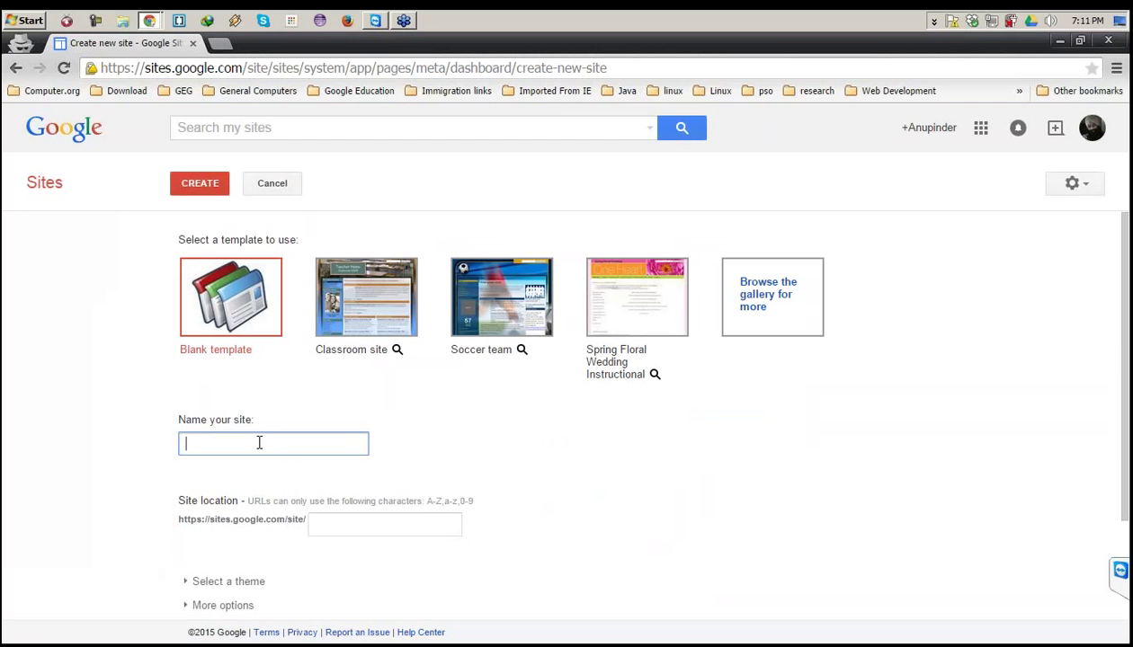
type("funwithgoogle")
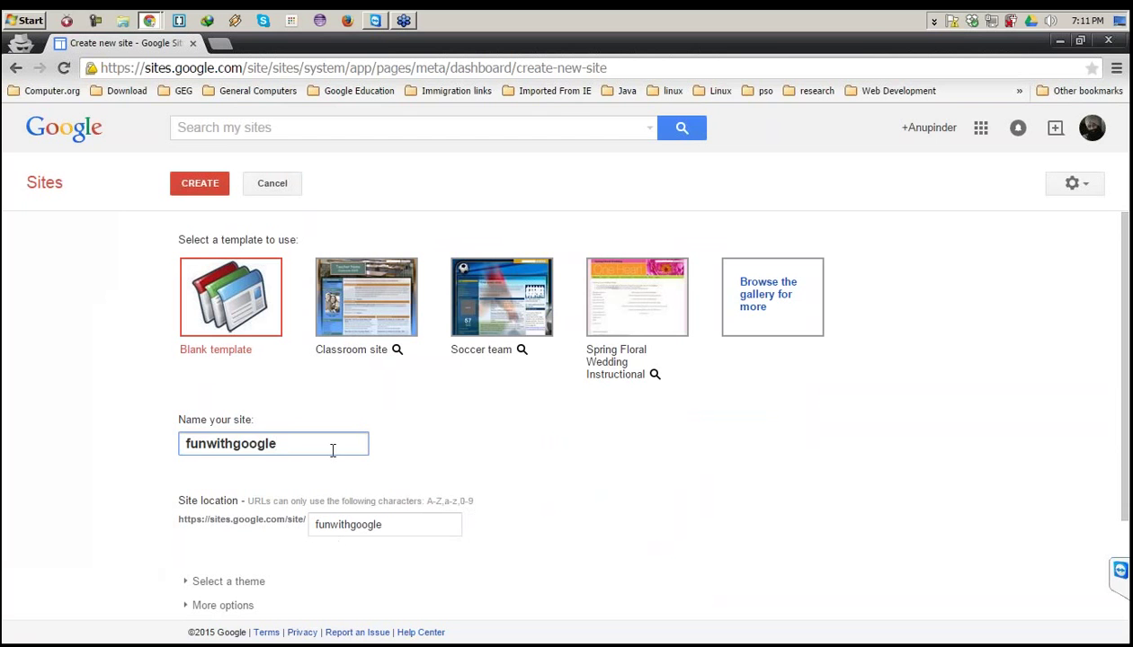
Capitalize and space the site name so it reads 'Fun With Google'.
left_click_drag(321, 442, 144, 429)
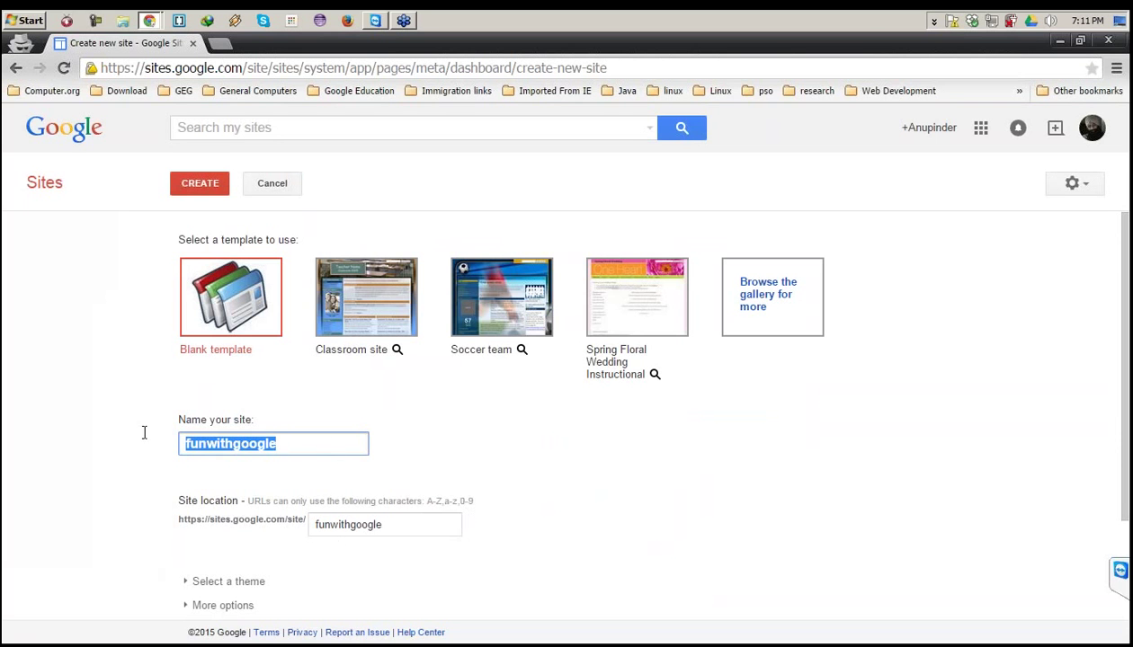
left_click(203, 444)
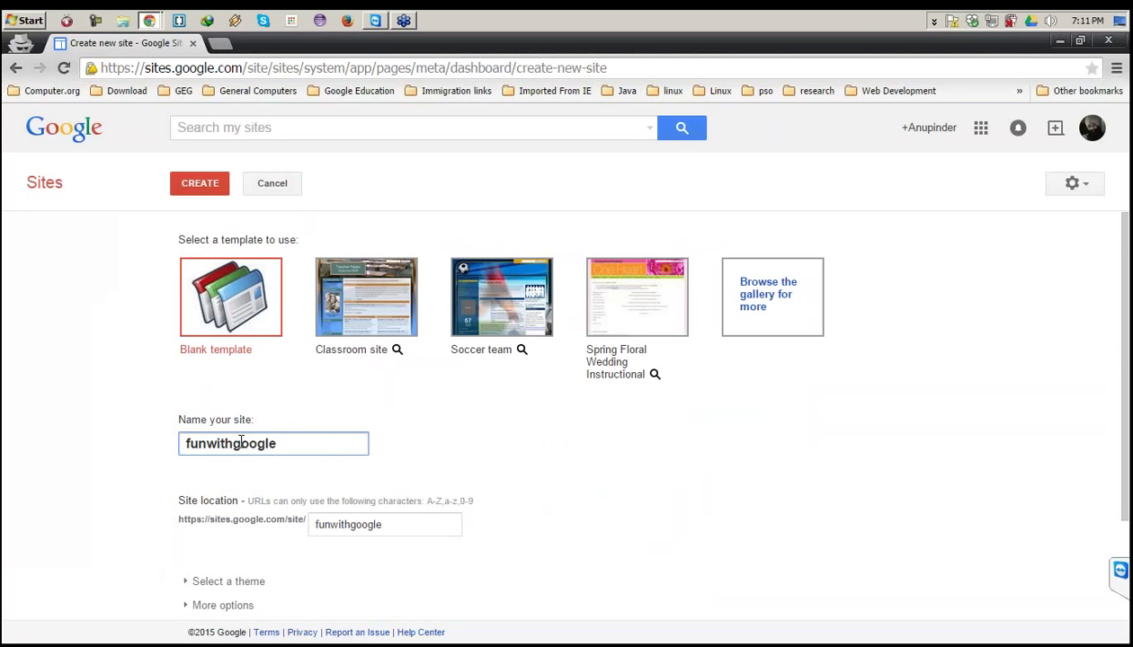
left_click(274, 442)
key("Home")
key("Delete")
type("F")
key("Right")
key("Right")
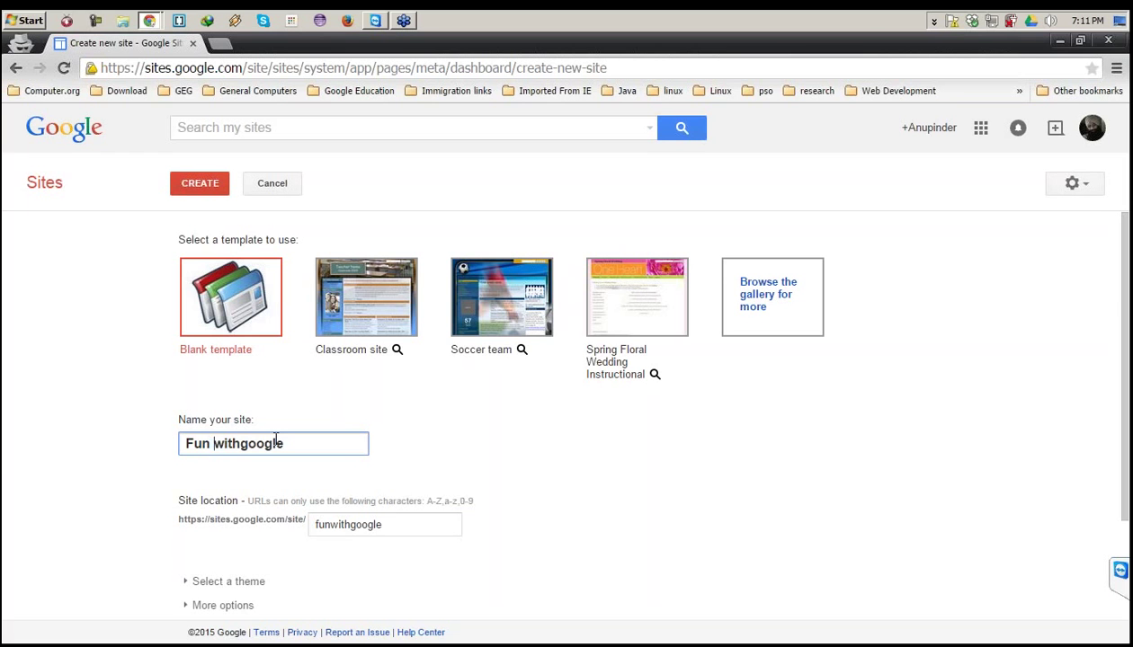
key("shift+Right")
type("W")
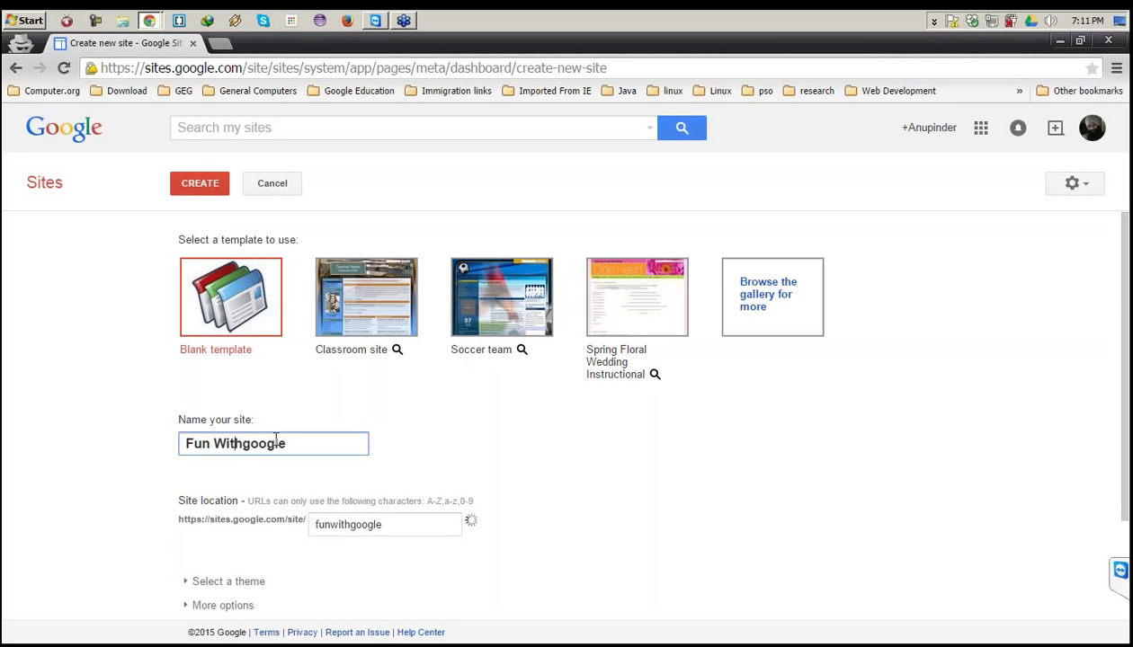
key("Right")
key("Right")
key("Right")
key("Delete")
type("G")
left_click(296, 433)
left_click_drag(297, 434, 189, 435)
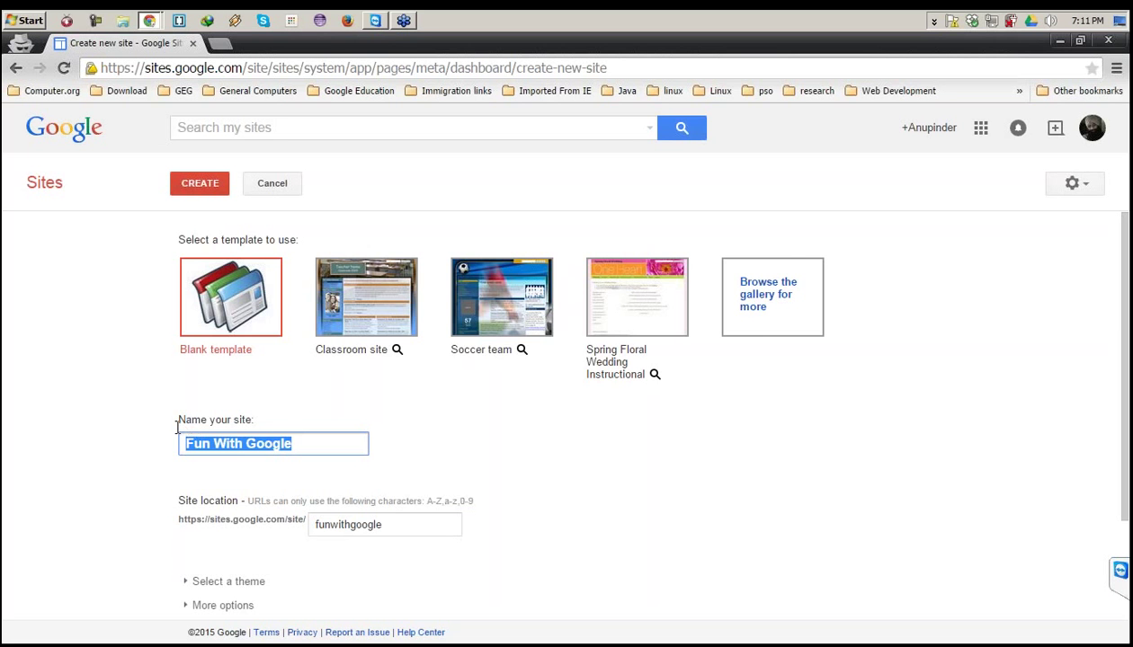
scroll(267, 426, "down", 3)
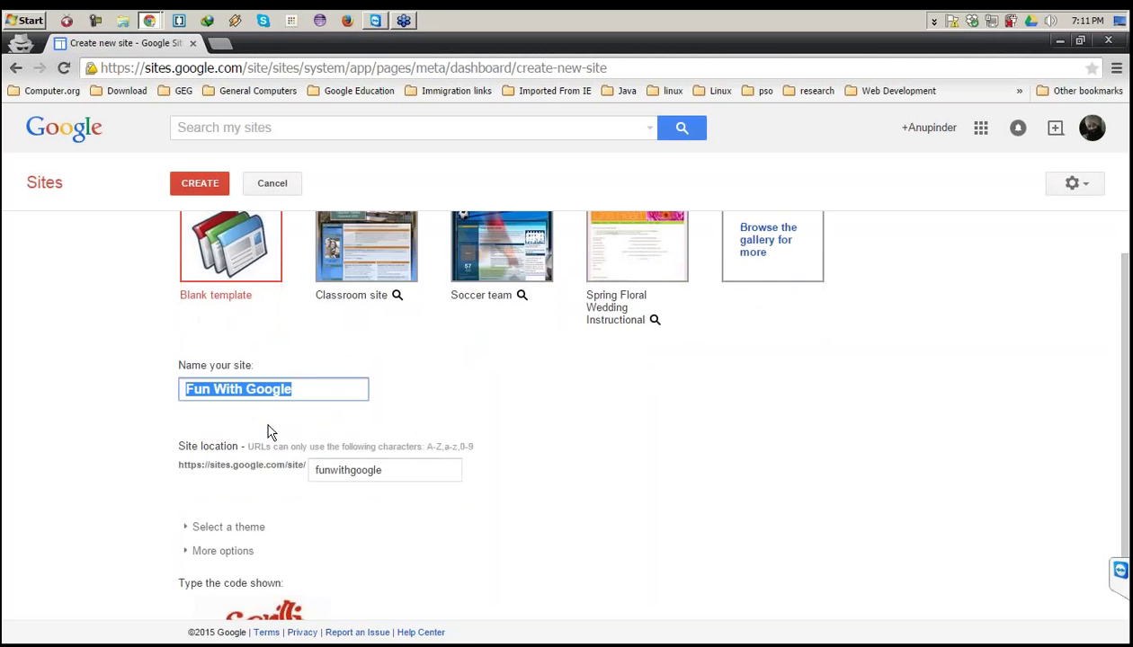
left_click(188, 391)
left_click_drag(188, 391, 232, 412)
left_click(237, 390)
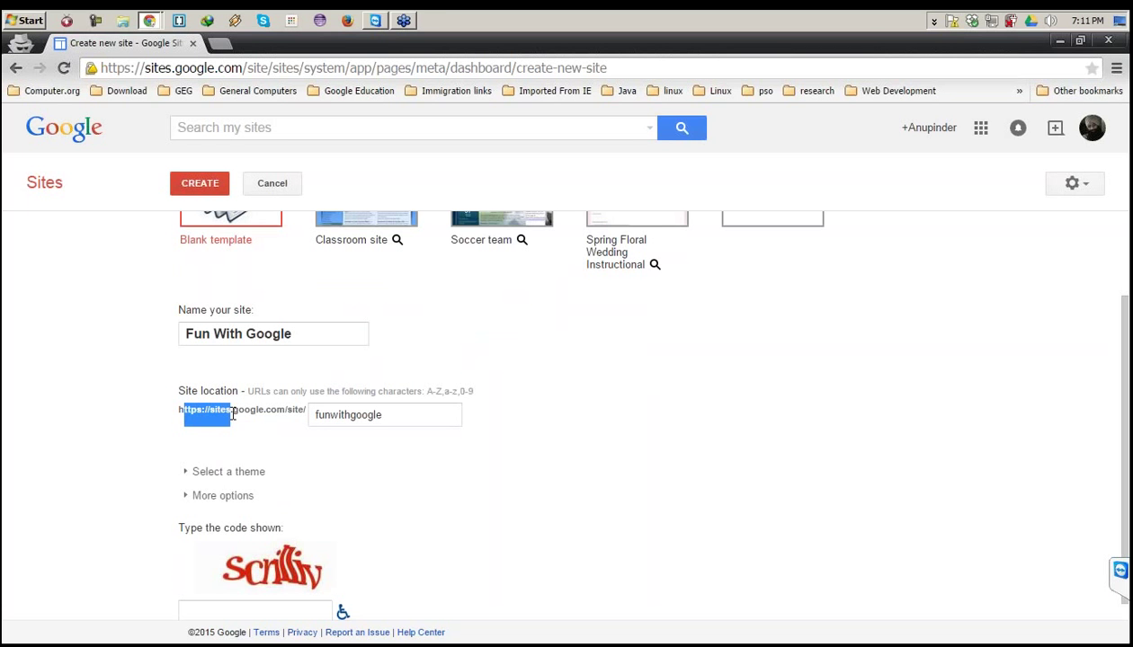
left_click(239, 412)
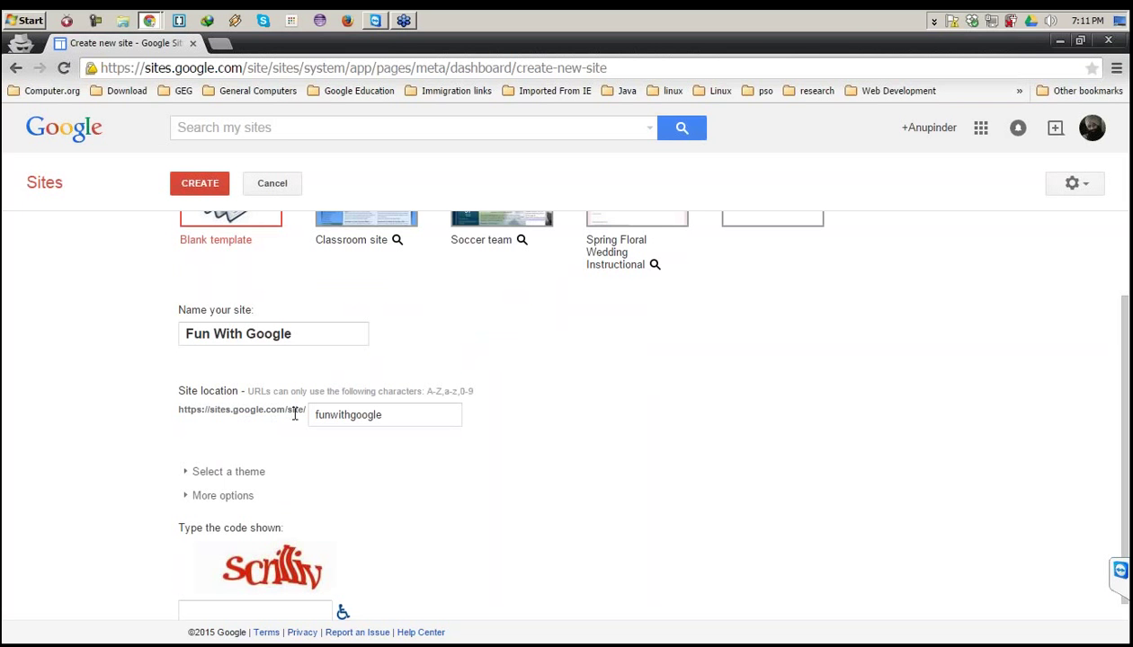
left_click(307, 415)
left_click_drag(390, 410, 291, 418)
left_click(378, 416)
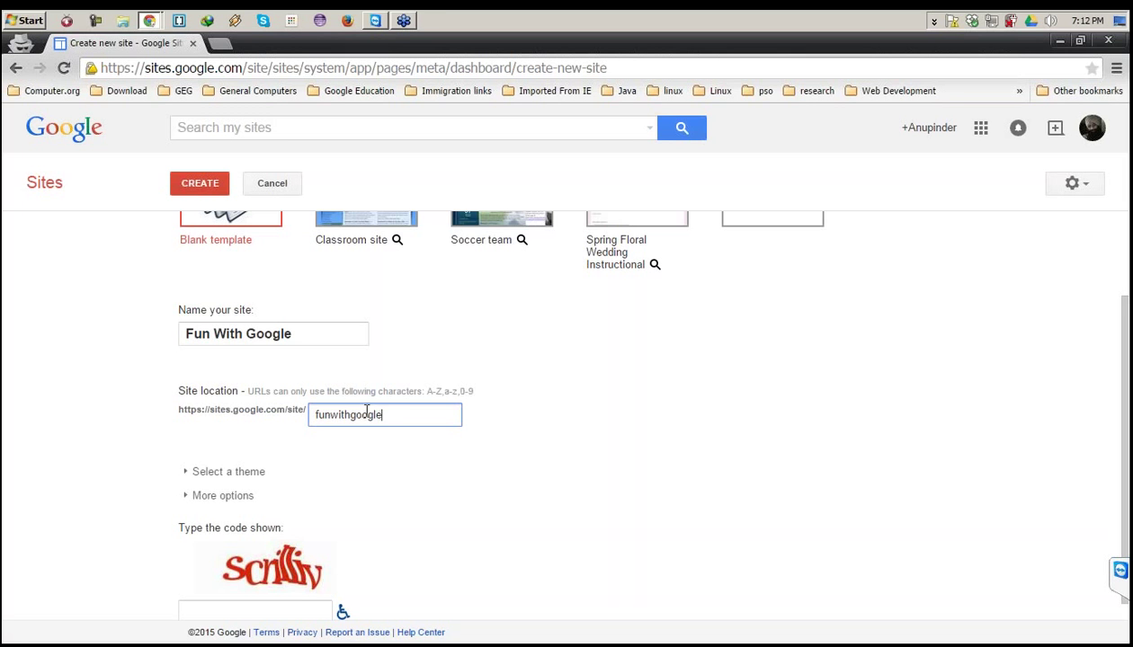
double_click(362, 414)
left_click(378, 406)
double_click(360, 407)
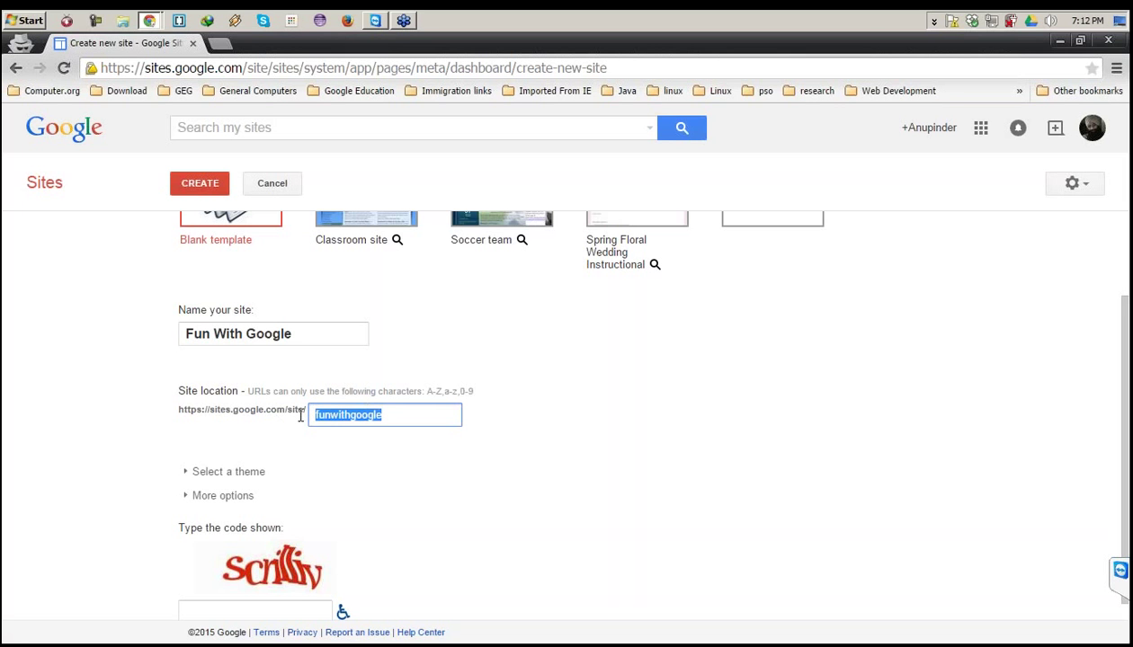
right_click(329, 412)
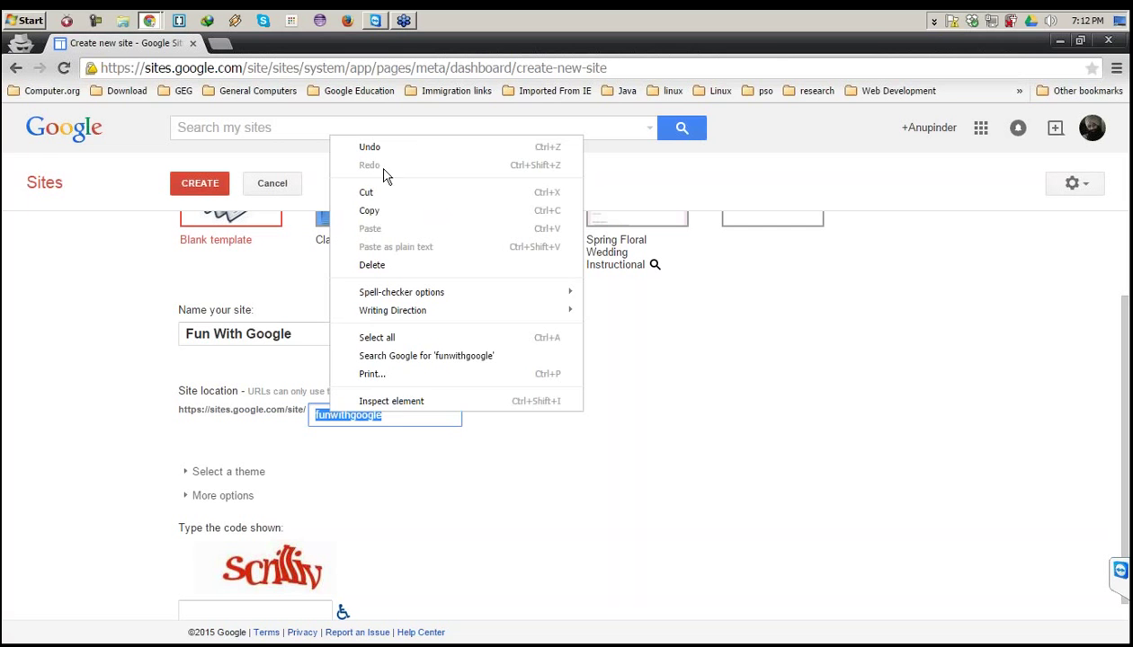
left_click(396, 419)
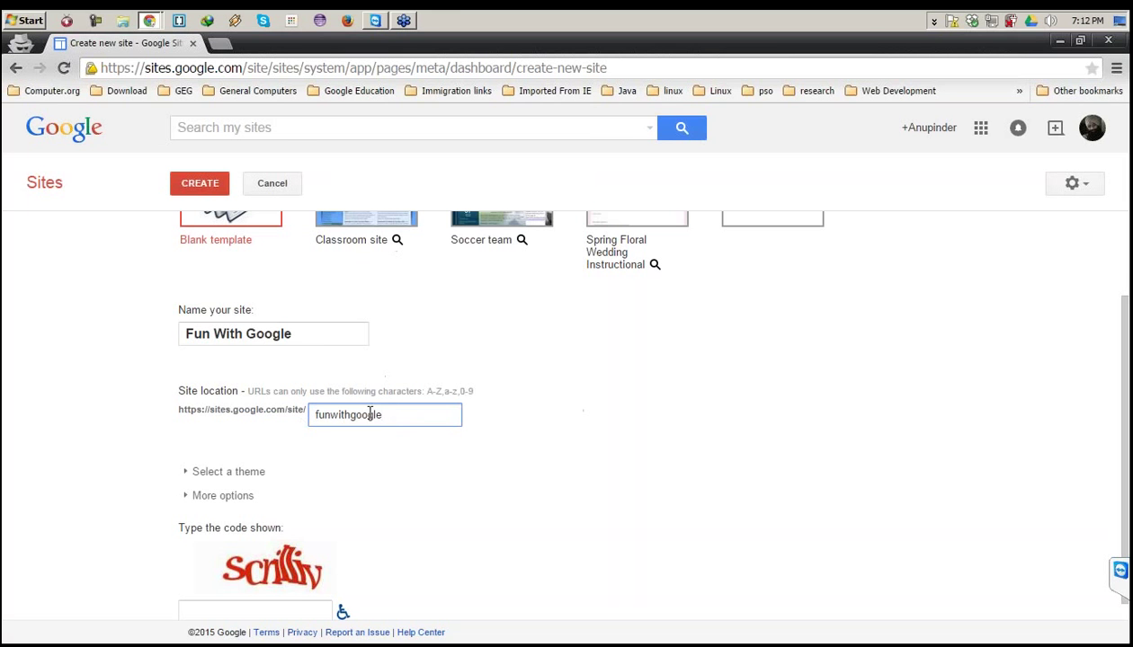
left_click_drag(381, 411, 283, 409)
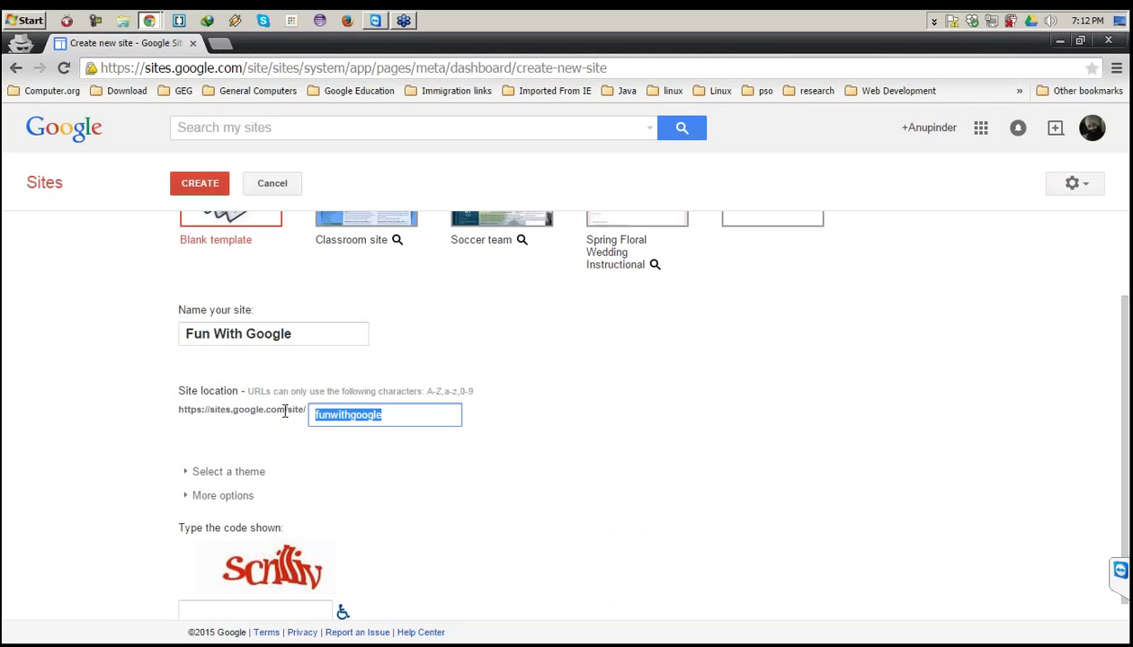
left_click(189, 478)
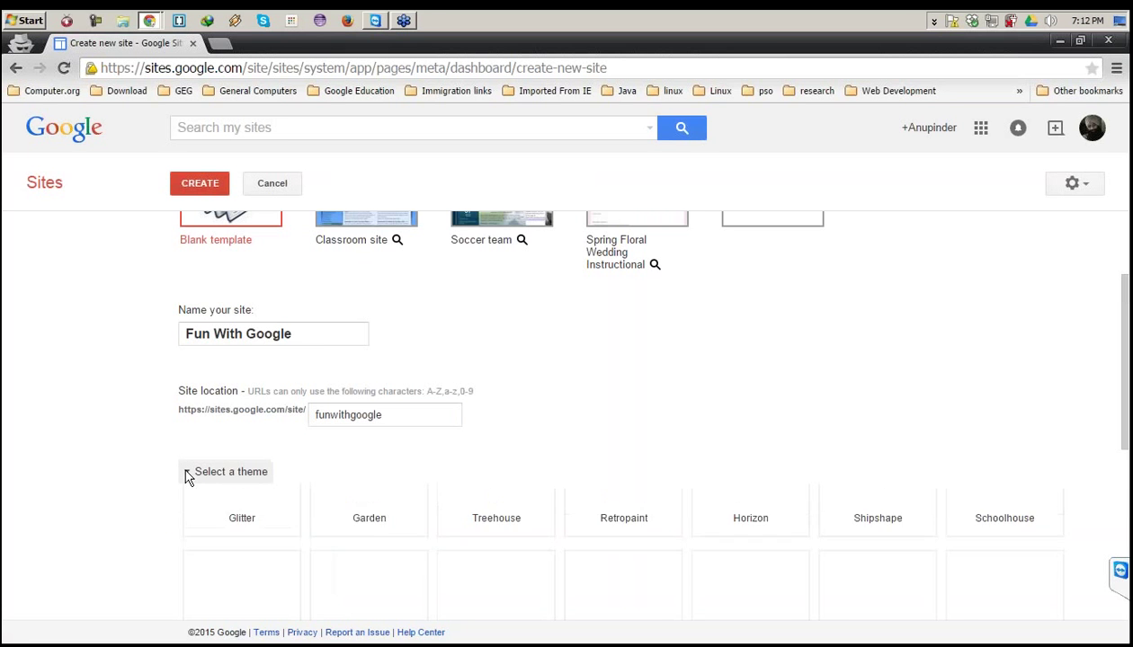
scroll(371, 418, "down", 1)
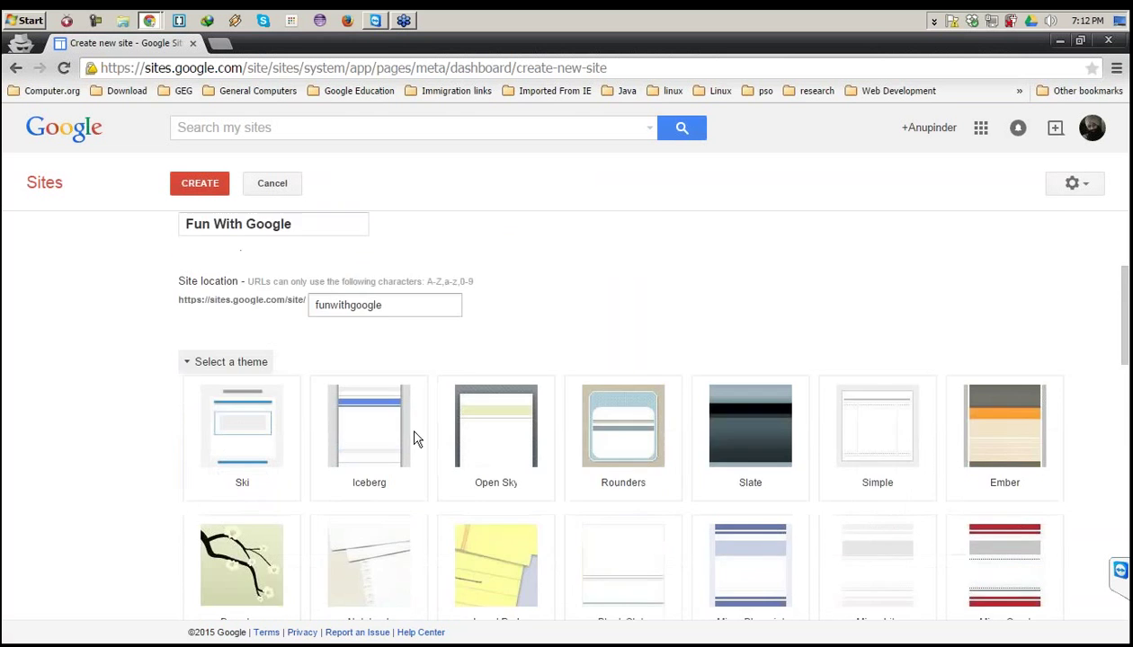
scroll(923, 429, "down", 3)
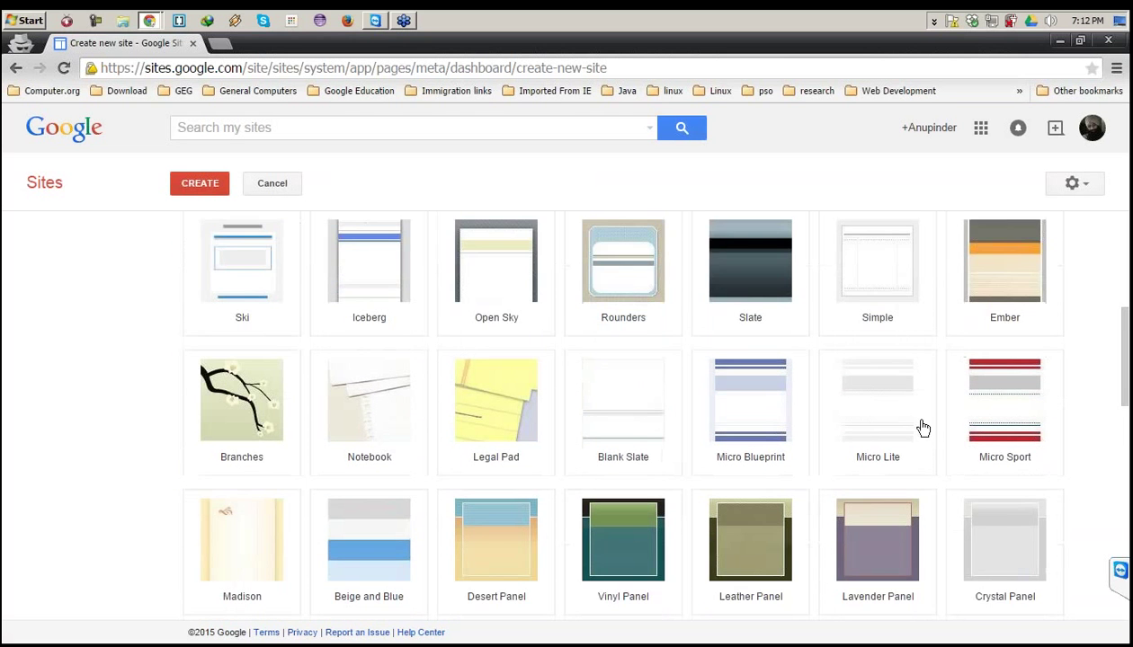
scroll(923, 428, "down", 1)
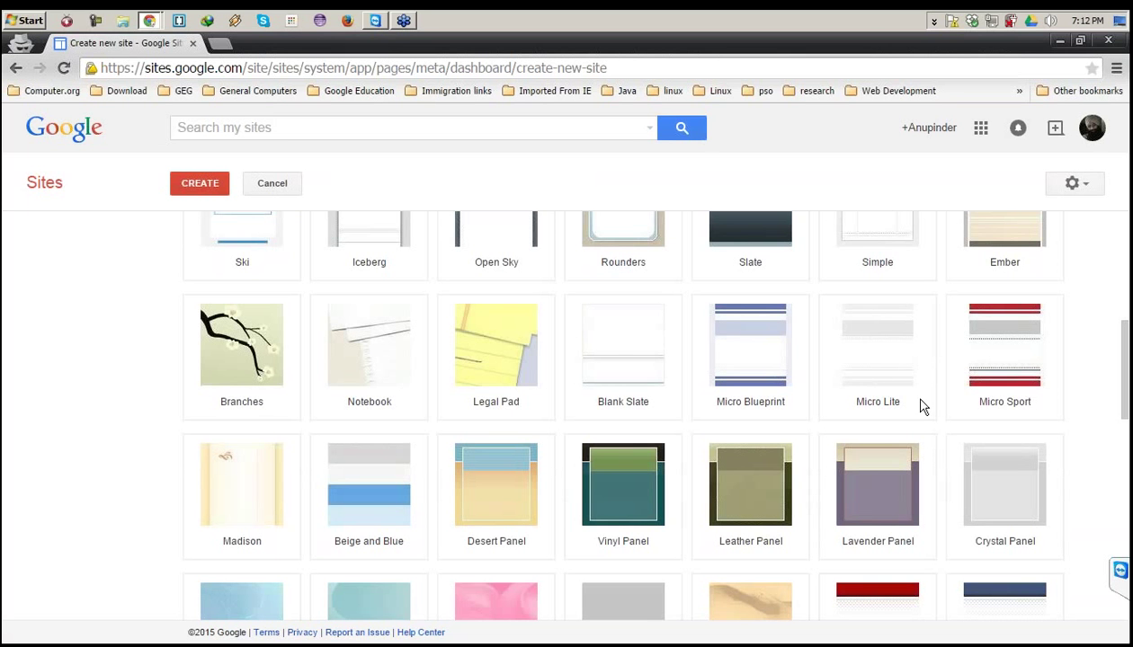
left_click(613, 361)
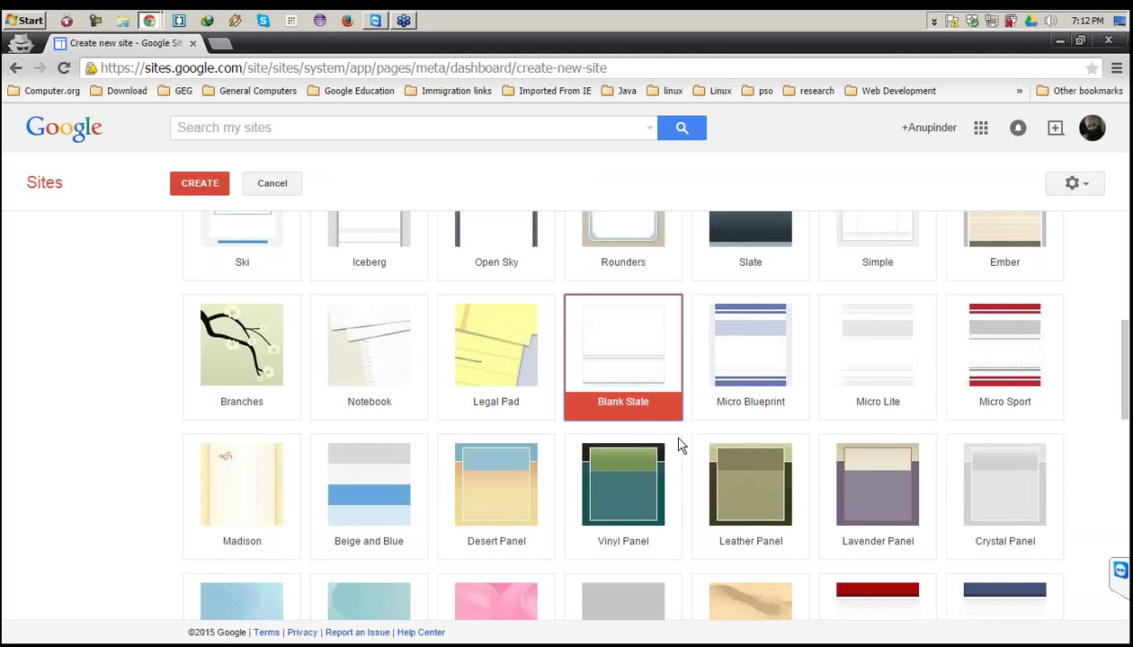
scroll(707, 447, "down", 1)
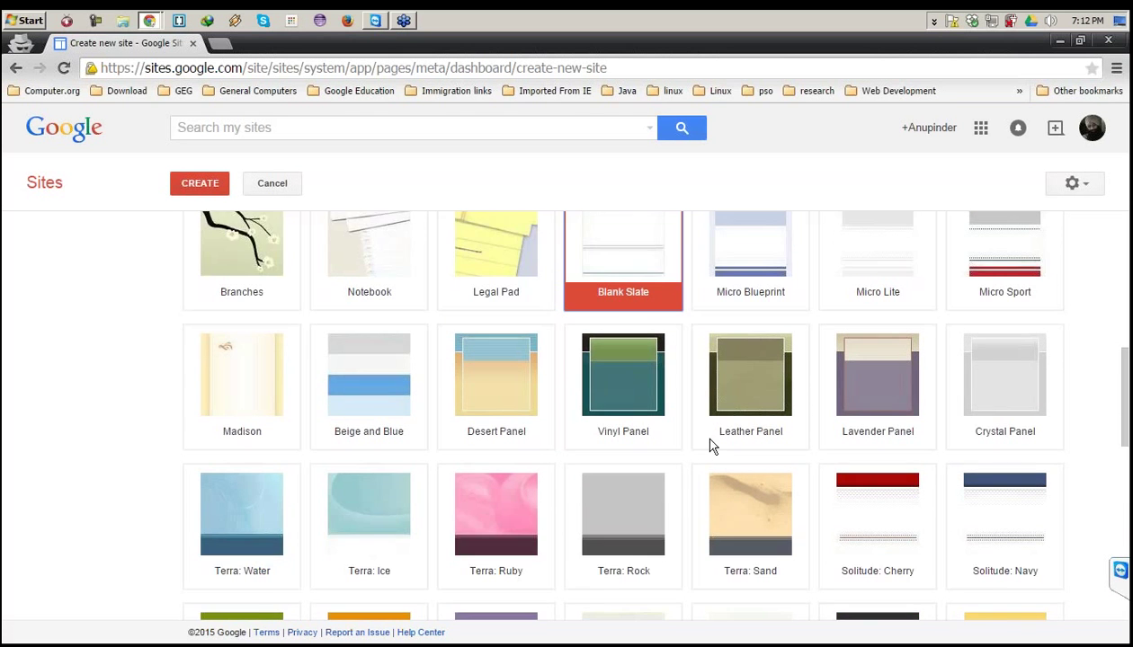
scroll(711, 446, "down", 2)
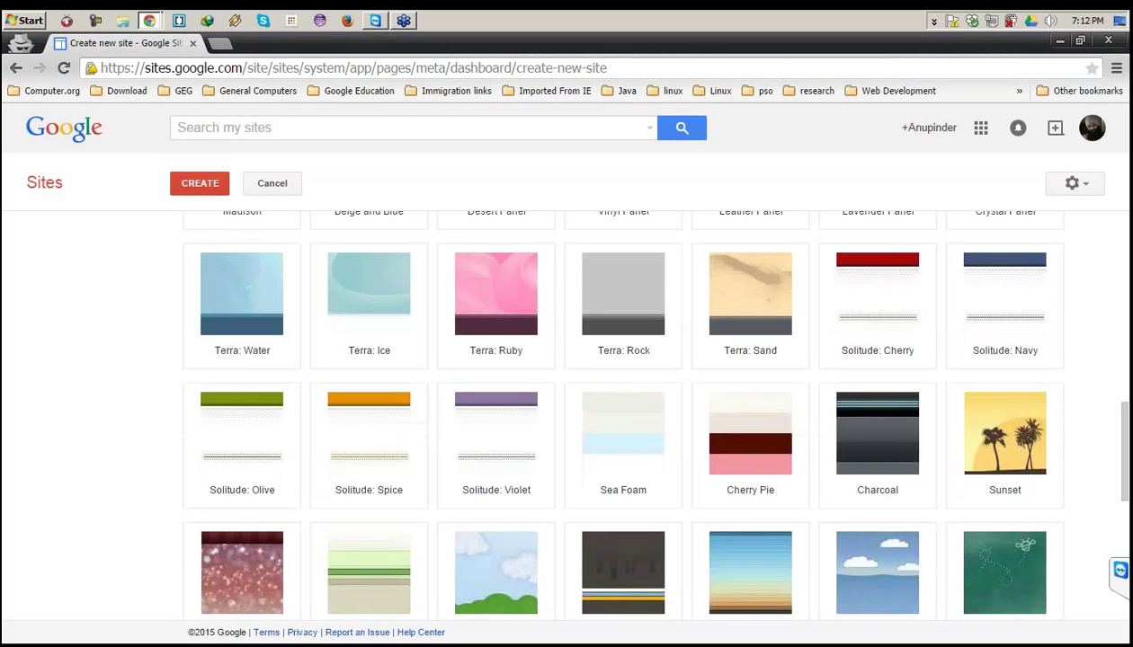
scroll(485, 477, "up", 1)
scroll(490, 470, "up", 2)
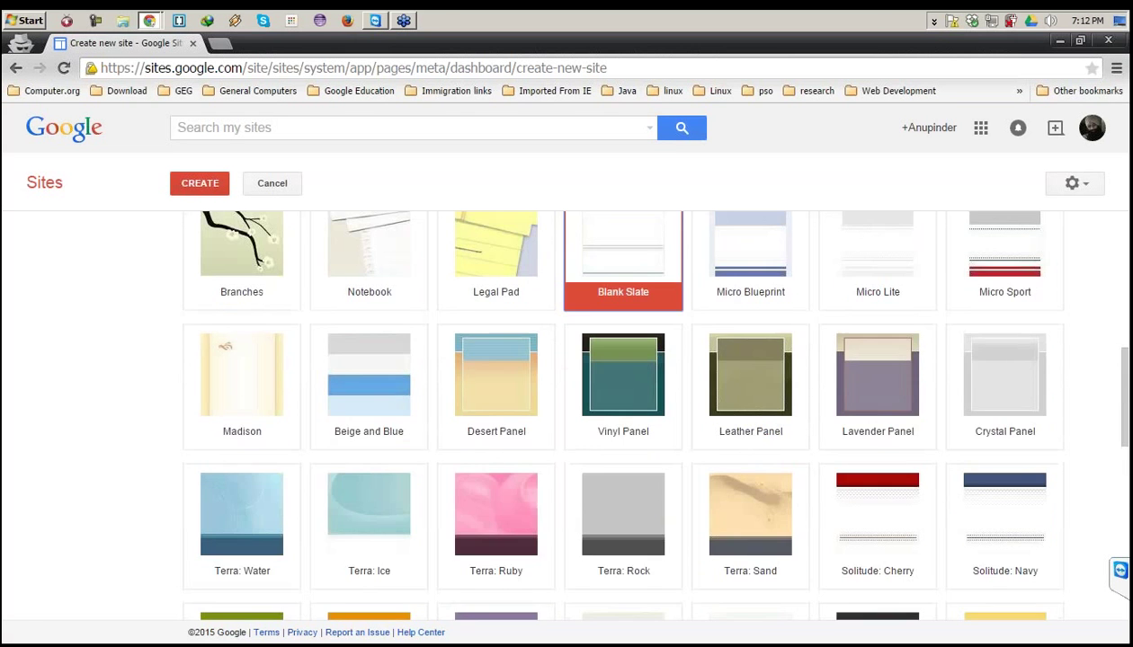
scroll(430, 367, "up", 3)
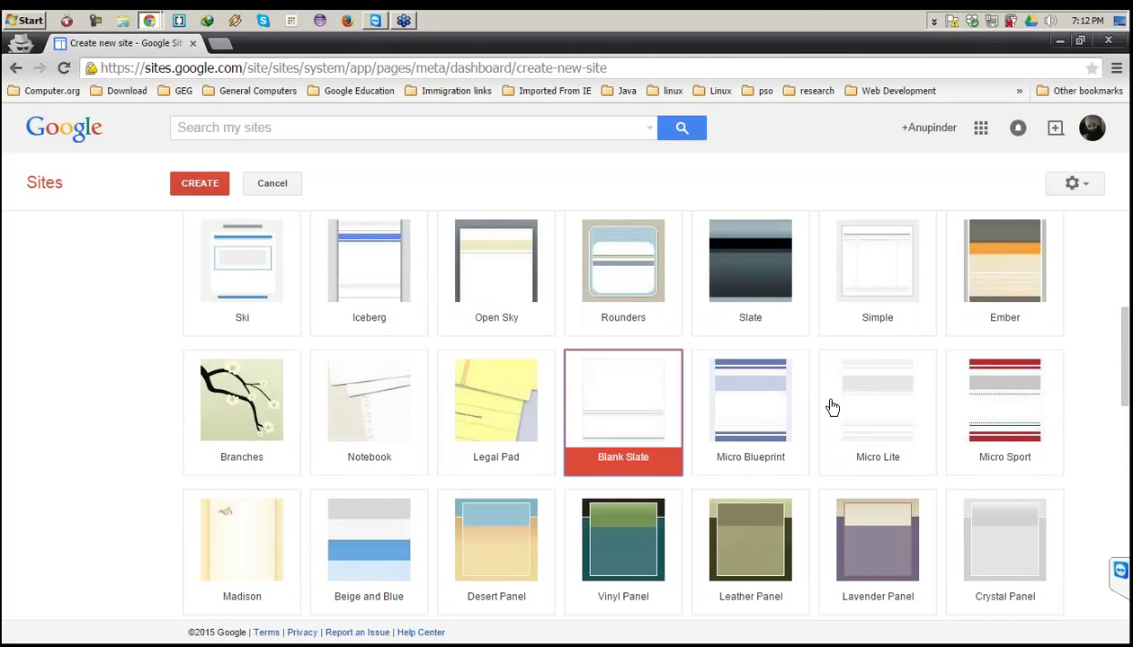
scroll(832, 408, "down", 5)
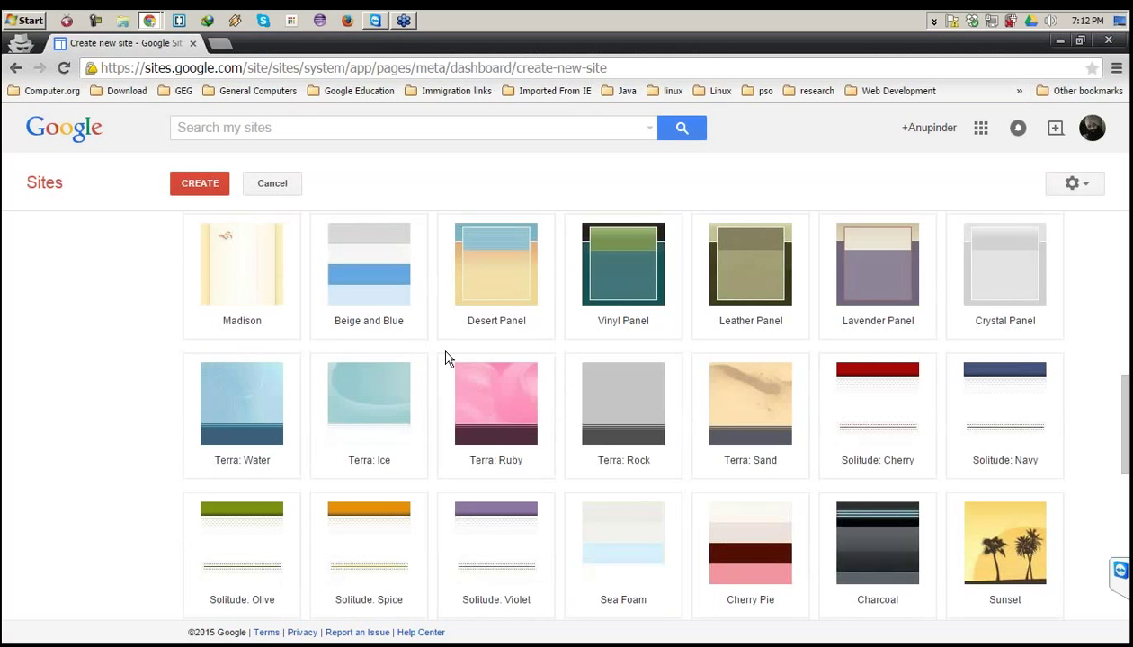
scroll(440, 337, "down", 3)
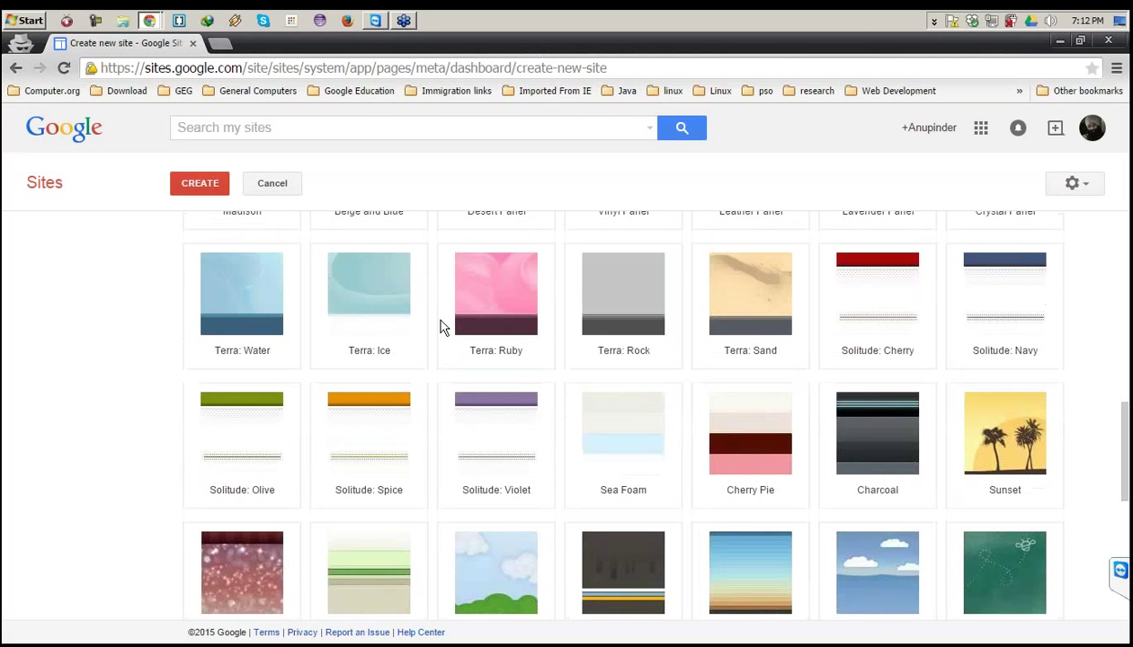
scroll(440, 328, "down", 3)
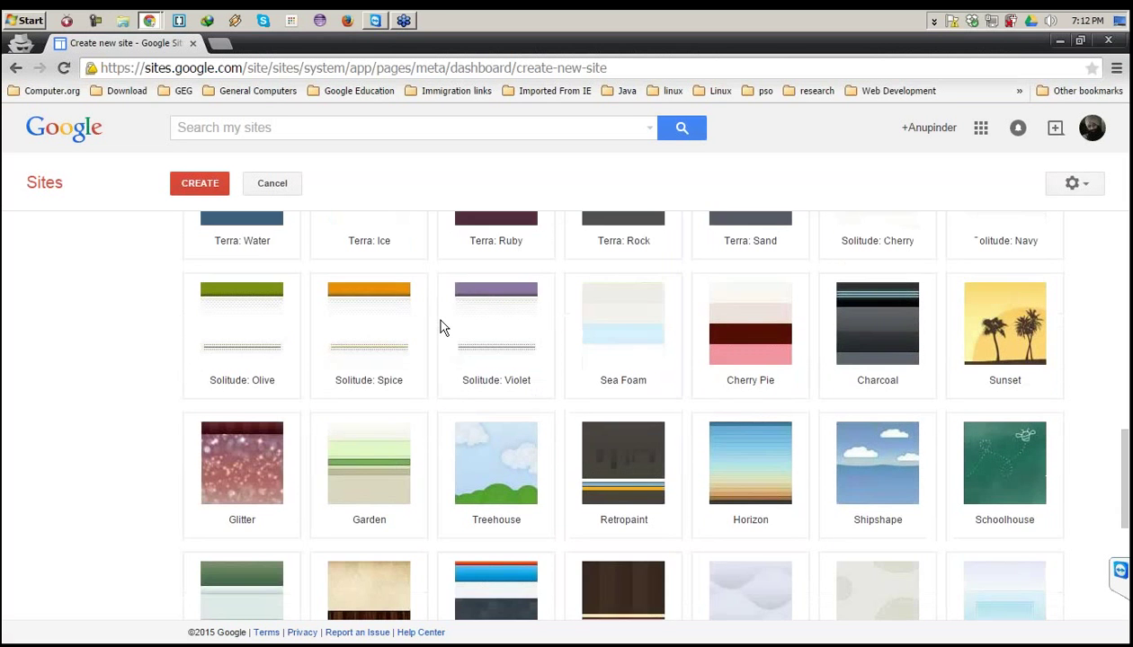
scroll(443, 330, "down", 4)
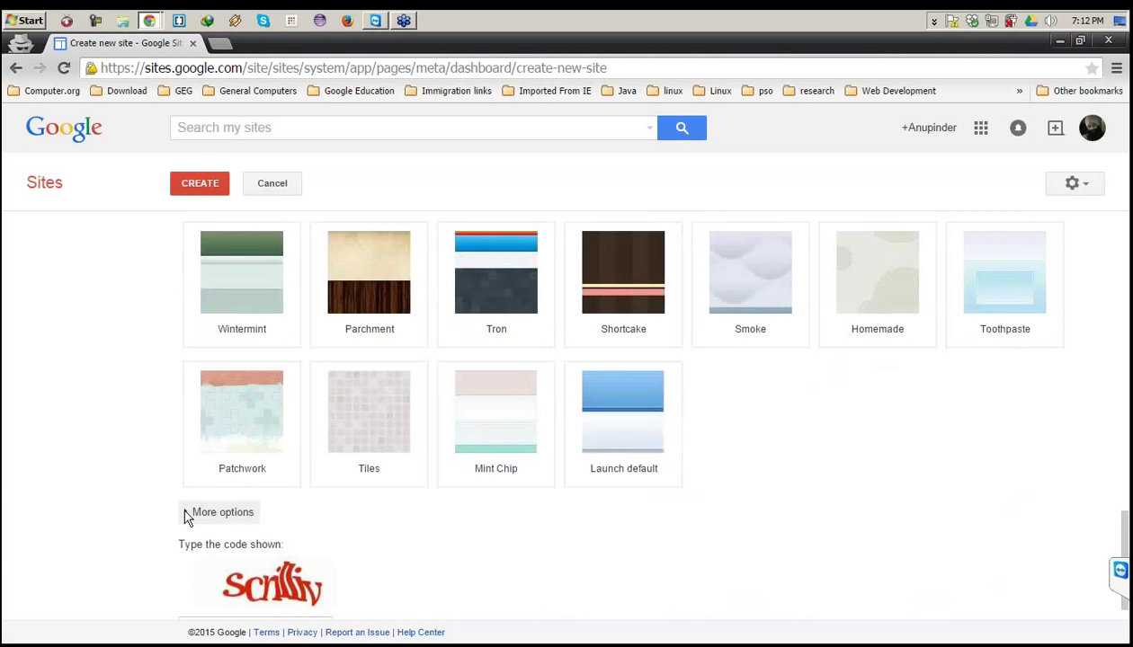
Under More options, enter the description 'This website is created for fun with google session'.
left_click(186, 514)
scroll(244, 482, "down", 2)
left_click(249, 430)
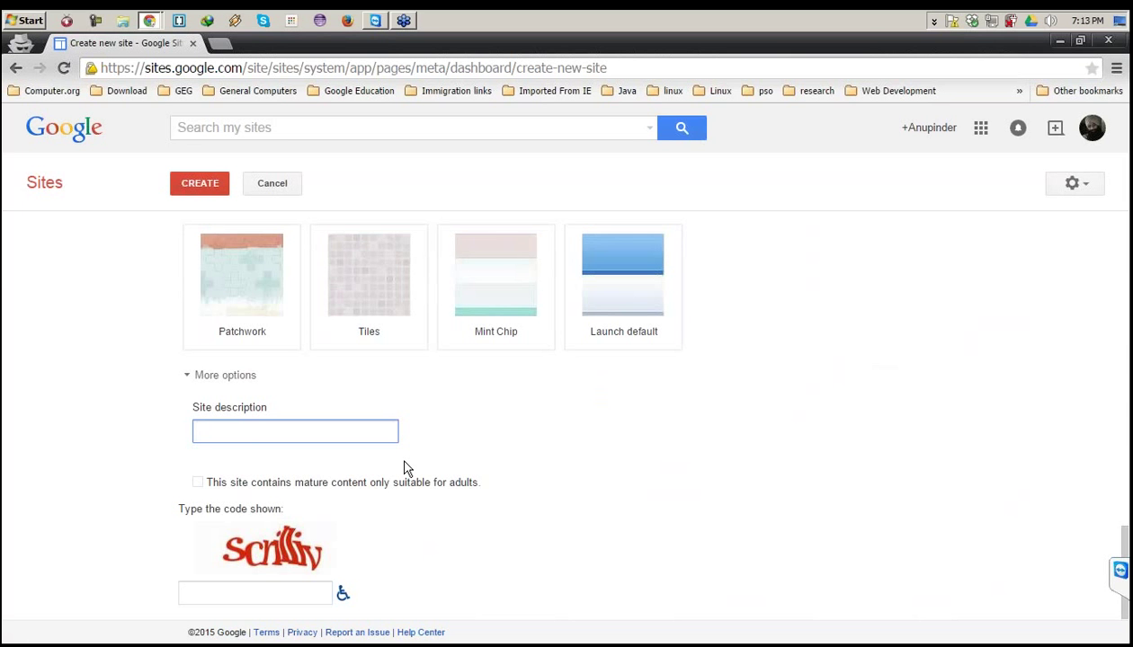
type("This webstite is")
type(" a")
key("BackSpace")
key("BackSpace")
key("BackSpace")
key("BackSpace")
key("BackSpace")
key("BackSpace")
key("BackSpace")
key("BackSpace")
key("BackSpace")
type("ite is created ")
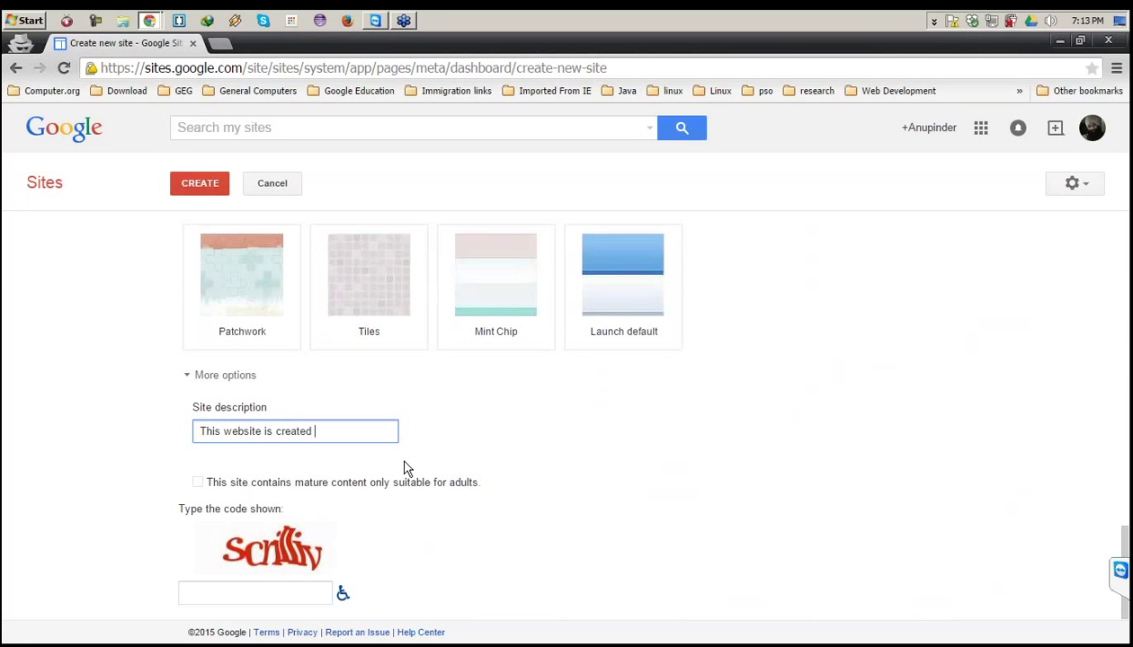
type("for fun with google")
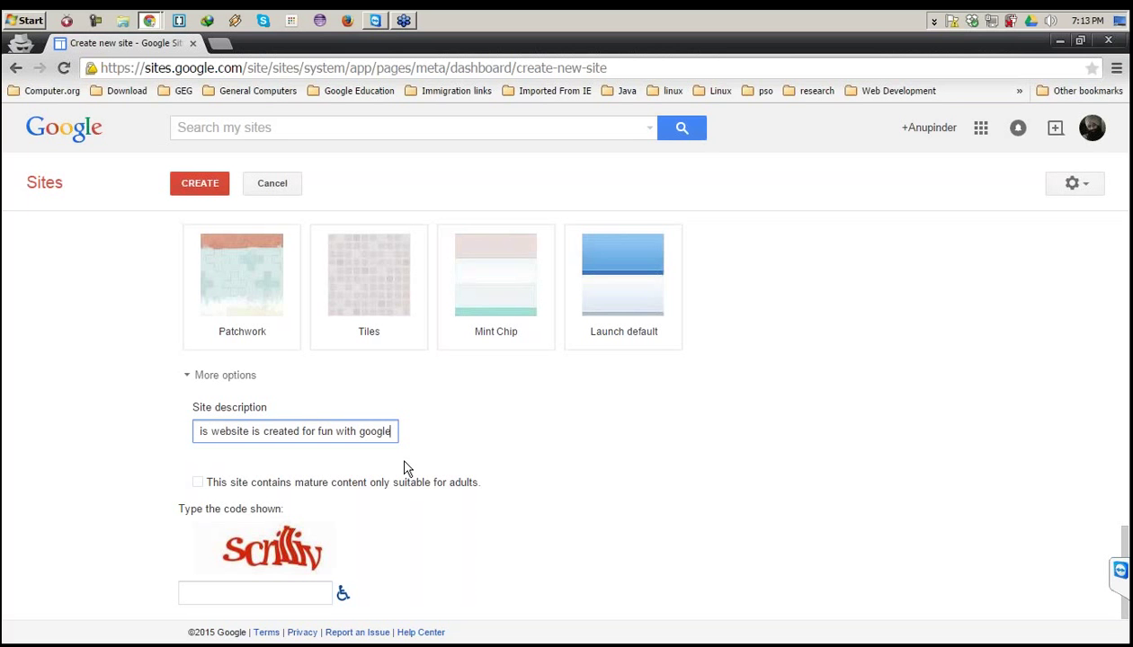
type(" se")
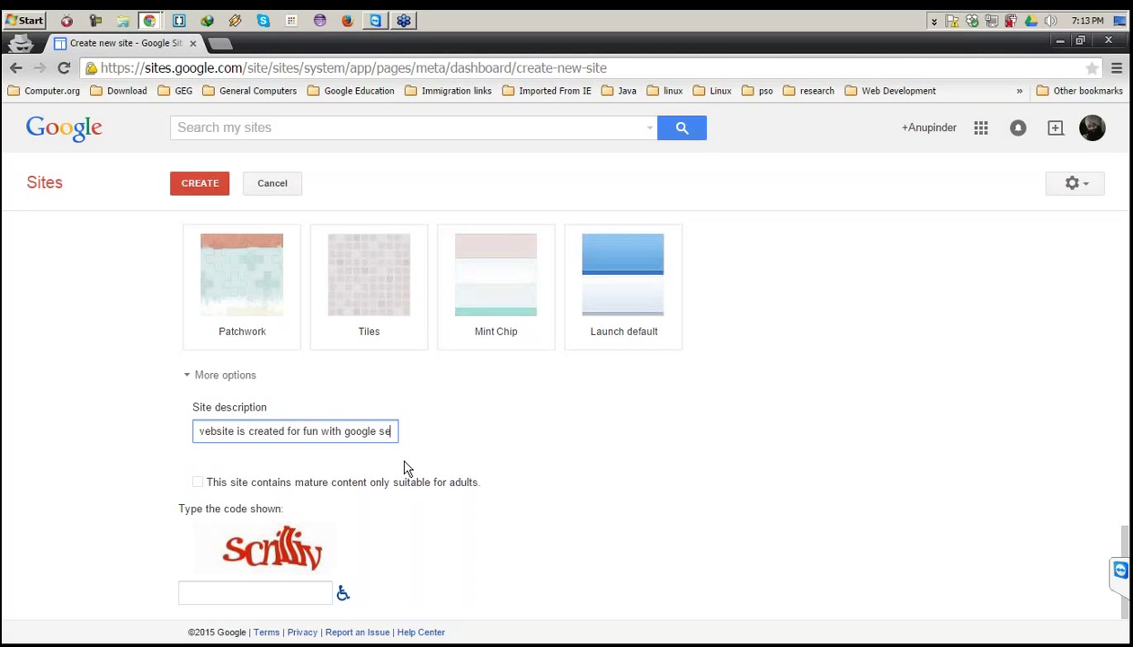
type("ss")
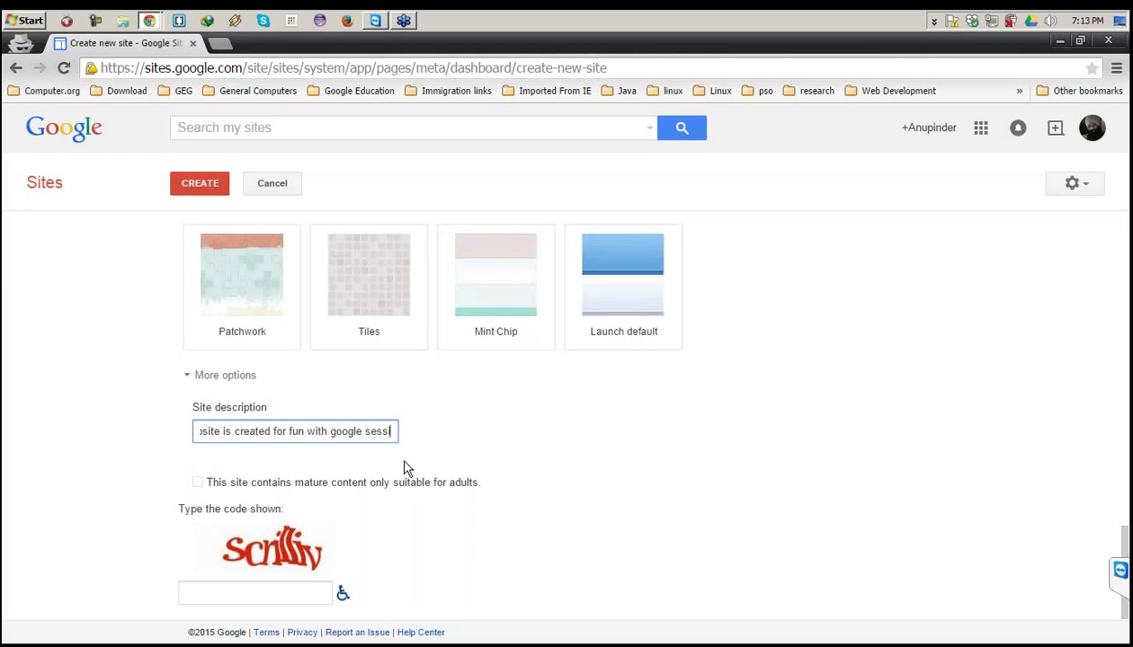
type("ion")
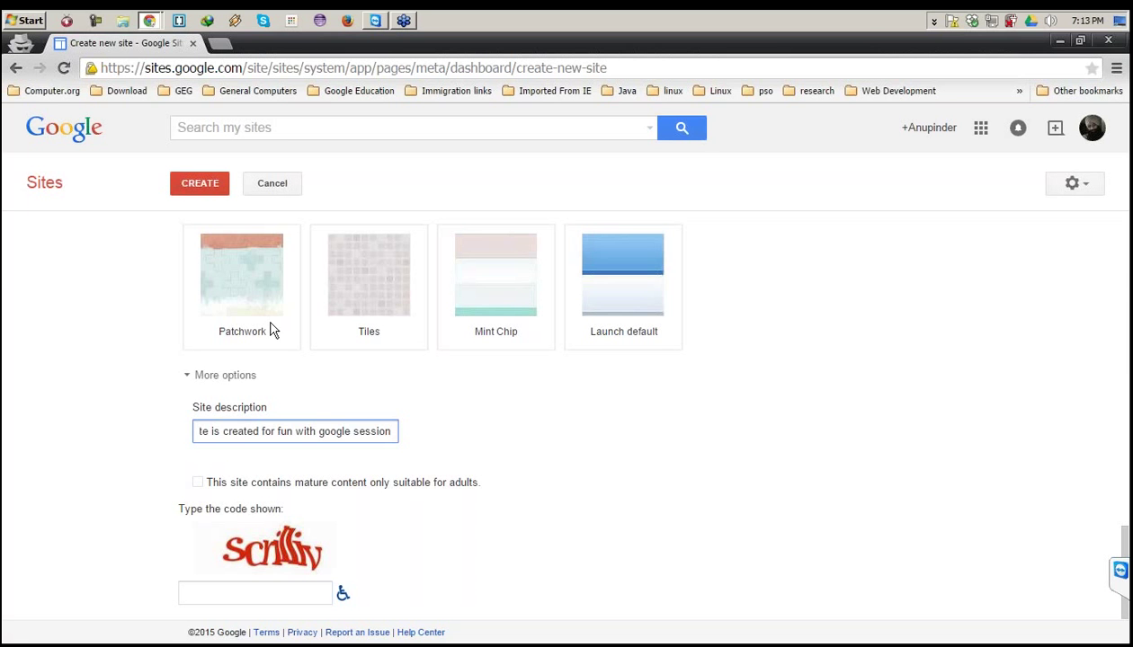
left_click(198, 485)
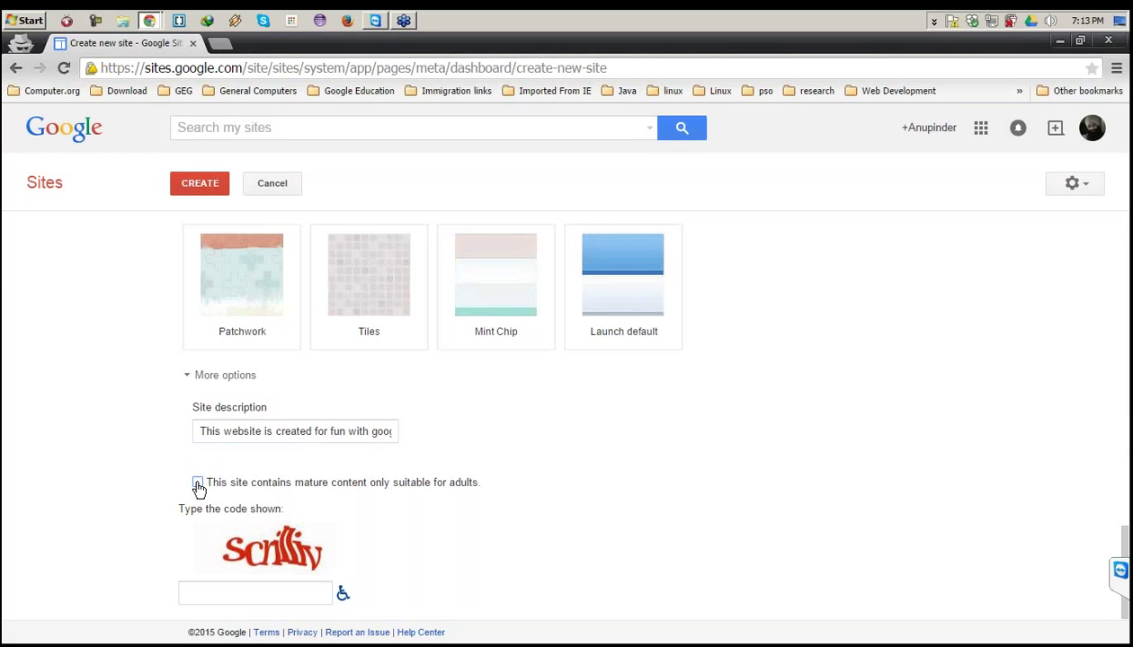
Enter the verification code and submit the form to create the site.
left_click(243, 596)
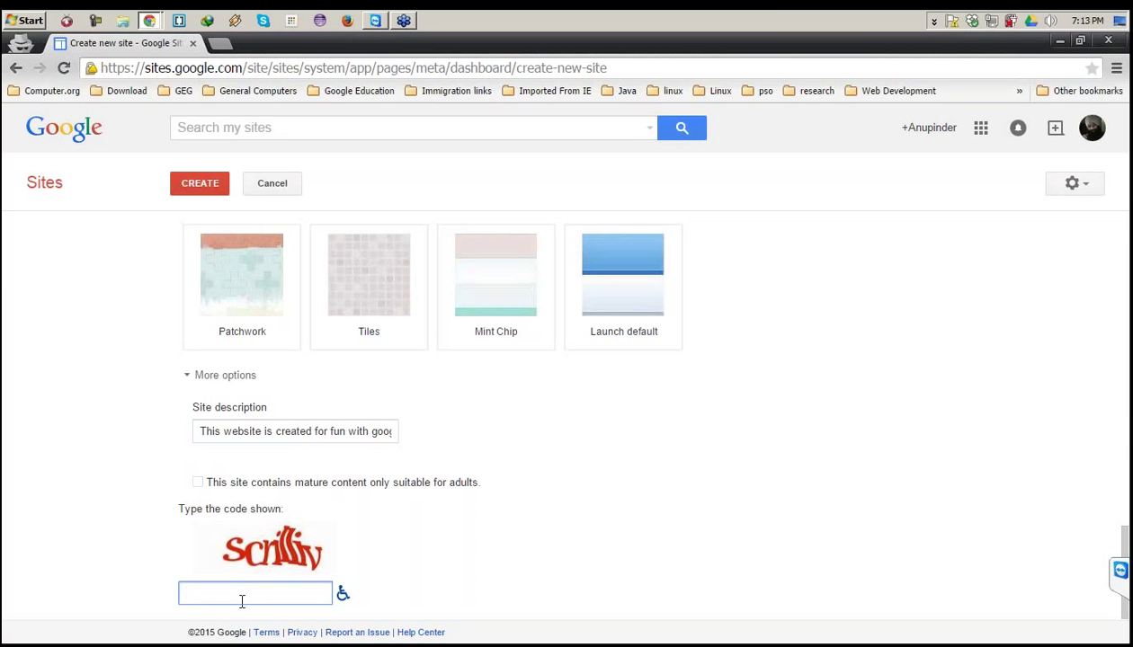
type("scn")
key("BackSpace")
type("rilliv")
left_click(198, 186)
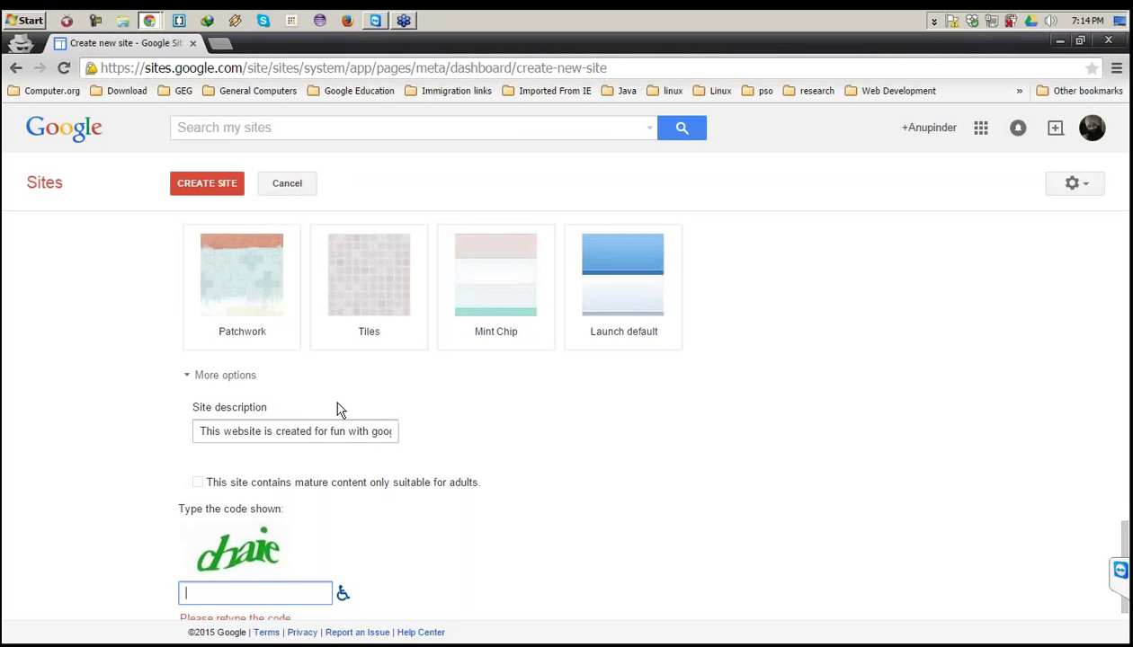
Enter the new verification code and resubmit, which is refused because the site URL isn't allowed.
scroll(340, 409, "down", 1)
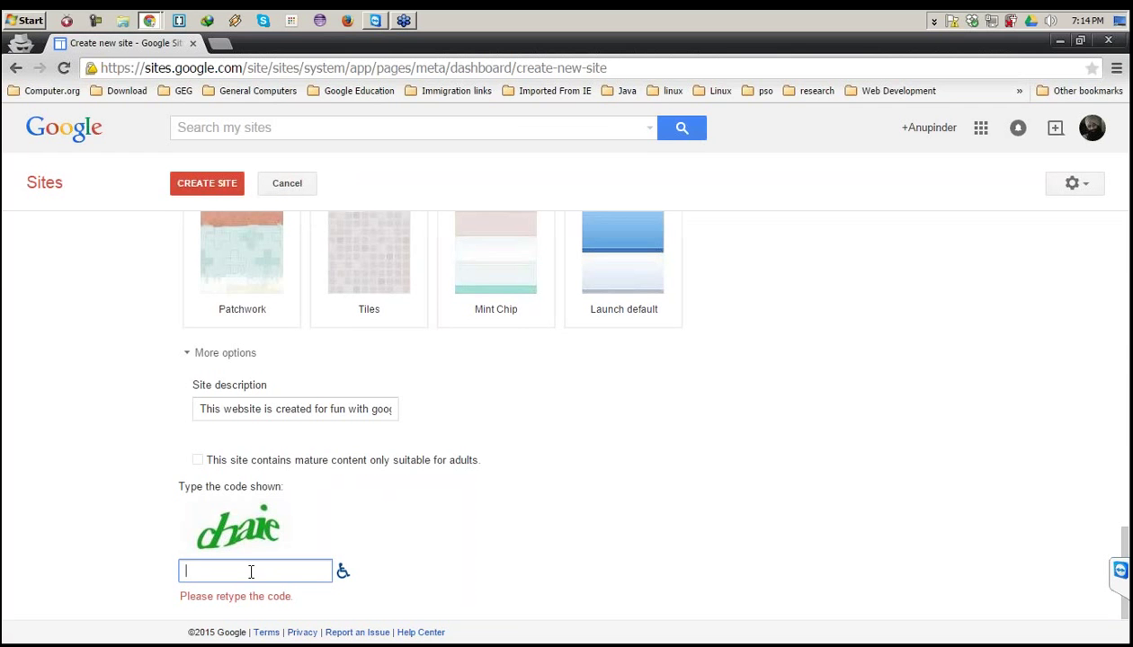
type("chaie")
left_click(200, 189)
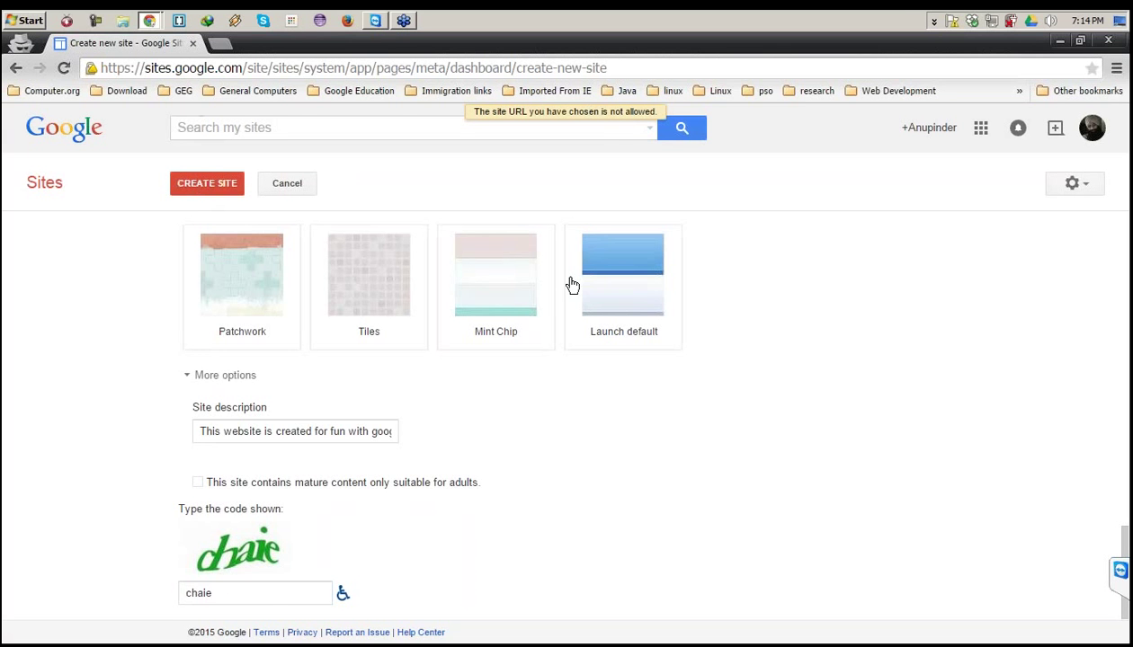
Append '_Ra' to the site location so it reads funwithgoogle_Ra.
scroll(573, 285, "up", 3)
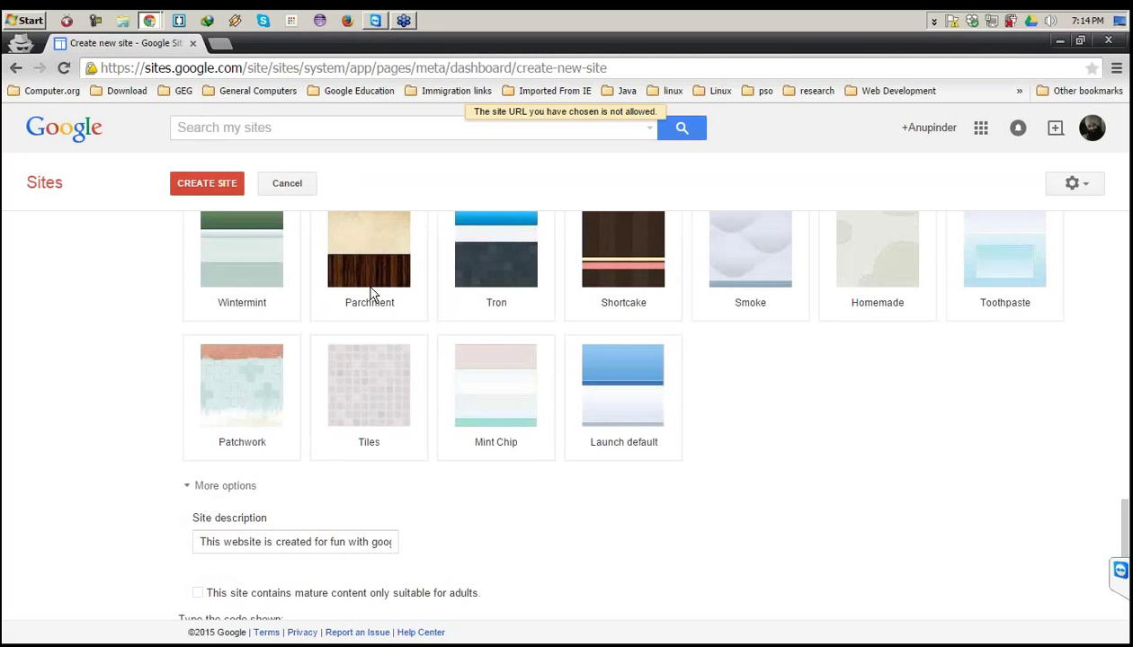
scroll(367, 357, "up", 1)
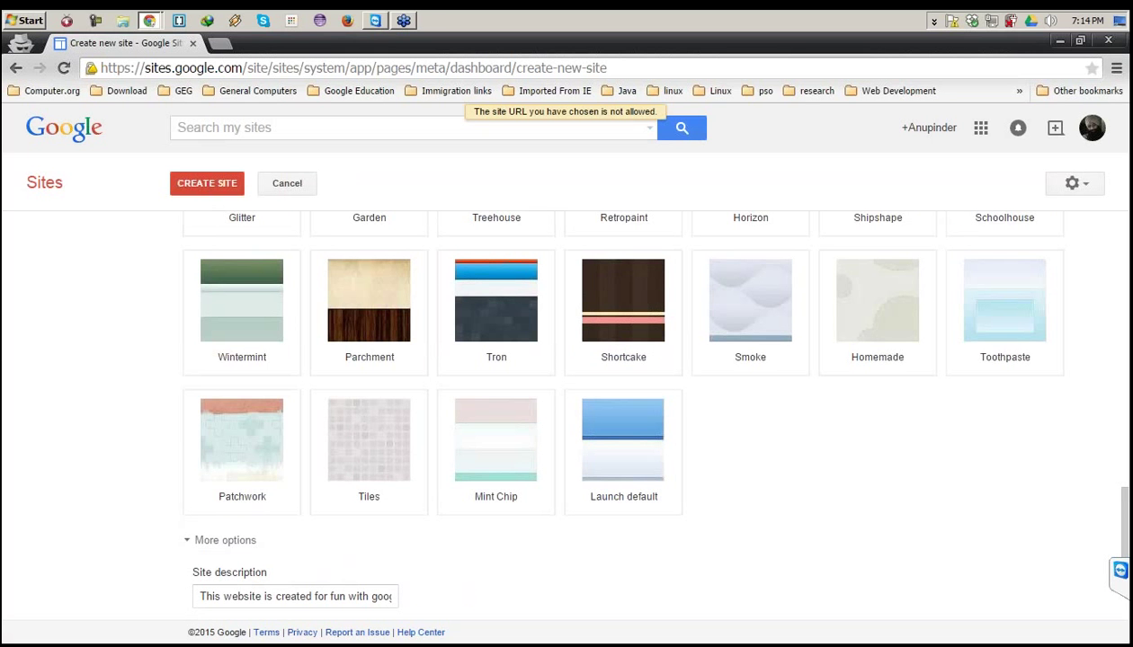
scroll(368, 360, "up", 1)
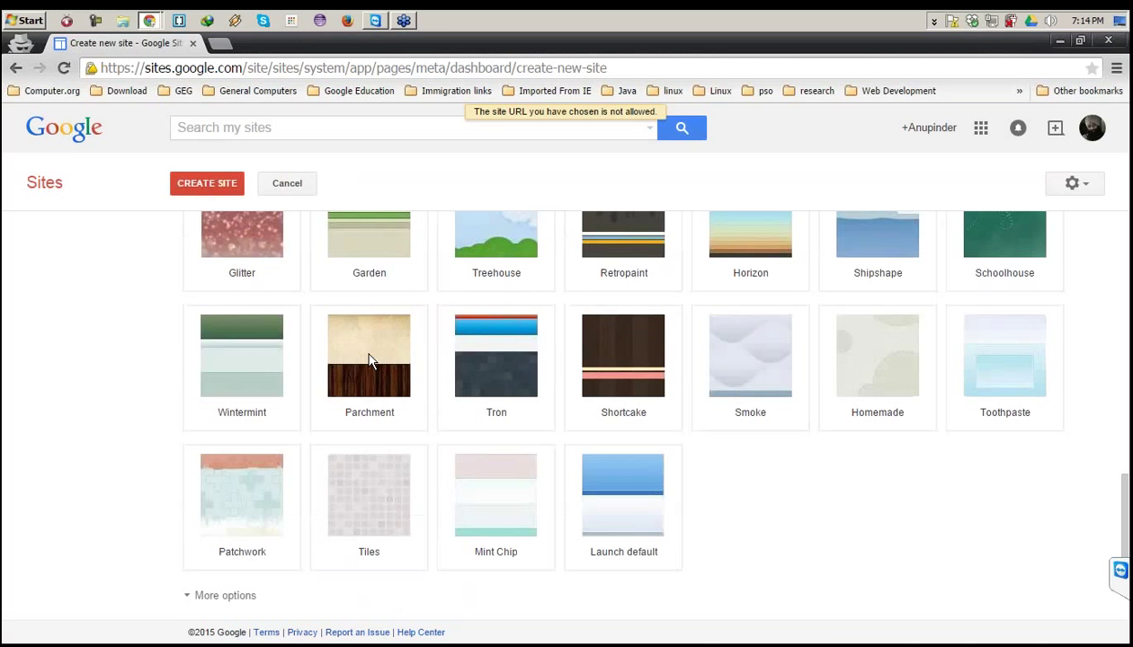
scroll(369, 360, "up", 10)
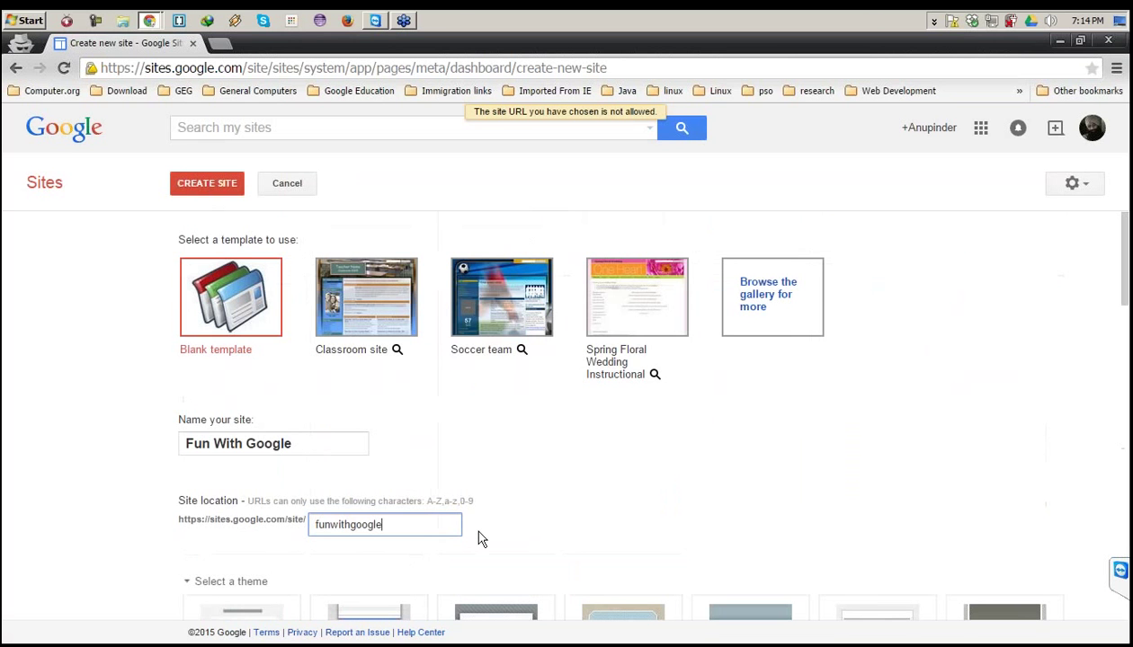
key("ctrl+a")
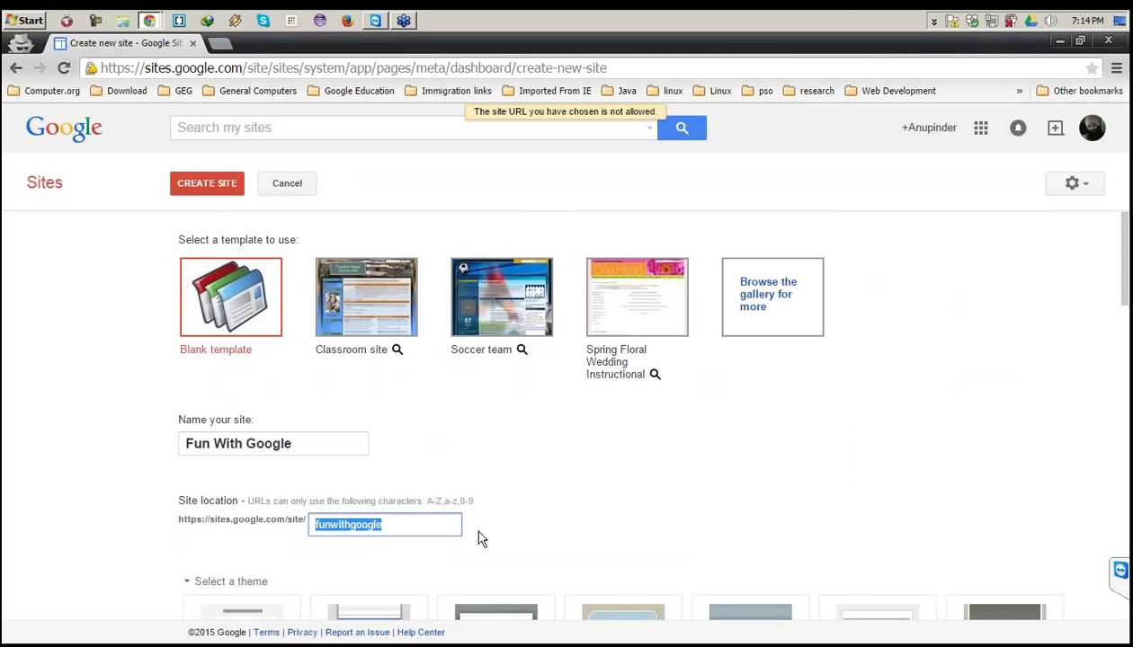
key("End")
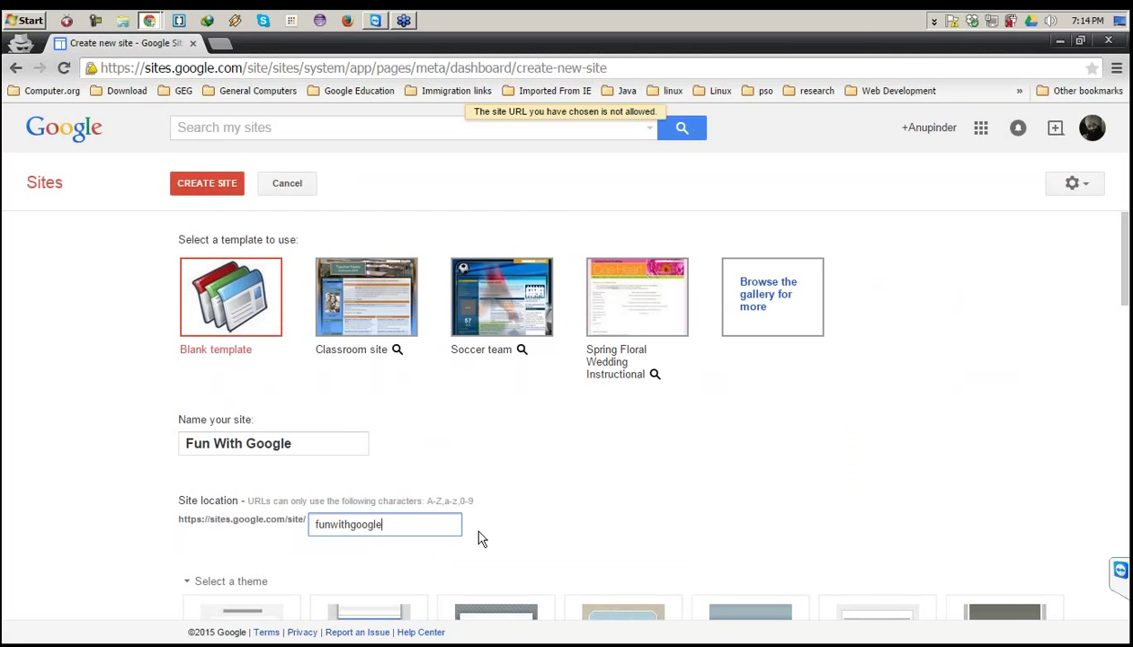
type("_Ra")
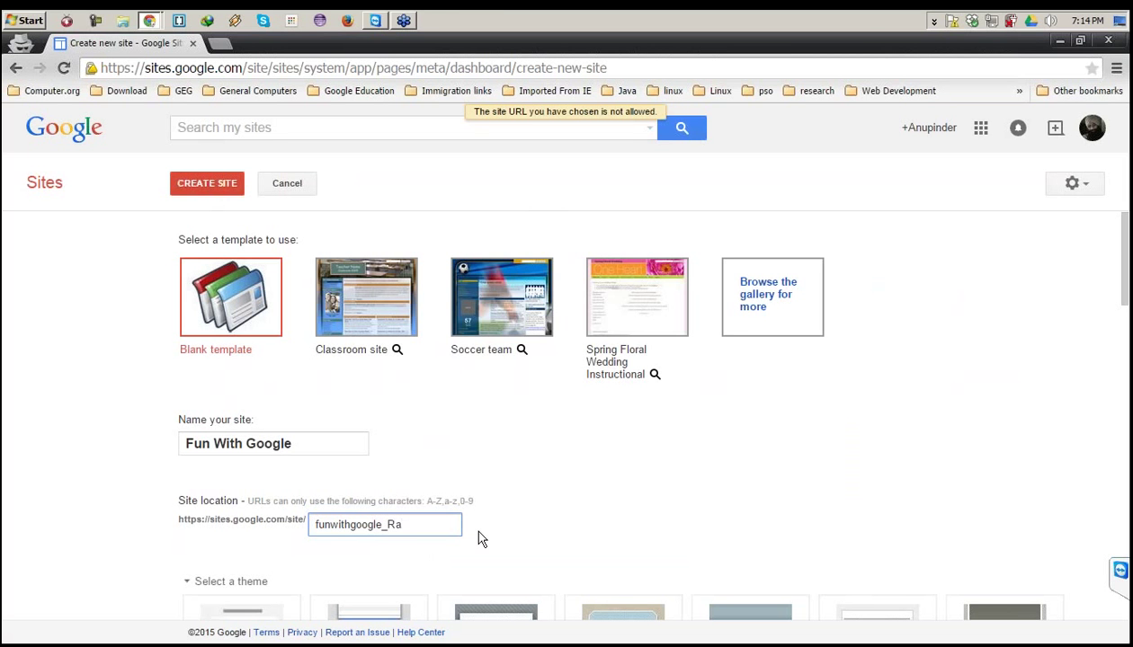
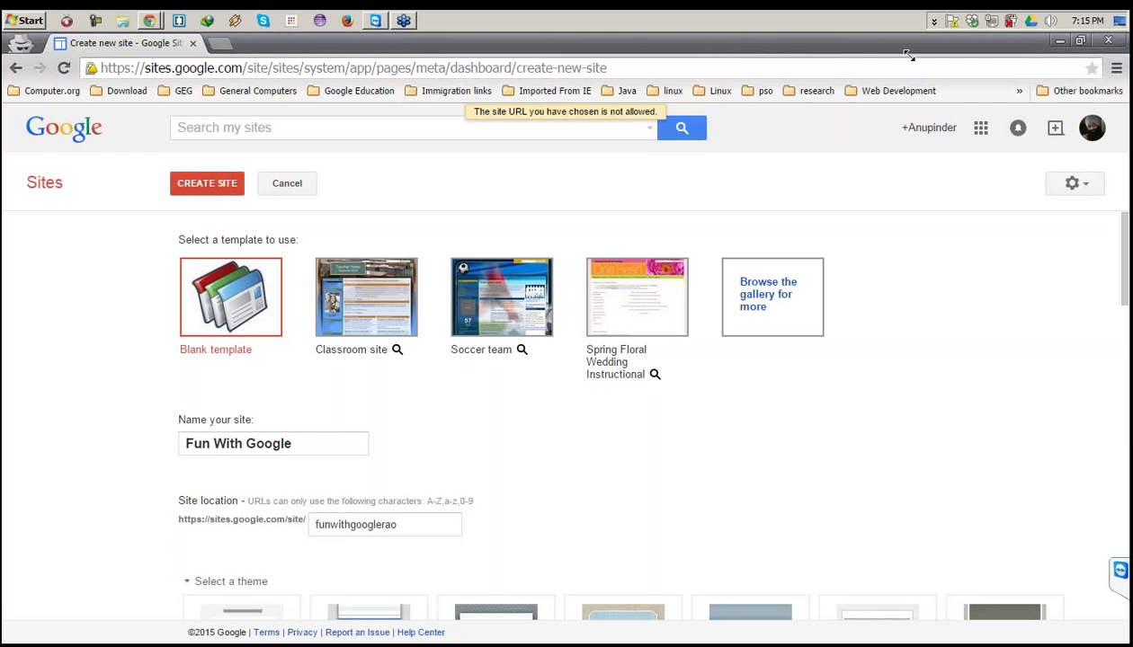
left_click(400, 351)
left_click(393, 522)
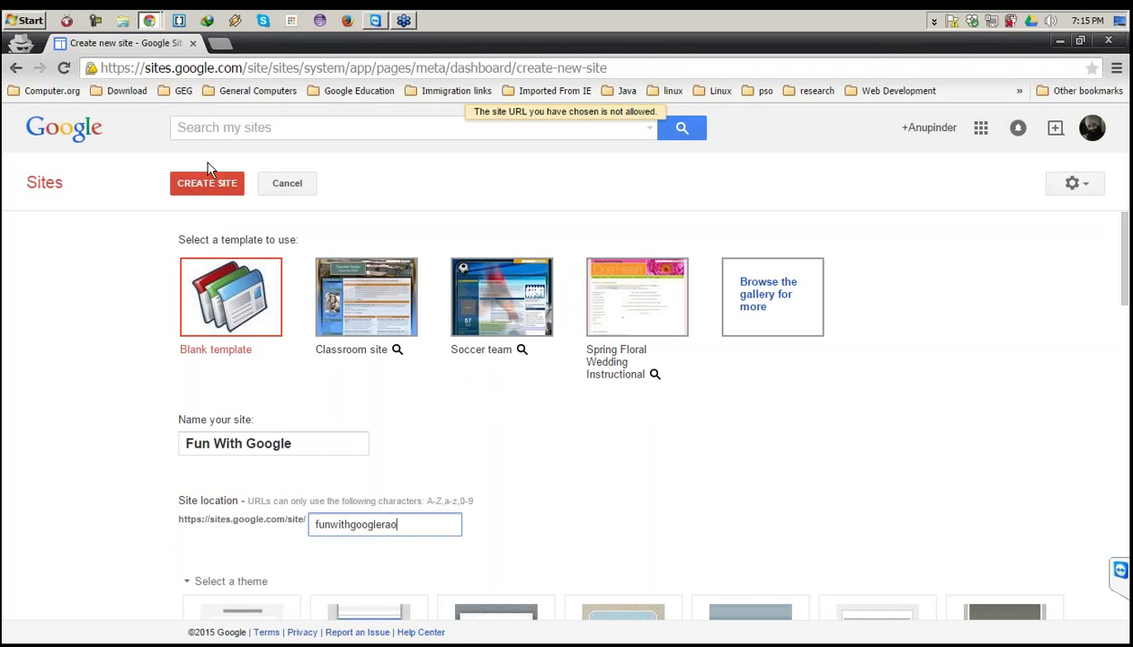
left_click(196, 193)
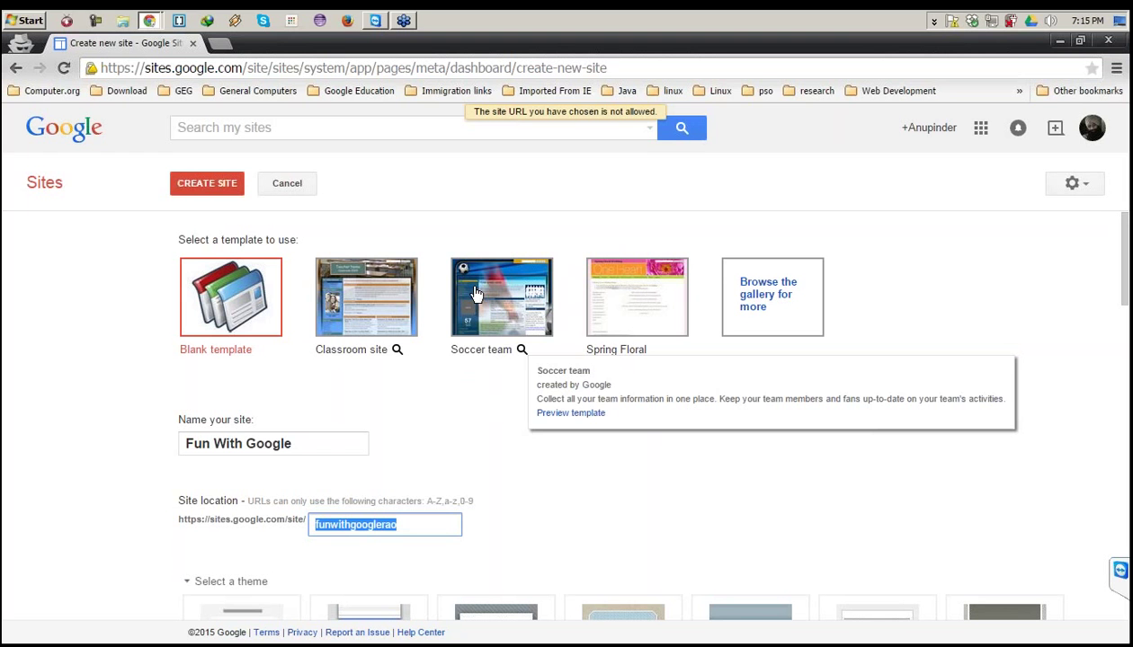
left_click(370, 524)
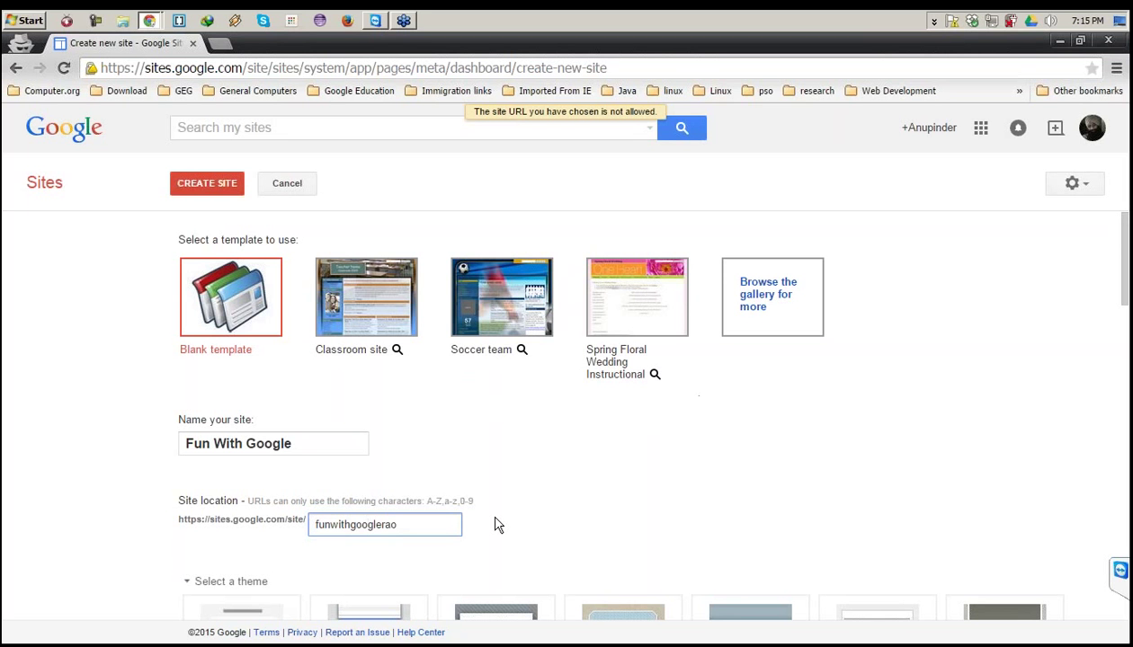
key("End")
key("shift+Home")
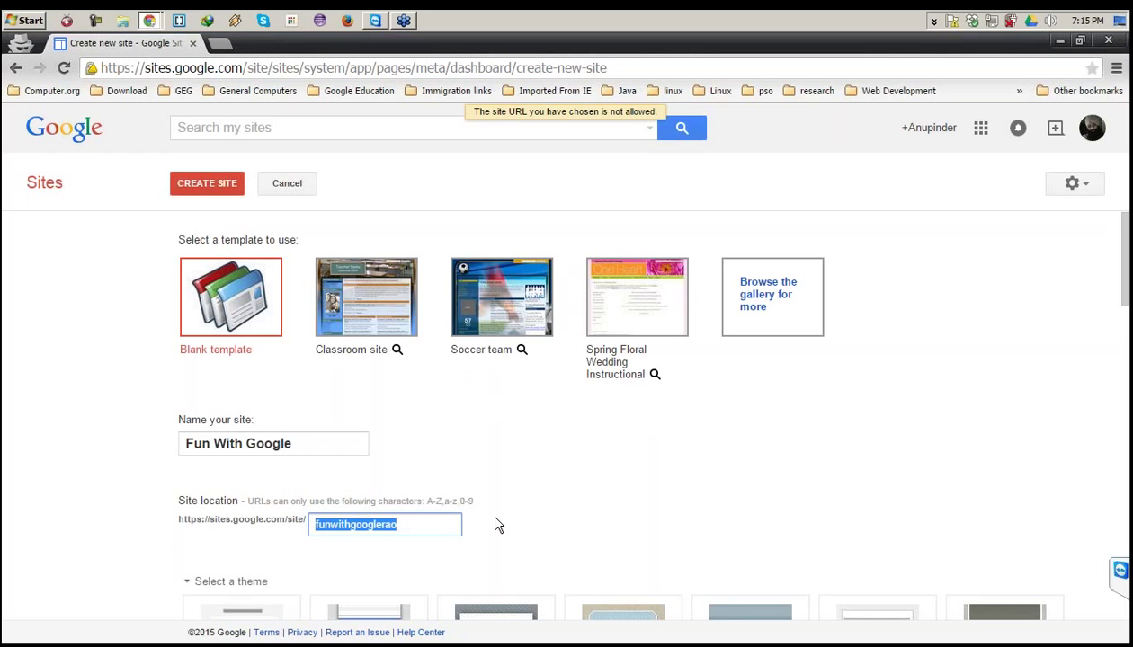
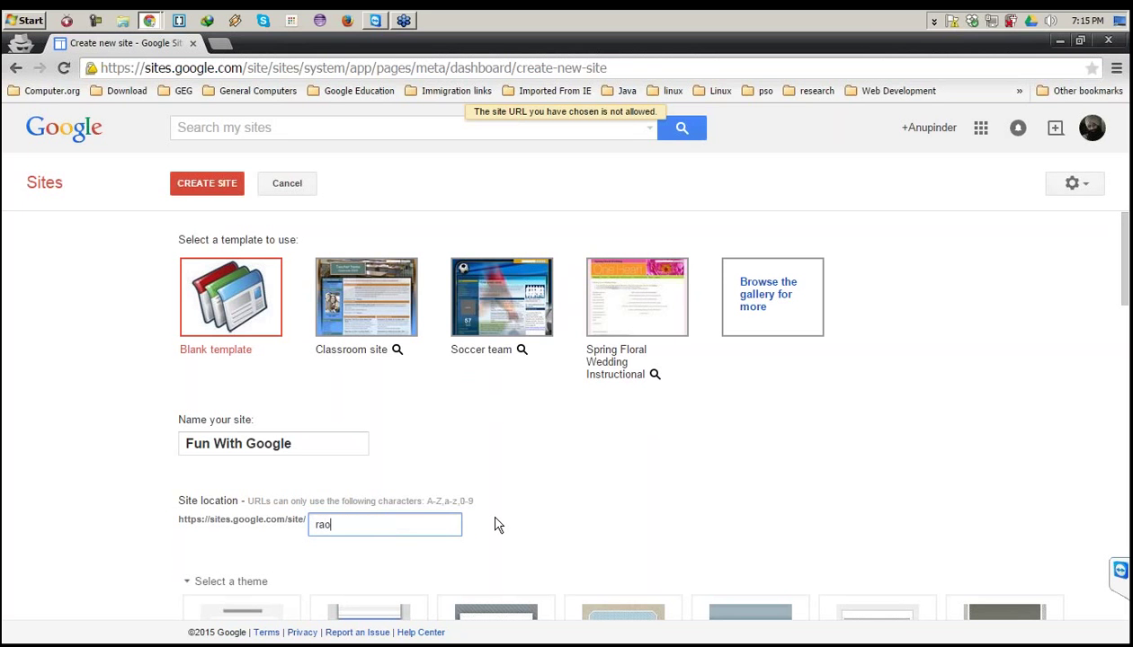
left_click(214, 185)
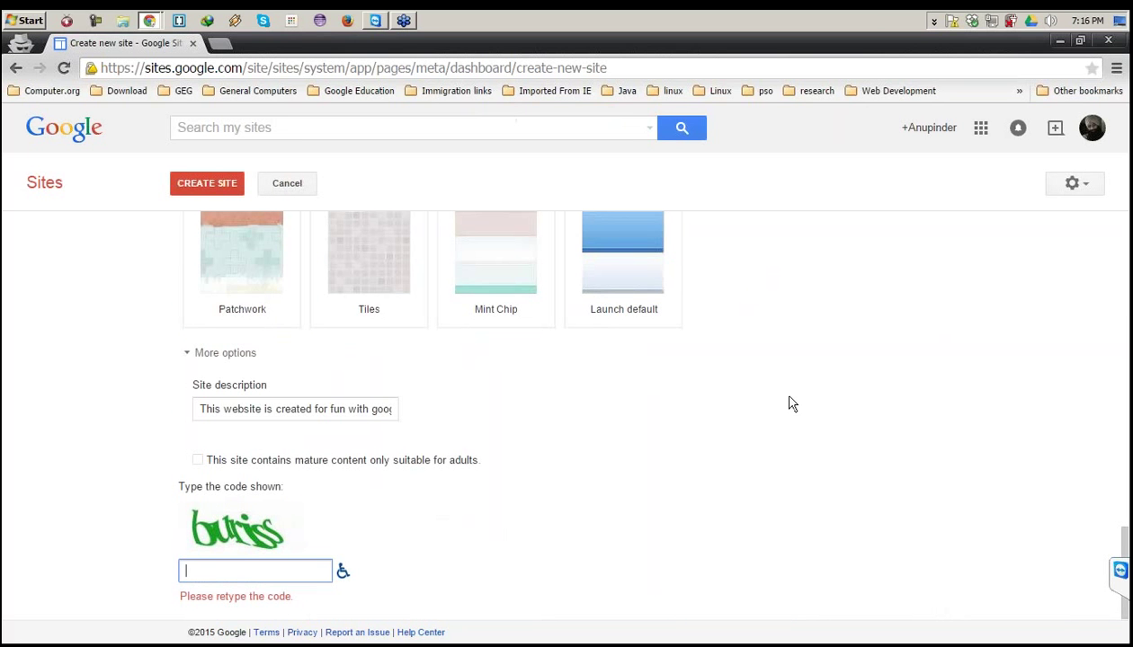
Enter the verification code shown and submit the form for Fun With Google.
left_click(248, 568)
type("vur")
type("bis")
key("BackSpace")
key("BackSpace")
key("BackSpace")
key("BackSpace")
key("BackSpace")
key("BackSpace")
type("buriss")
left_click(206, 187)
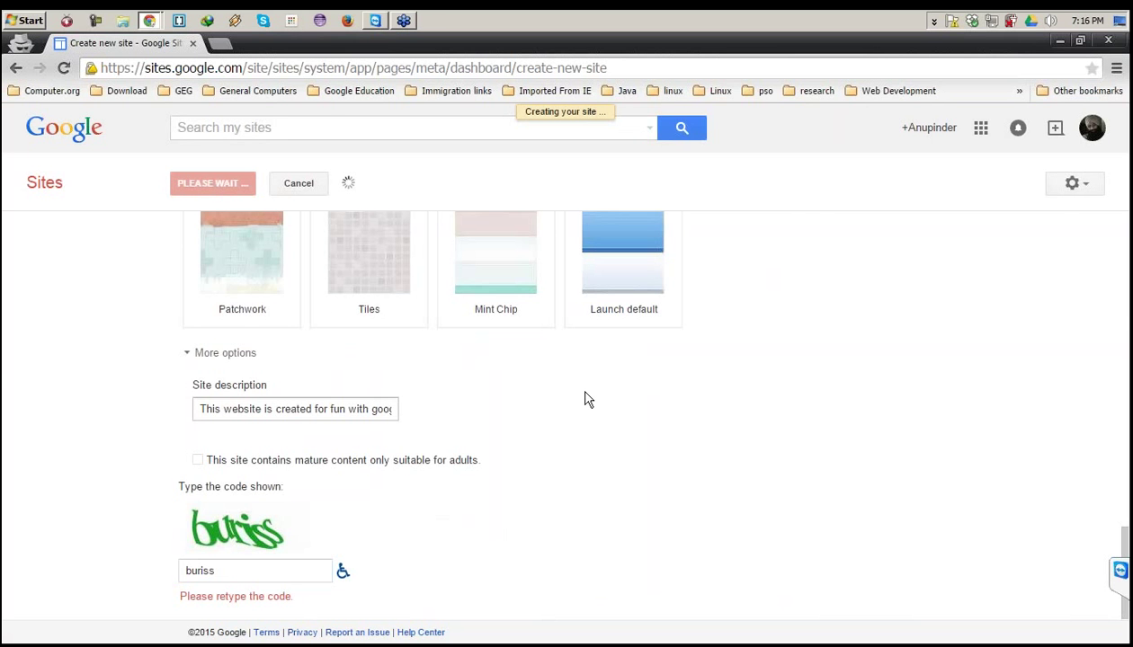
Check the new Fun With Google site's web address in the browser address bar.
scroll(584, 399, "up", 4)
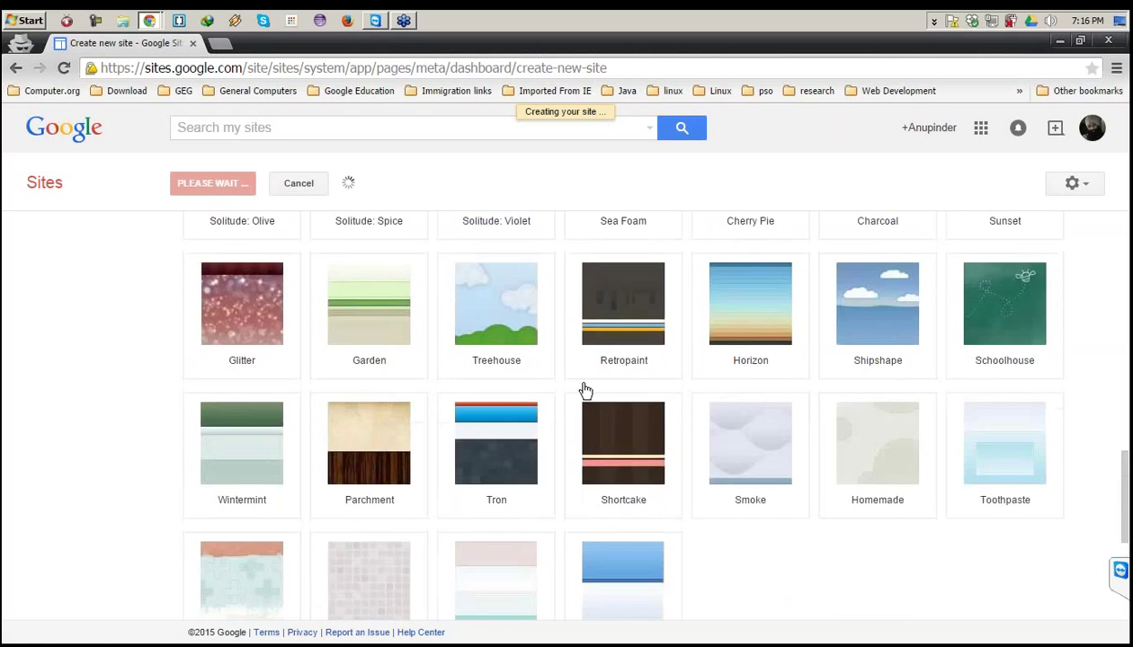
scroll(584, 391, "up", 2)
scroll(623, 413, "up", 5)
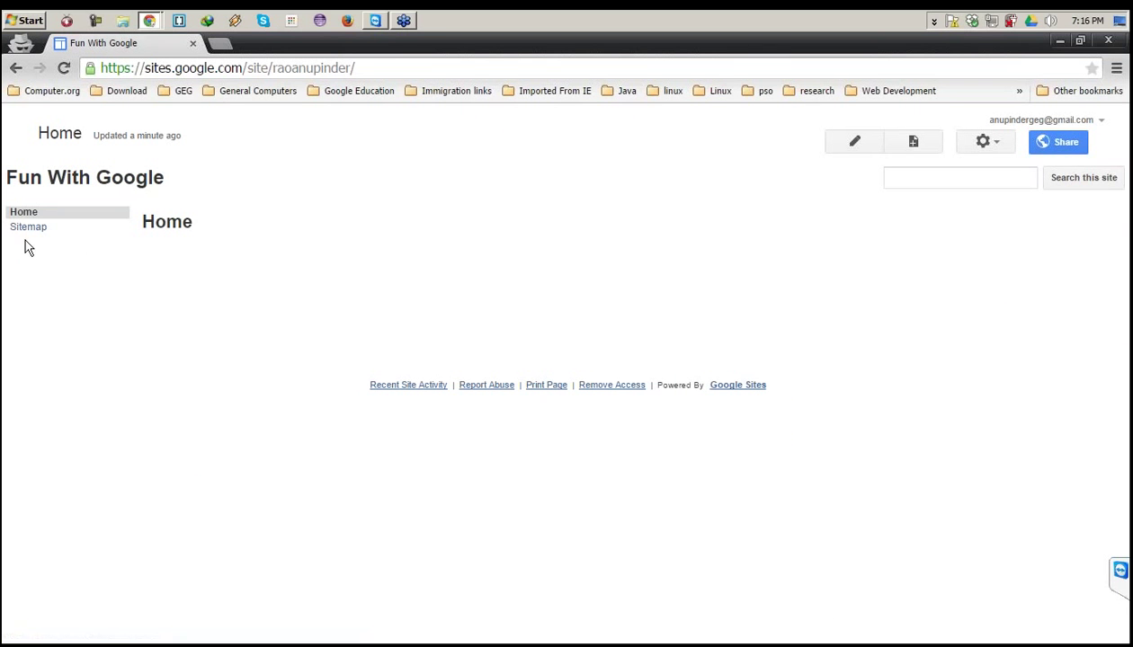
left_click_drag(270, 67, 331, 68)
left_click(353, 67)
left_click(331, 69)
left_click_drag(273, 70, 352, 71)
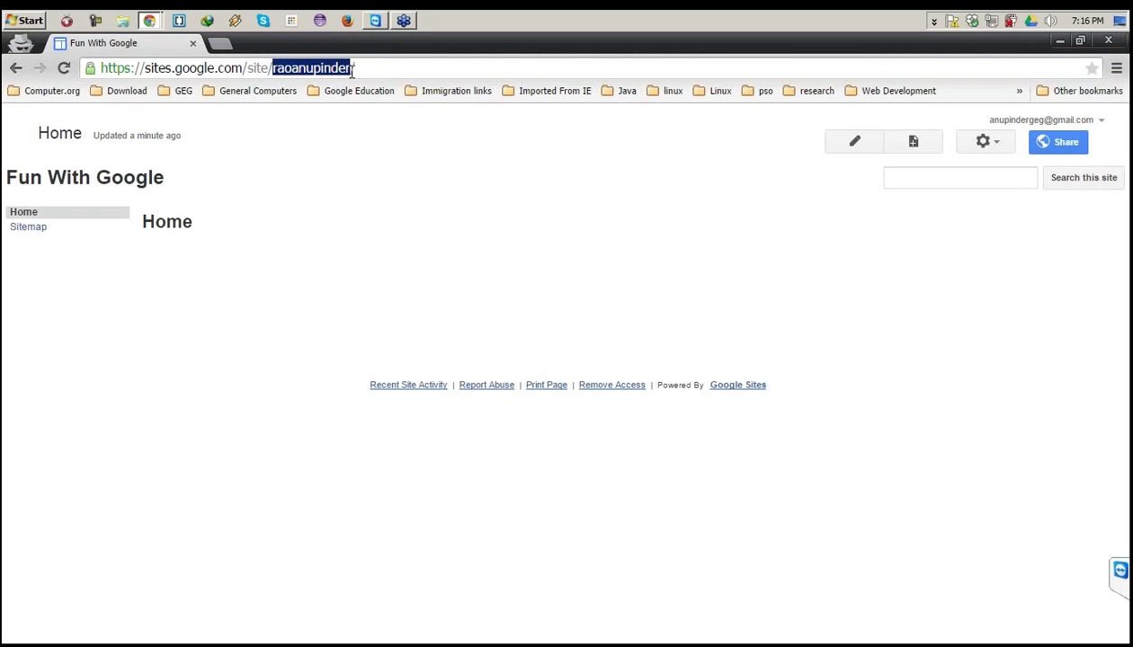
left_click(358, 69)
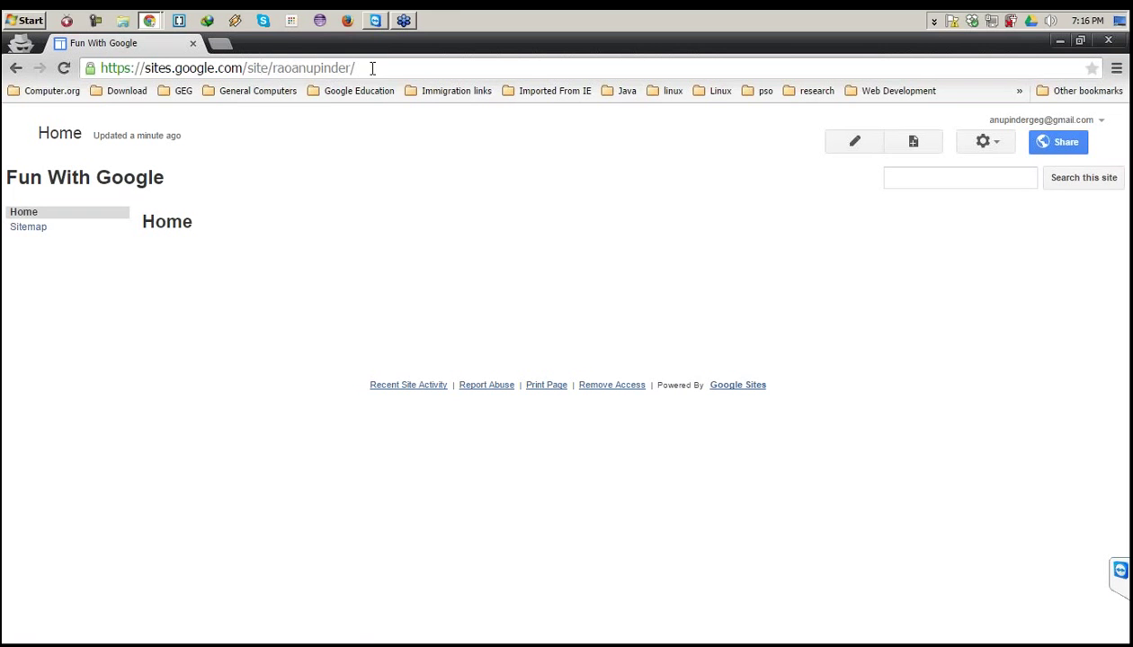
left_click_drag(358, 69, 90, 41)
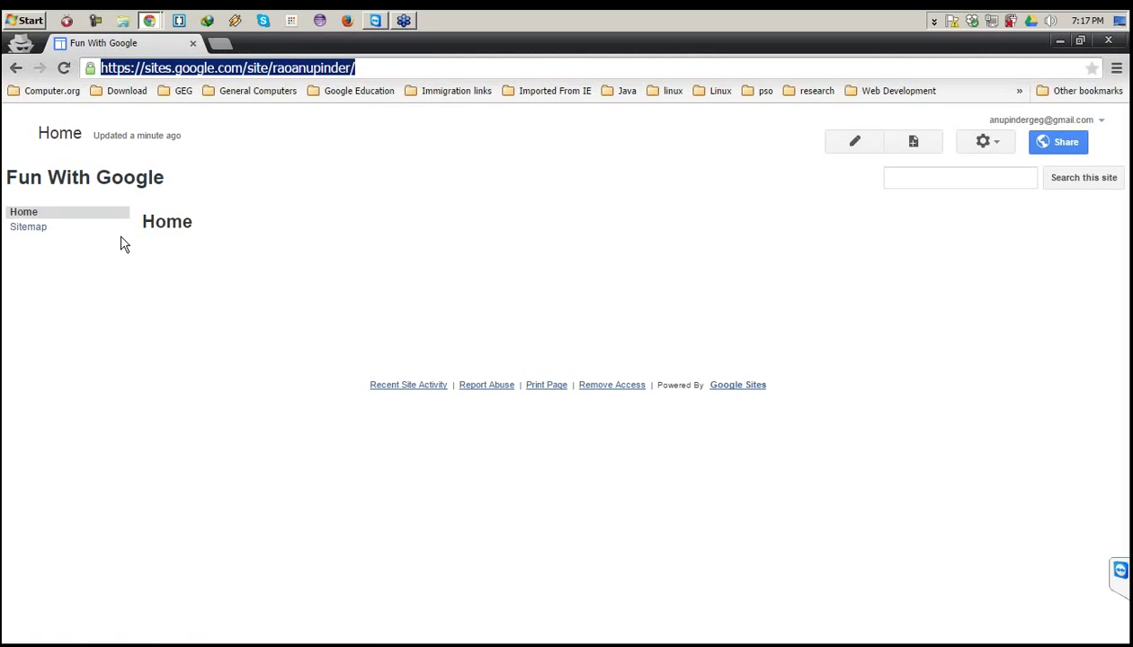
Open the site's Sharing and Permissions page from the Share button, after checking More actions.
left_click(229, 276)
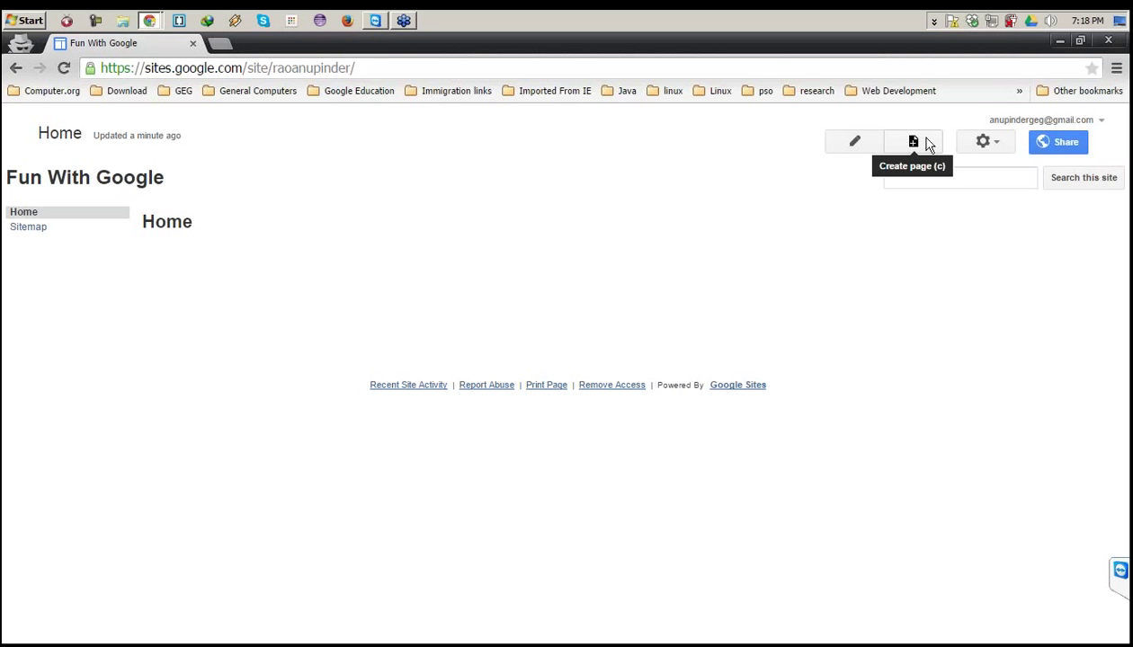
left_click(986, 144)
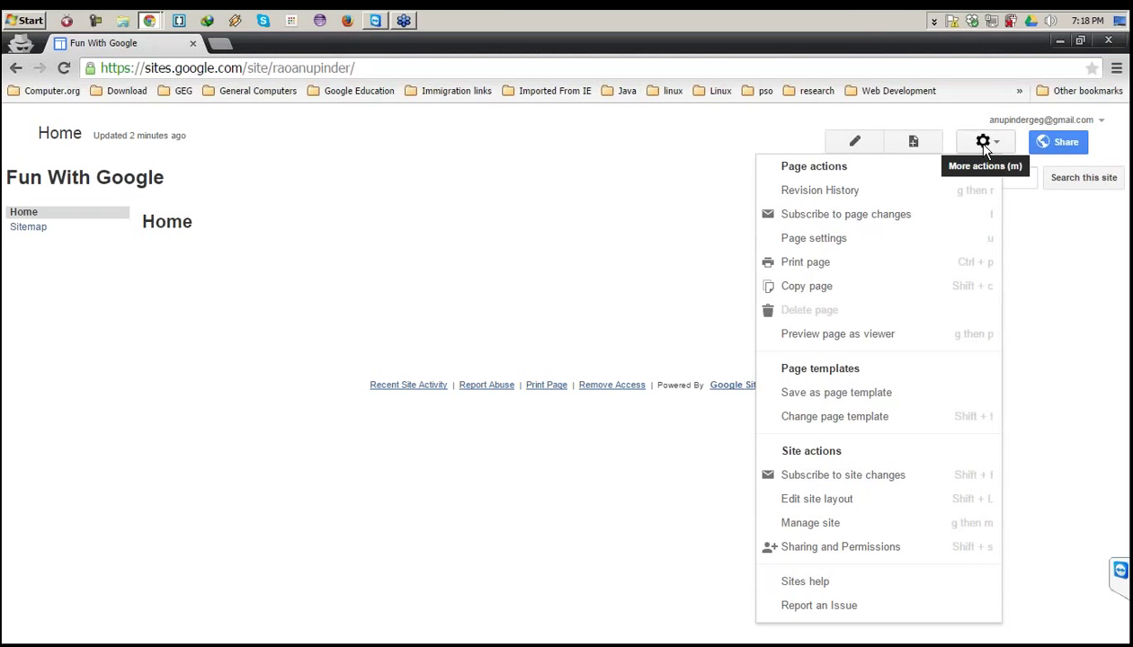
left_click(1057, 148)
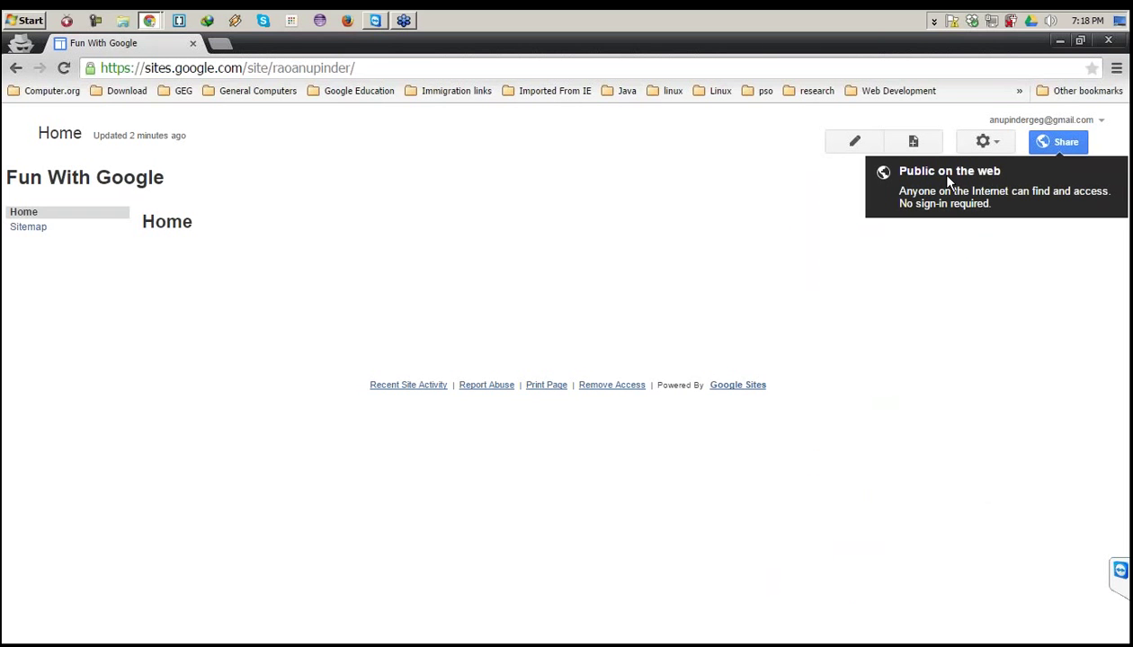
left_click(1057, 143)
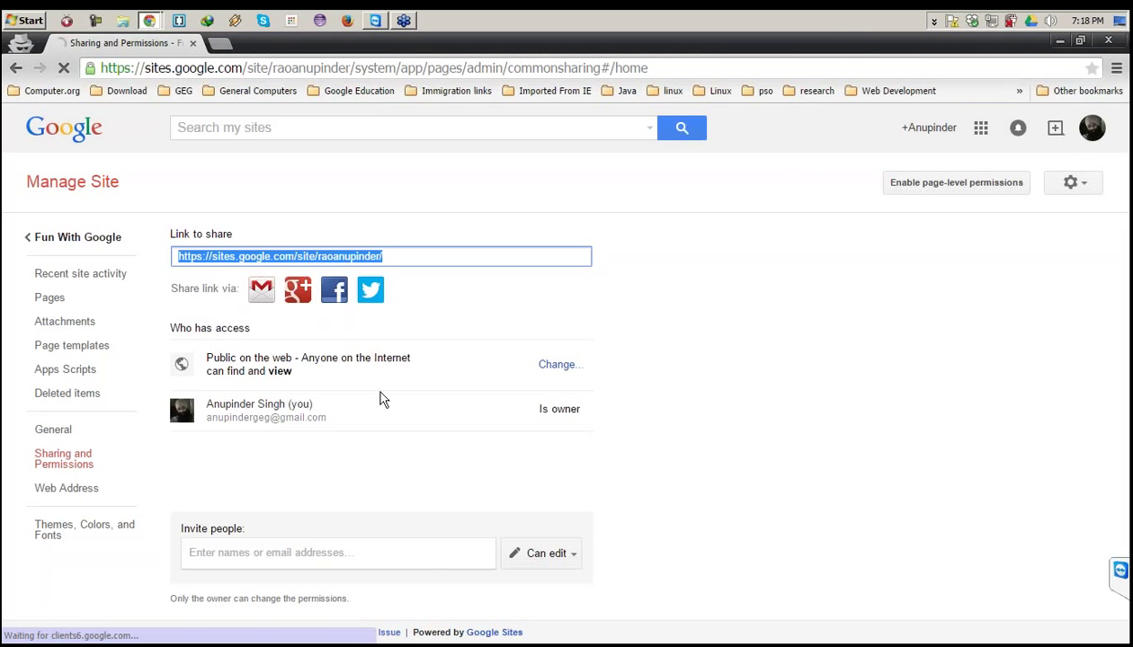
Set visibility back to Public on the web, save it, and return to Fun With Google.
left_click(564, 366)
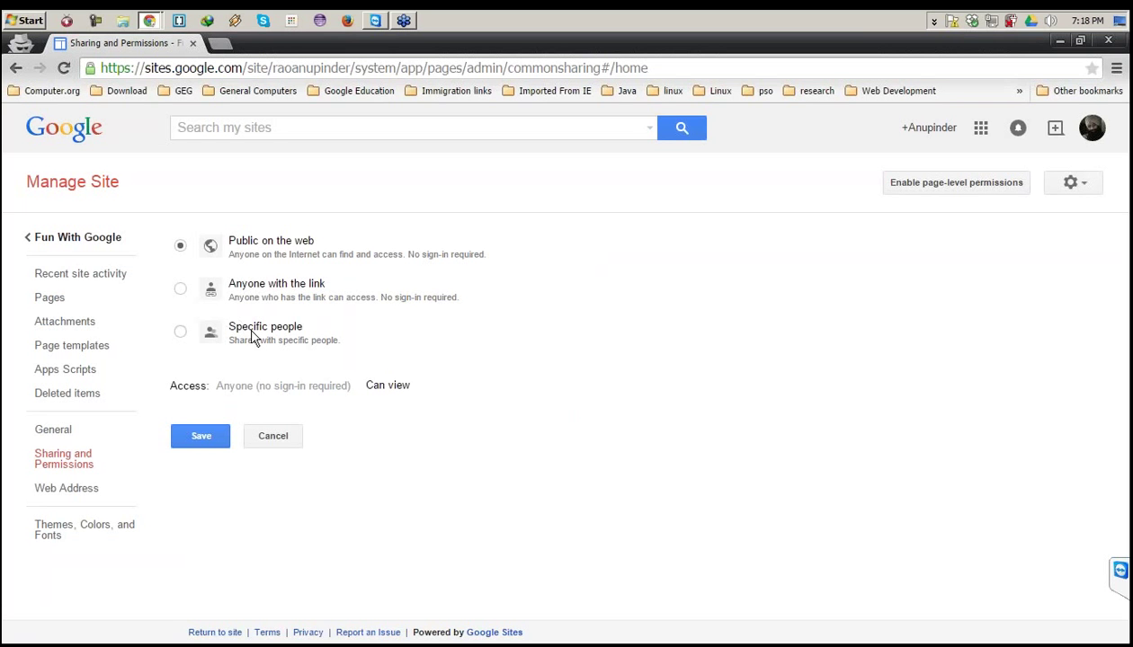
left_click(181, 333)
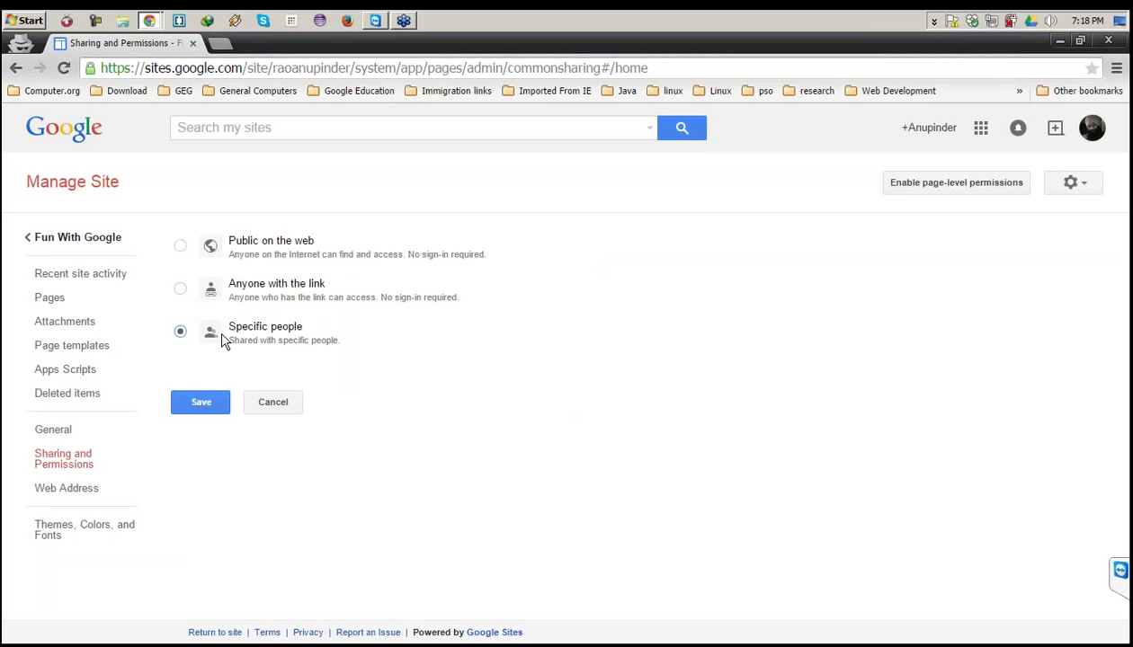
left_click(180, 288)
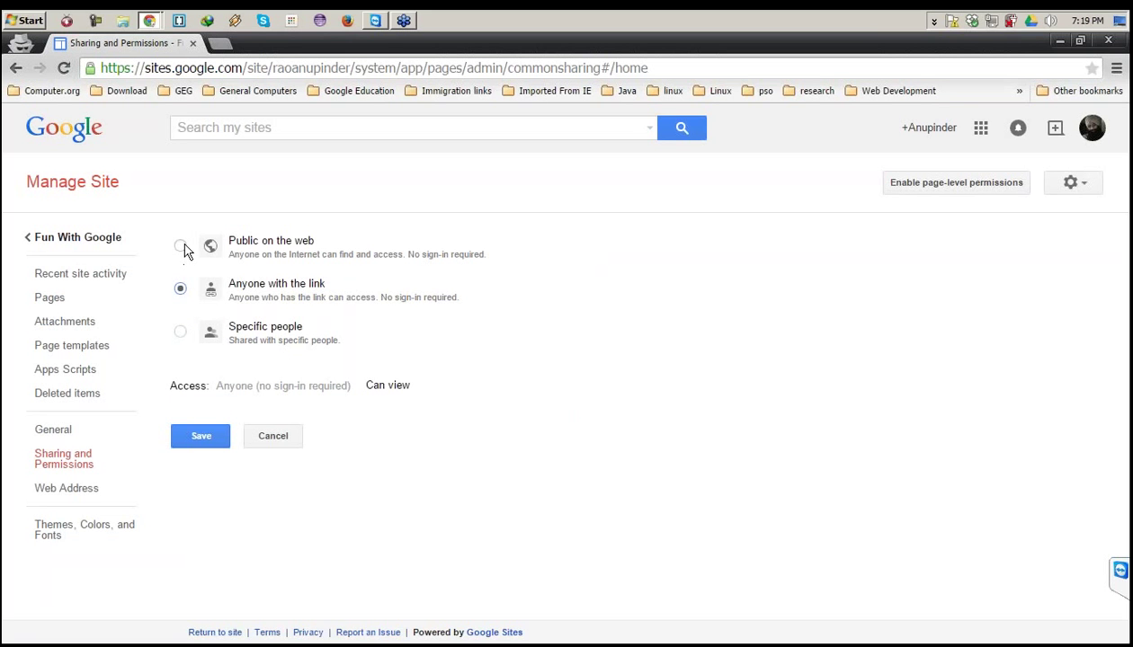
left_click(181, 247)
left_click(198, 437)
left_click(75, 239)
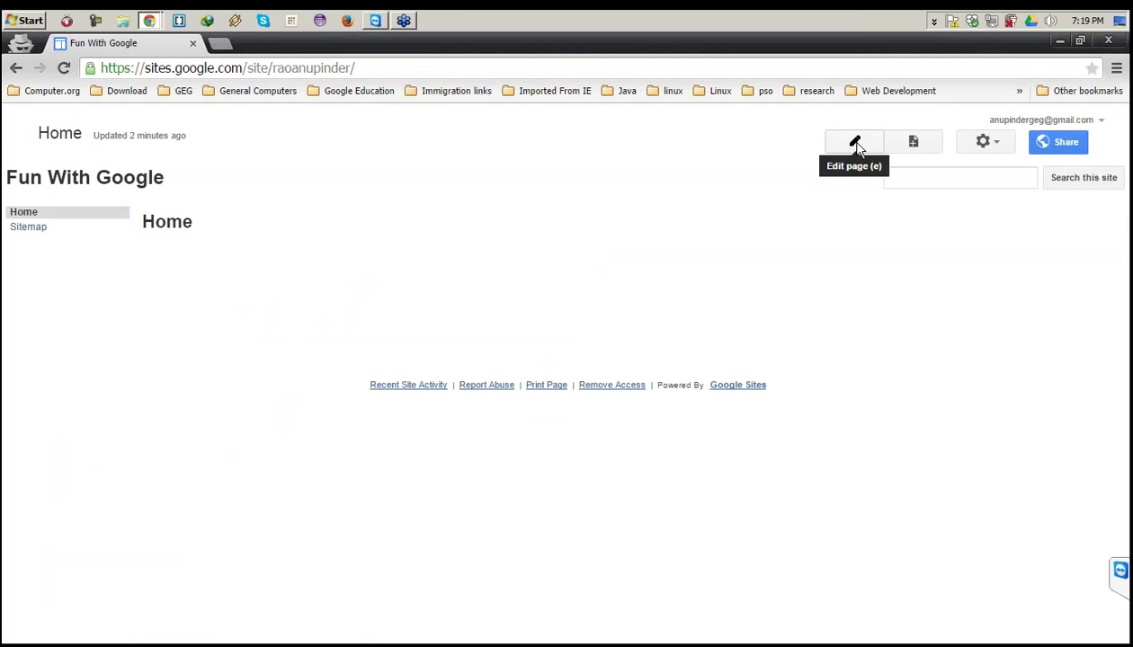
Type the intro line 'This page is the home page of Fun with Google website' and select it.
left_click(856, 147)
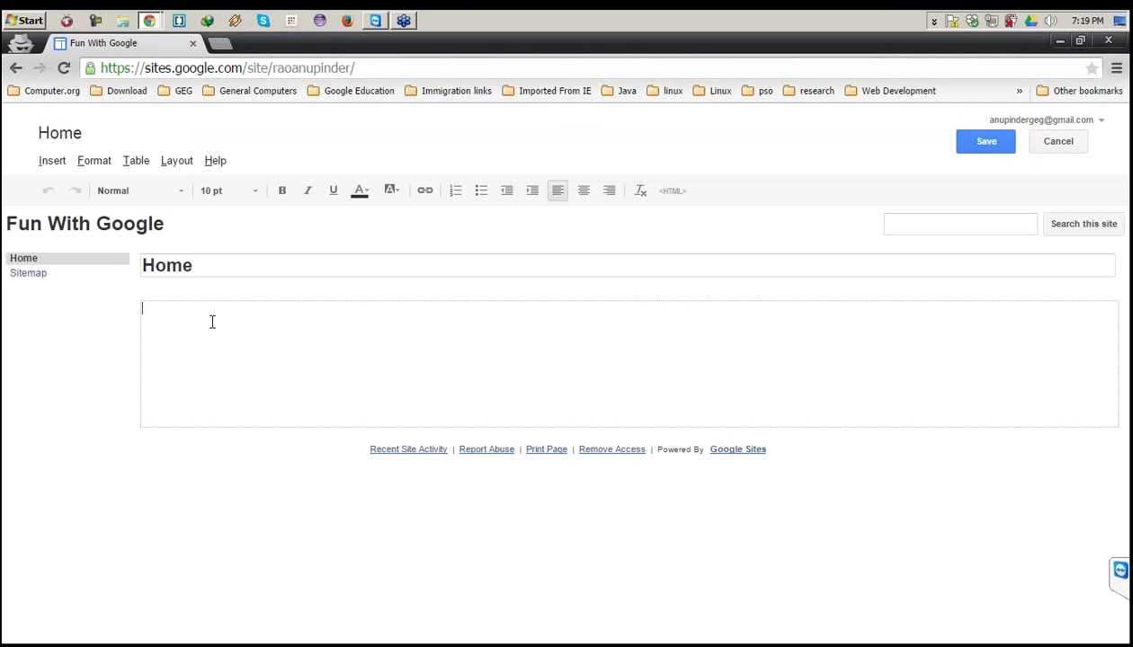
type("This page is the home")
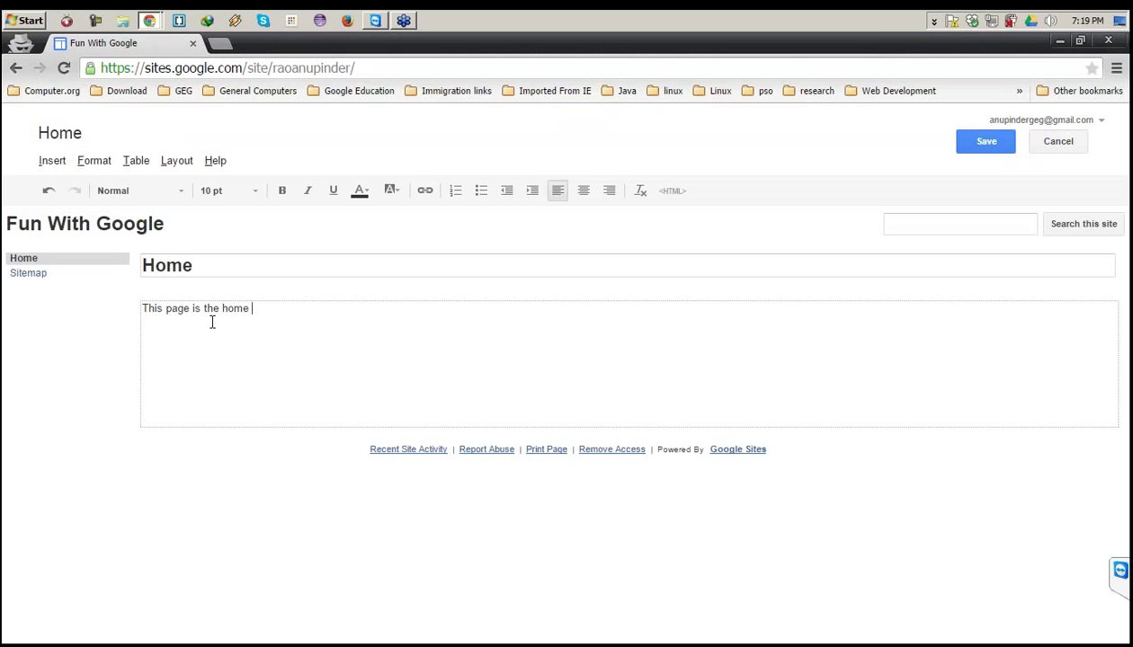
type(" page of Fun with Googl")
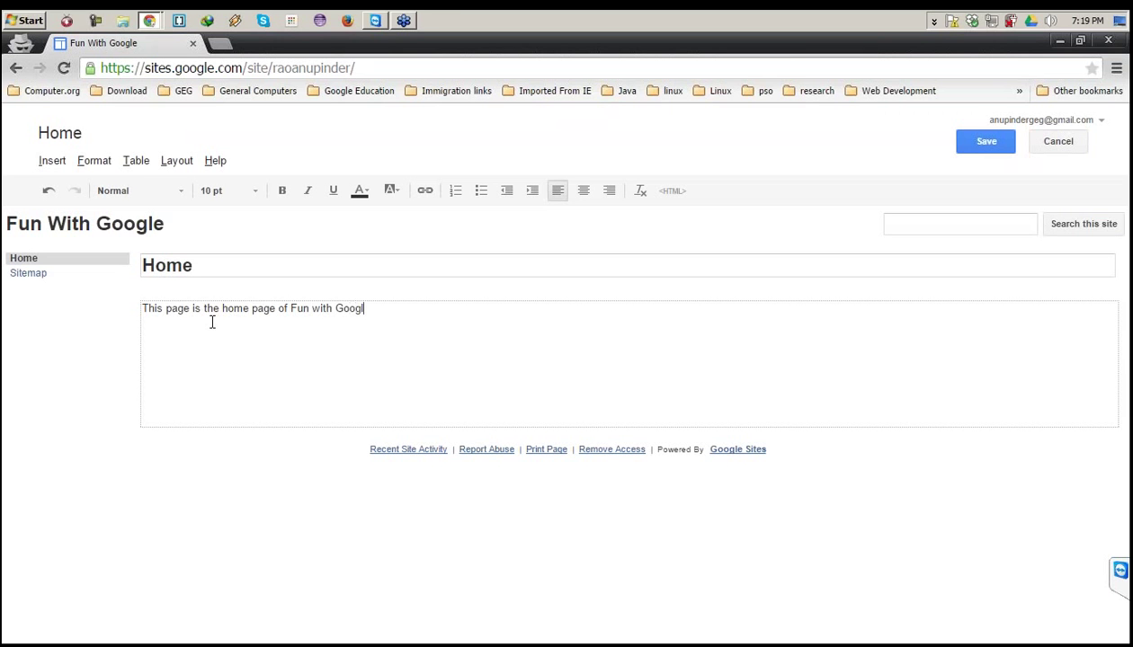
type("e website")
left_click_drag(454, 310, 91, 291)
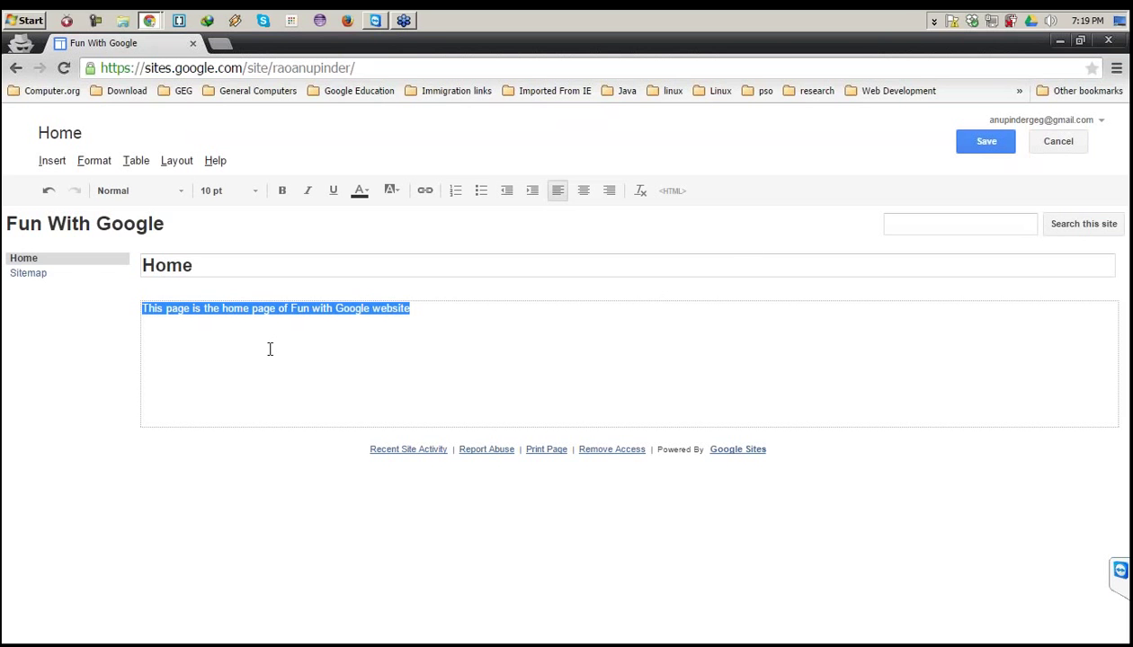
left_click(399, 317)
left_click_drag(407, 309, 7, 299)
left_click(333, 321)
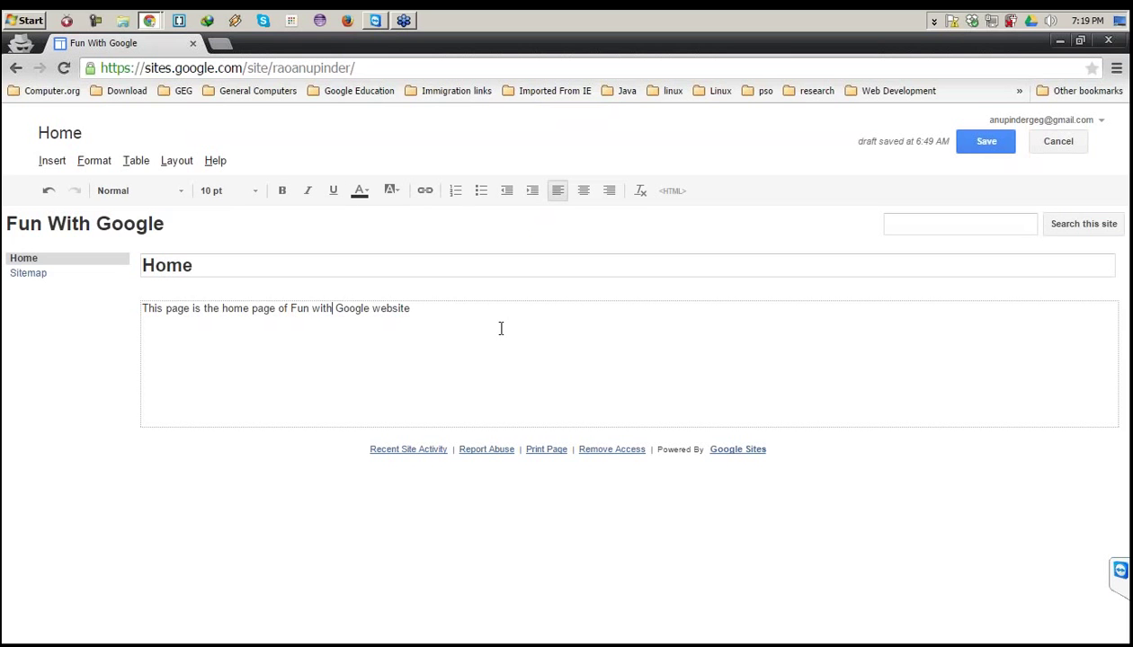
left_click_drag(443, 308, 96, 306)
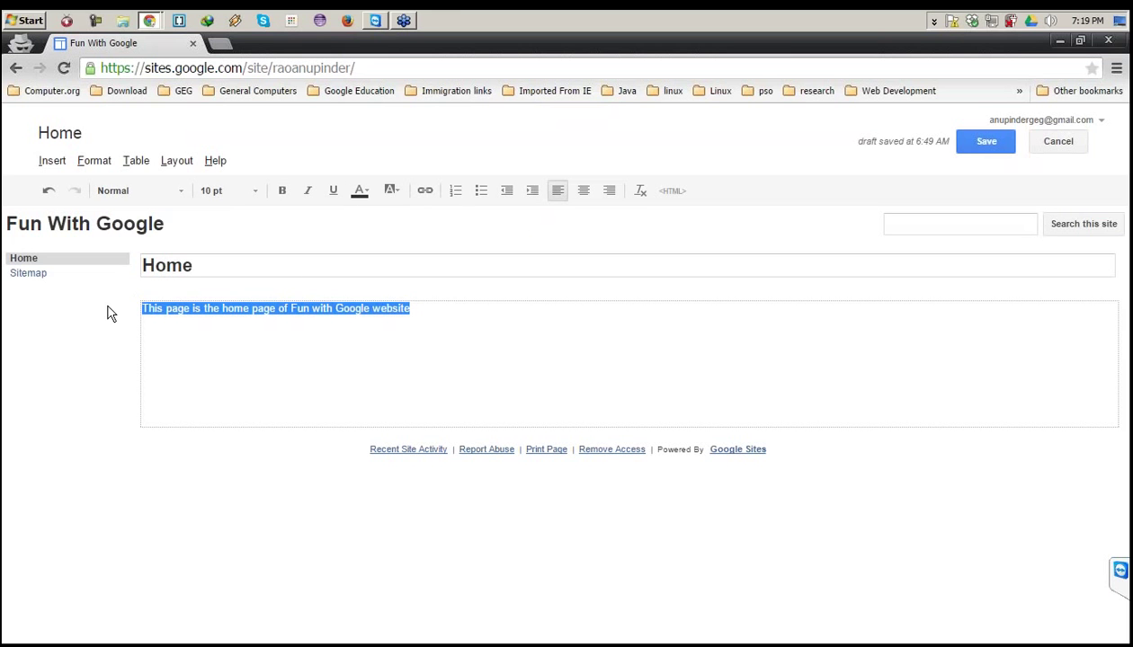
left_click(364, 334)
left_click_drag(410, 308, 97, 287)
Make the intro line bold, italic and red.
left_click(281, 191)
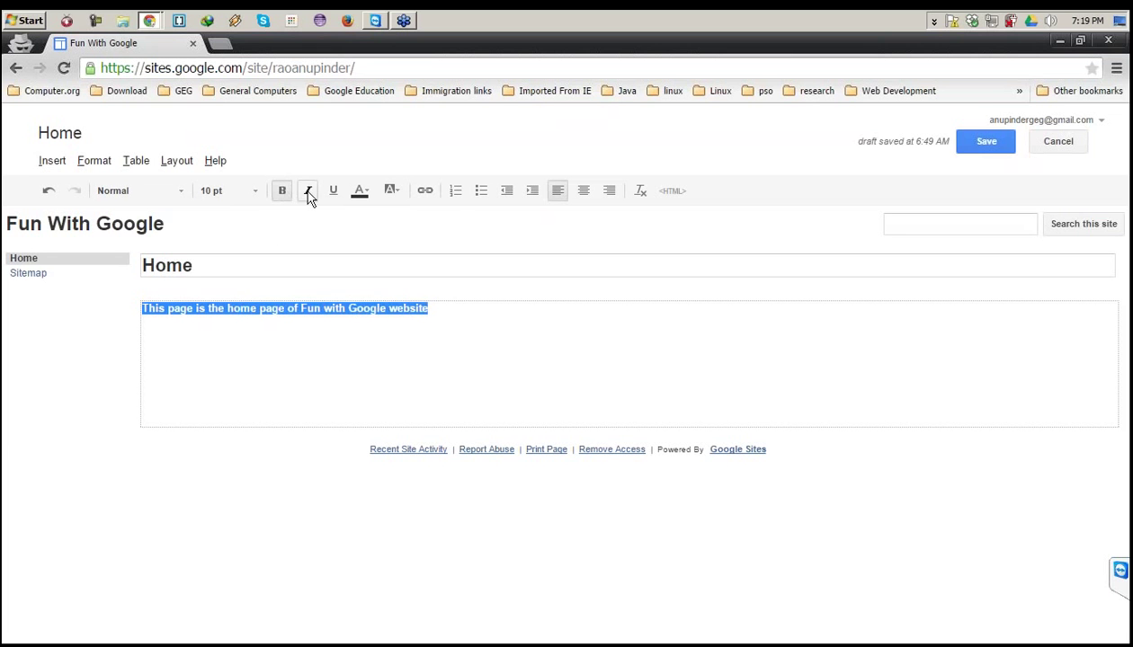
left_click(308, 191)
left_click(360, 191)
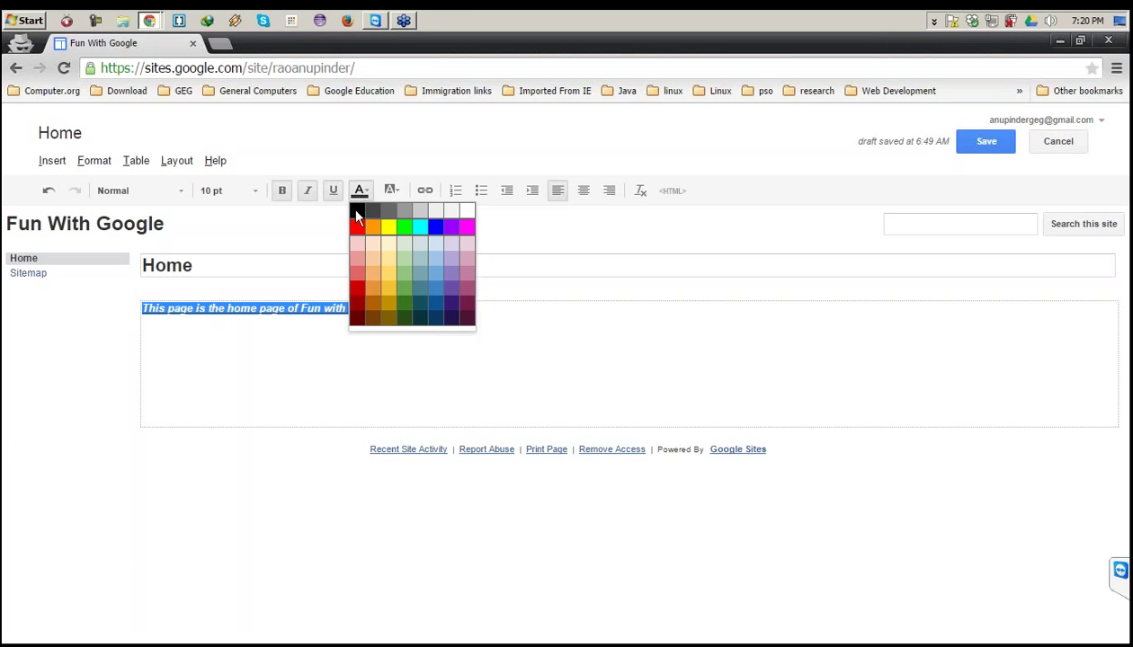
left_click(357, 227)
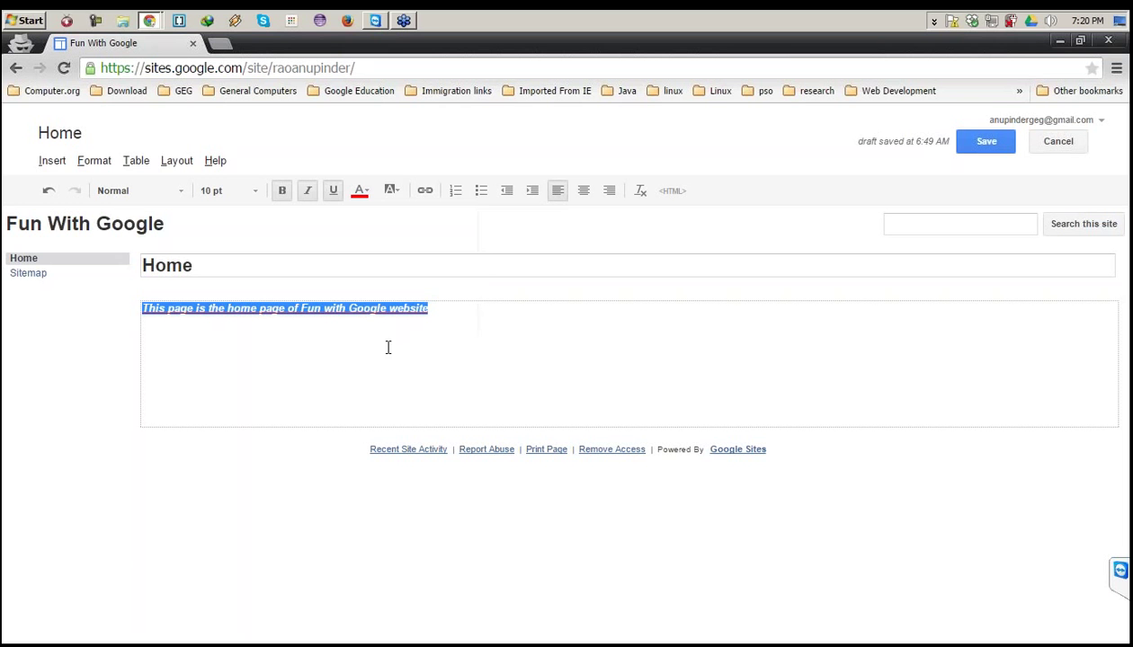
left_click(440, 306)
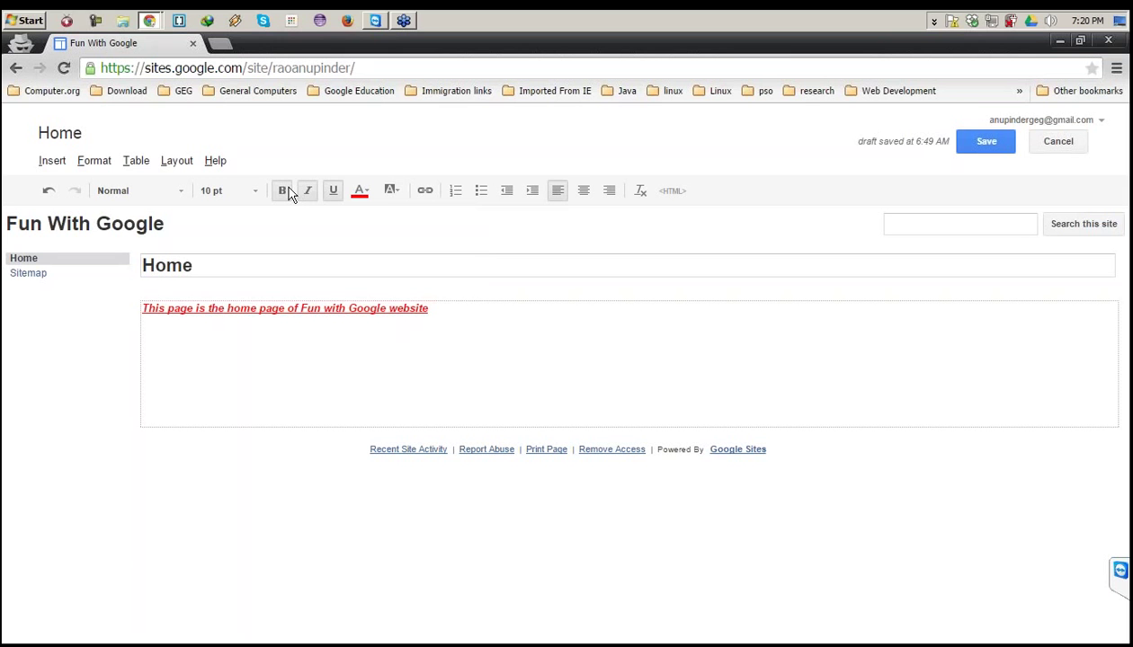
Add a numbered list with 'This is the first point' and 'This is the second point', then a bulleted item.
key("Return")
left_click(455, 191)
type("This ")
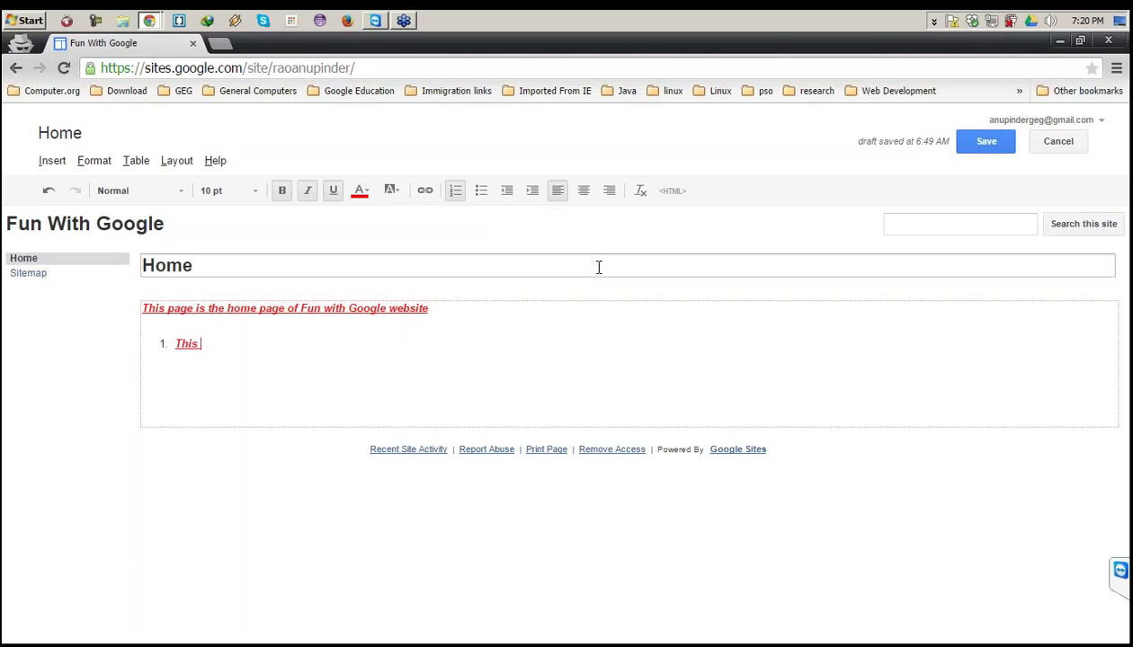
type("is the first point")
key("Return")
type("Thi")
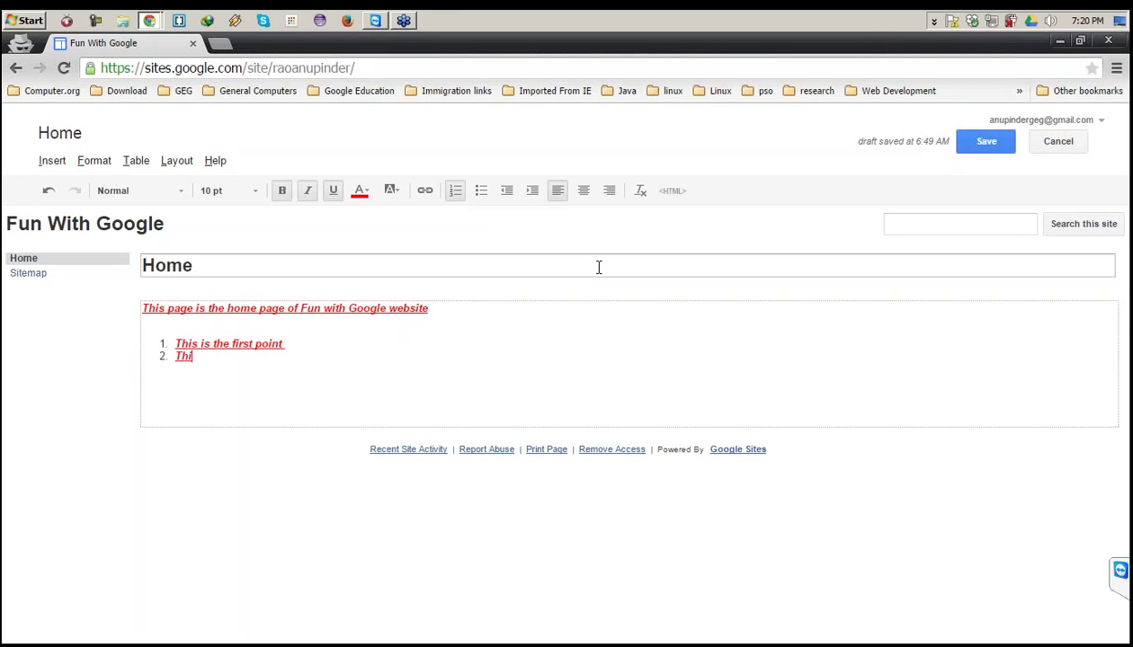
type("s is the second point")
key("Return")
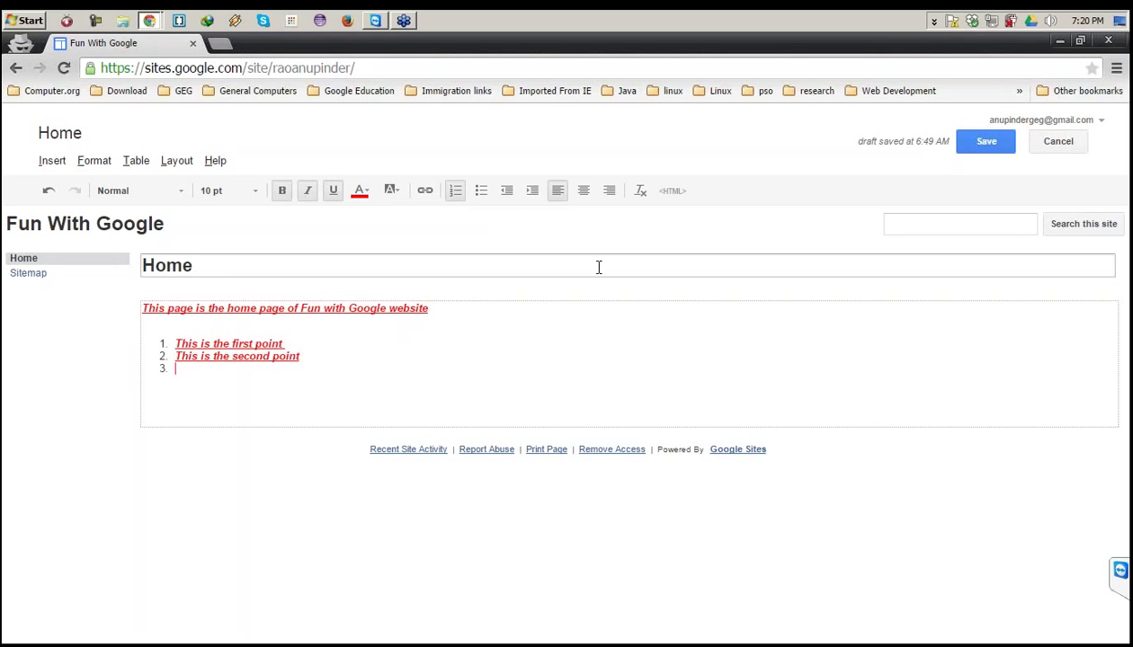
key("Return")
left_click(481, 192)
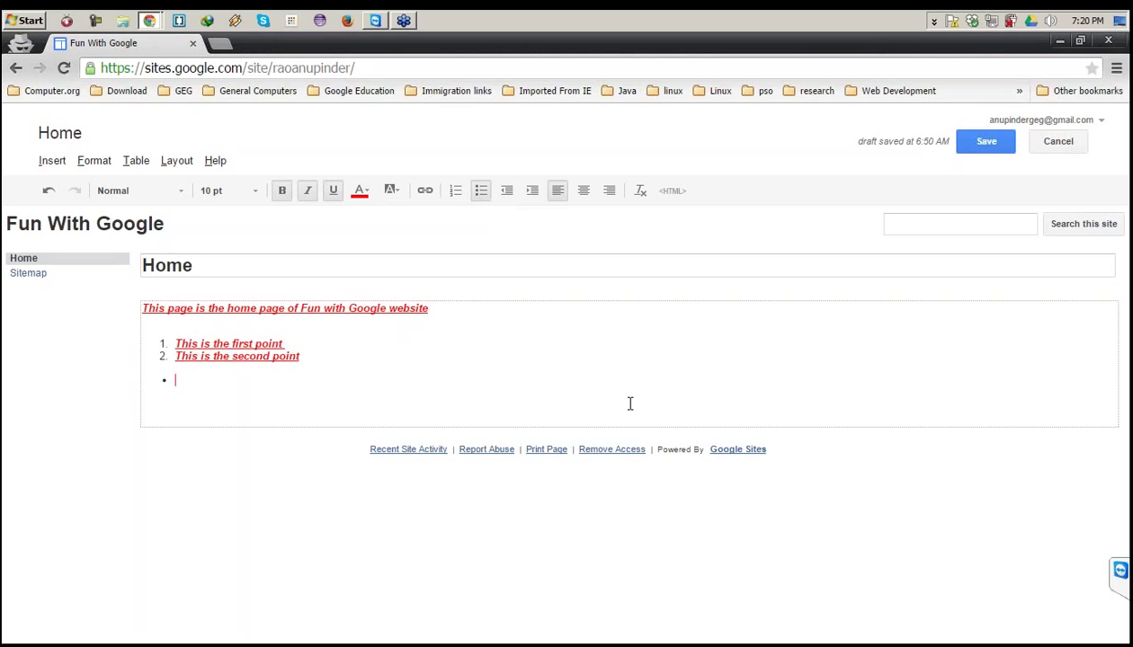
type("this is first ")
type("secont")
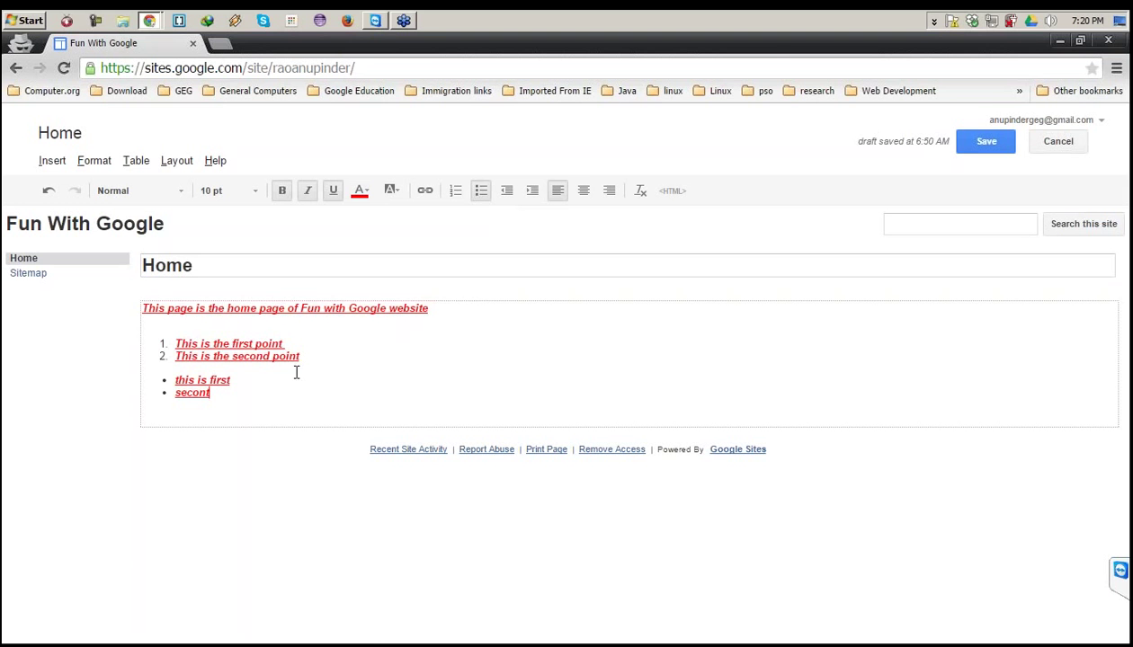
Try centre, right and left alignment and indenting on all text, undoing the last indent.
left_click_drag(212, 393, 131, 302)
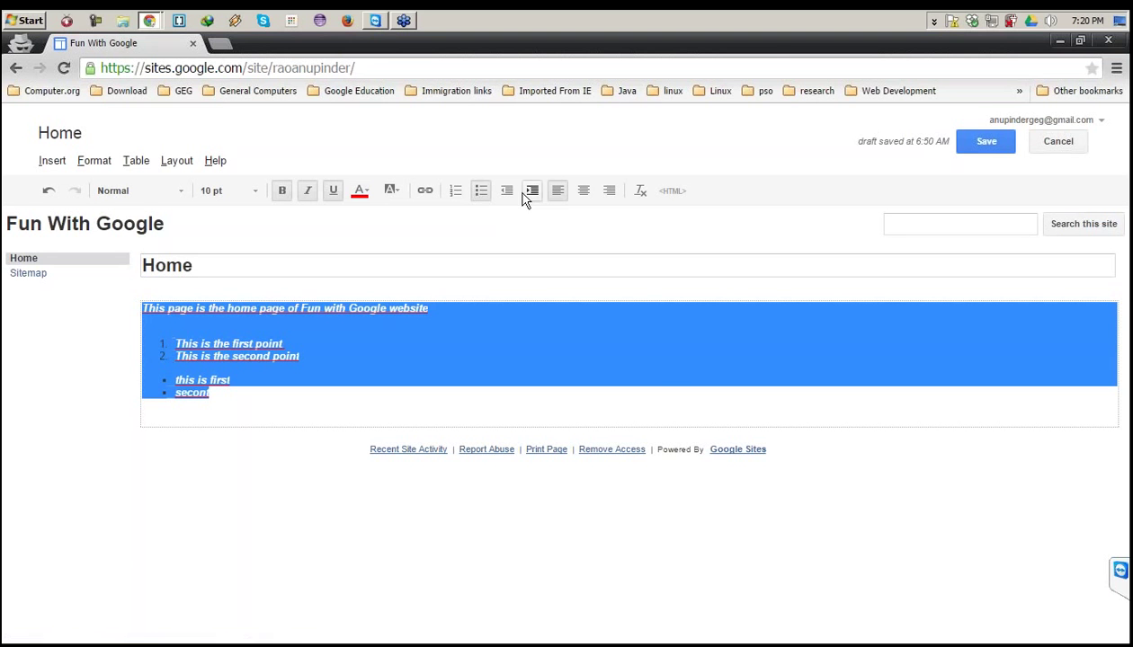
left_click(583, 192)
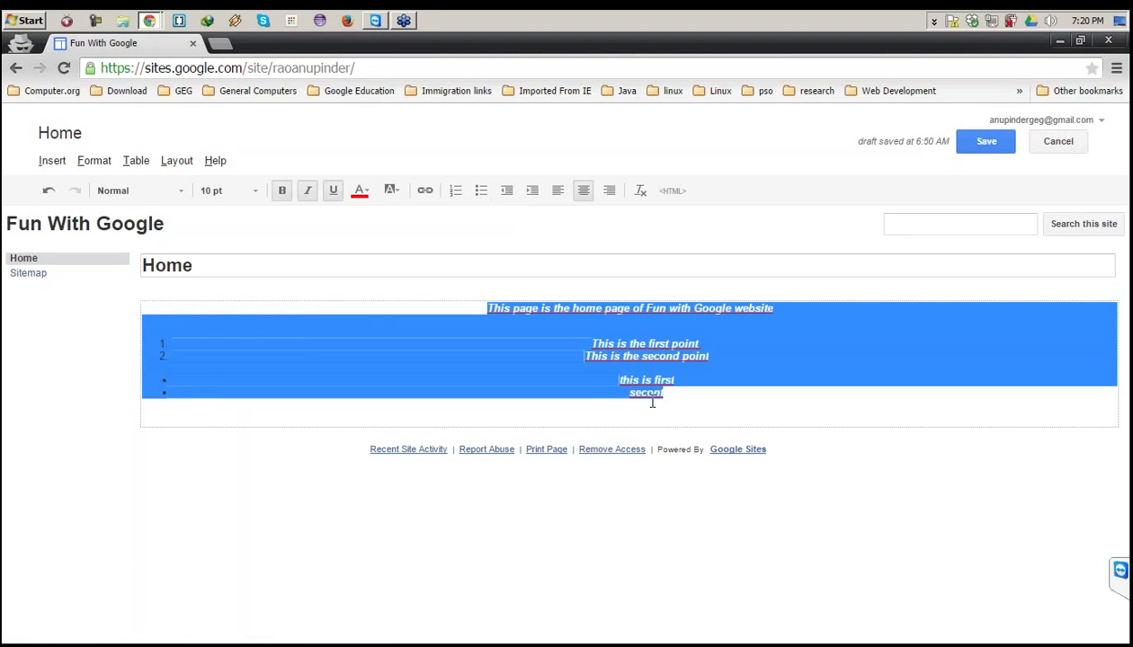
left_click(609, 191)
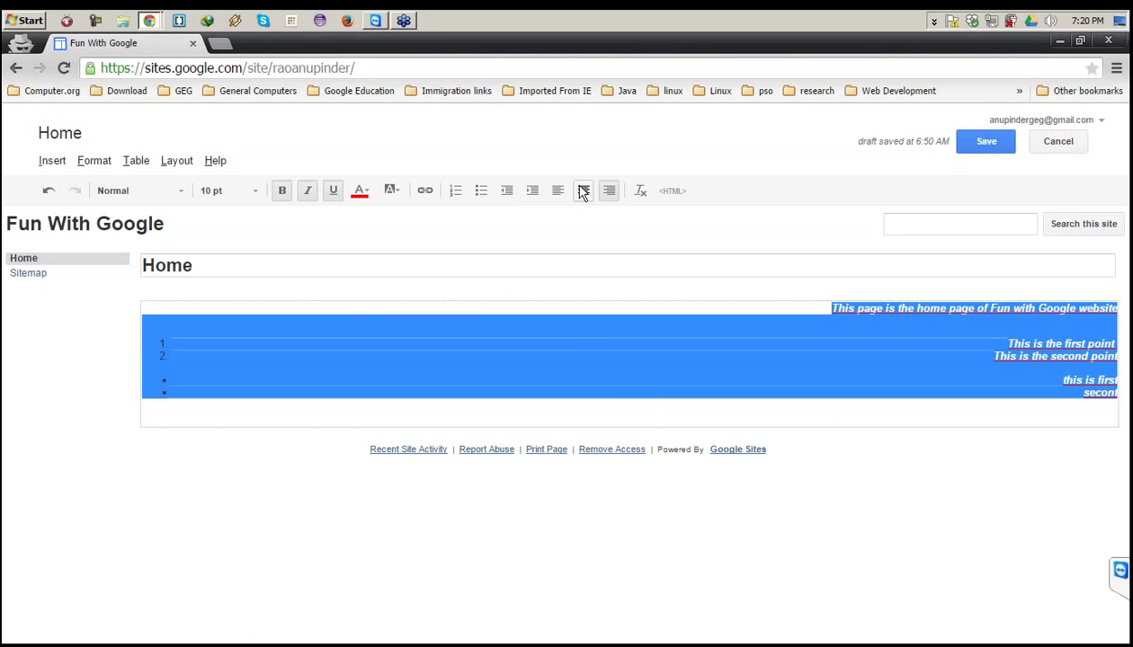
left_click(583, 192)
left_click(556, 192)
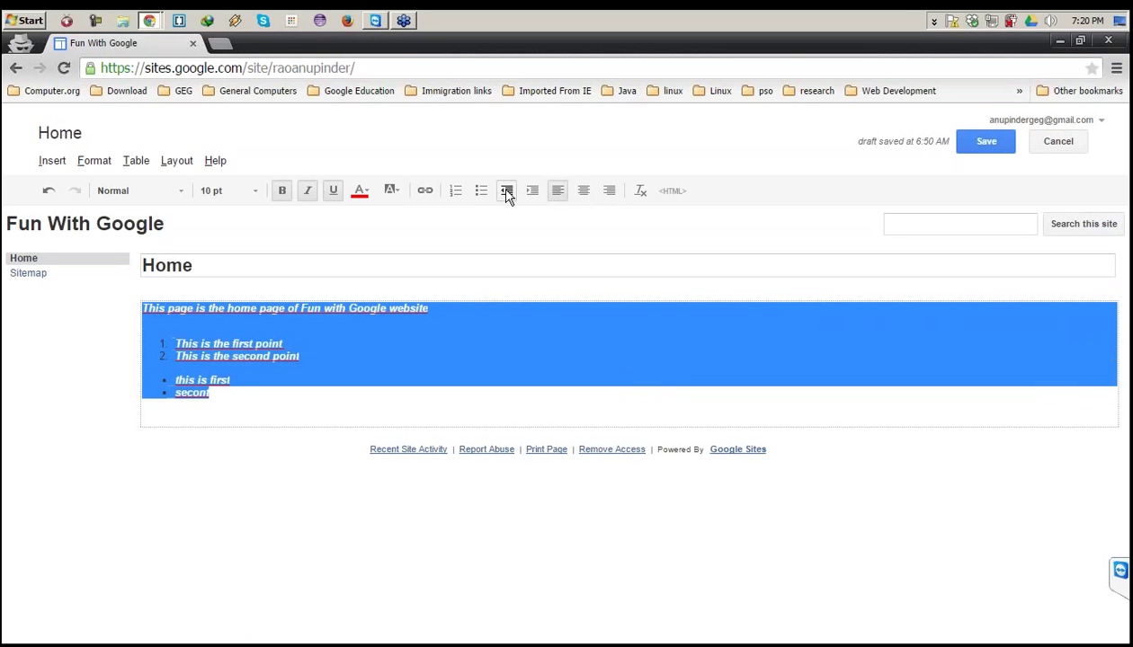
left_click(506, 191)
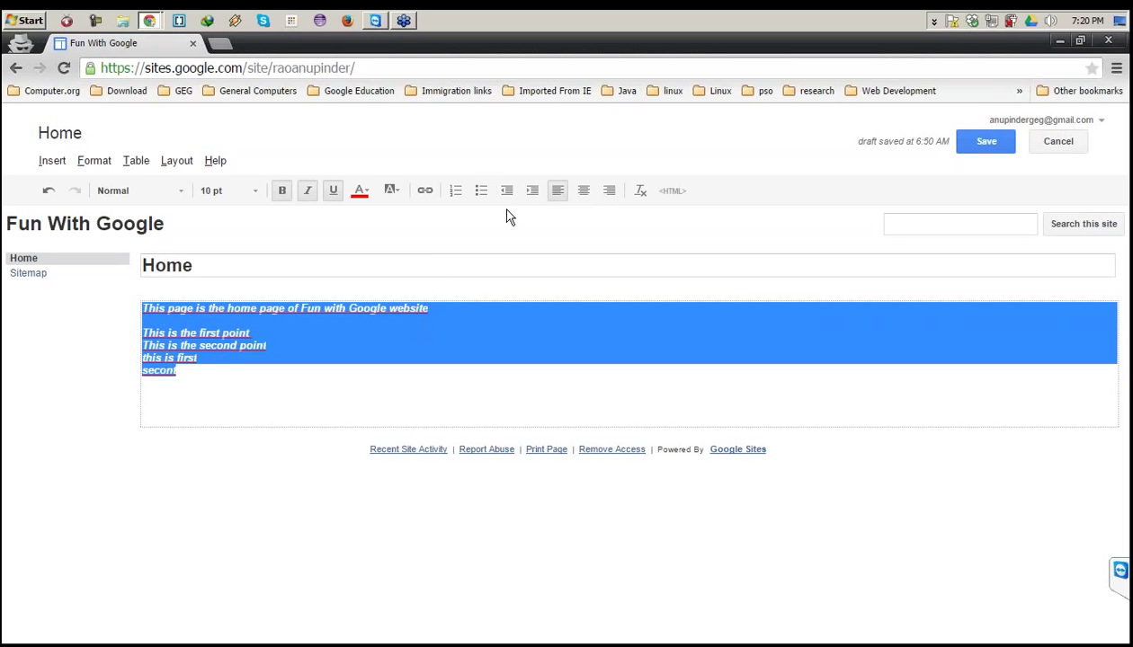
left_click(531, 192)
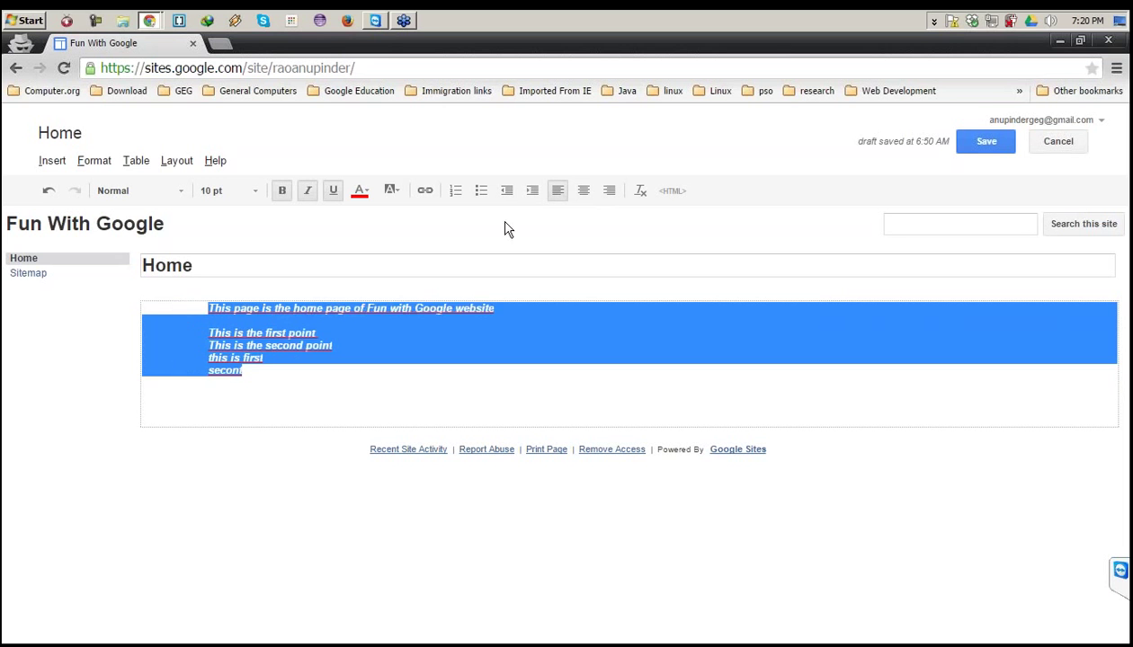
key("ctrl+z")
key("ctrl+z")
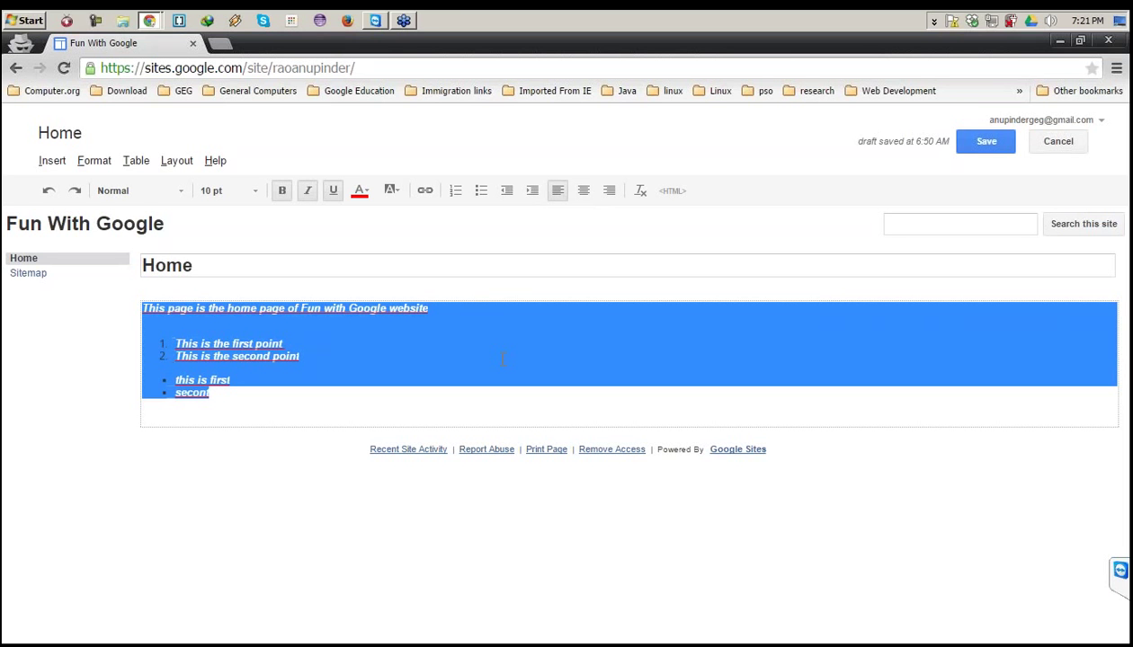
Start a plain new line after the 'secont' bullet item.
left_click(514, 376)
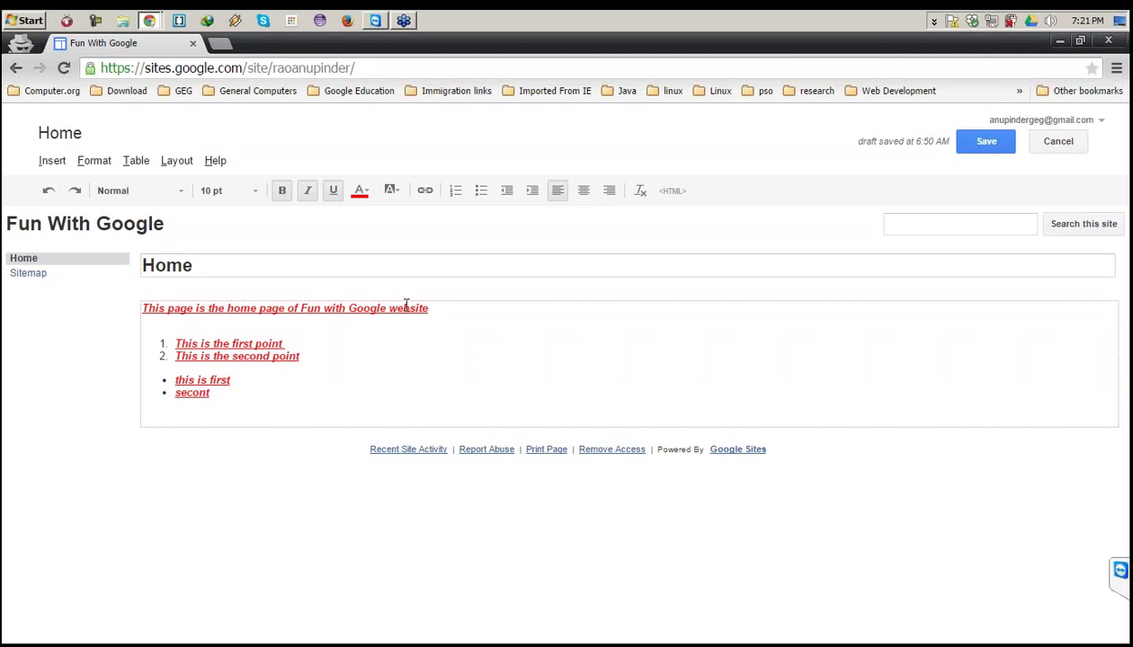
left_click(271, 402)
key("Return")
key("Return")
left_click(52, 162)
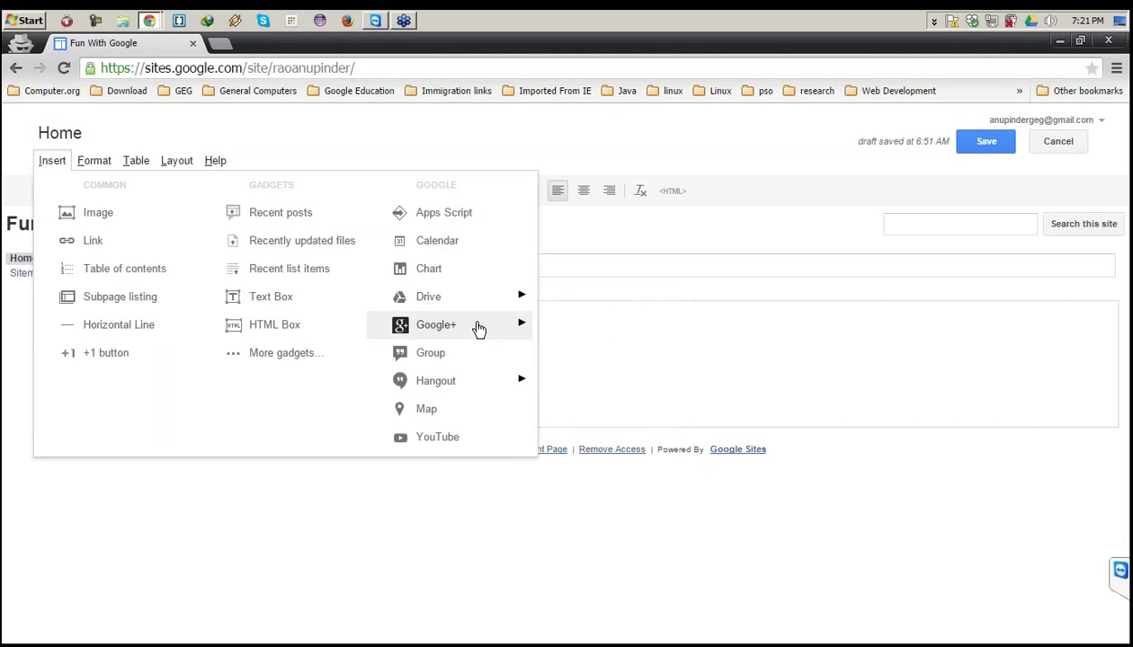
mouse_move(480, 326)
mouse_move(483, 381)
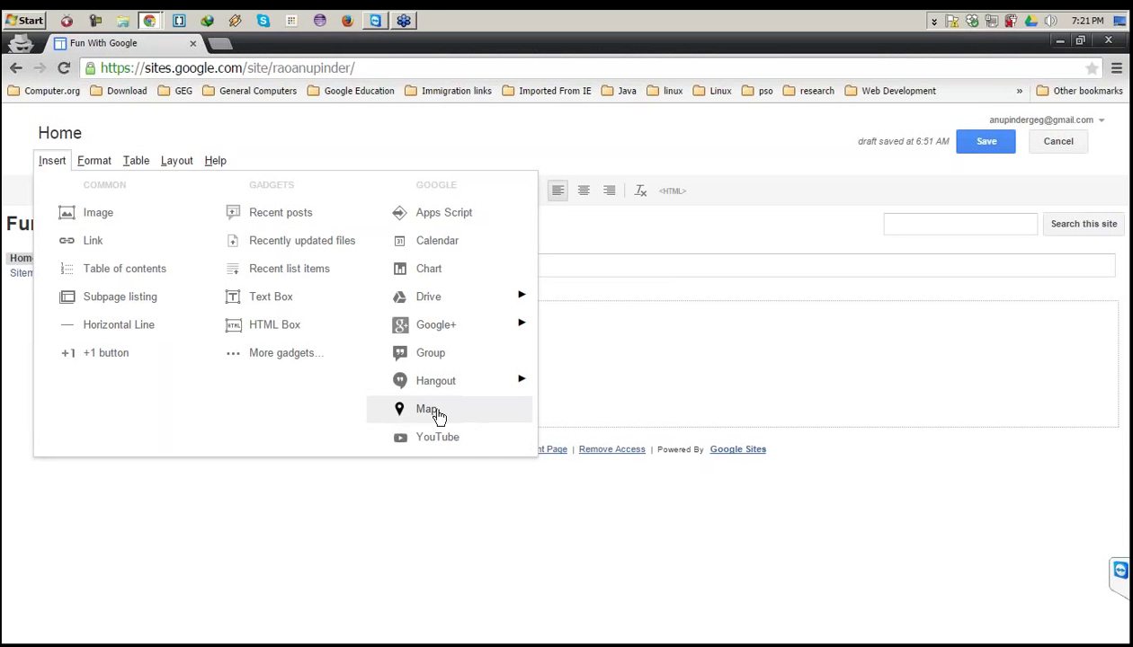
mouse_move(428, 331)
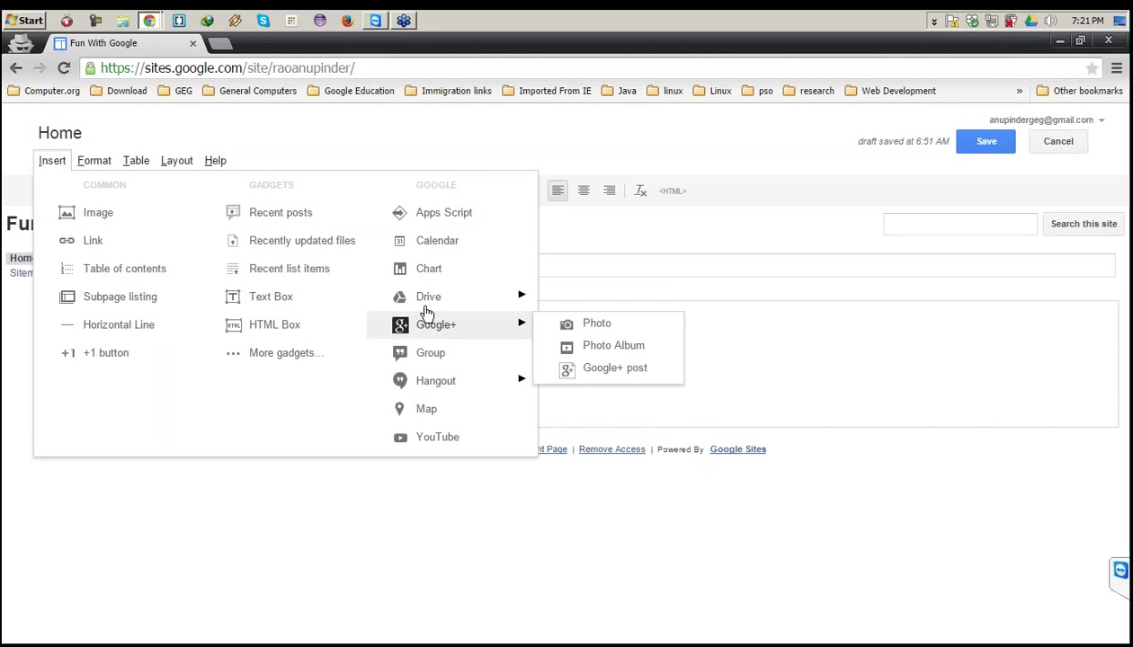
mouse_move(428, 308)
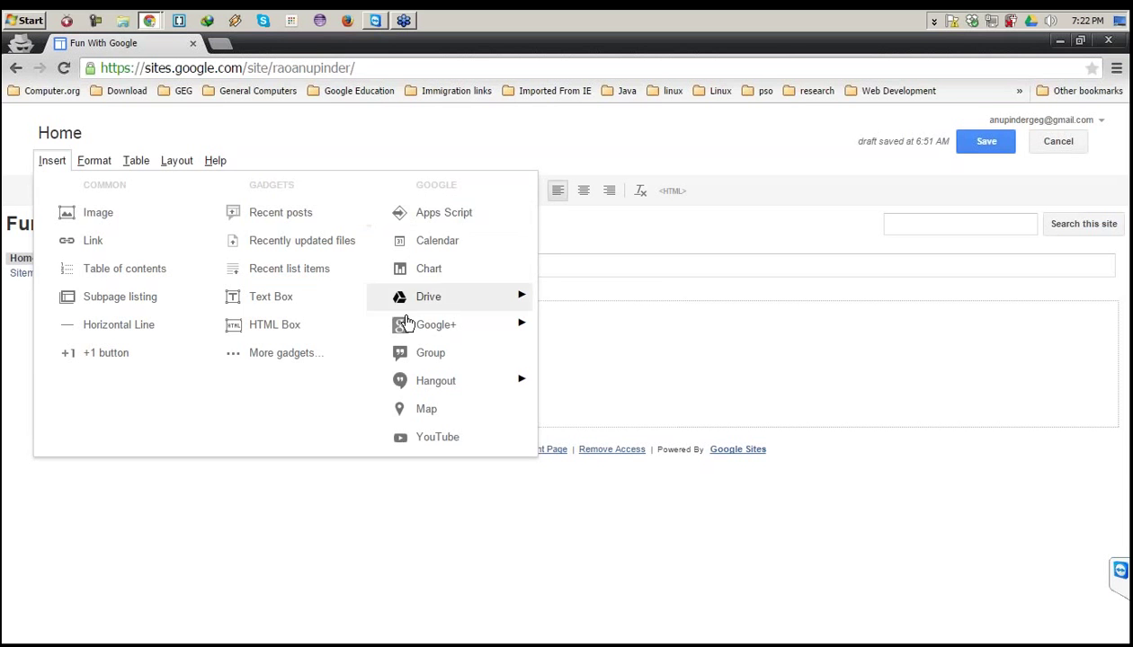
mouse_move(421, 391)
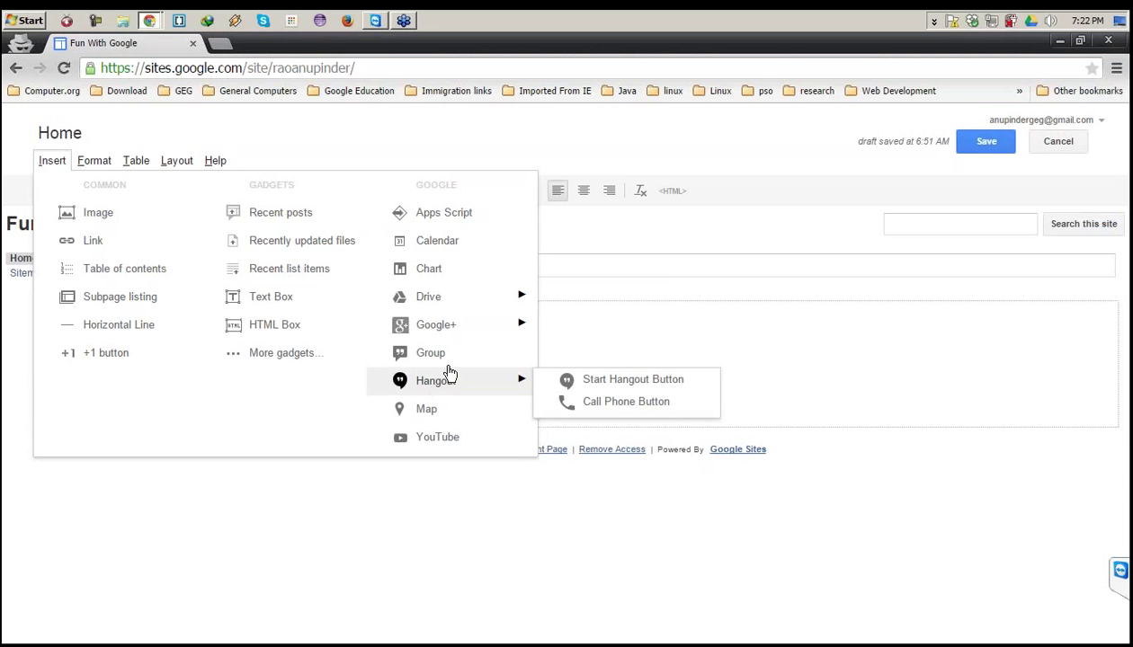
left_click(555, 324)
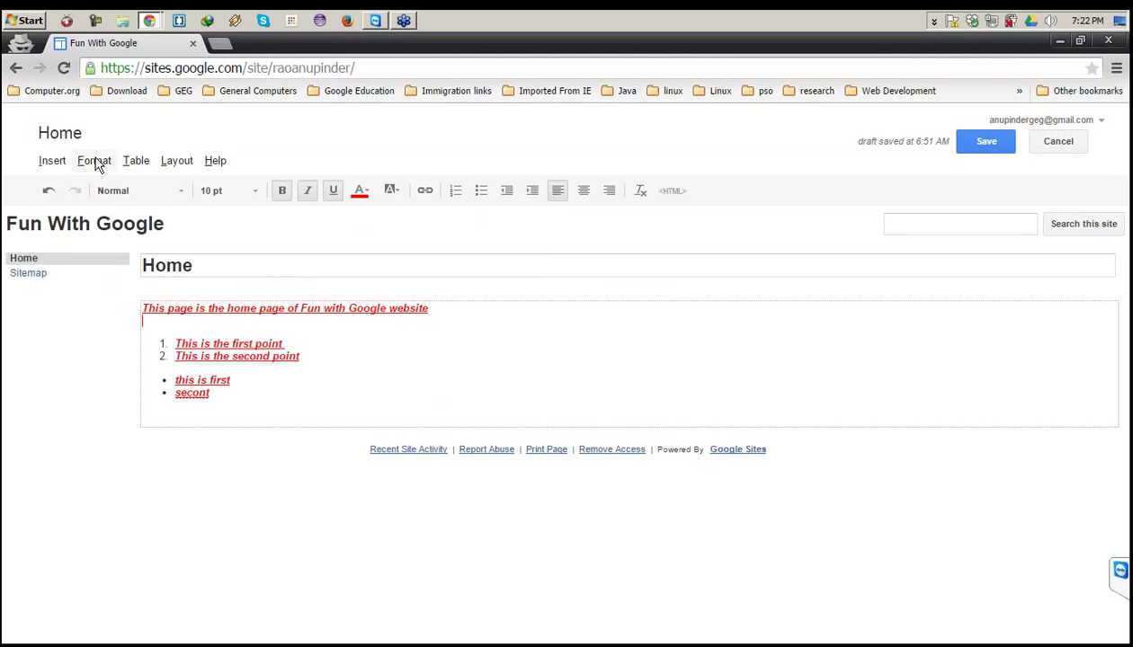
Create a code block with 'function test()' and braces containing an indented 'int a'.
left_click(95, 164)
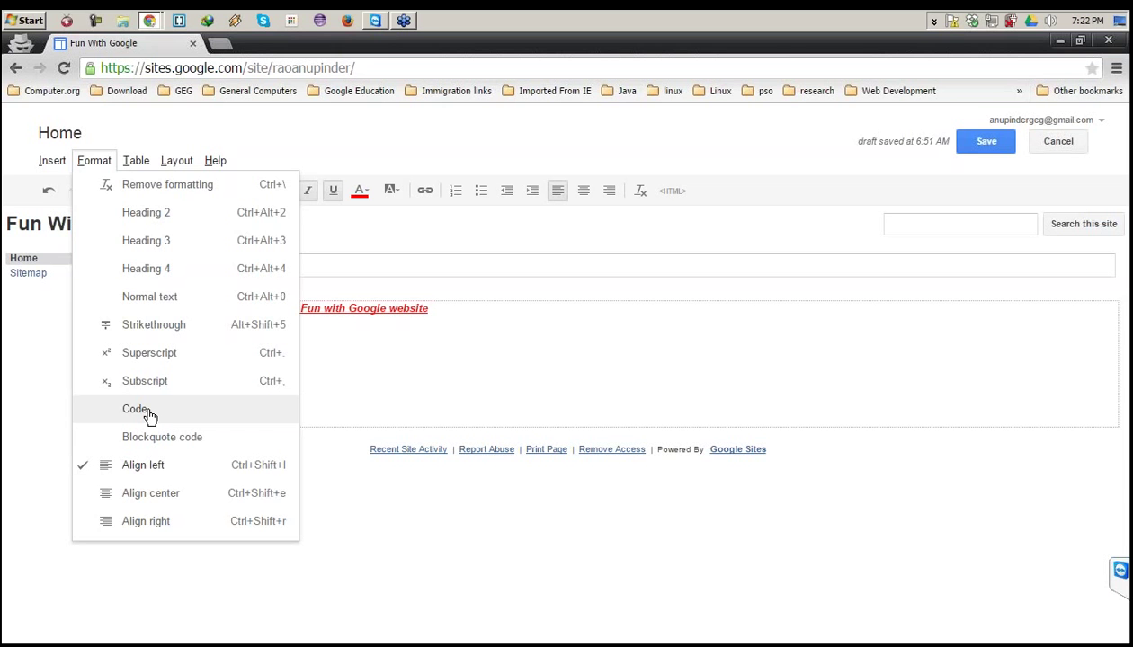
left_click(136, 409)
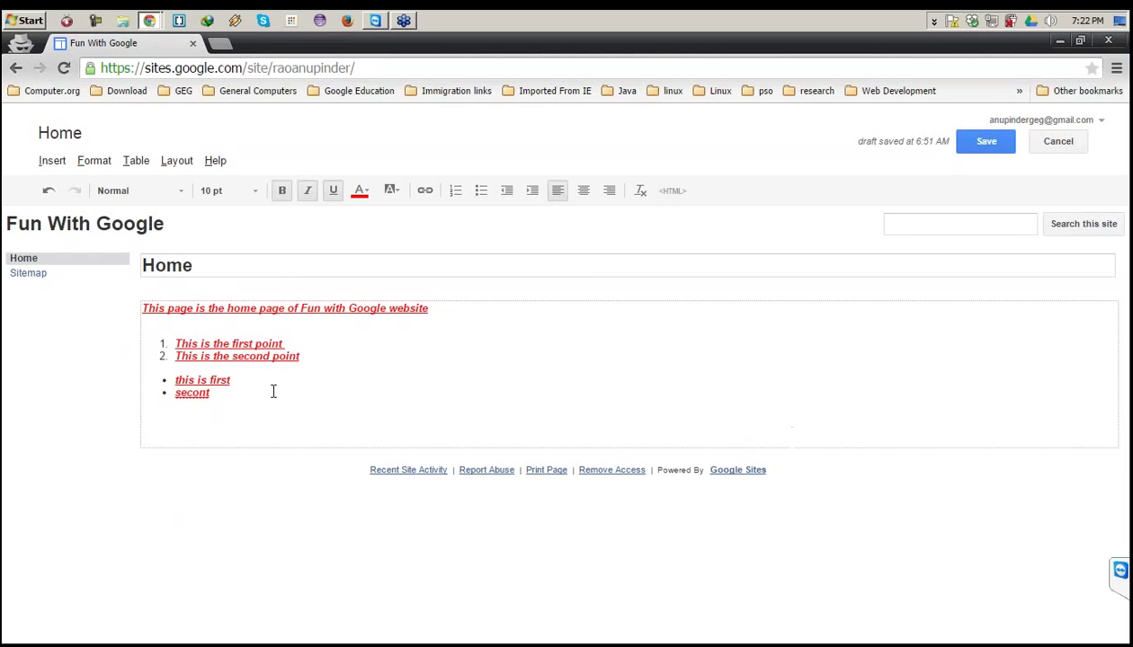
type("function test()")
key("Return")
type("{")
key("Return")
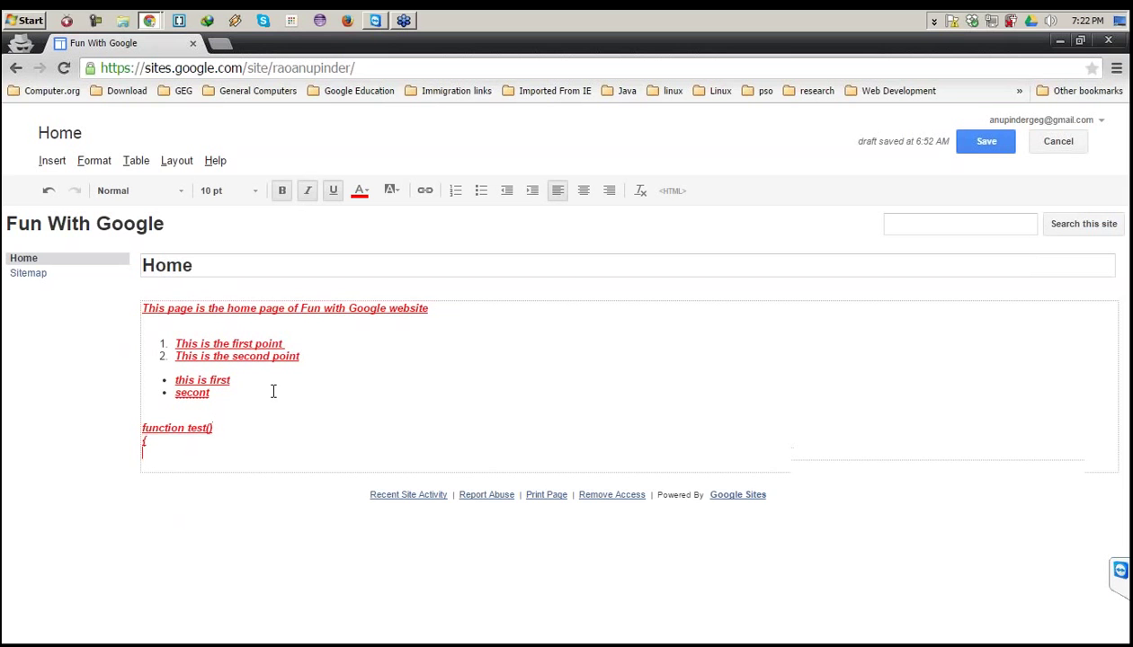
type("}")
key("Up")
key("Return")
key("Tab")
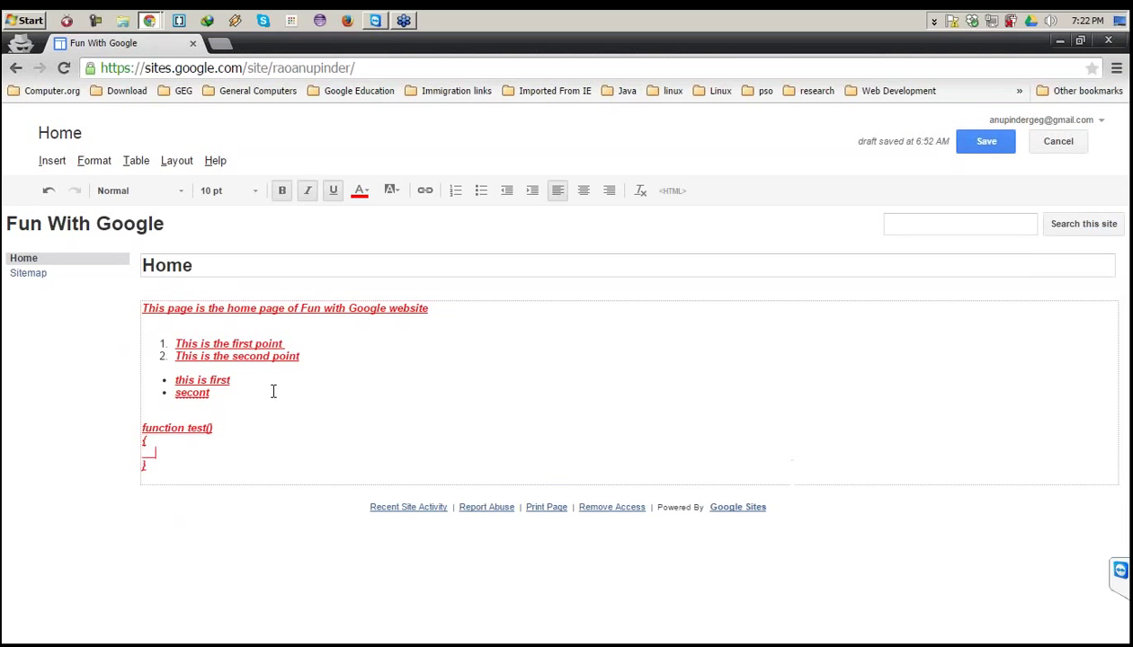
type("ints")
key("BackSpace")
type("a")
Select the function lines and format them as Code.
triple_click(274, 392)
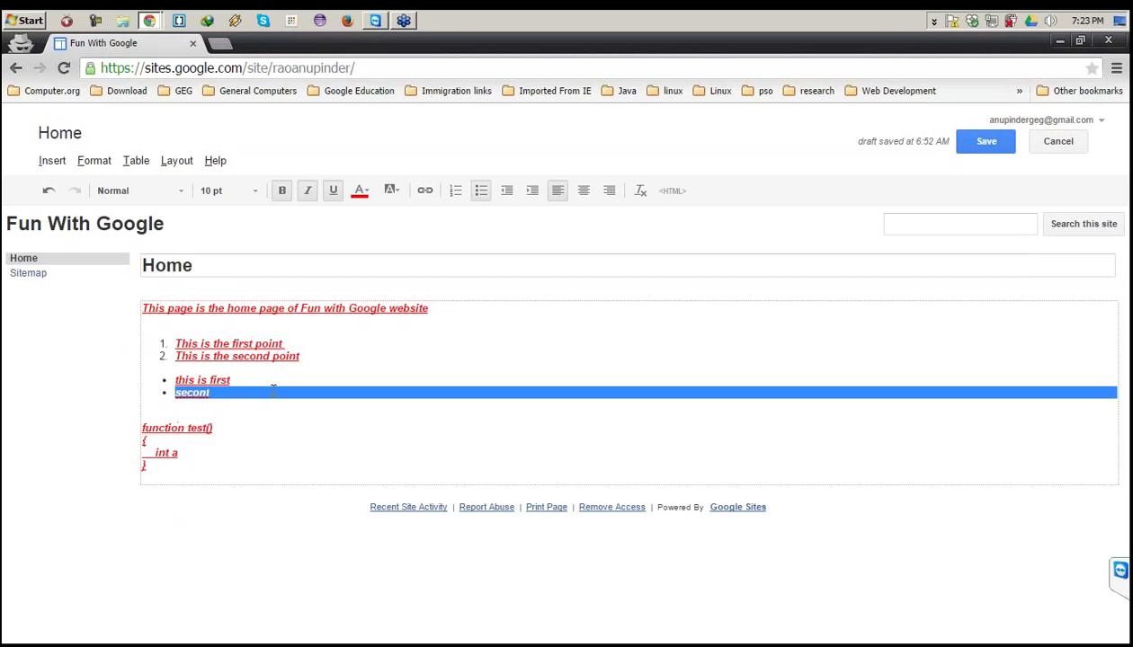
left_click(154, 466)
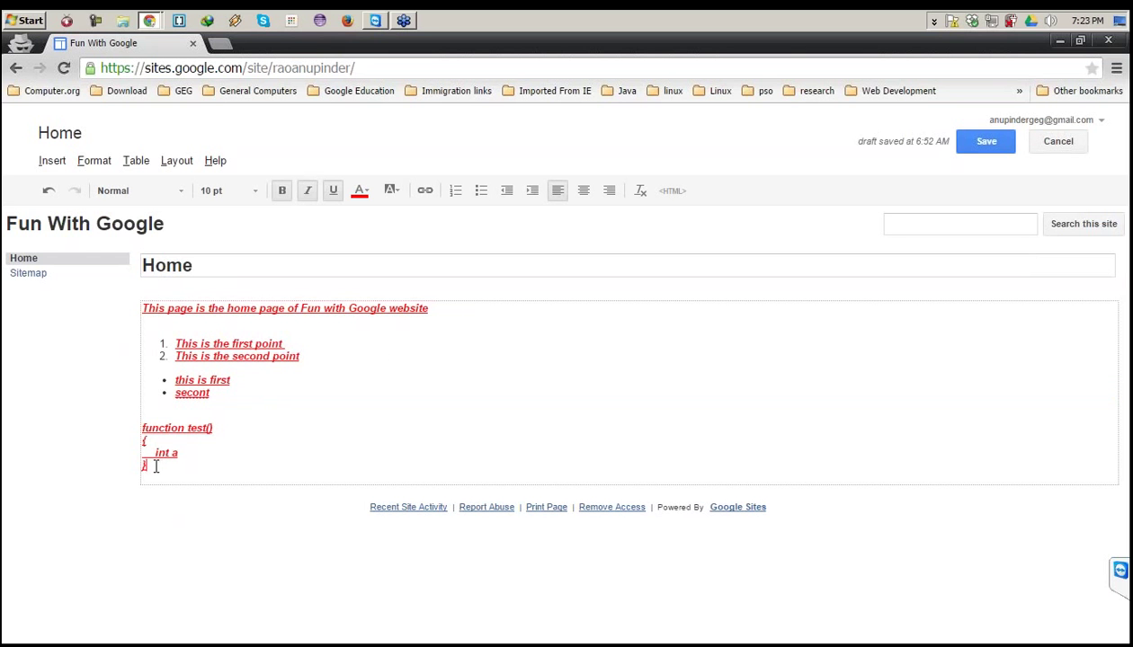
left_click_drag(155, 467, 136, 423)
left_click(54, 163)
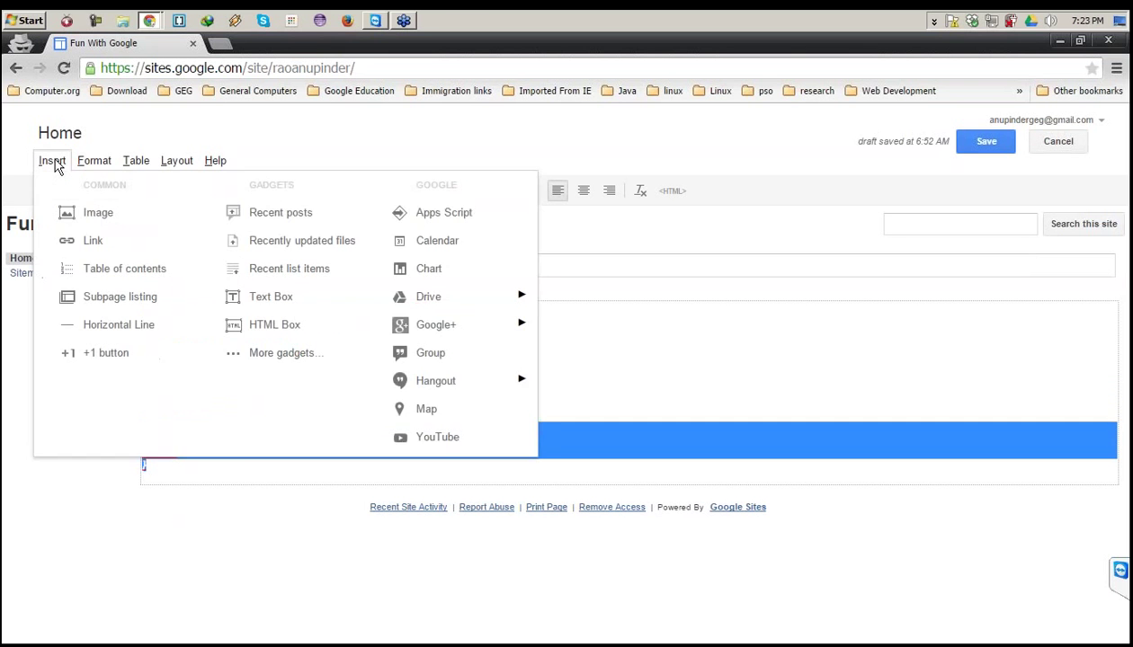
mouse_move(88, 168)
left_click(141, 409)
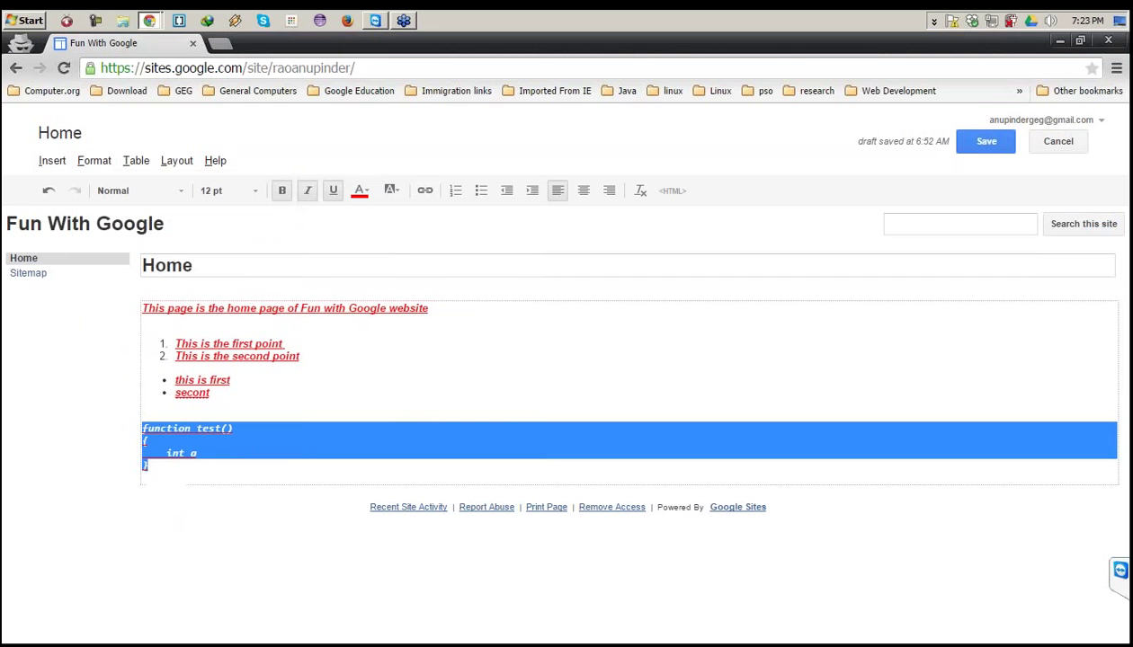
left_click(239, 455)
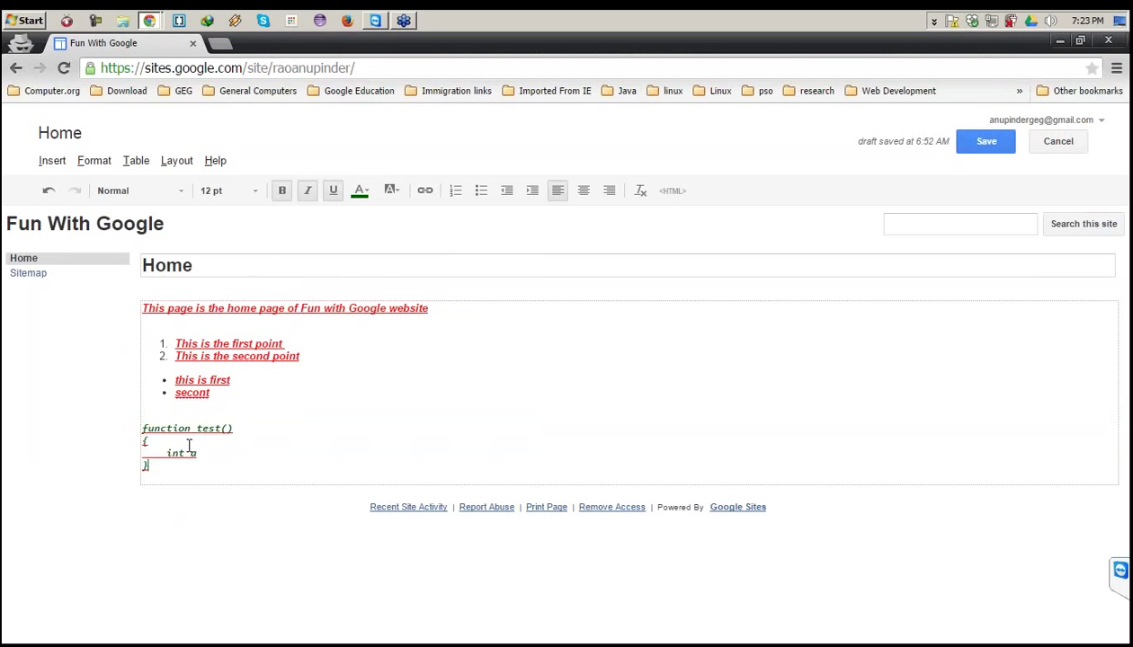
left_click_drag(171, 463, 142, 422)
left_click(227, 471)
left_click_drag(169, 466, 132, 429)
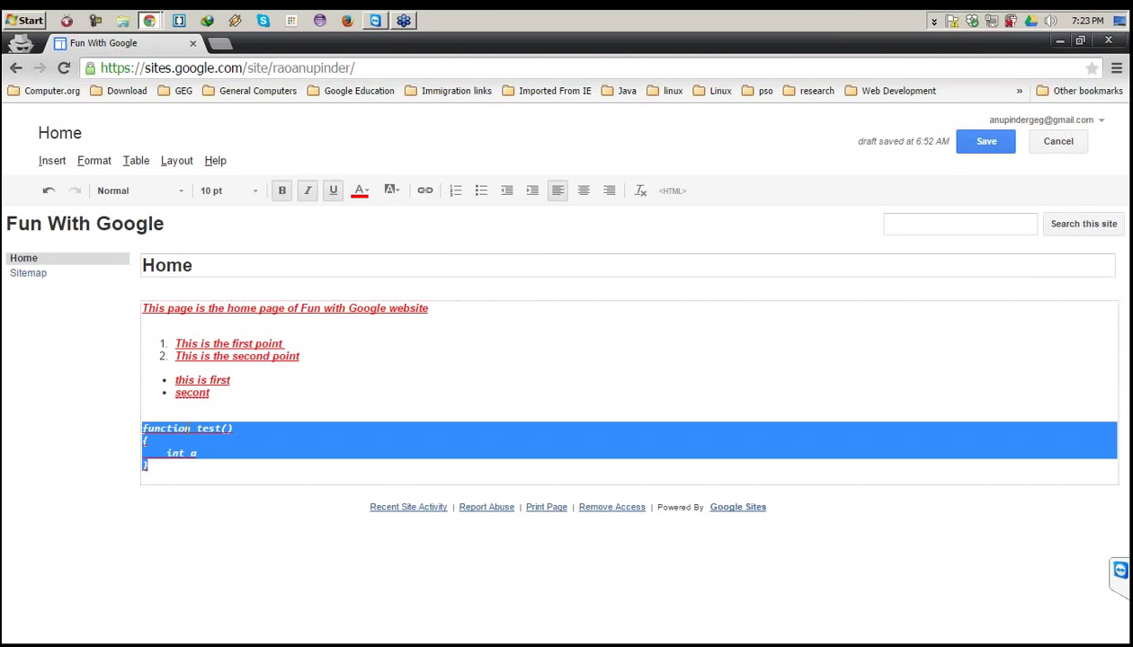
left_click(185, 429)
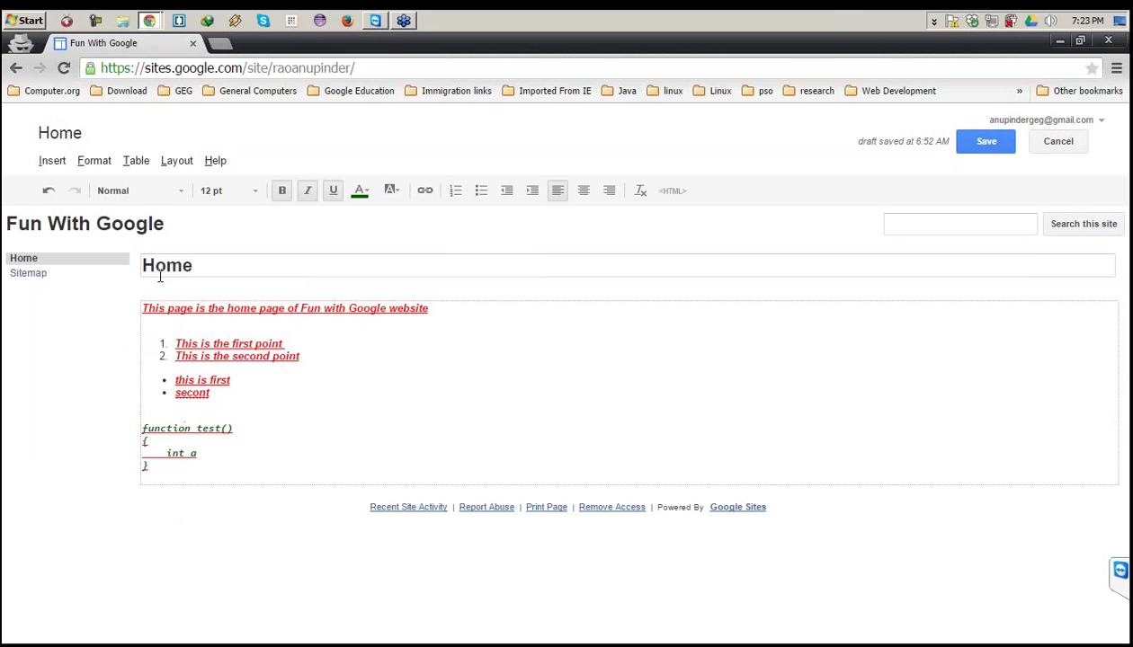
Format the intro line as Blockquote code.
left_click(95, 162)
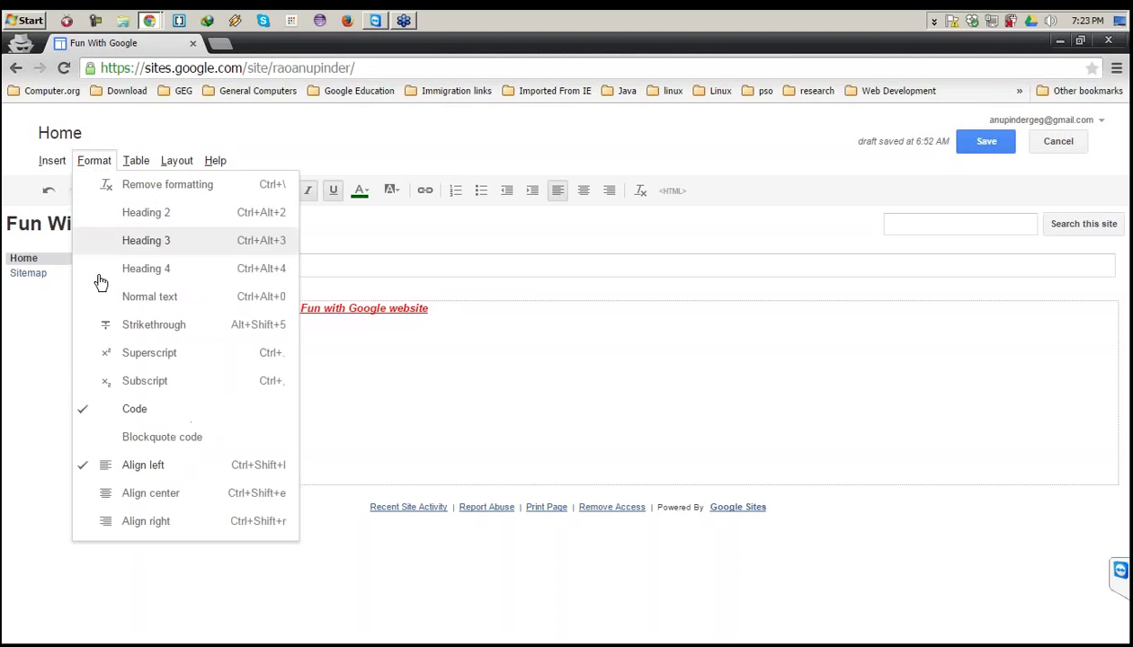
left_click(359, 456)
left_click_drag(441, 305, 111, 296)
left_click(94, 160)
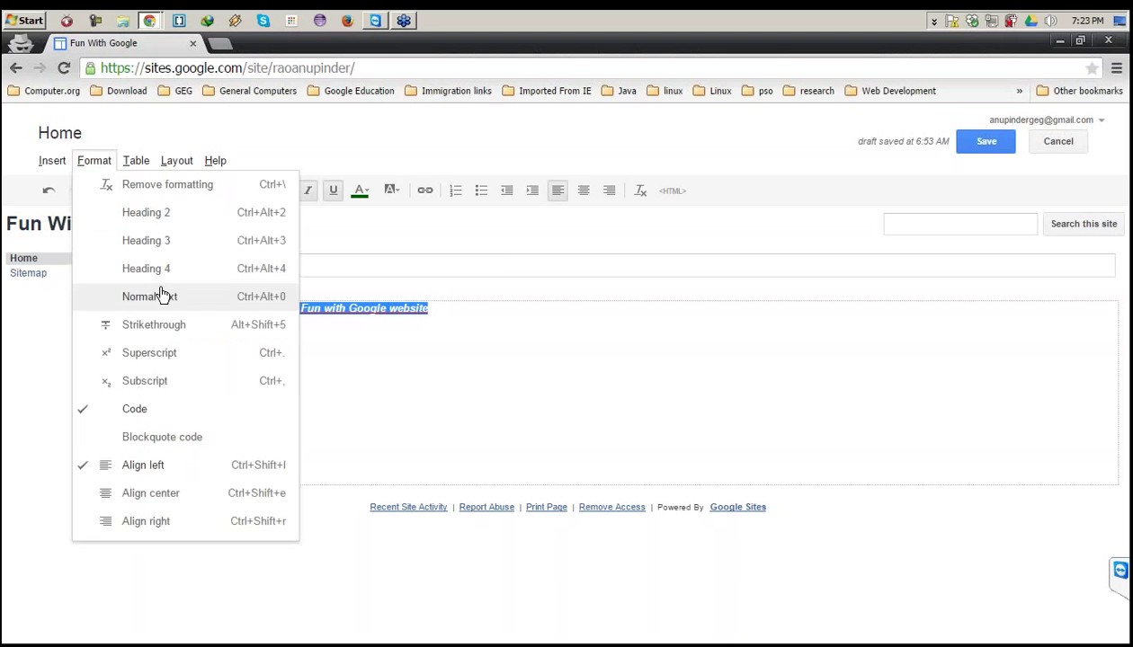
left_click(171, 437)
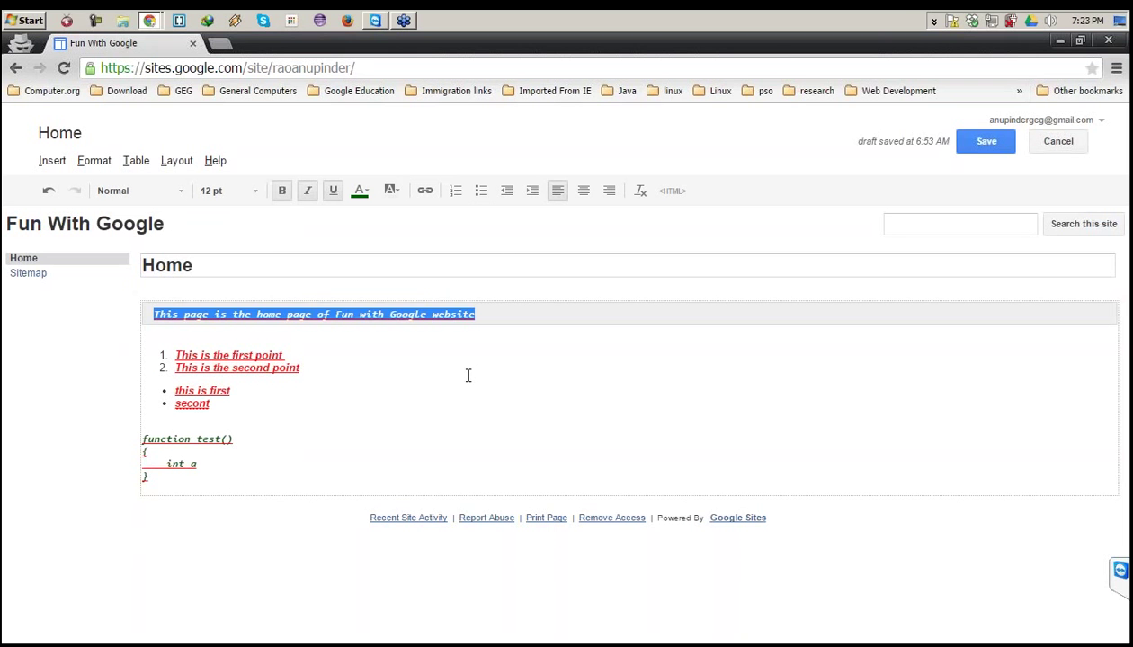
left_click(314, 319)
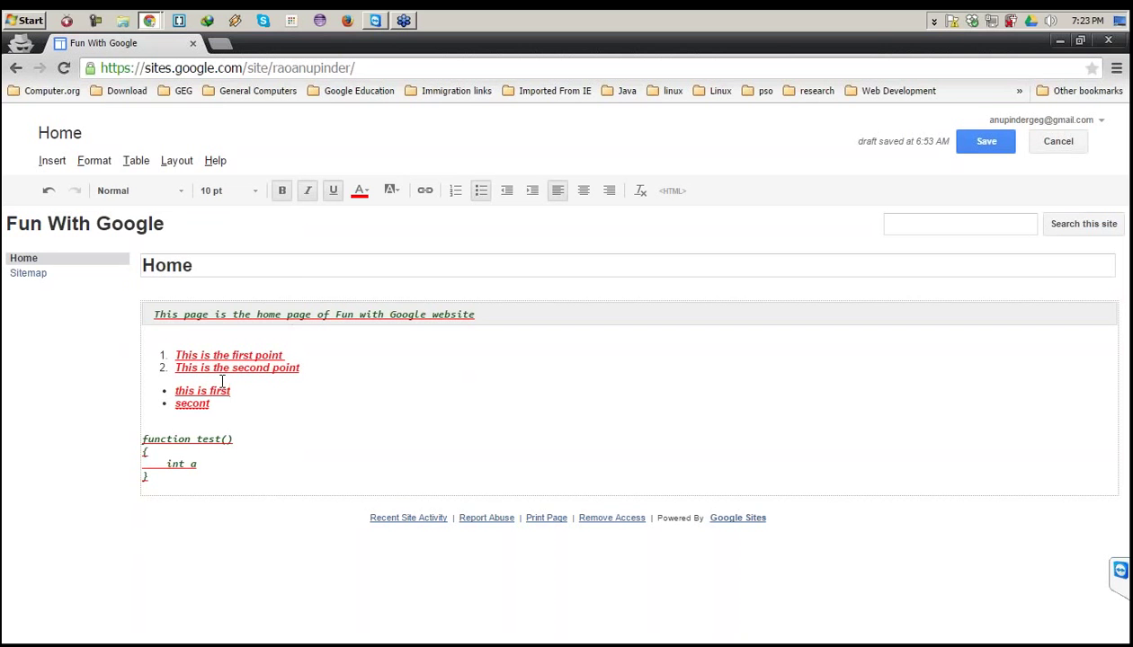
left_click(91, 164)
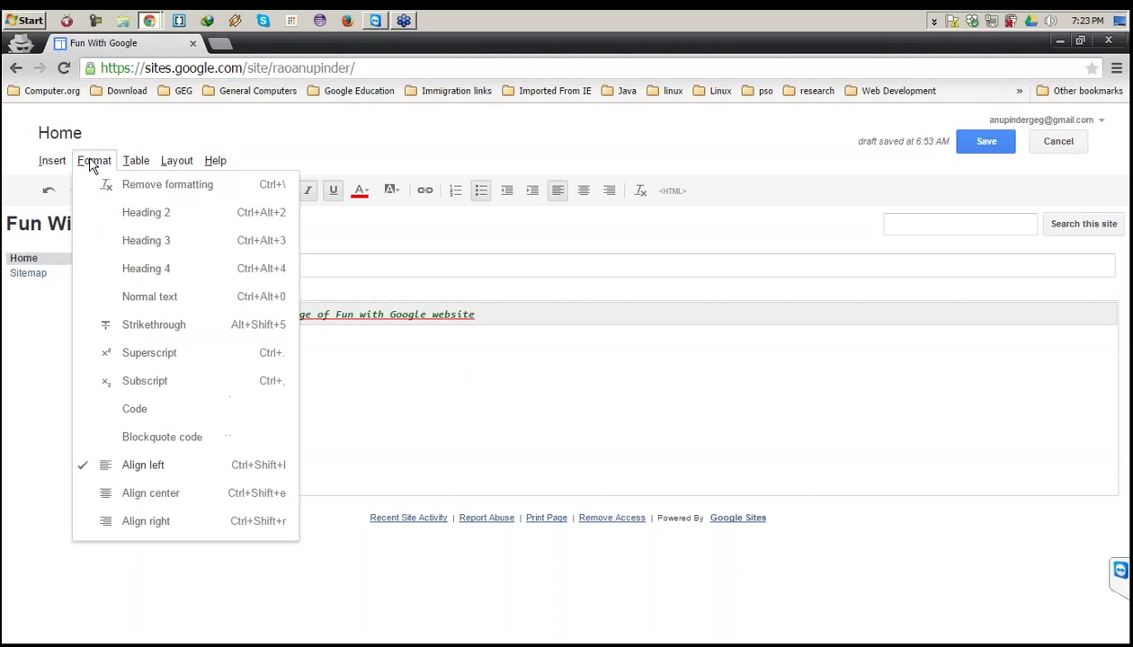
Add an empty line below the closing brace and insert a 3 x 13 table.
left_click(136, 161)
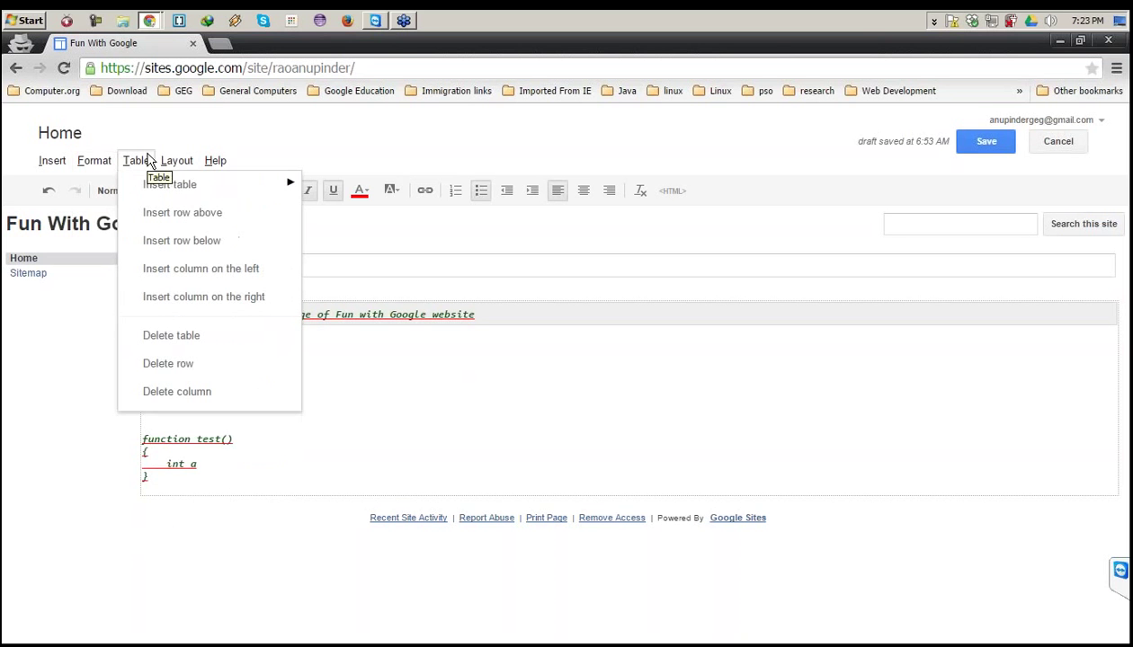
mouse_move(155, 184)
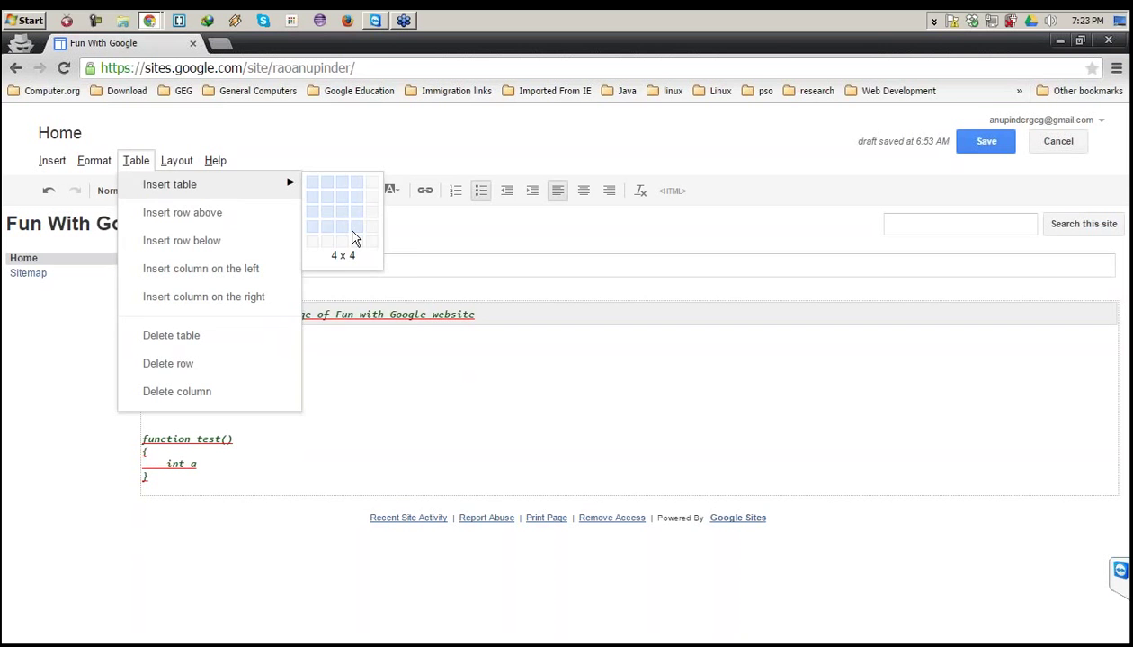
left_click(234, 486)
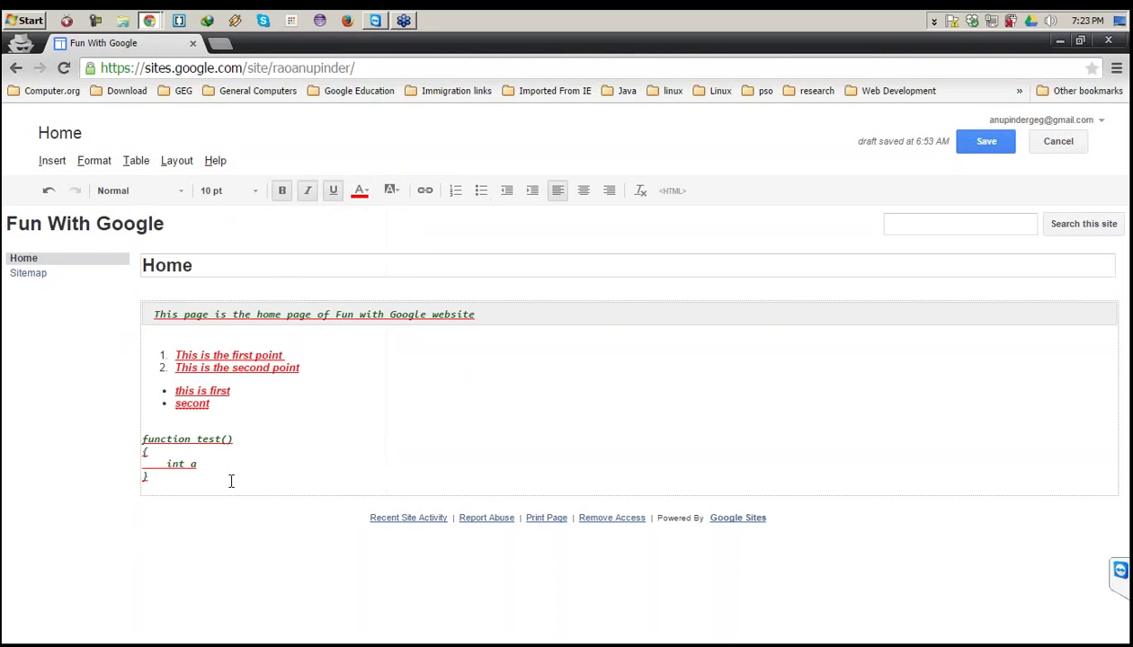
key("Return")
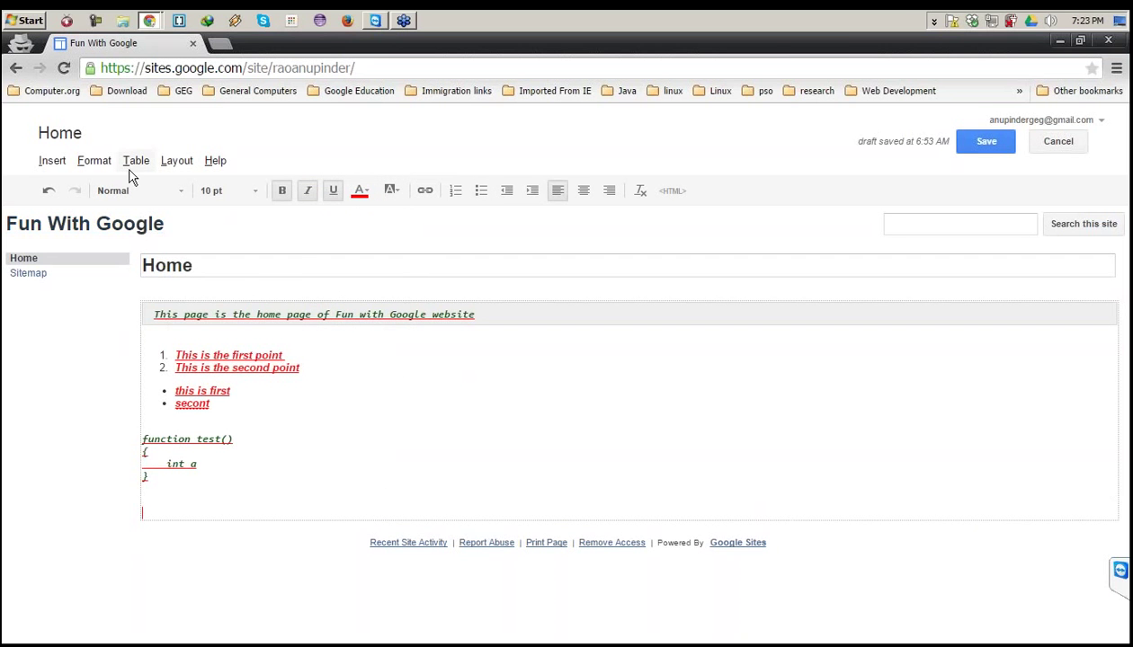
left_click(130, 170)
mouse_move(277, 190)
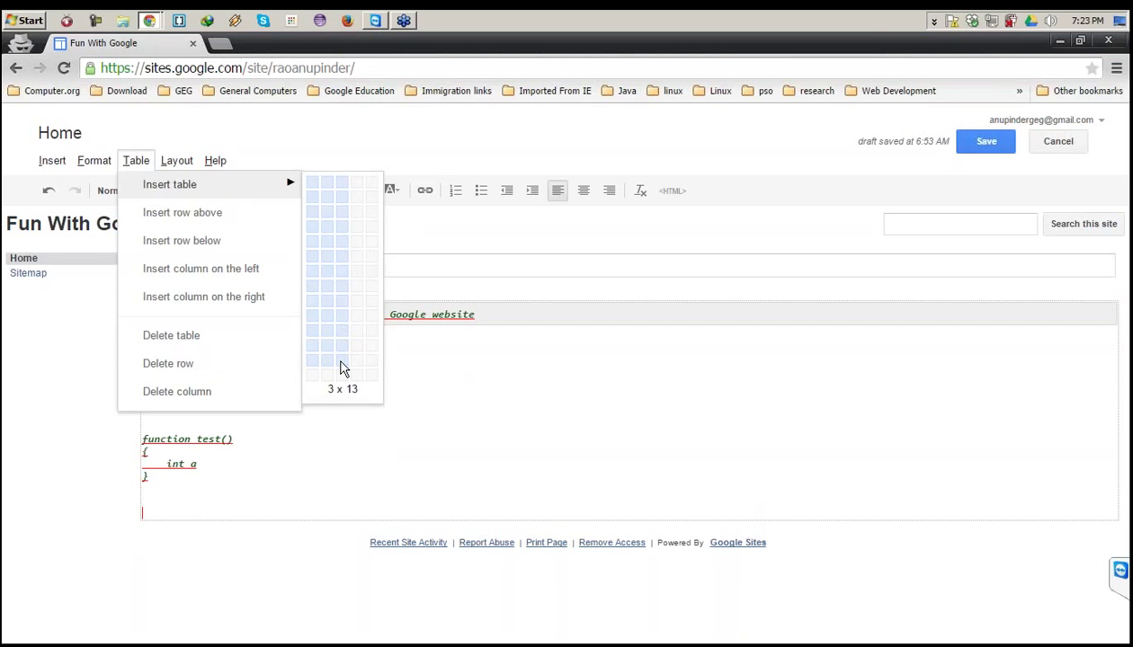
left_click(342, 368)
Save the page with Ctrl+S and switch back into edit mode.
key("ctrl+s")
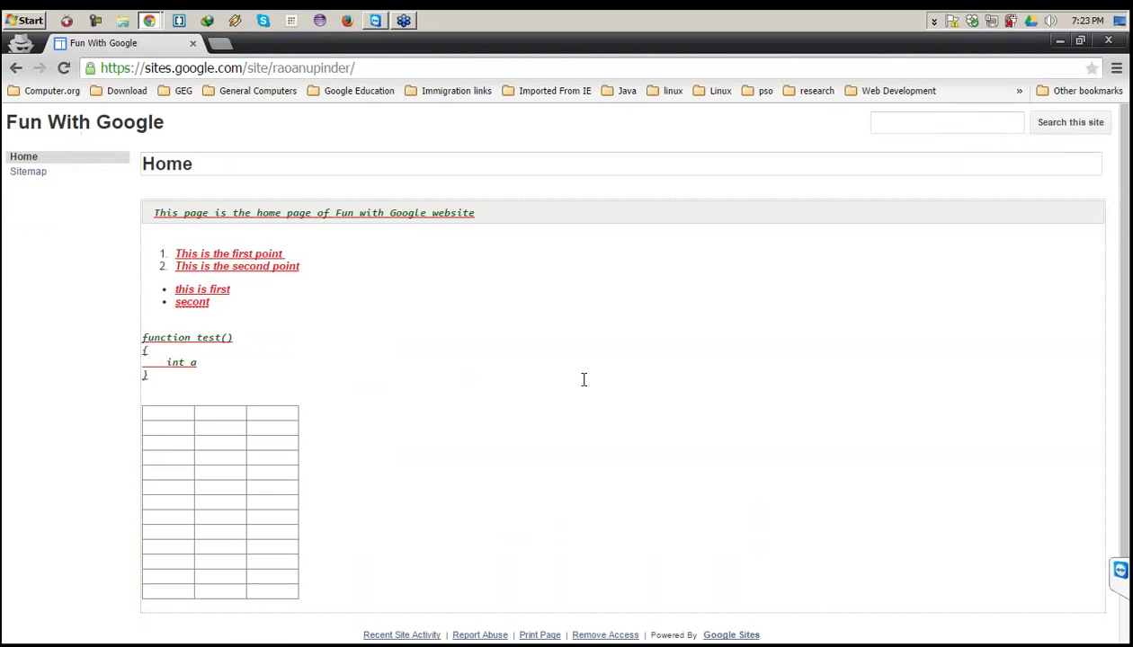
key("e")
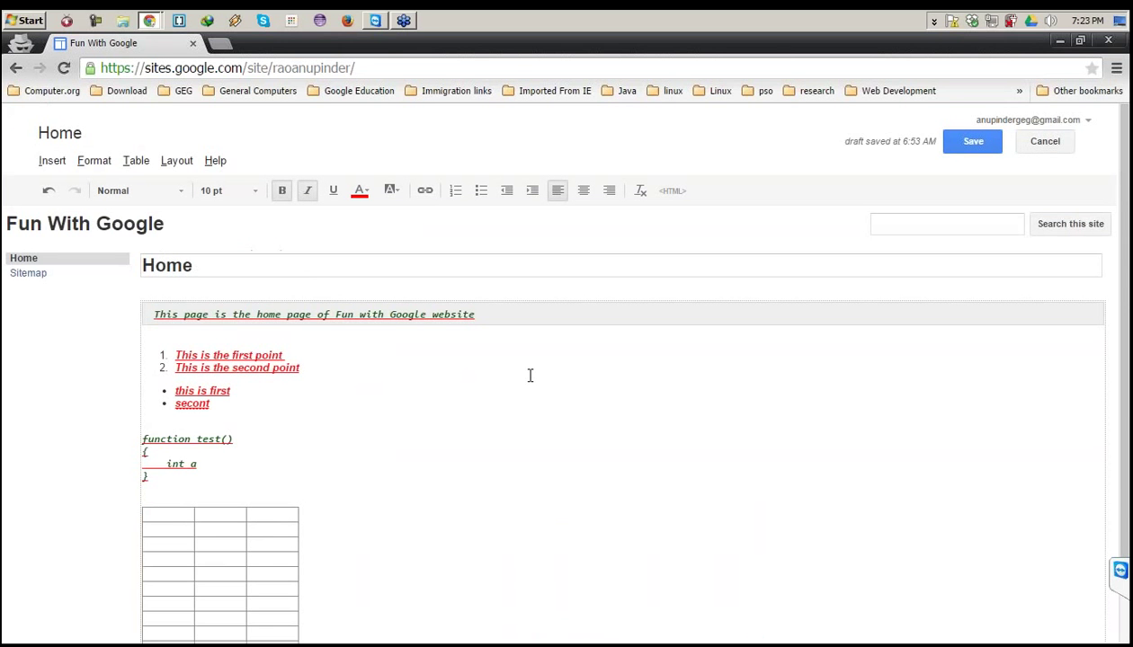
left_click(137, 162)
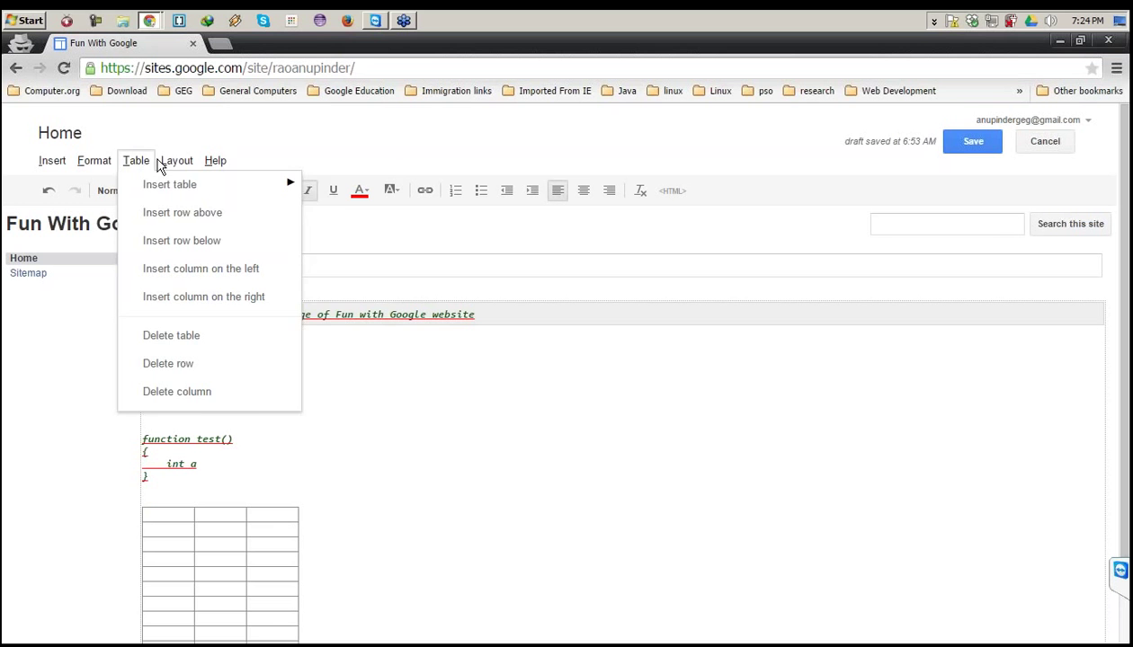
mouse_move(178, 165)
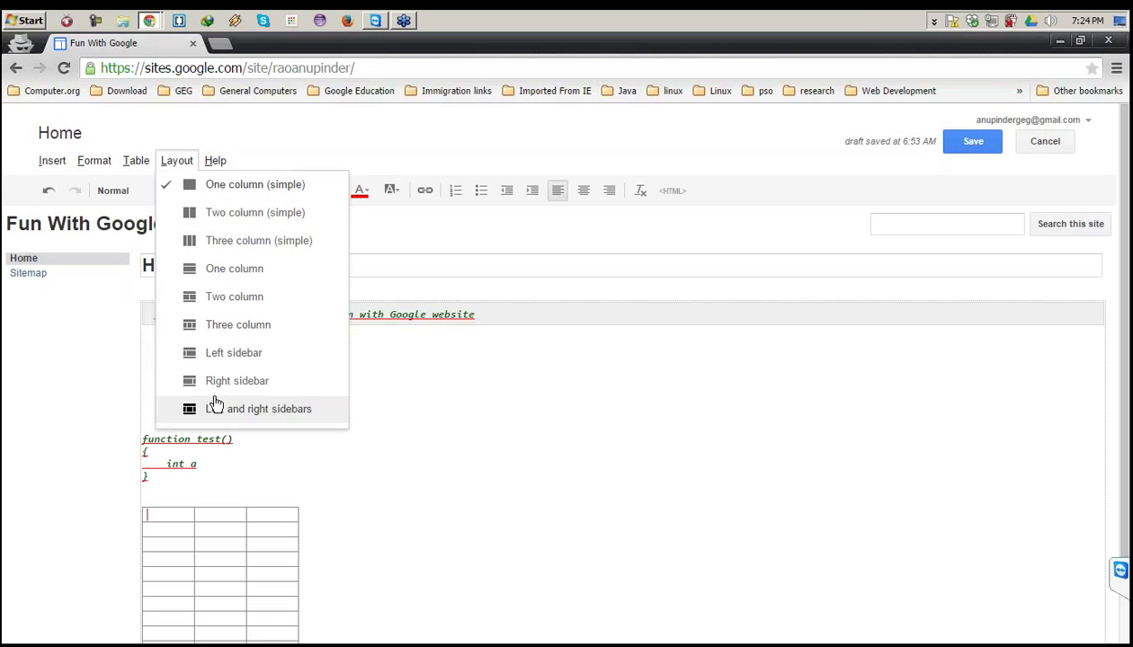
Apply Two column (simple) layout and move the function test() code into the right column.
left_click(243, 213)
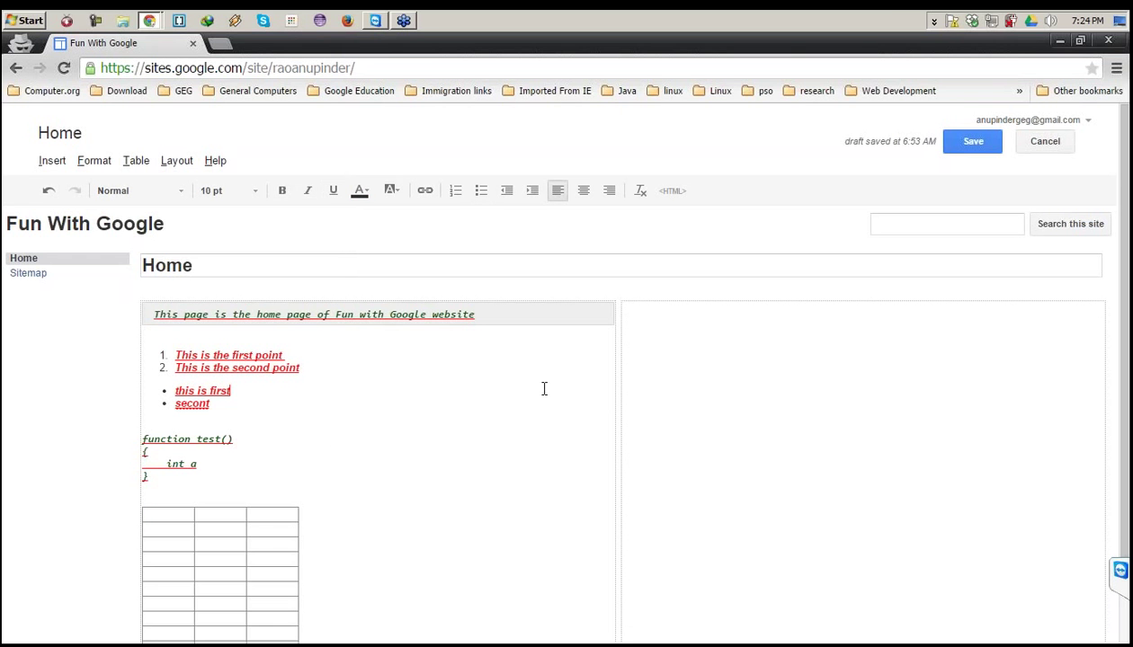
left_click(650, 379)
scroll(651, 379, "down", 1)
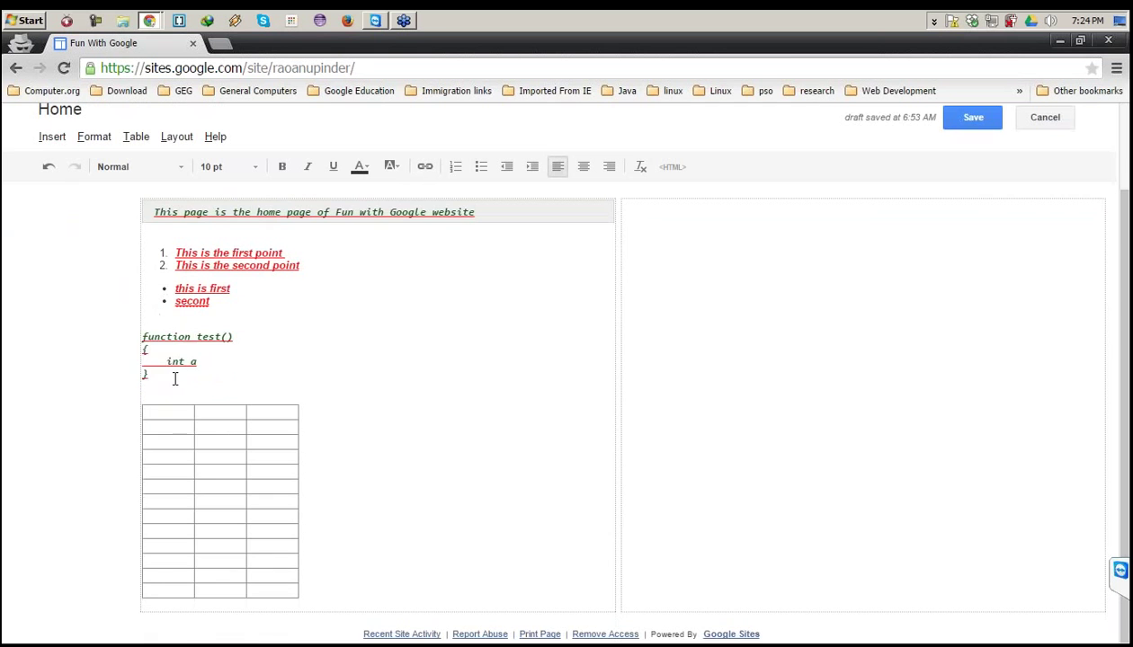
left_click_drag(171, 379, 126, 322)
key("ctrl+c")
key("Delete")
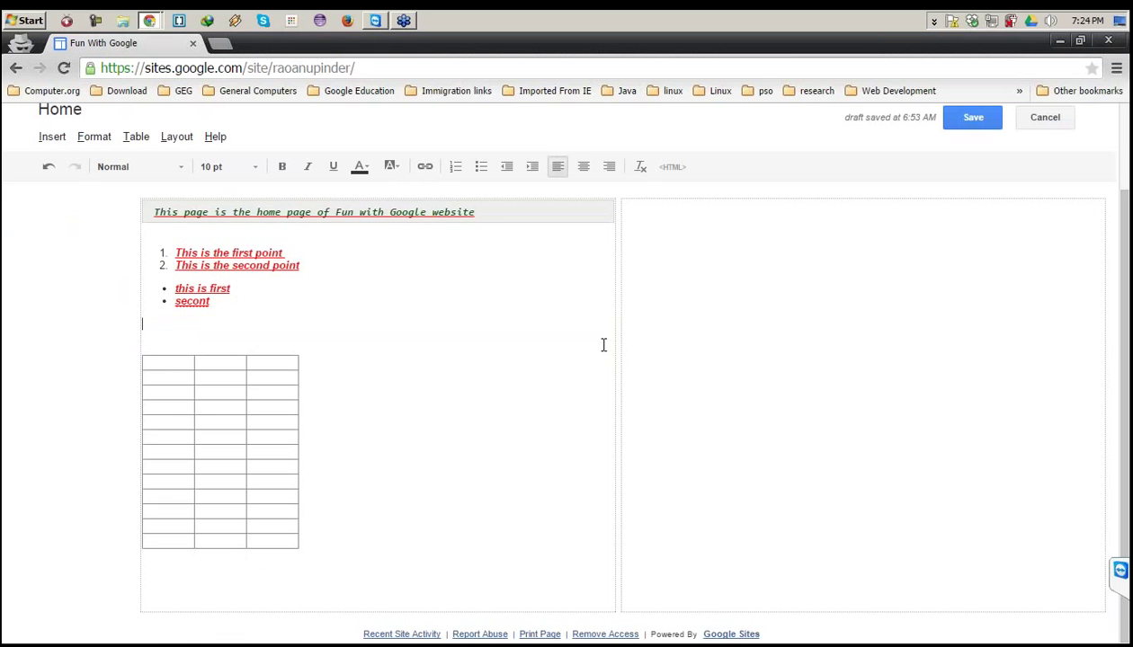
scroll(629, 333, "up", 1)
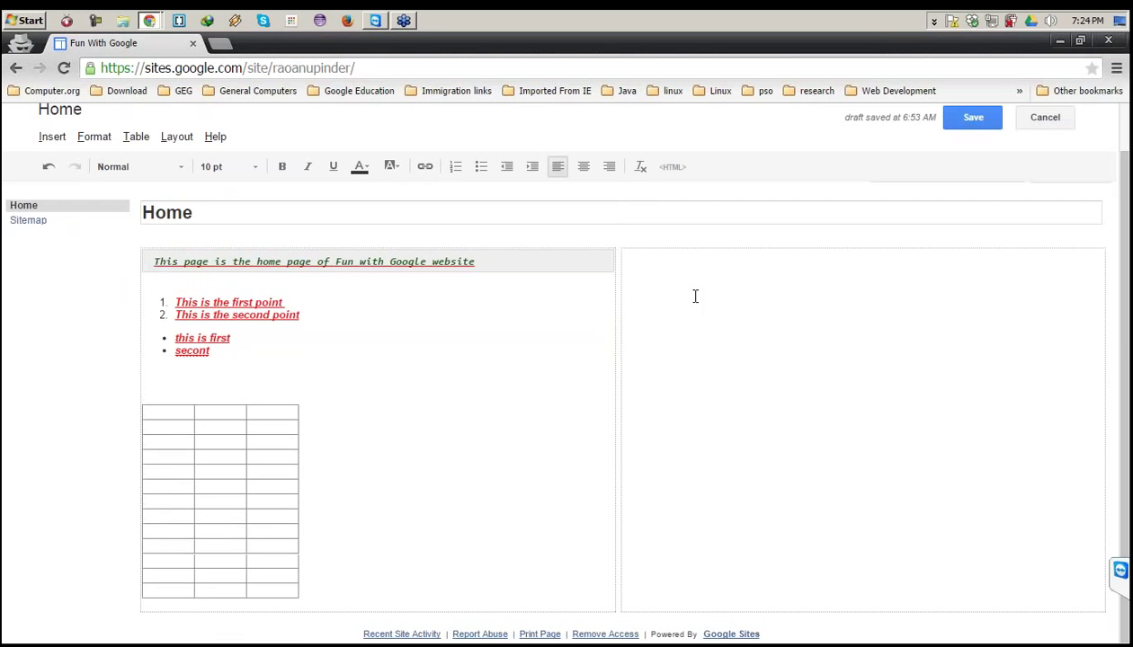
left_click(695, 295)
key("ctrl+v")
left_click_drag(250, 363, 108, 257)
left_click(719, 305)
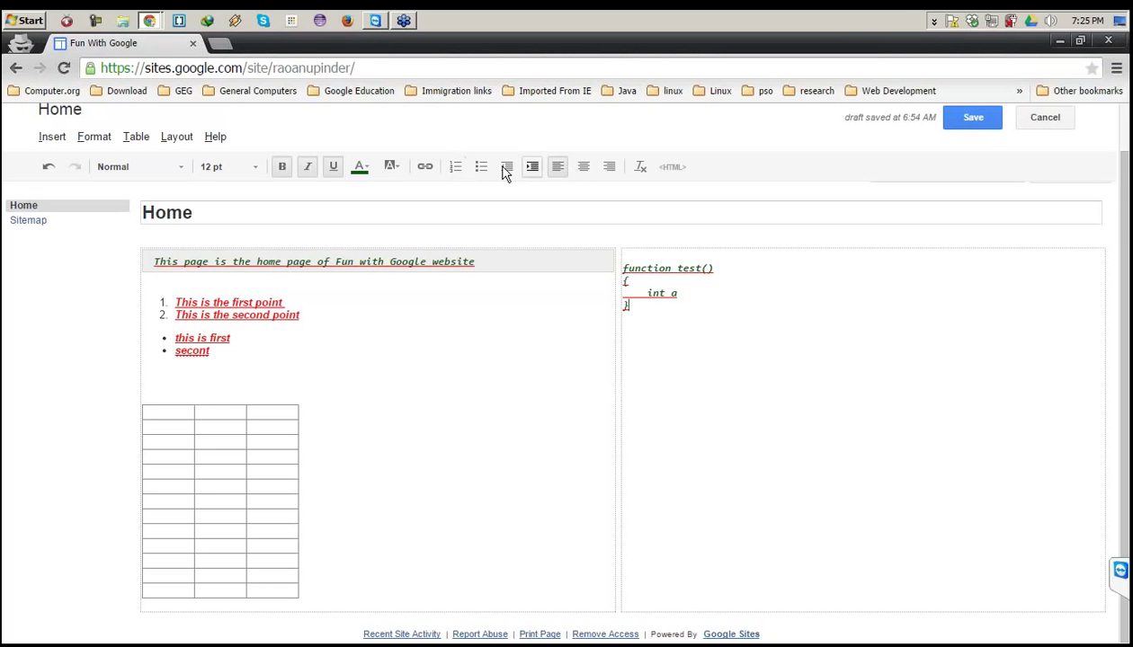
left_click(101, 138)
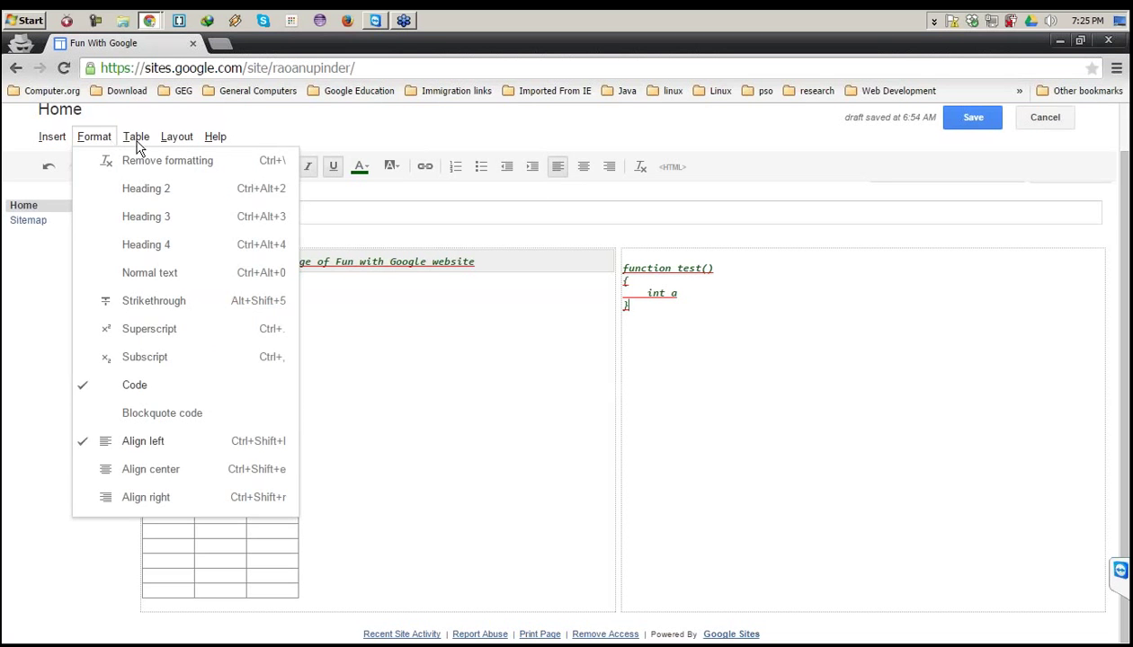
mouse_move(176, 138)
left_click(460, 337)
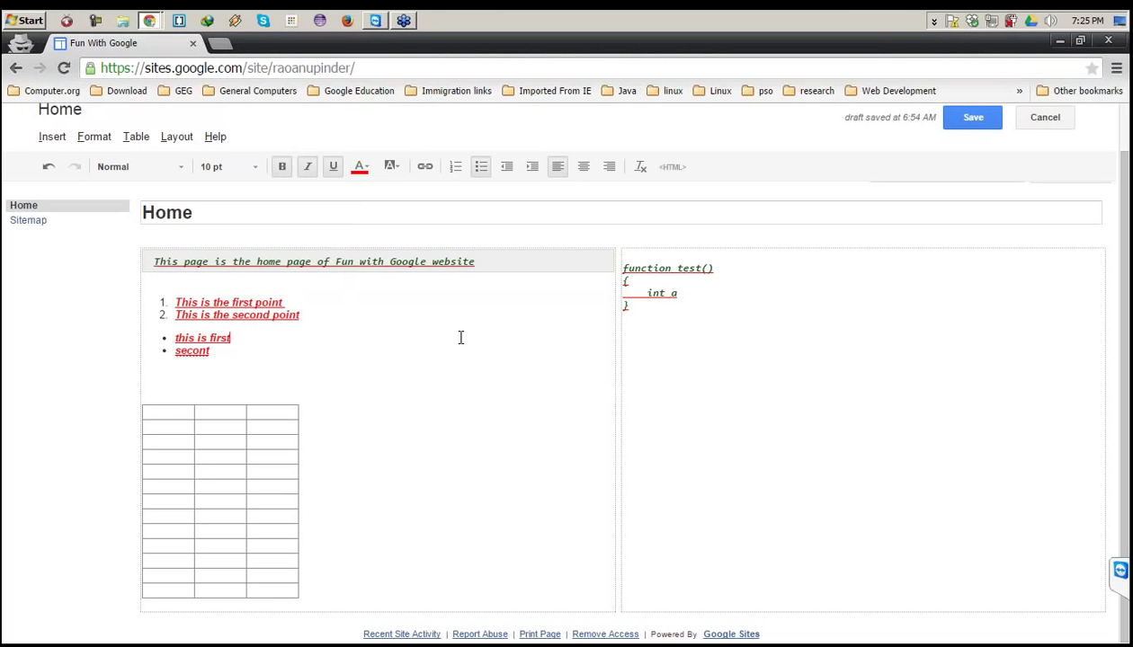
left_click(52, 138)
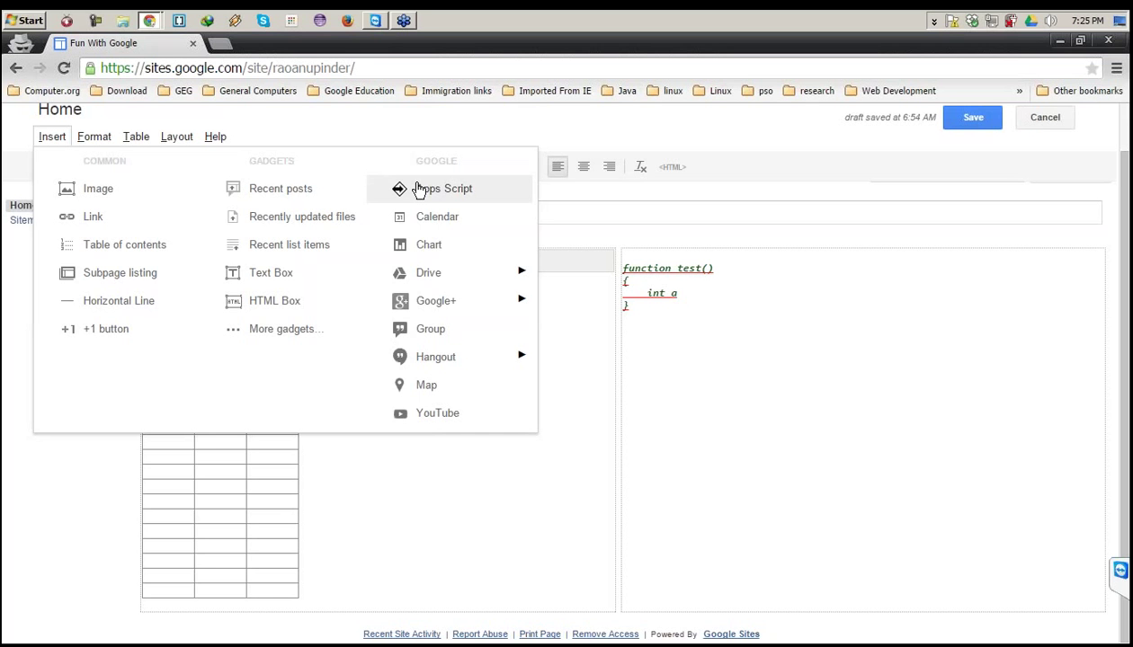
left_click(727, 345)
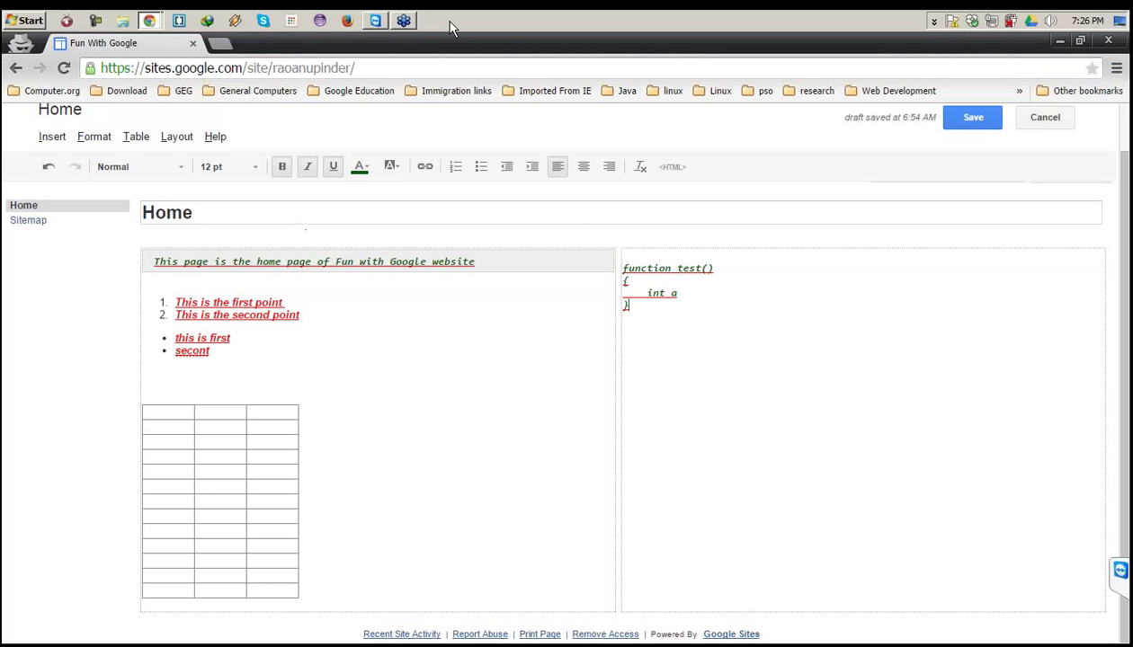
Launch a blank Notepad by running 'notepad' from the Run box.
left_click(28, 25)
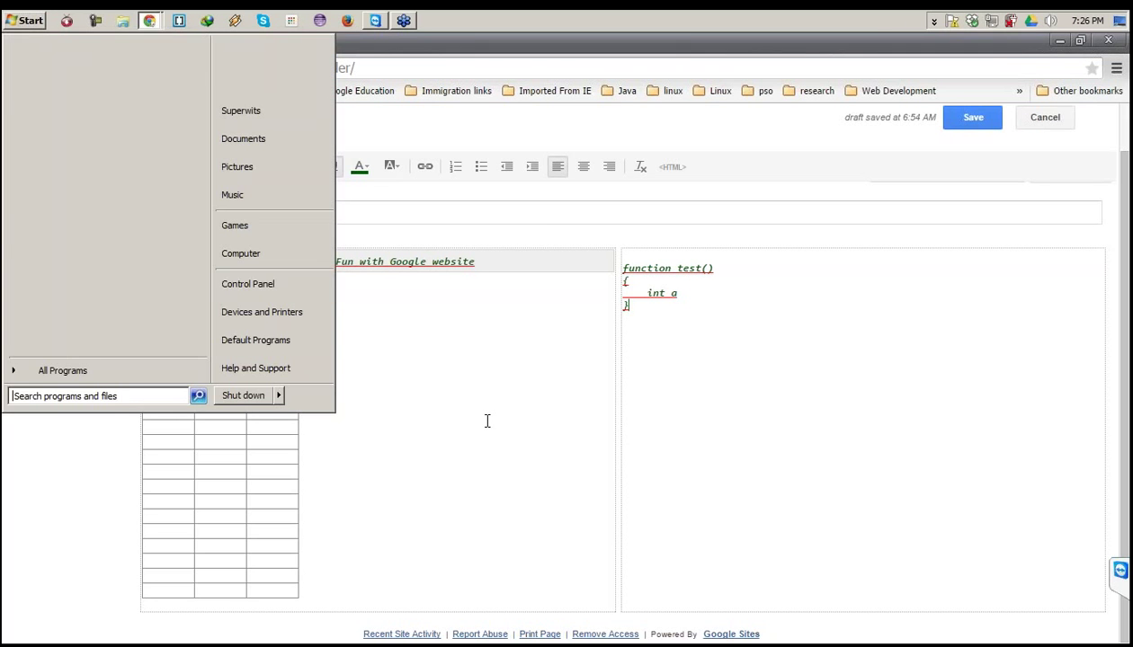
left_click(487, 421)
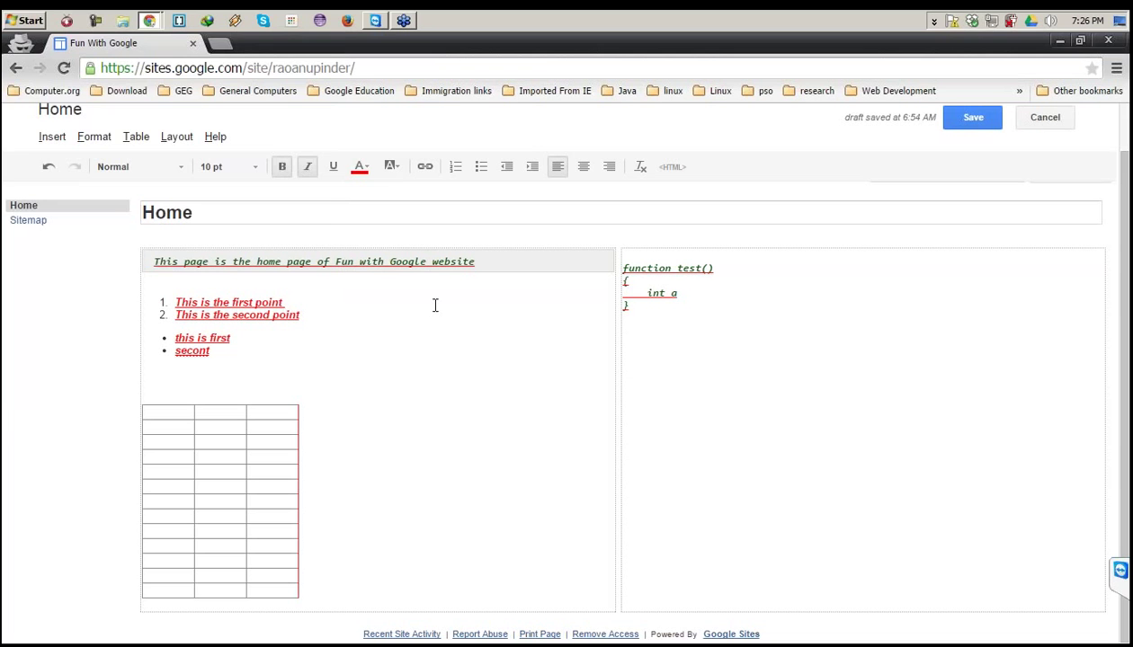
key("super+r")
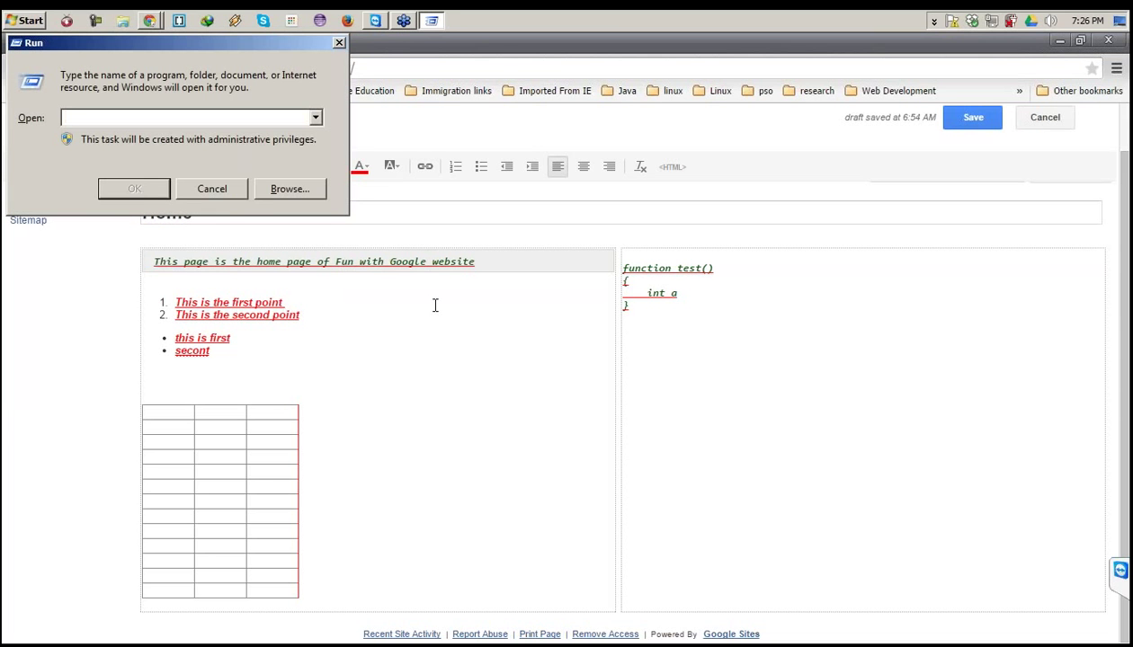
type("notepad")
key("Return")
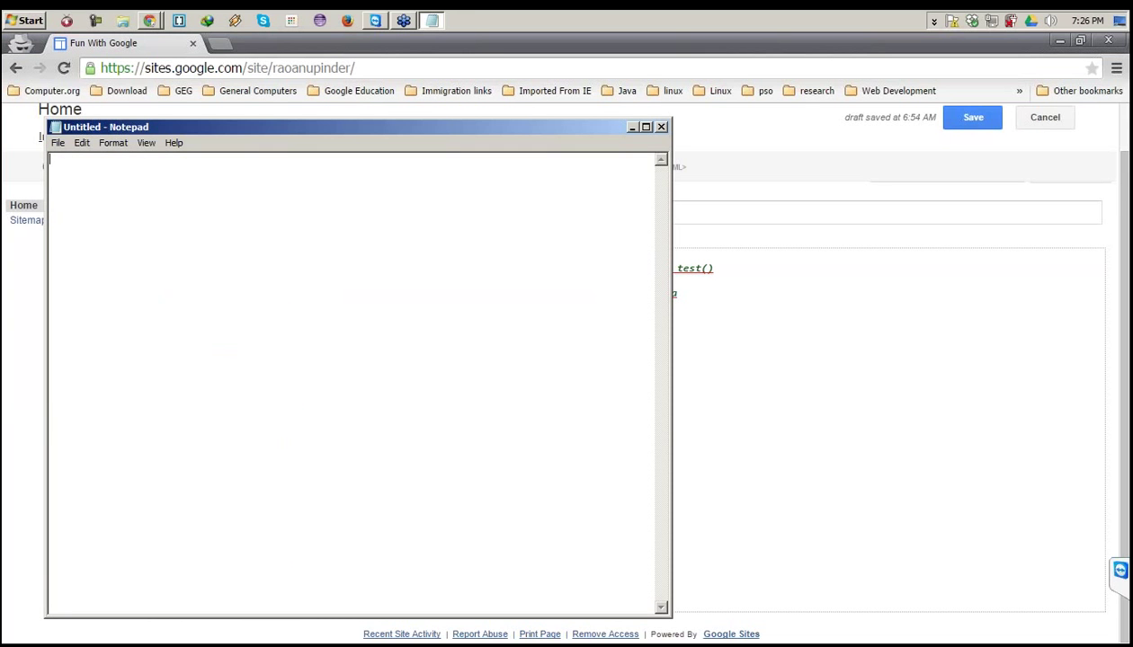
Set Notepad's font size to 16.
left_click(82, 143)
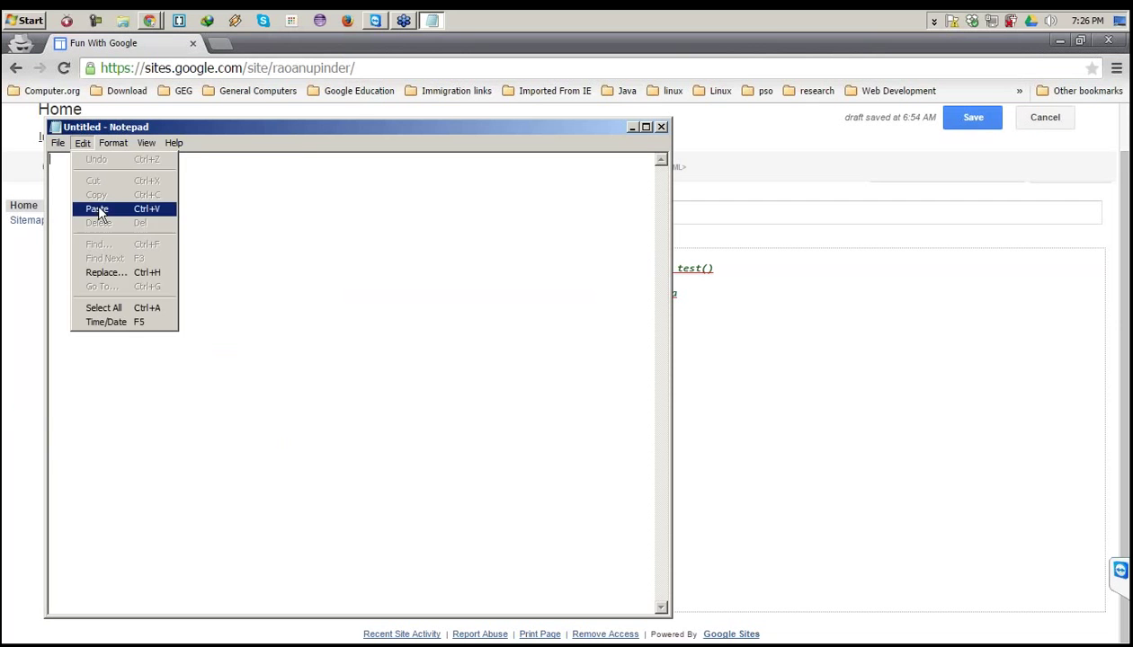
left_click(139, 149)
left_click(108, 142)
left_click(113, 171)
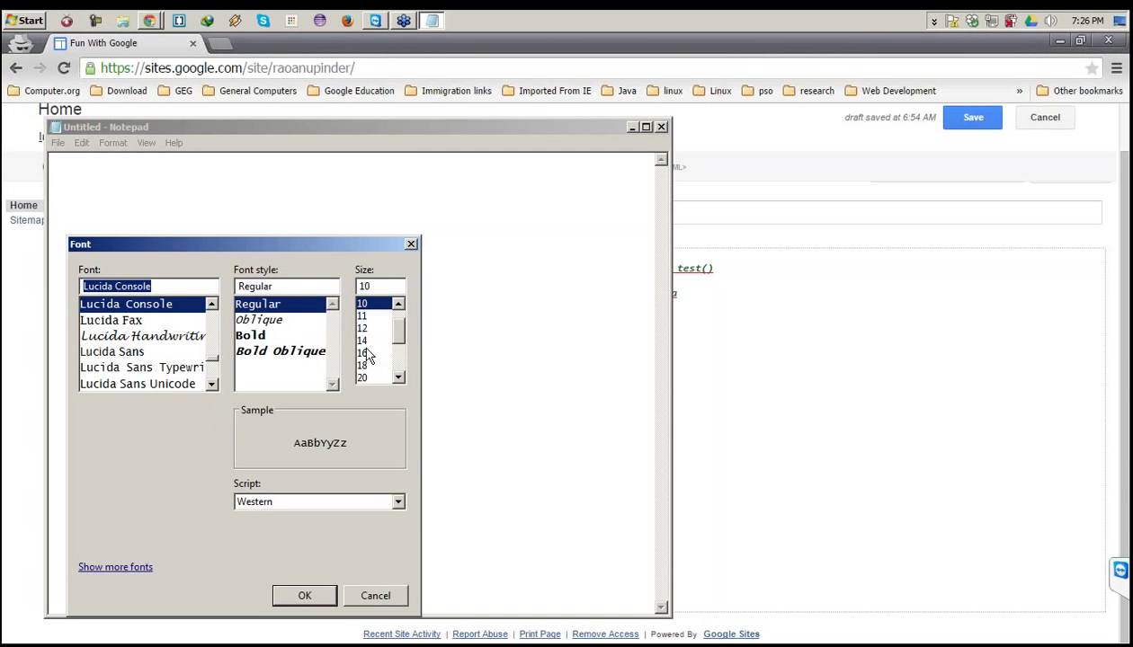
left_click(364, 354)
left_click(299, 594)
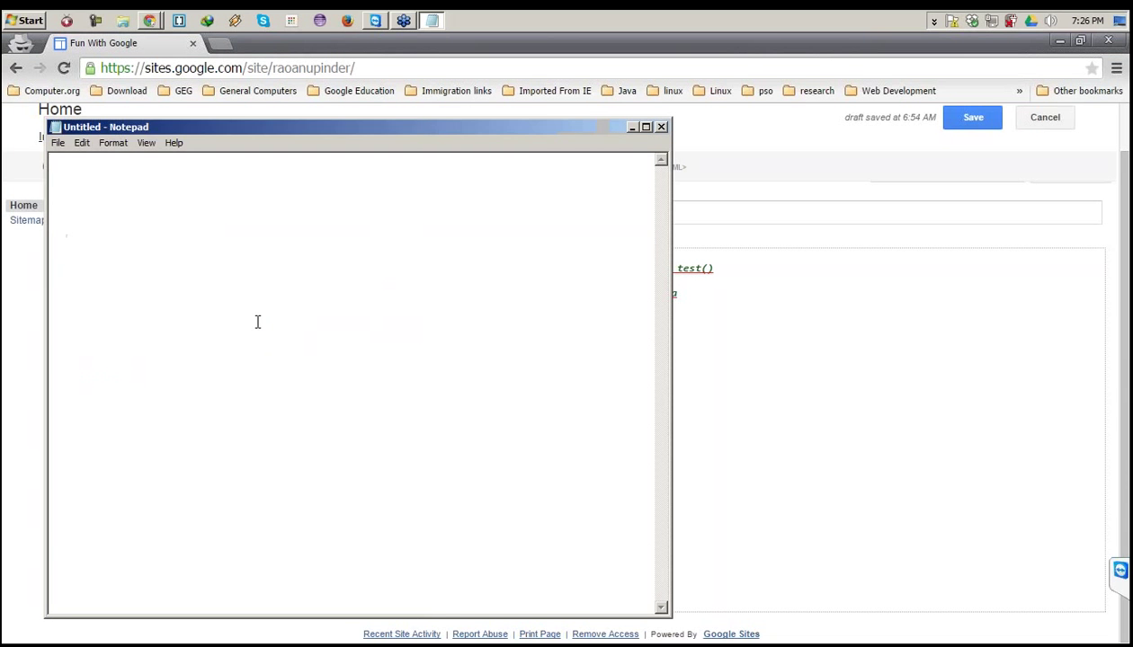
Note 'Subject page', 'collection of topic page' and 'Topic Page post' on separate lines.
type("creat")
key("BackSpace")
key("BackSpace")
key("BackSpace")
key("BackSpace")
key("BackSpace")
type("Subject")
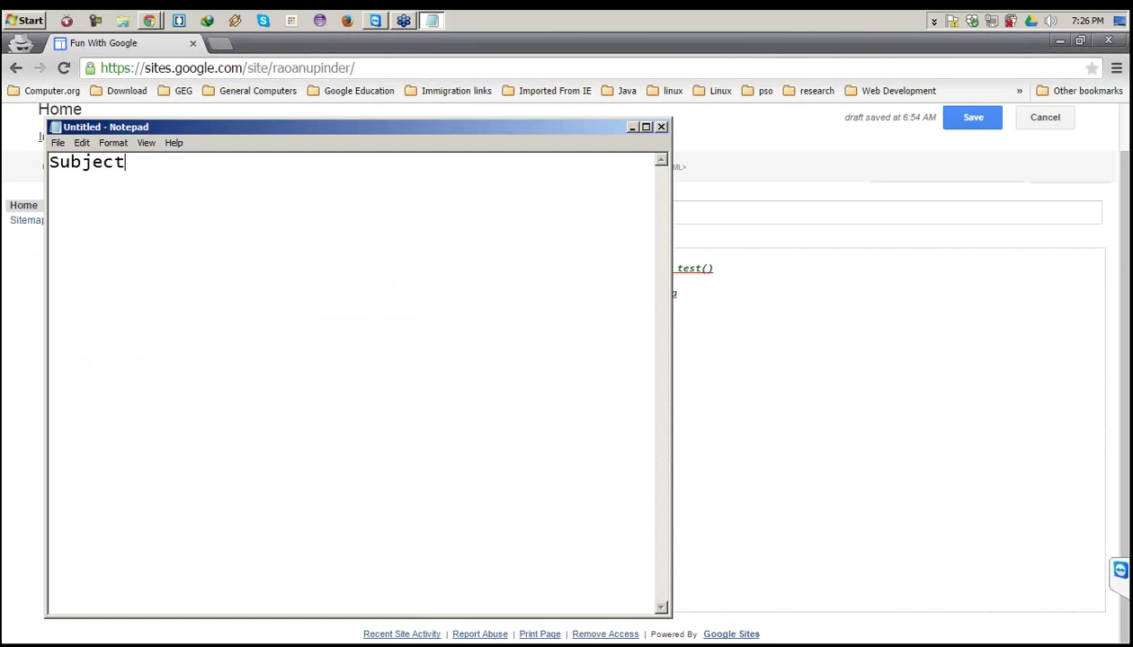
type(" page")
key("Return")
type("t p")
key("BackSpace")
key("BackSpace")
type("coll")
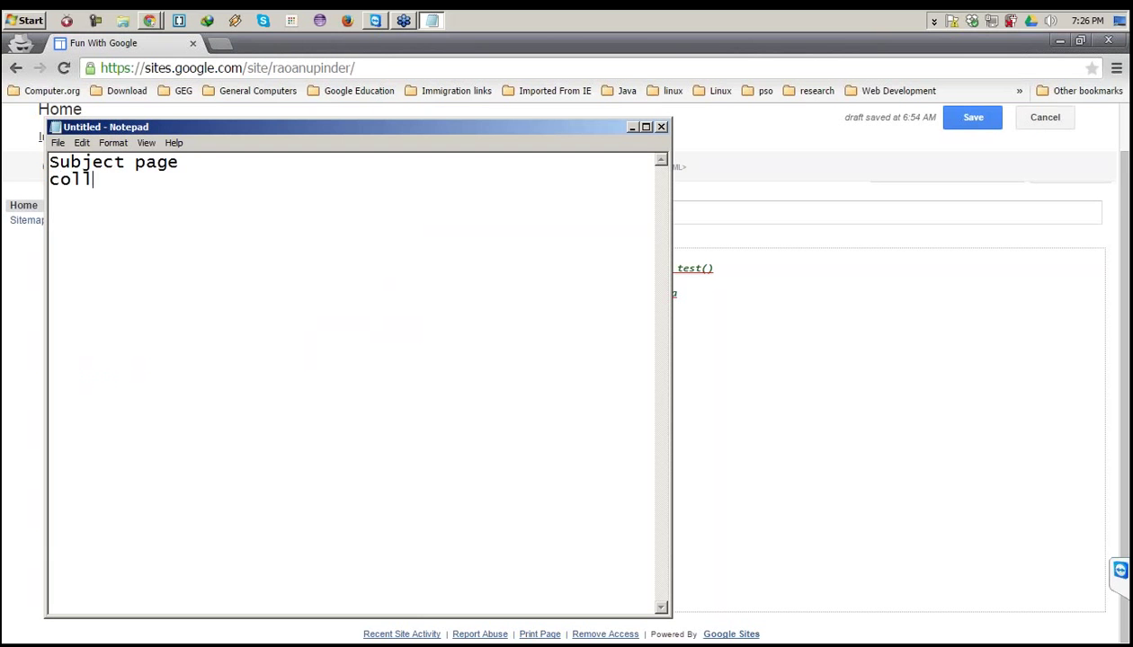
type("ection of")
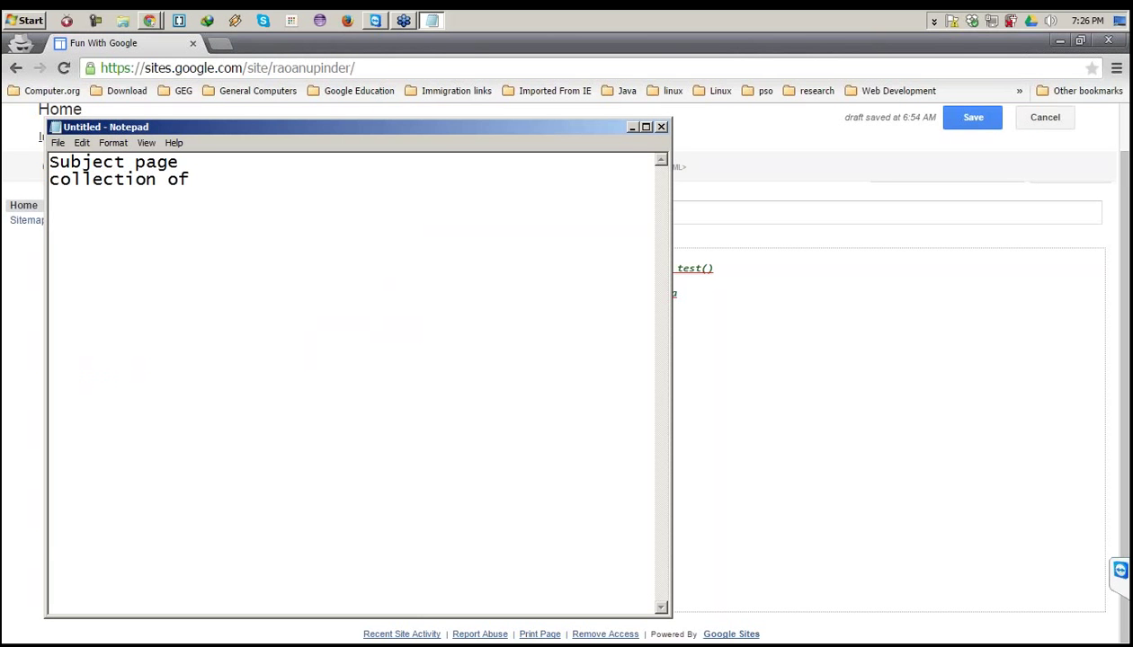
type(" topic page")
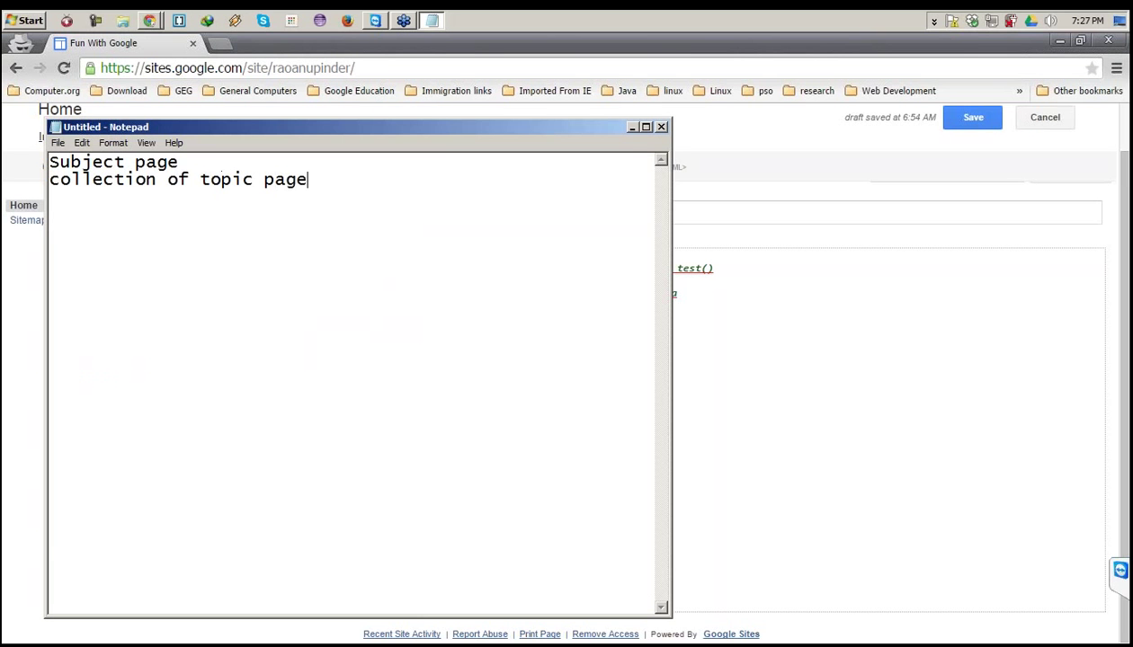
key("Return")
key("Up")
key("Return")
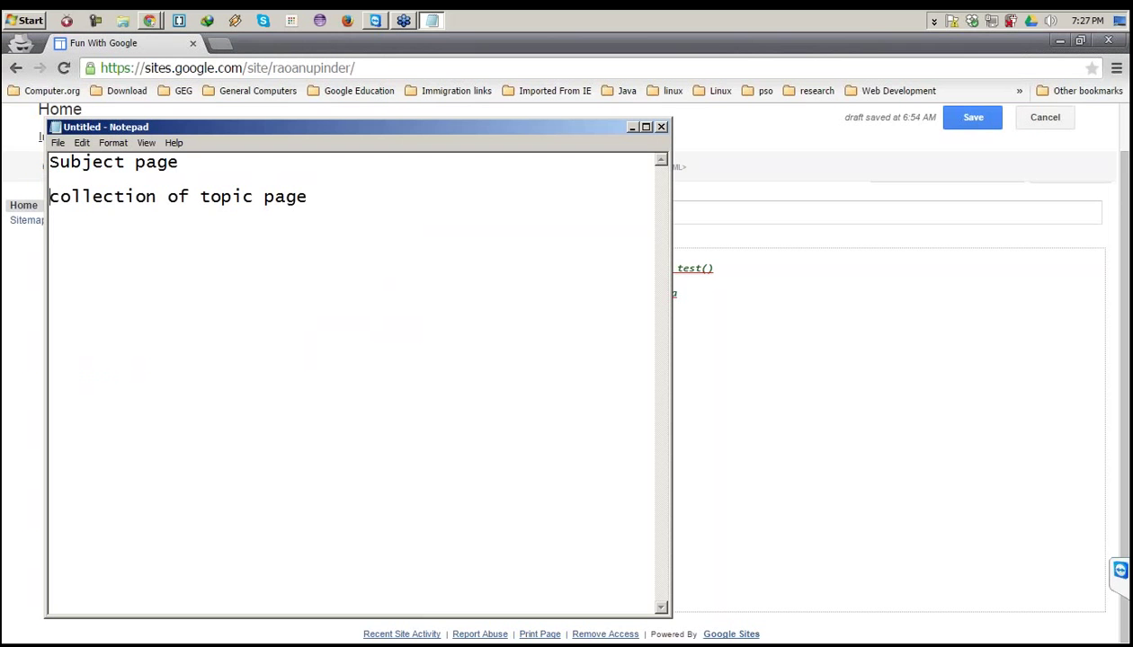
key("Down")
key("Down")
type("Topic Page post")
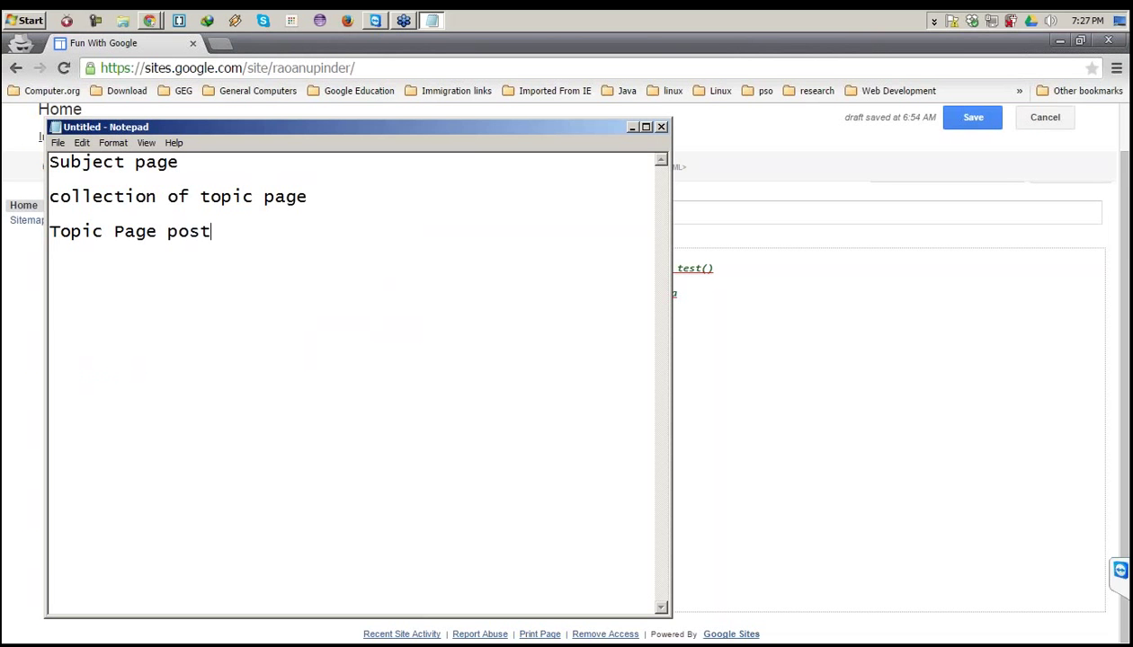
left_click(106, 46)
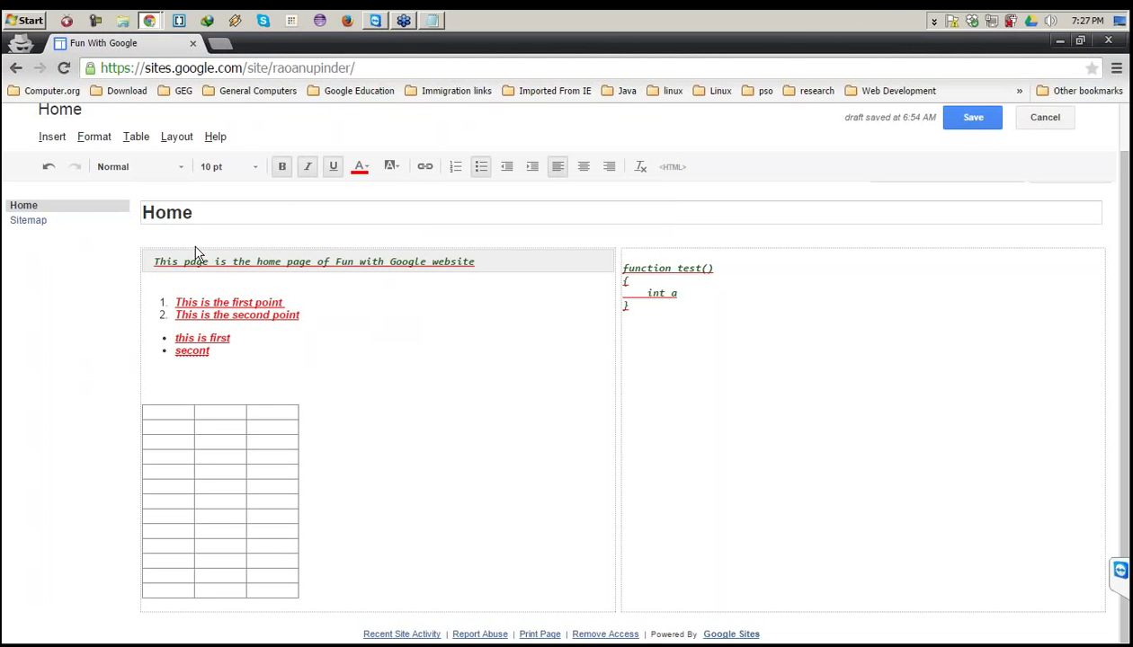
Undo the code block, two-column layout, lists and intro-line styling on the Home page.
key("ctrl+z")
key("ctrl+z")
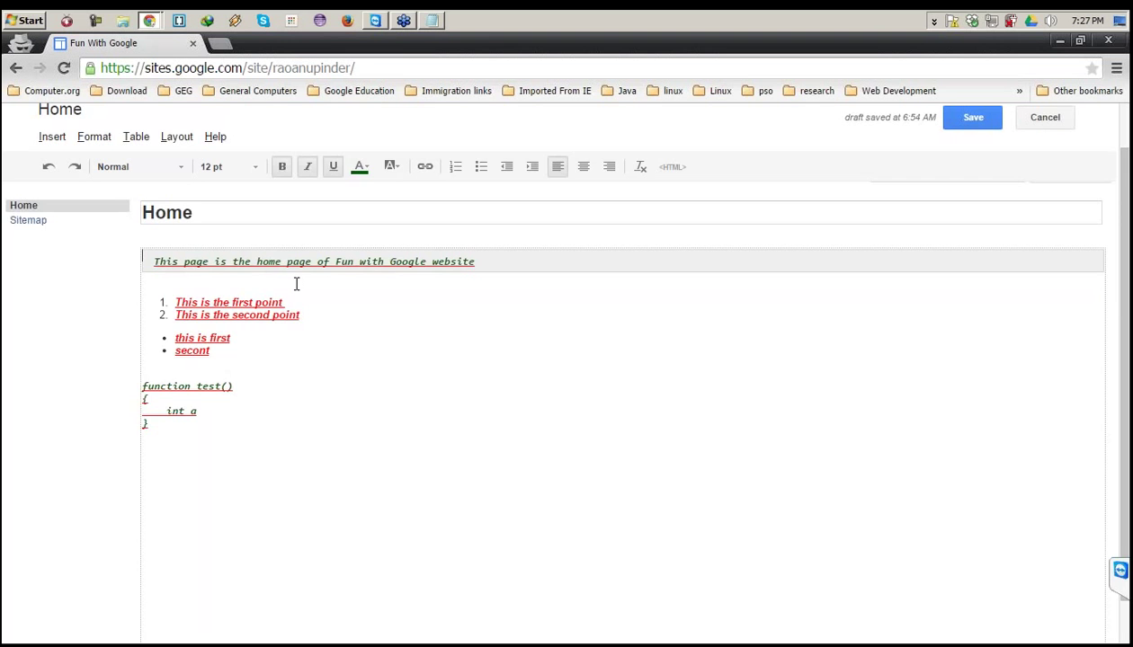
key("ctrl+z")
key("ctrl+z")
key("ctrl+z")
key("ctrl+z")
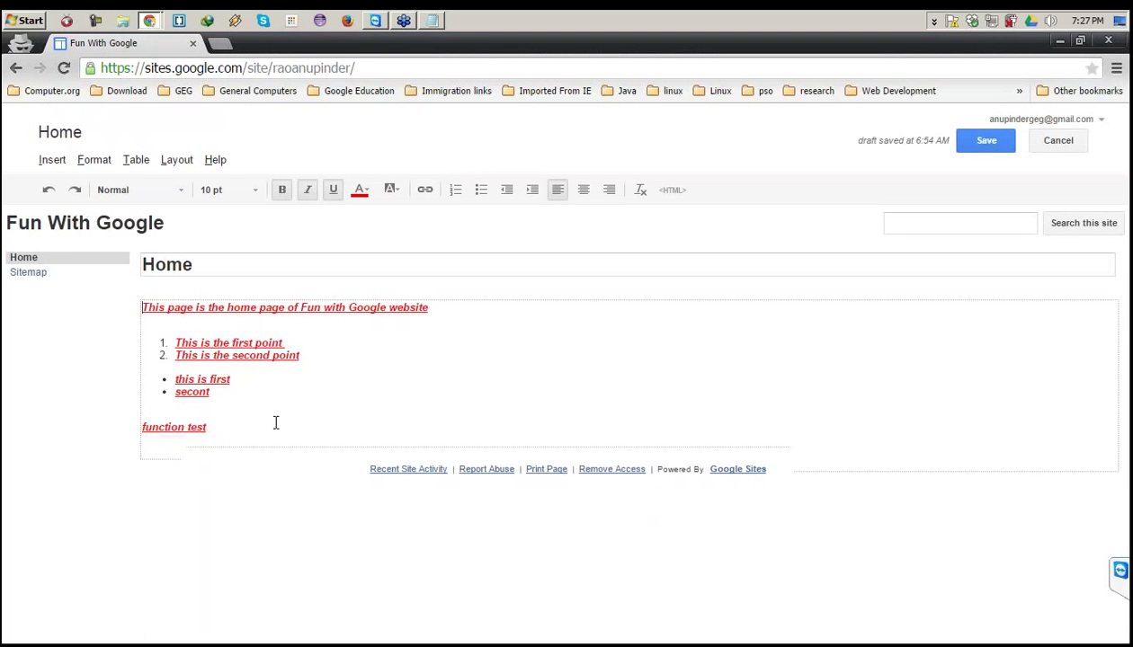
key("ctrl+z")
left_click_drag(243, 424, 191, 308)
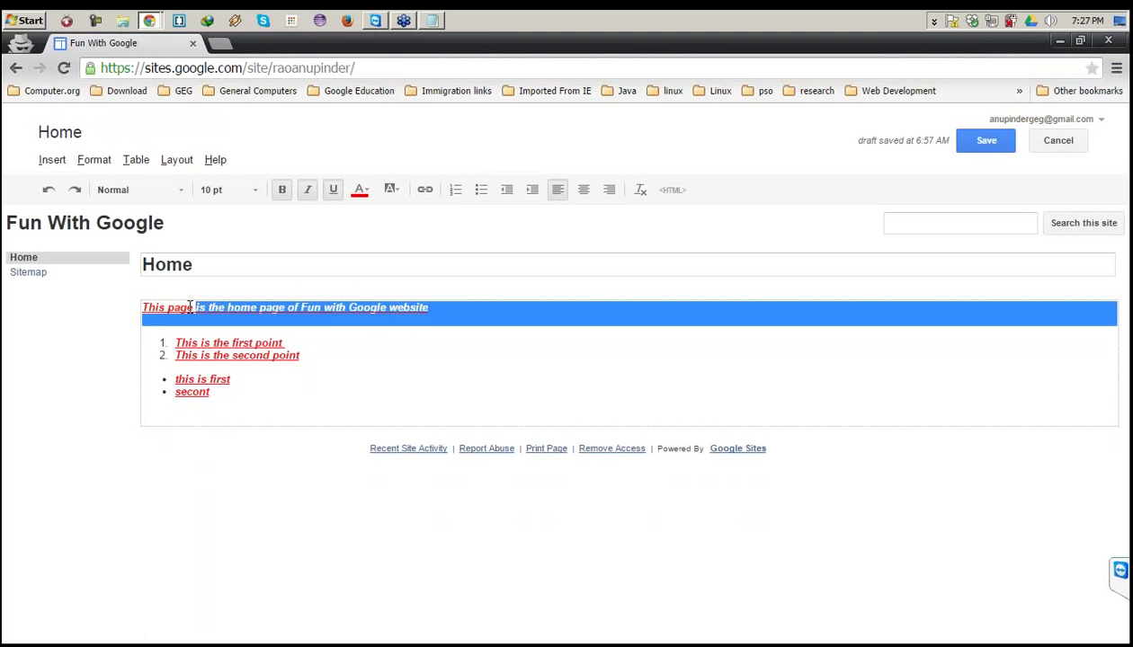
key("ctrl+z")
key("ctrl+z")
key("ctrl+z")
key("ctrl+z")
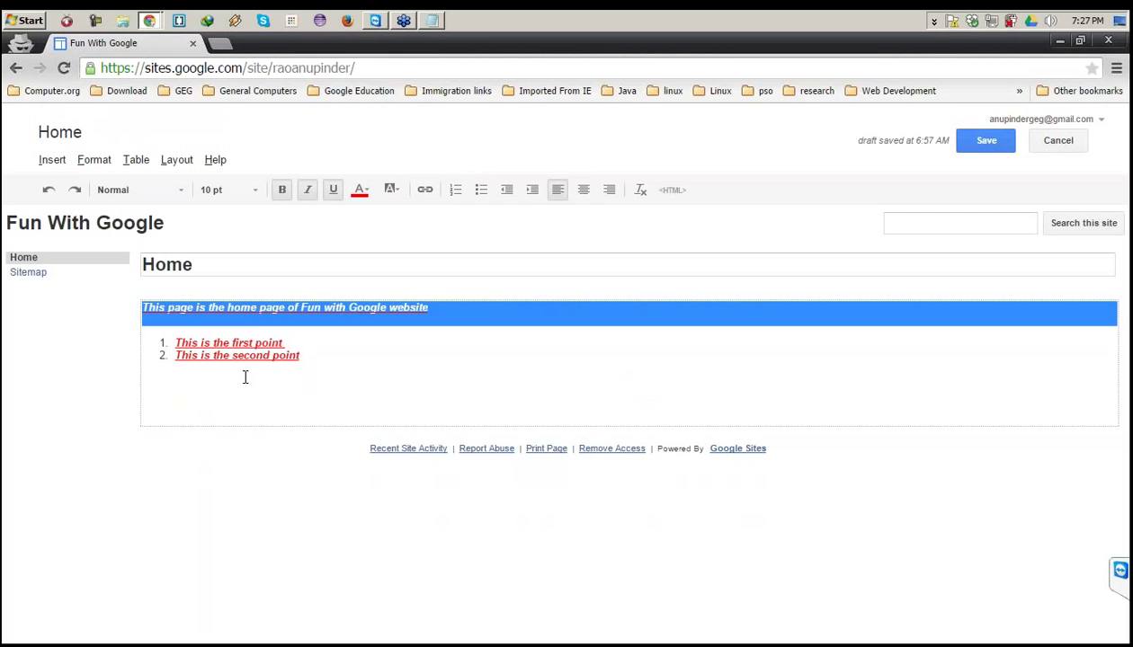
key("ctrl+z")
key("ctrl+z")
key("ctrl+z")
key("ctrl+z")
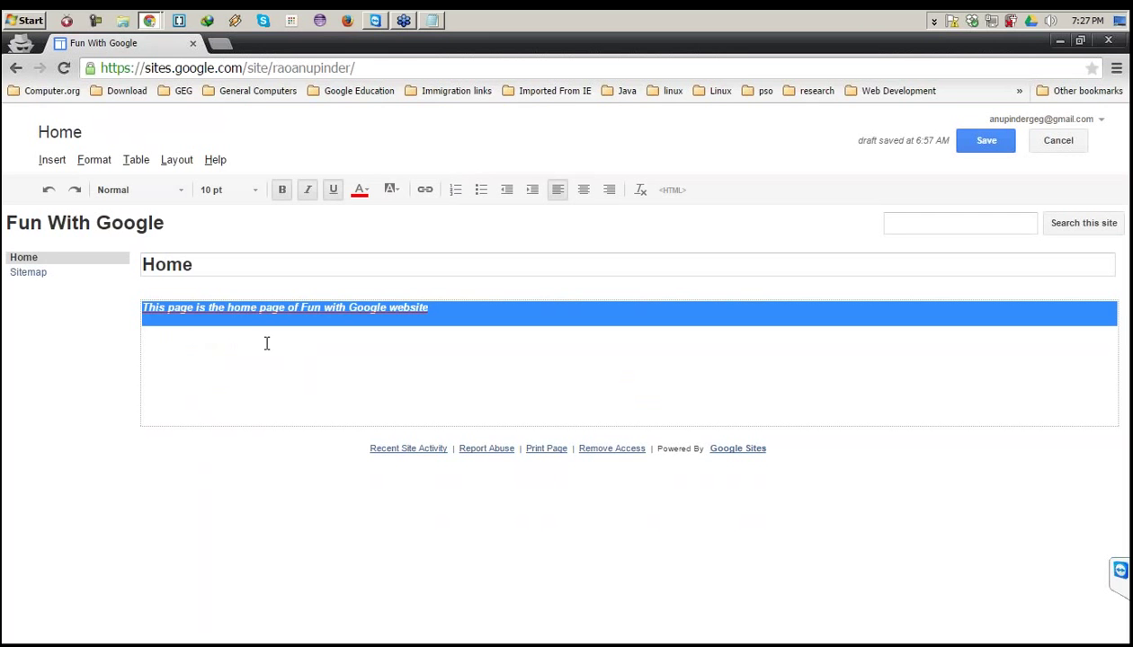
key("ctrl+z")
key("ctrl+z")
key("ctrl+z")
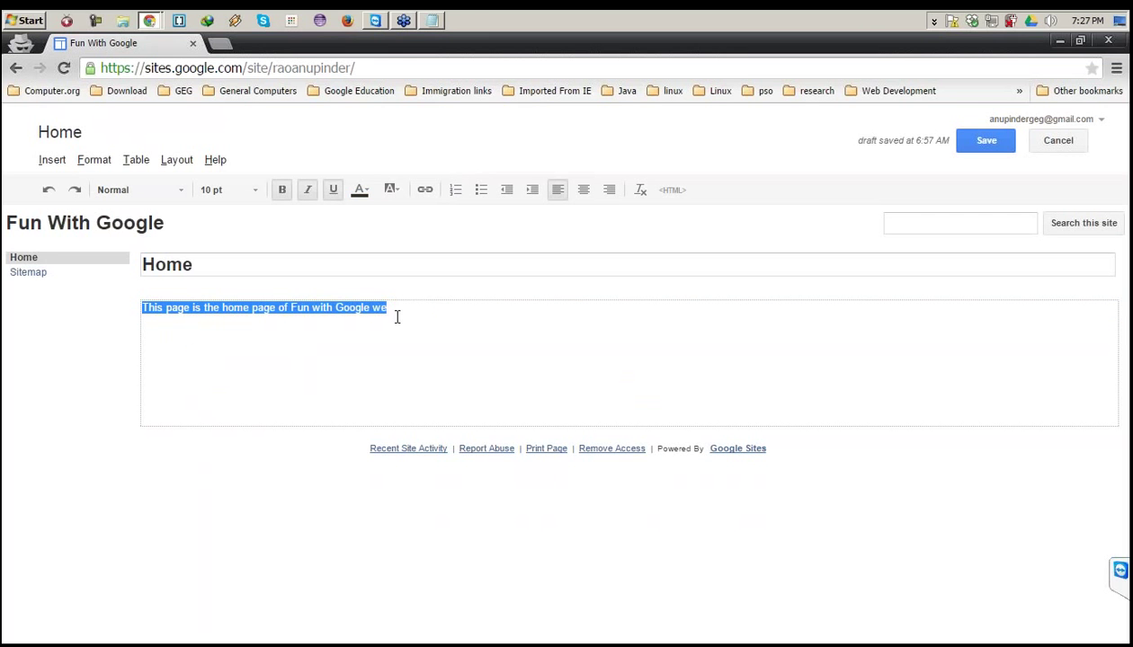
left_click(549, 347)
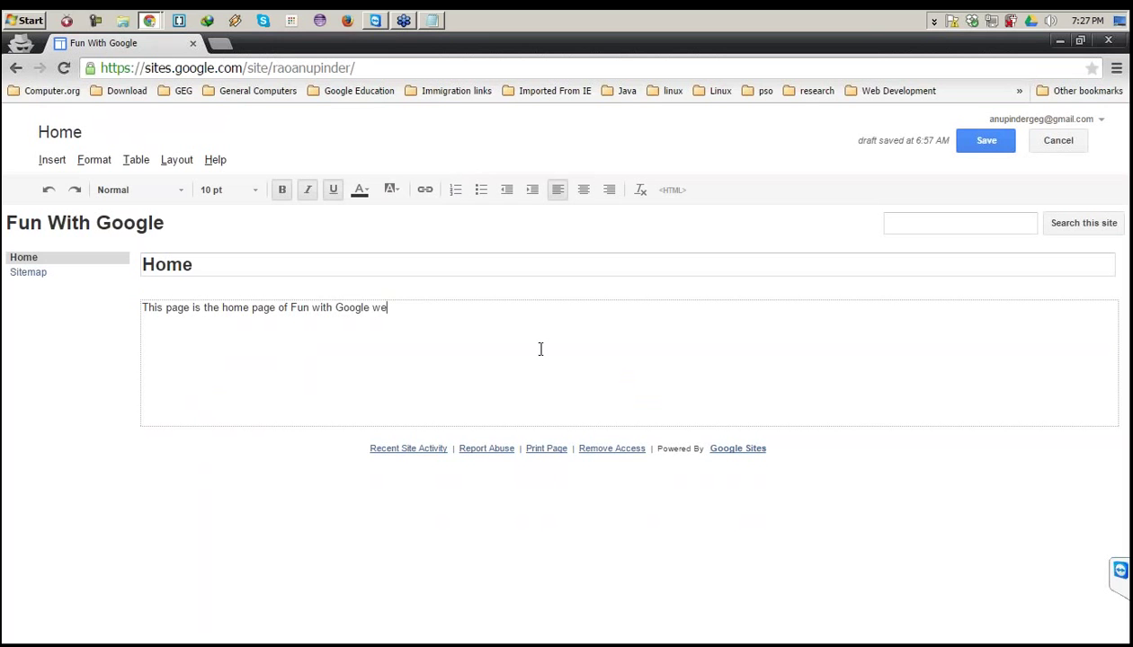
Replace the intro with 'This is the hope page for Science Subject'.
key("ctrl+shift+Left")
key("ctrl+shift+Left")
key("ctrl+shift+Left")
key("ctrl+shift+Left")
key("ctrl+shift+Left")
key("ctrl+shift+Left")
key("ctrl+shift+Left")
key("ctrl+shift+Left")
key("ctrl+shift+Left")
key("ctrl+shift+Left")
key("ctrl+shift+Left")
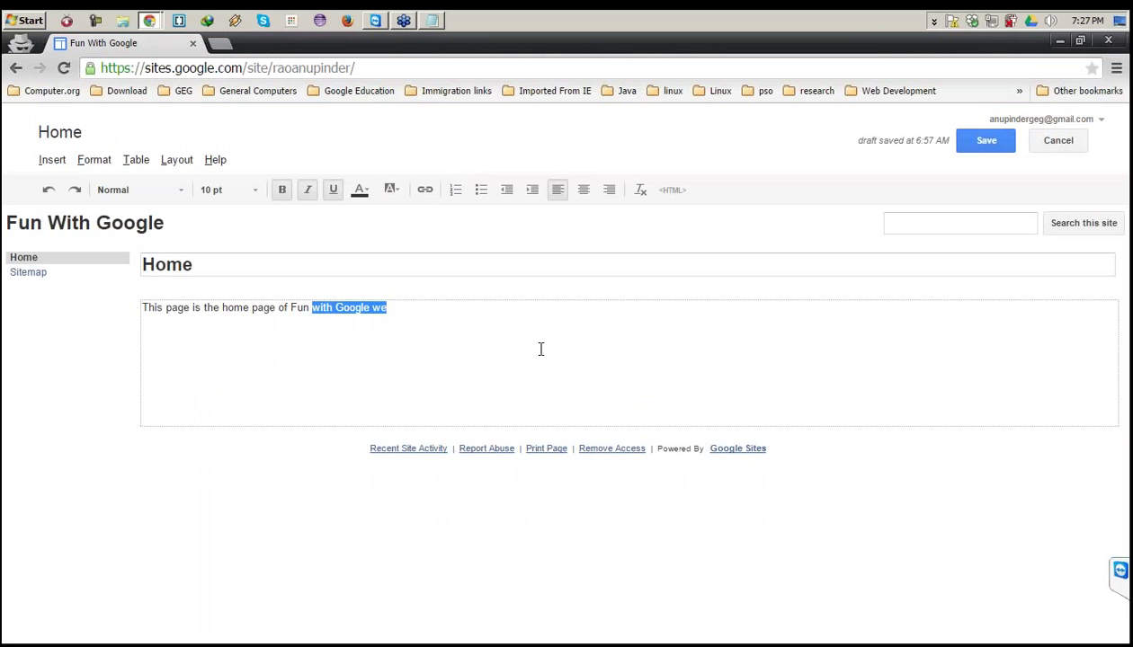
type("Th")
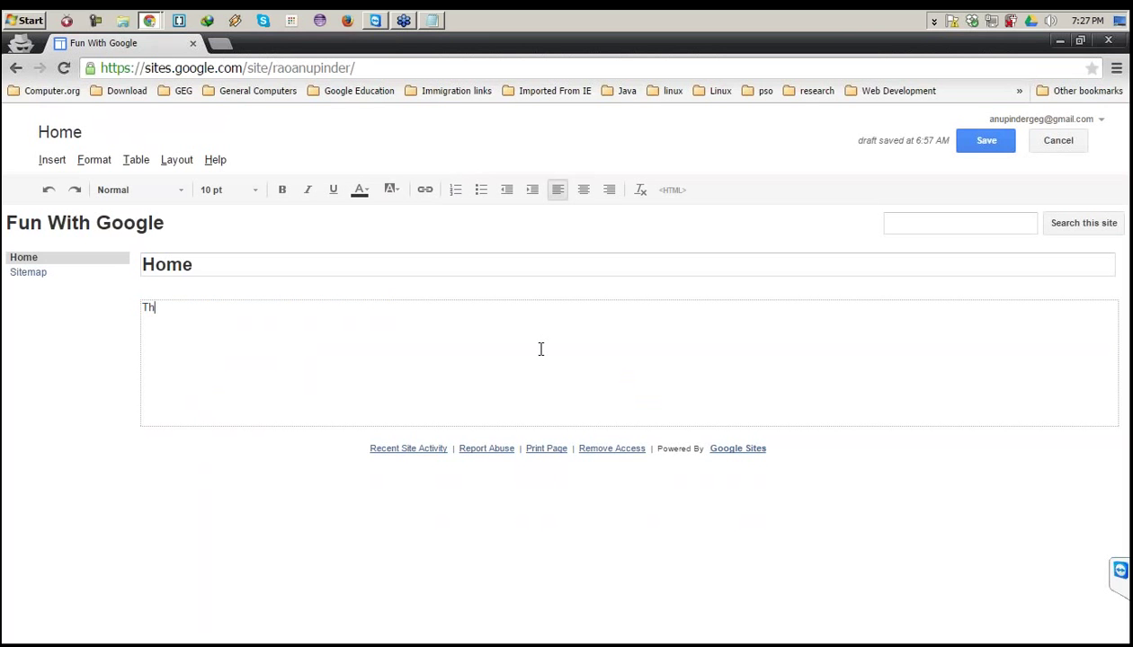
type("is is the hope page ")
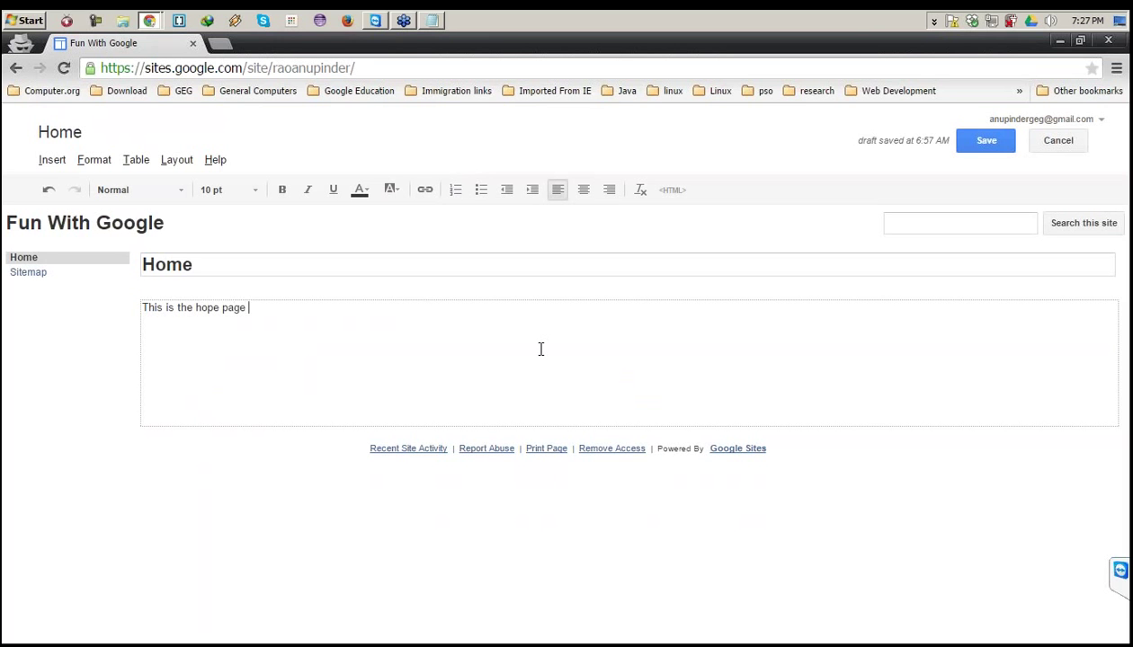
type("for Science Subject From")
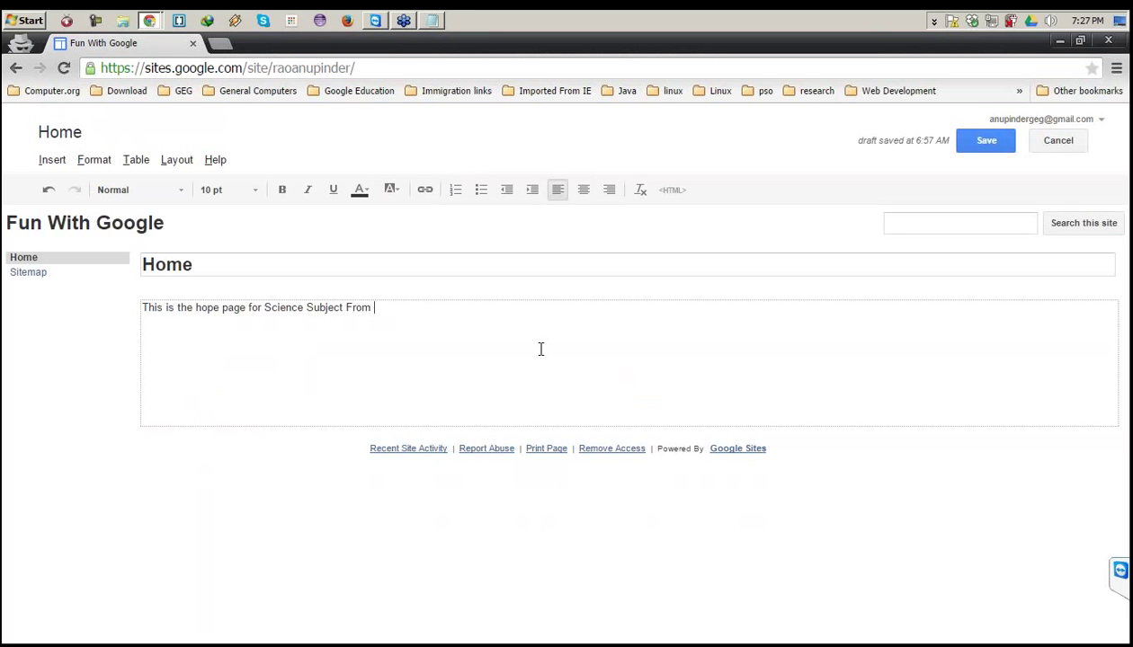
key("BackSpace")
key("BackSpace")
key("BackSpace")
key("BackSpace")
left_click(25, 20)
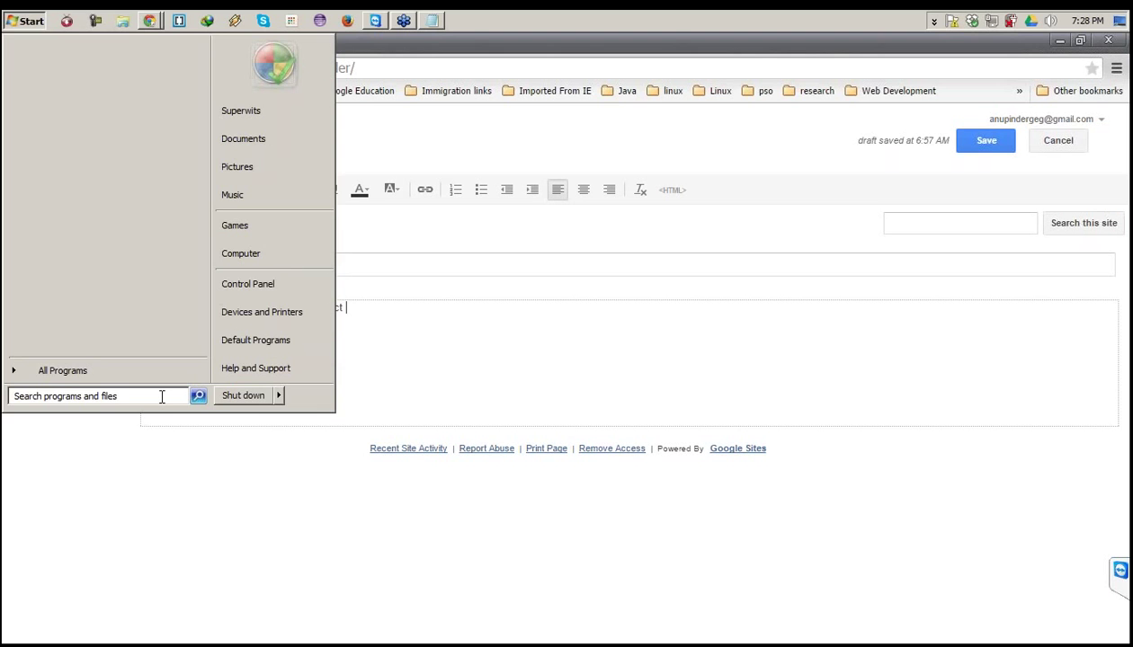
Return to the Home page editor and save its single-line edit.
left_click(579, 402)
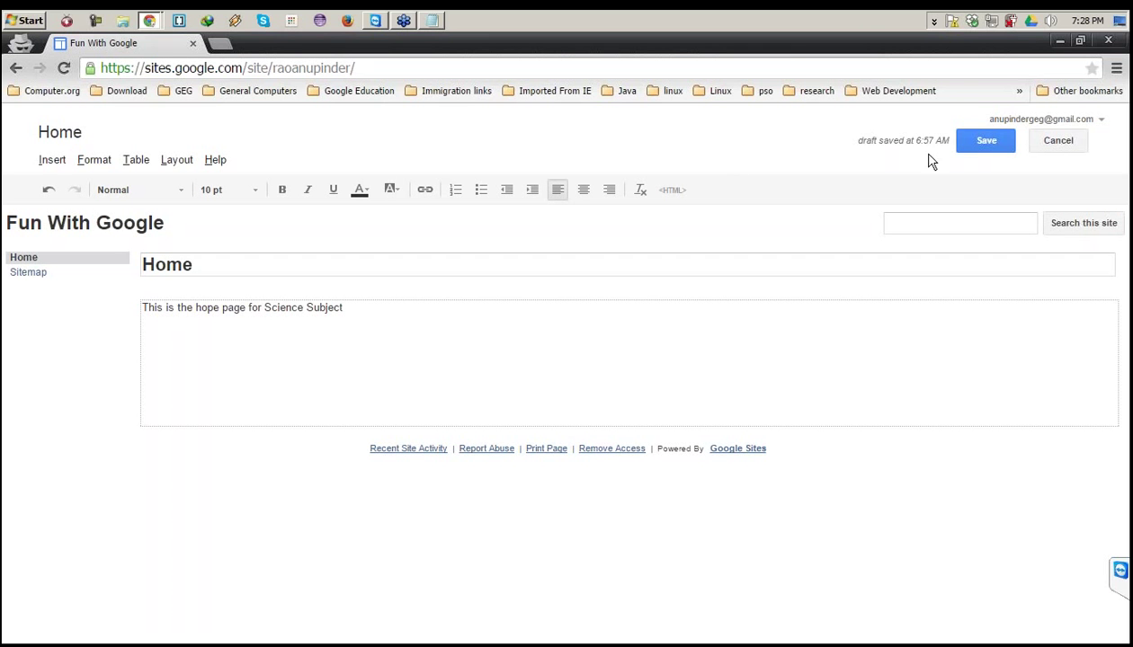
left_click(983, 139)
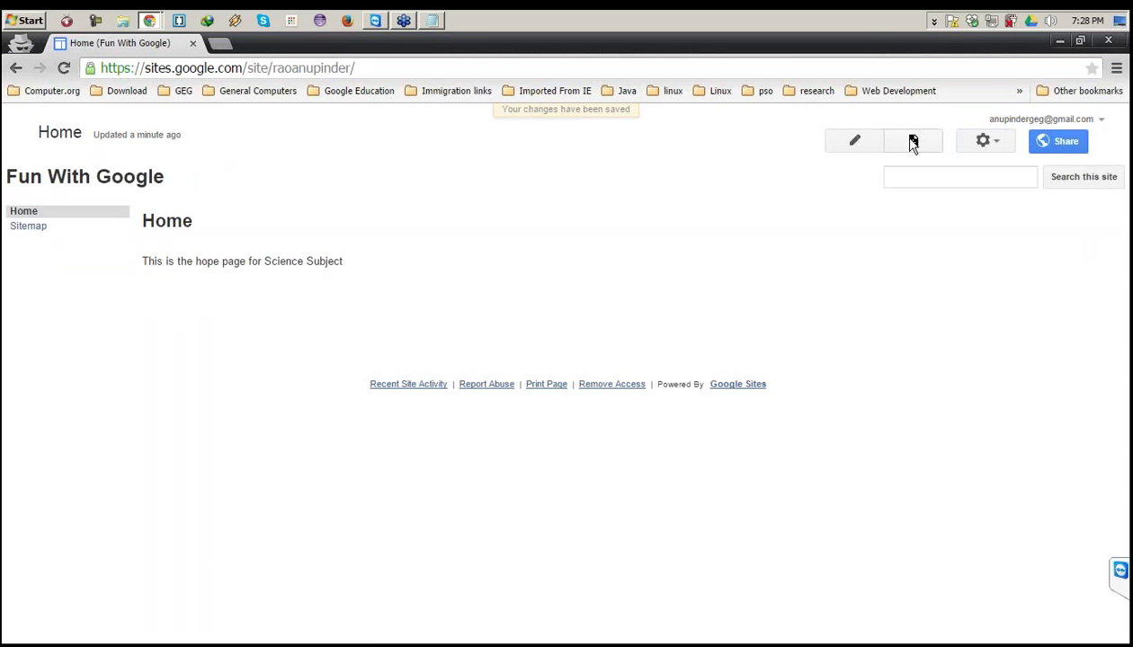
Start a new page named 'Science Subject Page' using the Web Page template.
left_click(911, 143)
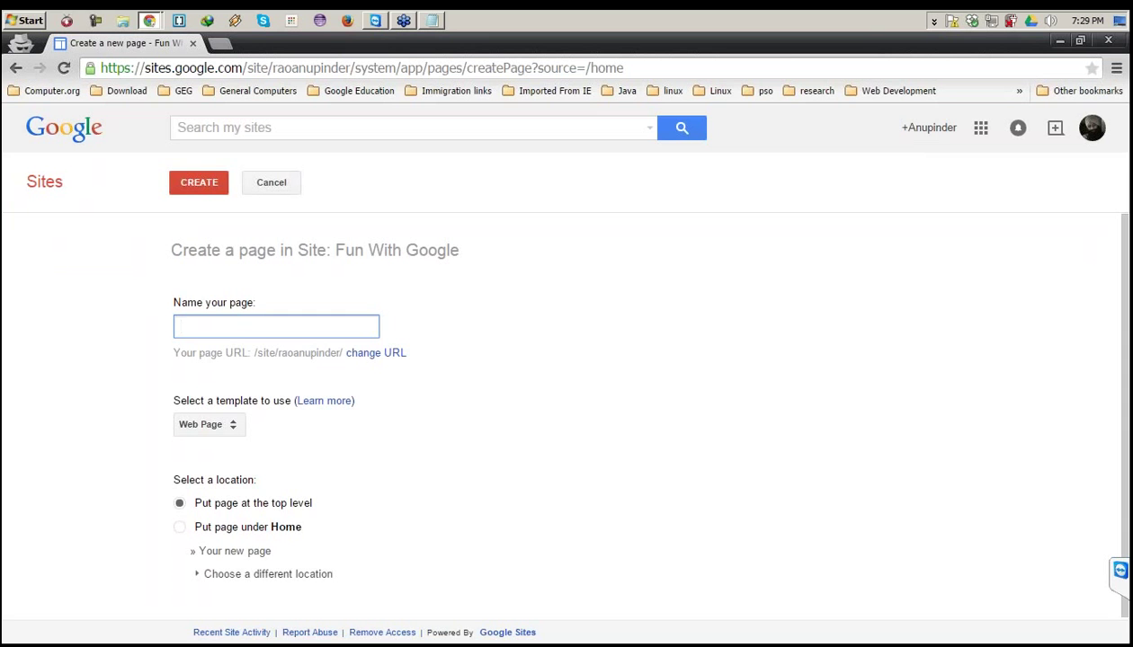
type("Science ")
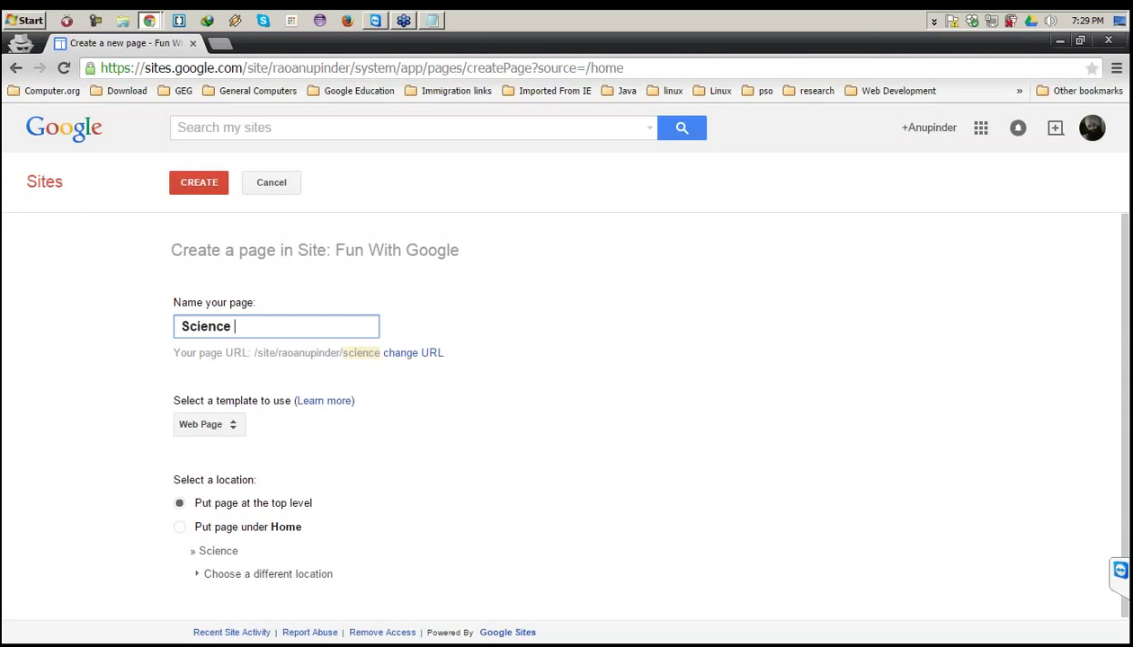
type("Subject")
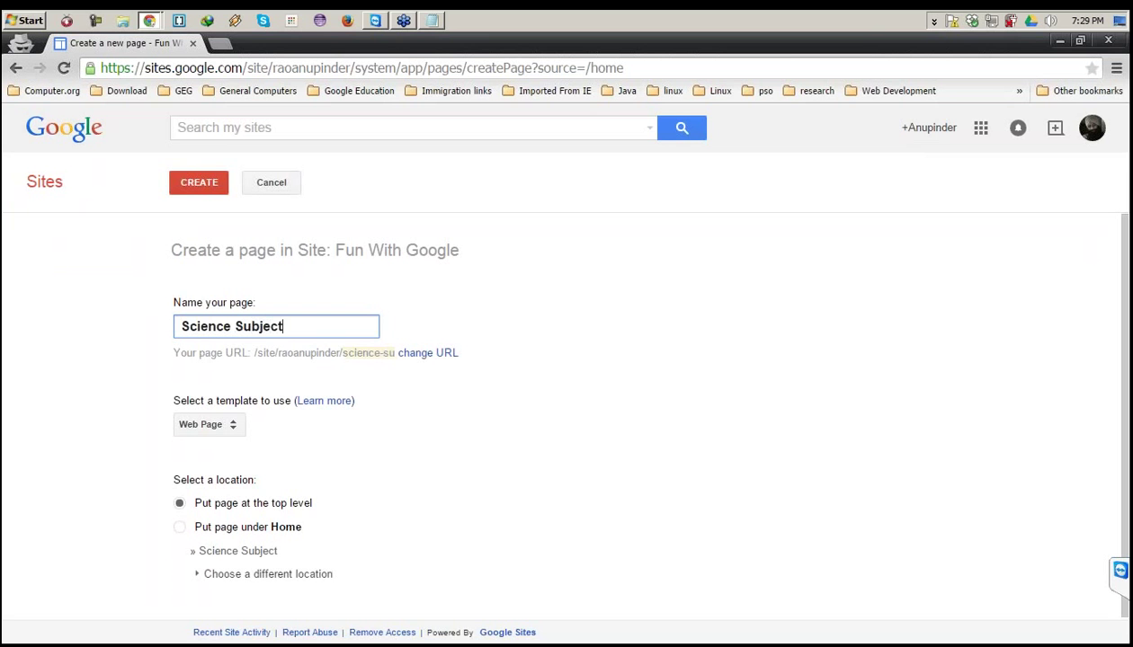
type(" Page")
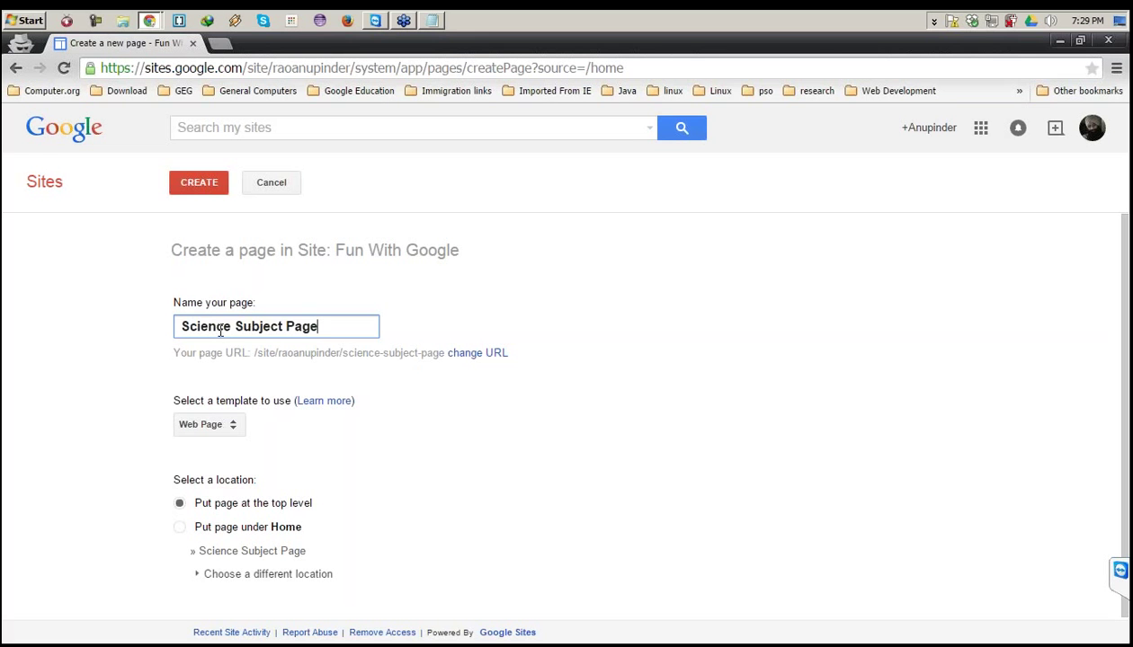
left_click_drag(216, 327, 286, 327)
left_click(329, 326)
left_click_drag(206, 400, 263, 402)
left_click(269, 401)
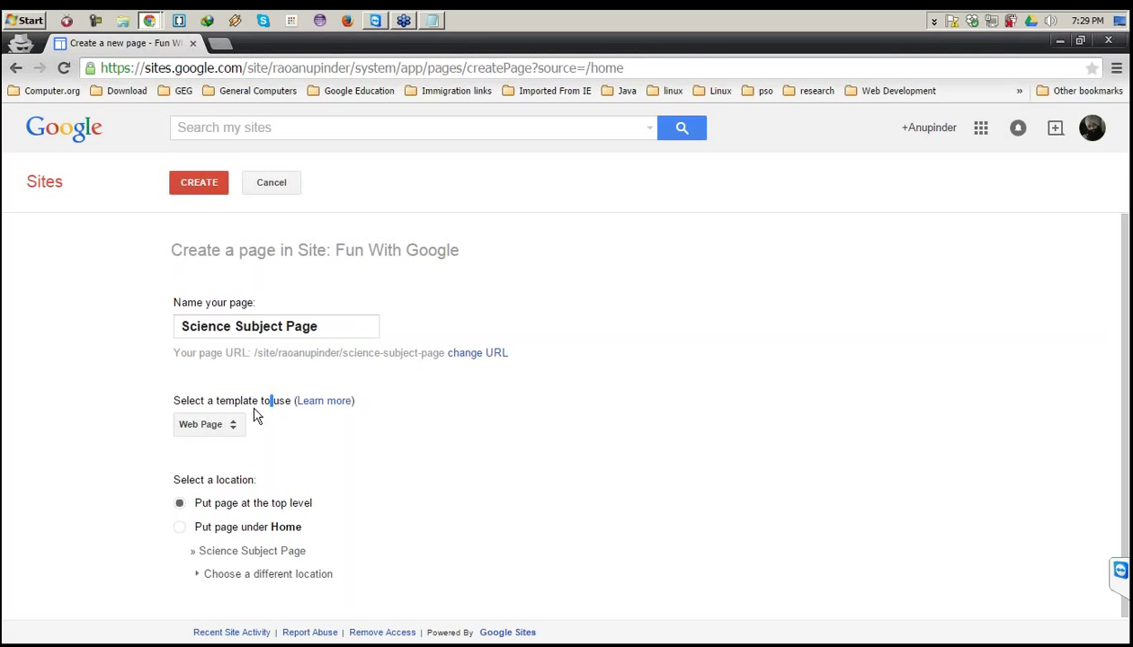
left_click(230, 430)
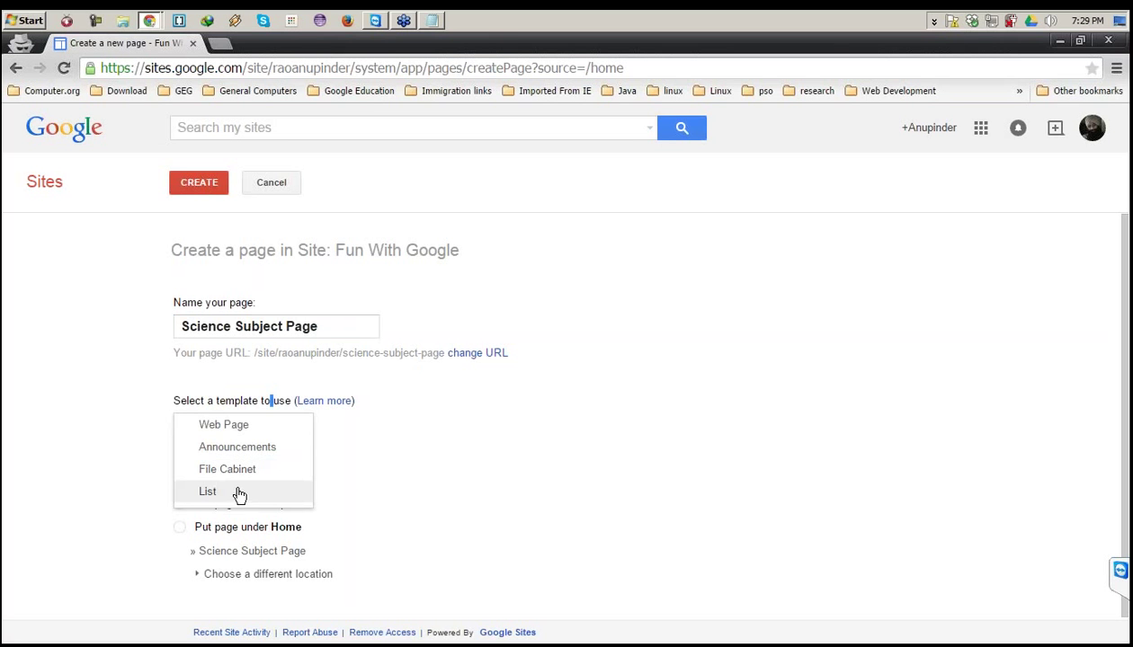
left_click(235, 433)
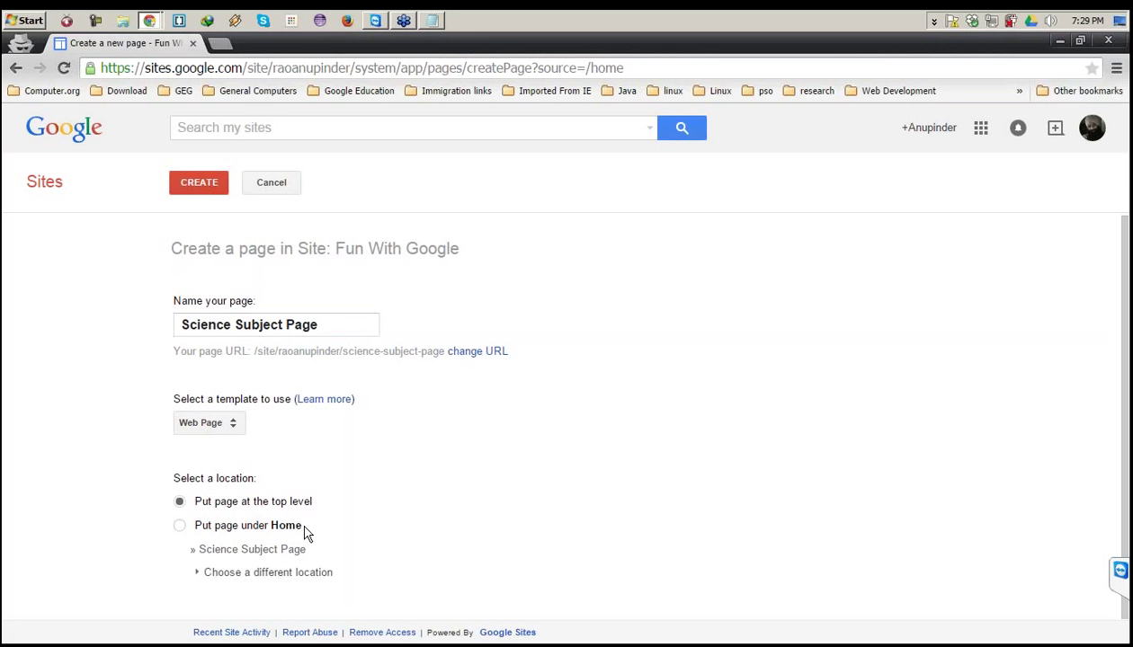
Check the site's Home in a new tab, then create the page at the top level.
left_click(350, 67)
left_click(350, 67)
left_click_drag(354, 67, 7, 51)
key("ctrl+c")
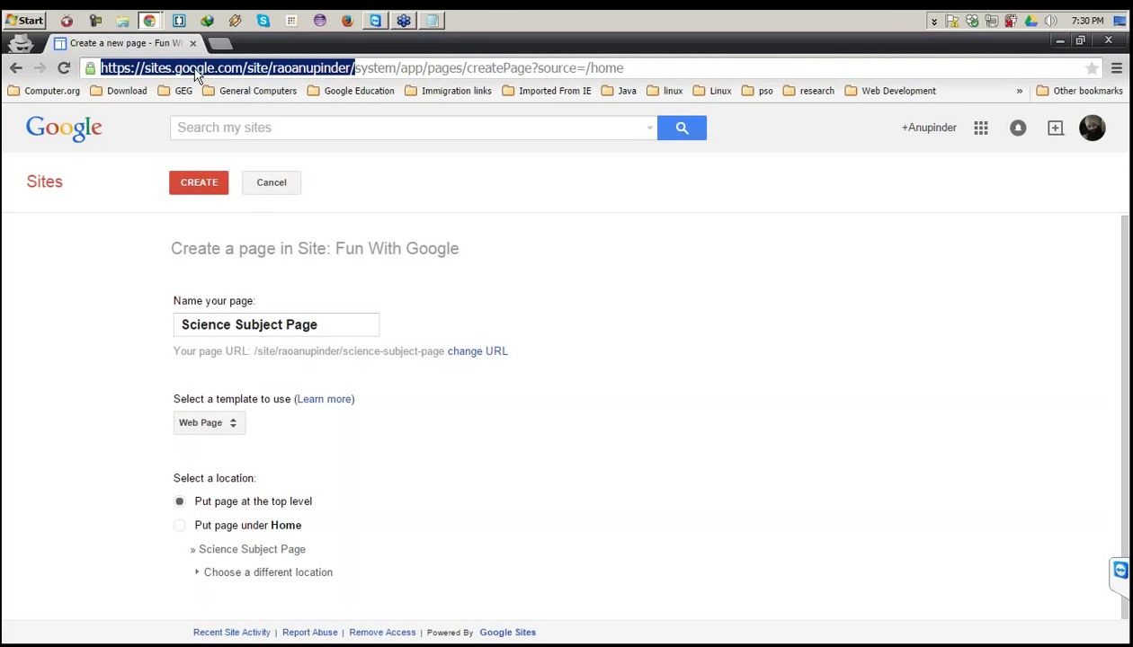
left_click(218, 42)
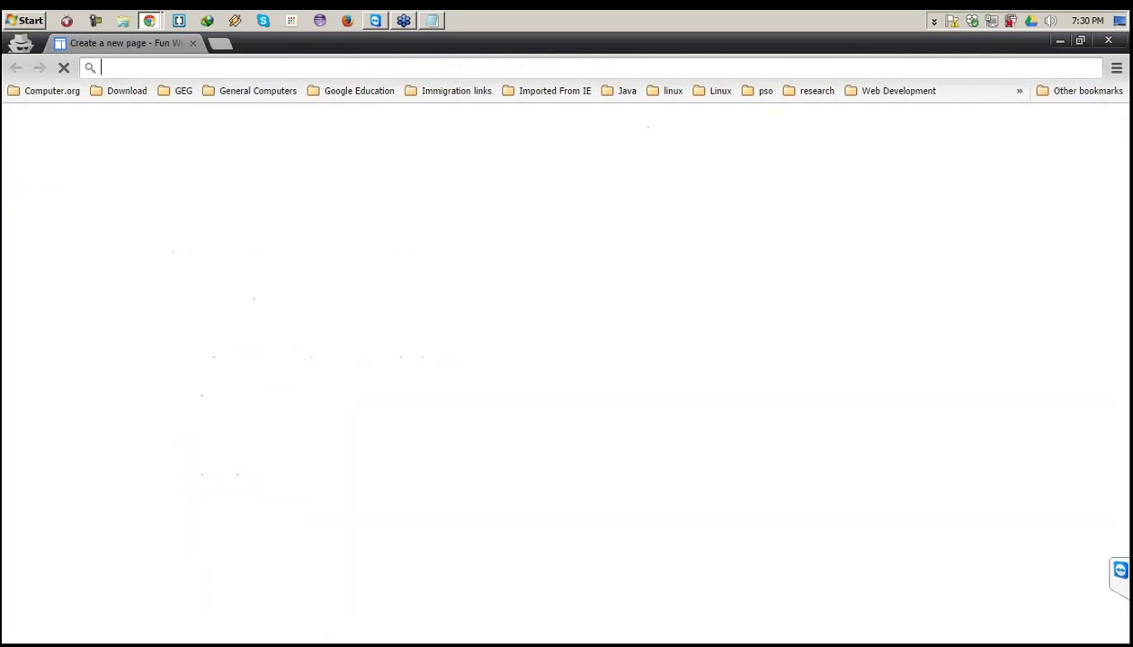
key("ctrl+v")
key("Return")
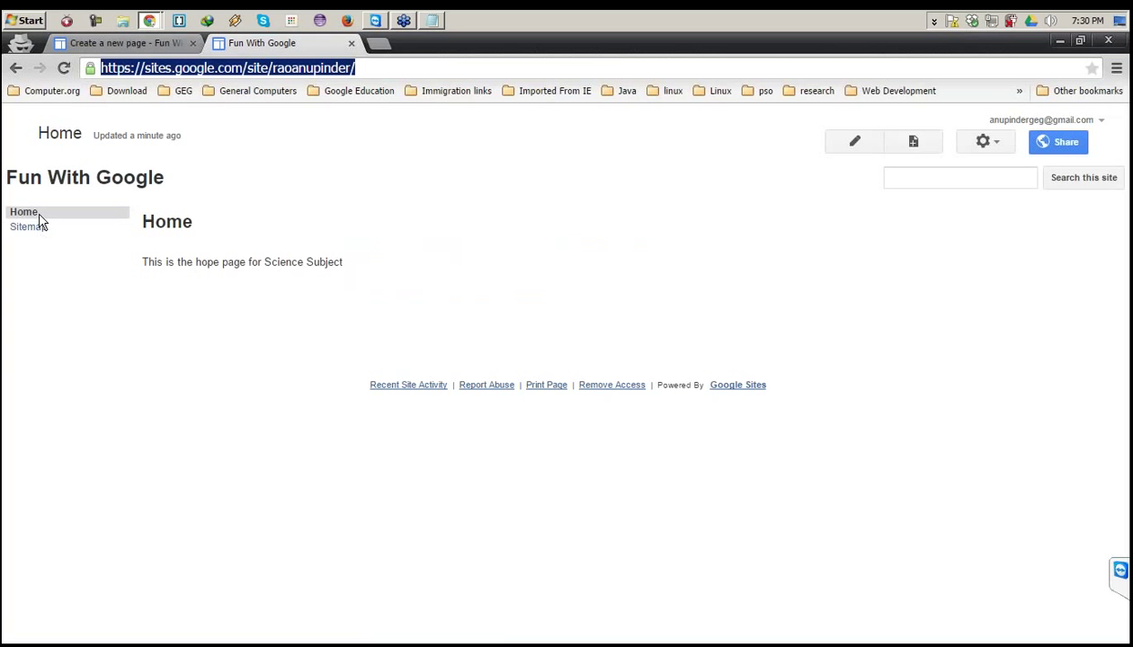
left_click(88, 41)
left_click(181, 524)
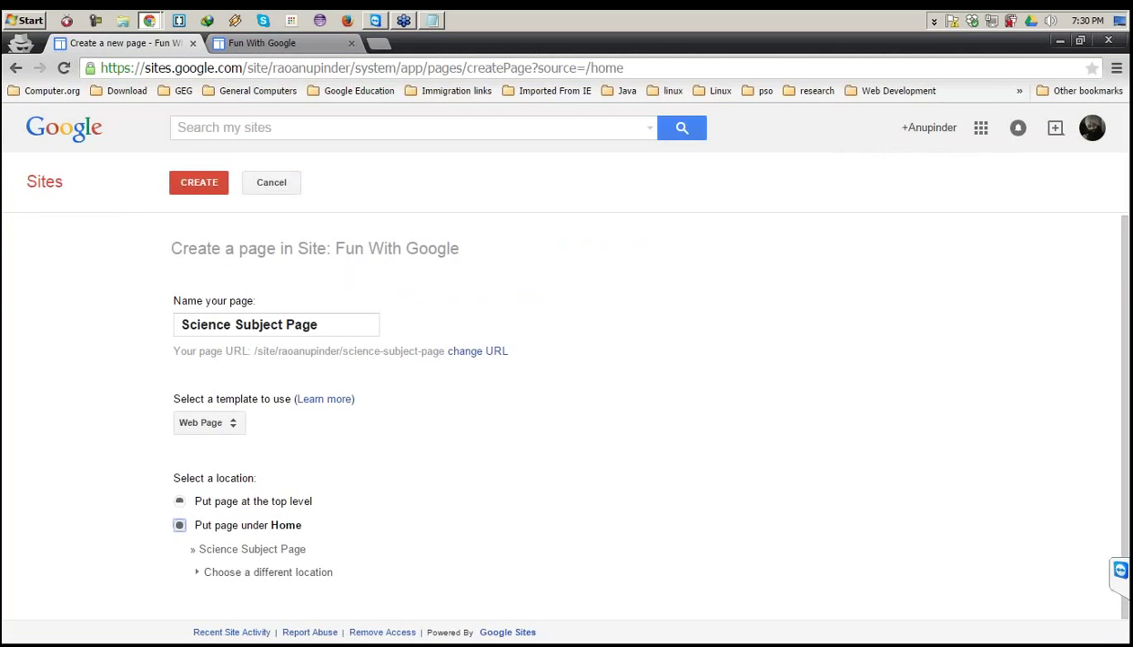
left_click(286, 44)
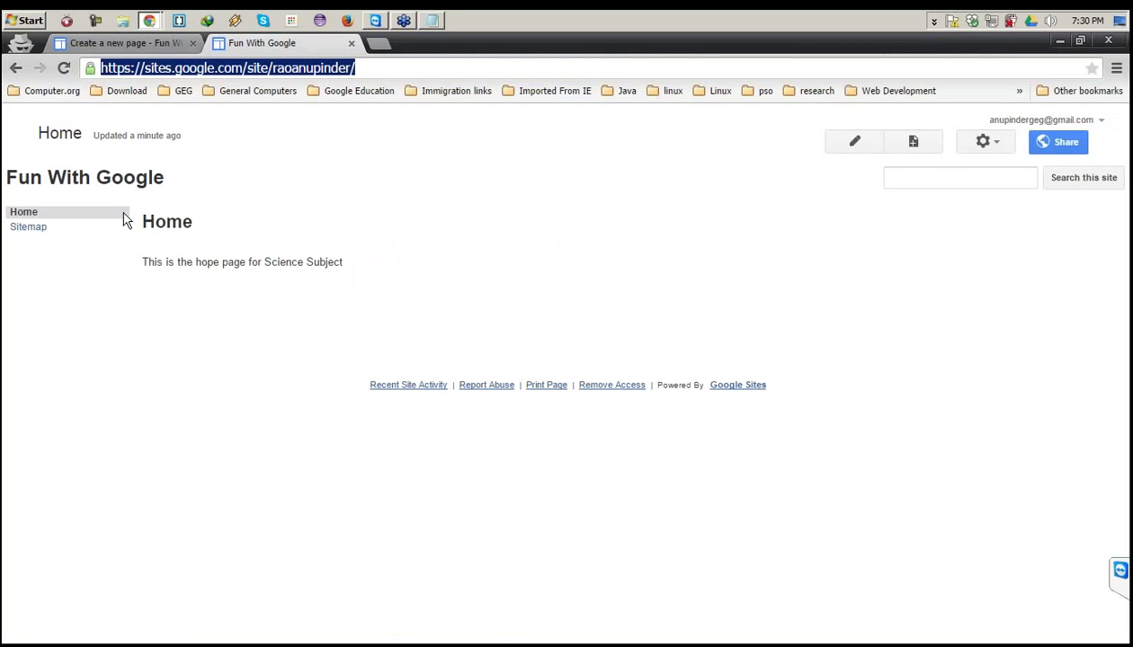
left_click(133, 45)
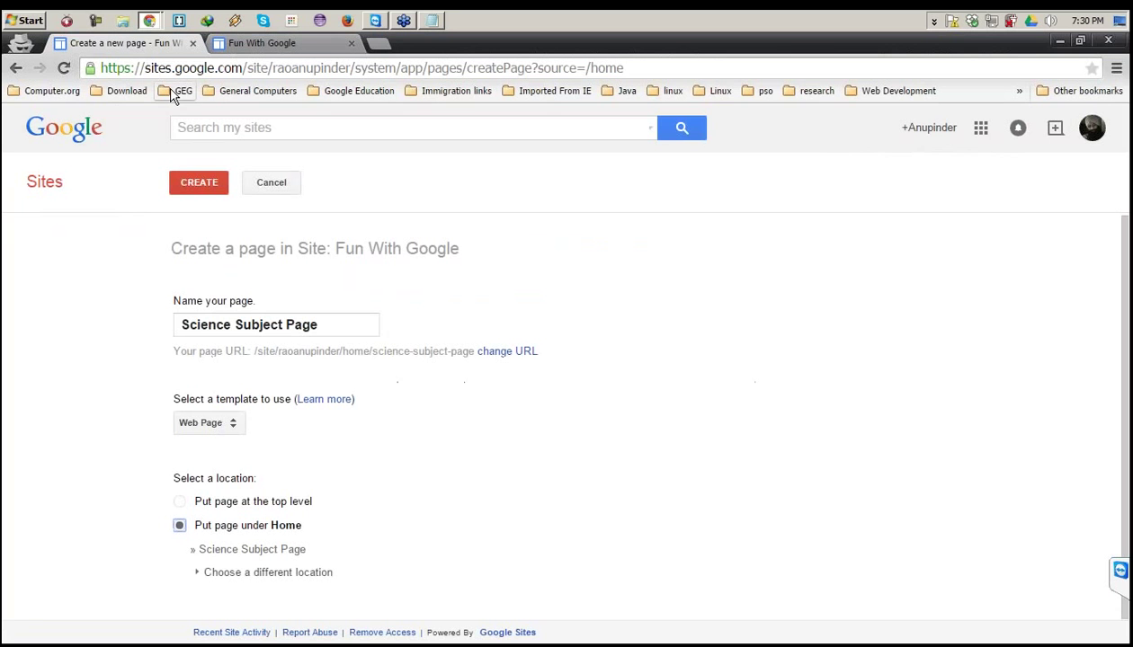
left_click(180, 503)
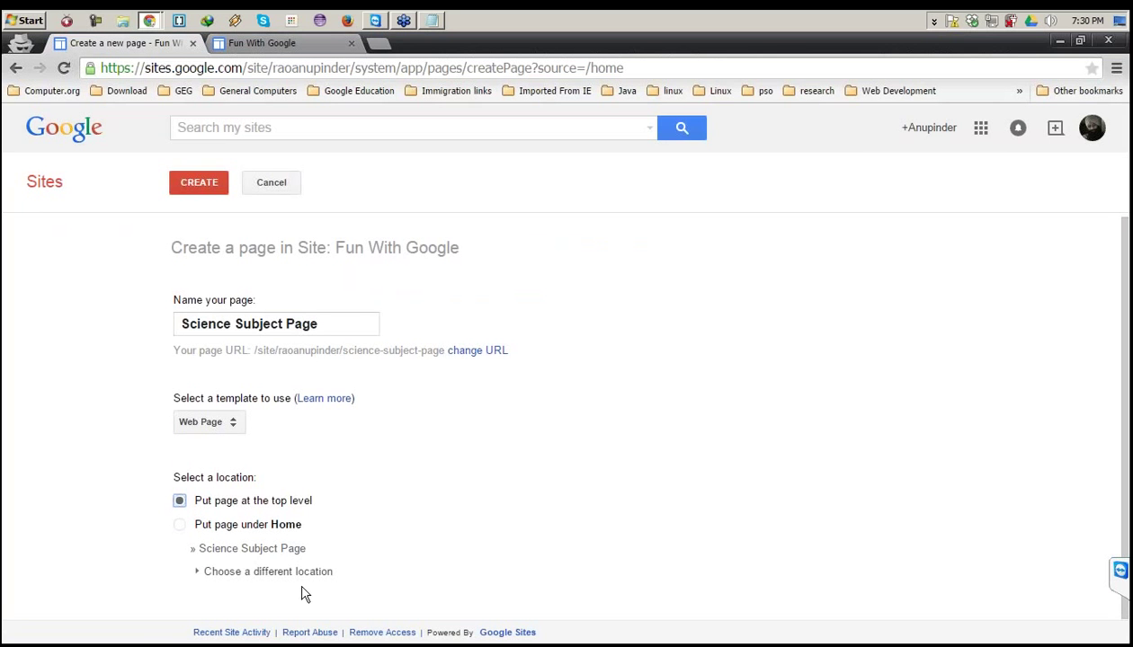
left_click(216, 189)
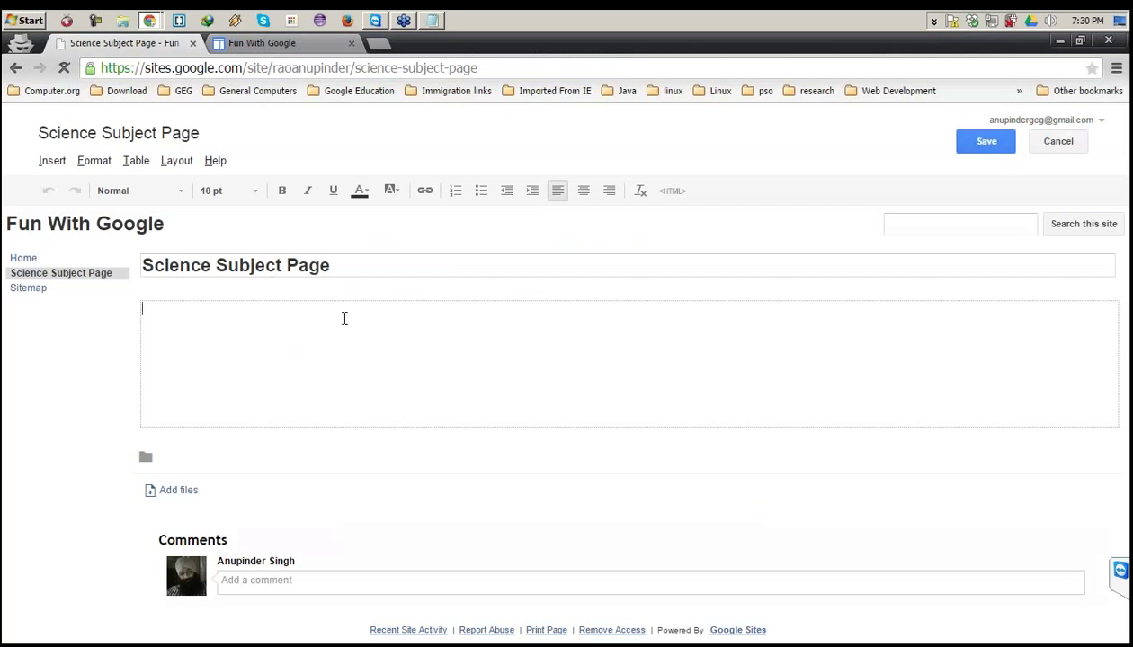
Type the intro 'This page will be used to share the content related to Science Subject'.
type("This page will ")
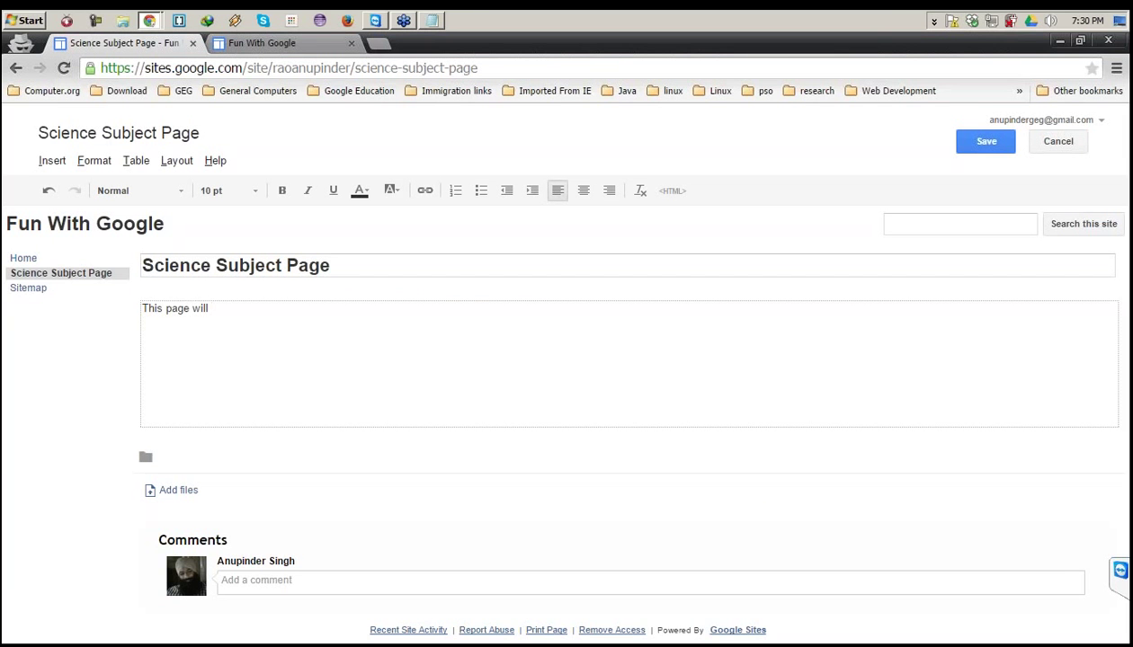
type("containg")
key("BackSpace")
key("BackSpace")
key("BackSpace")
key("BackSpace")
key("BackSpace")
key("BackSpace")
key("BackSpace")
key("BackSpace")
key("BackSpace")
type("be used to share the conet")
key("BackSpace")
key("BackSpace")
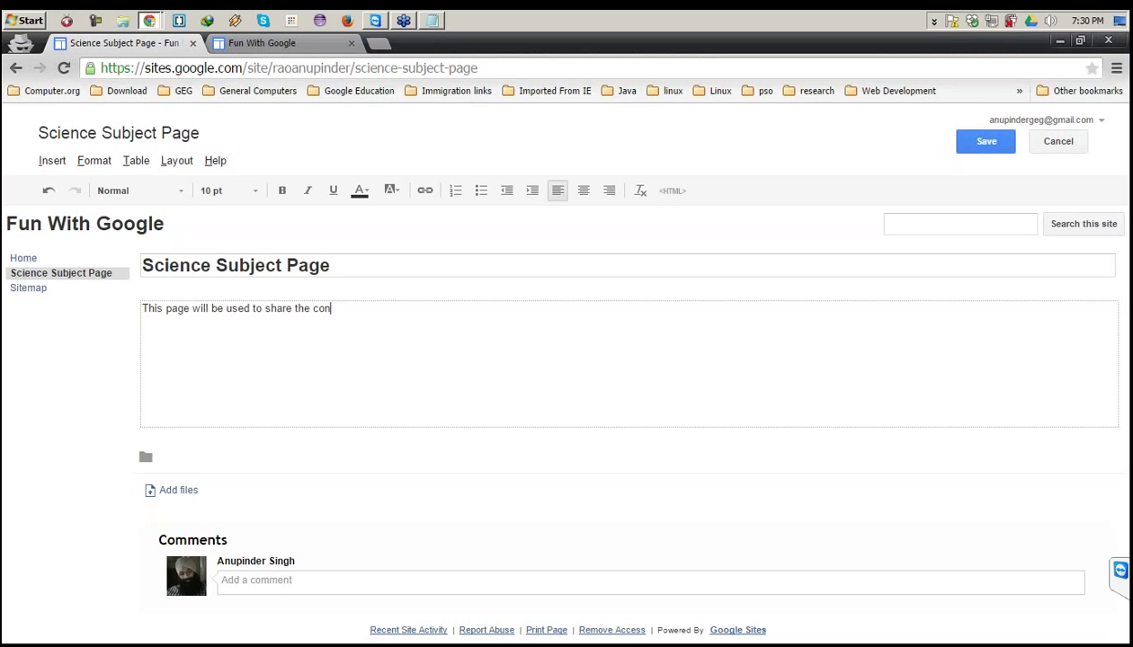
type("tnet")
key("BackSpace")
key("BackSpace")
key("BackSpace")
key("BackSpace")
key("BackSpace")
type("tent related to Scien")
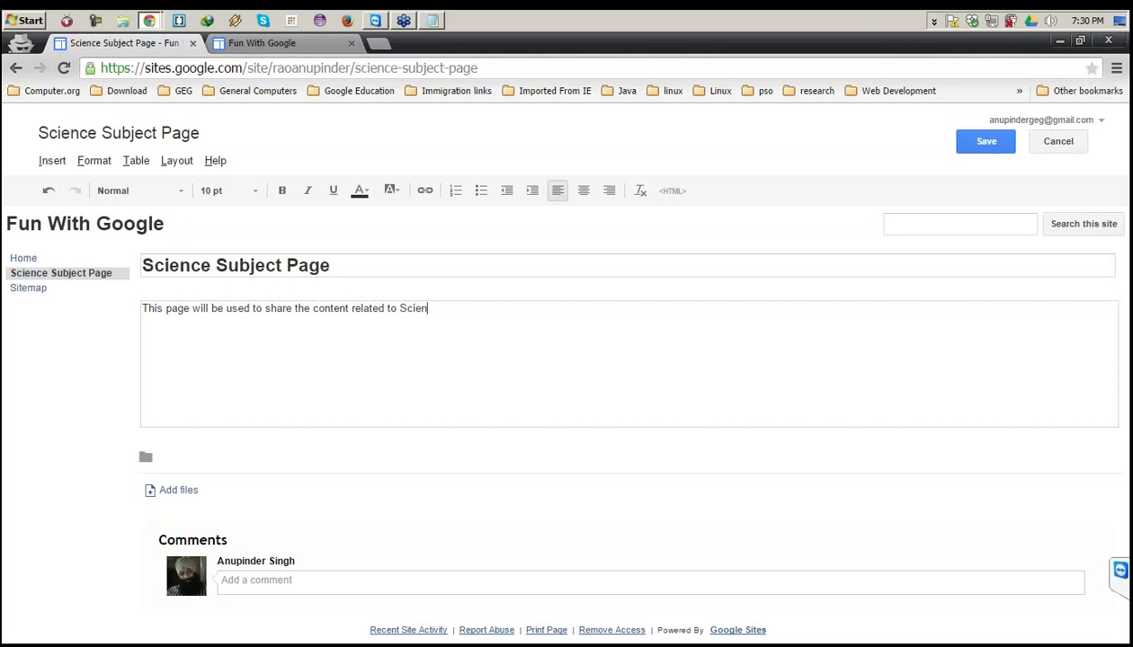
type("ce Subjecgt")
key("BackSpace")
key("BackSpace")
type("t")
Add the lines Author:, Date of Publishing: and Topics below the intro.
key("Return")
type("Aut")
key("BackSpace")
key("BackSpace")
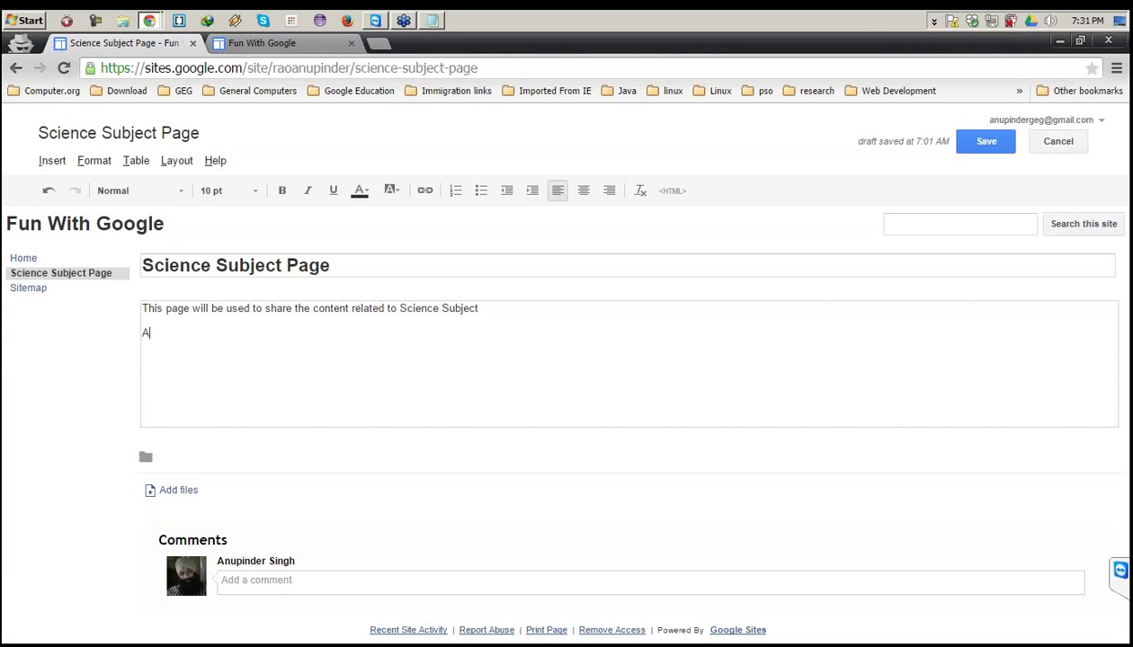
type("uthoer")
key("BackSpace")
key("BackSpace")
type("r:")
key("Return")
type("Date of Publish")
type("ing")
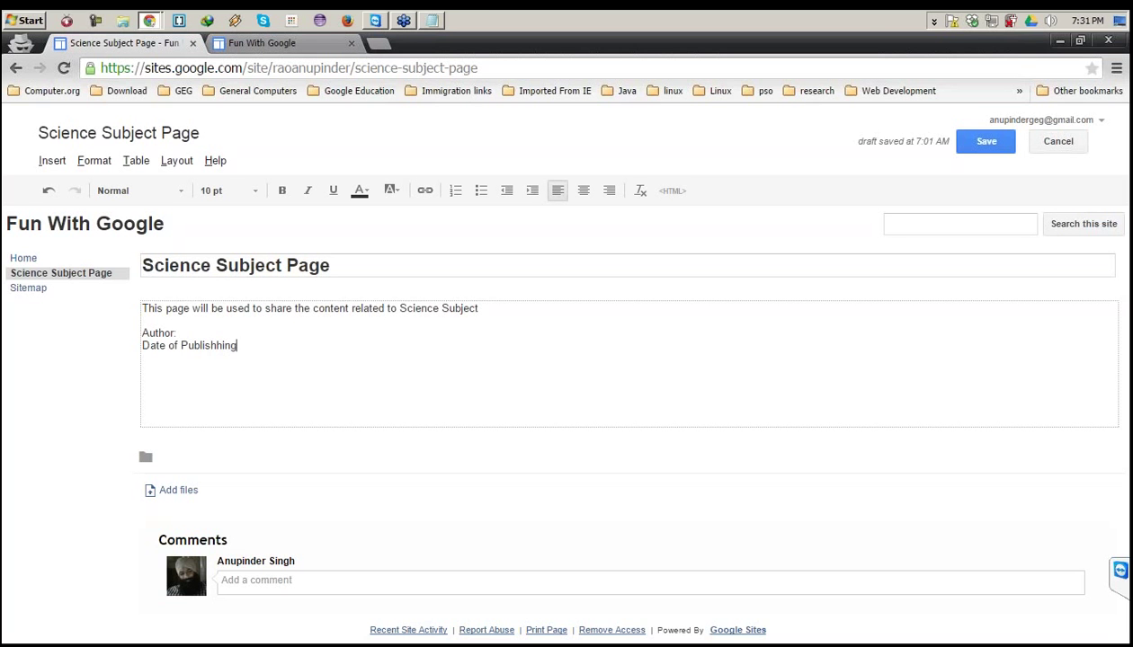
key("BackSpace")
key("BackSpace")
key("BackSpace")
type("ing:")
key("Return")
type("Topics")
Turn the line under Topics into a bullet reading 'Periodic Table'.
left_click(481, 190)
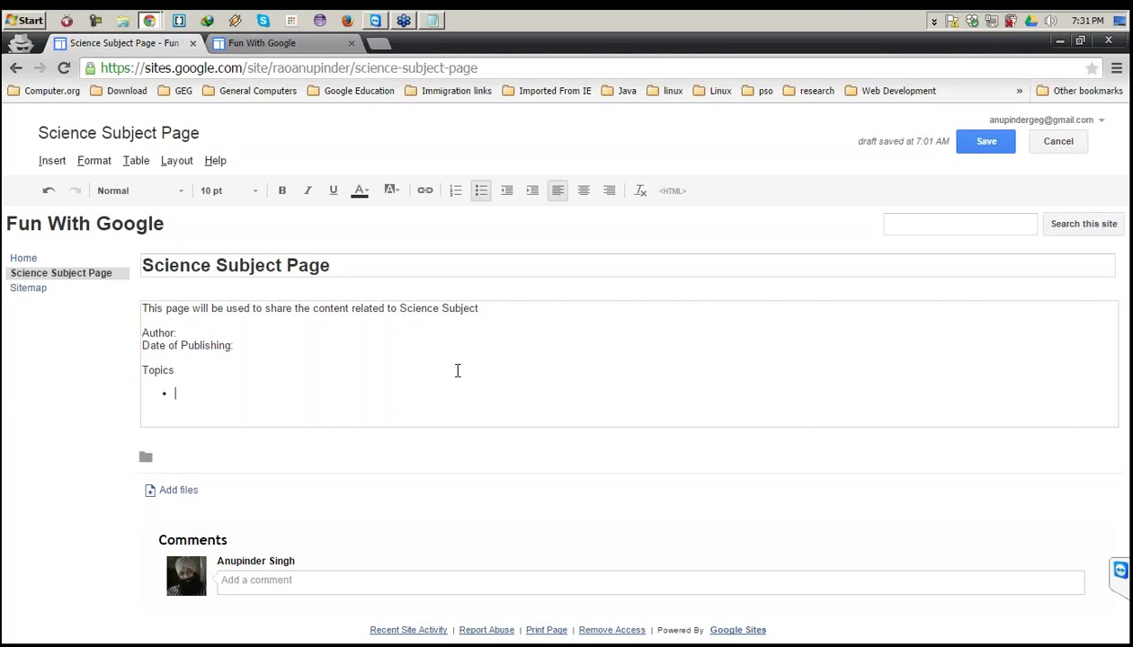
type("Ch")
key("BackSpace")
key("BackSpace")
type("Checon")
key("BackSpace")
key("BackSpace")
key("BackSpace")
key("BackSpace")
key("BackSpace")
key("BackSpace")
type("Periodic Table")
key("Return")
Add bullets 'Reaction of sodium with water' and 'global warming'.
type("reactu")
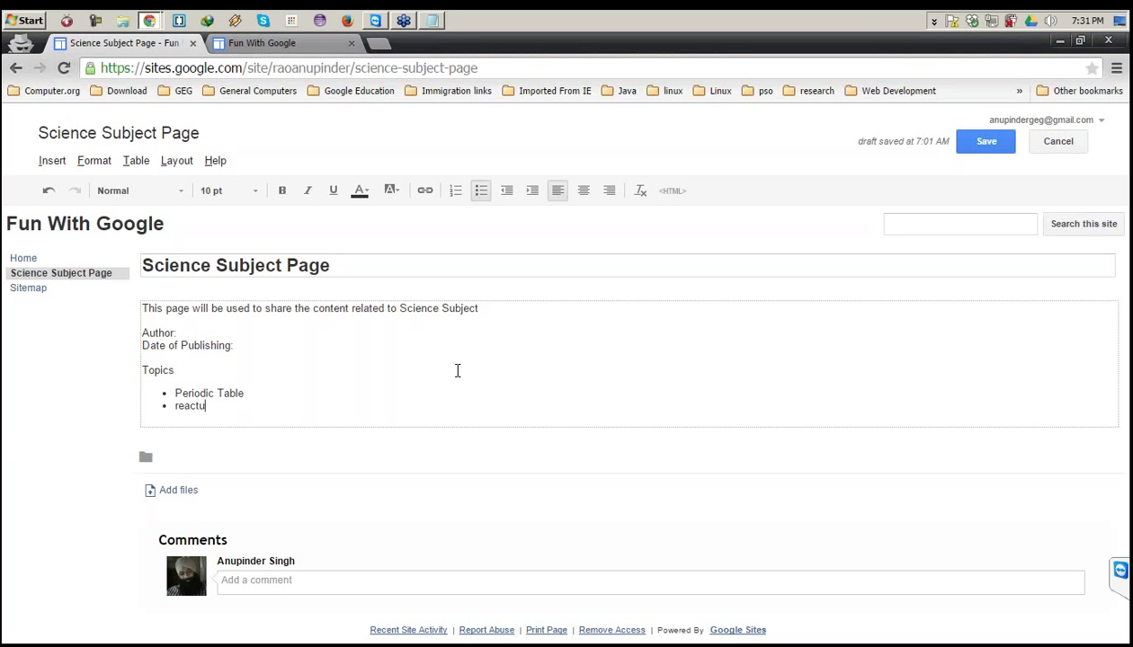
key("BackSpace")
key("BackSpace")
key("BackSpace")
key("BackSpace")
type("Reactiono")
key("BackSpace")
type("of sodium with water")
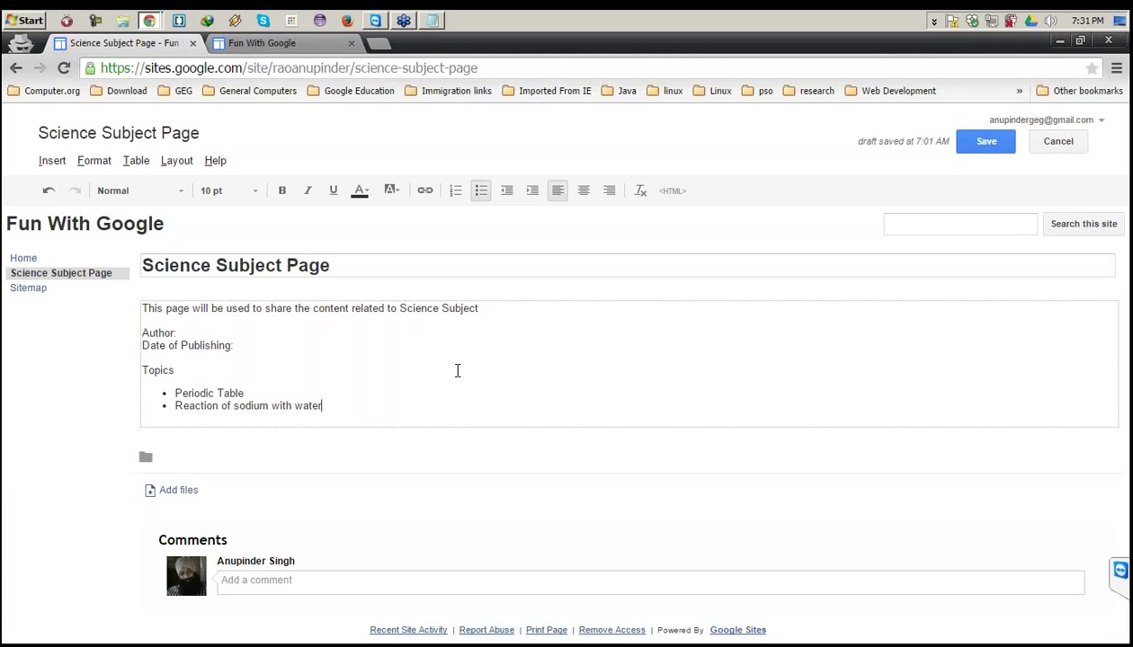
key("Return")
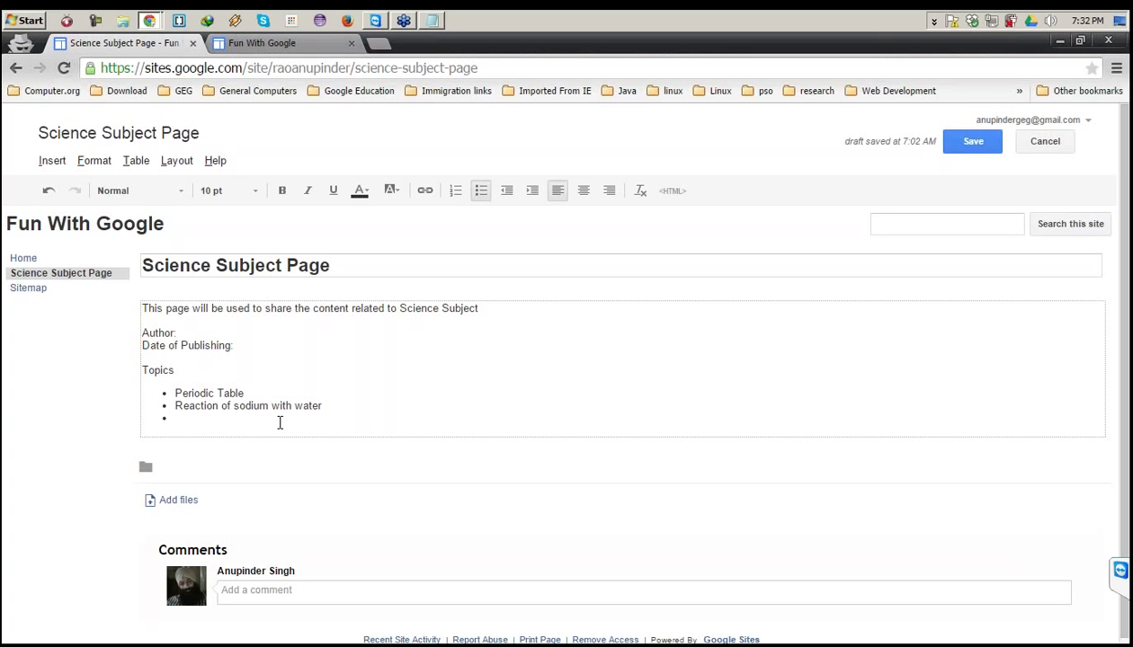
type("global warmign")
key("BackSpace")
key("BackSpace")
type("ng")
Tidy the topic items, adding a period after the sodium reaction item.
left_click(341, 405)
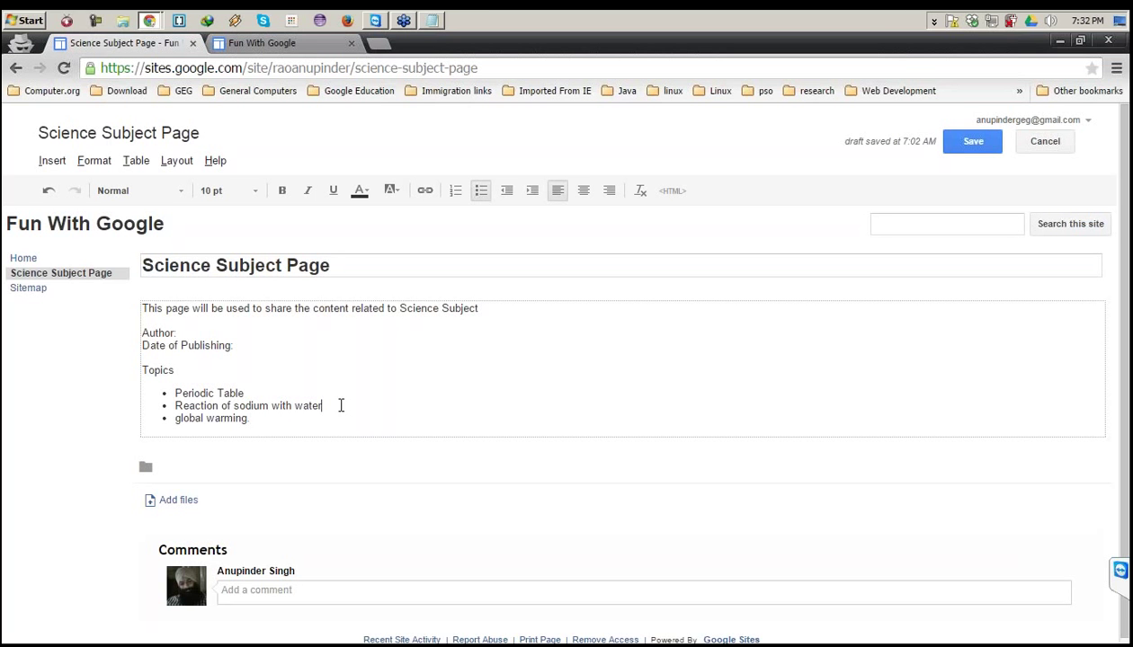
type(".")
left_click(255, 392)
left_click(212, 403)
left_click_drag(205, 419, 232, 418)
left_click(232, 418)
left_click(293, 432)
Set the headings and topic list to 16 pt.
left_click_drag(269, 428, 142, 308)
left_click(252, 191)
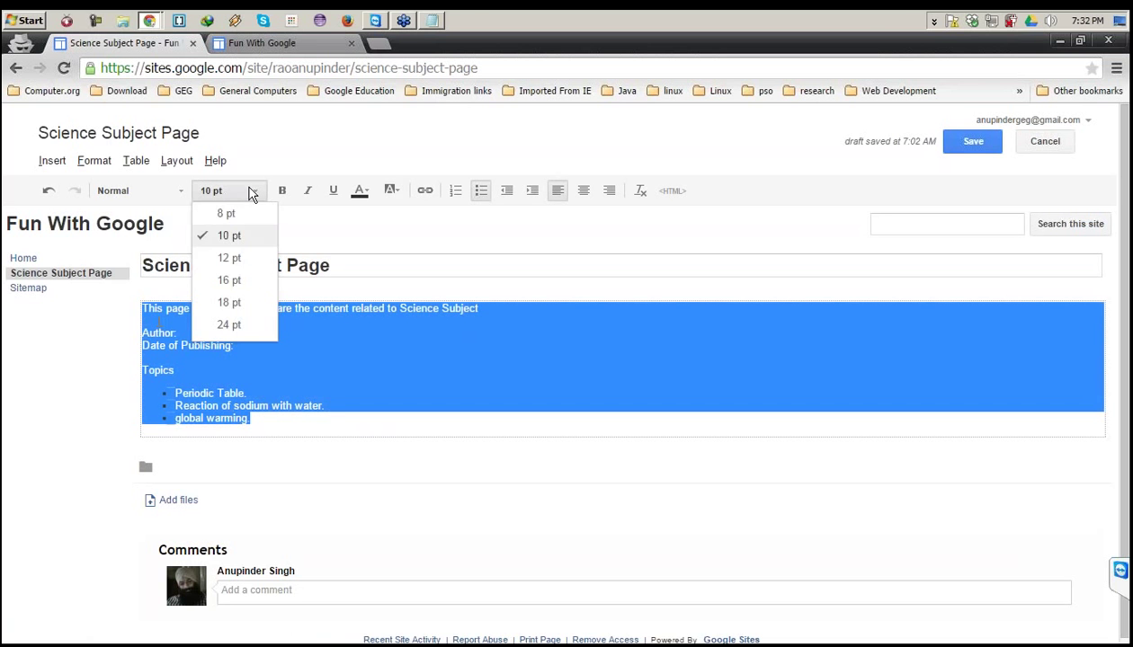
left_click(239, 281)
left_click(311, 463)
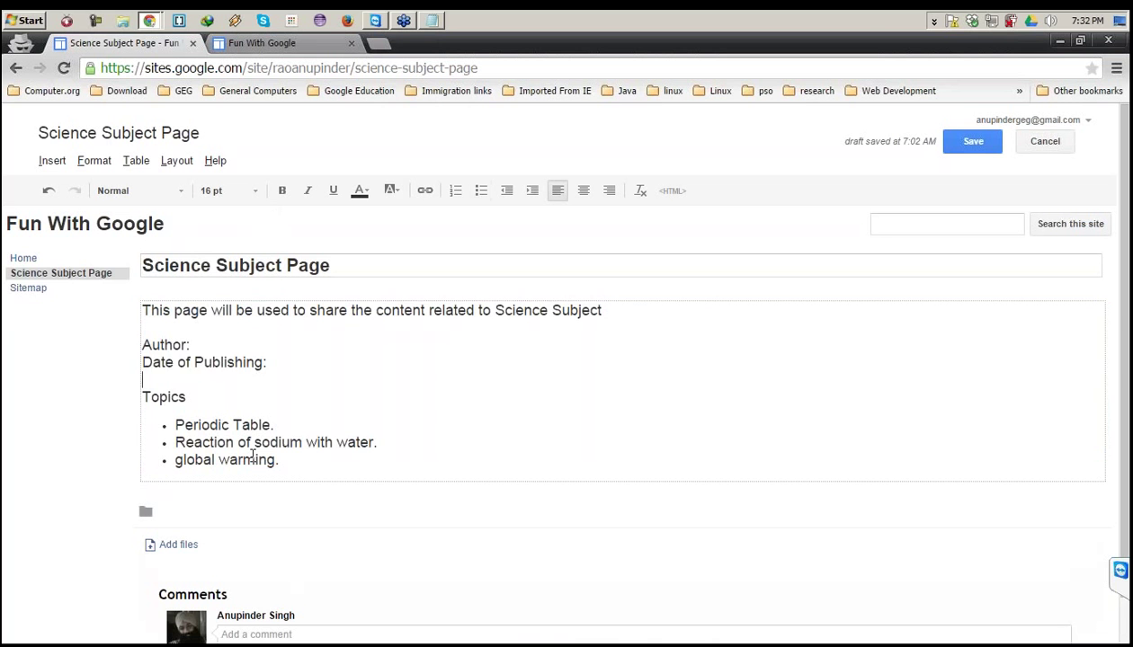
Make the Author:, Date of Publishing: and Topics headings bold.
left_click(191, 397)
left_click(44, 367, "shift")
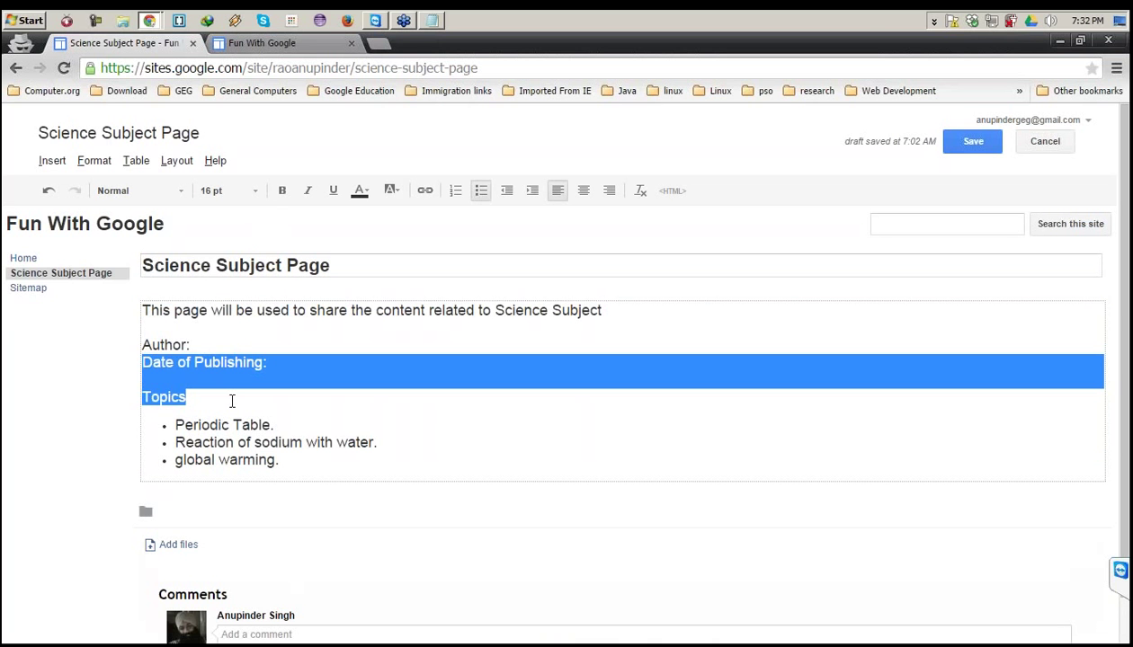
key("shift+Down")
key("shift+Up")
key("shift+Up")
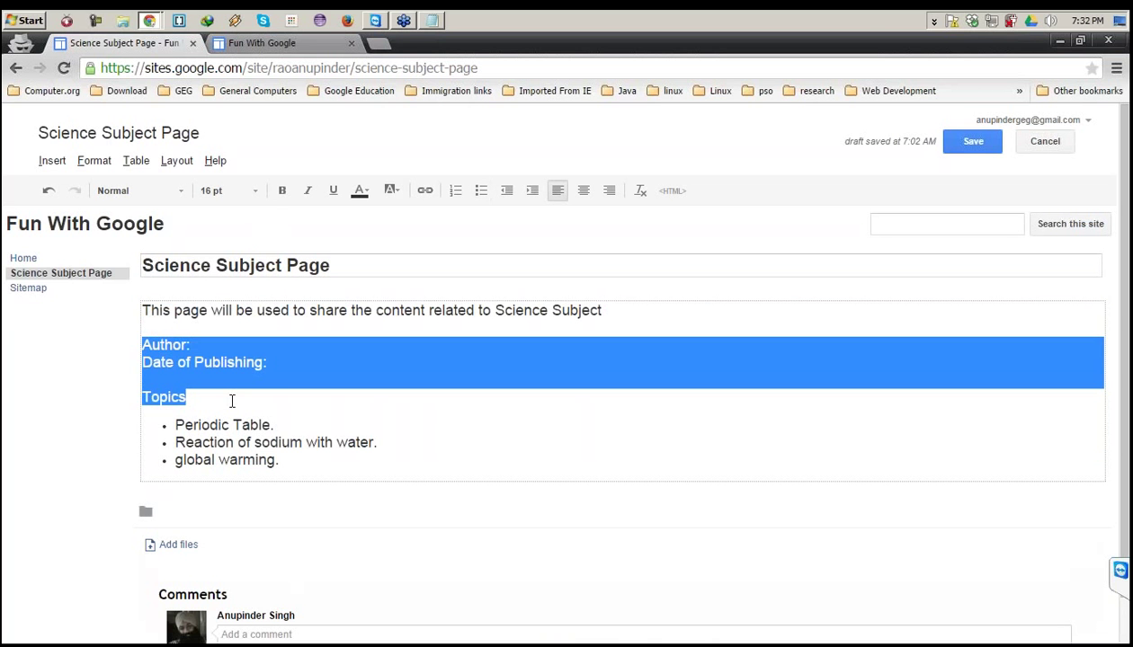
key("ctrl+b")
left_click(261, 395)
Remove a stray empty bullet and select the body text from the intro line down.
left_click(310, 463)
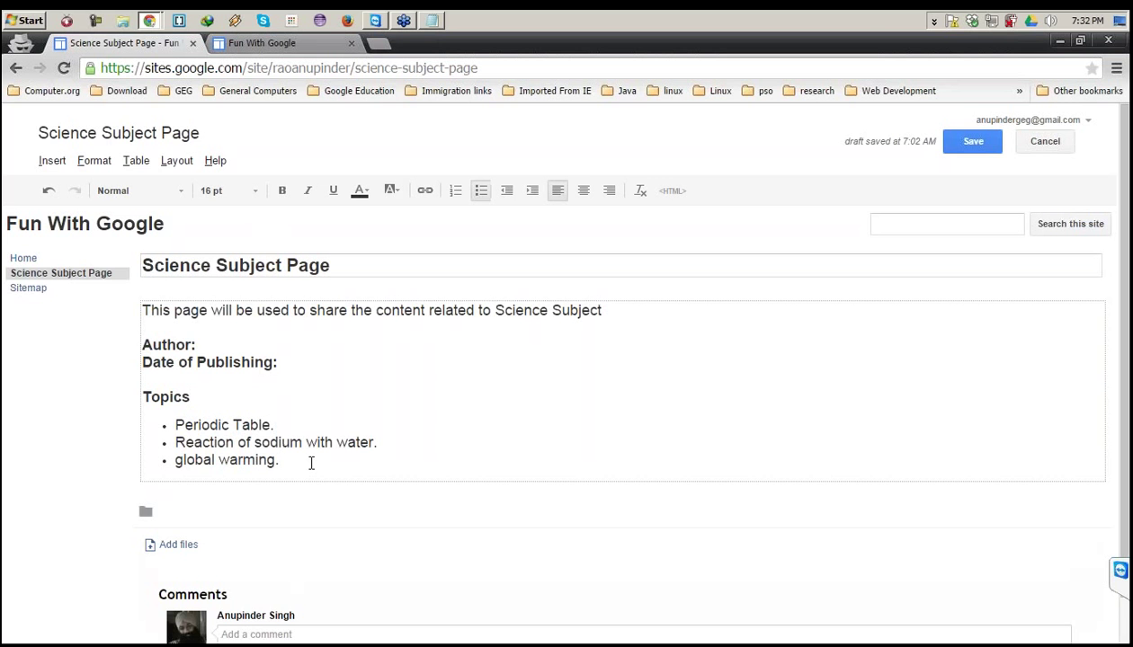
key("Return")
key("BackSpace")
scroll(357, 508, "down", 1)
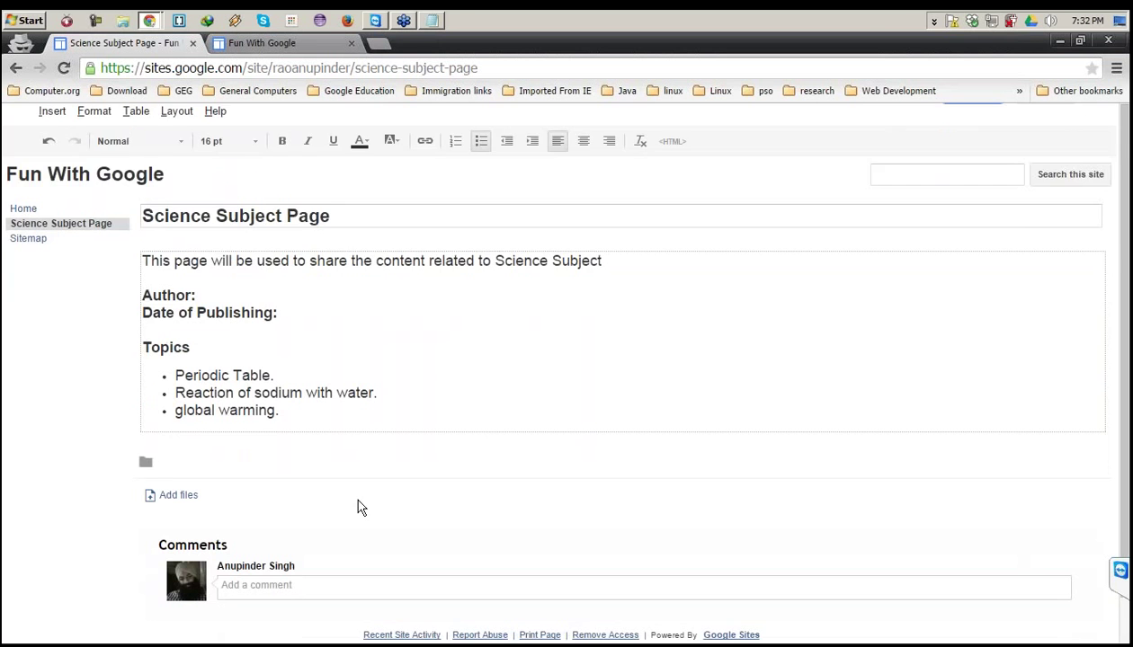
left_click_drag(182, 261, 329, 405)
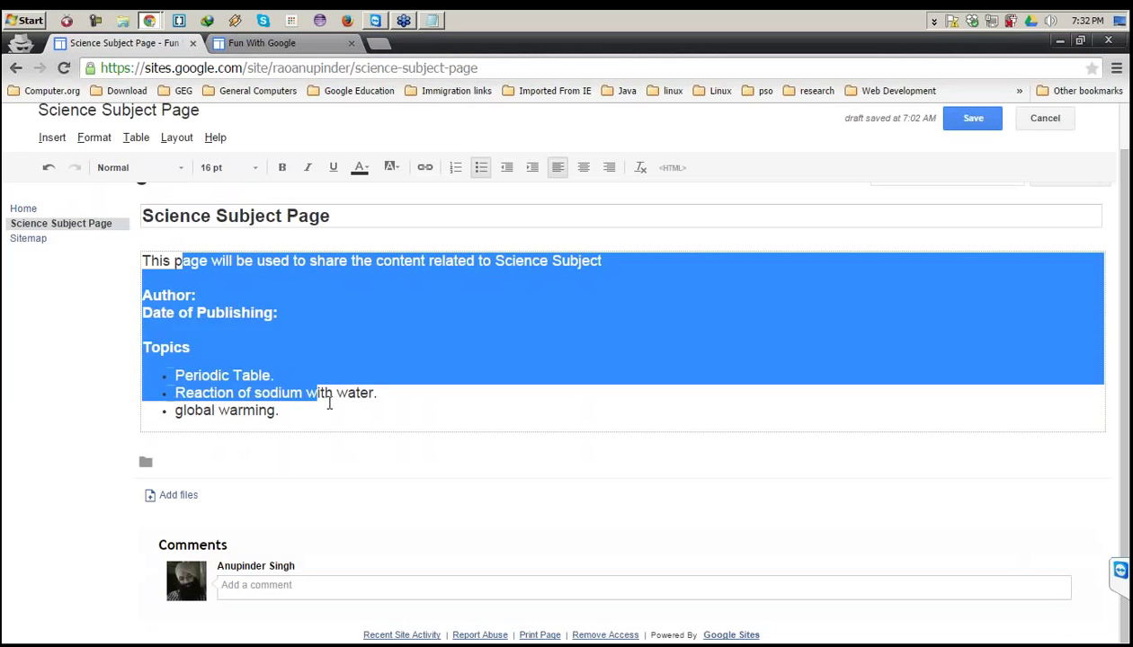
Attach building-image.jpg to the page from the Open dialog.
left_click(152, 475)
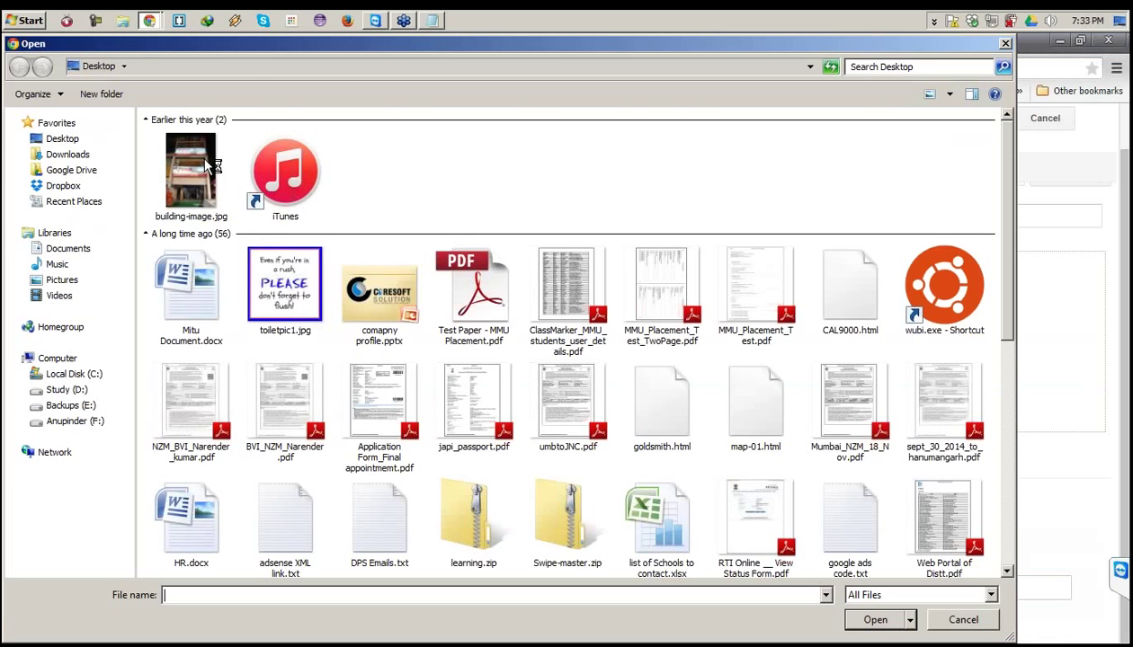
double_click(200, 162)
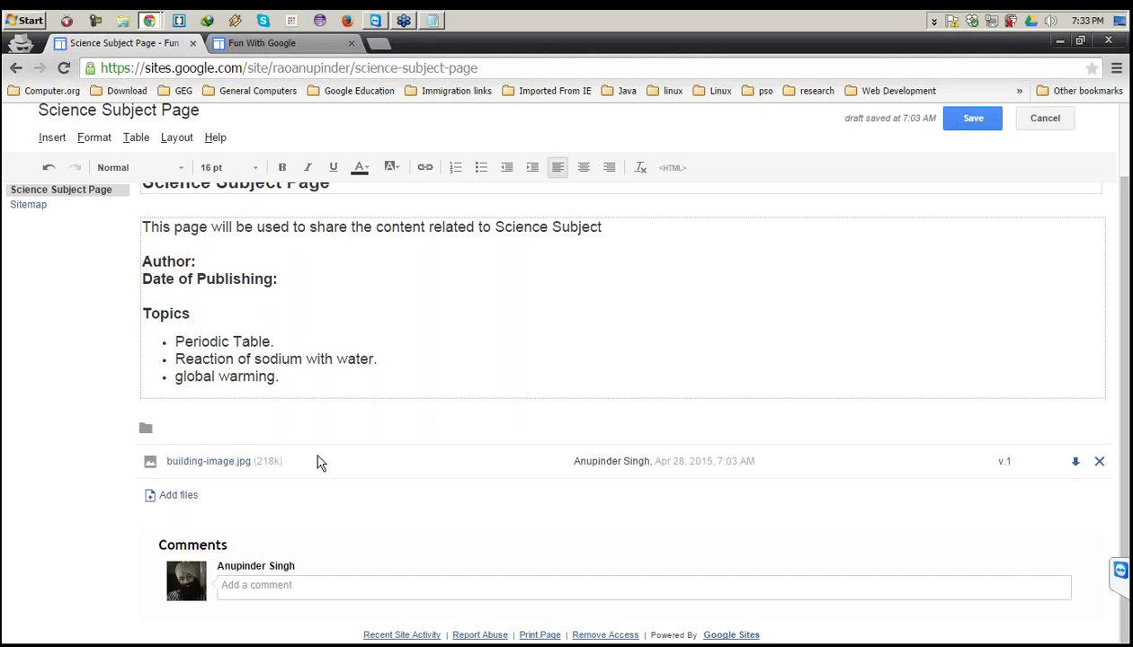
scroll(320, 463, "up", 1)
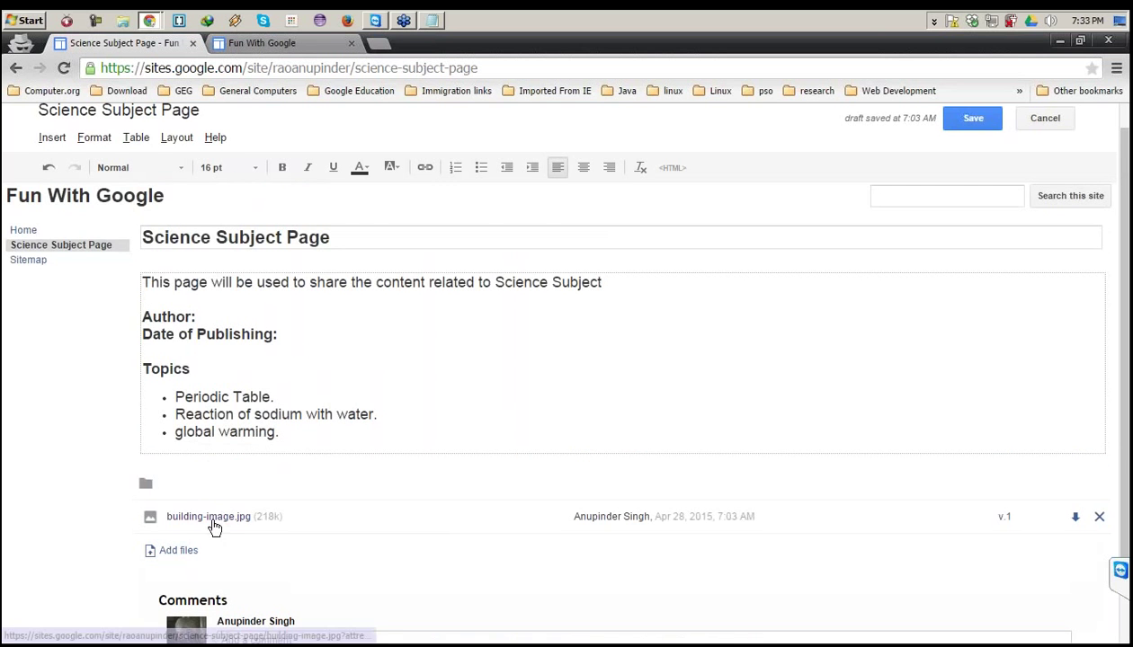
scroll(612, 515, "down", 1)
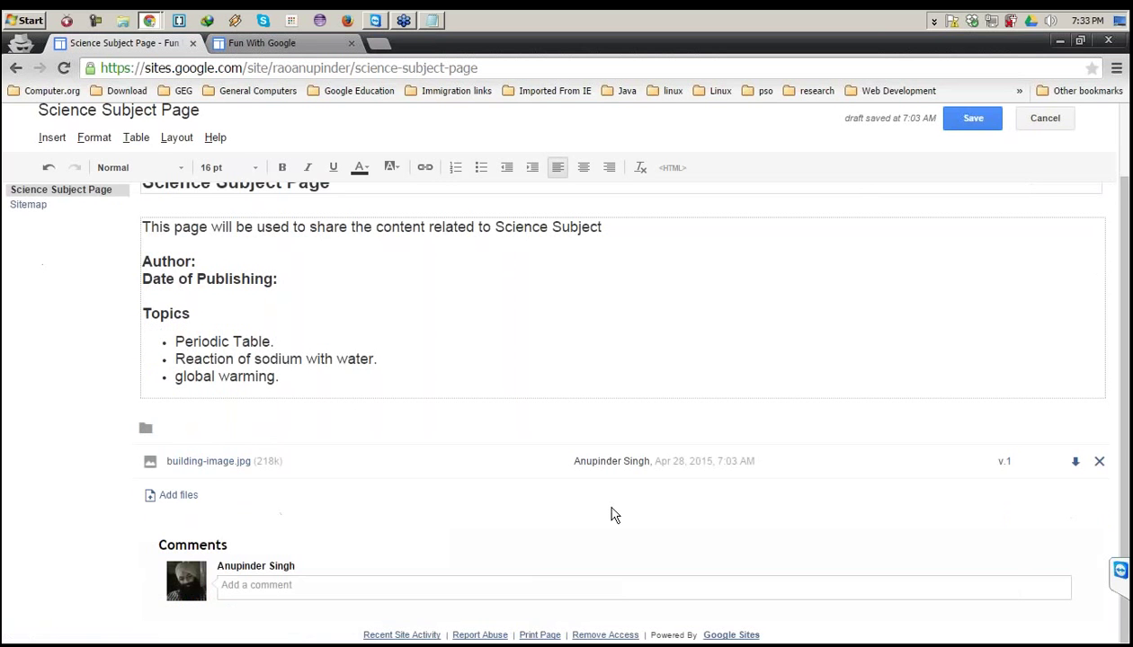
Place the cursor in the comment box below the attachment.
left_click(384, 586)
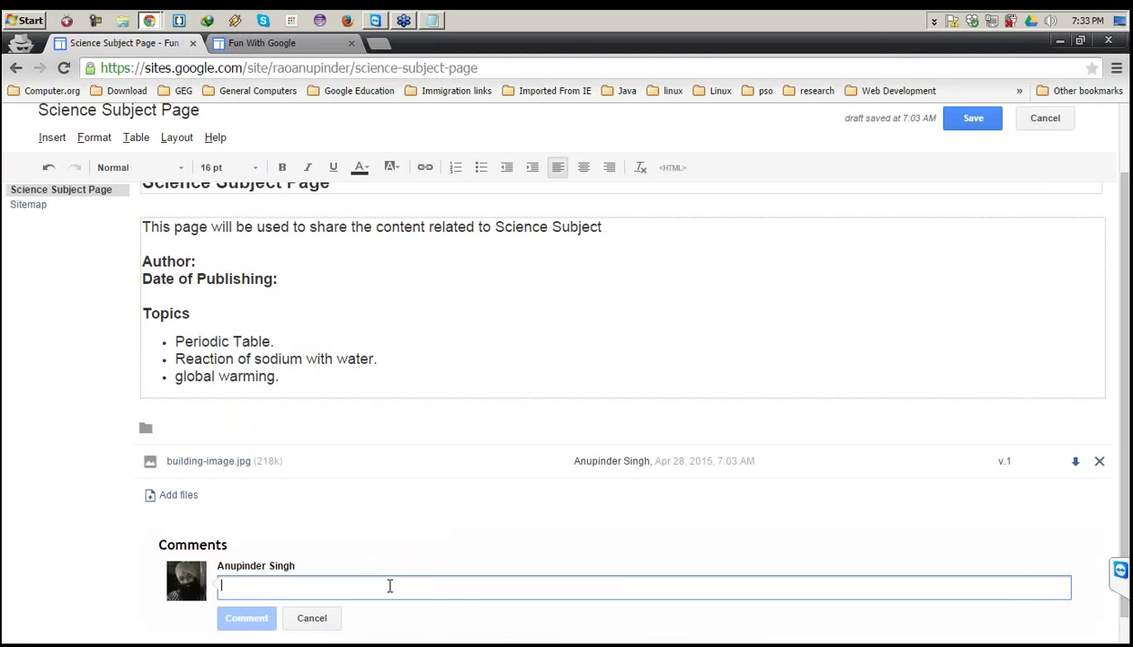
scroll(364, 552, "down", 1)
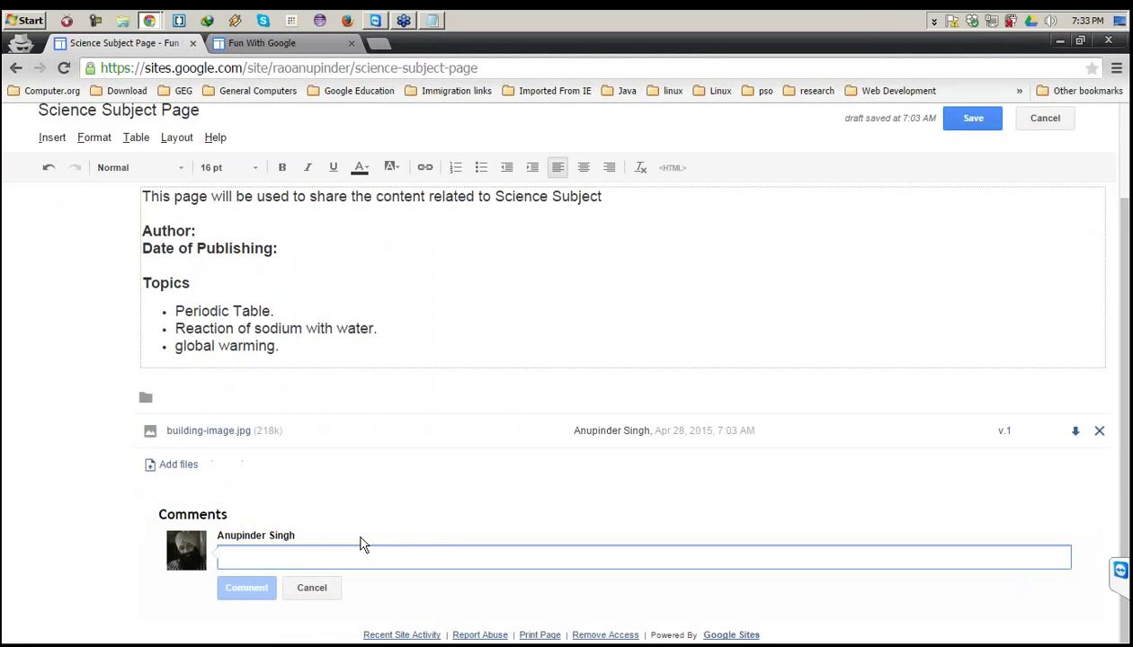
scroll(360, 544, "up", 2)
scroll(360, 541, "up", 1)
scroll(243, 392, "down", 2)
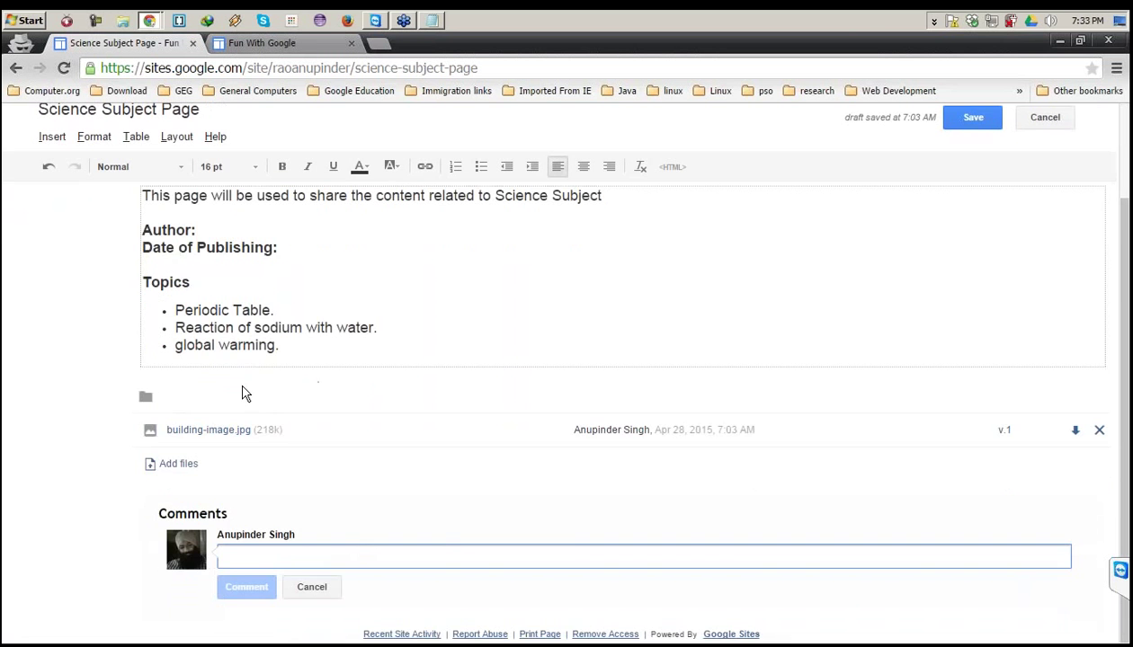
scroll(706, 307, "up", 4)
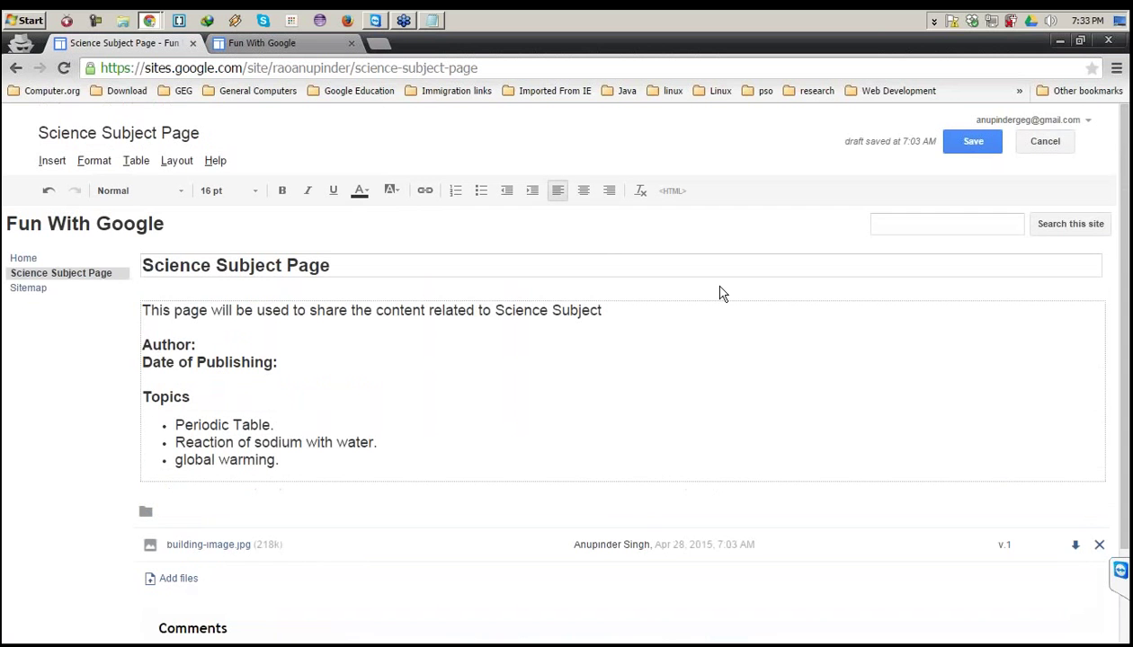
Save the page and compare its text with the Notepad notes.
left_click(972, 145)
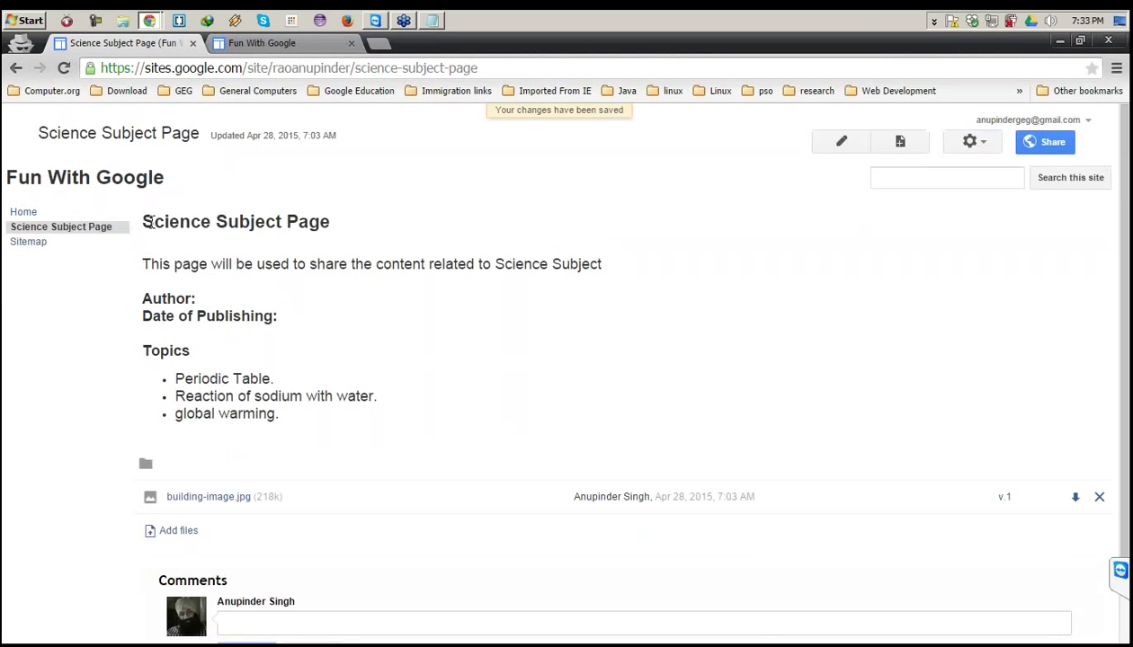
left_click_drag(192, 252, 279, 415)
left_click(441, 29)
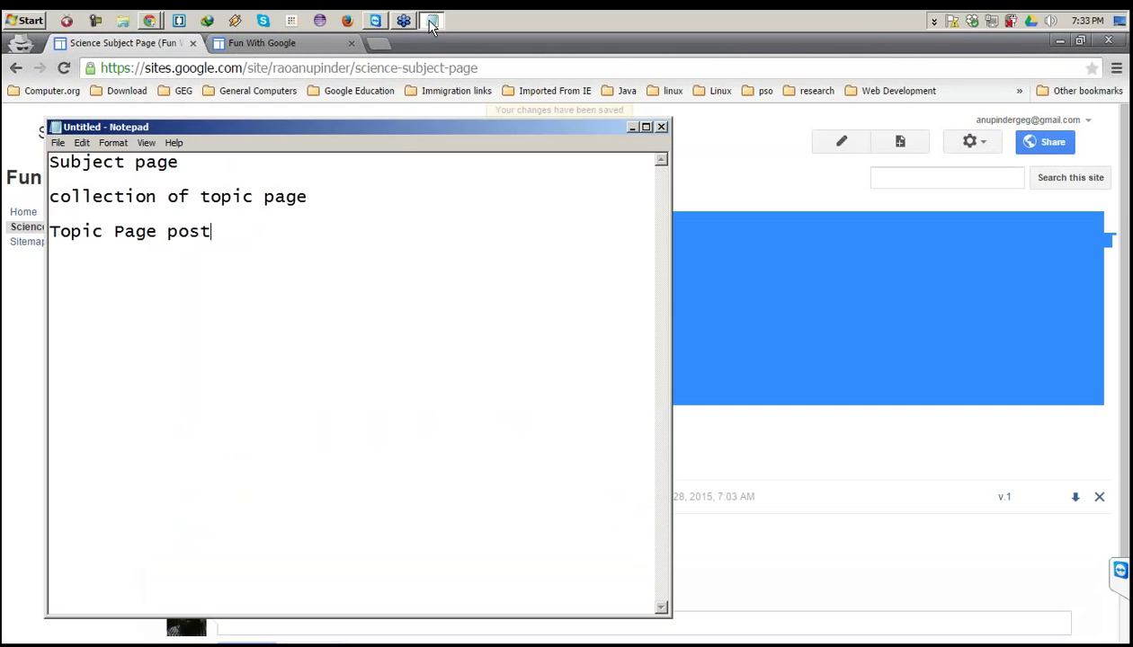
left_click_drag(199, 163, 32, 142)
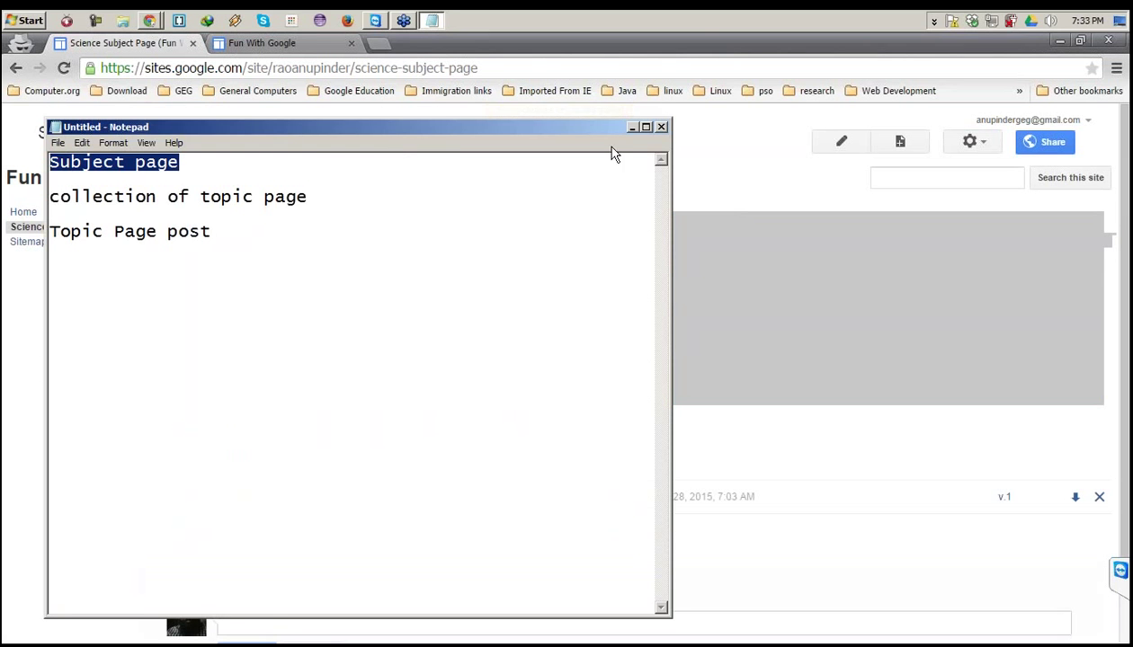
left_click(697, 145)
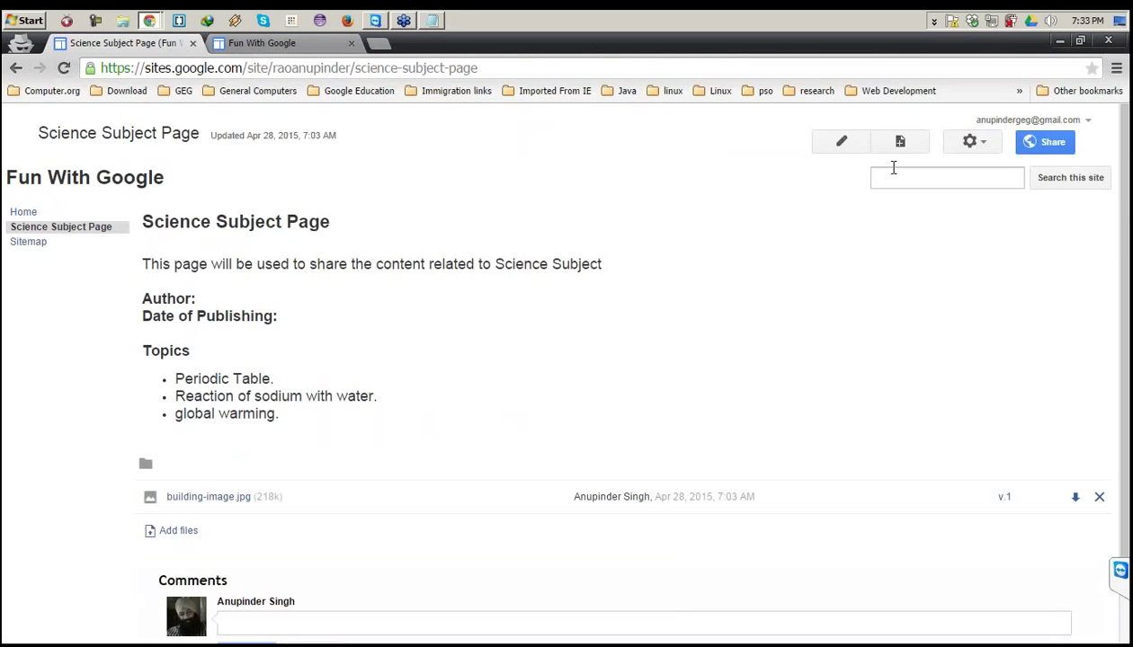
Bring up the Page actions menu from the gear button.
left_click(970, 146)
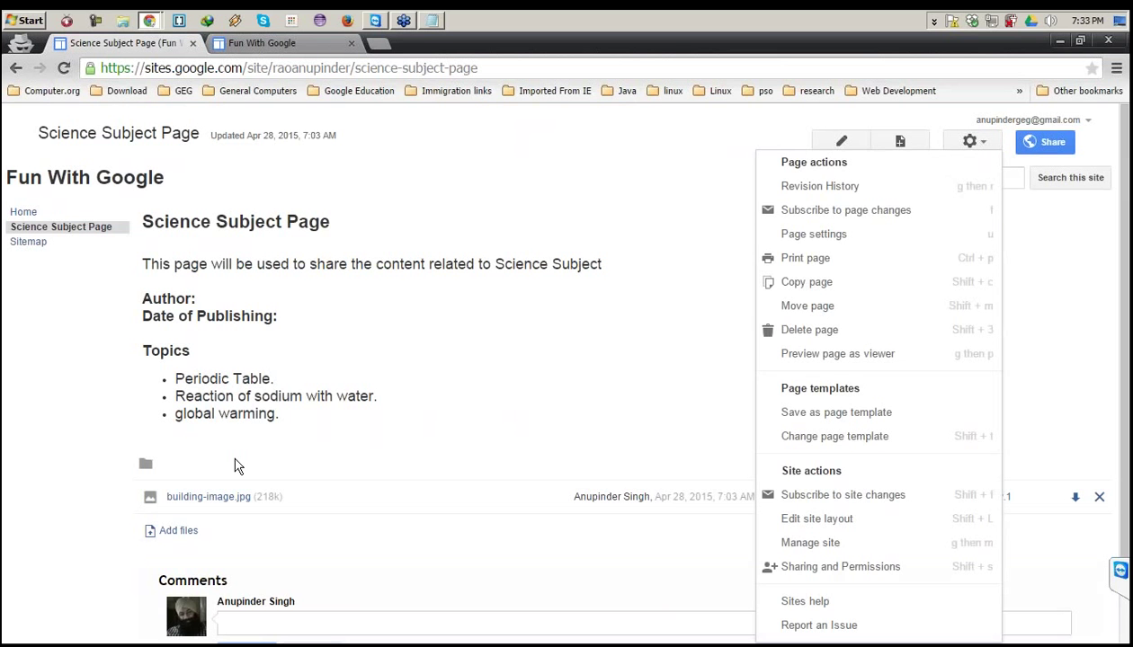
left_click(370, 291)
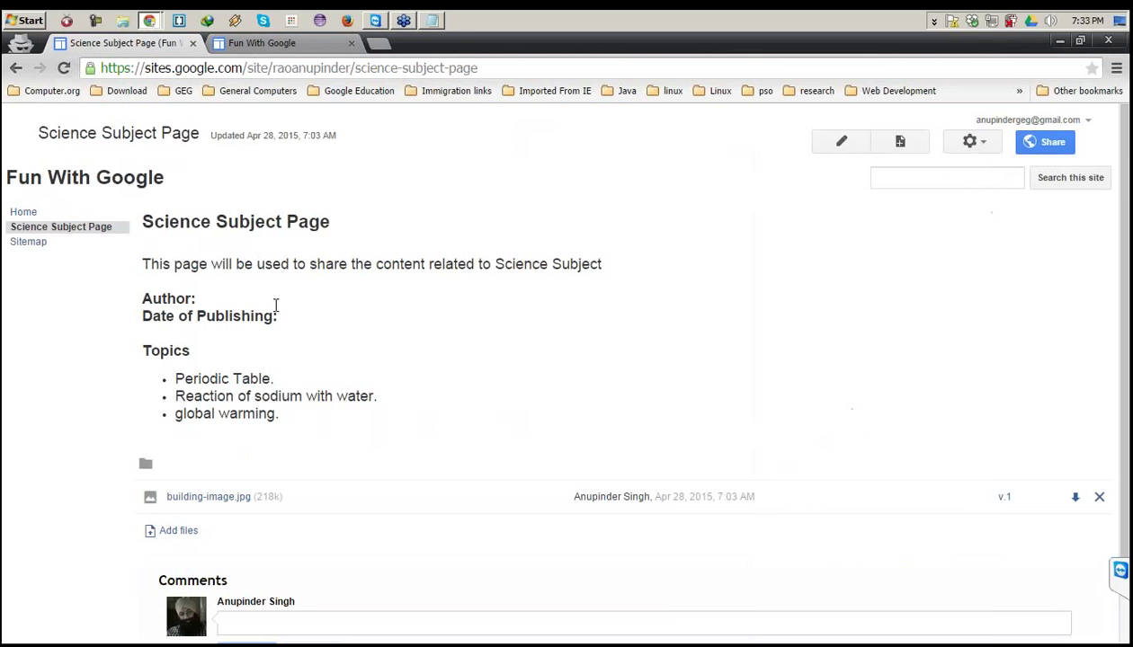
left_click_drag(257, 263, 314, 367)
left_click(800, 250)
scroll(368, 452, "down", 1)
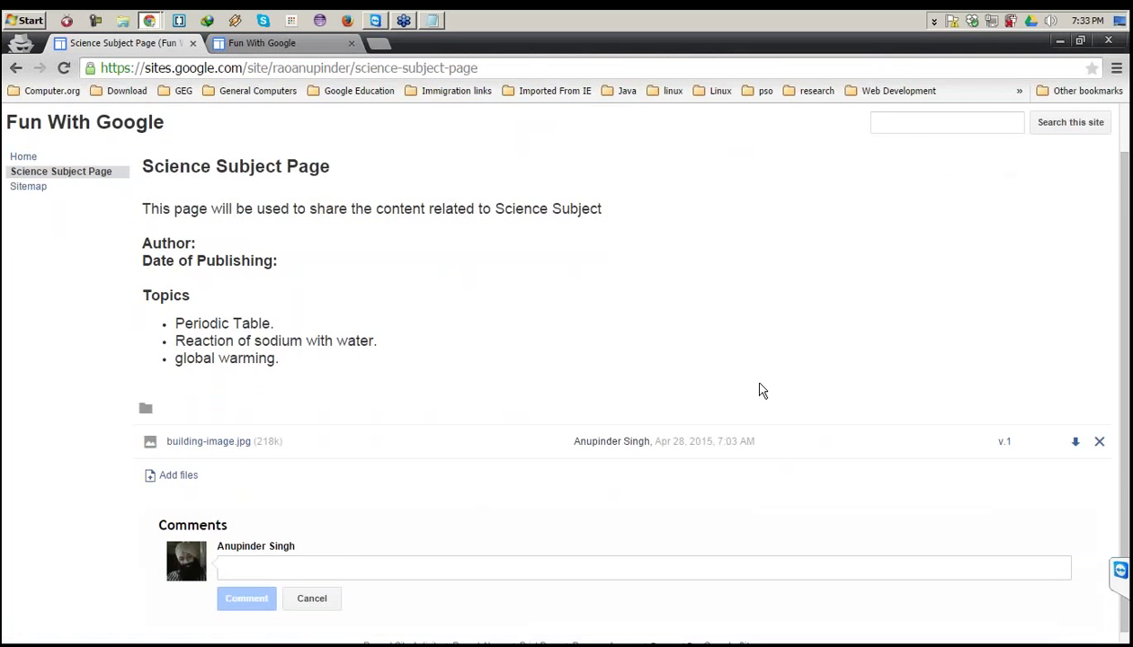
scroll(759, 388, "up", 1)
left_click(980, 151)
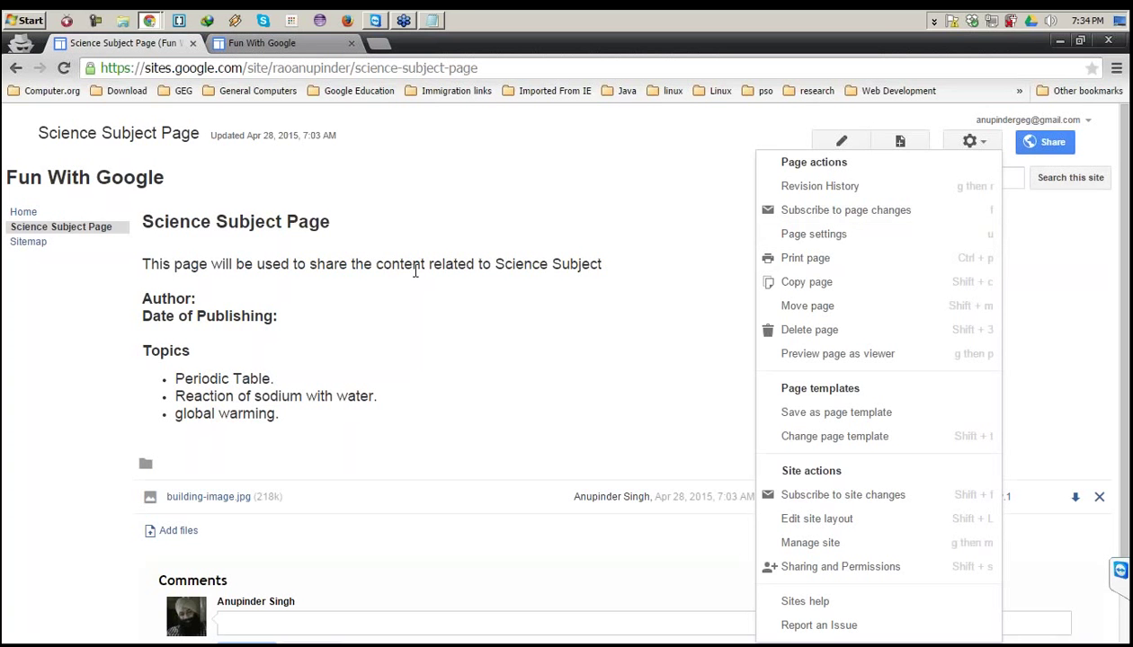
Open the Science Subject Page settings and check the topic-page notes in Notepad.
left_click(829, 235)
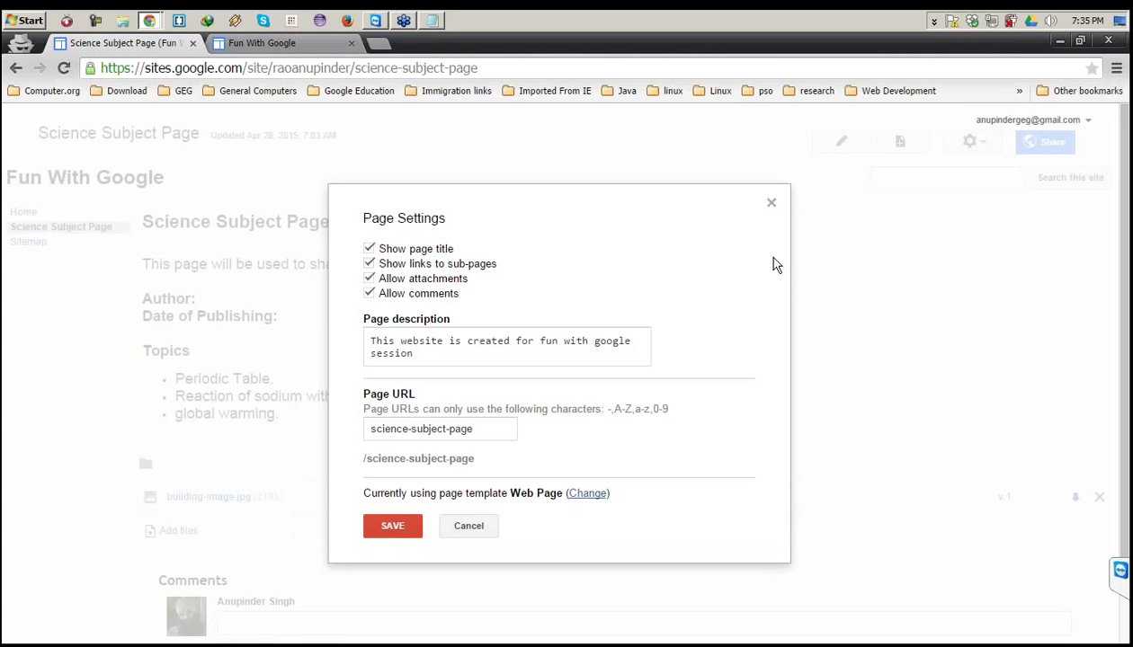
left_click(436, 25)
left_click_drag(308, 197, 50, 164)
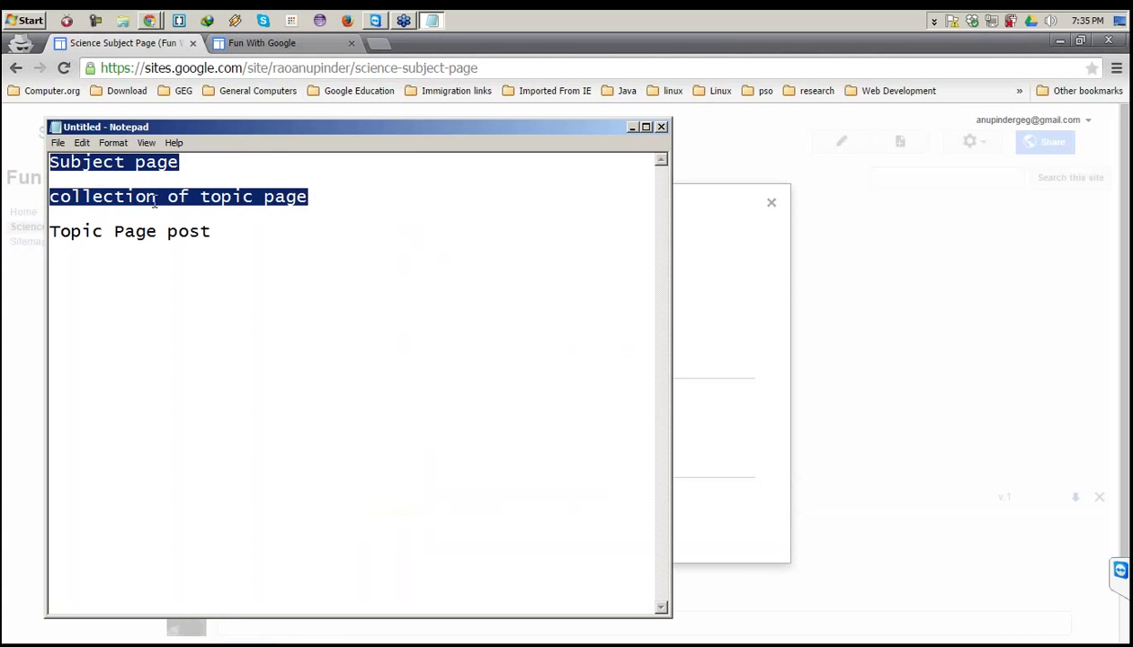
left_click(156, 196)
left_click_drag(295, 197, 189, 196)
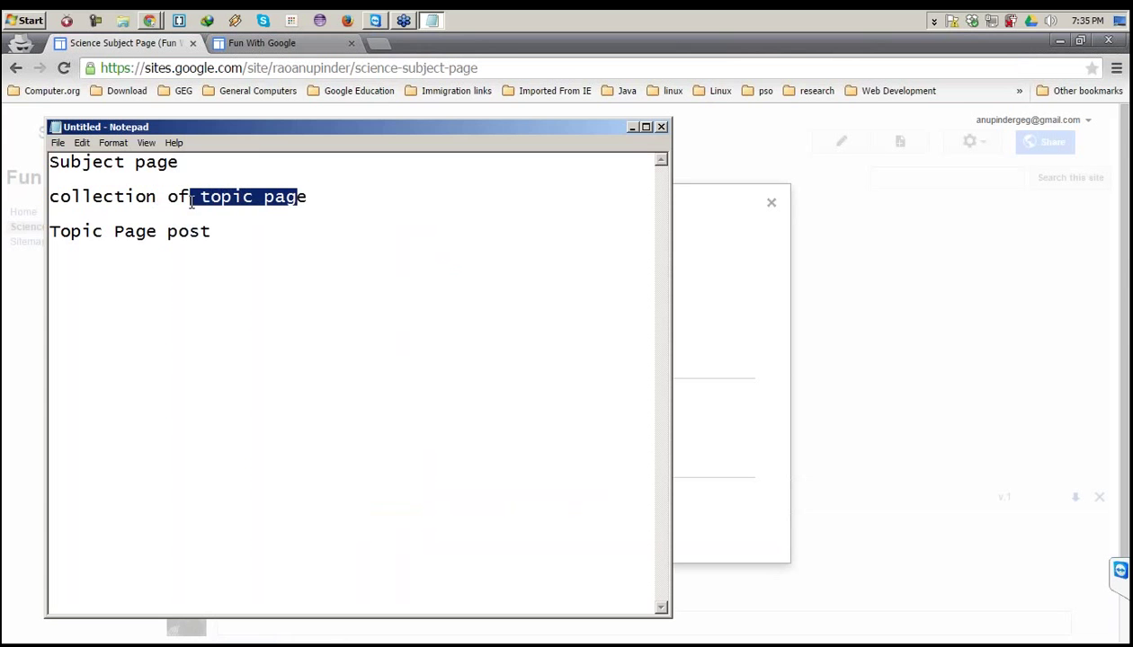
left_click(512, 47)
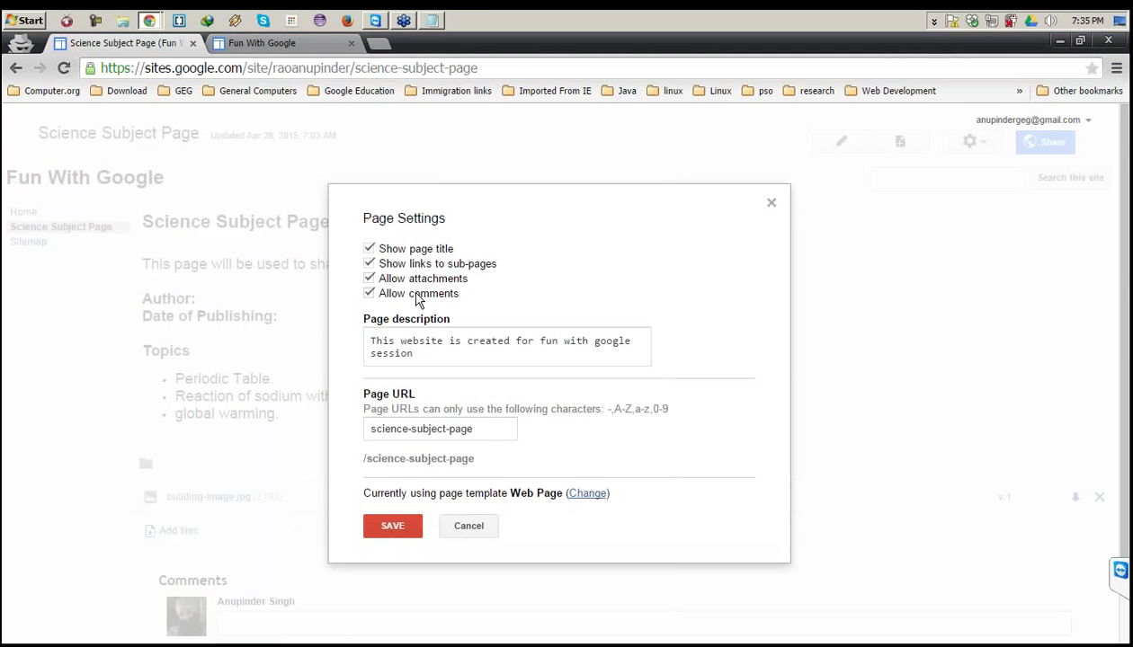
Turn off comments on the page while keeping attachments allowed.
left_click(370, 278)
left_click(369, 294)
scroll(314, 378, "down", 1)
scroll(307, 397, "down", 1)
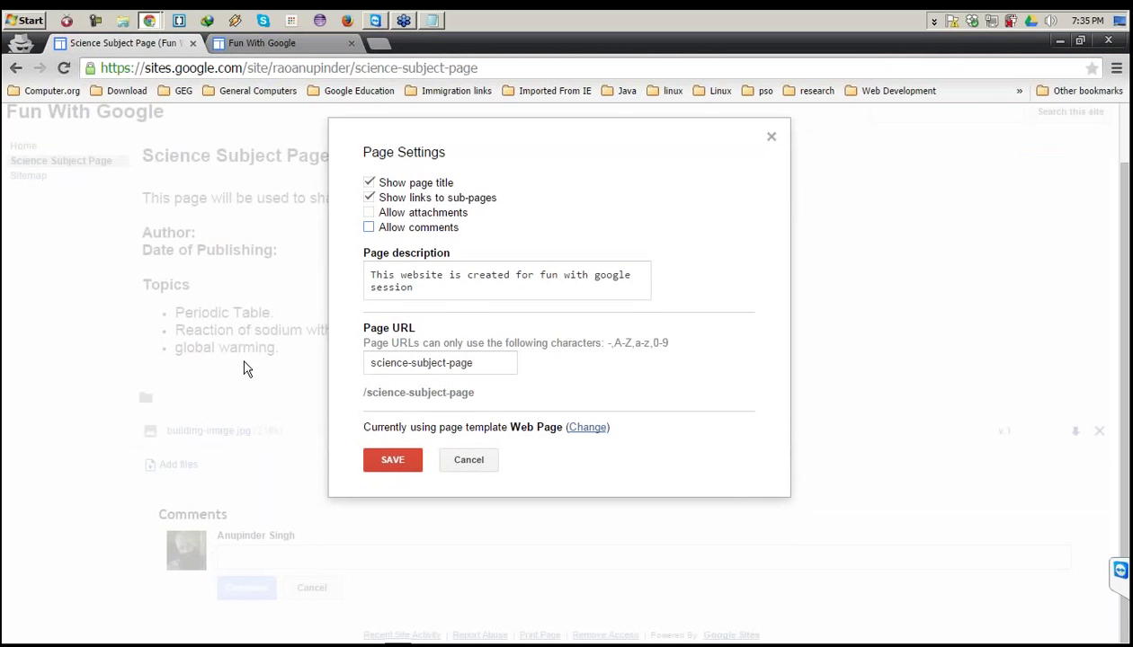
left_click(368, 213)
Replace the page description with 'This page will contain content related to science' and save.
left_click(424, 278)
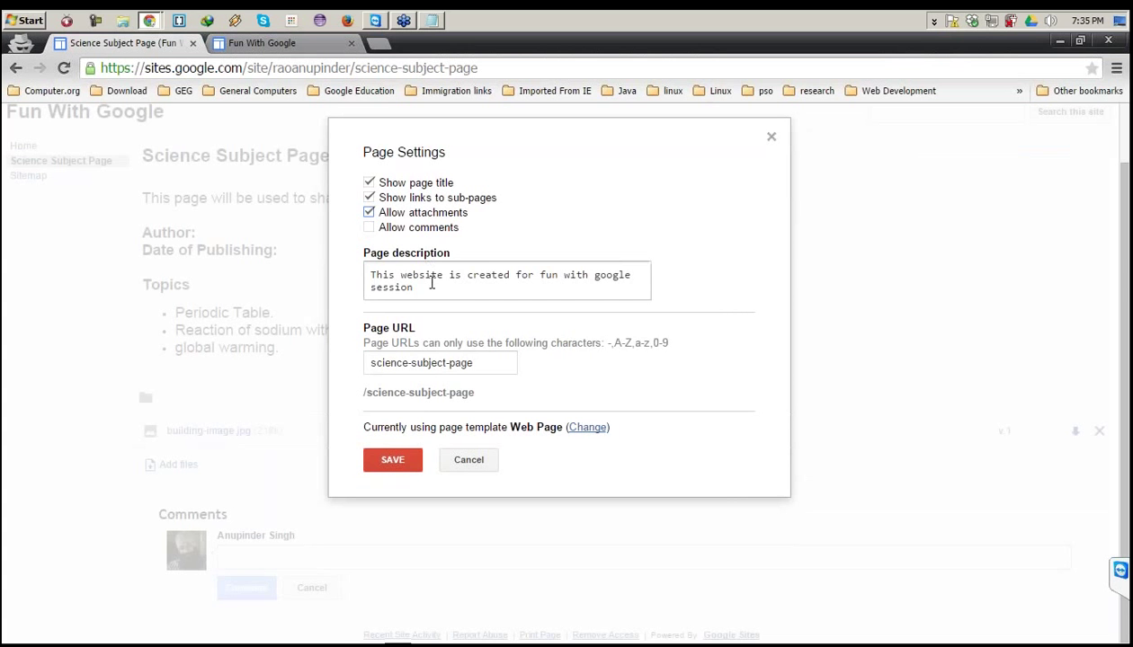
triple_click(374, 272)
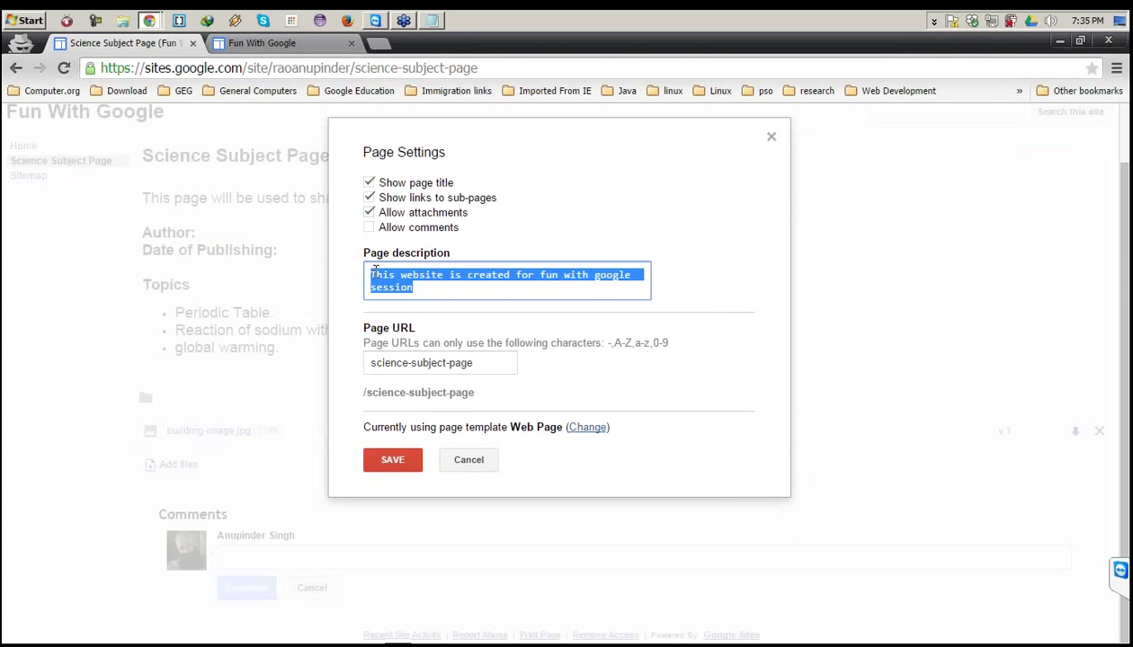
type("This")
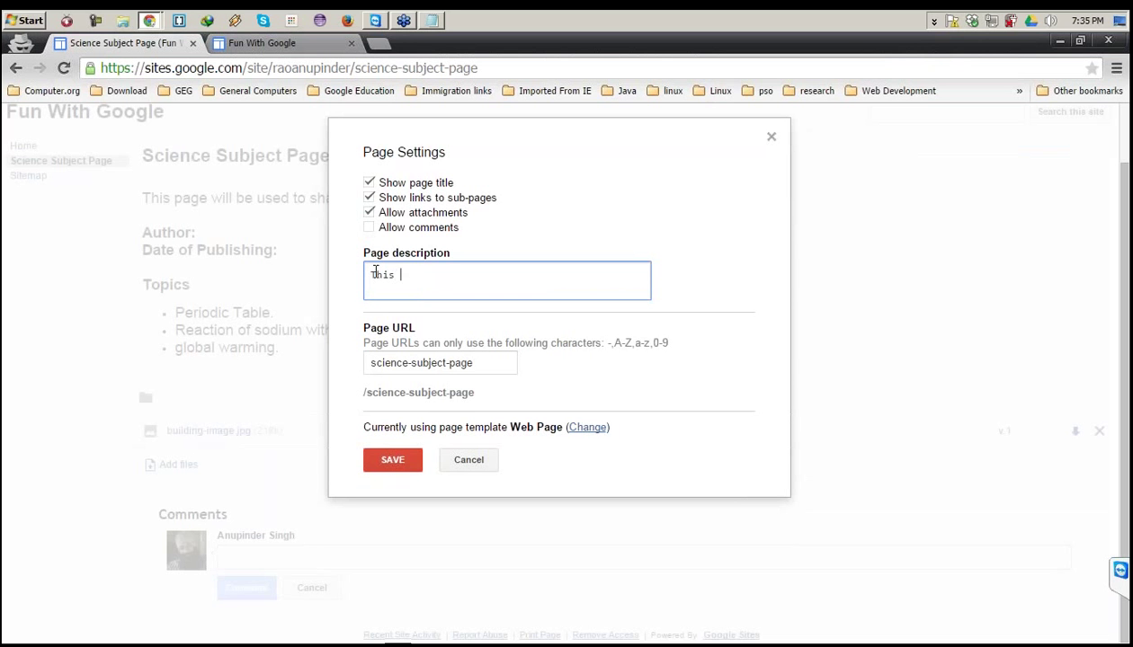
type(" page will conta")
type("ining")
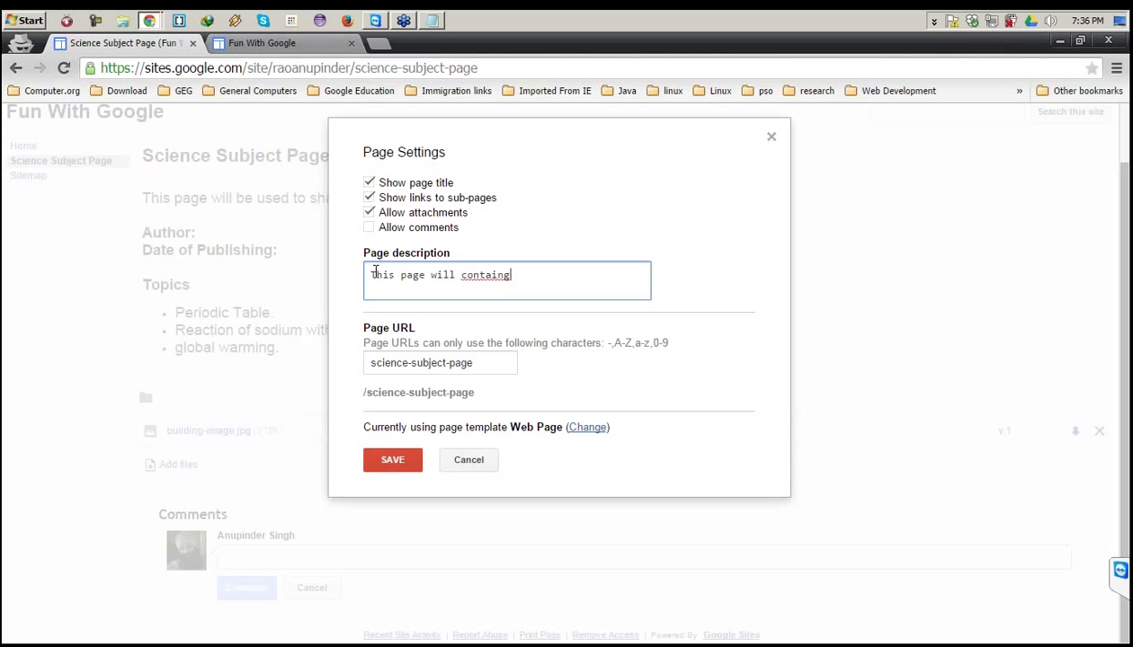
key("BackSpace")
key("BackSpace")
key("BackSpace")
key("BackSpace")
type("contect")
key("BackSpace")
key("BackSpace")
type("nt related to")
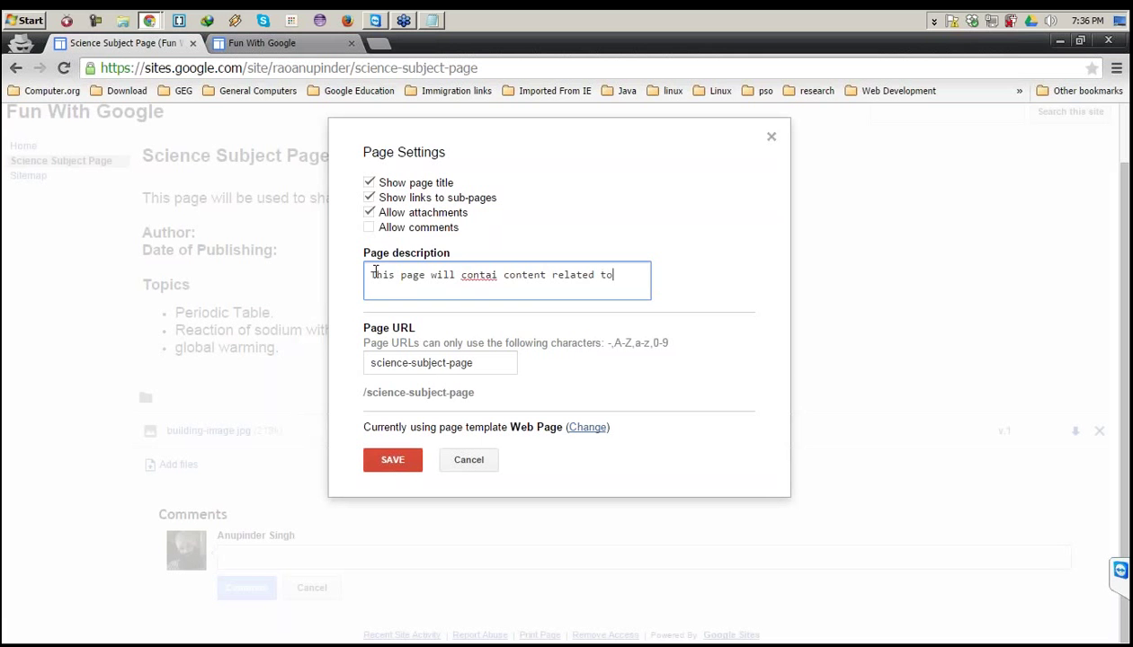
type(" science")
left_click(390, 461)
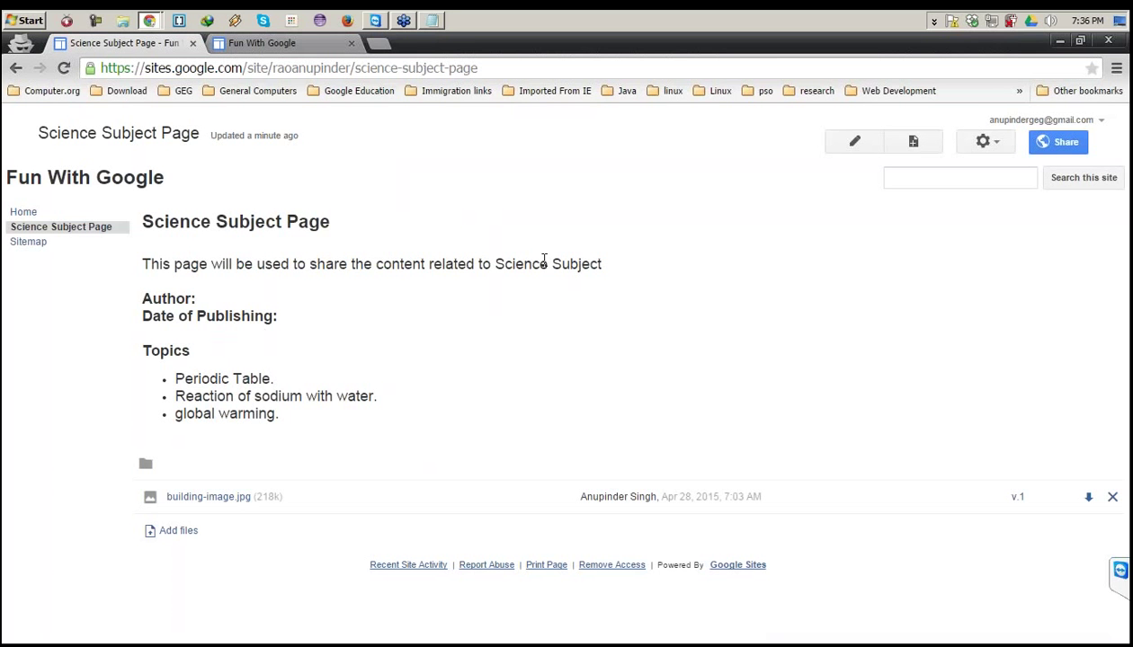
View the printable version of the Science Subject Page in its own tab, then close it.
left_click(989, 149)
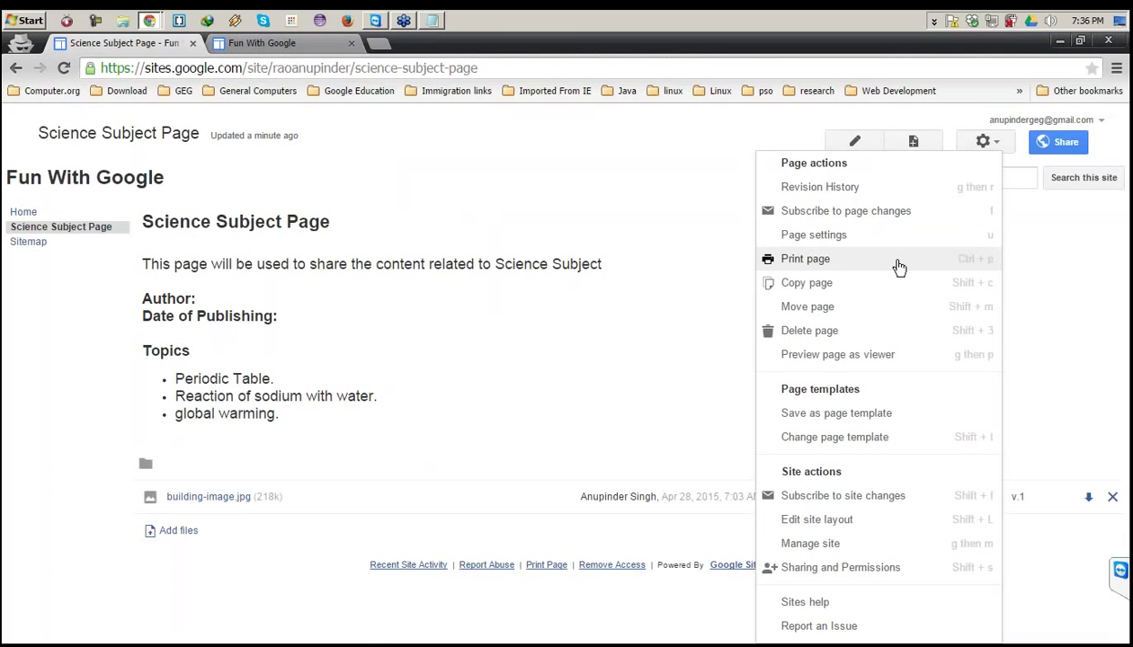
left_click(898, 263)
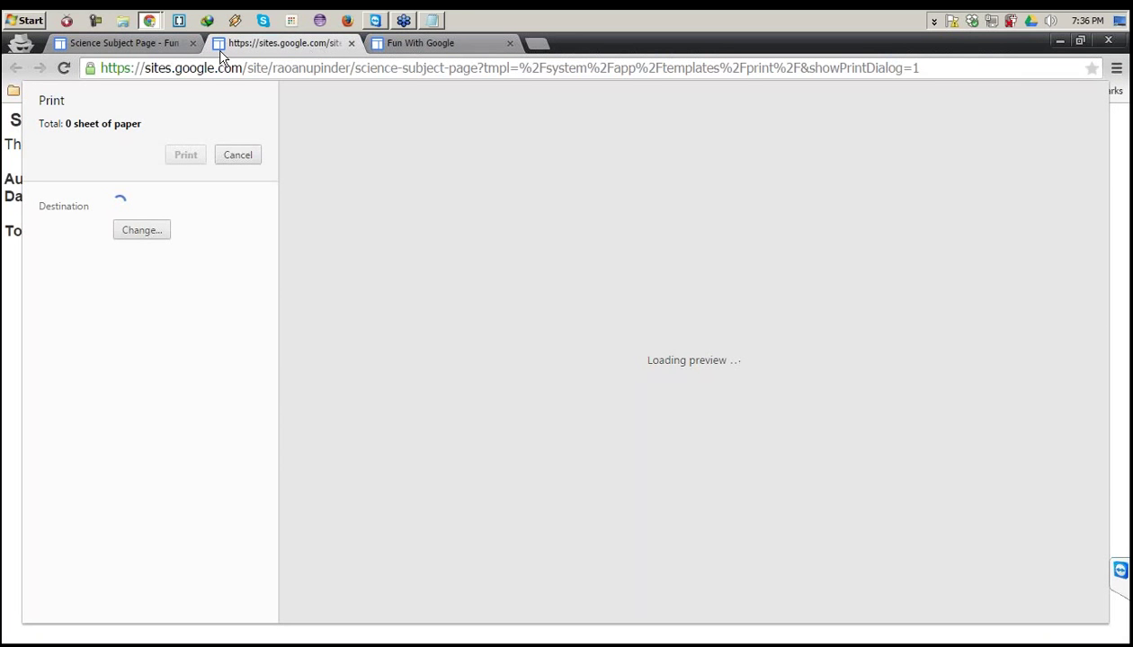
left_click(182, 46)
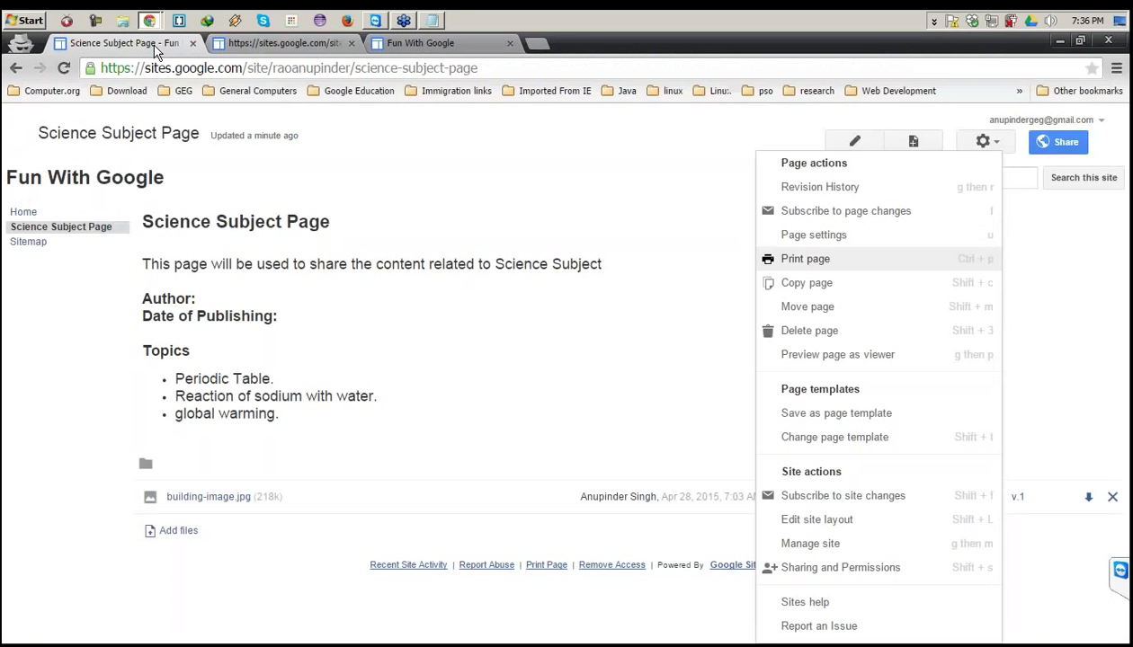
left_click(294, 41)
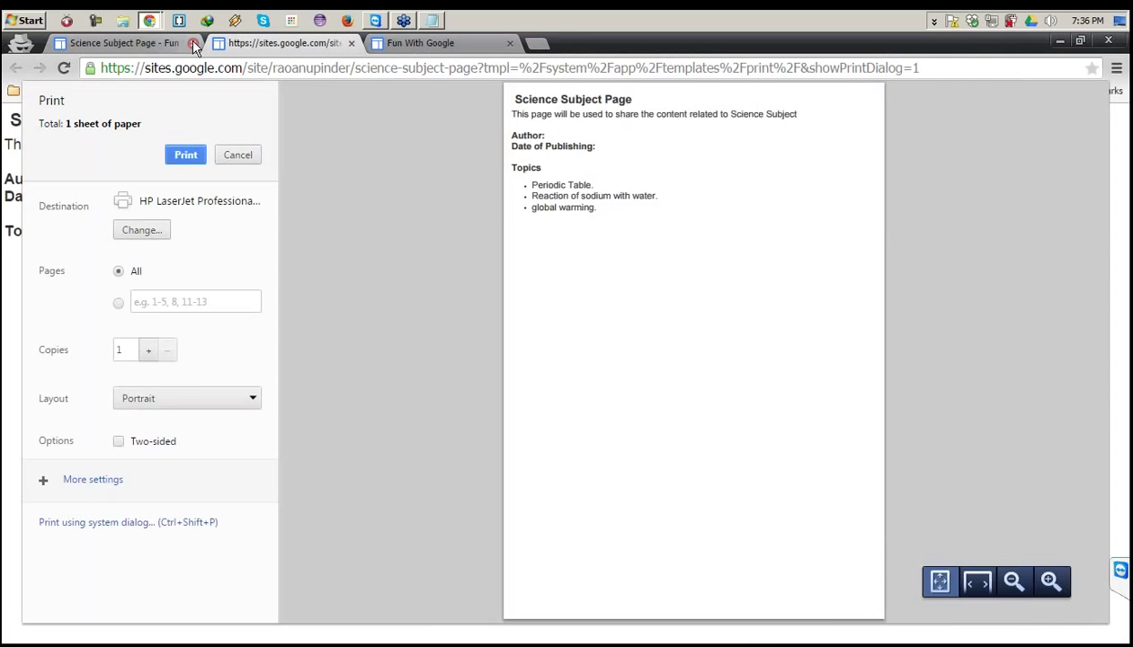
left_click(351, 42)
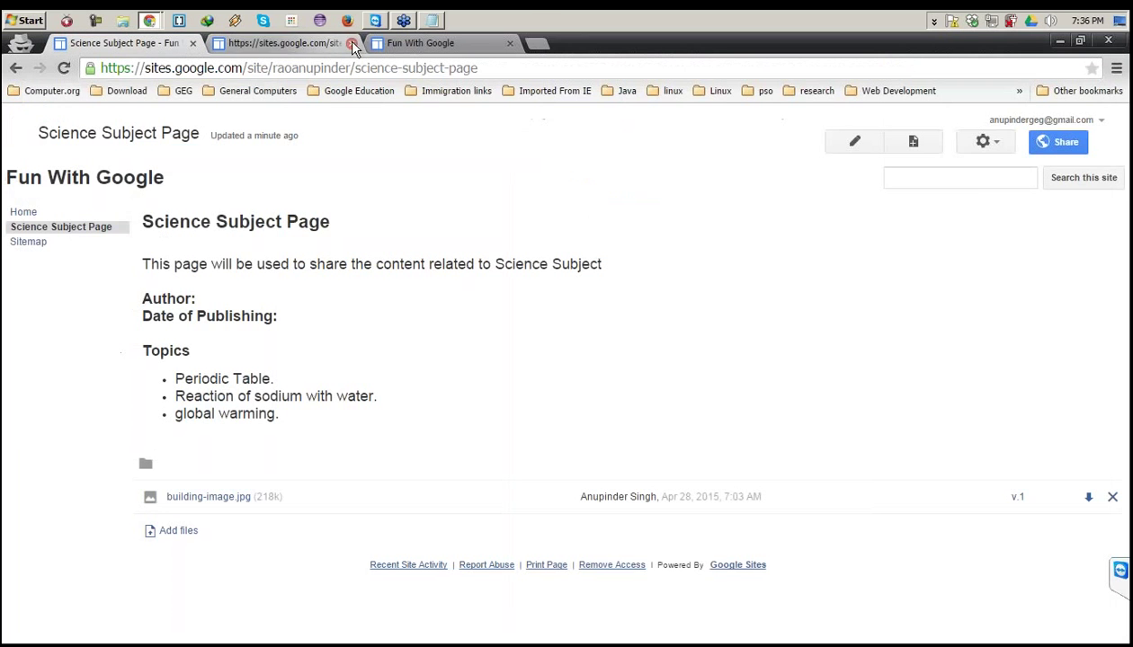
left_click(989, 142)
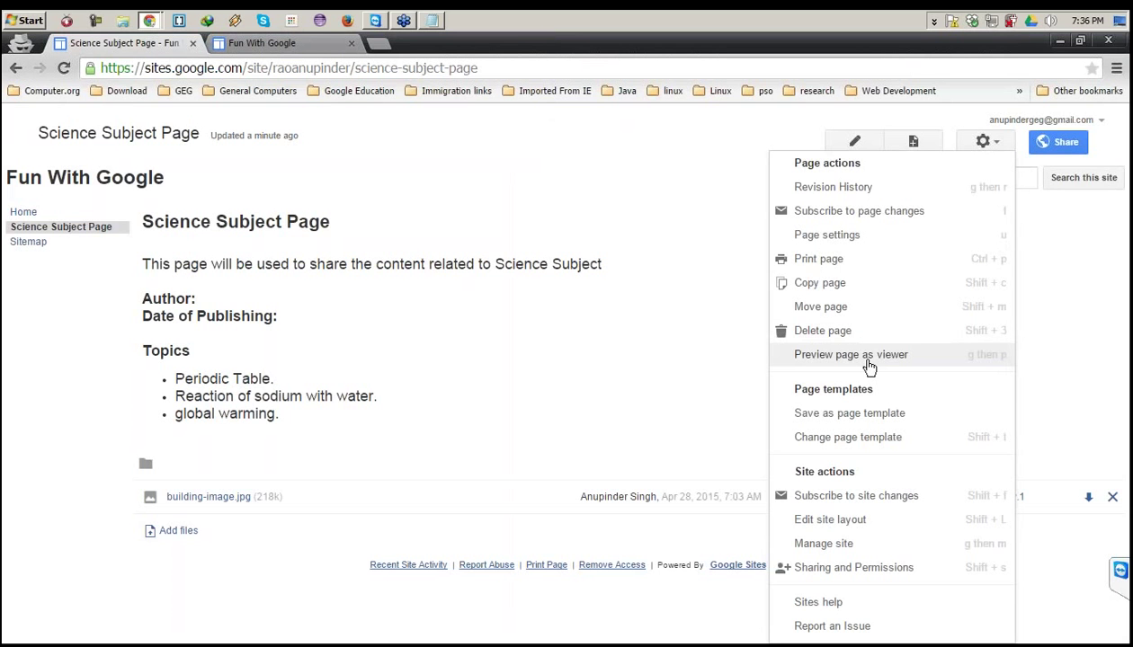
Preview the Science Subject Page as a viewer in a new tab, then return to editing.
left_click(868, 357)
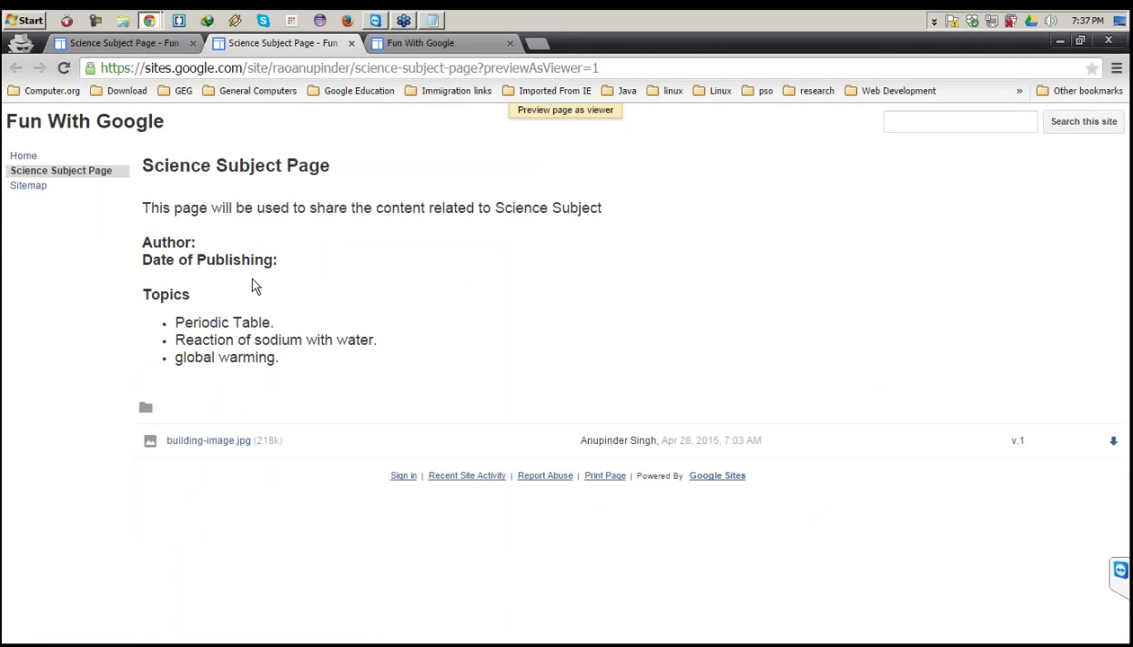
left_click(164, 49)
left_click(976, 143)
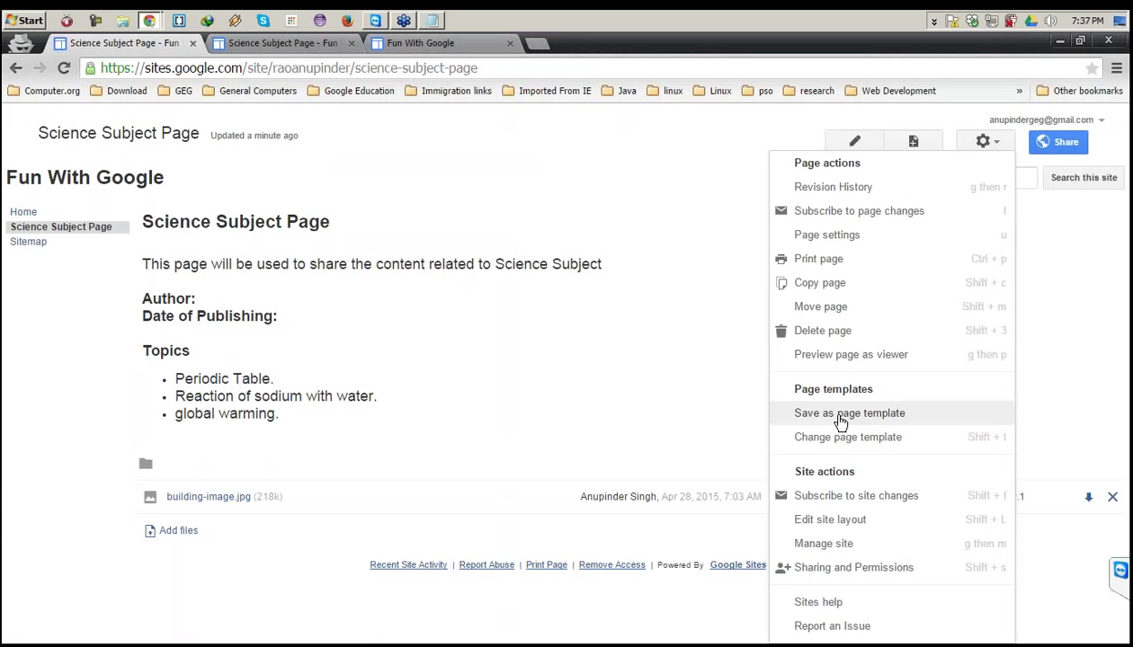
Save the Science Subject Page as a page template with description 'xyz'.
left_click(841, 415)
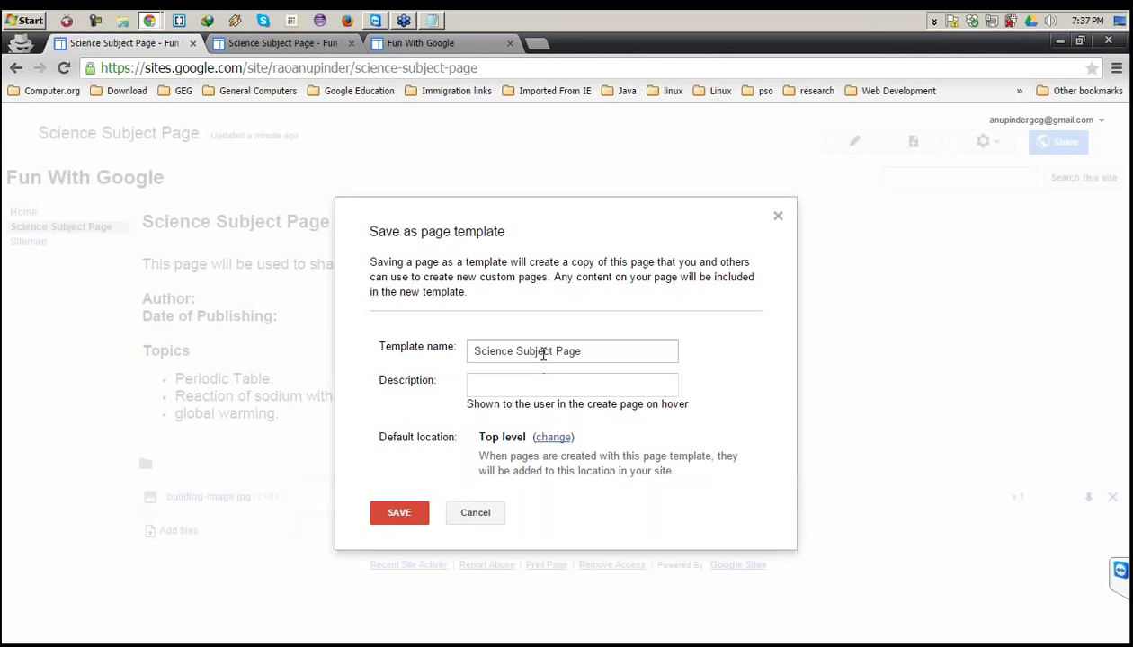
left_click(552, 381)
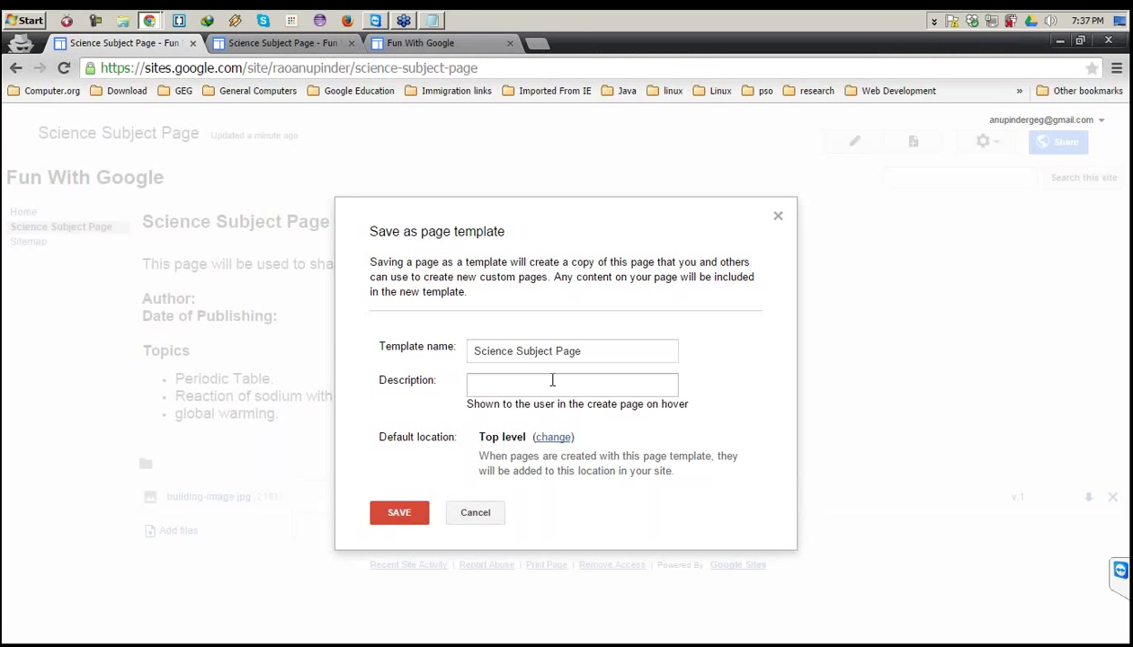
left_click(552, 381)
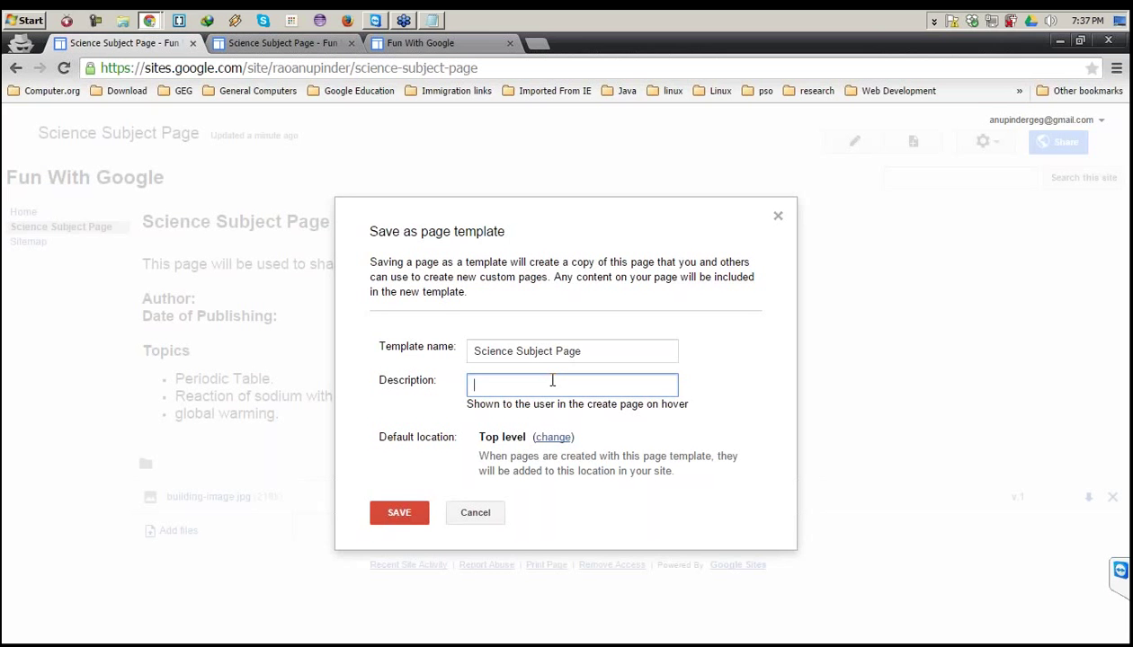
type("xyz")
left_click(399, 512)
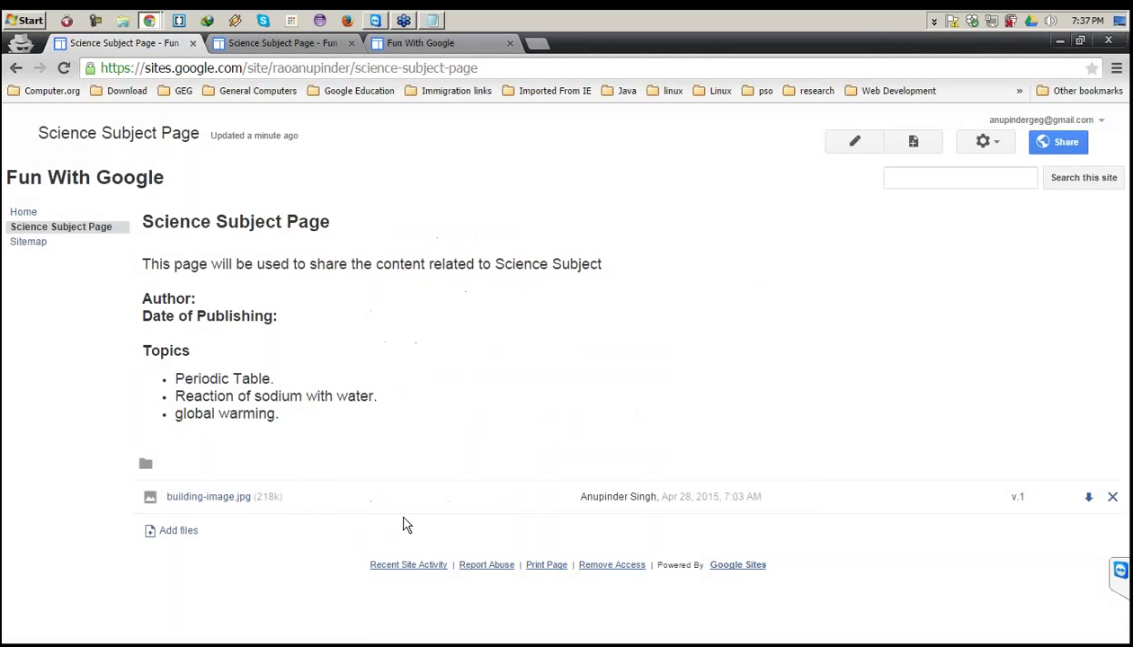
Open the page's new template, save it, and go back to the live page.
left_click(986, 144)
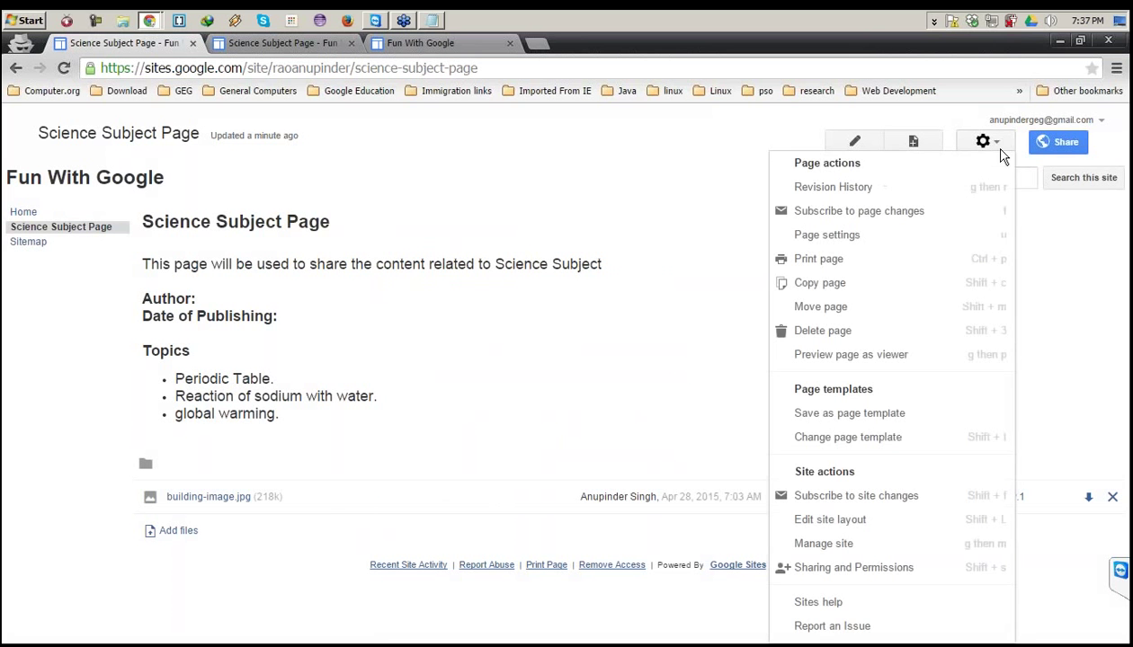
left_click(849, 444)
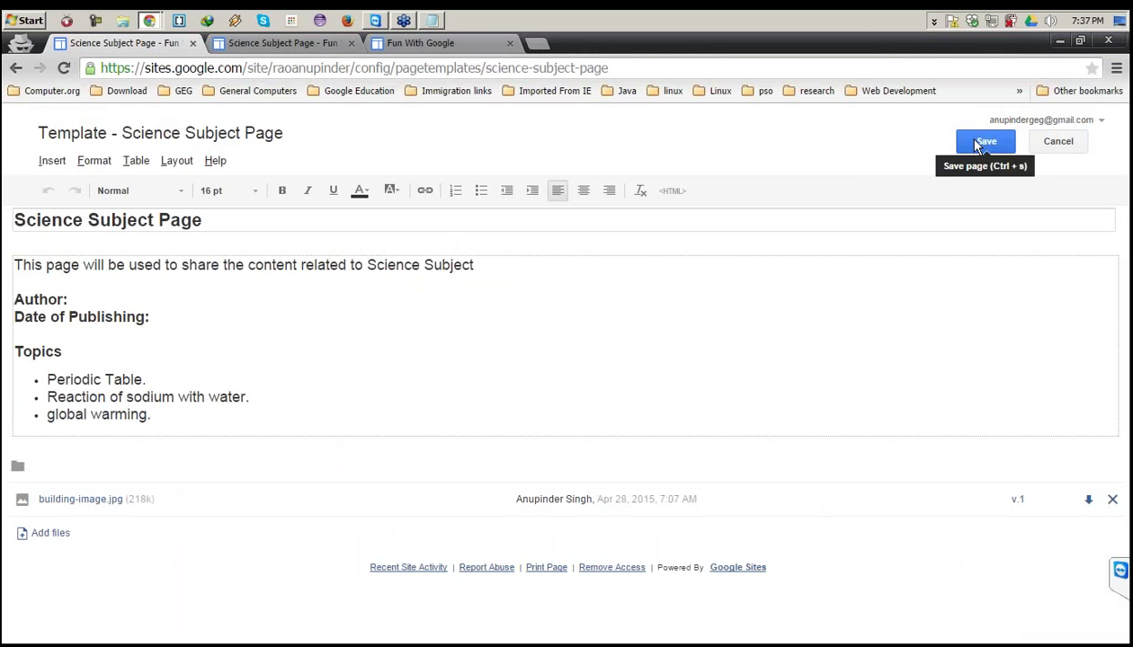
left_click(976, 142)
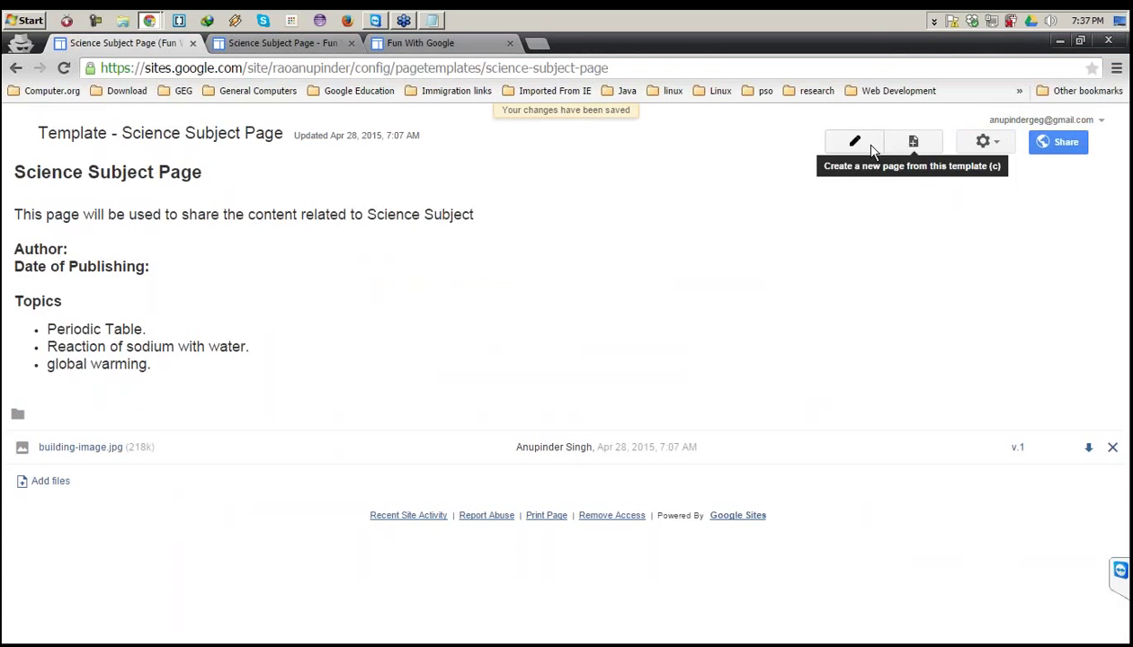
left_click(985, 142)
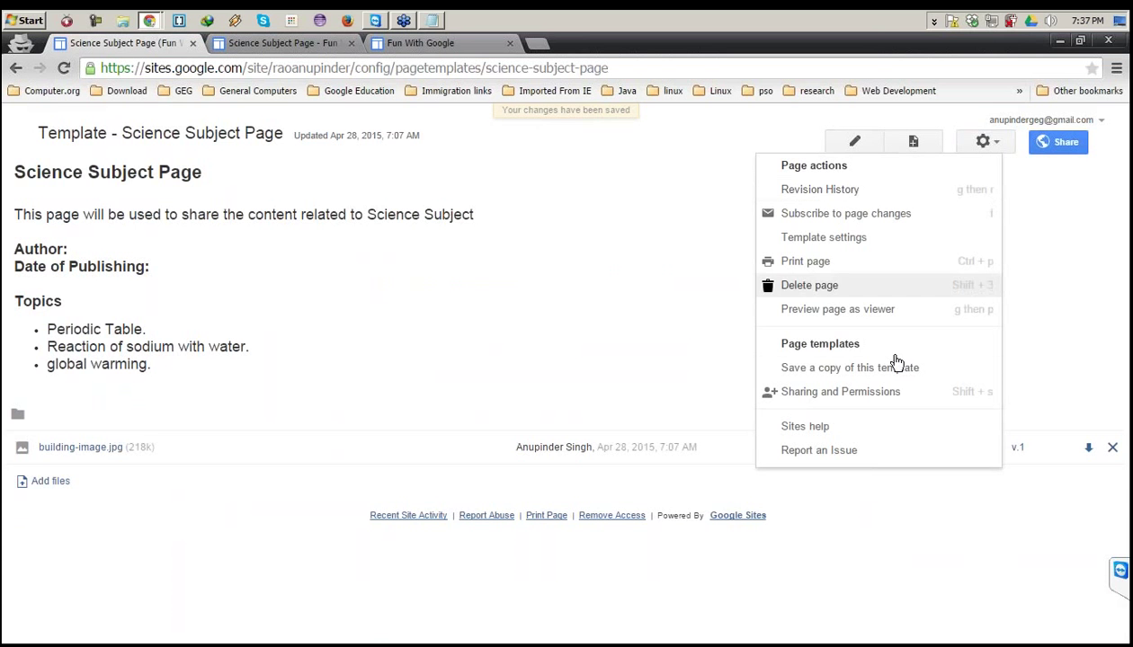
left_click(649, 280)
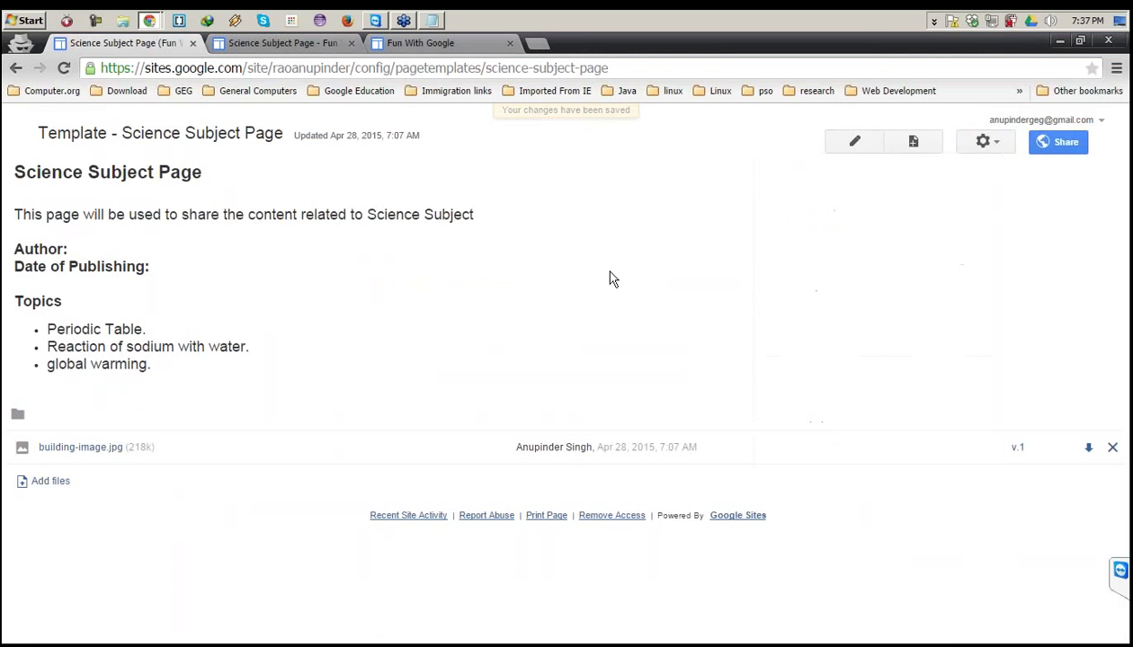
left_click(15, 67)
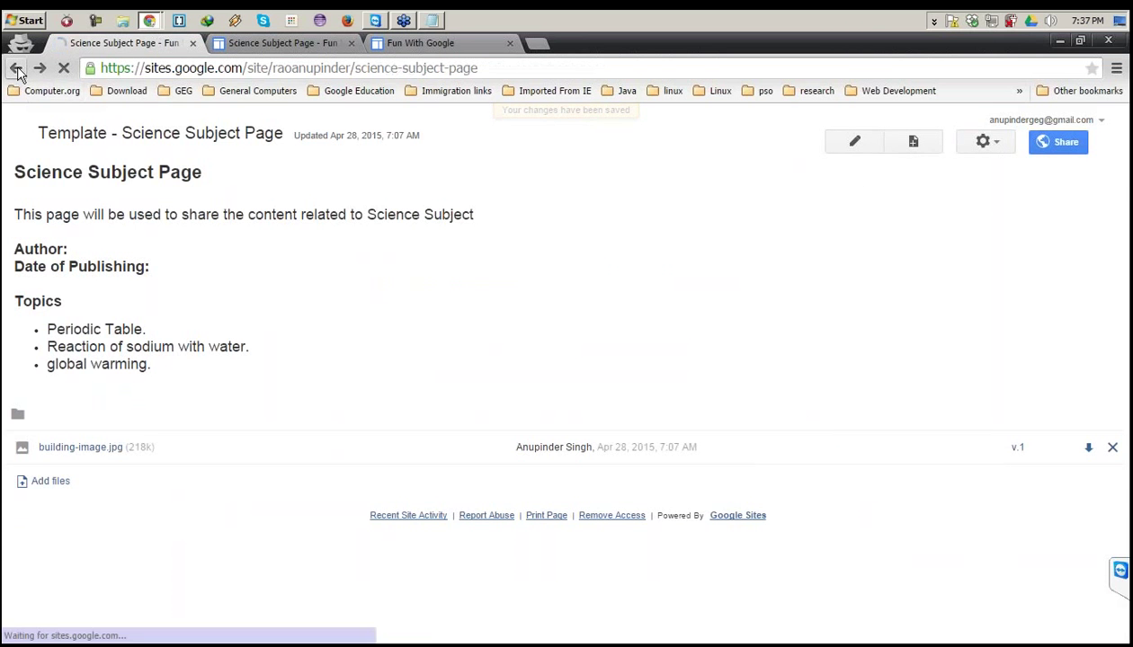
Change the Science Subject Page's template to Web Page.
left_click(984, 143)
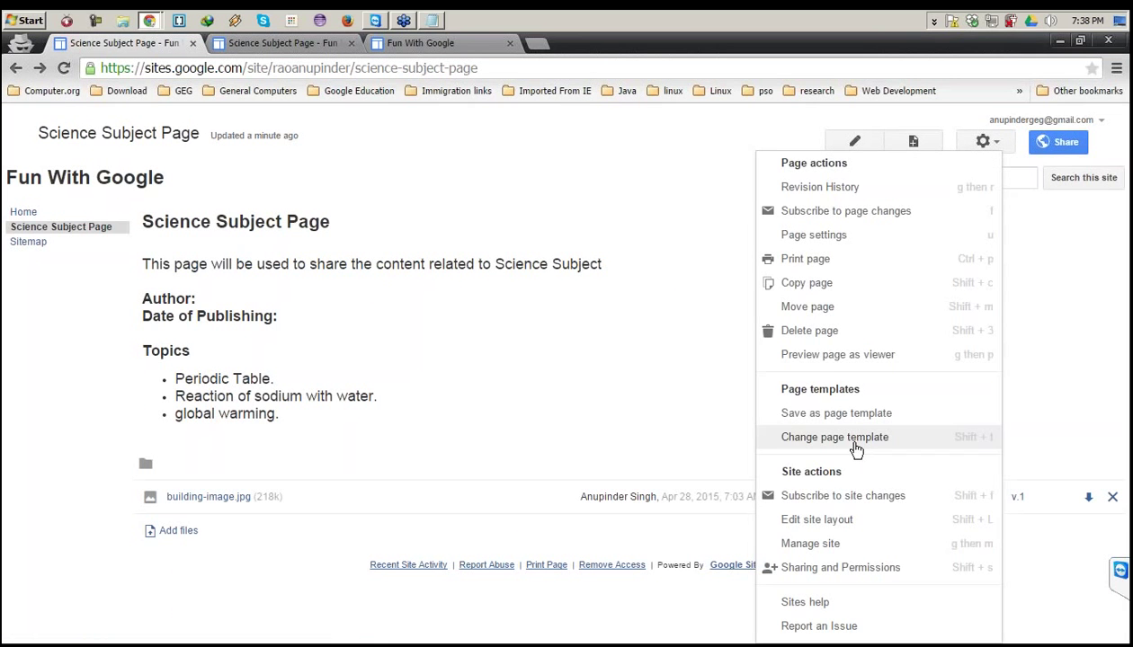
left_click(855, 444)
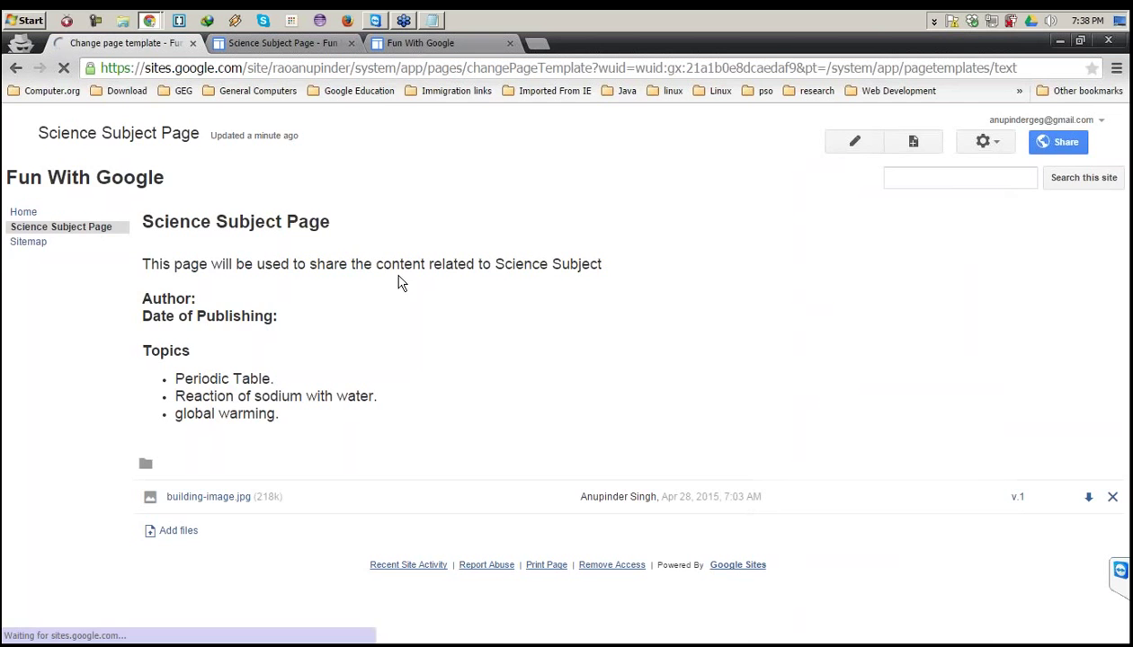
left_click(225, 328)
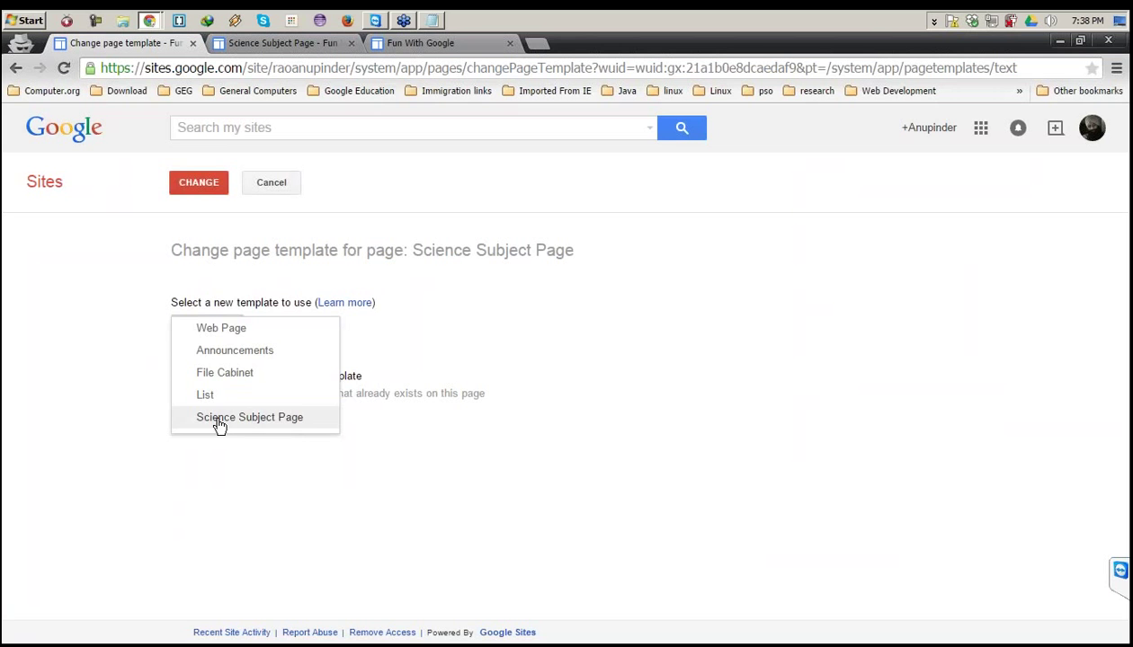
left_click(235, 331)
left_click(210, 183)
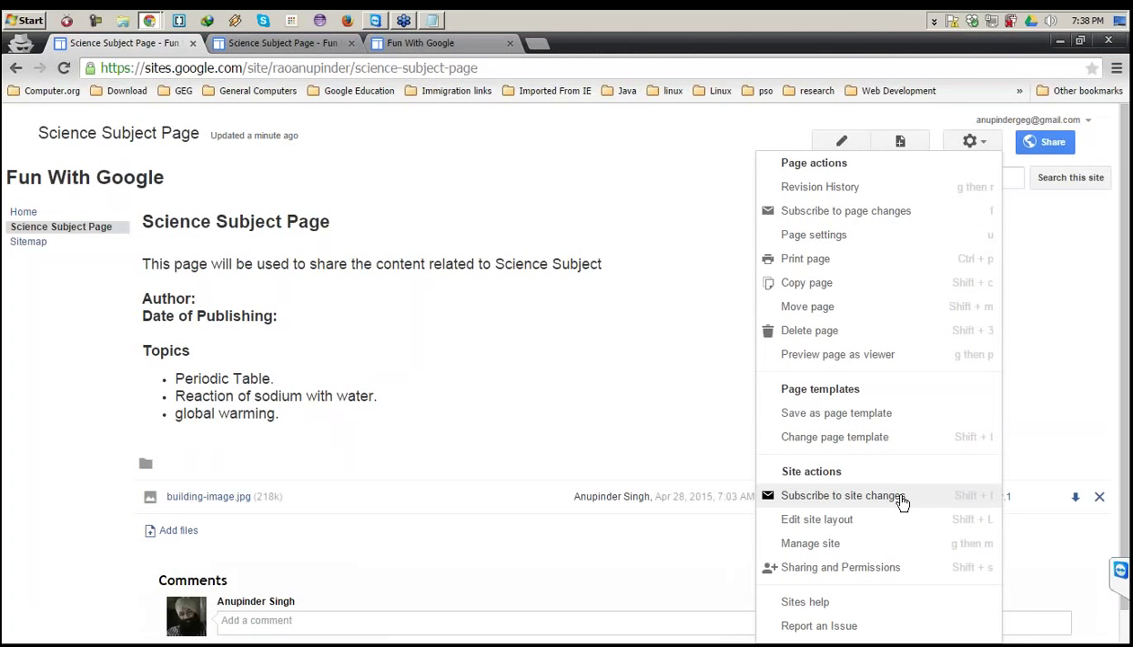
Open the site layout editor and turn on horizontal navigation and the sidebar.
left_click(838, 525)
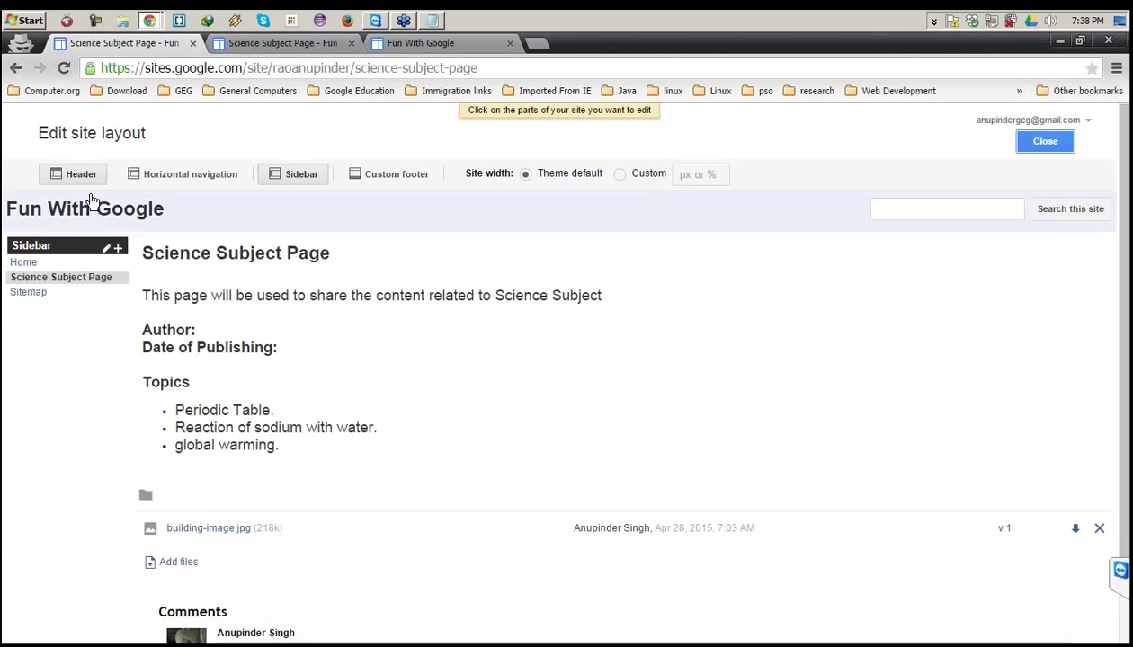
left_click(197, 176)
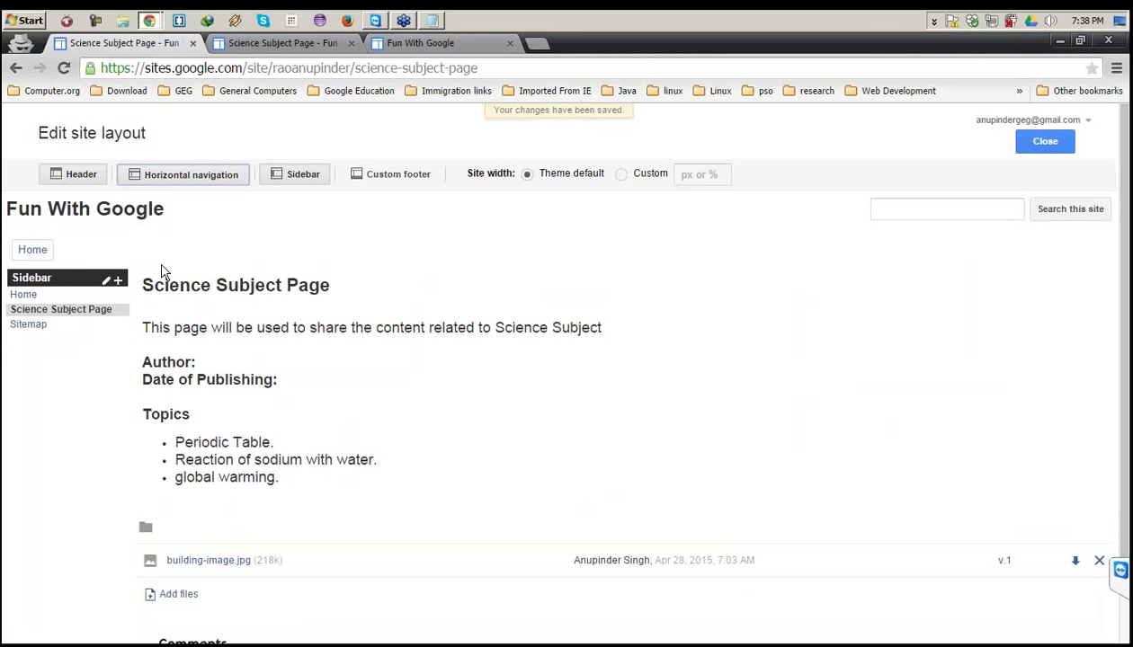
left_click(297, 176)
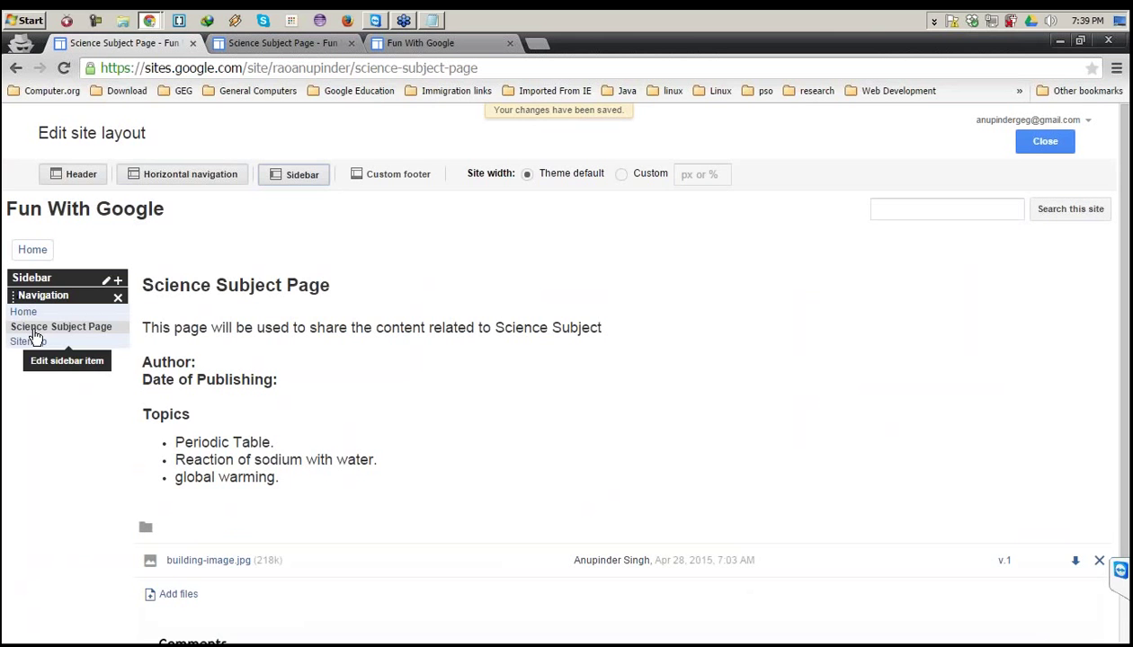
Add Science Subject Page to the horizontal navigation links.
left_click(153, 261)
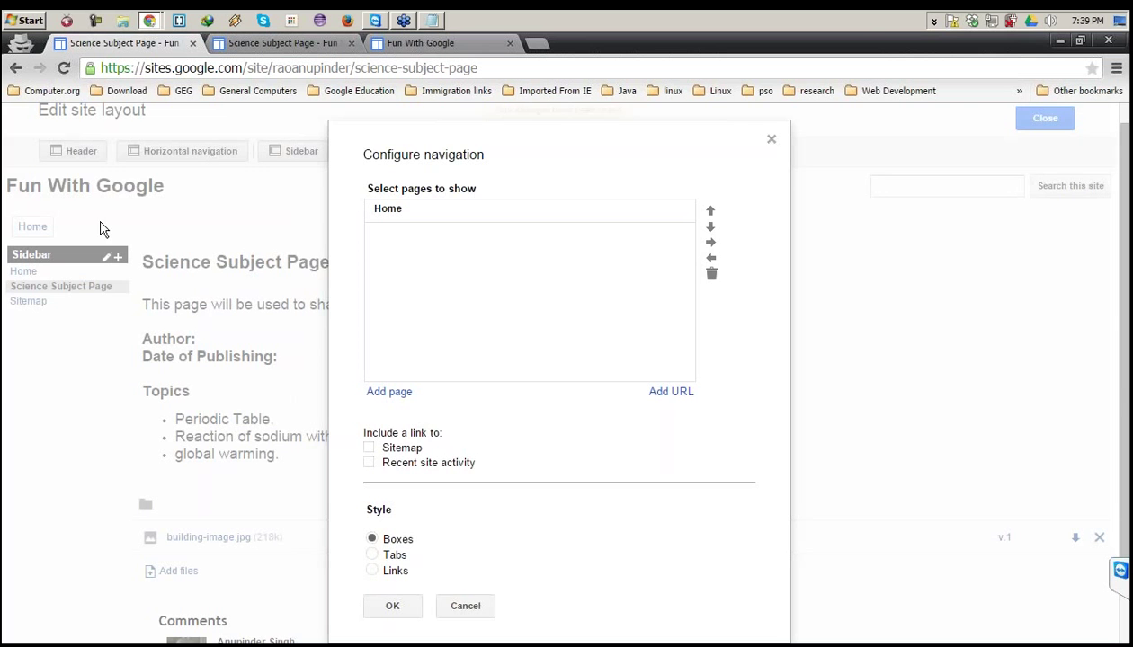
left_click(770, 140)
left_click(296, 235)
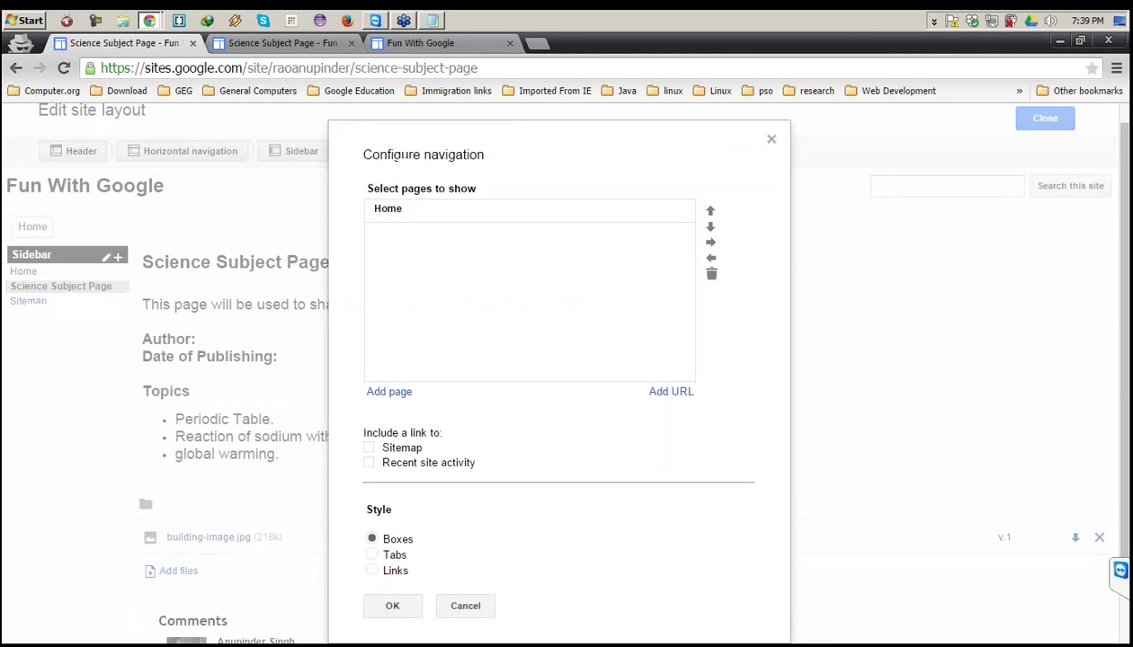
left_click(400, 394)
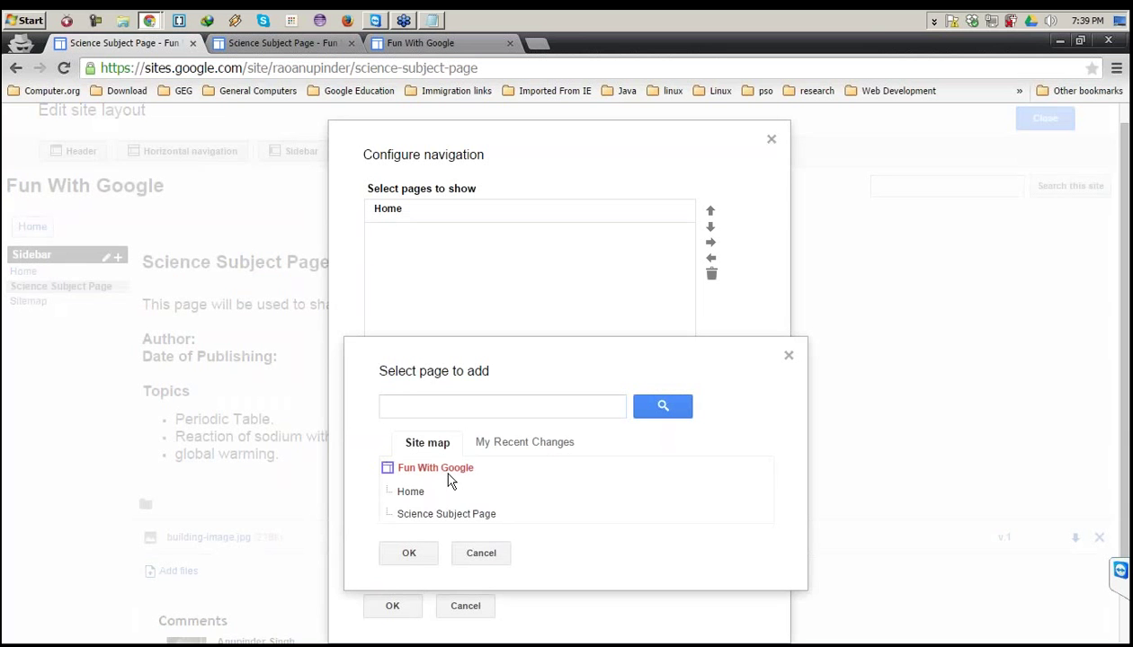
left_click(437, 518)
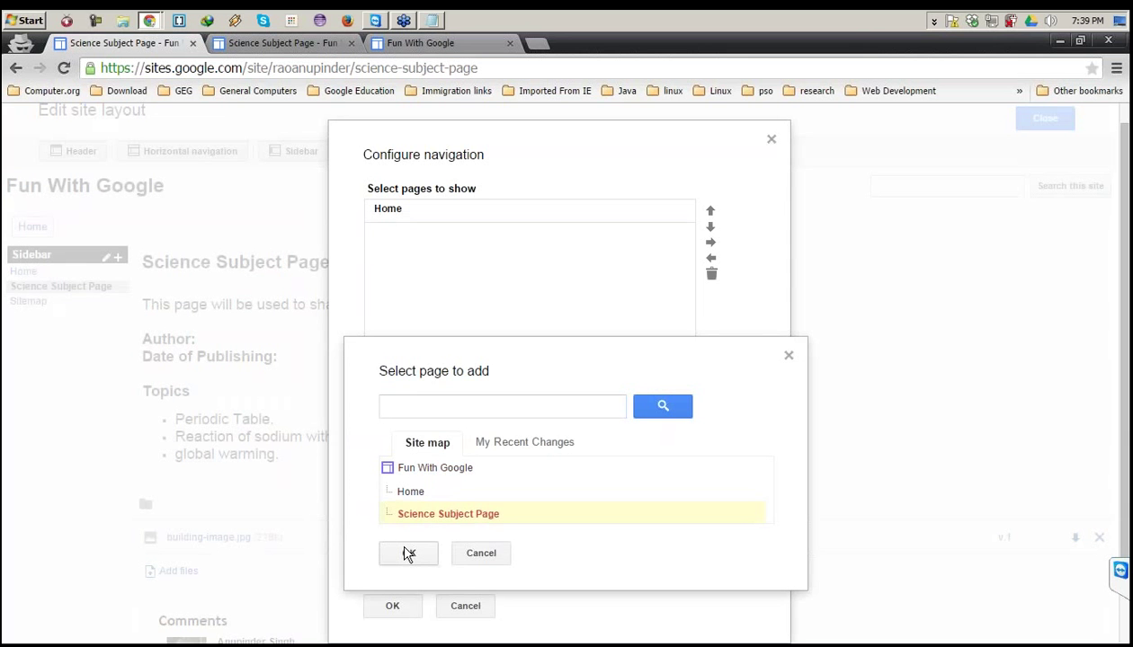
left_click(407, 554)
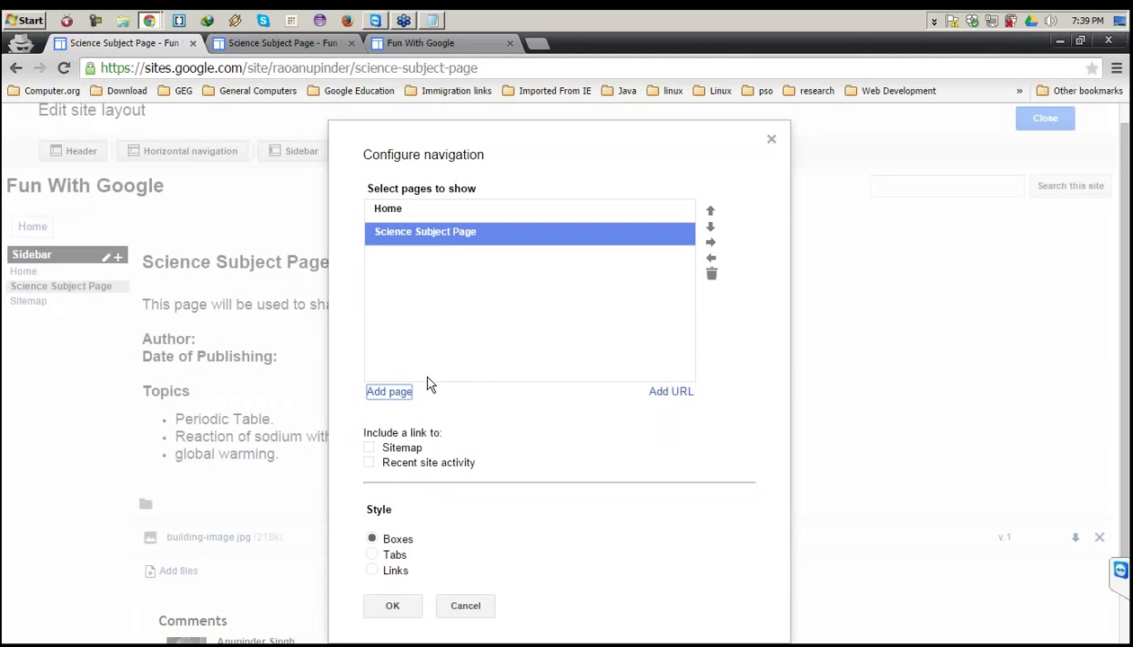
Include the Sitemap link and set the navigation style to Tabs.
left_click(369, 448)
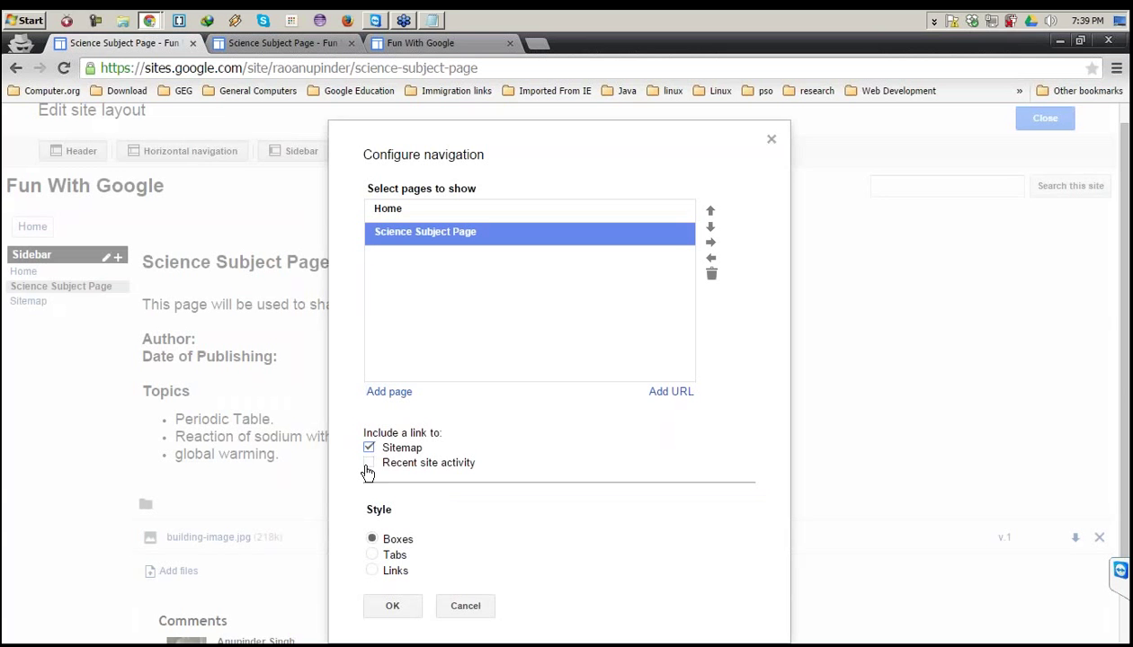
left_click(373, 554)
left_click(371, 572)
left_click(371, 539)
left_click(372, 555)
left_click(393, 606)
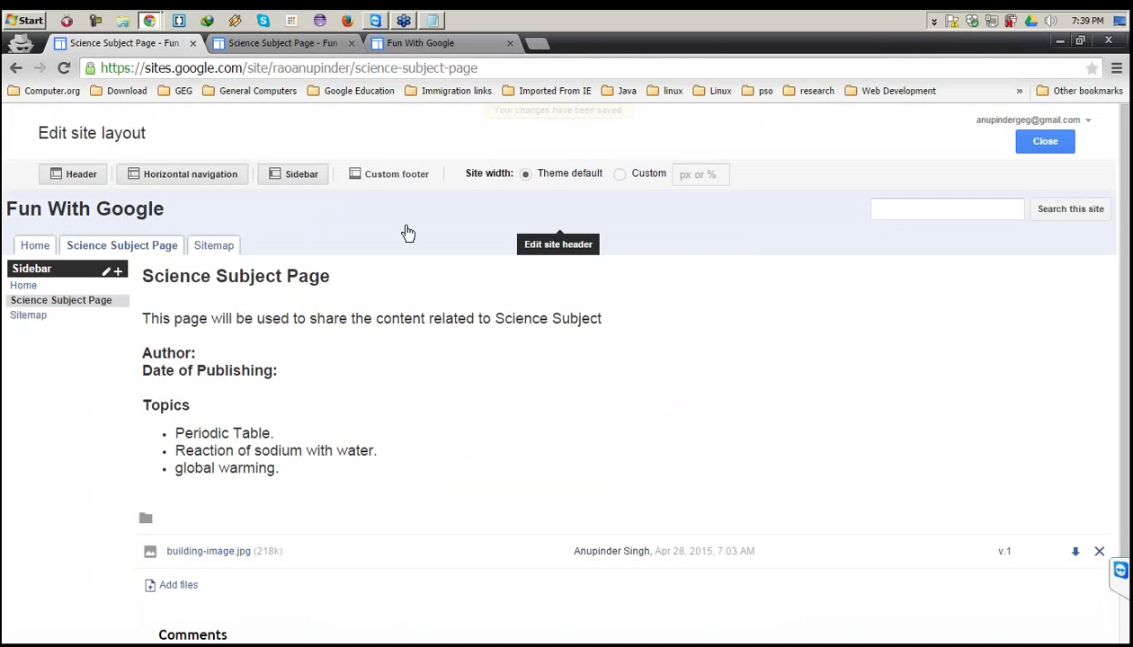
Turn the sidebar off, keep horizontal navigation on, and add a custom footer.
left_click(287, 178)
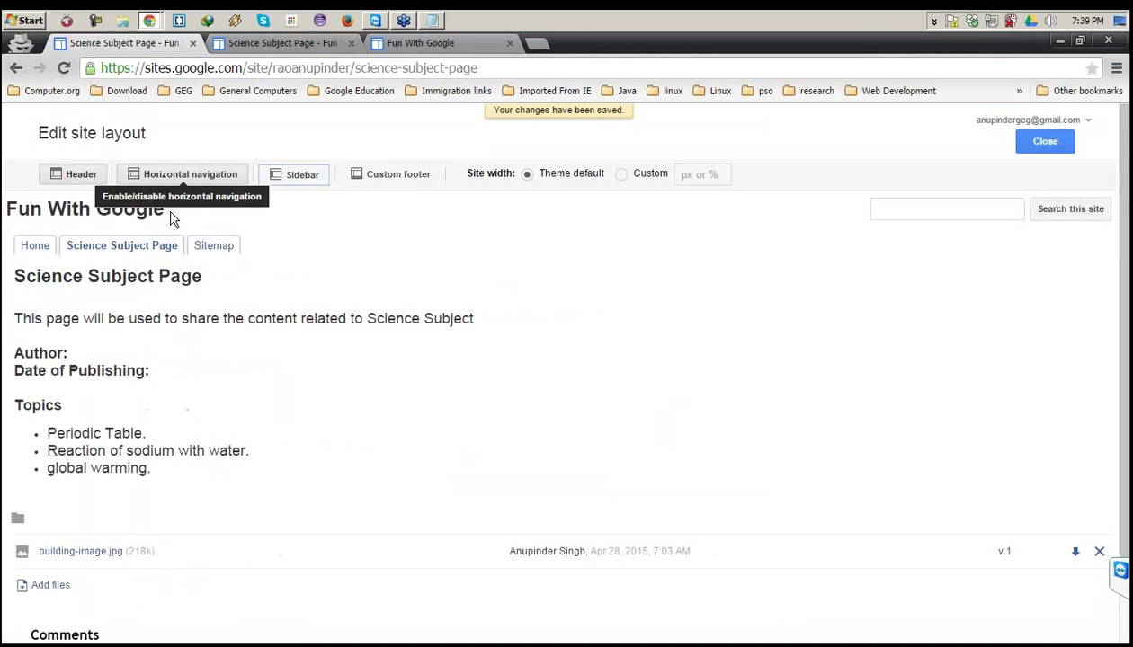
left_click(212, 180)
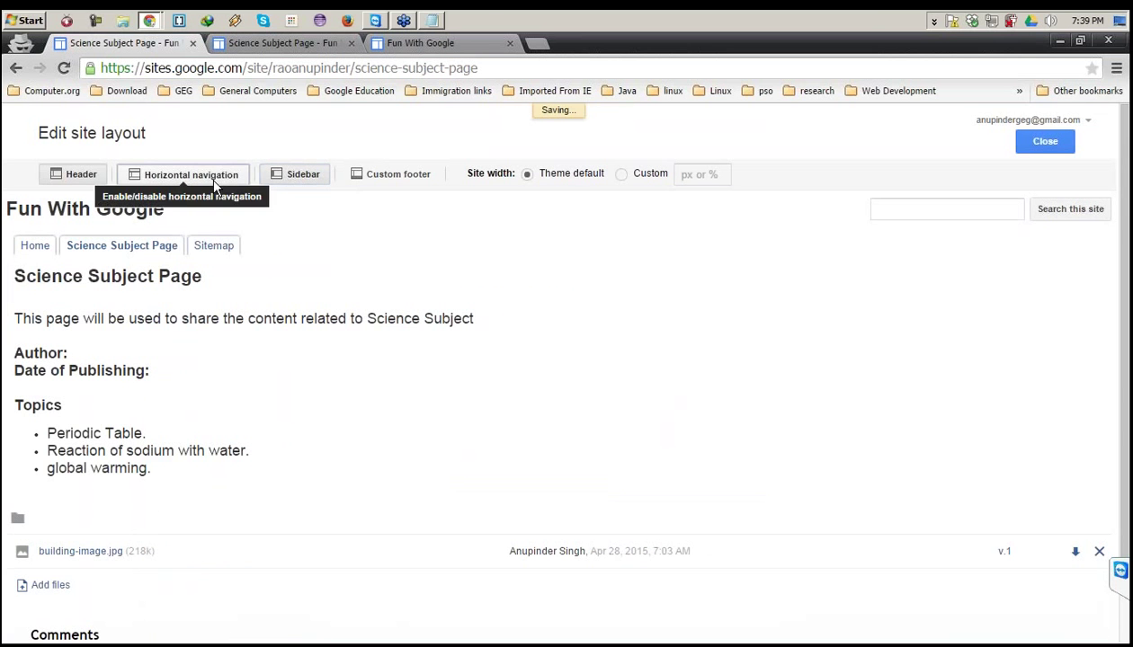
left_click(293, 184)
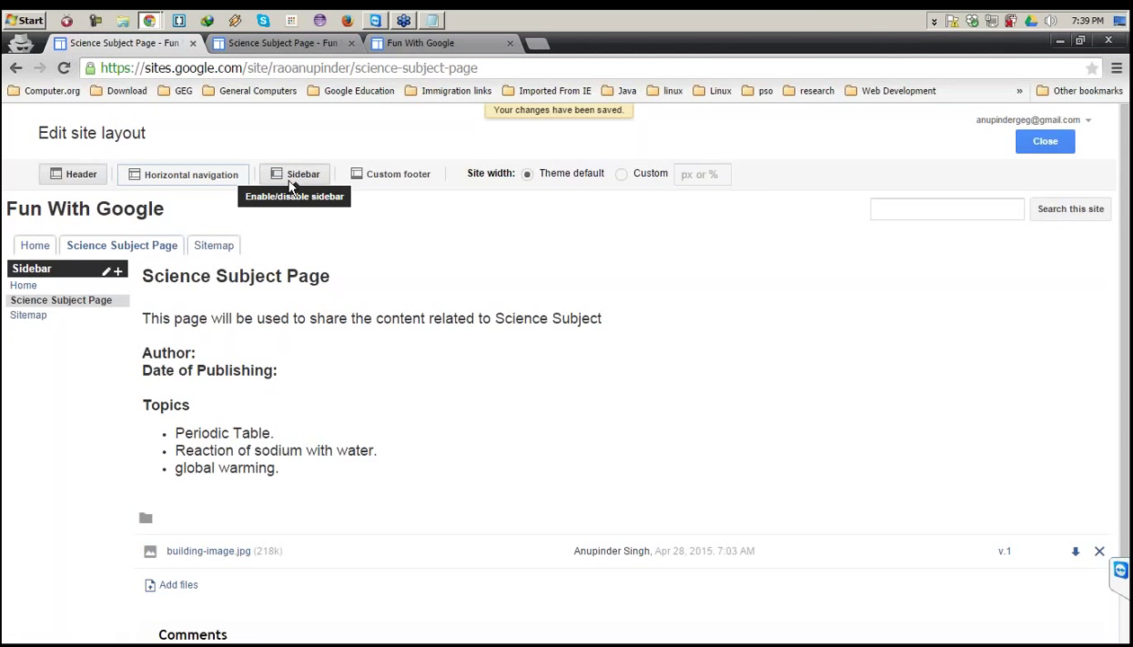
left_click(214, 175)
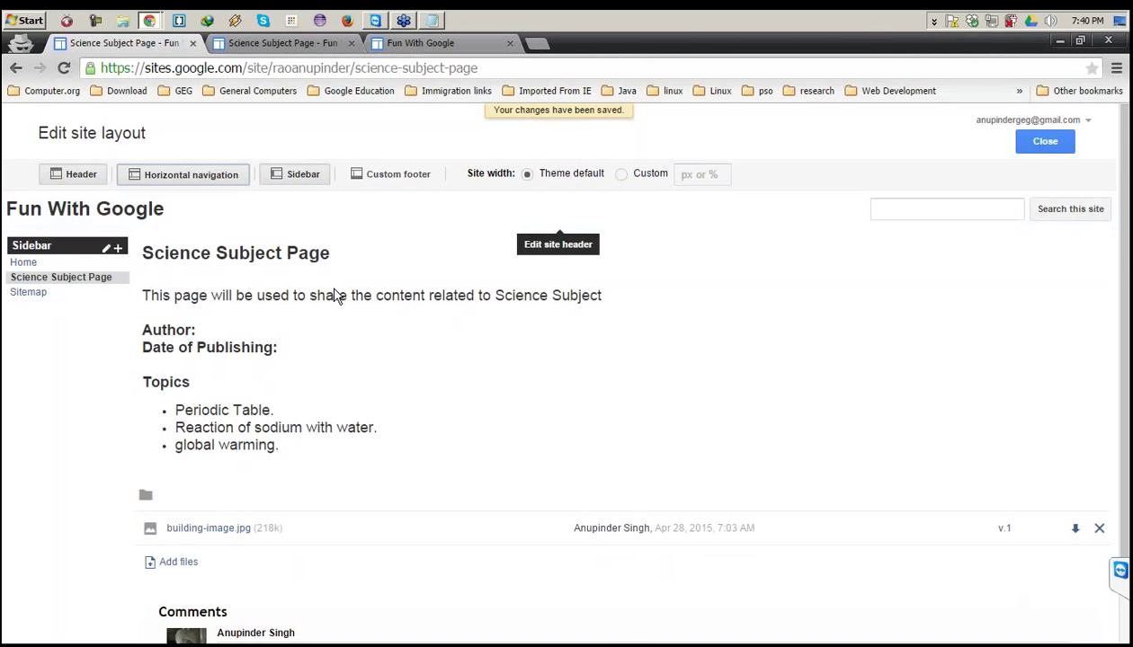
left_click(301, 176)
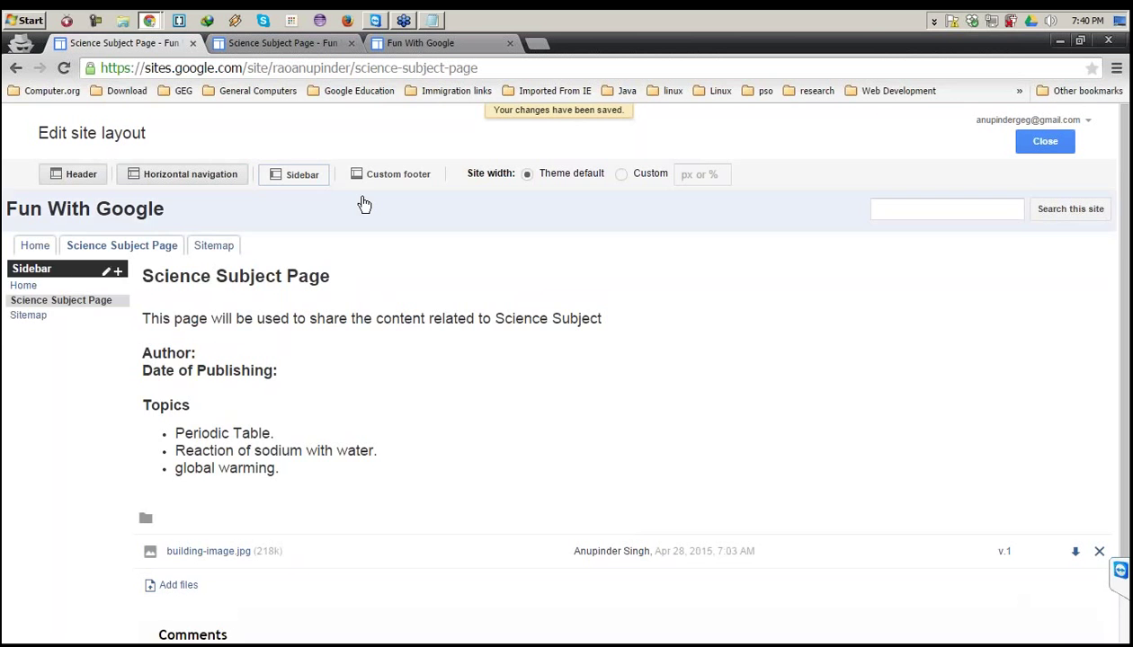
left_click(386, 175)
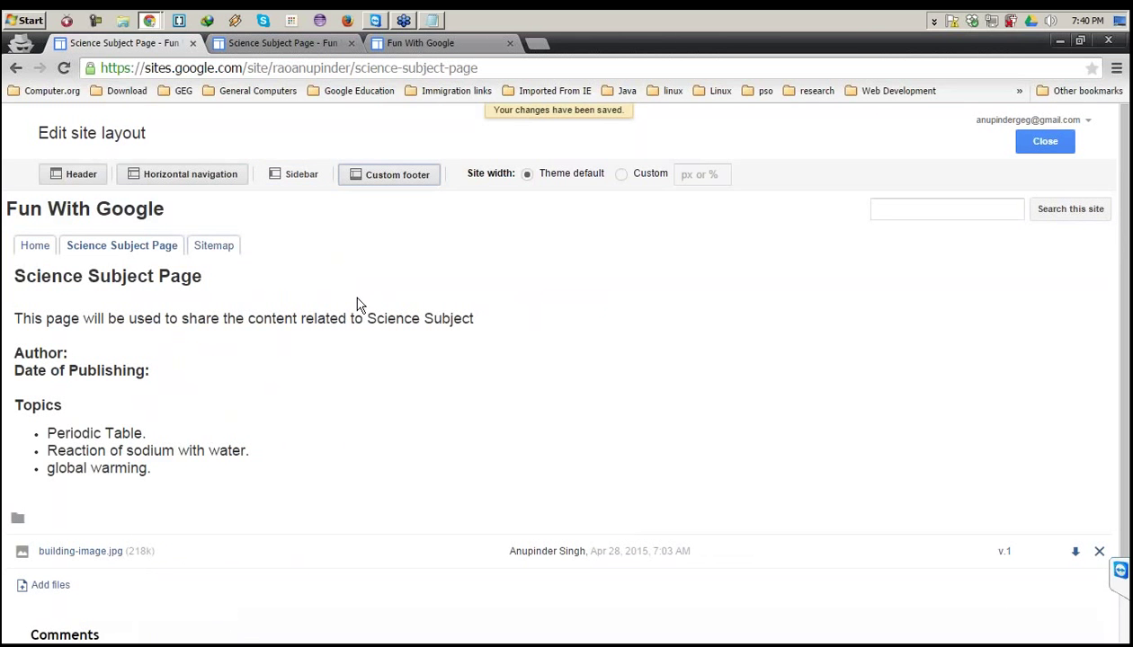
scroll(357, 306, "down", 3)
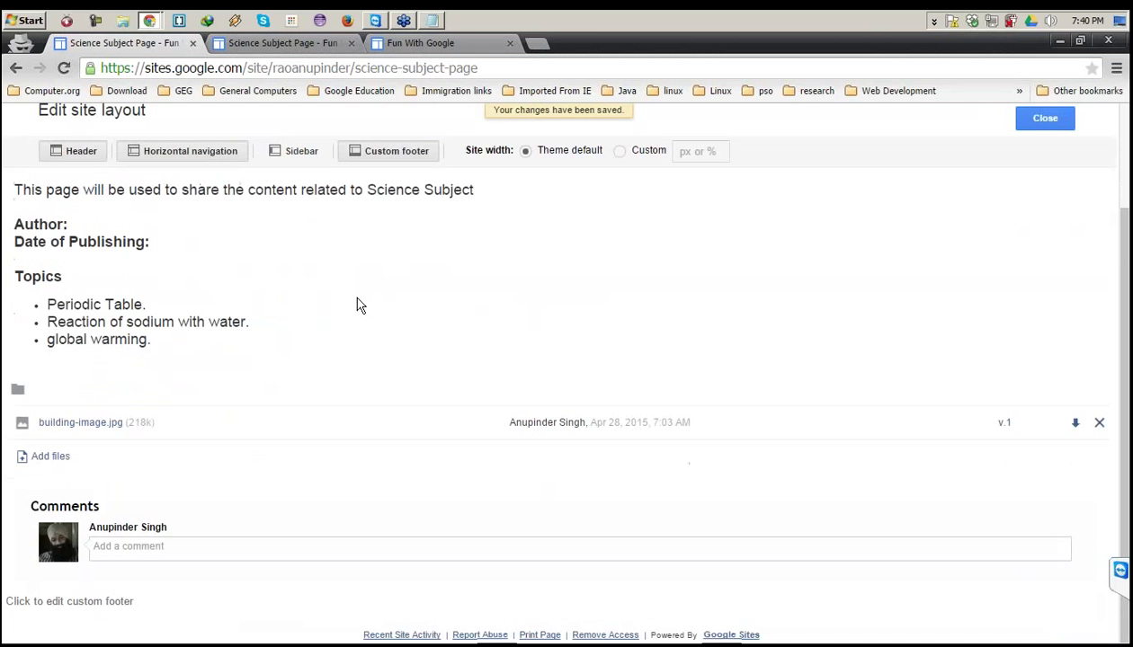
Write 'Fun with google copyright 2015' in the custom footer and save it.
left_click(117, 609)
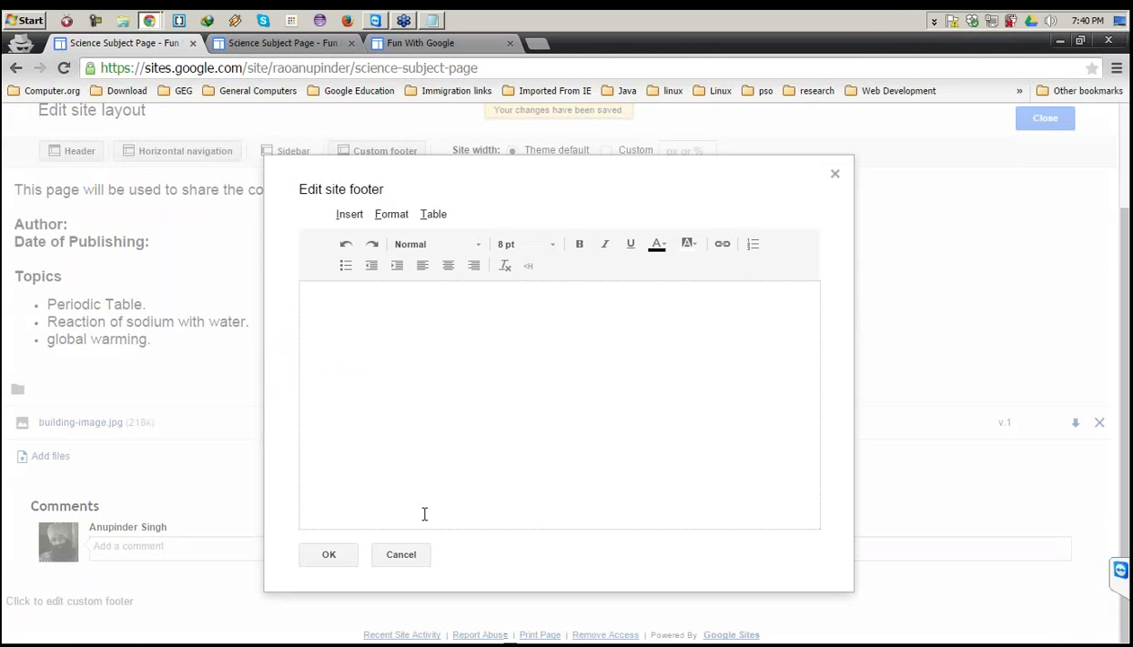
left_click(401, 555)
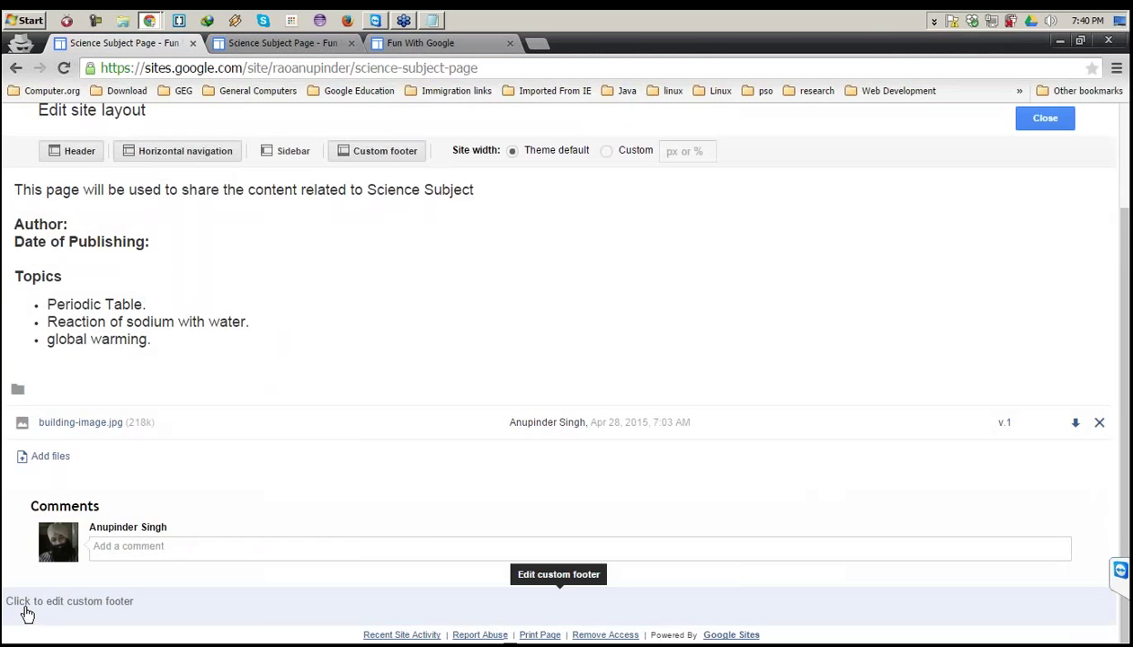
left_click(27, 614)
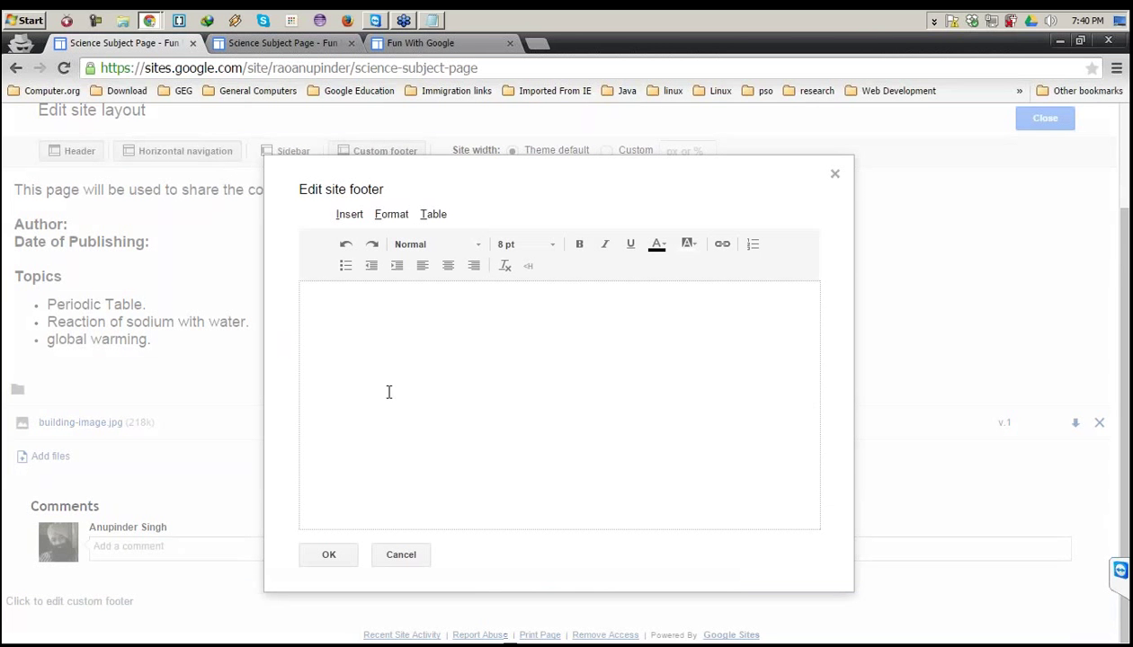
left_click(372, 363)
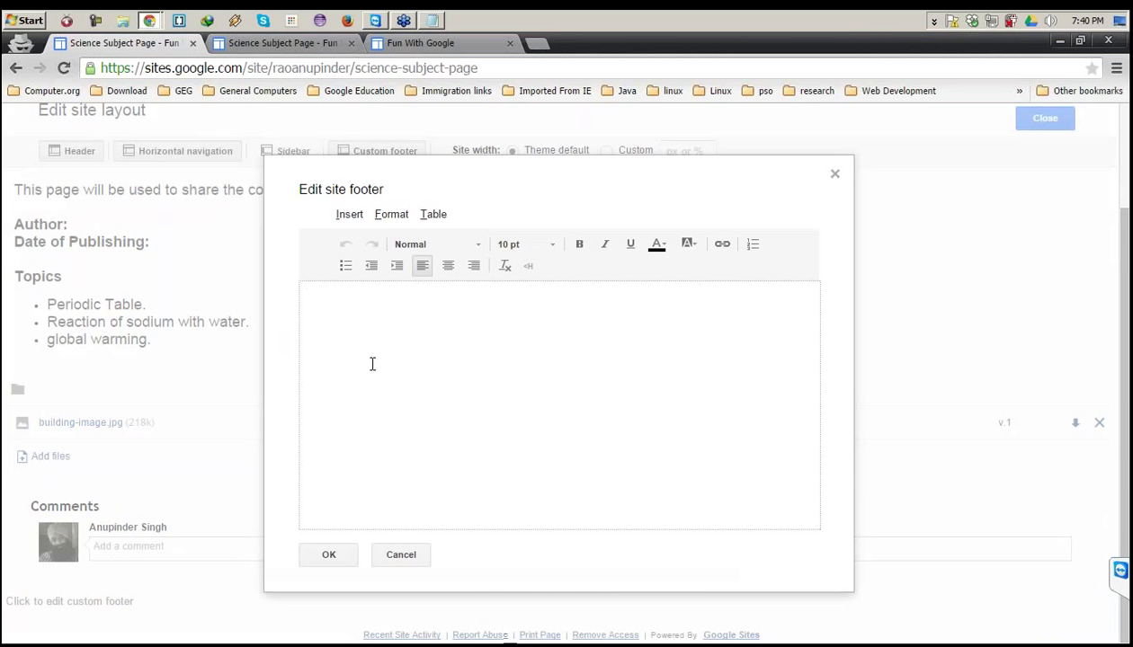
type("Fun with google copyri")
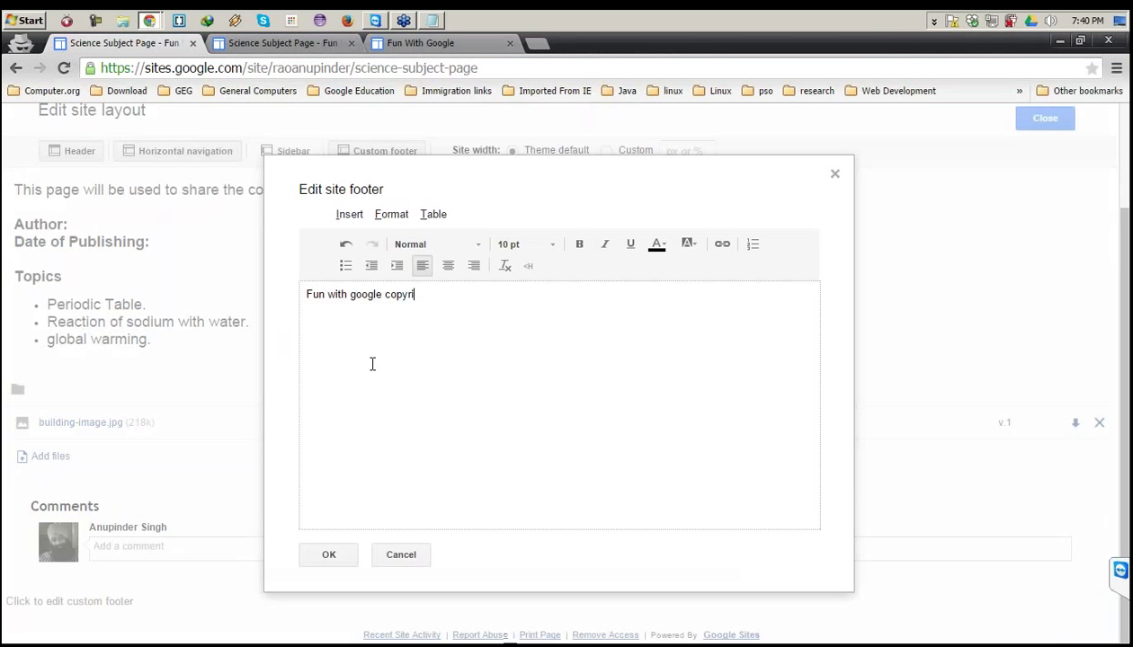
type("ght 2015")
left_click(317, 559)
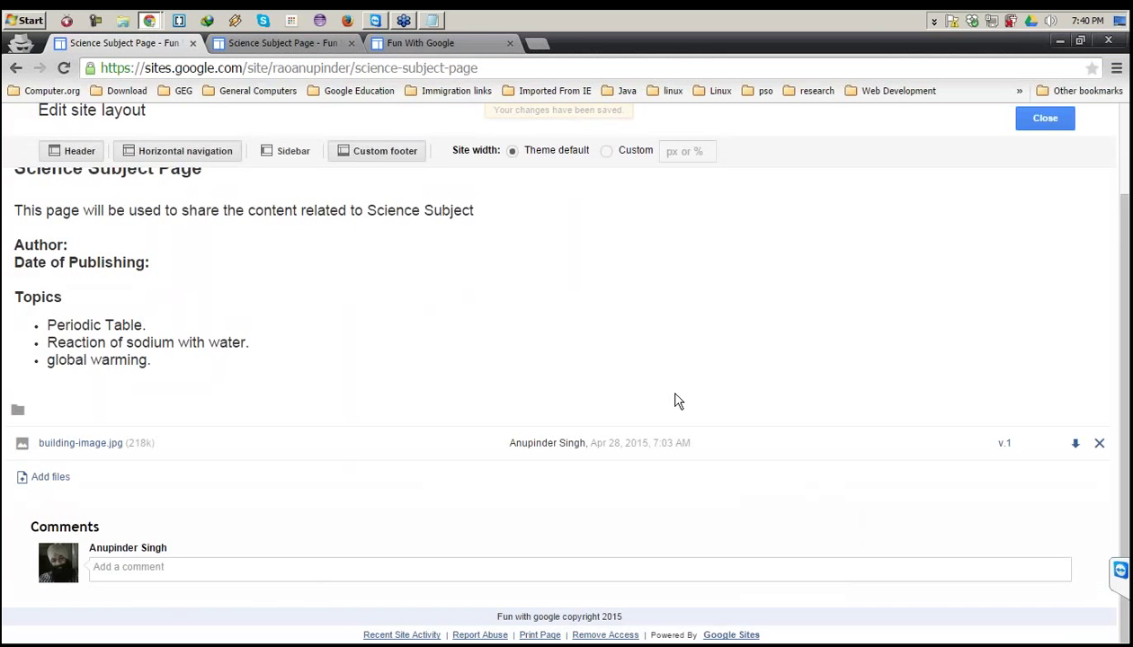
Close the layout editor and go via Manage site back to the Fun With Google Home page.
left_click(1029, 126)
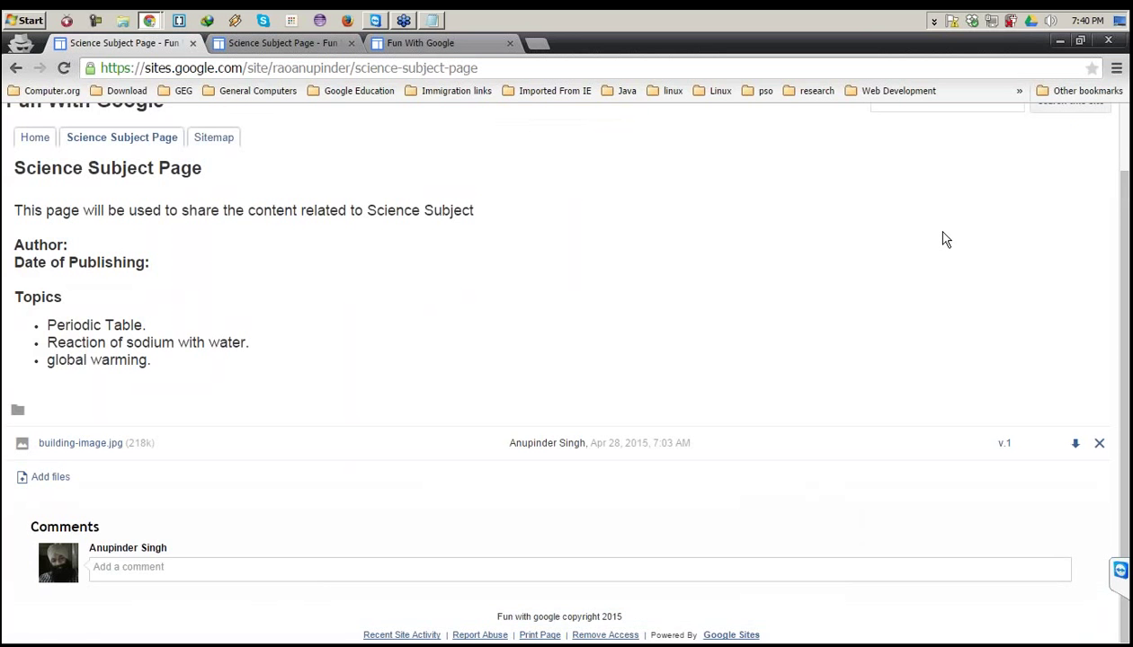
left_click(970, 121)
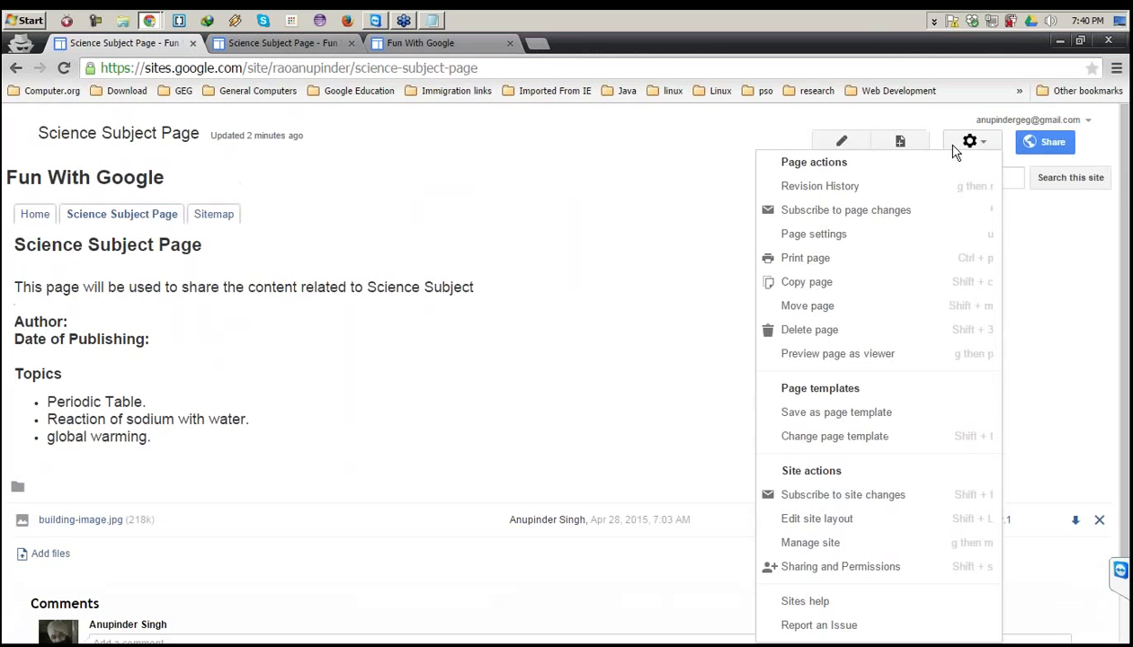
left_click(892, 543)
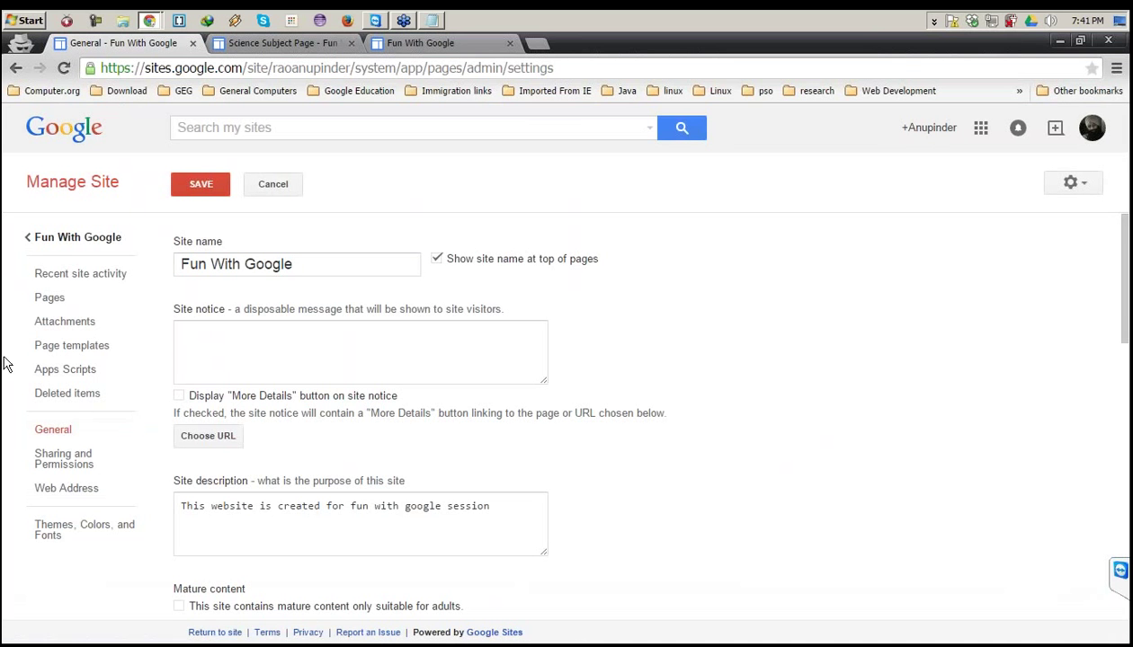
left_click(45, 240)
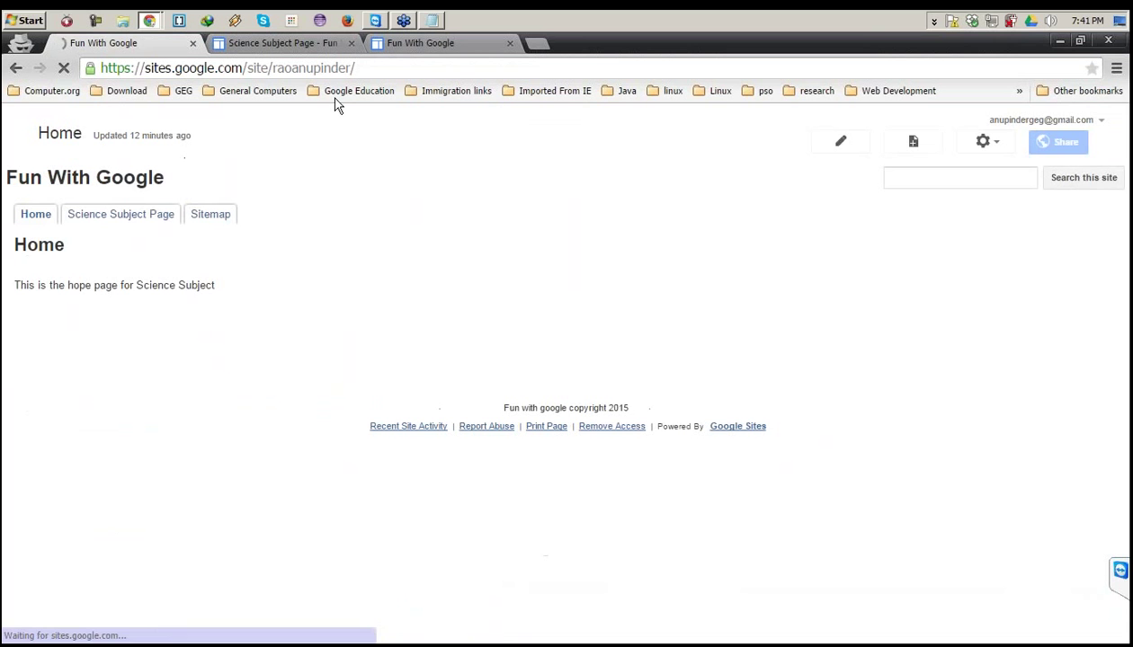
left_click(114, 219)
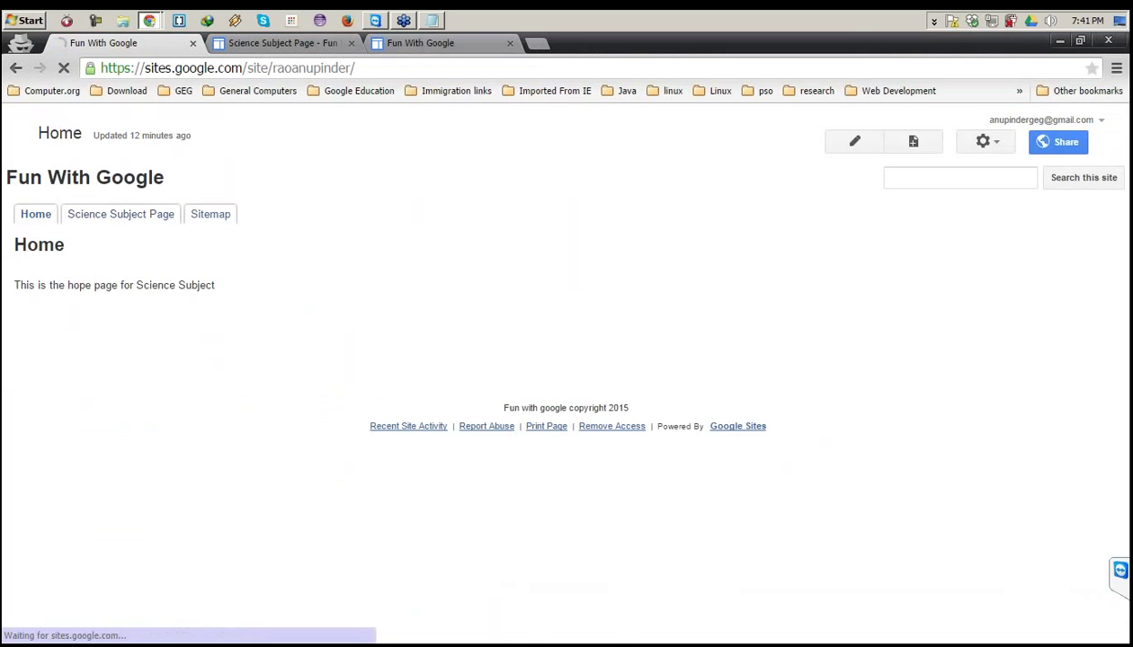
Review the collection-of-topic-pages note in the Notepad planning notes.
left_click(433, 21)
left_click(331, 196)
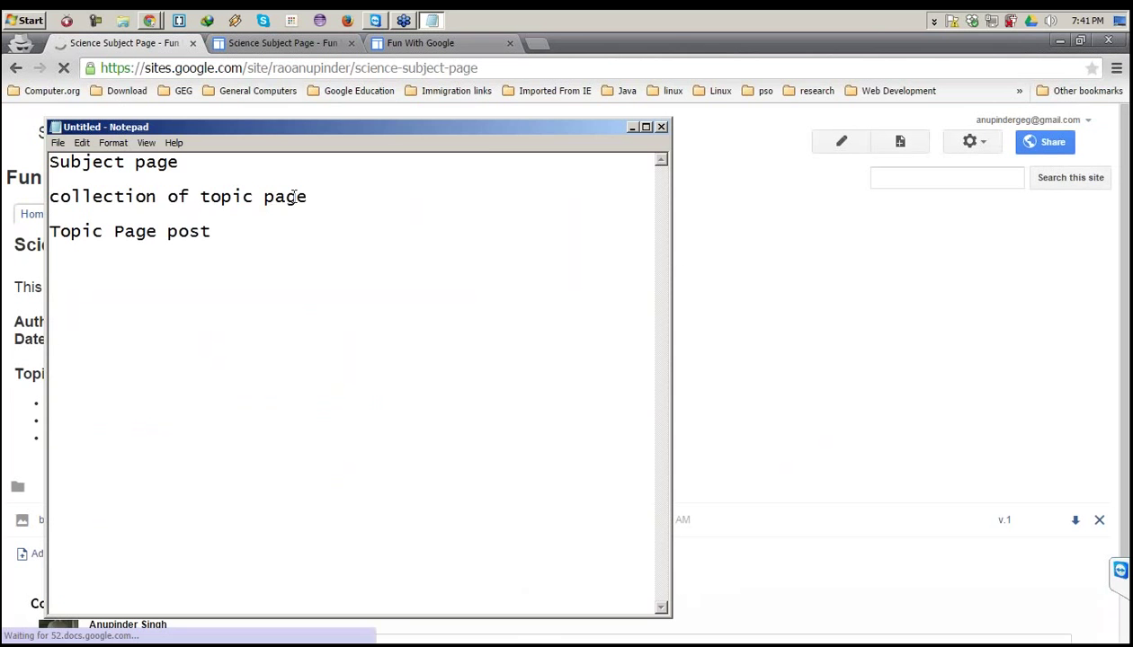
left_click_drag(308, 197, 149, 189)
left_click(149, 189)
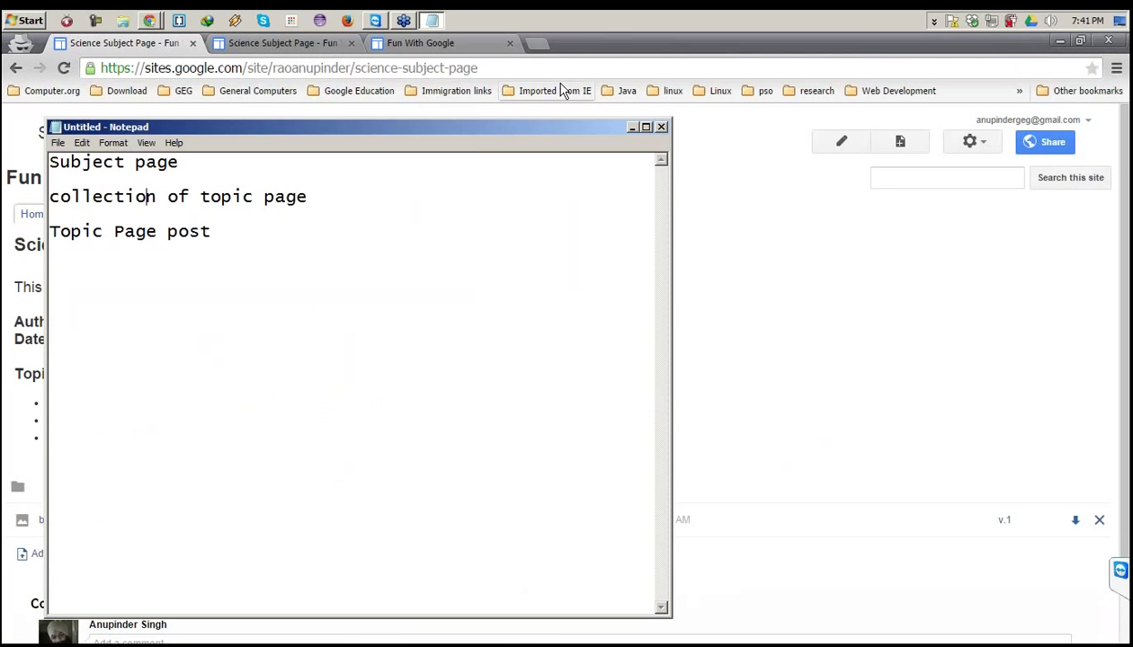
Check the Science Subject Page heading, intro and three topic bullets, then start a new page.
left_click(603, 48)
left_click_drag(15, 239, 114, 320)
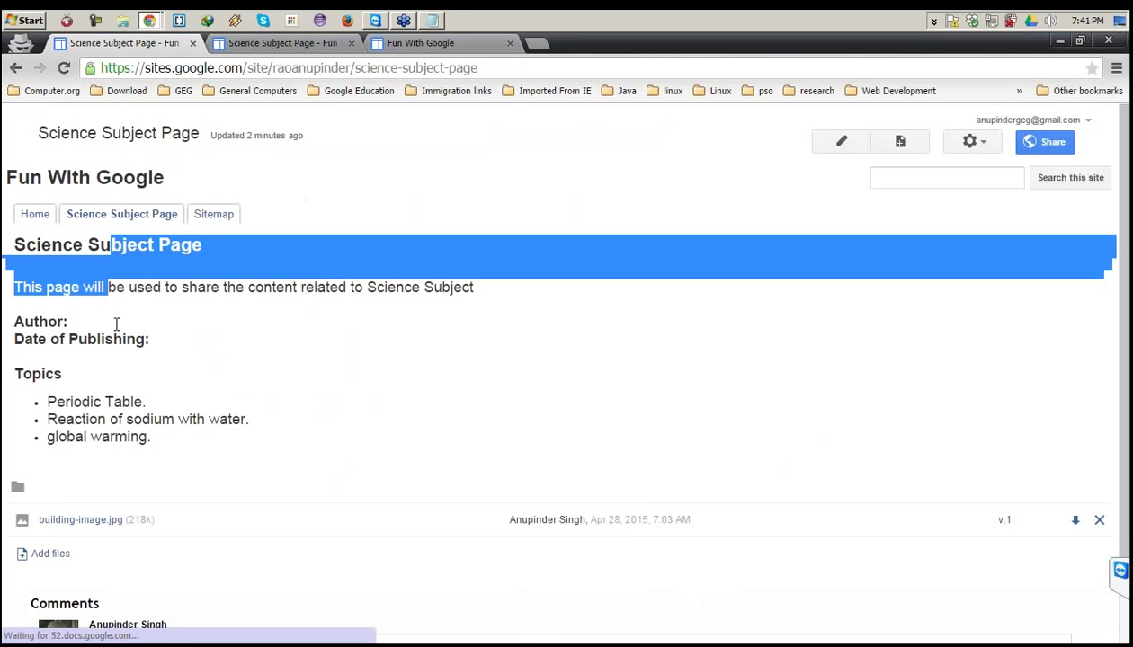
left_click(162, 449)
left_click_drag(123, 432, 51, 396)
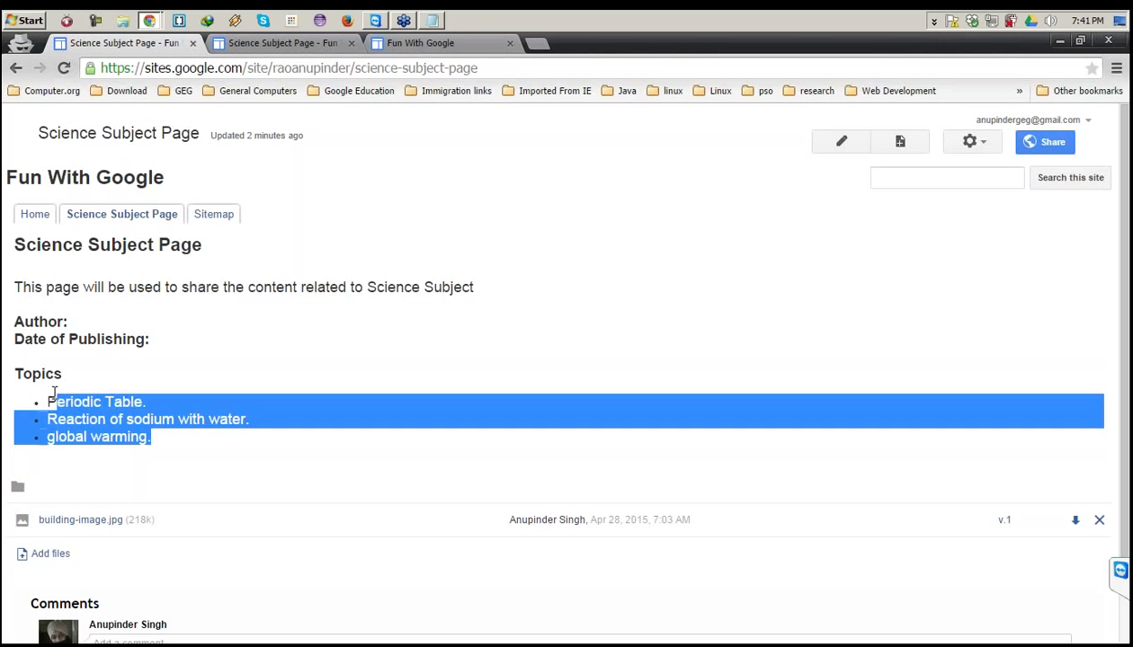
left_click(51, 395)
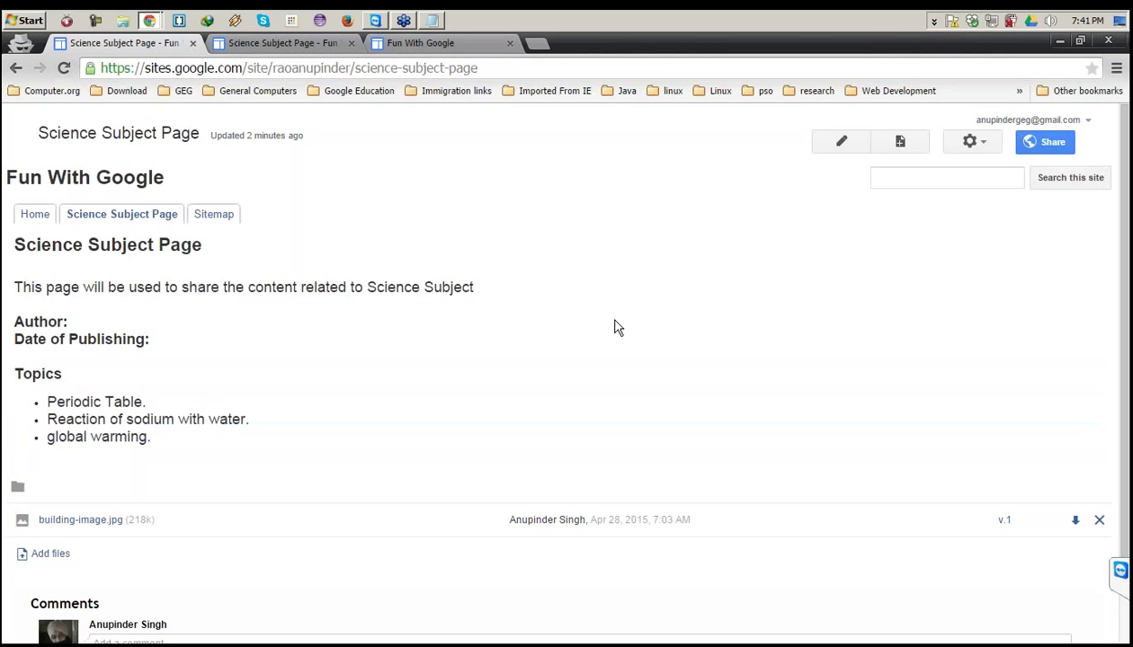
left_click(896, 148)
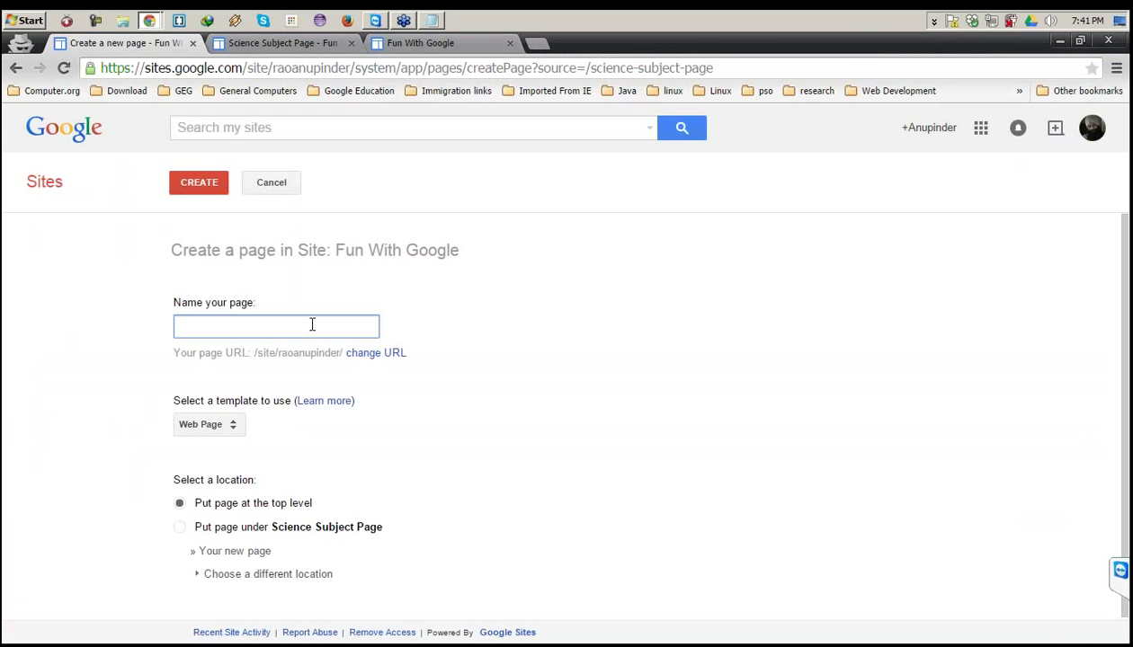
Inspect the Name field in DevTools, then enter ScienceSubjectPageCollection as the page name.
right_click(312, 324)
key("Escape")
key("ctrl+shift+c")
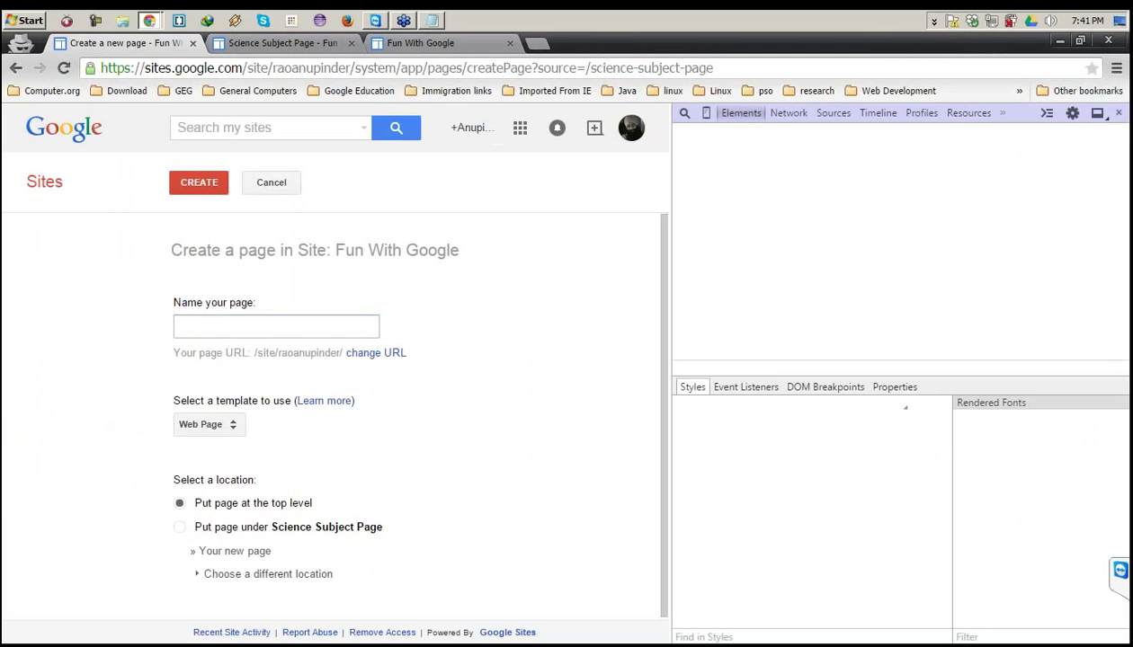
left_click(312, 324)
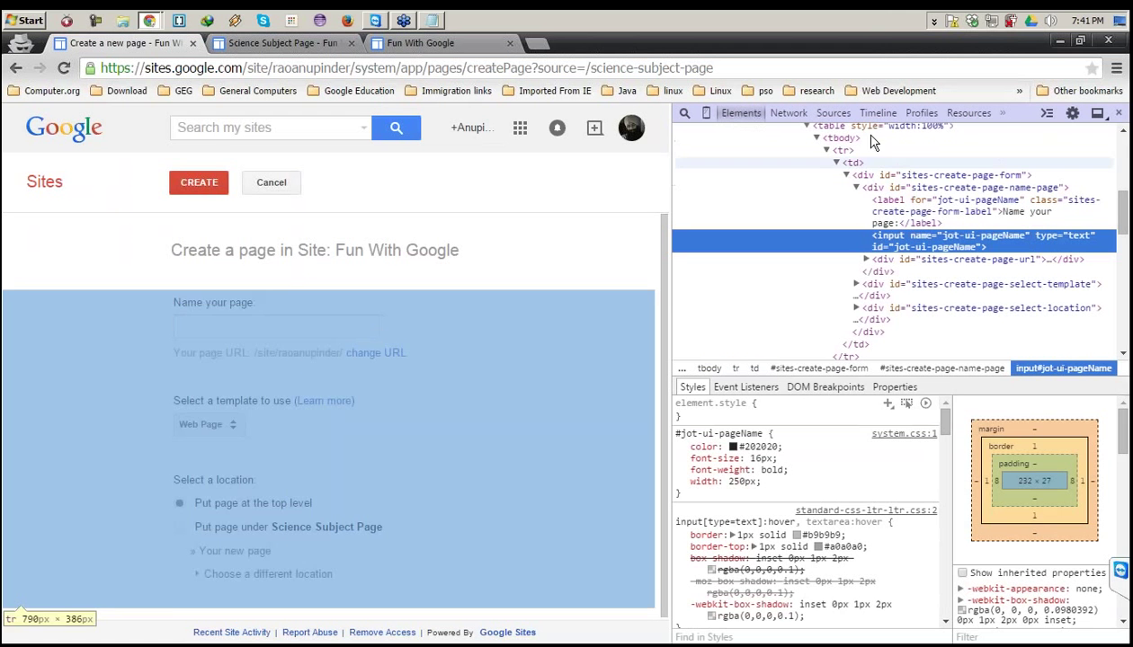
left_click(1119, 113)
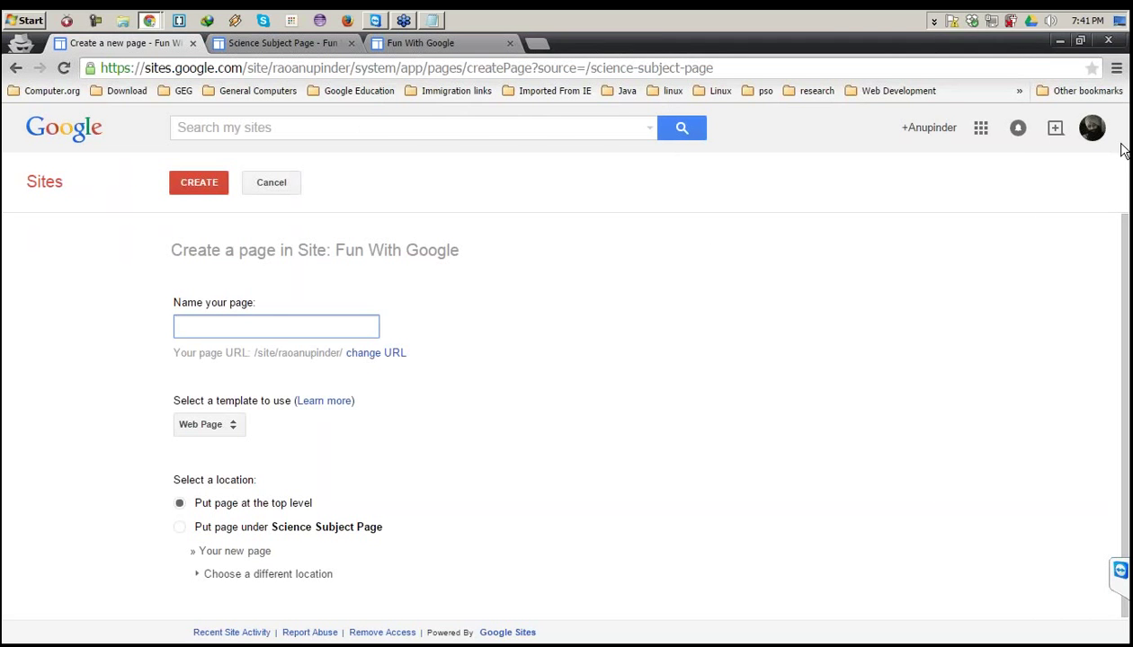
left_click(347, 331)
type("Sc")
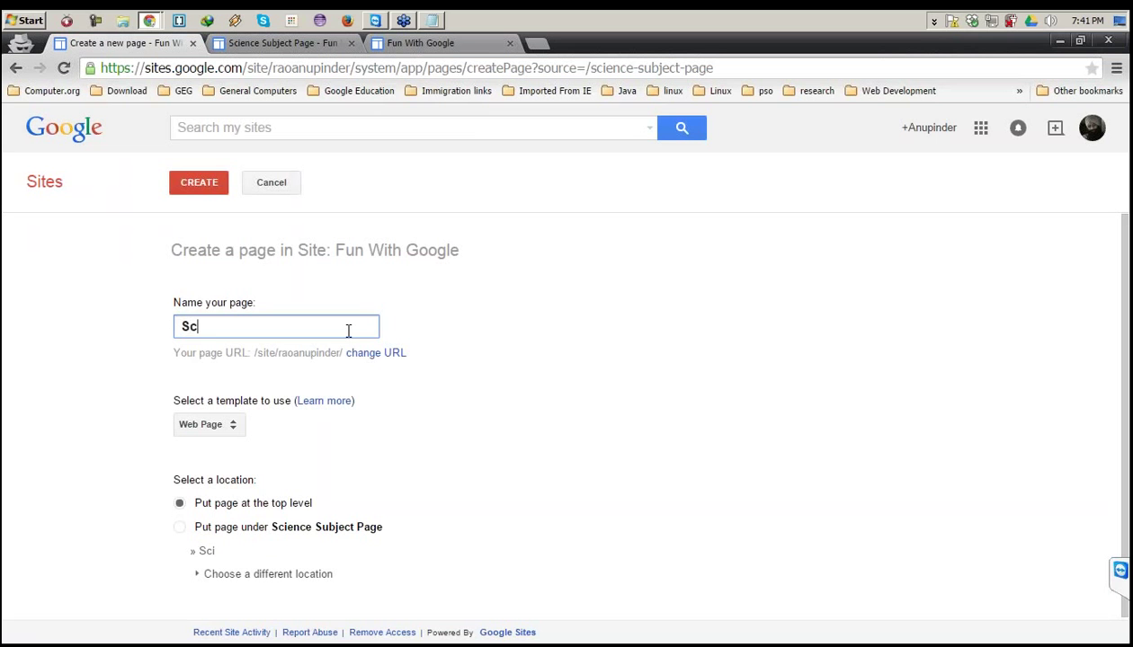
type("ienceSu")
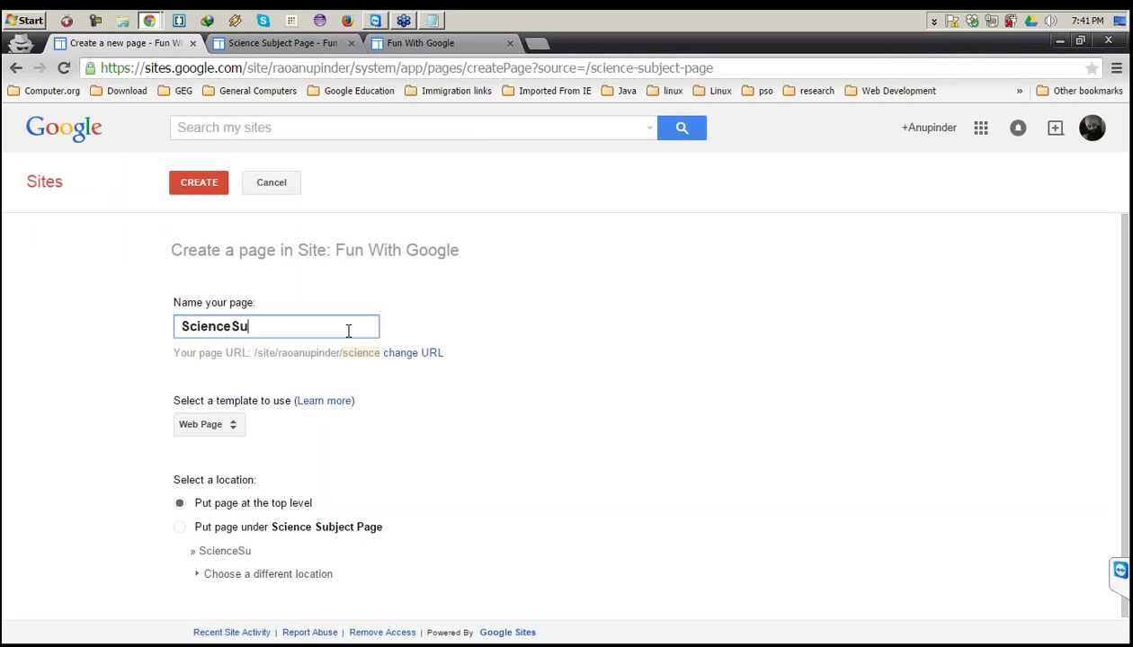
type("bjectPage")
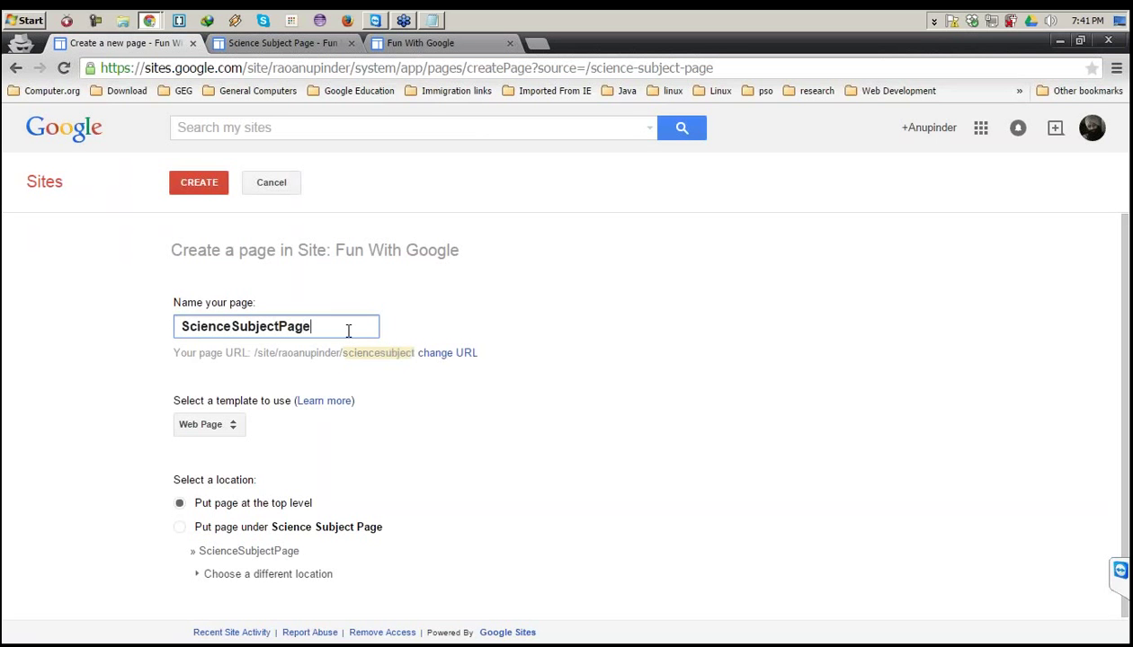
type("Collect")
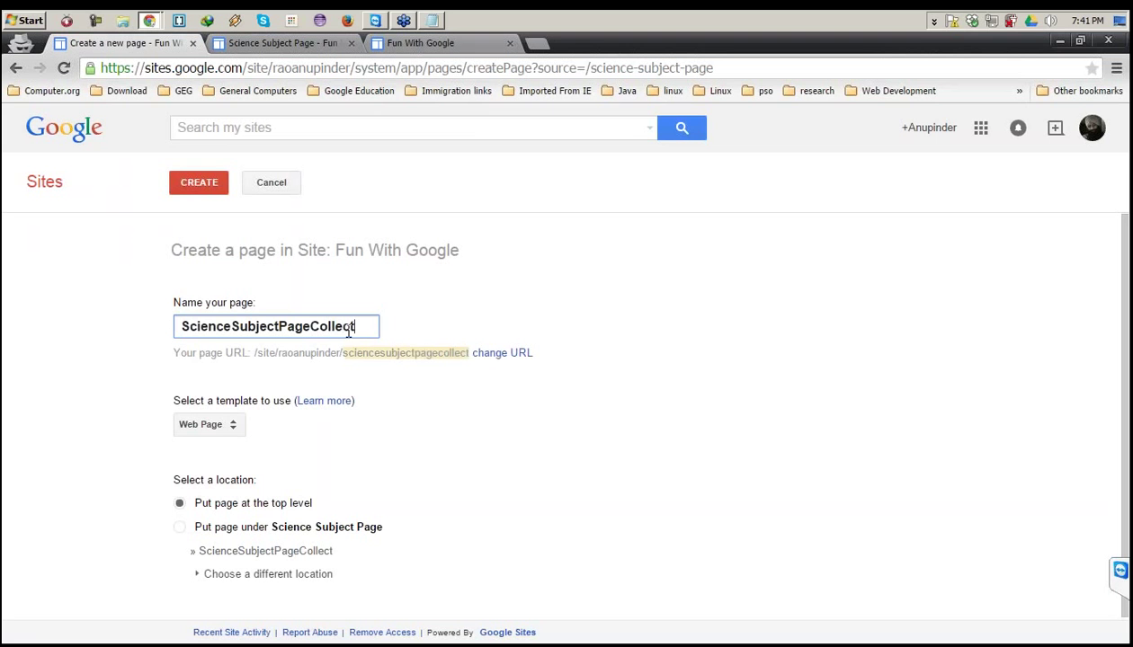
type("ion")
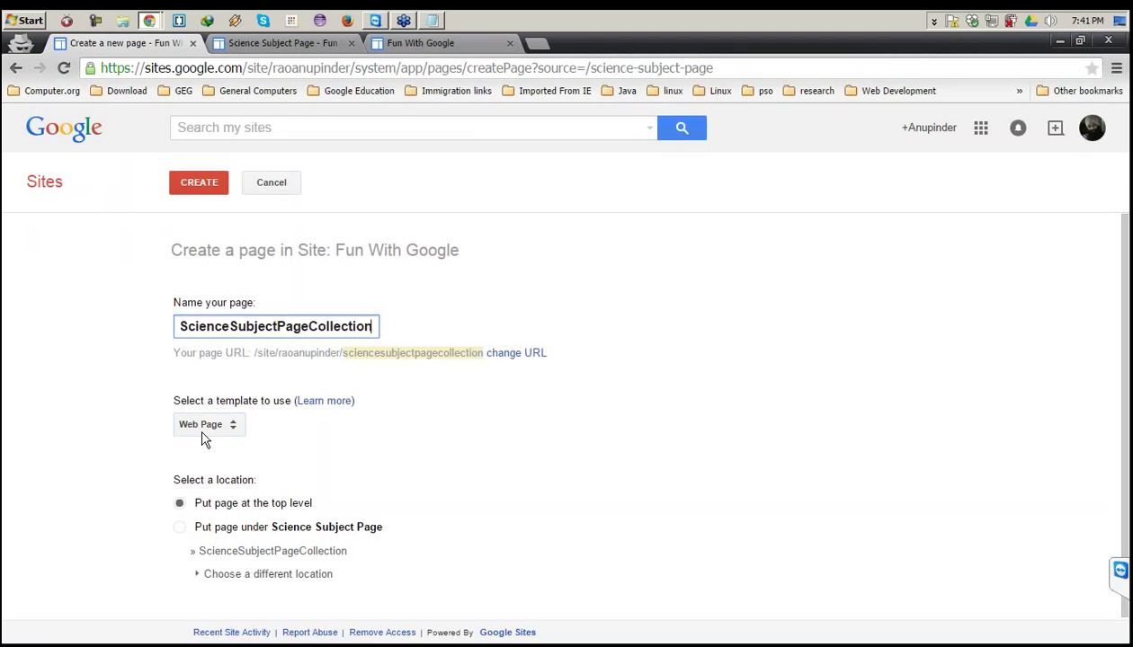
Choose the Announcements template, place the page under Science Subject Page, and create it.
left_click(212, 424)
left_click(222, 448)
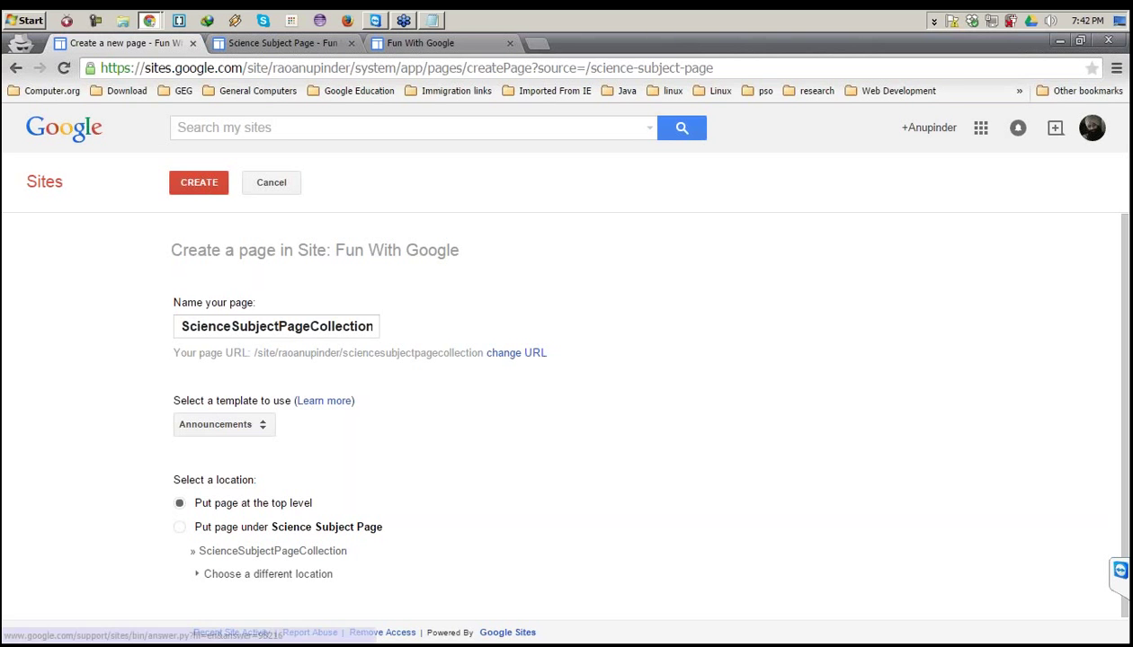
left_click(264, 429)
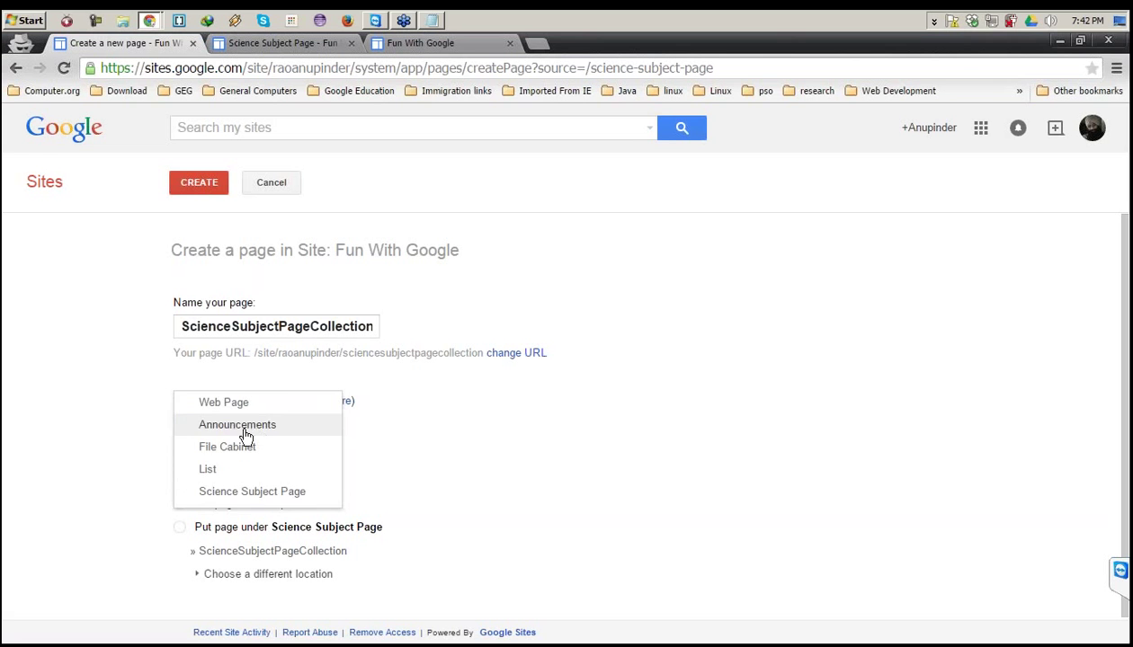
left_click(261, 438)
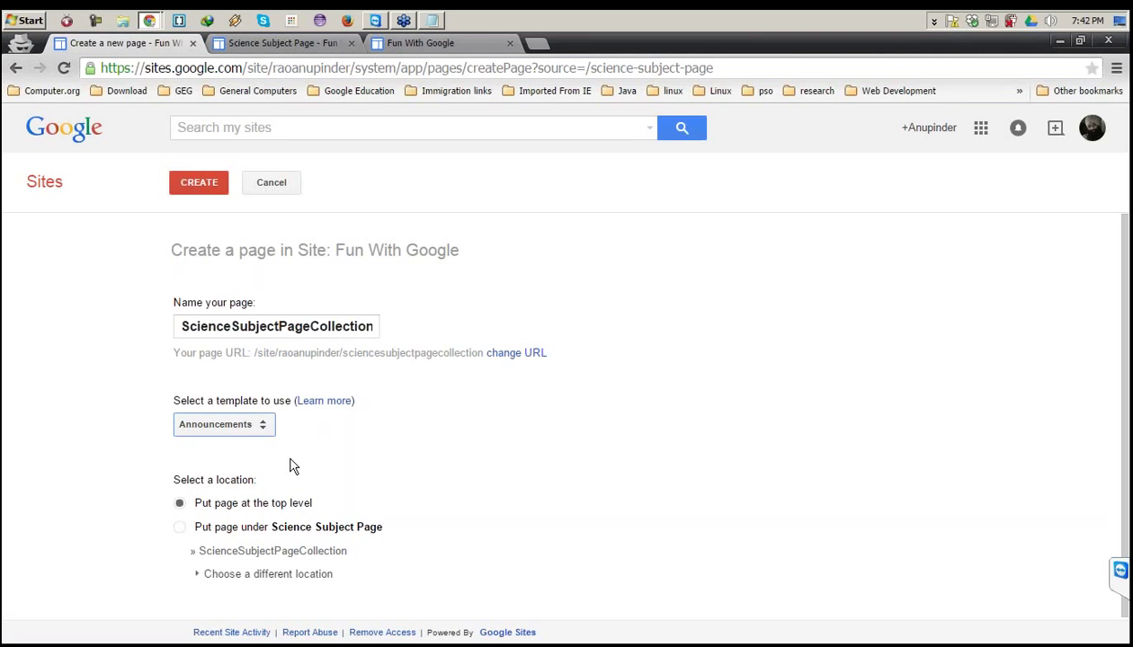
left_click(180, 528)
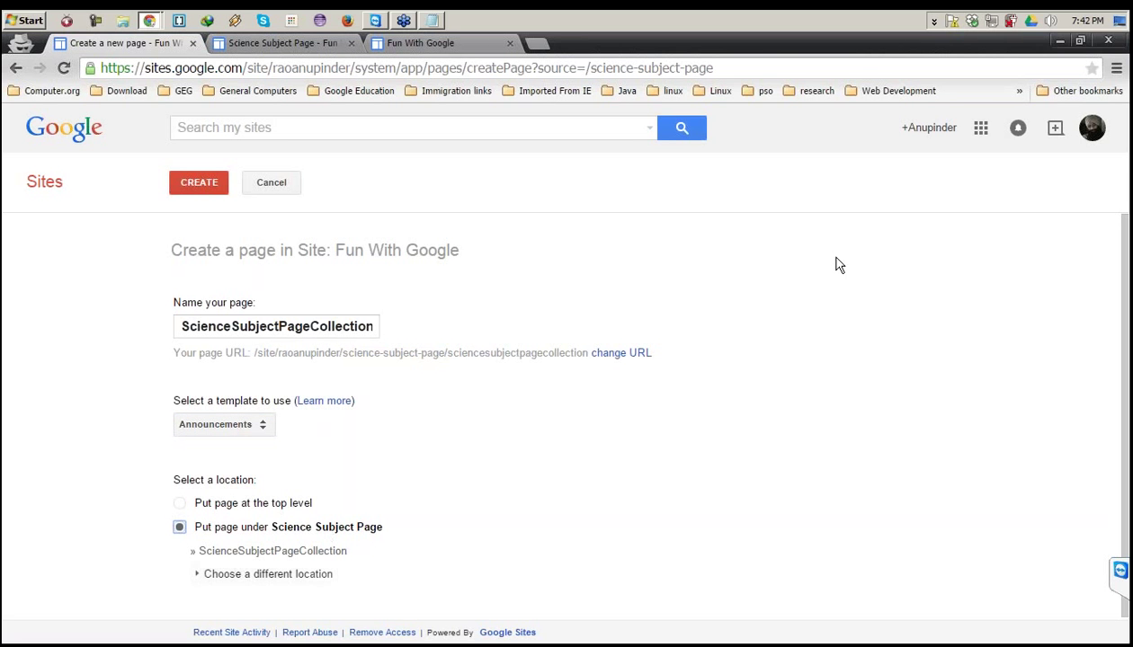
left_click(189, 185)
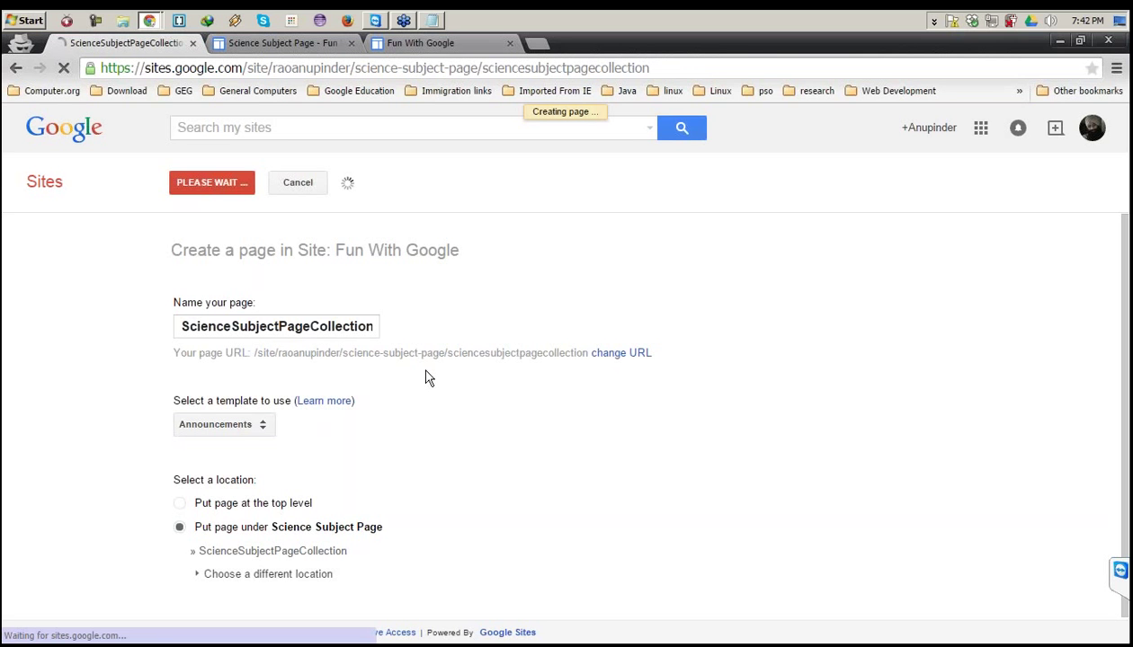
Reopen Science Subject Page in a fresh tab in edit mode, then return to the announcements page.
left_click(283, 45)
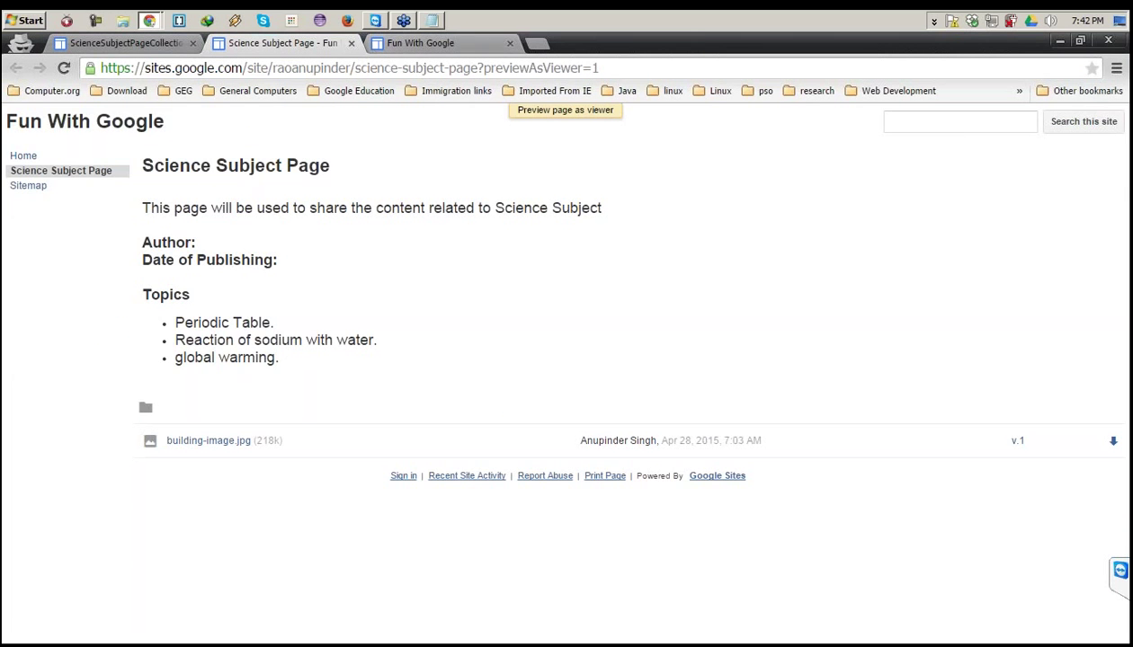
left_click(126, 44)
middle_click(104, 217)
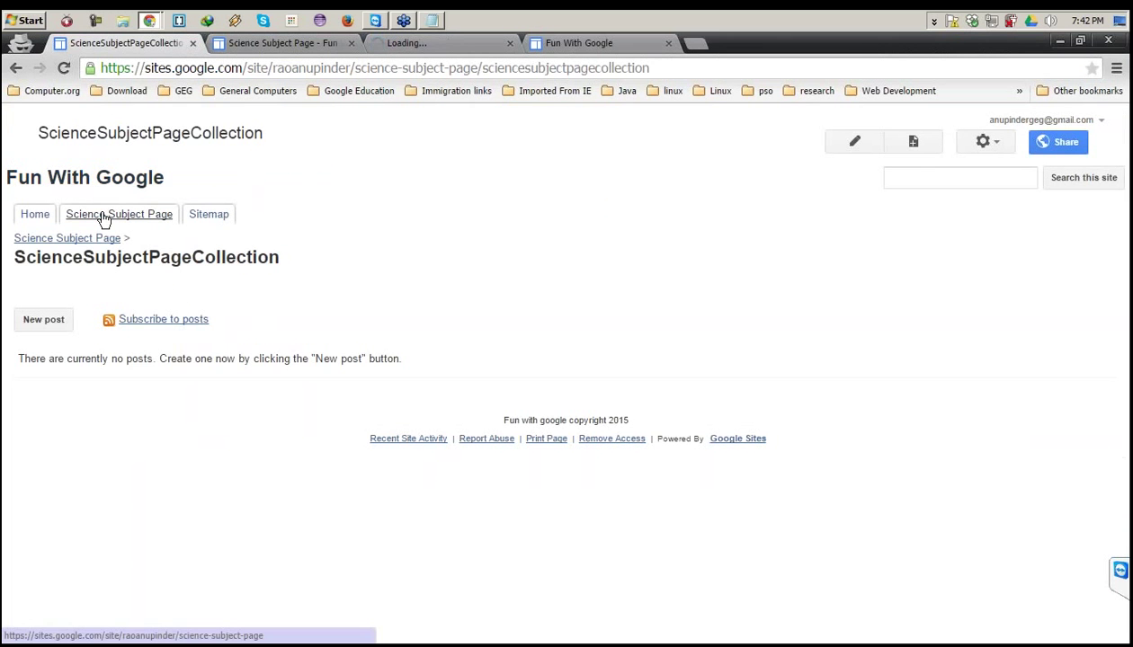
left_click(426, 41)
left_click(352, 43)
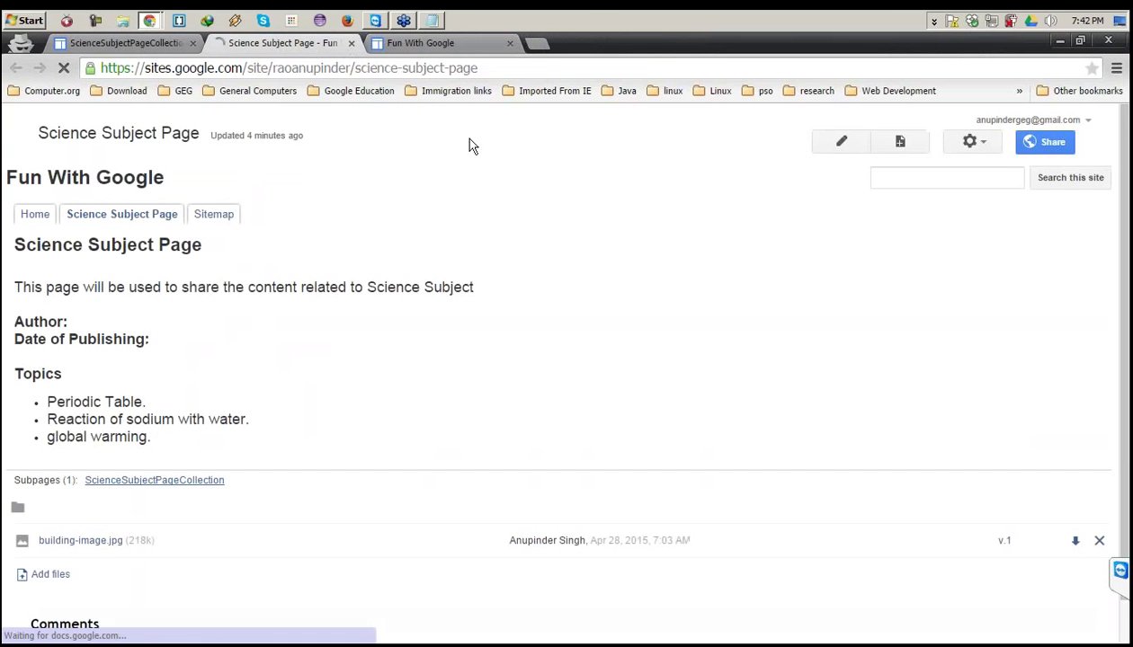
left_click(854, 146)
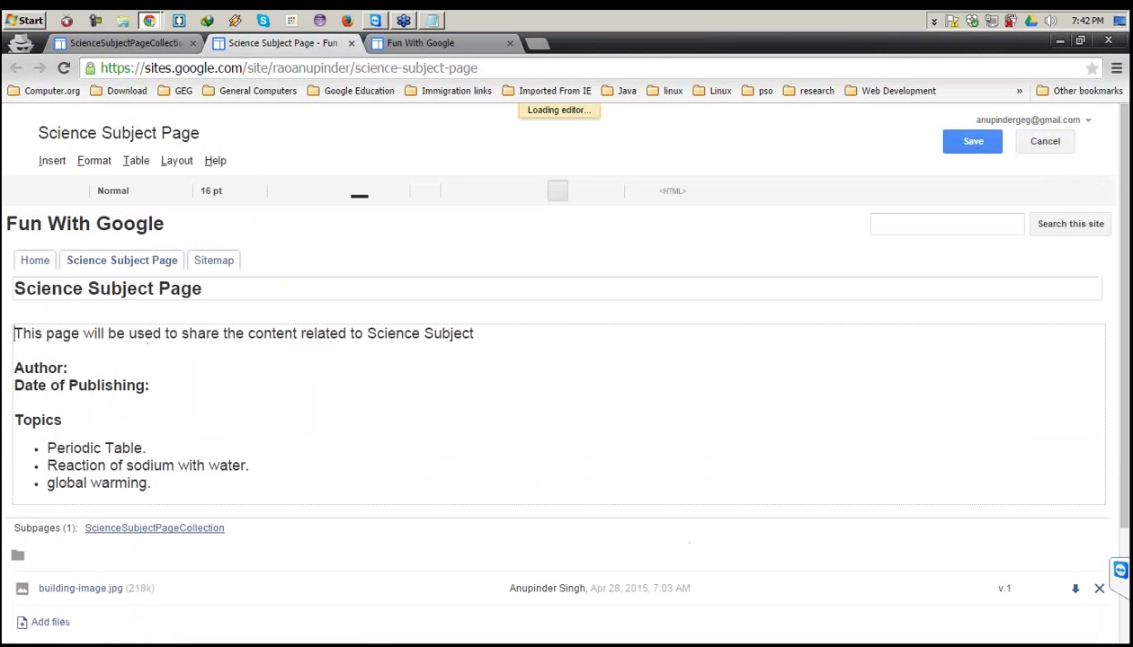
left_click(126, 44)
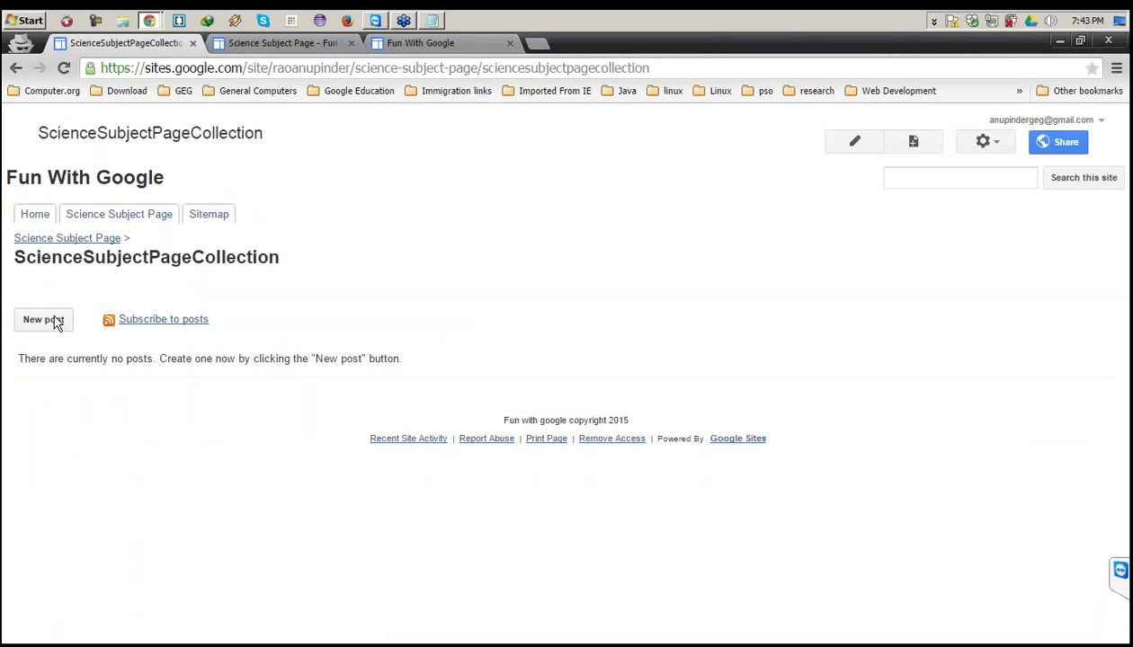
Start a new post and title it Periodic Table, copied from the Science Subject Page.
left_click(55, 324)
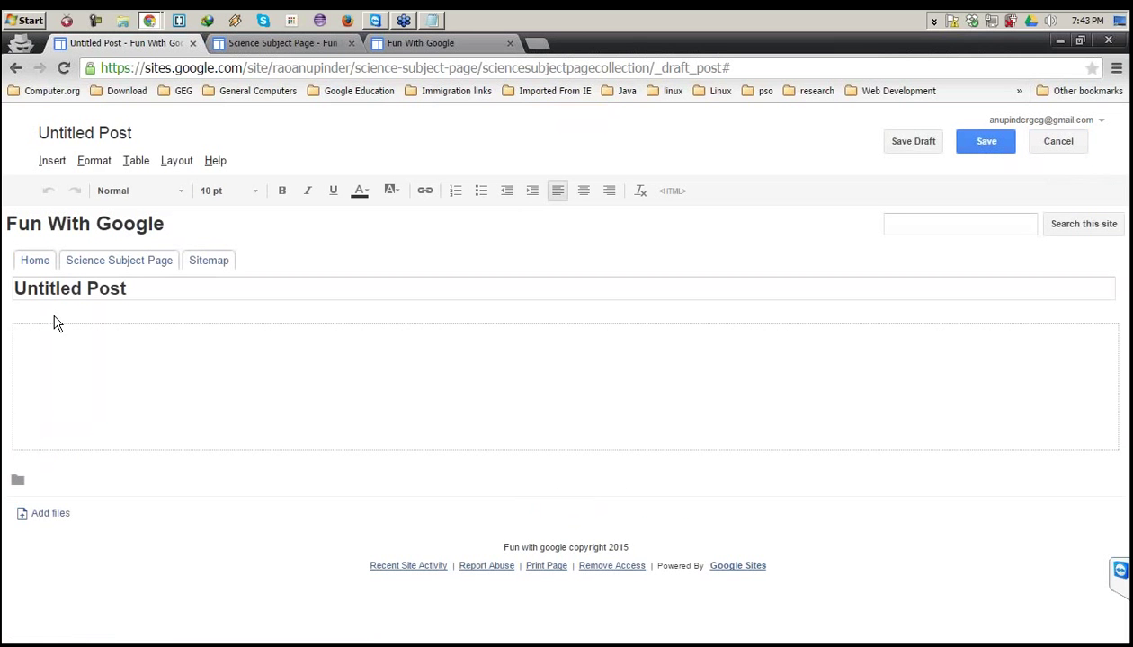
left_click_drag(134, 290, 4, 286)
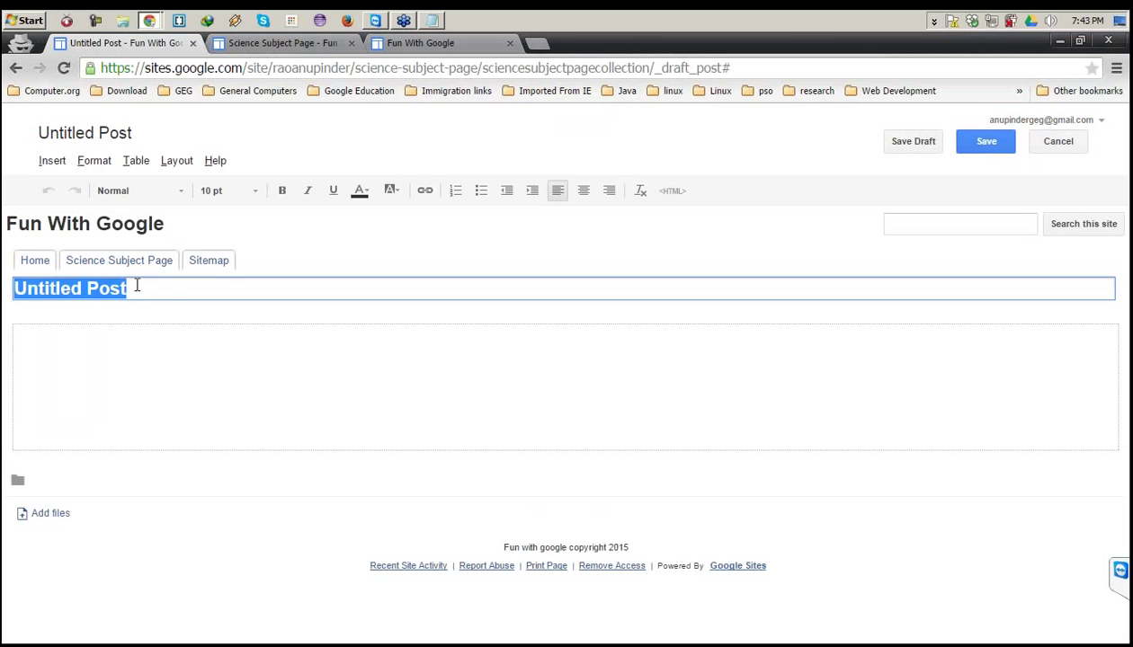
left_click(169, 291)
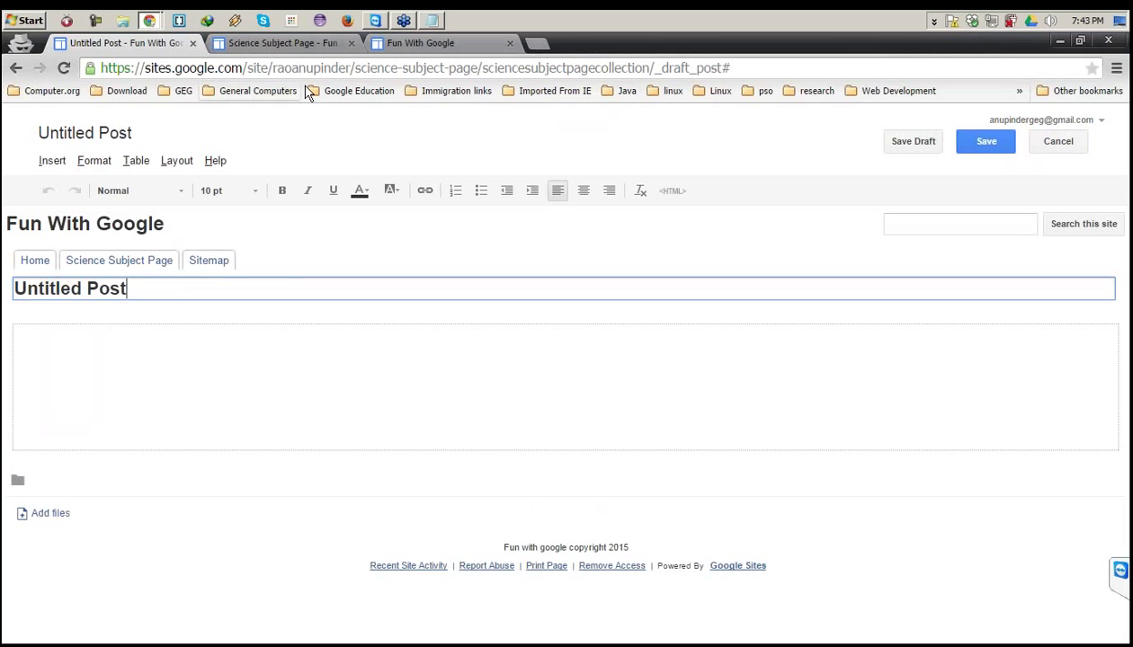
left_click(307, 44)
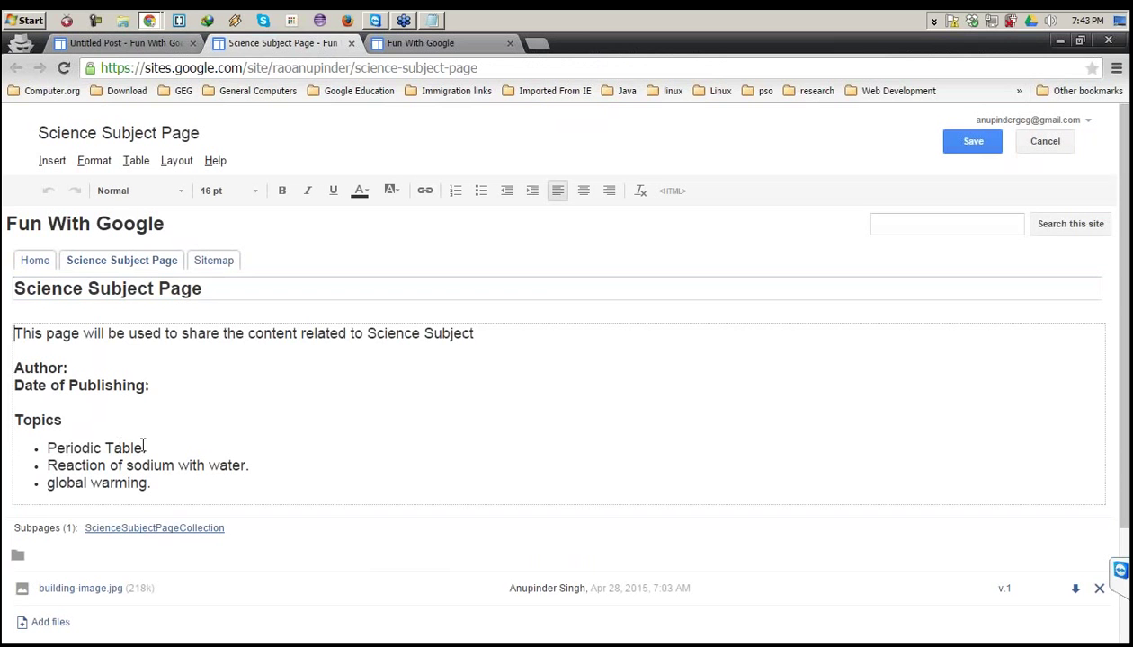
left_click_drag(142, 447, 45, 448)
key("ctrl+c")
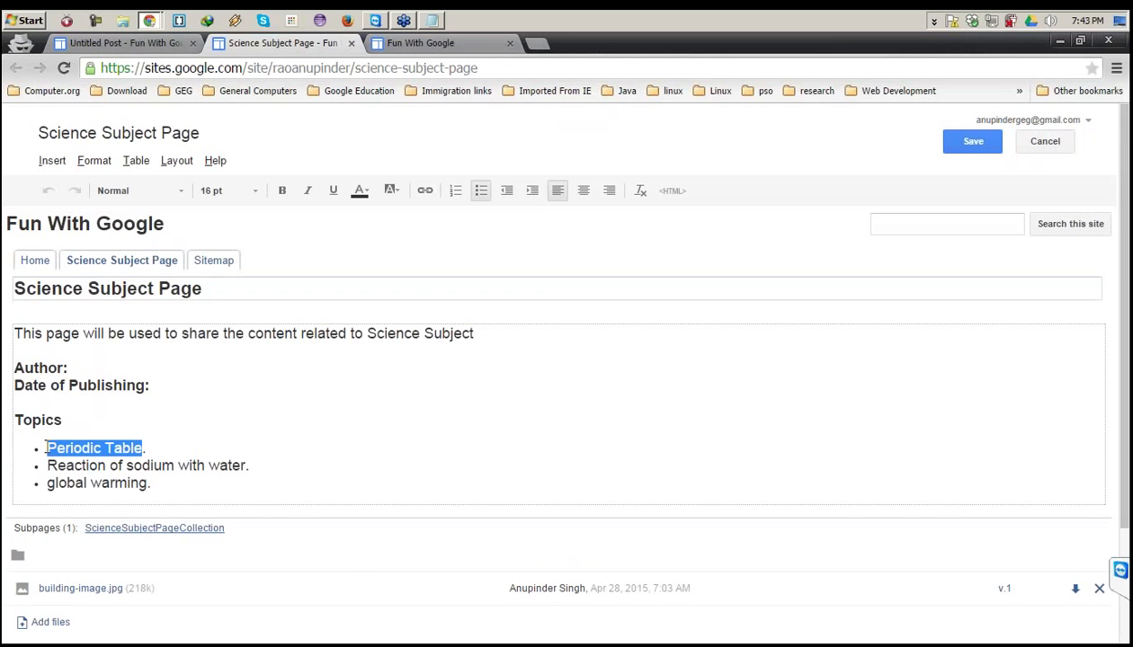
left_click(107, 42)
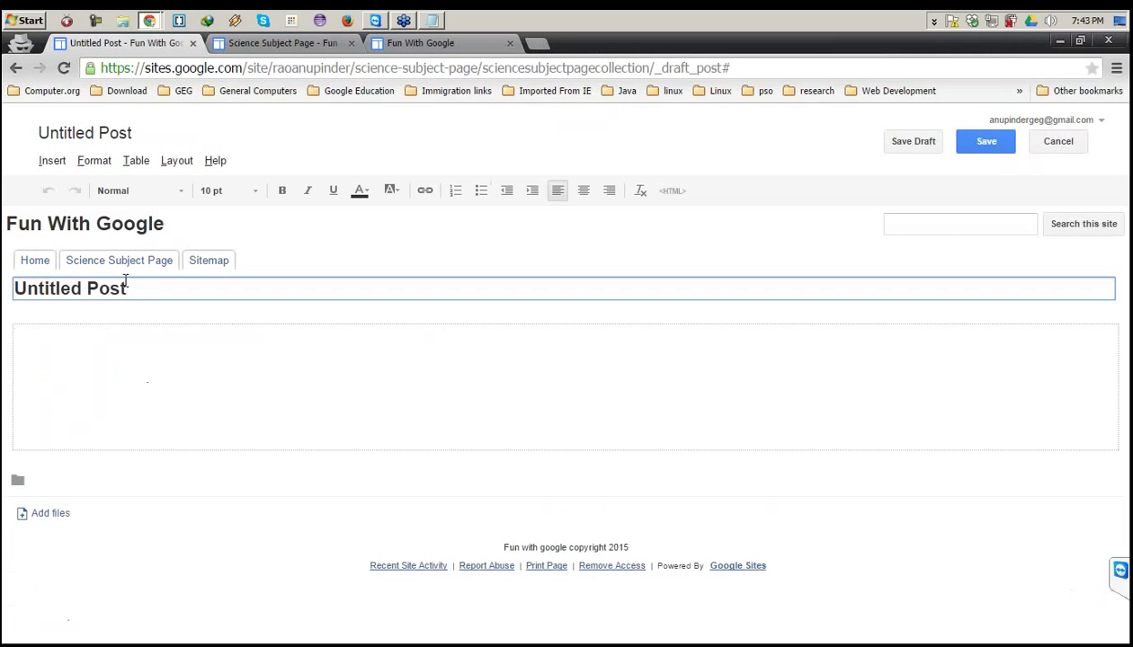
left_click_drag(126, 283, 61, 396)
key("ctrl+v")
Write the post body 'Periodic Table is a very important part of chemistry subject'.
left_click(82, 352)
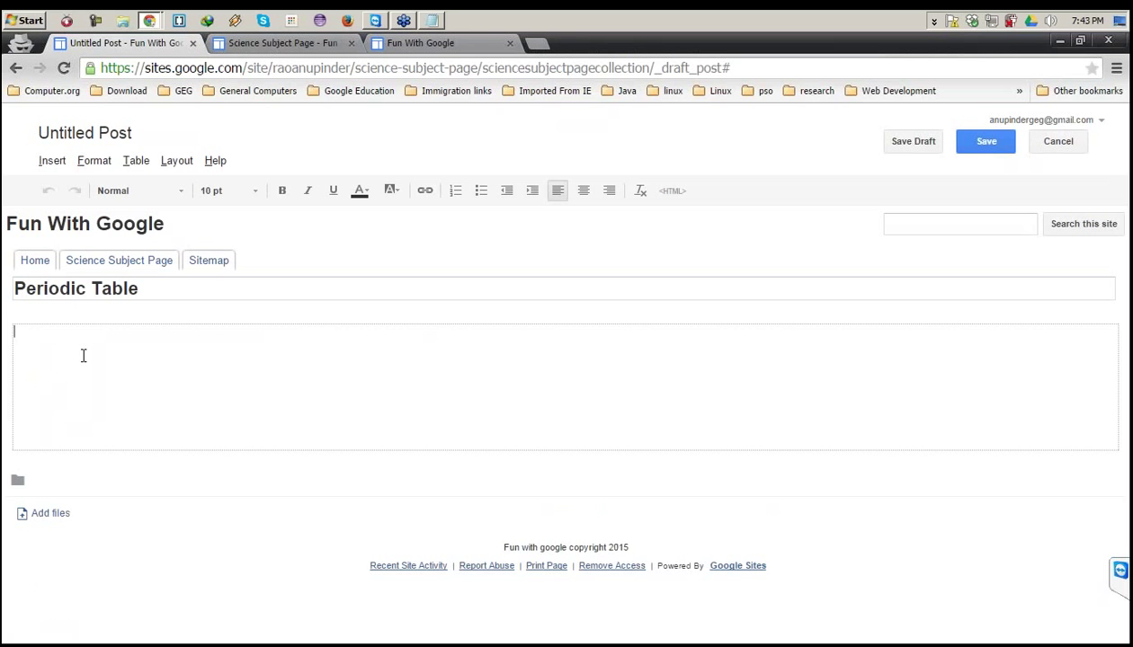
type("ff")
key("BackSpace")
key("BackSpace")
key("ctrl+v")
type("is")
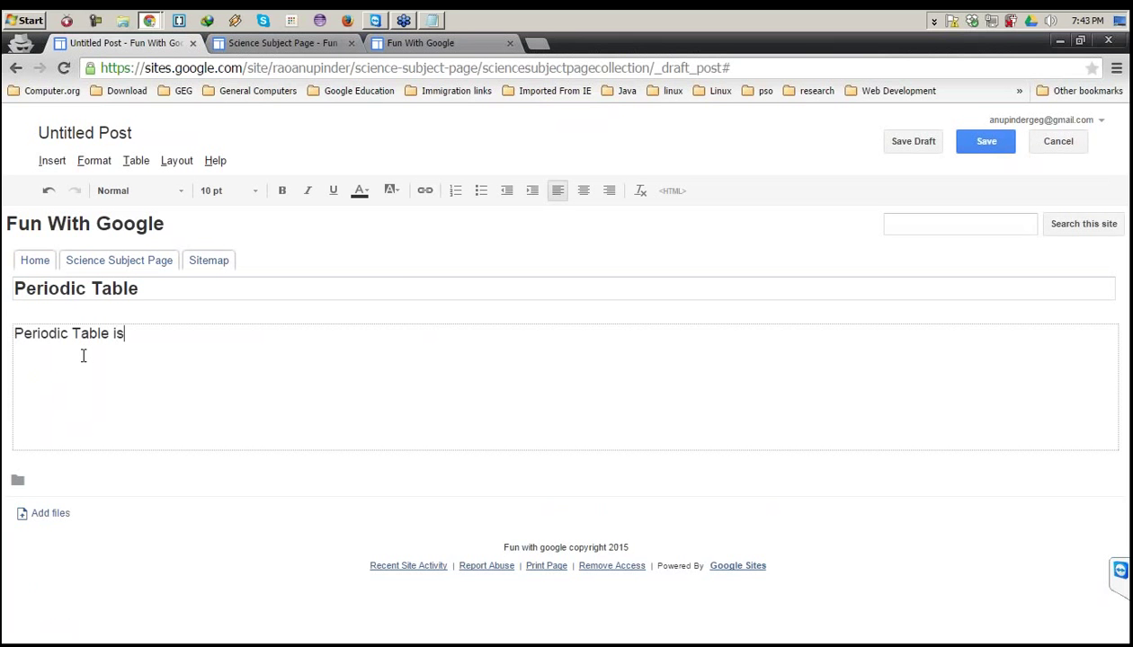
type(" a very important ")
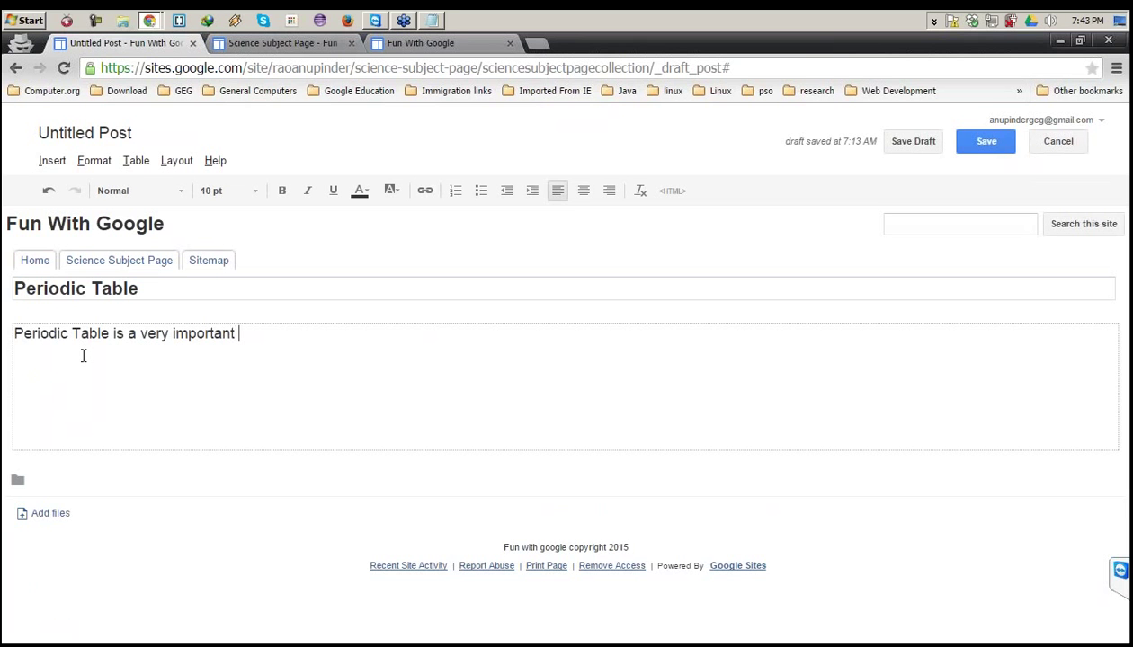
type("part of chemistry")
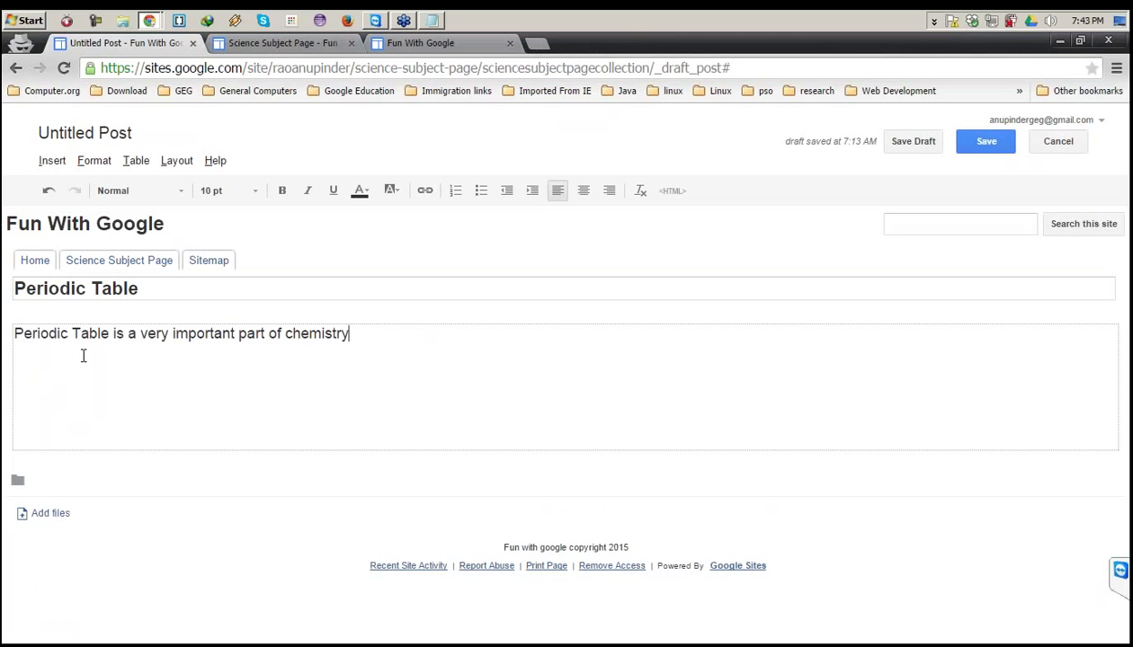
type(" subject")
key("Return")
key("Return")
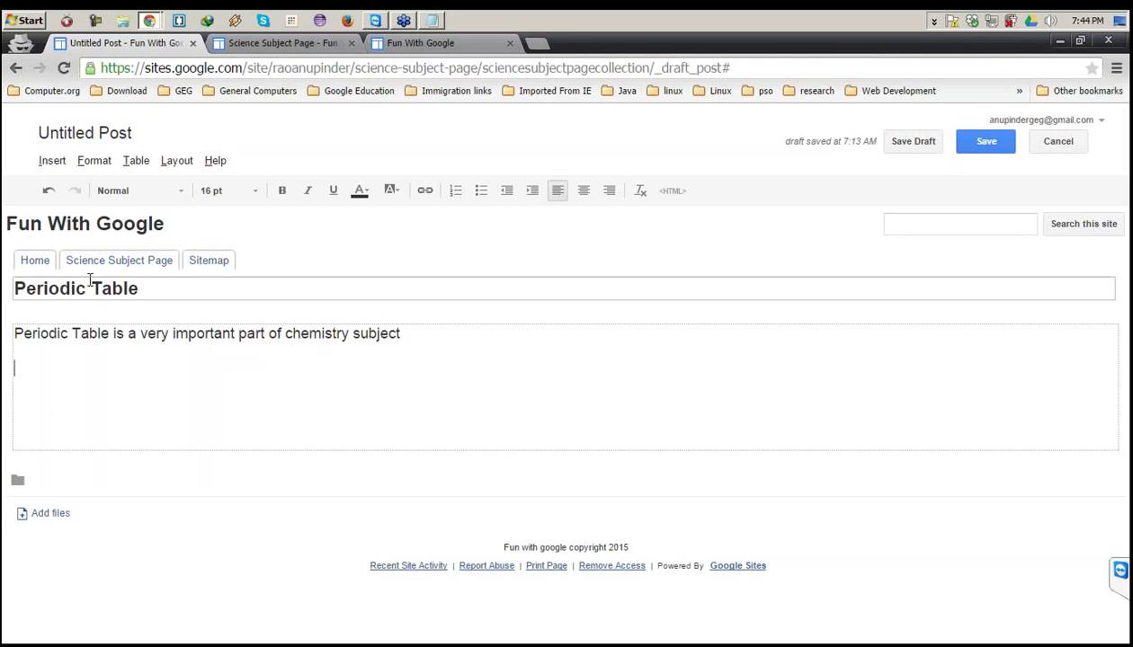
left_click(54, 163)
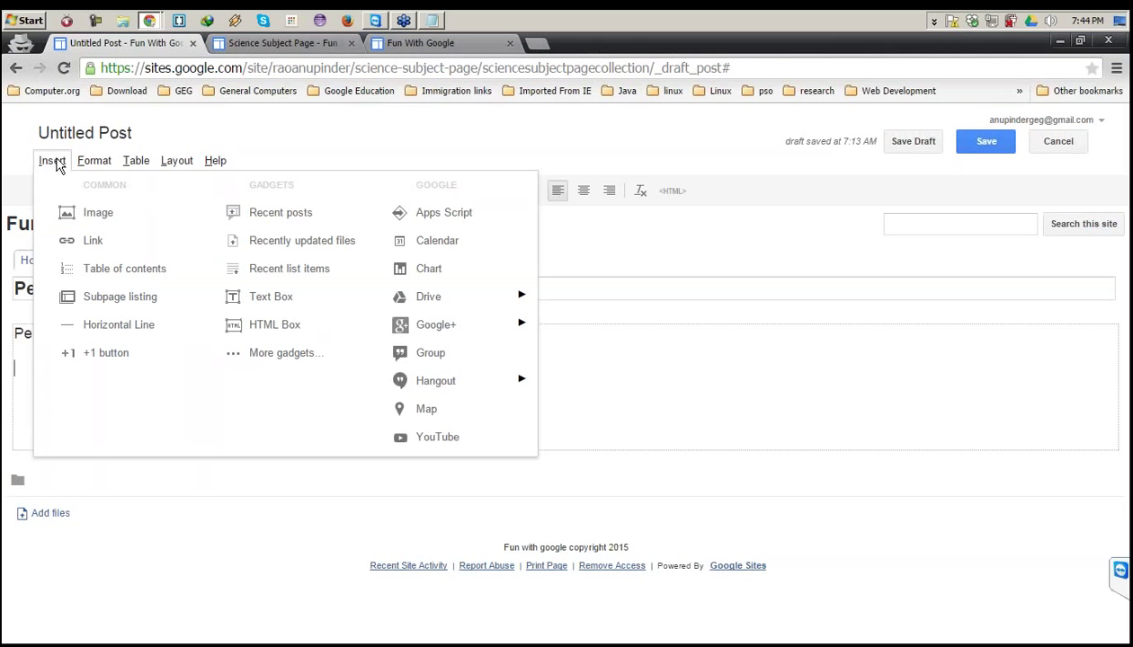
Start inserting an image from a Web address (URL) and open a new browser tab.
left_click(97, 225)
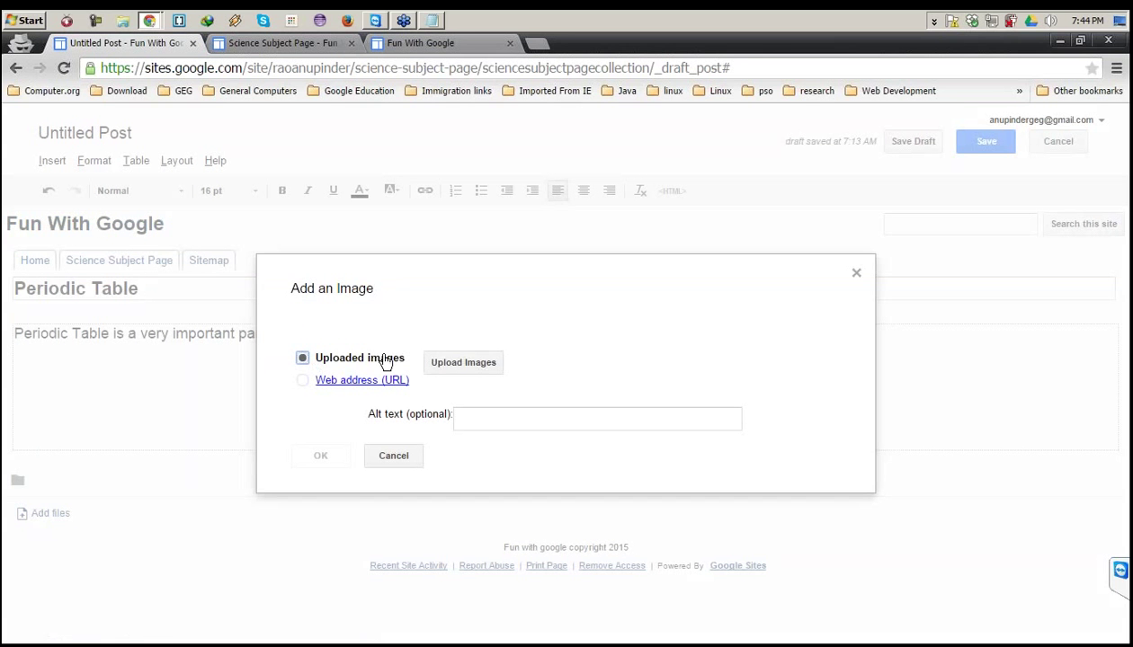
left_click(302, 381)
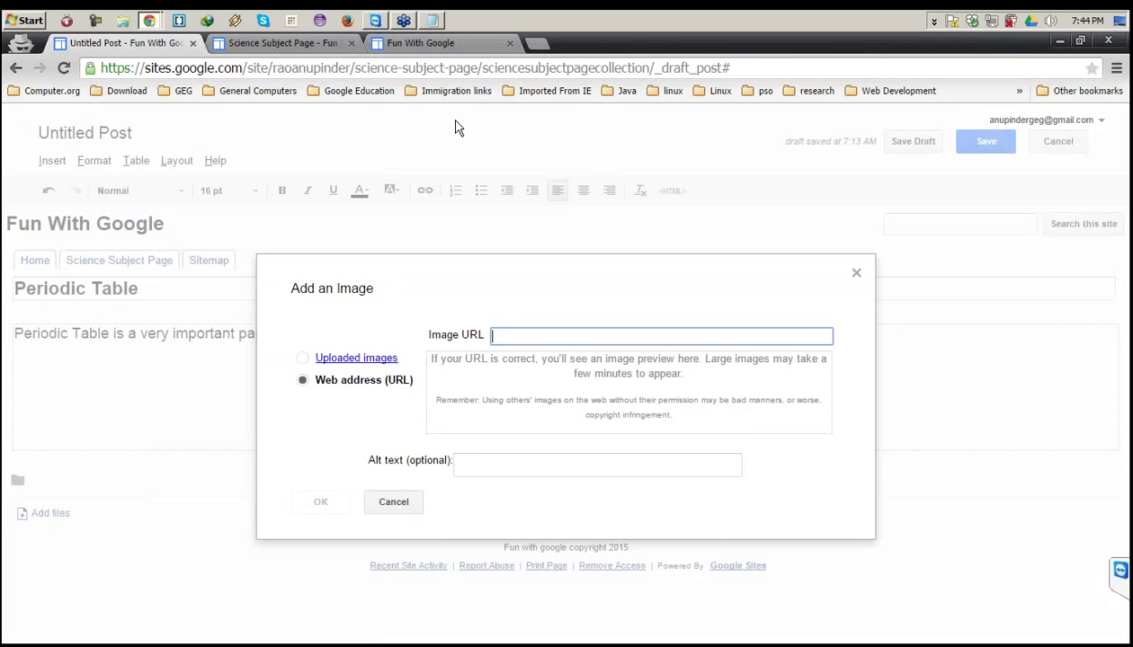
left_click(537, 43)
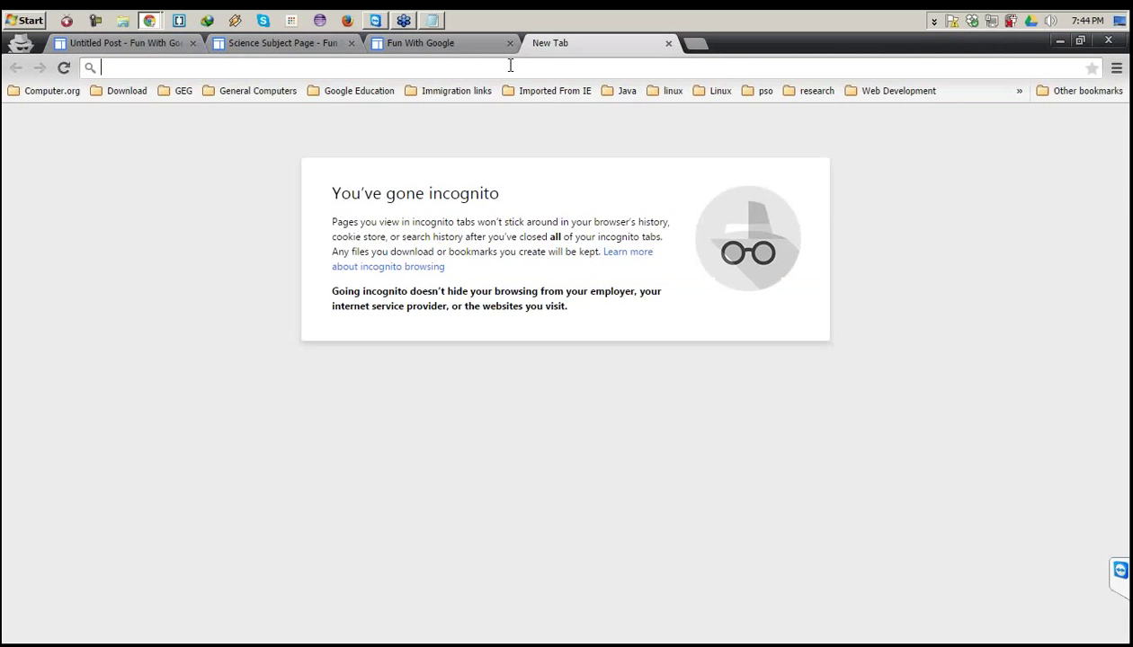
Search Google Images for 'periodic table' and open the chemicool periodic-table.png image to copy its URL.
type("period")
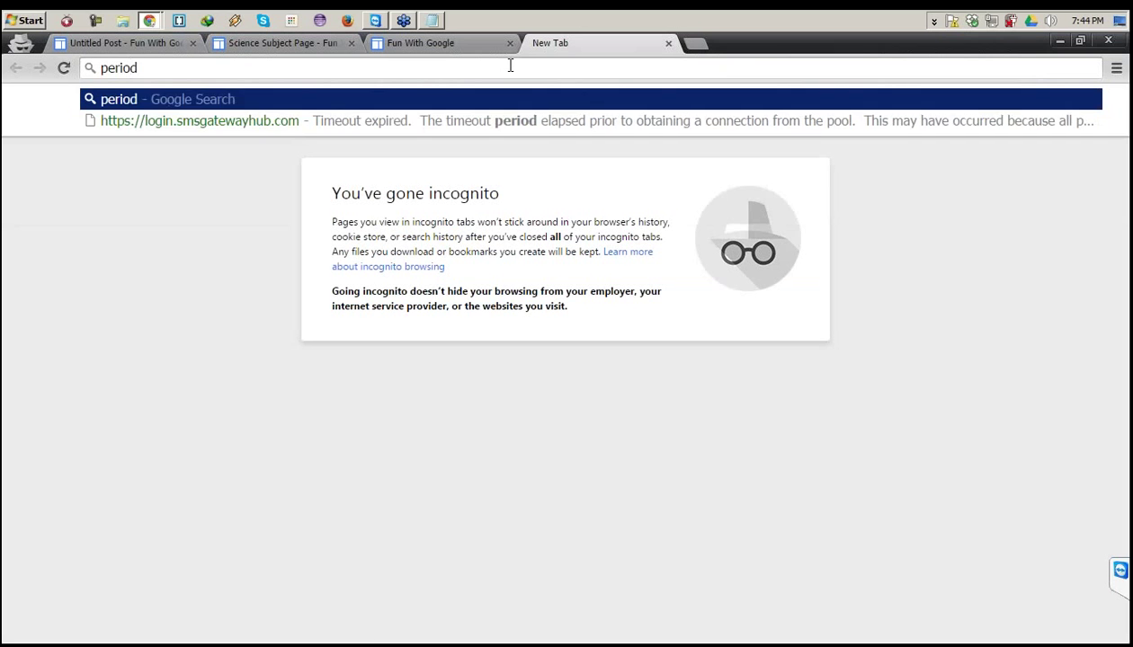
type("ic table")
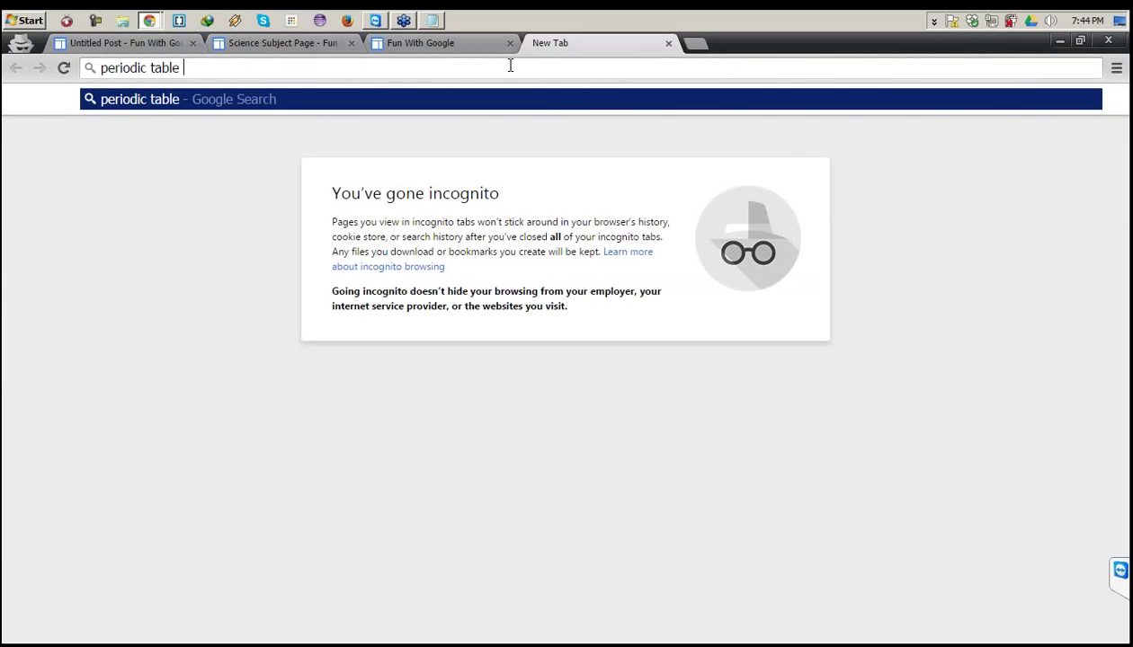
key("Return")
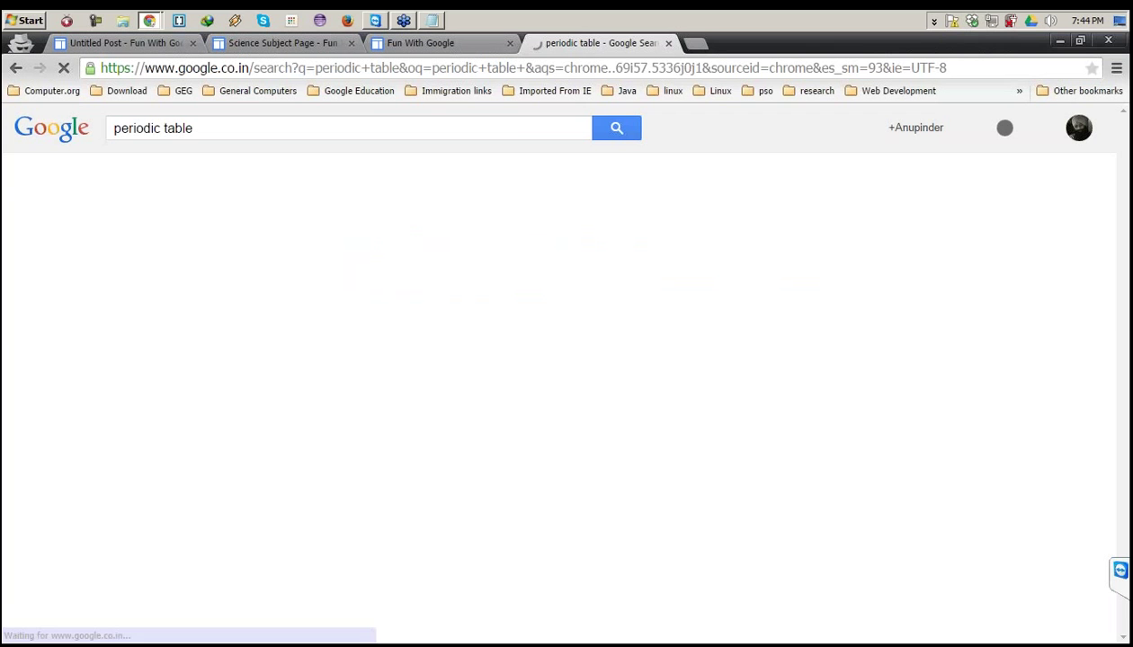
left_click(175, 179)
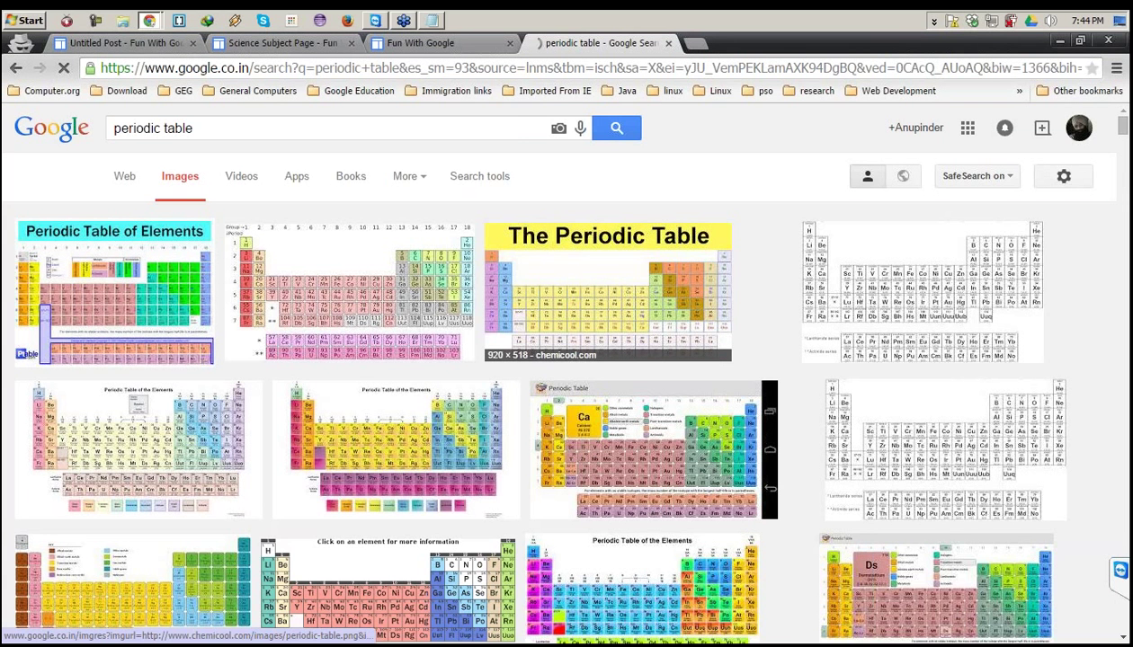
left_click(608, 289)
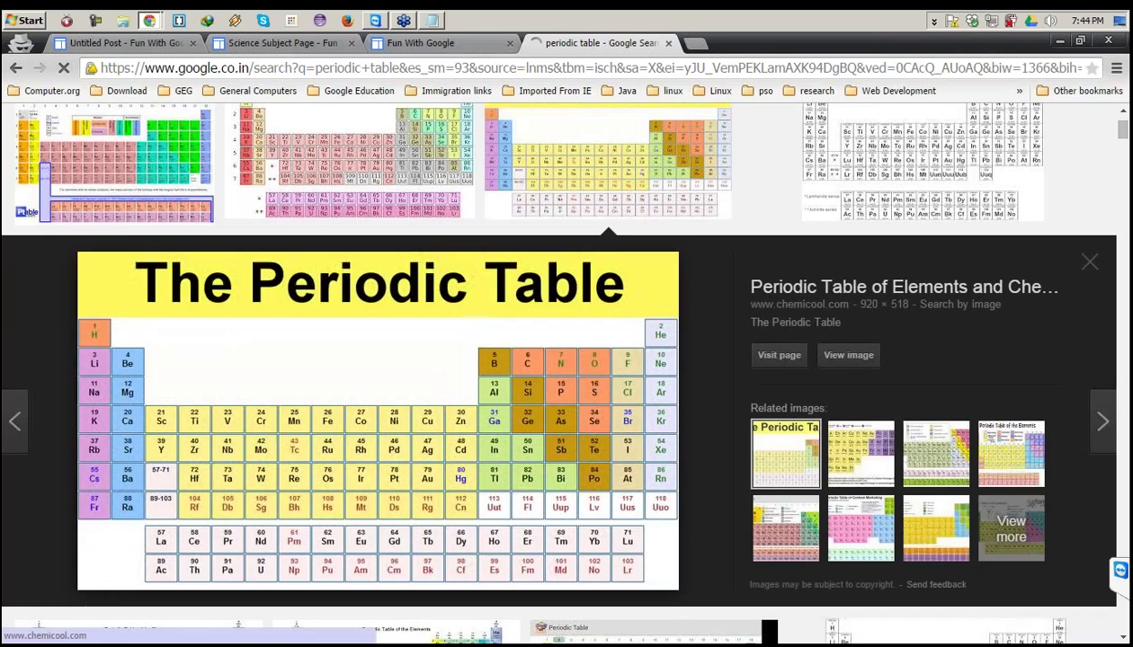
left_click(608, 290)
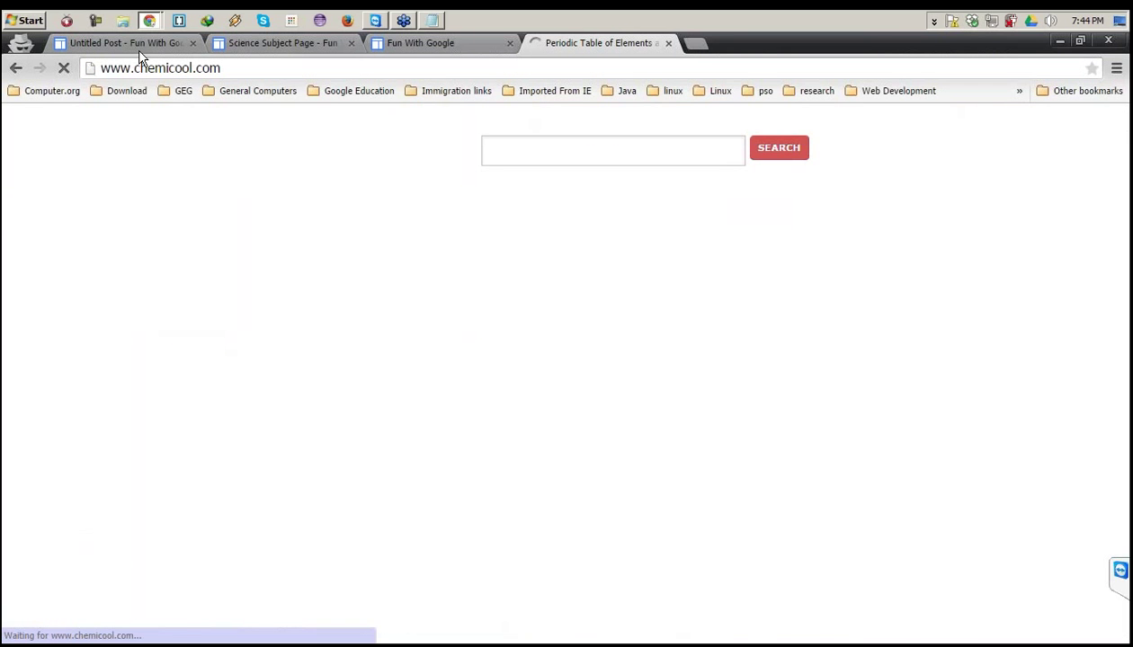
left_click(14, 70)
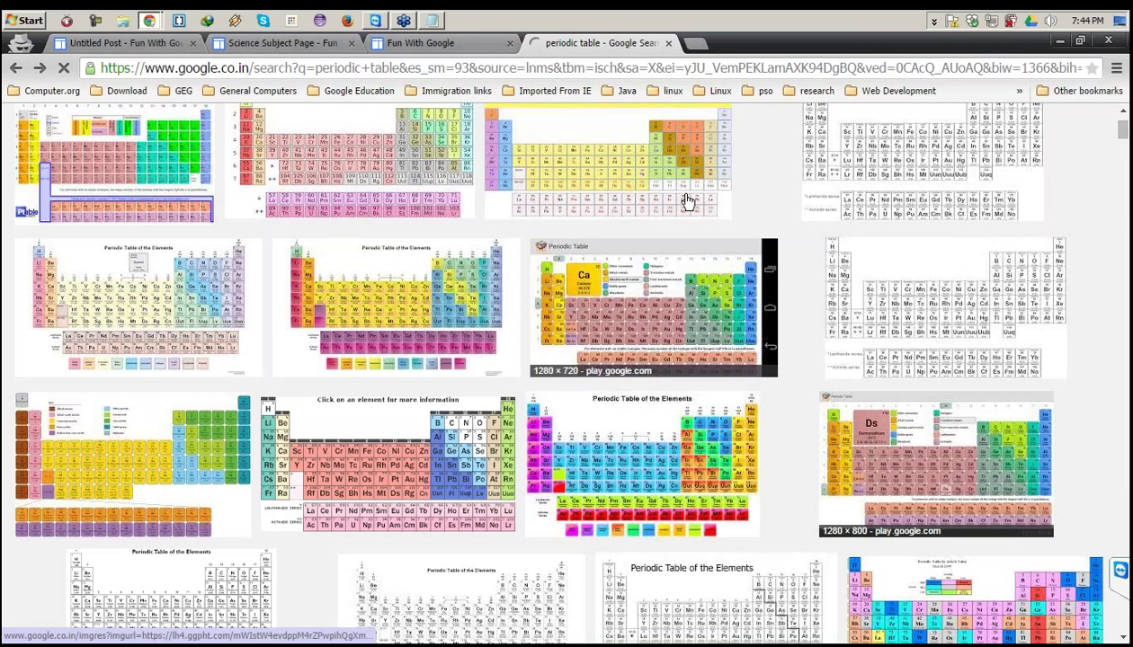
left_click(686, 199)
left_click(341, 67)
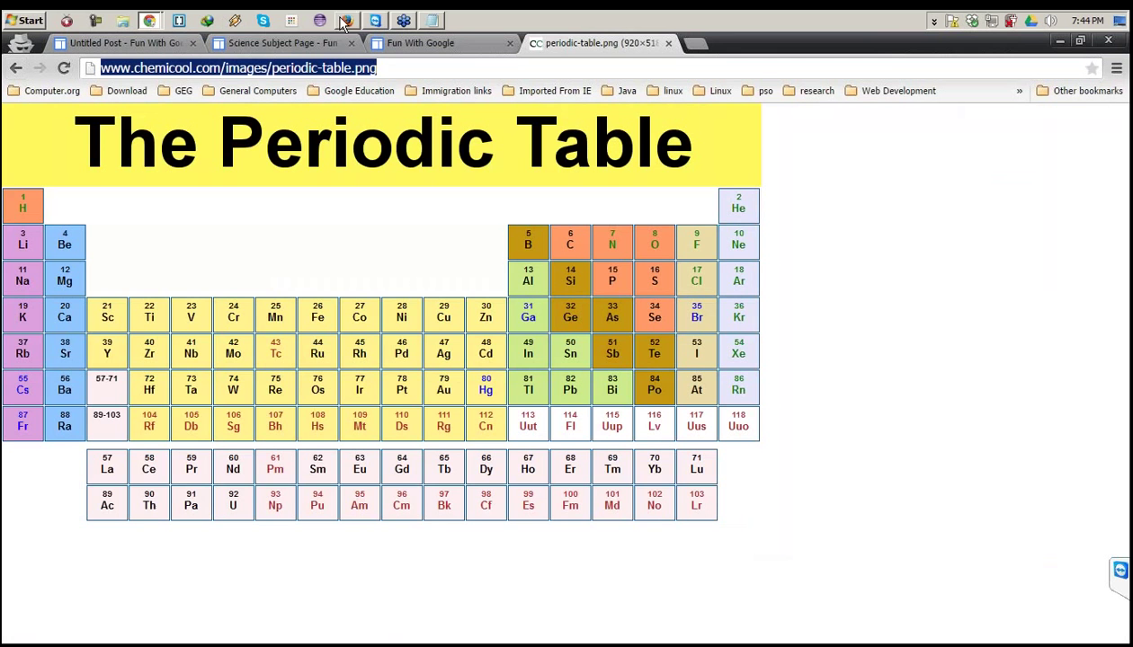
left_click(241, 43)
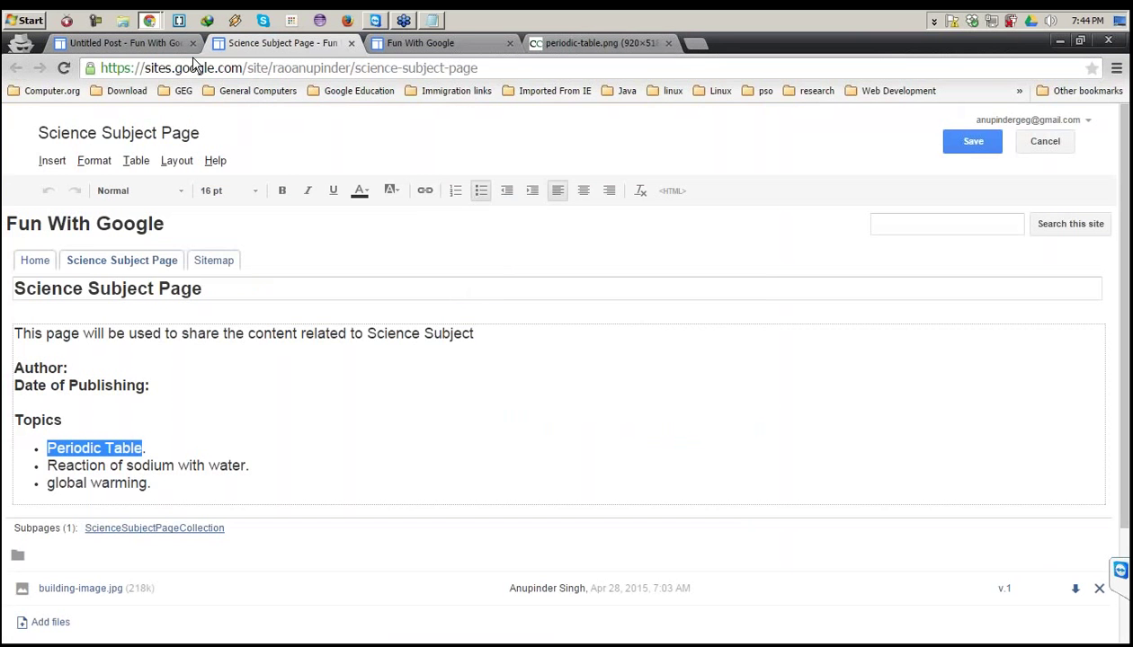
Insert the chemicool image into the post with alt text 'Periodic Table' and check it below the text.
left_click(135, 44)
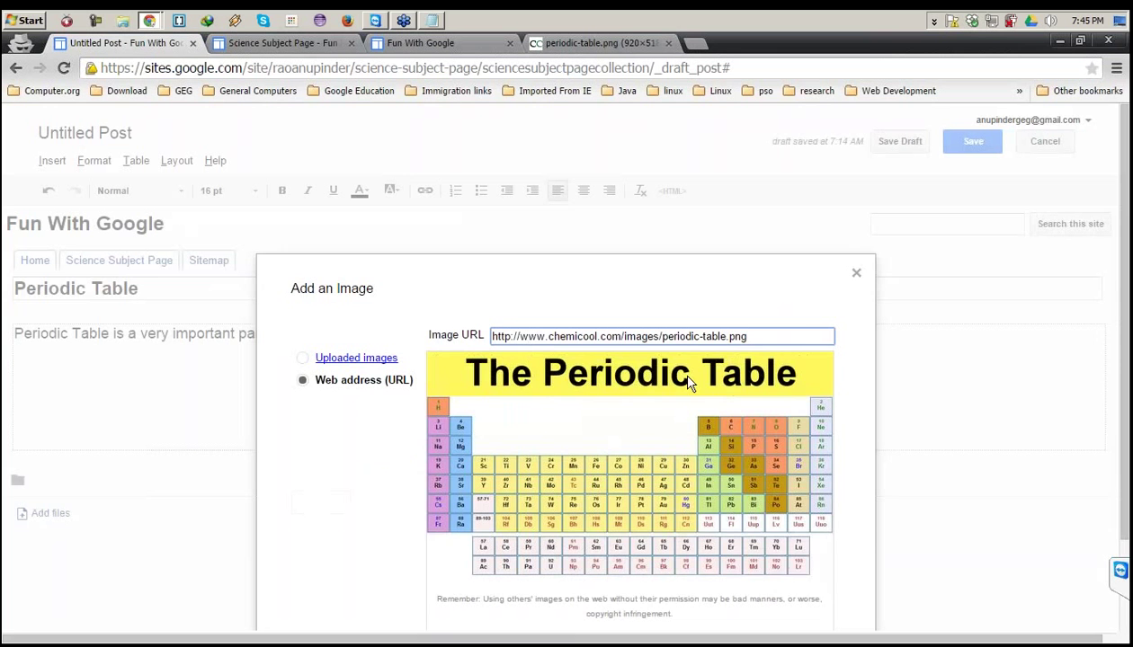
scroll(688, 382, "down", 1)
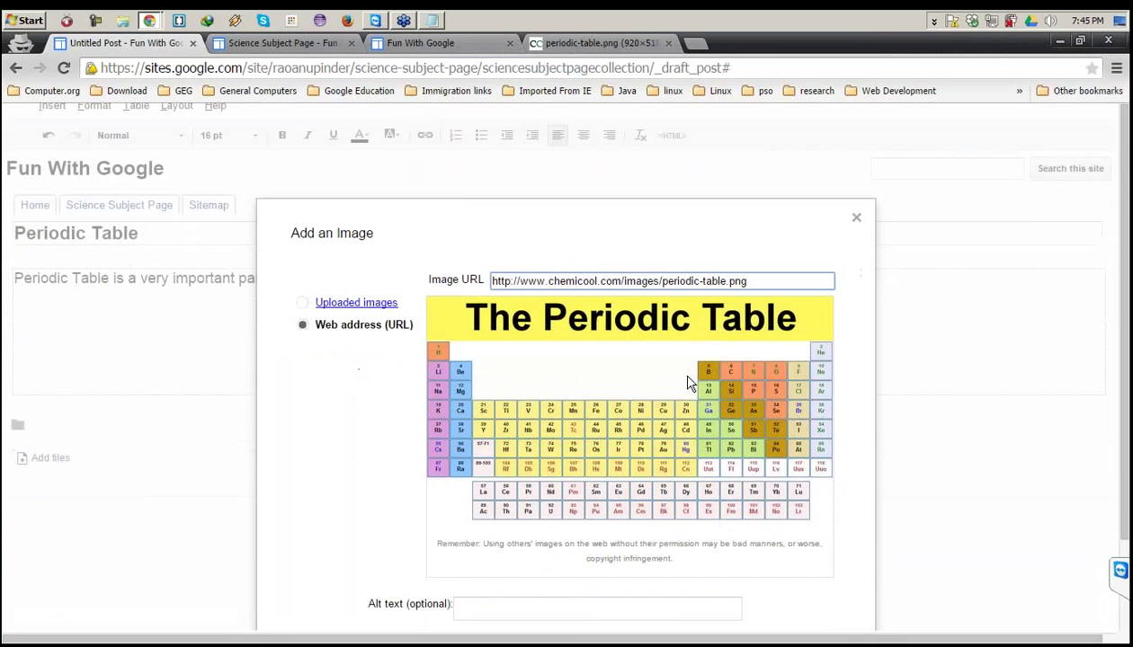
scroll(688, 382, "down", 1)
left_click(498, 547)
type("Periodi")
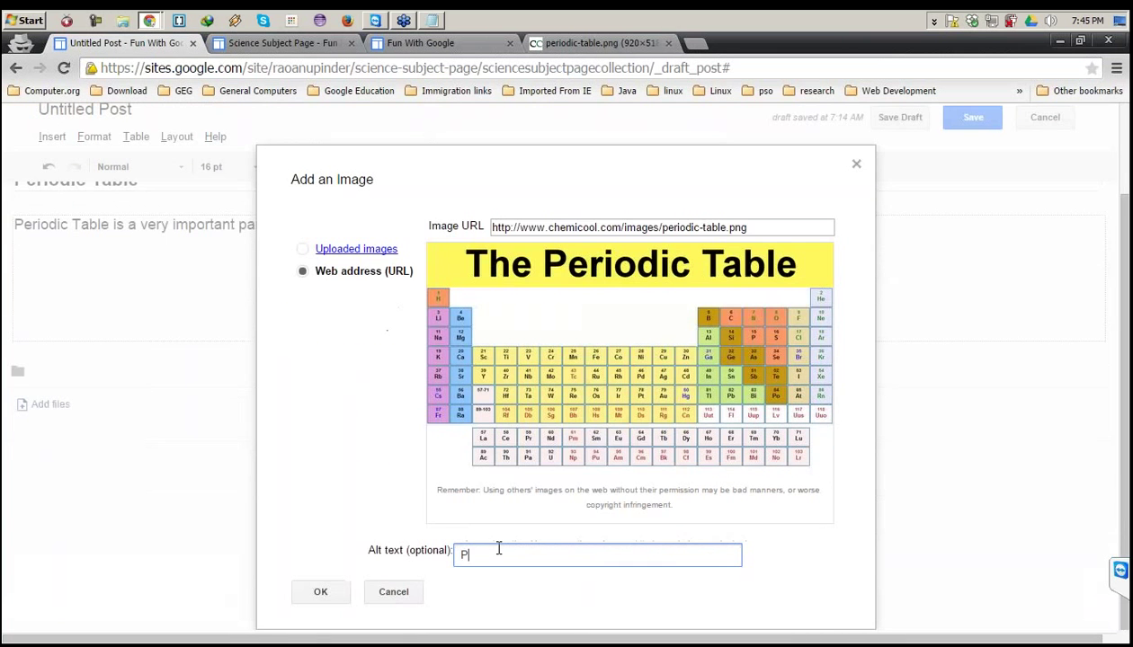
type("c Table")
left_click(333, 589)
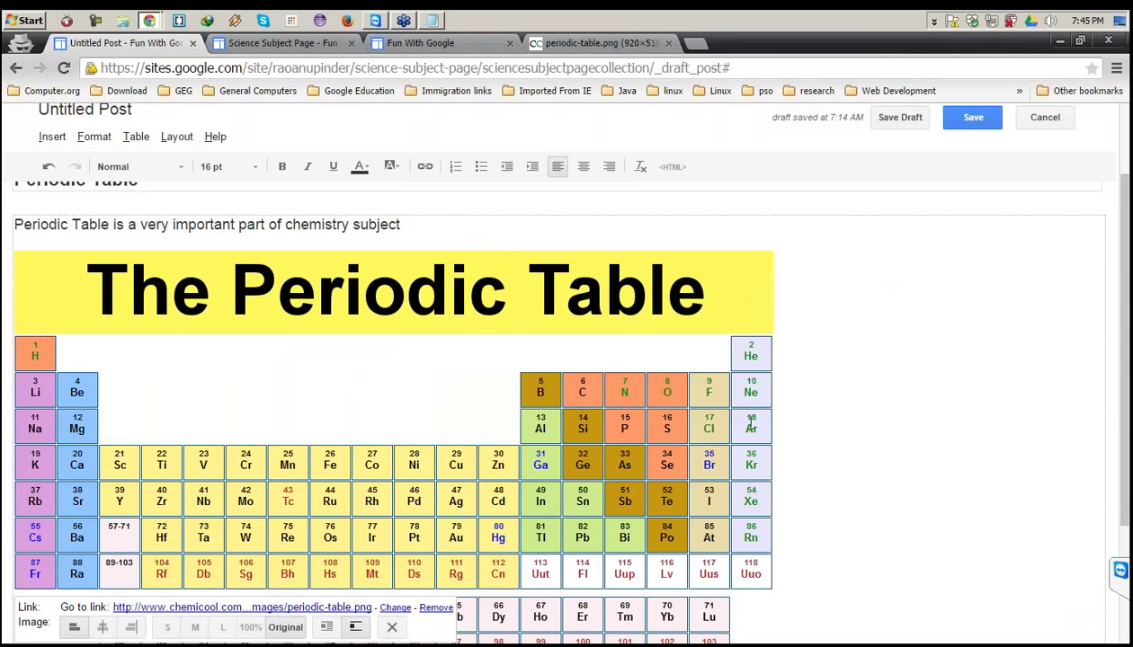
scroll(841, 393, "down", 1)
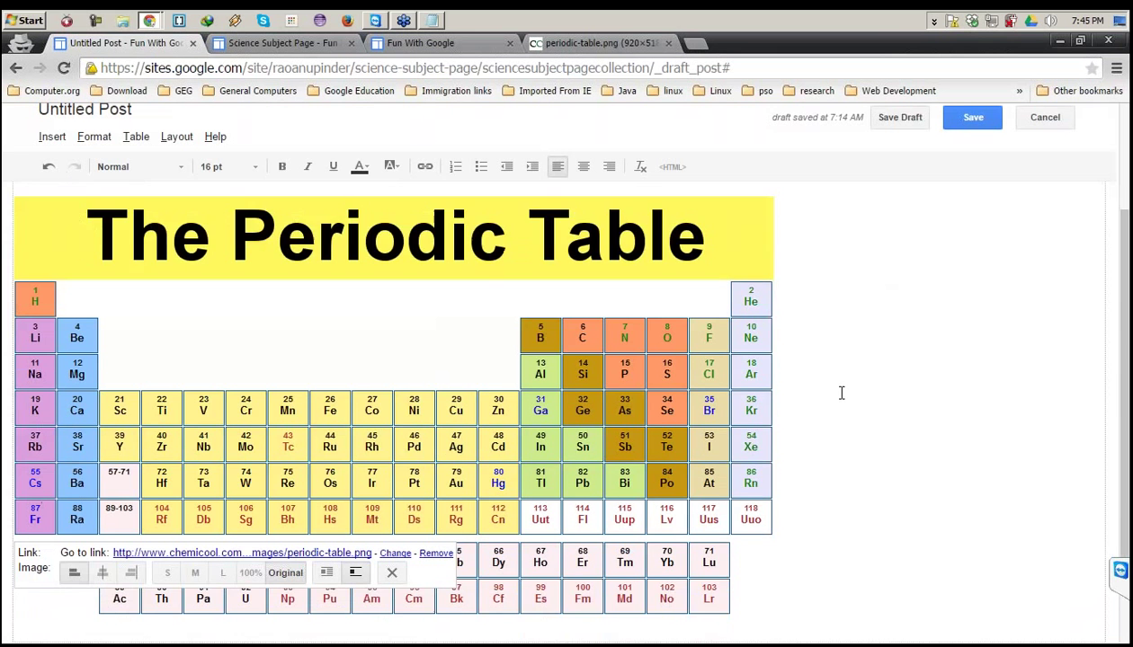
scroll(842, 393, "down", 2)
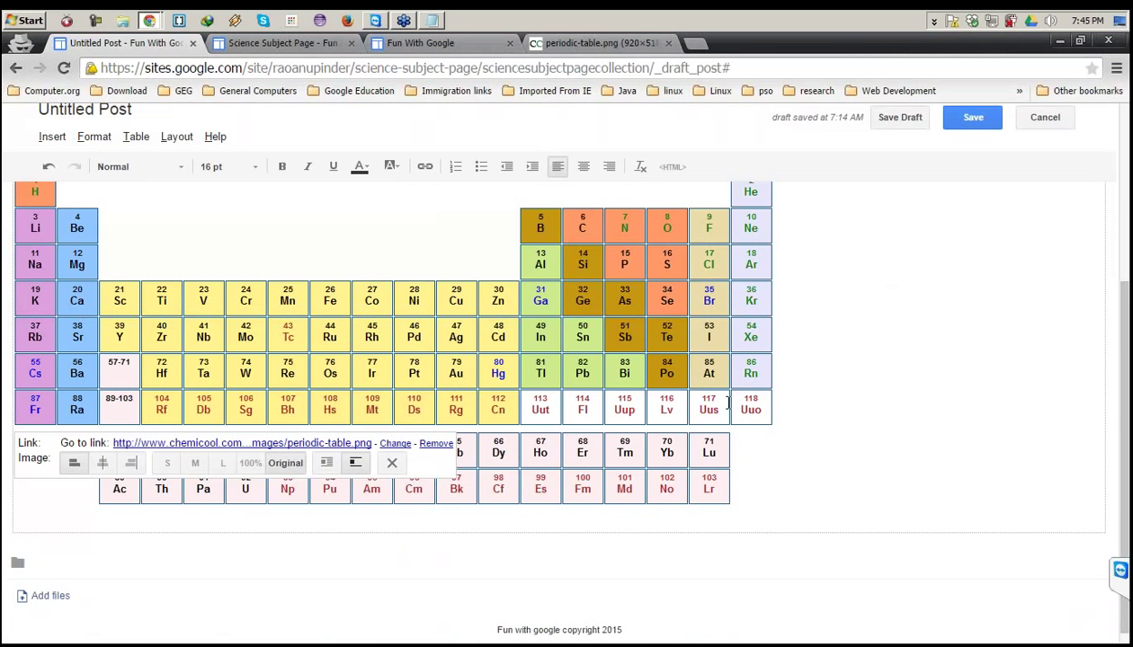
scroll(615, 393, "down", 1)
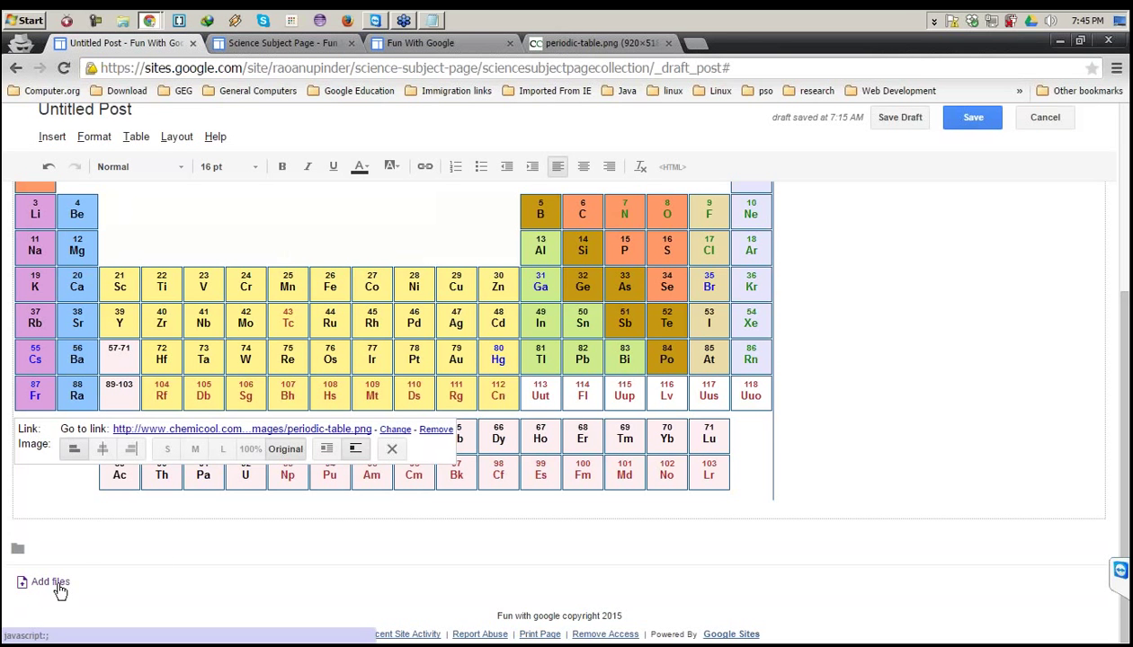
scroll(440, 324, "up", 5)
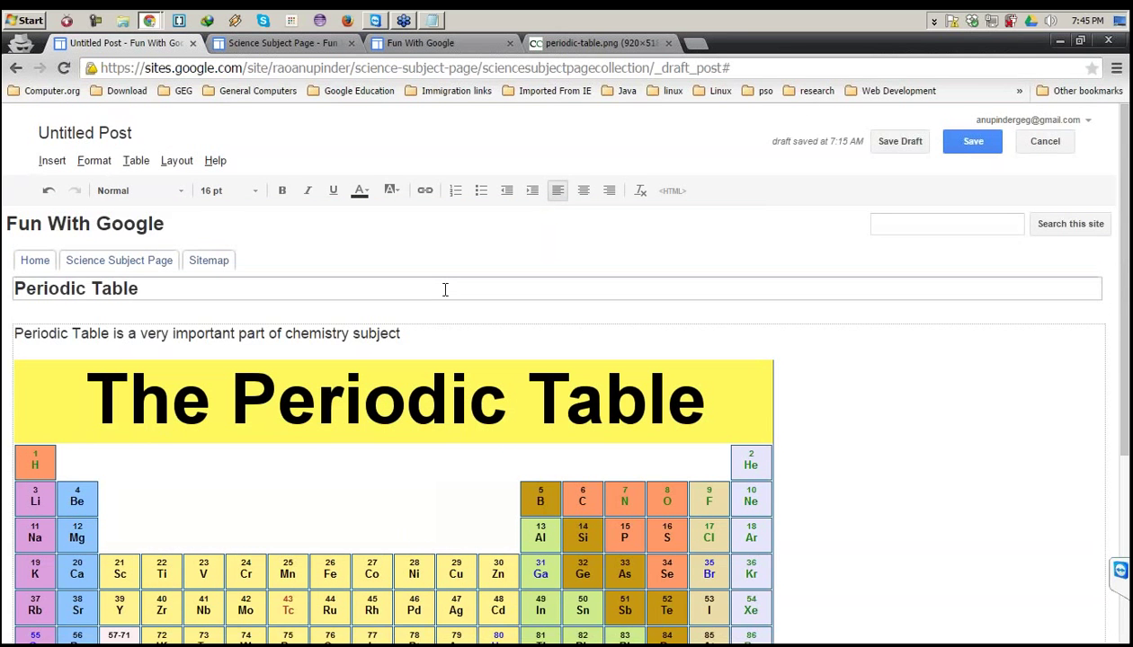
scroll(444, 290, "down", 3)
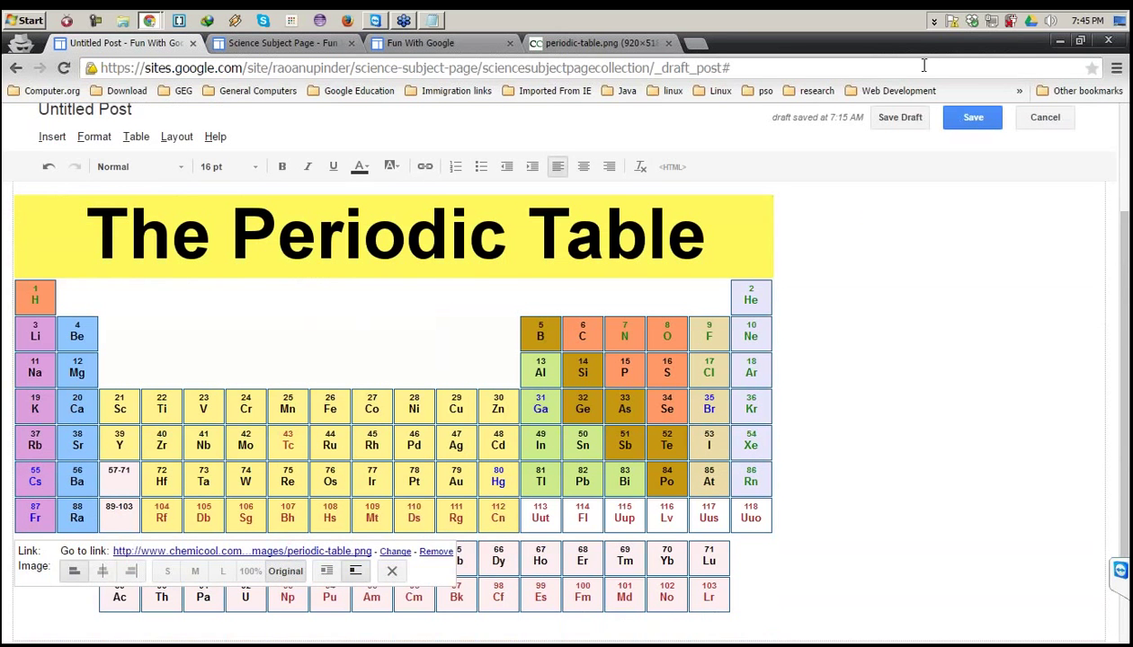
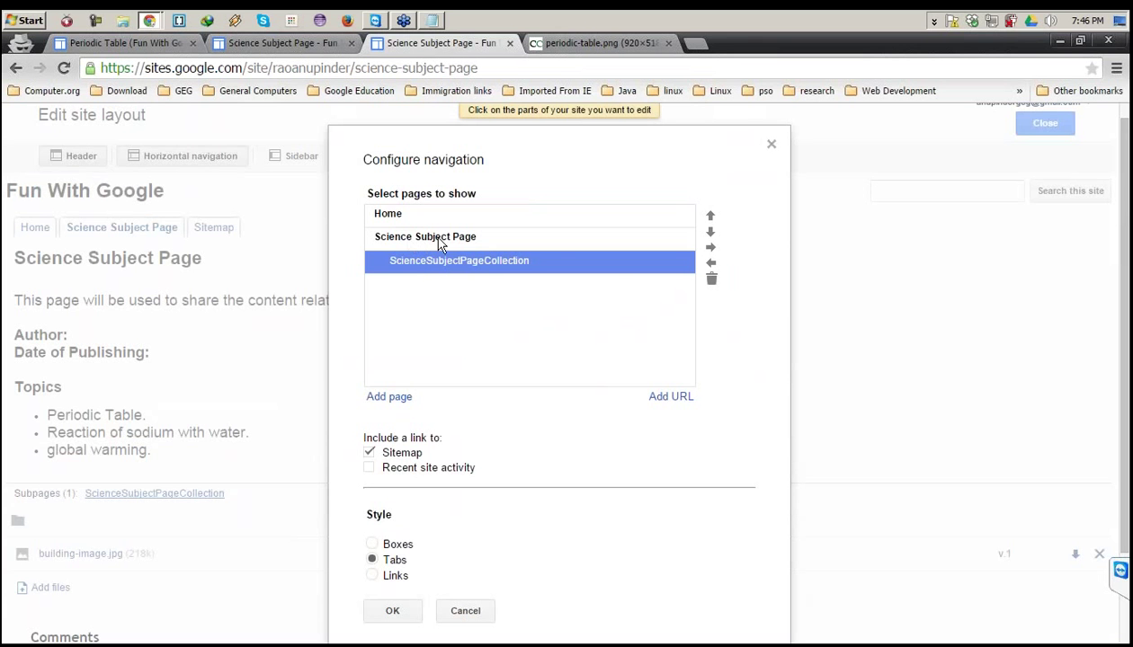
Save the navigation so ScienceSubjectPageCollection appears under Science Subject Page, and close layout editing.
left_click(401, 613)
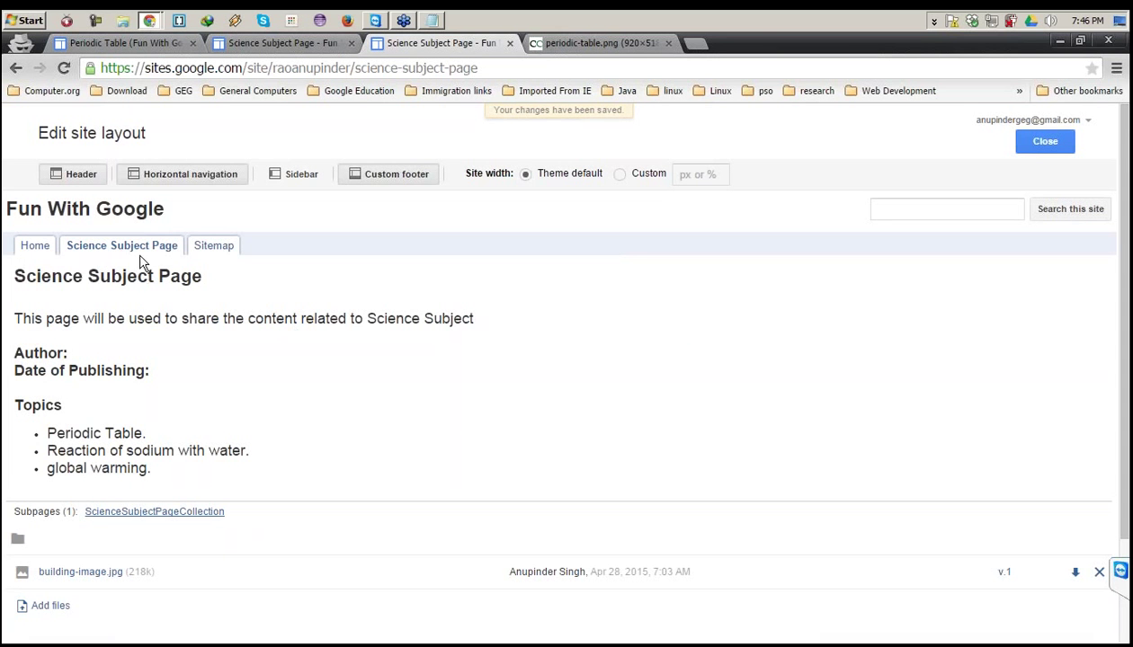
left_click(1048, 144)
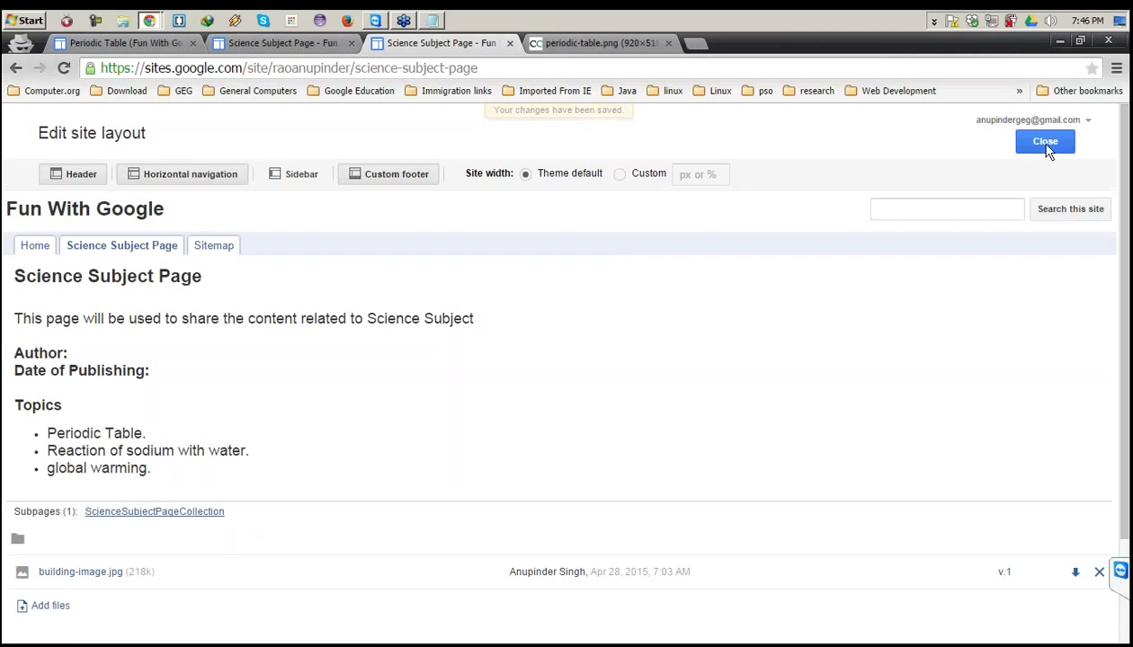
mouse_move(127, 222)
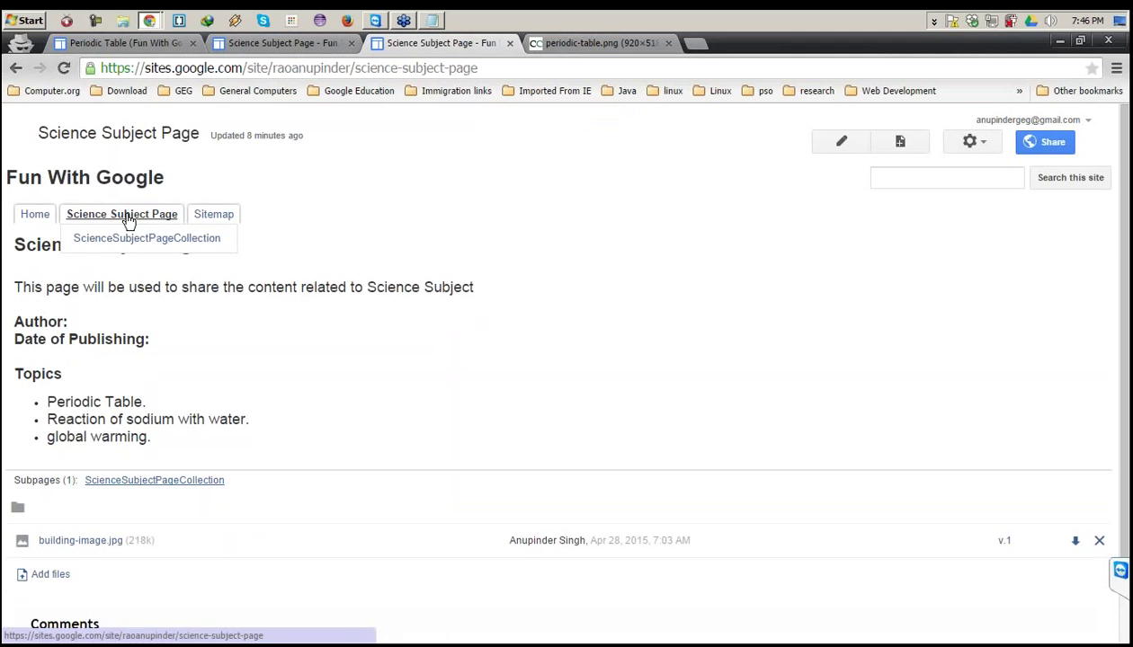
Publish the Periodic Table draft post and check it is listed in ScienceSubjectPageCollection.
left_click(135, 243)
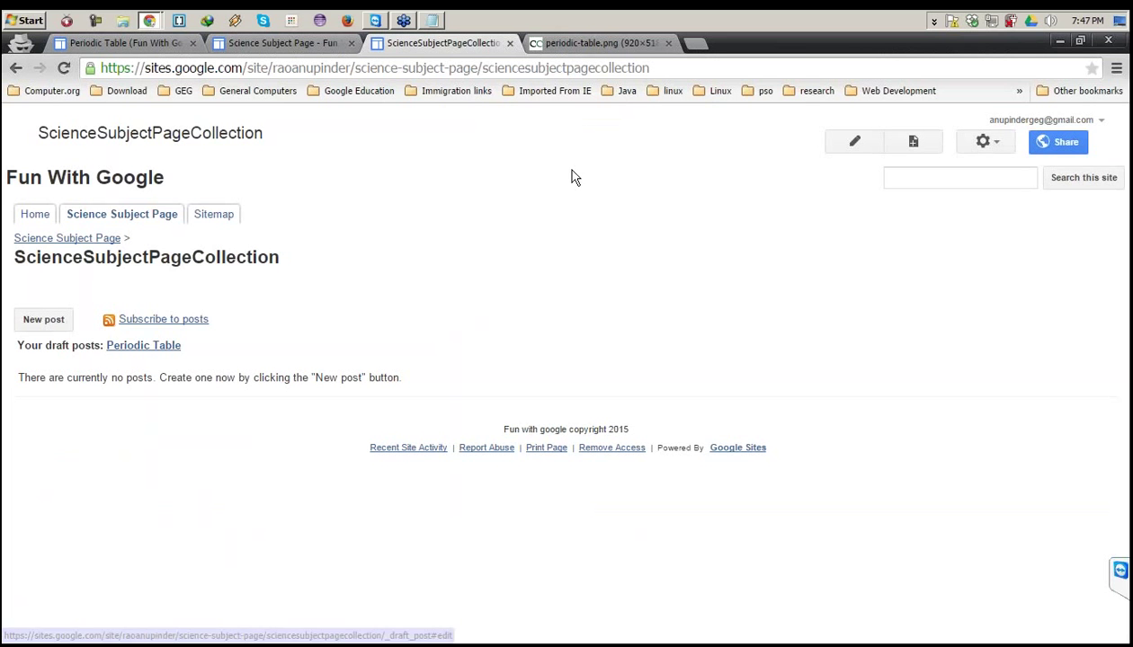
left_click(133, 350)
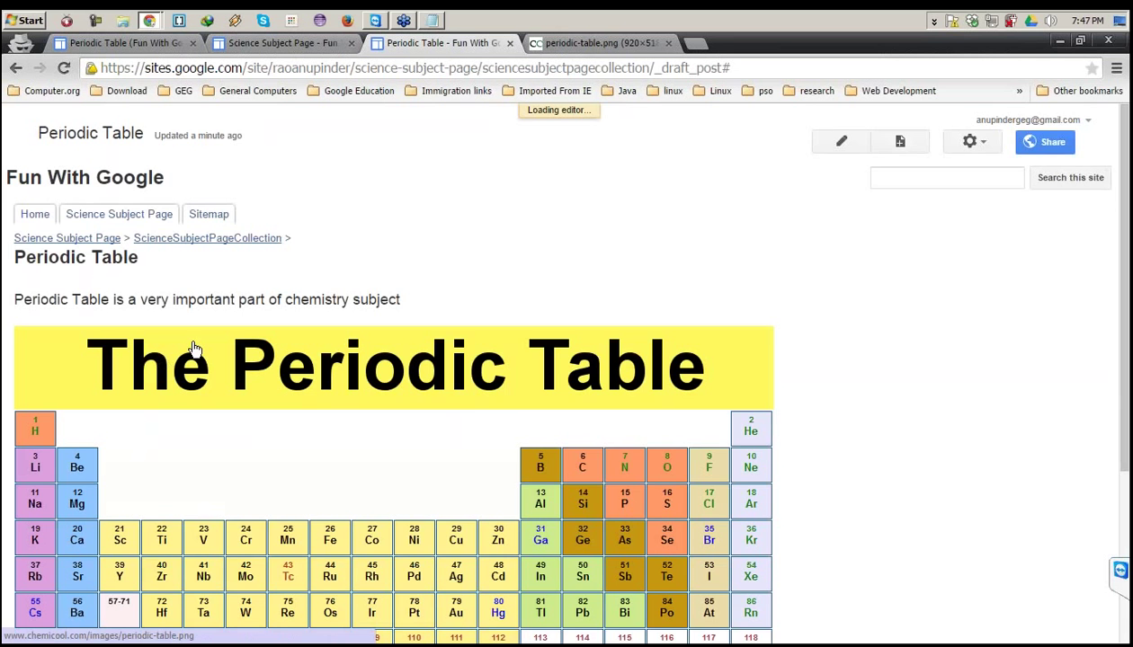
left_click(971, 142)
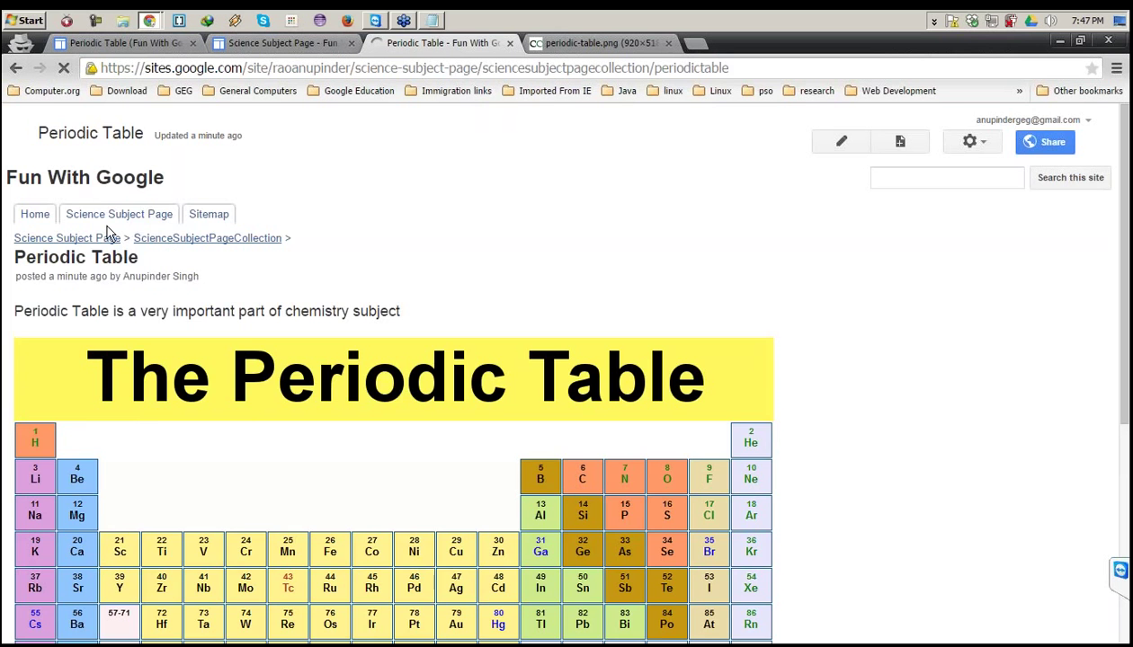
left_click(206, 238)
scroll(283, 363, "down", 3)
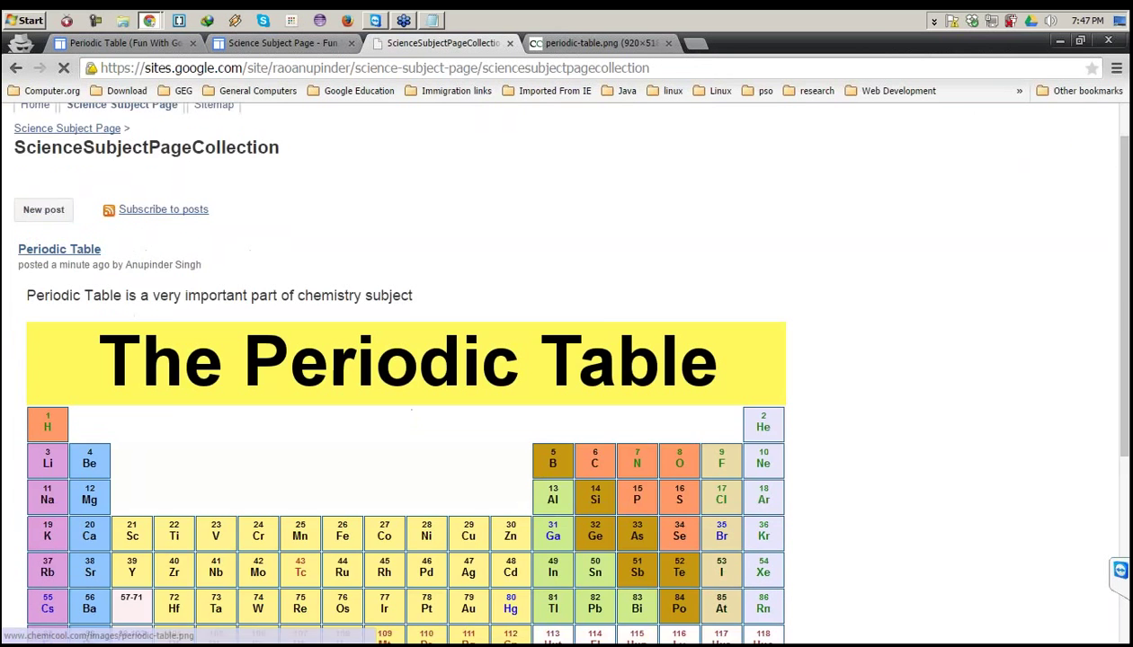
scroll(323, 202, "up", 3)
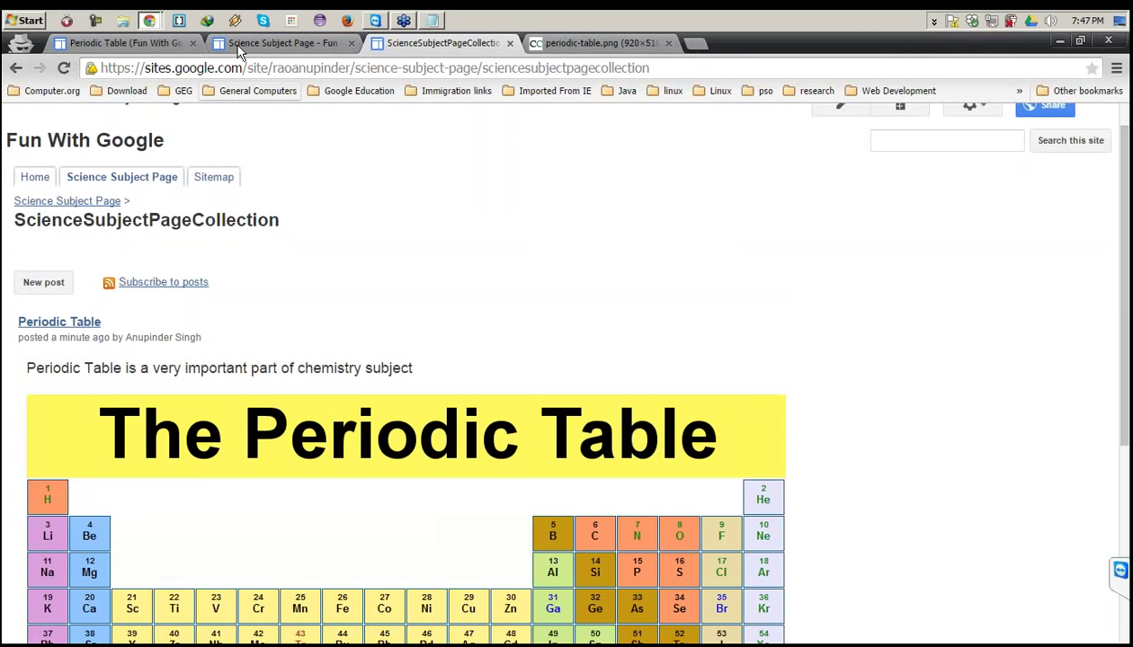
left_click(109, 44)
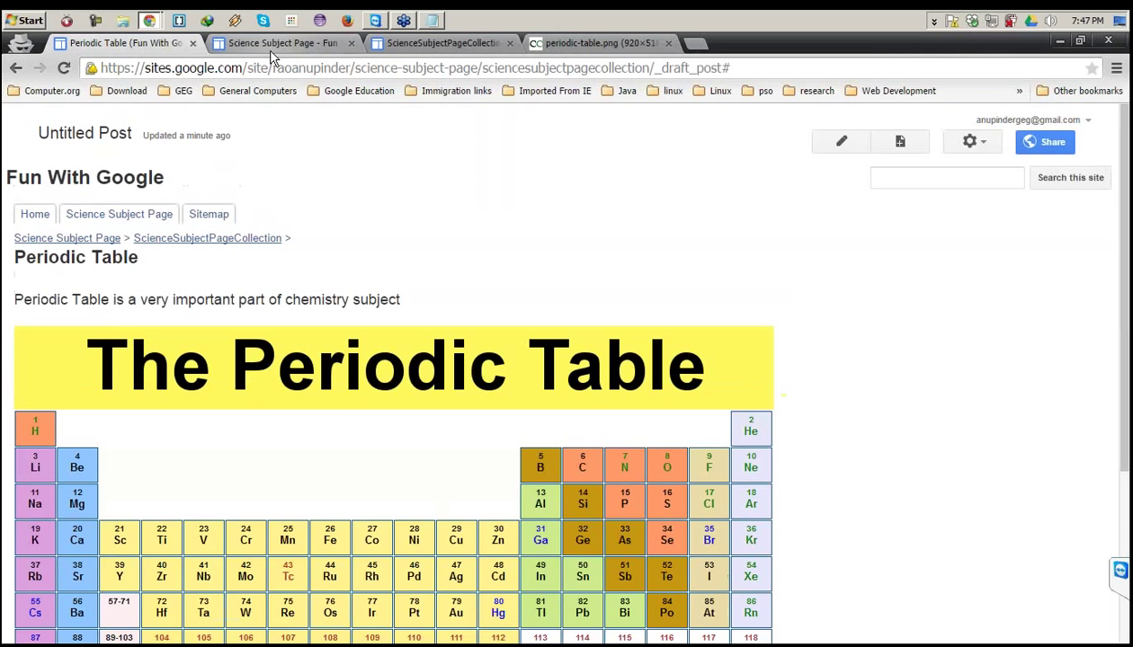
Select 'Periodic Table' in the Science Subject Page Topics list and start an Insert > Link.
left_click(273, 45)
left_click(151, 449)
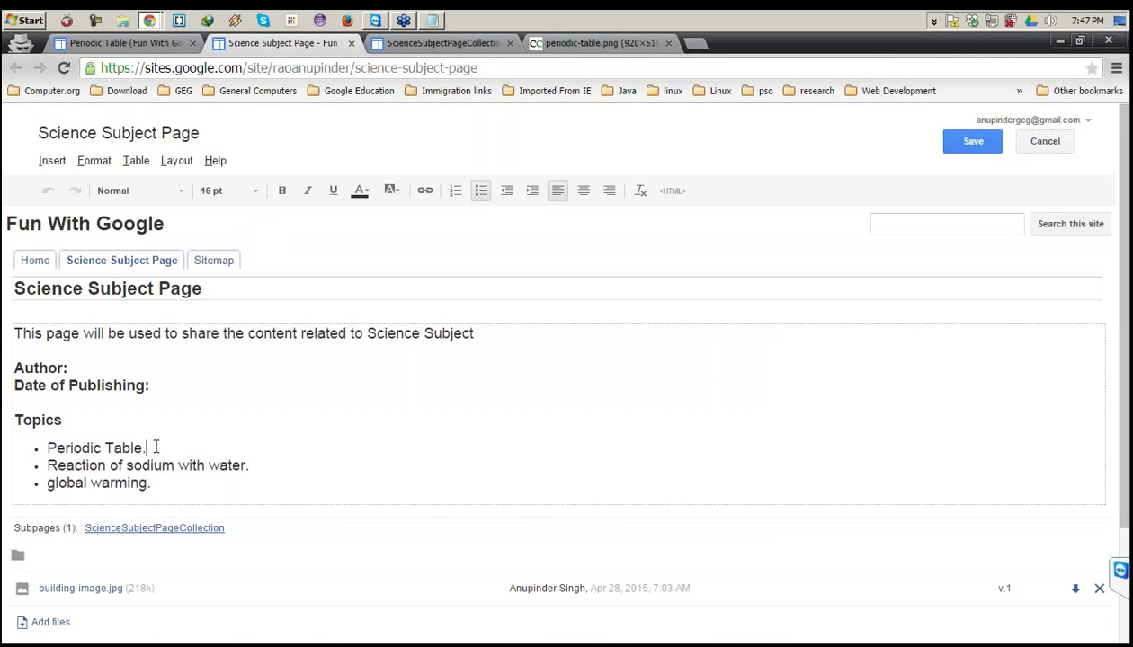
left_click(405, 42)
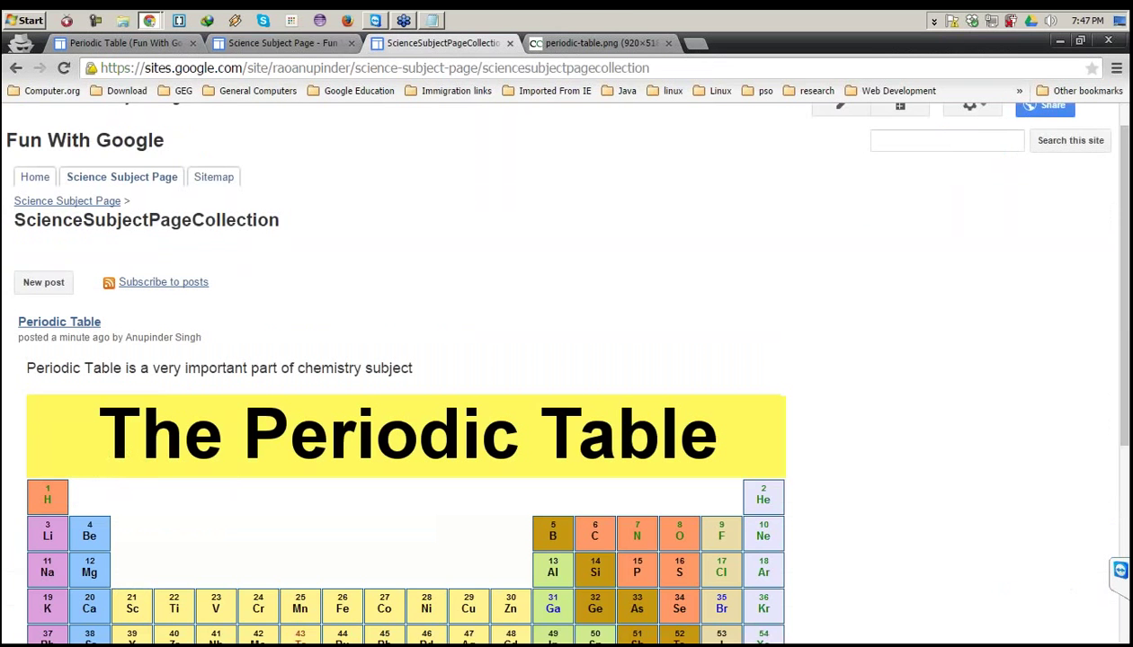
left_click(299, 43)
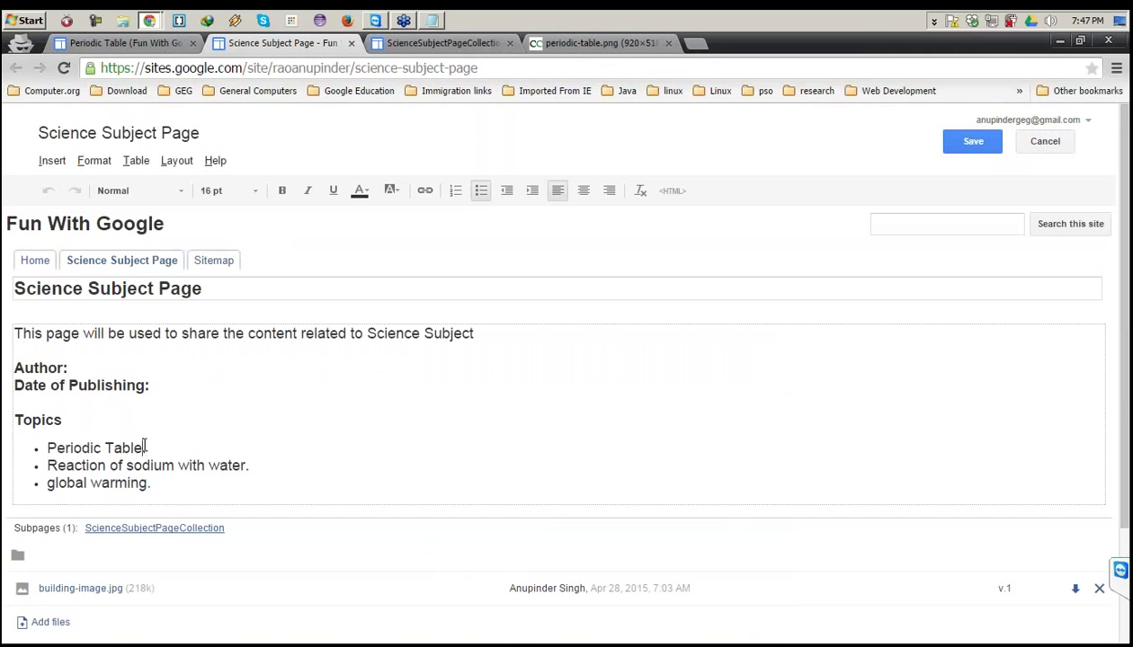
left_click_drag(144, 447, 45, 447)
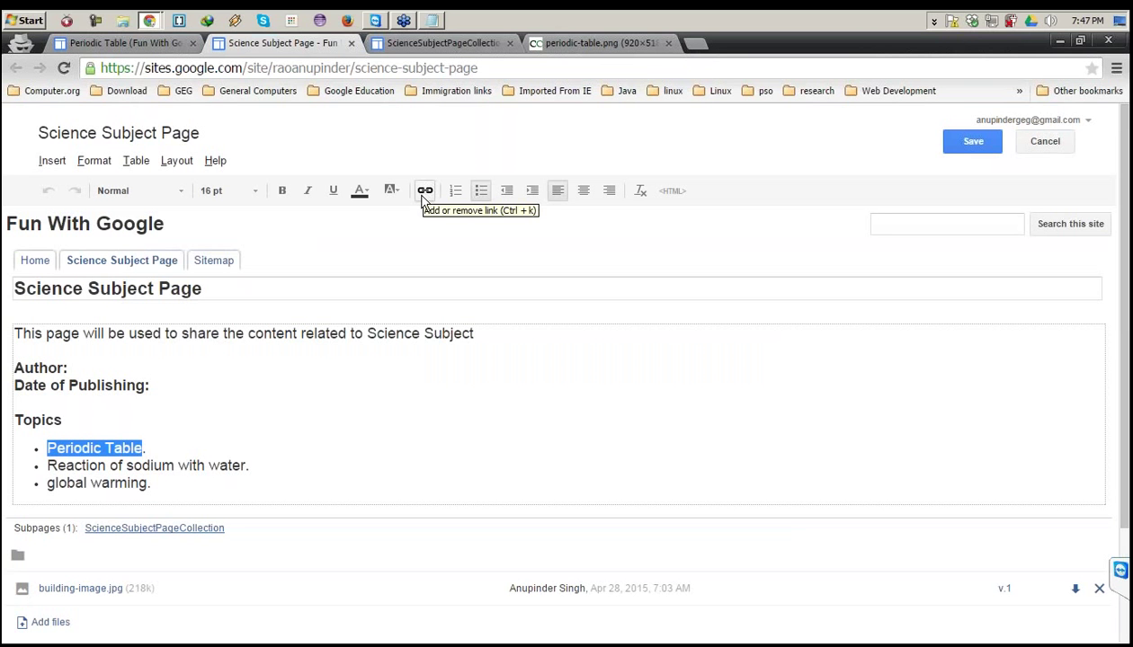
left_click(54, 162)
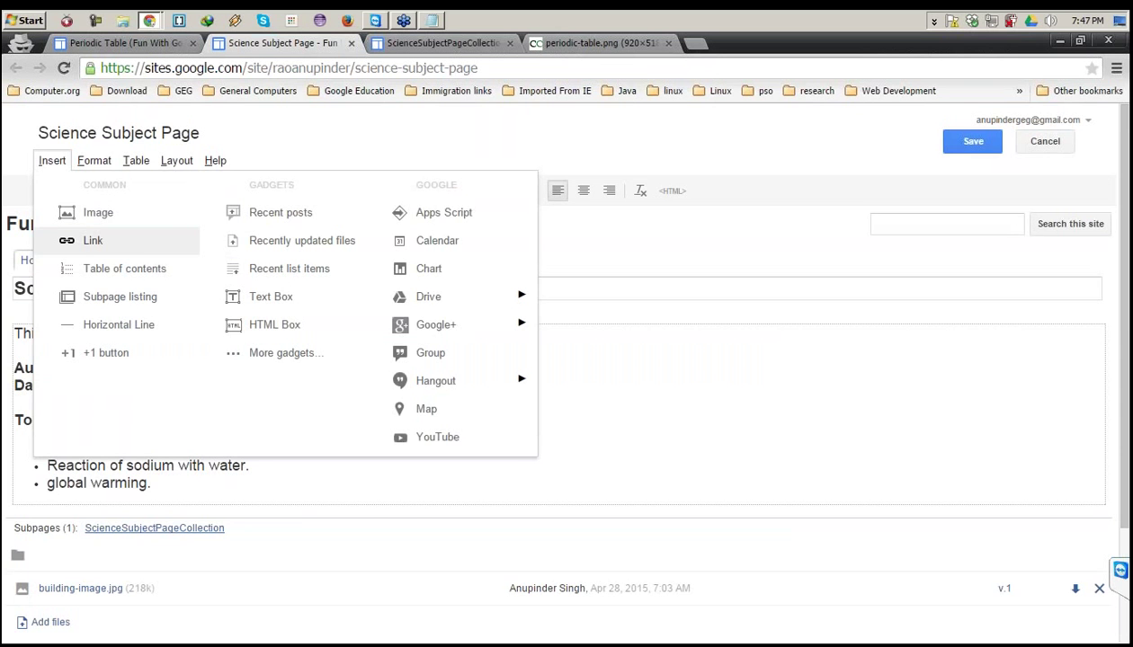
left_click(92, 240)
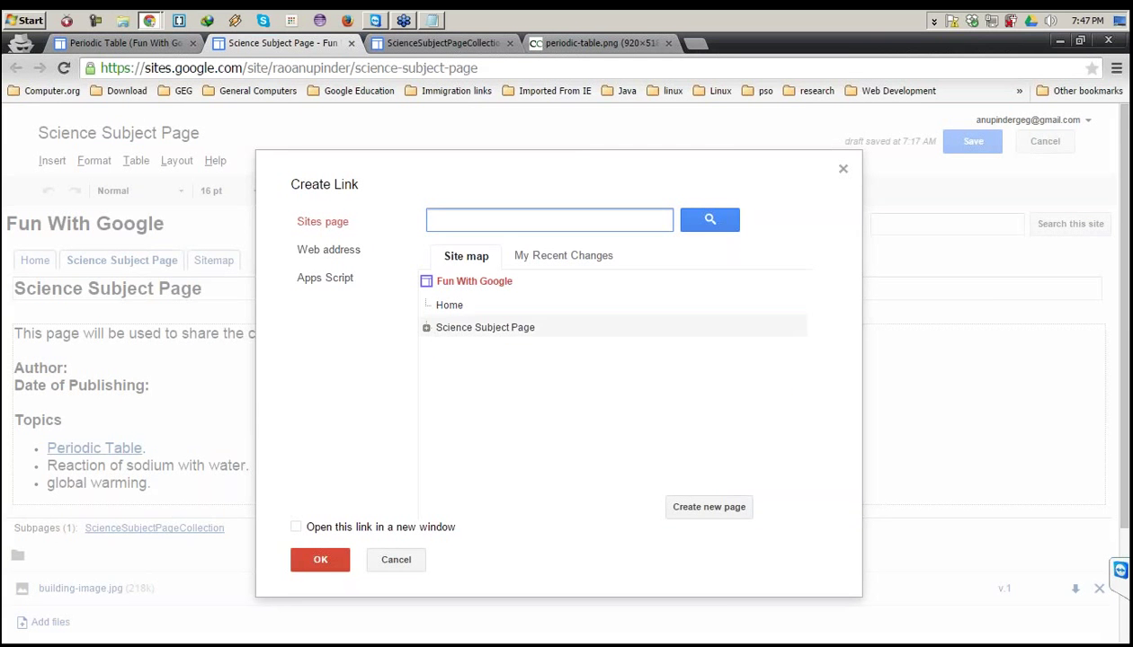
Link the 'Periodic Table' topic to the Periodic Table post page chosen from the site map.
left_click(426, 327)
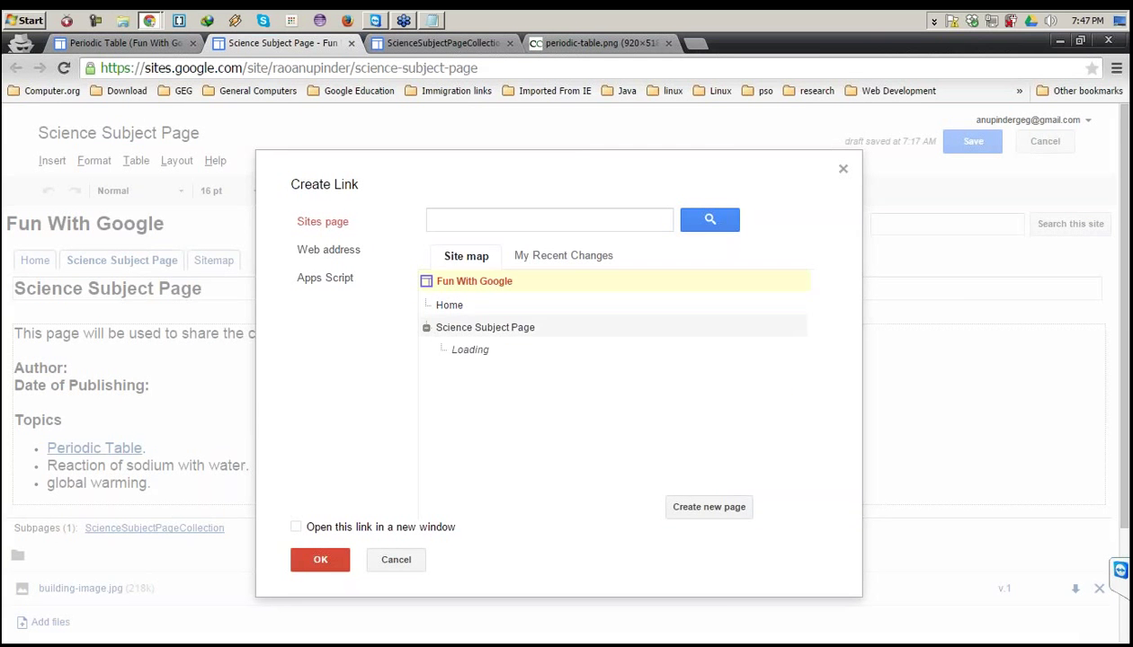
left_click(330, 251)
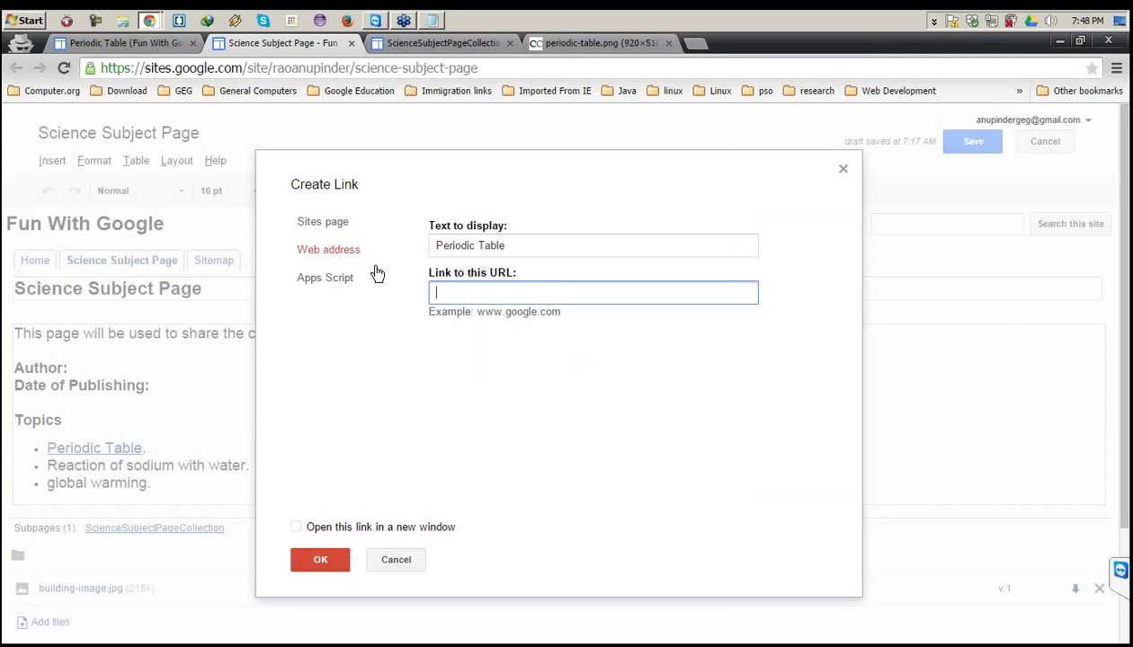
left_click(328, 256)
left_click(313, 280)
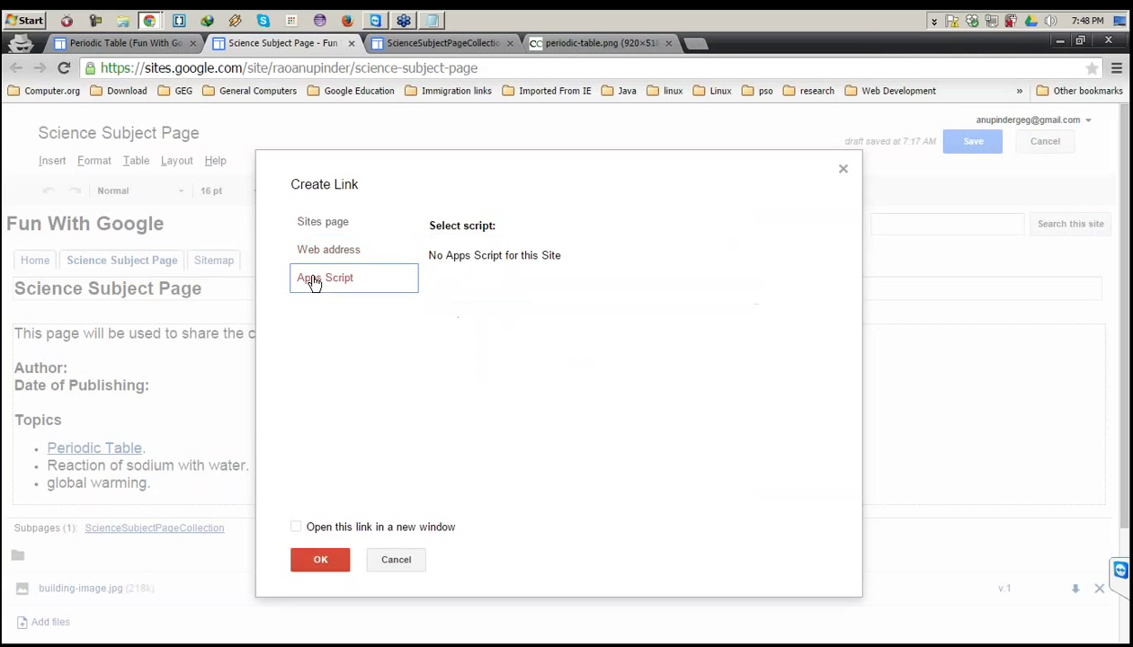
left_click(330, 224)
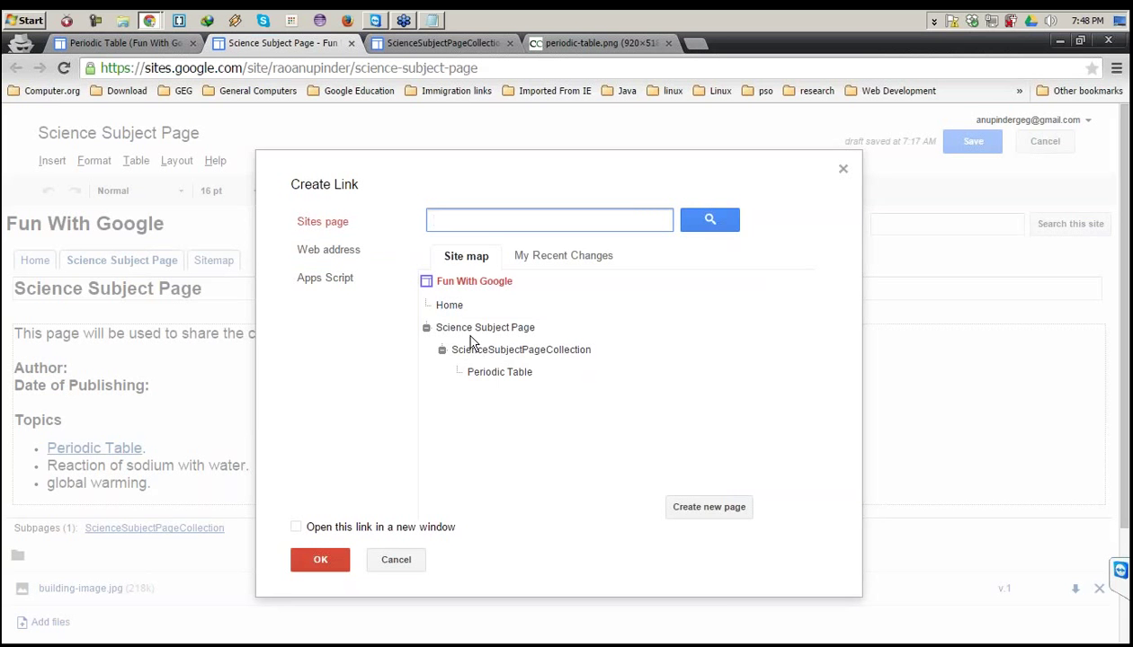
left_click(495, 372)
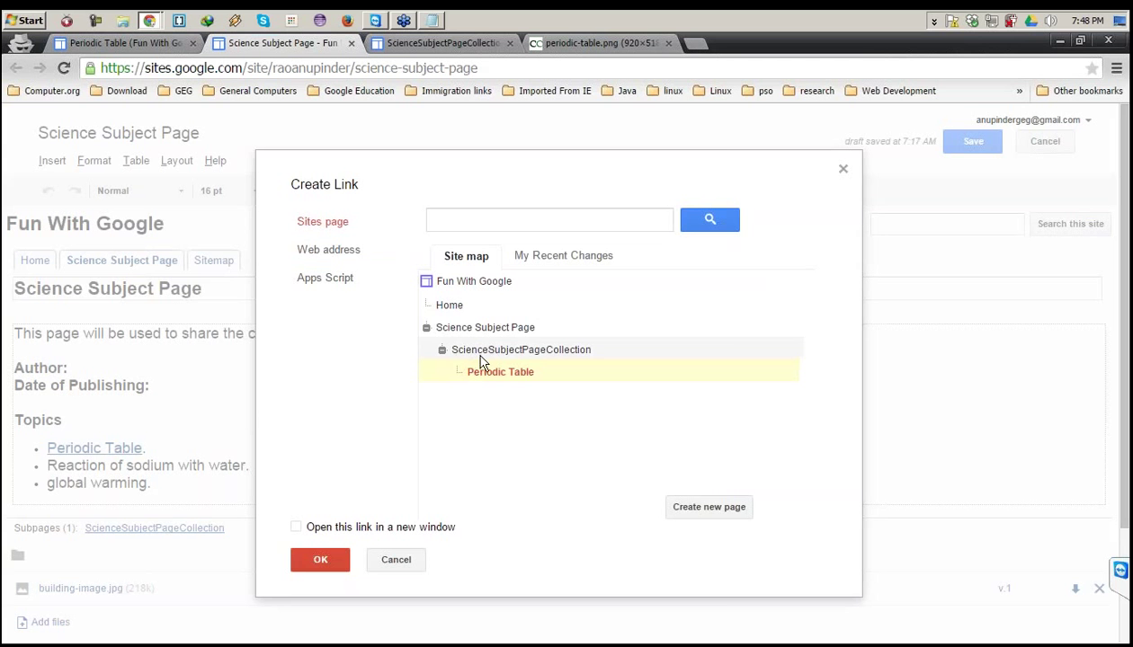
left_click(310, 557)
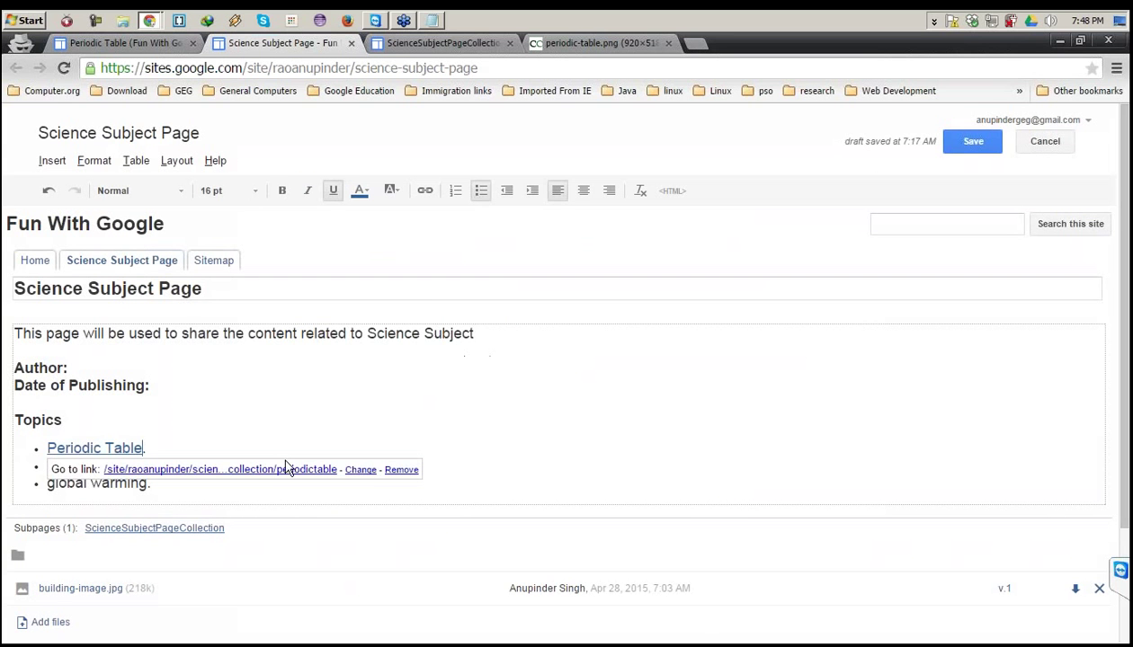
left_click(963, 144)
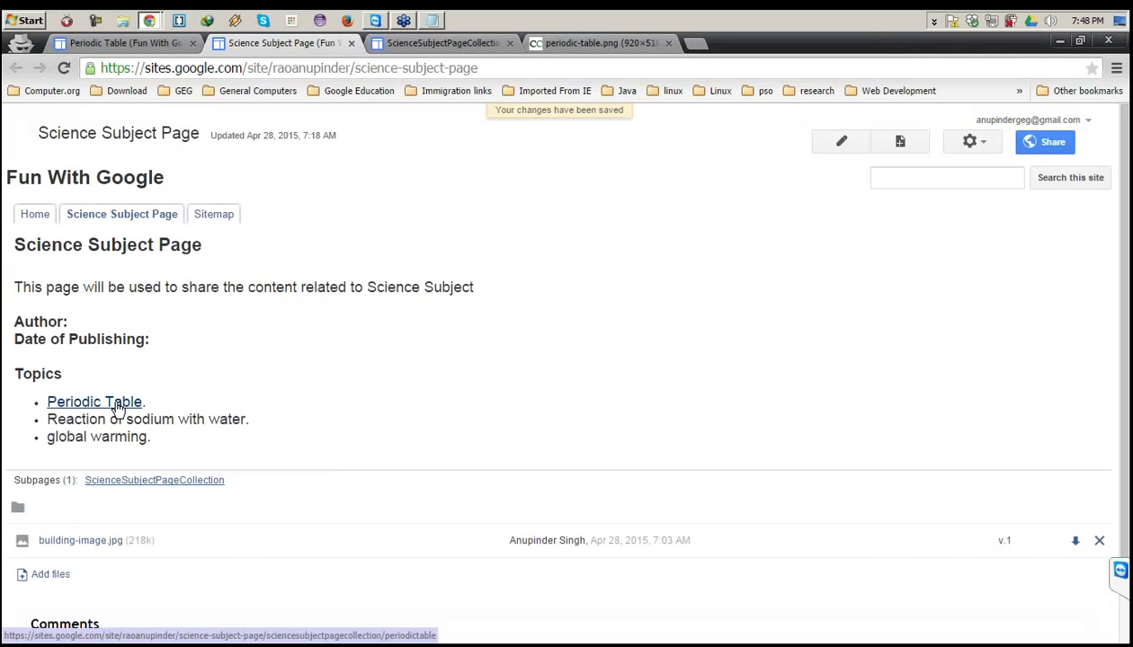
left_click(117, 407)
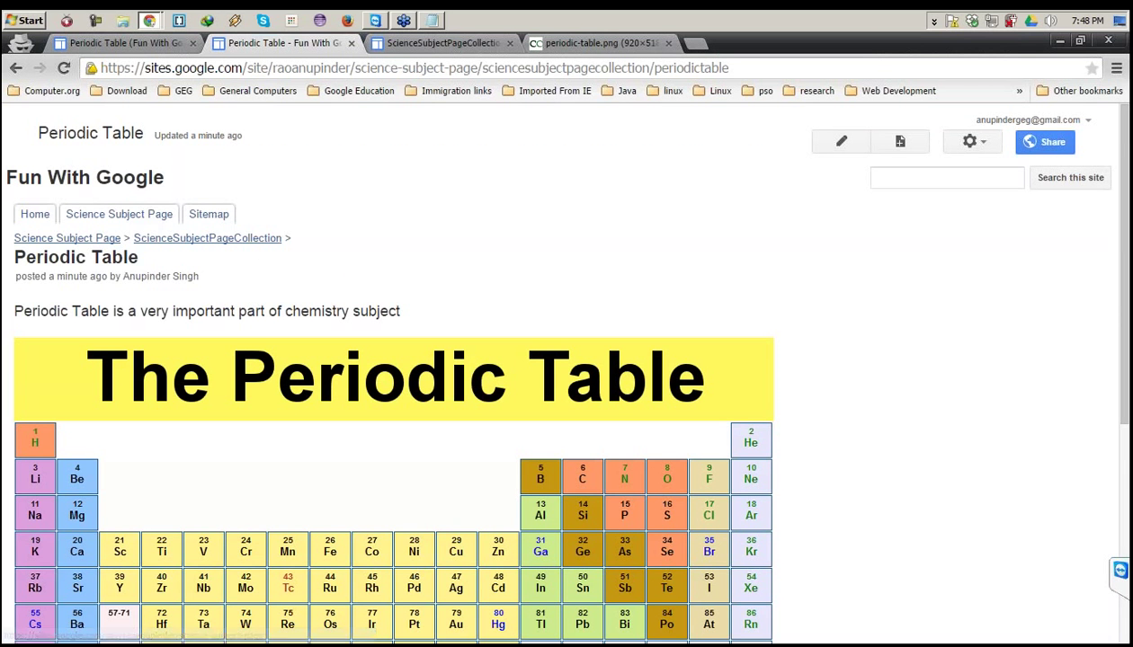
left_click(55, 240)
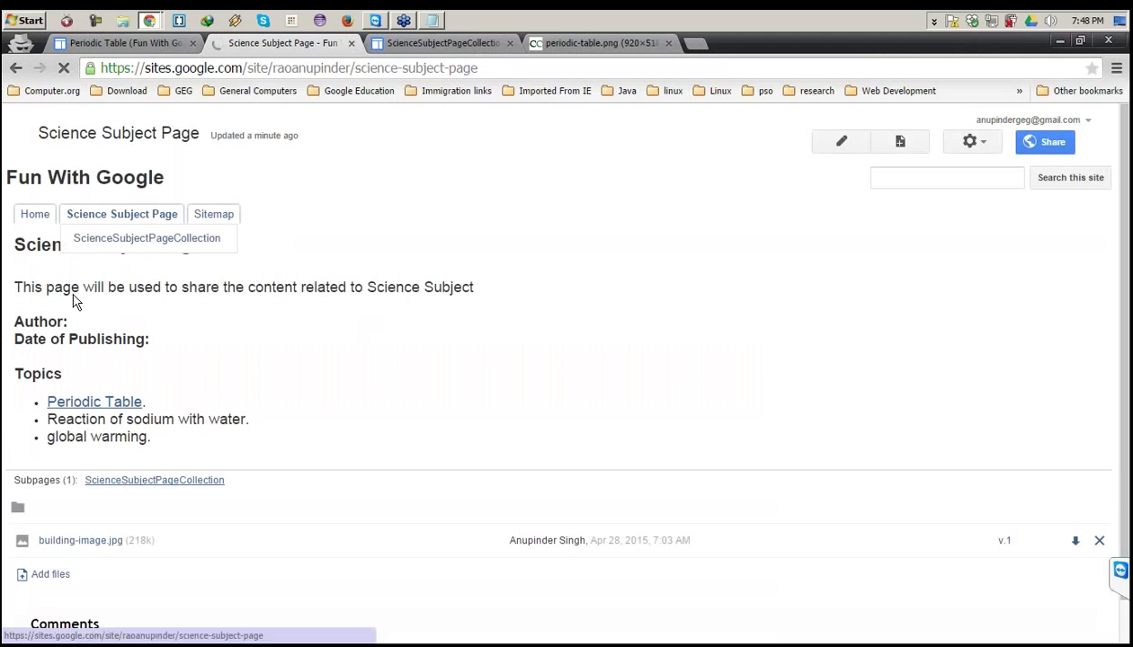
left_click_drag(230, 487, 13, 479)
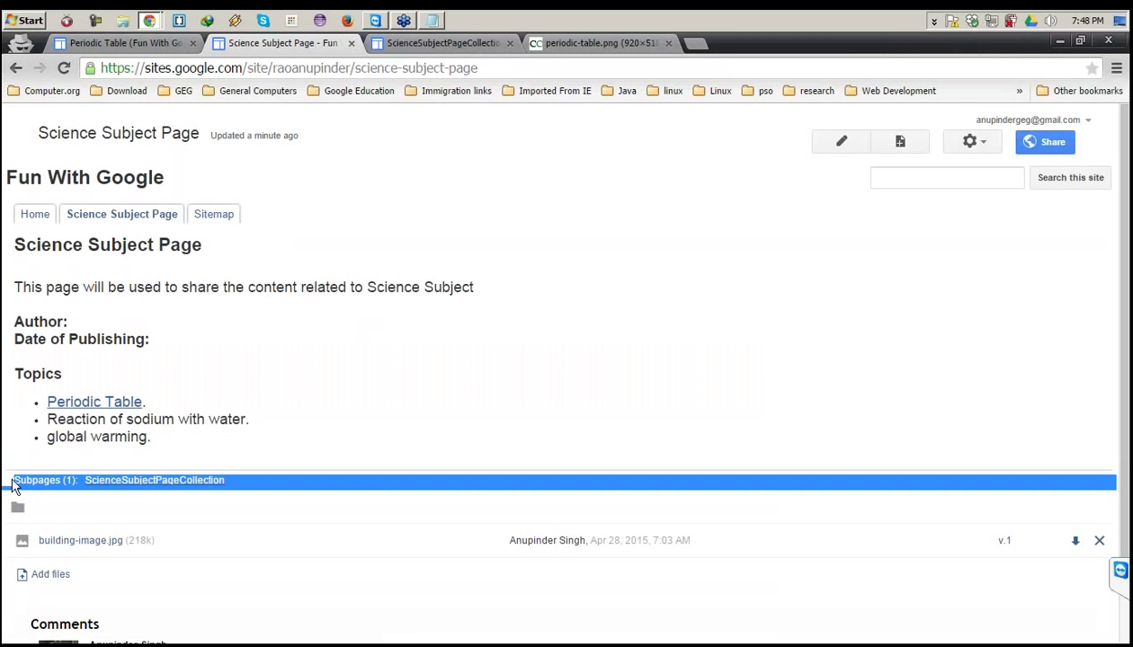
left_click(40, 476)
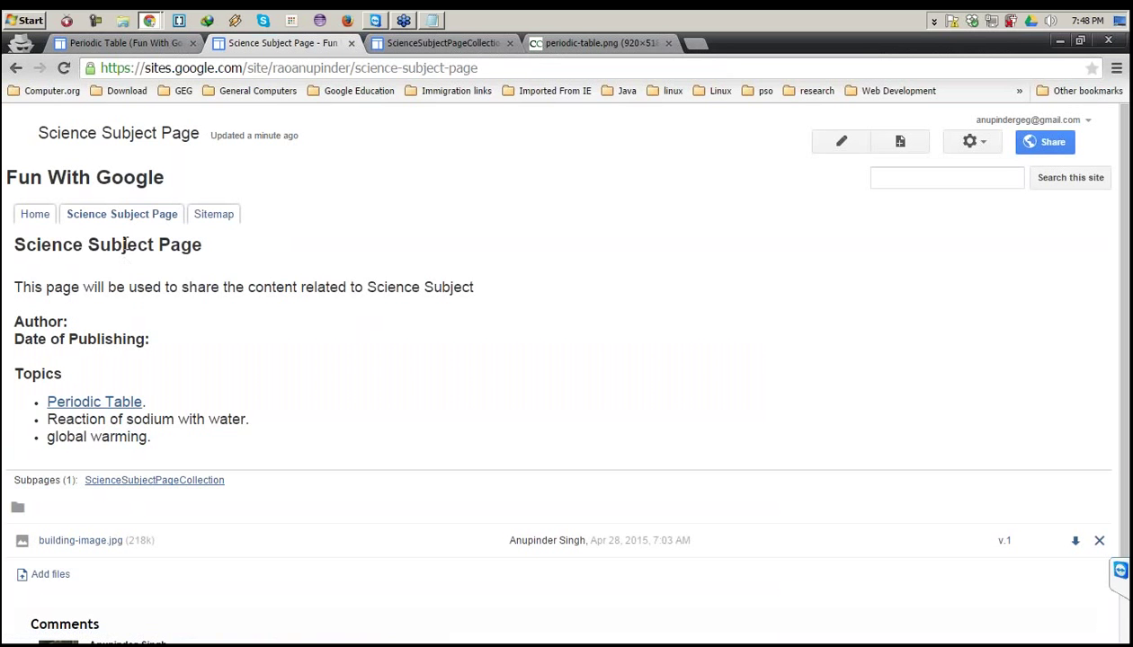
left_click_drag(35, 252, 144, 247)
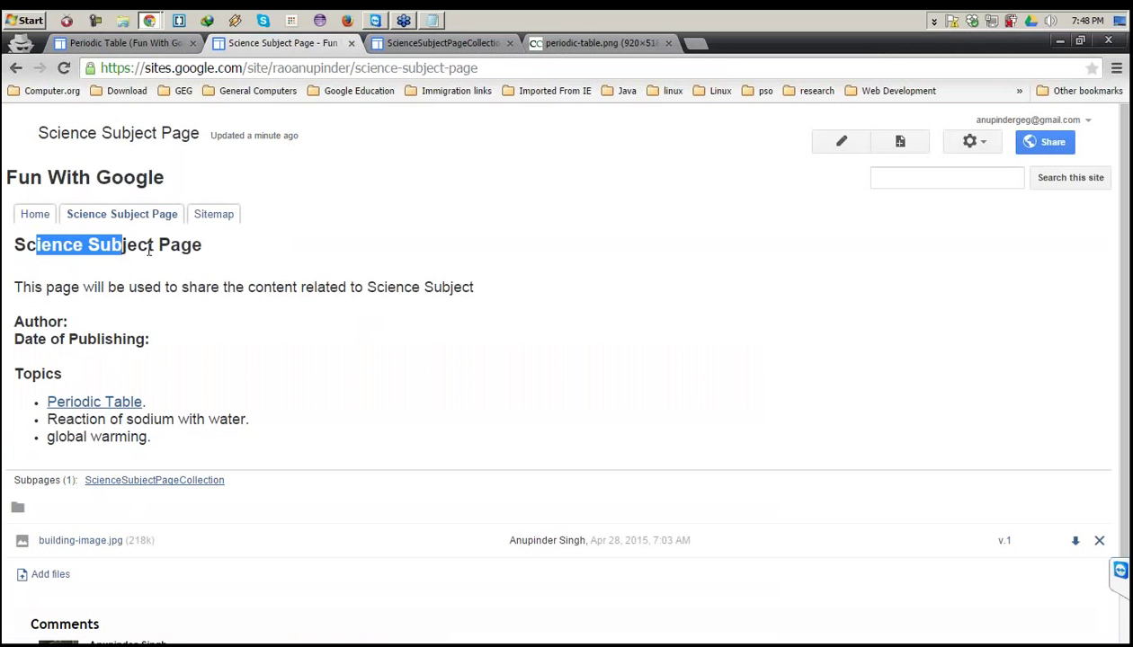
left_click(185, 248)
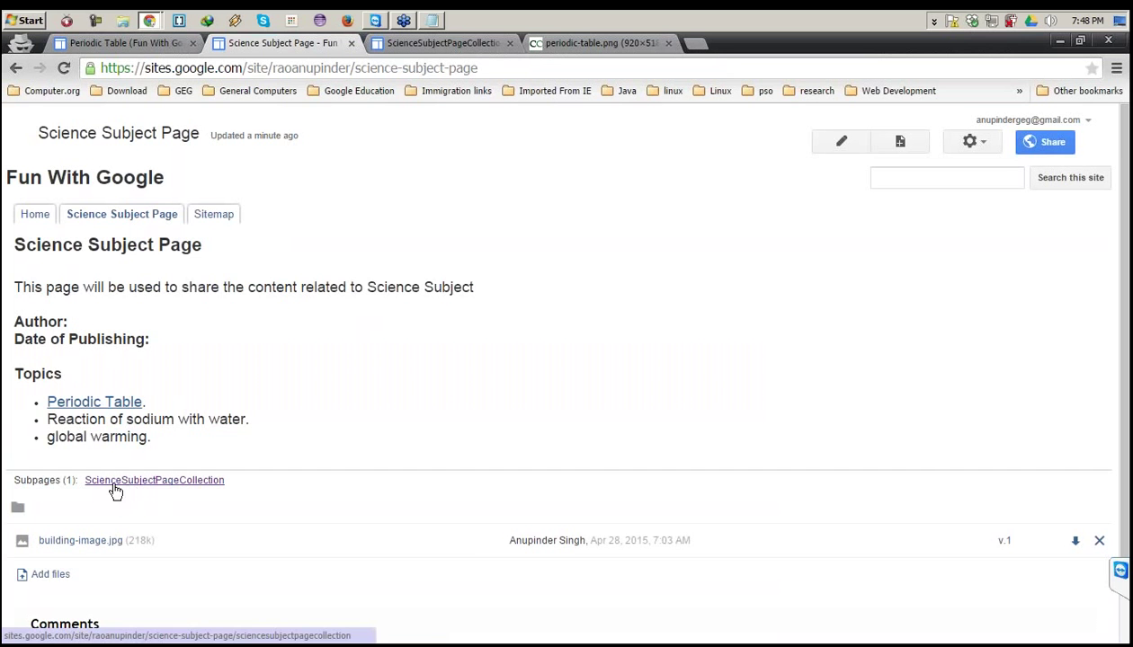
left_click(188, 486)
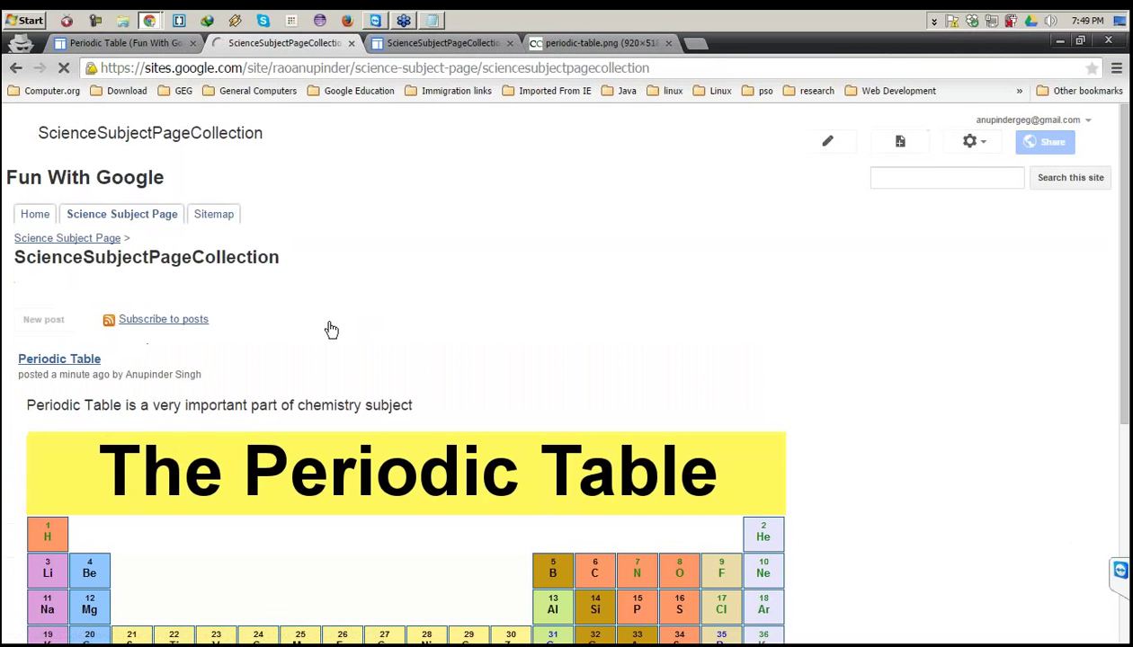
scroll(330, 329, "down", 3)
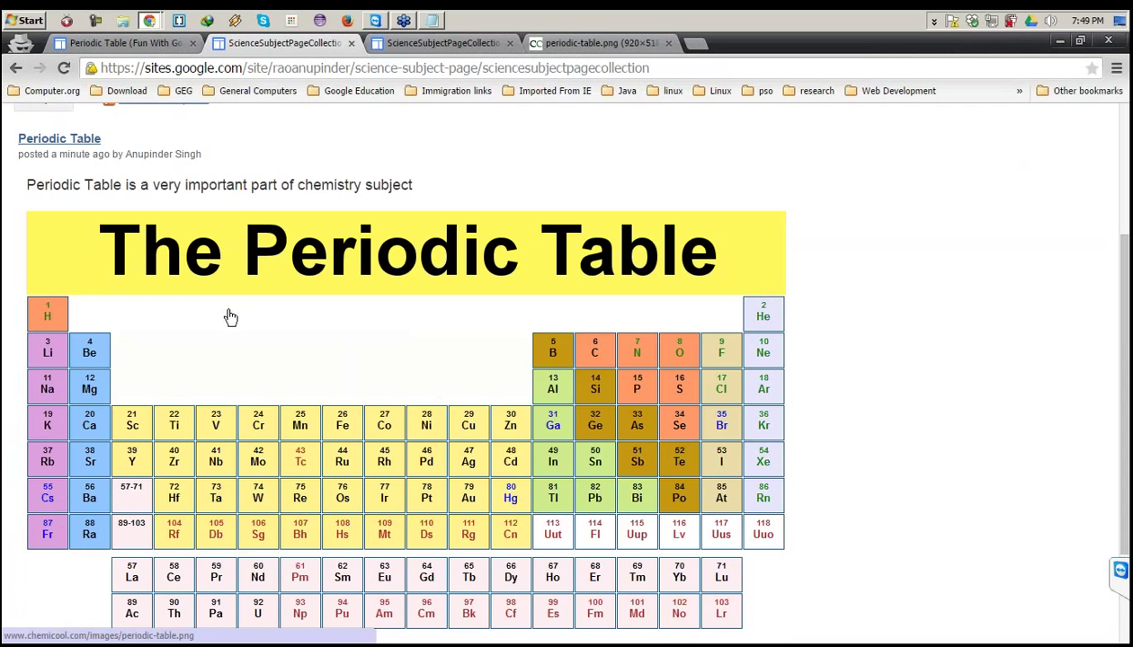
scroll(233, 355, "up", 2)
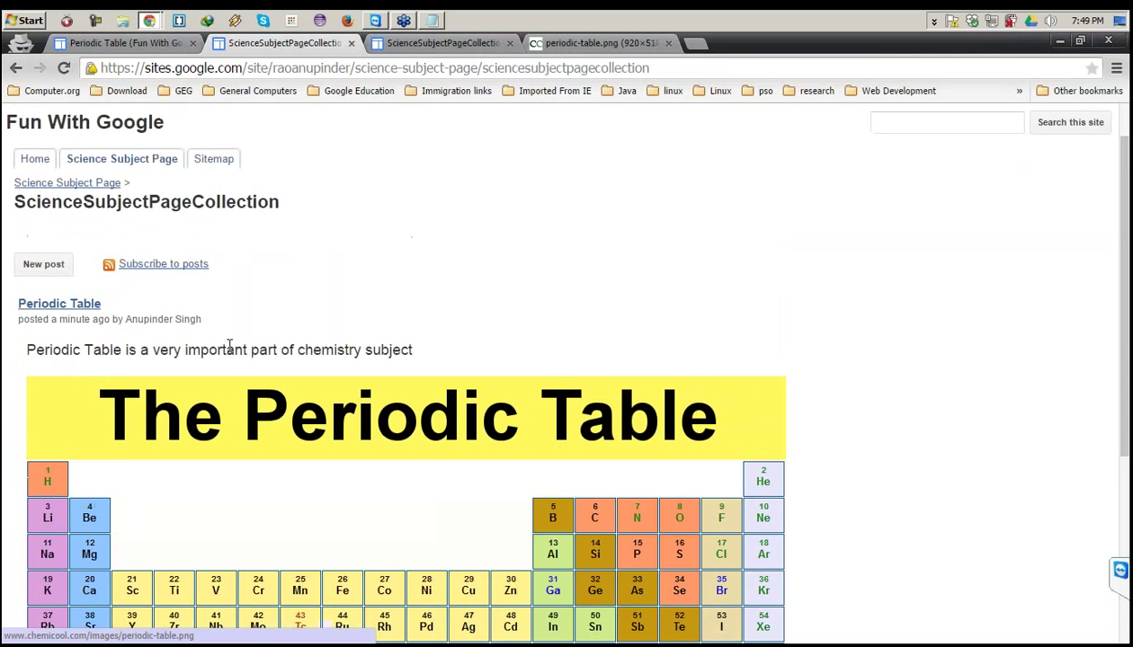
scroll(233, 369, "down", 2)
scroll(230, 374, "up", 1)
scroll(230, 374, "up", 1)
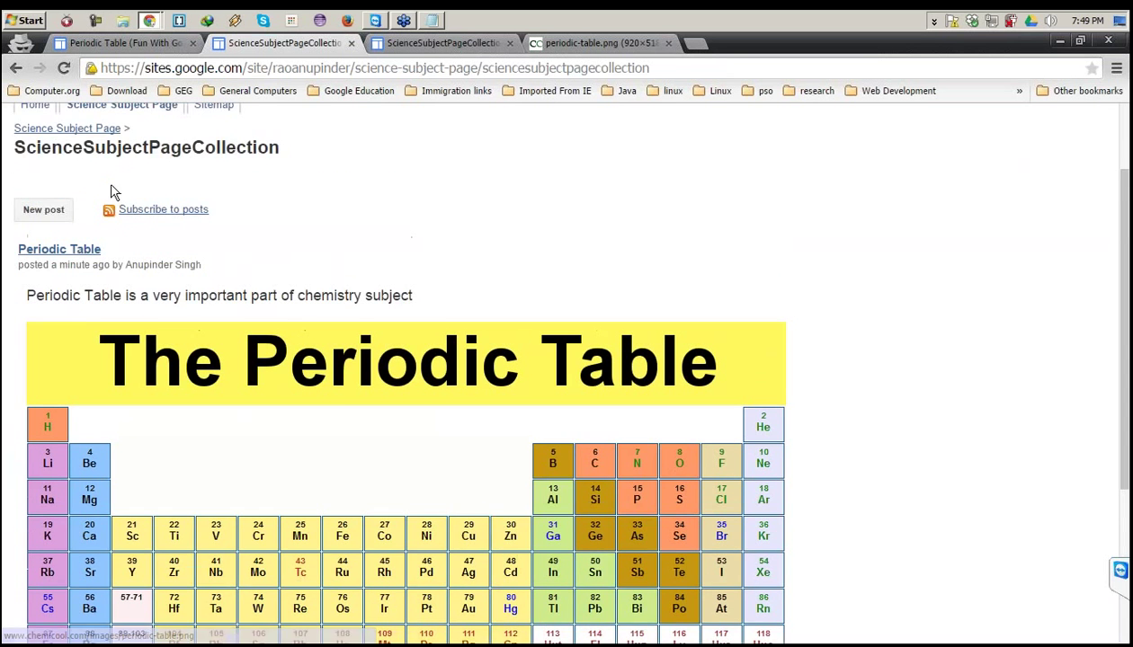
scroll(361, 298, "down", 2)
scroll(362, 299, "down", 2)
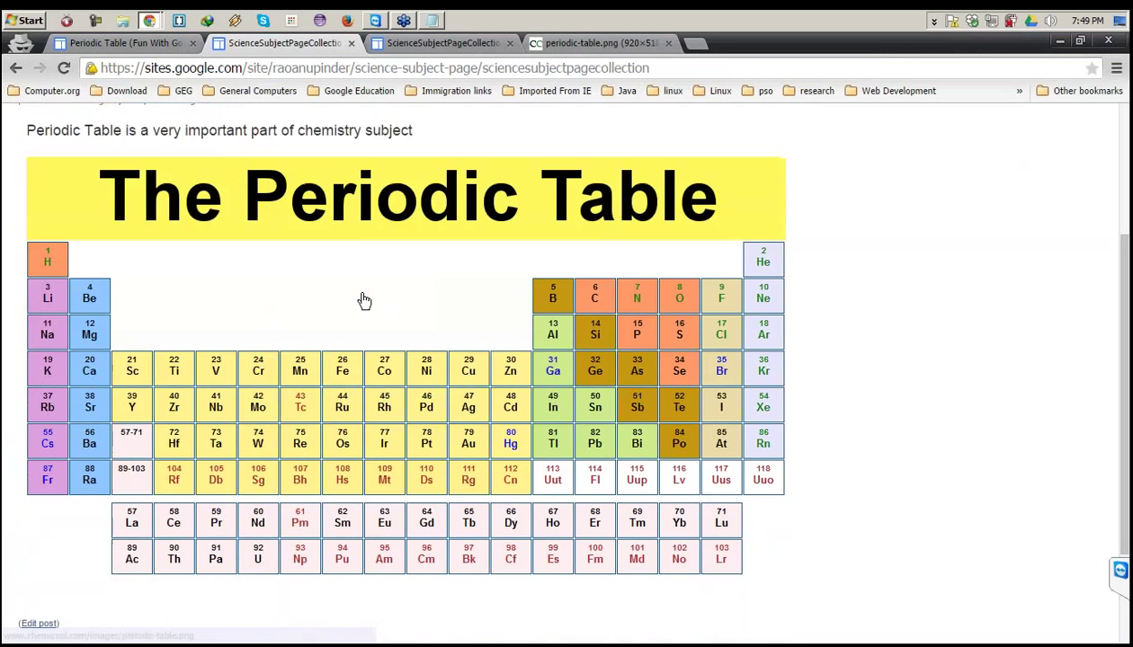
scroll(362, 299, "up", 3)
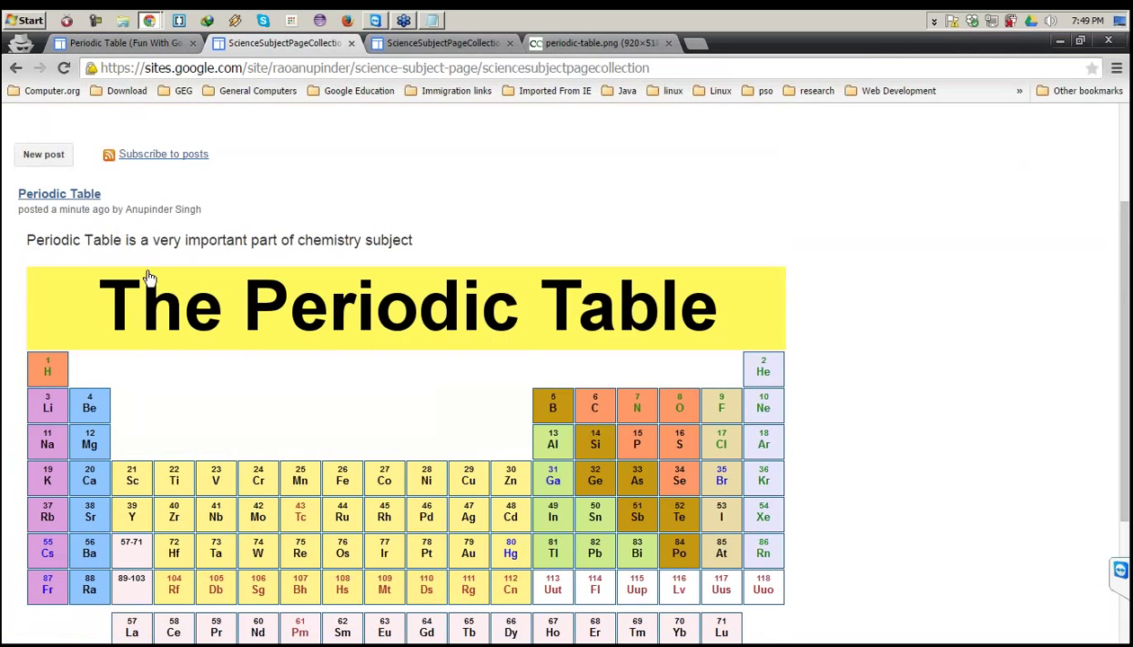
double_click(178, 262)
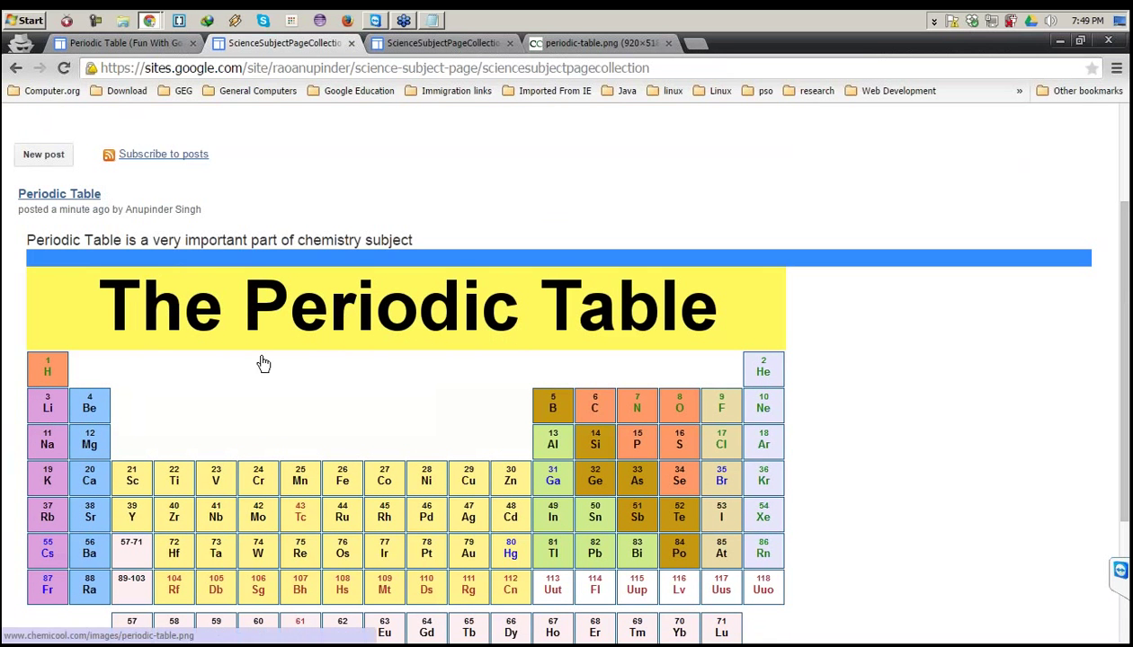
Create a new untitled post in ScienceSubjectPageCollection and select its title text.
left_click(38, 160)
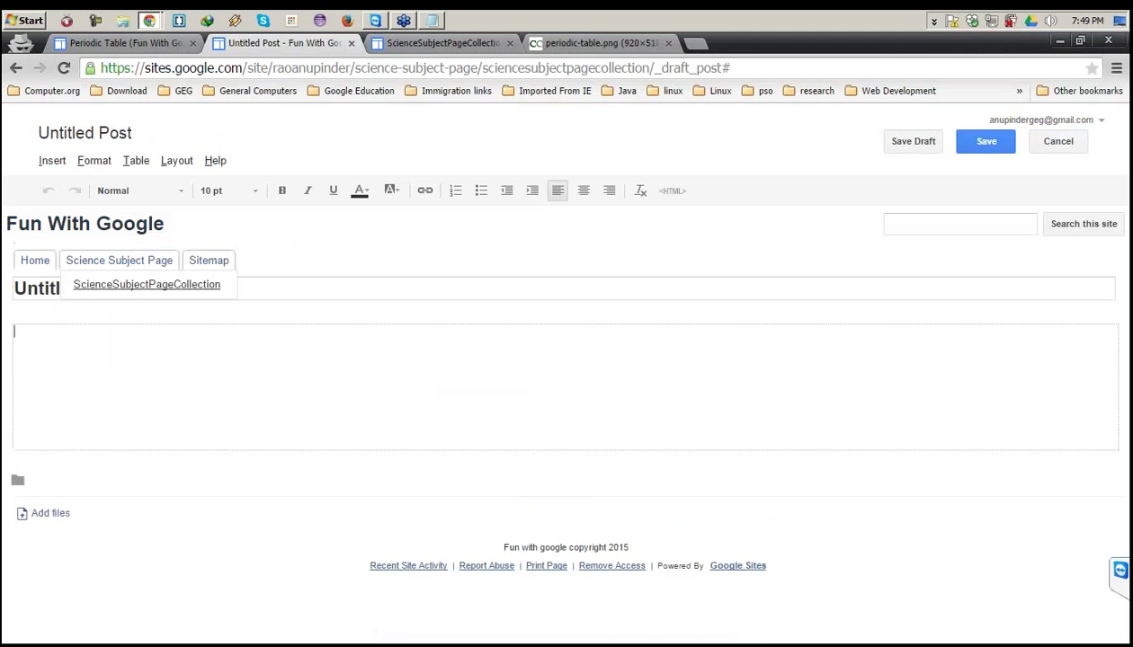
left_click(105, 292)
key("shift+Left")
key("shift+Left")
key("shift+Left")
key("shift+Left")
key("shift+Left")
key("shift+Left")
key("shift+Left")
key("shift+Left")
key("shift+Left")
key("shift+Left")
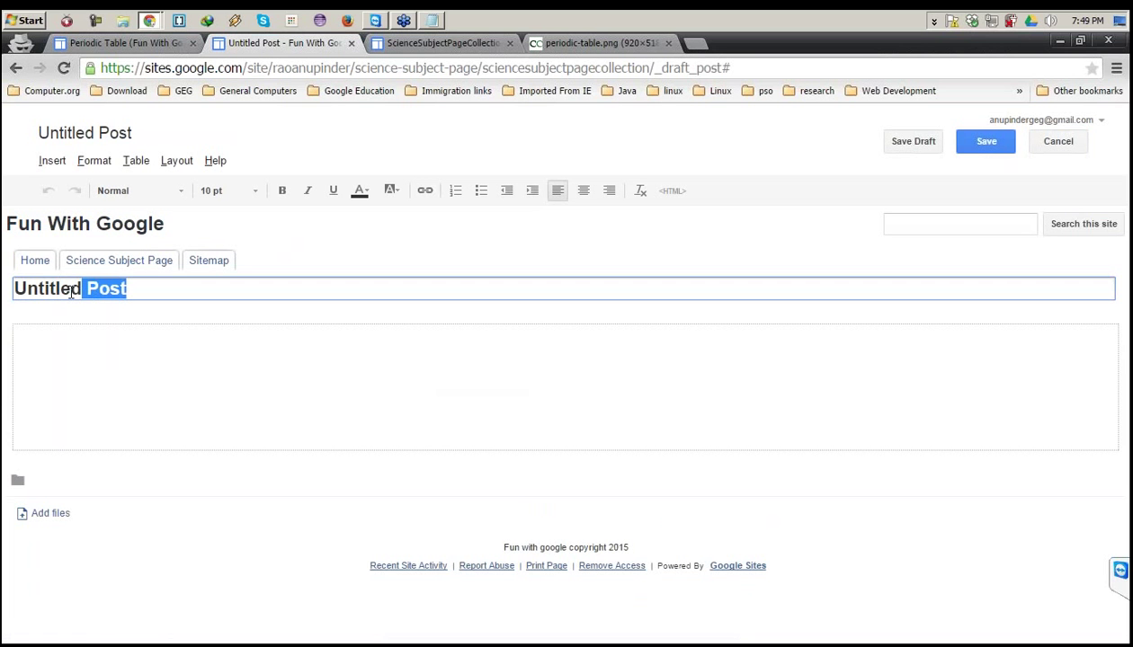
Return to the Science Subject Page and select the 'Reaction of sodium with water' topic text.
left_click(126, 43)
left_click(18, 69)
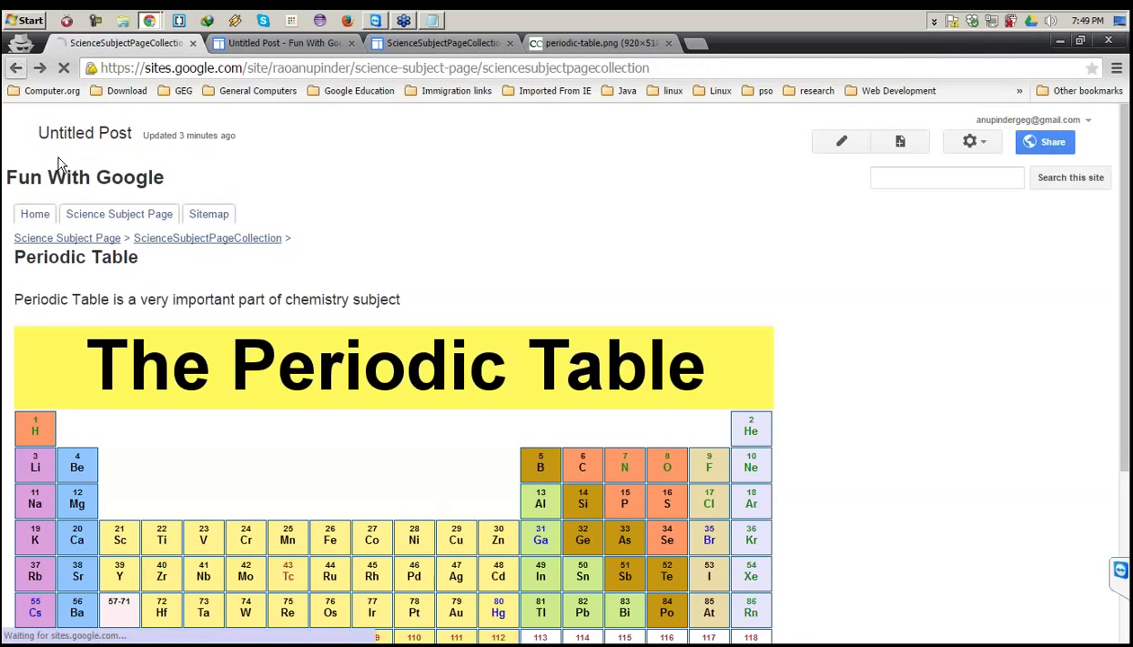
left_click(97, 213)
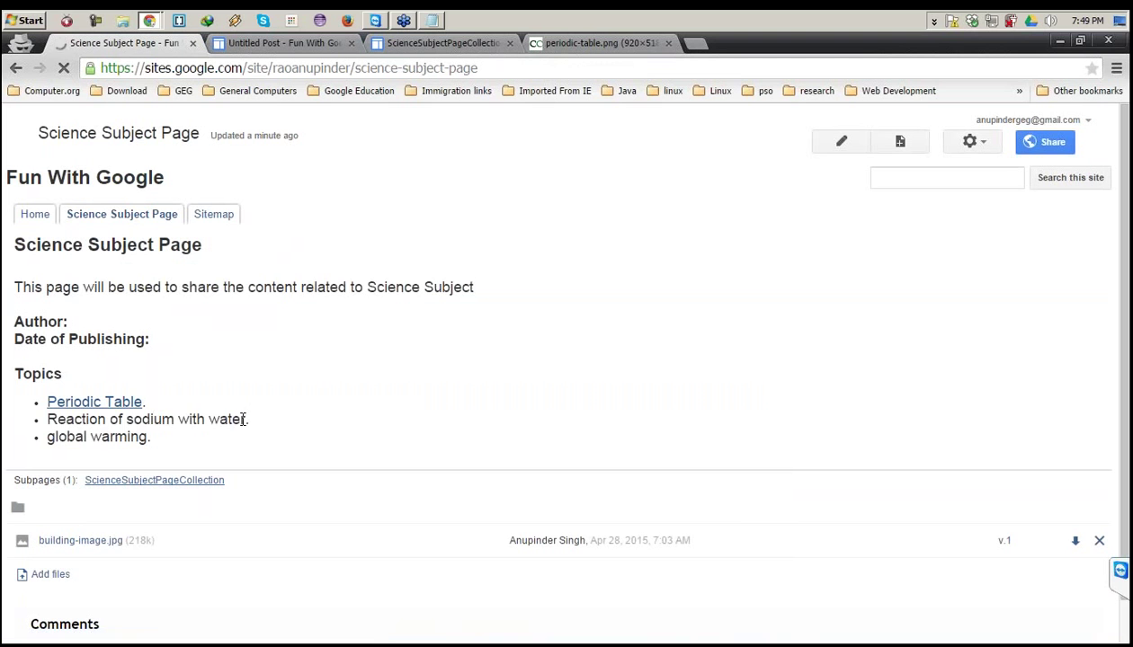
left_click_drag(244, 419, 52, 423)
key("ctrl+c")
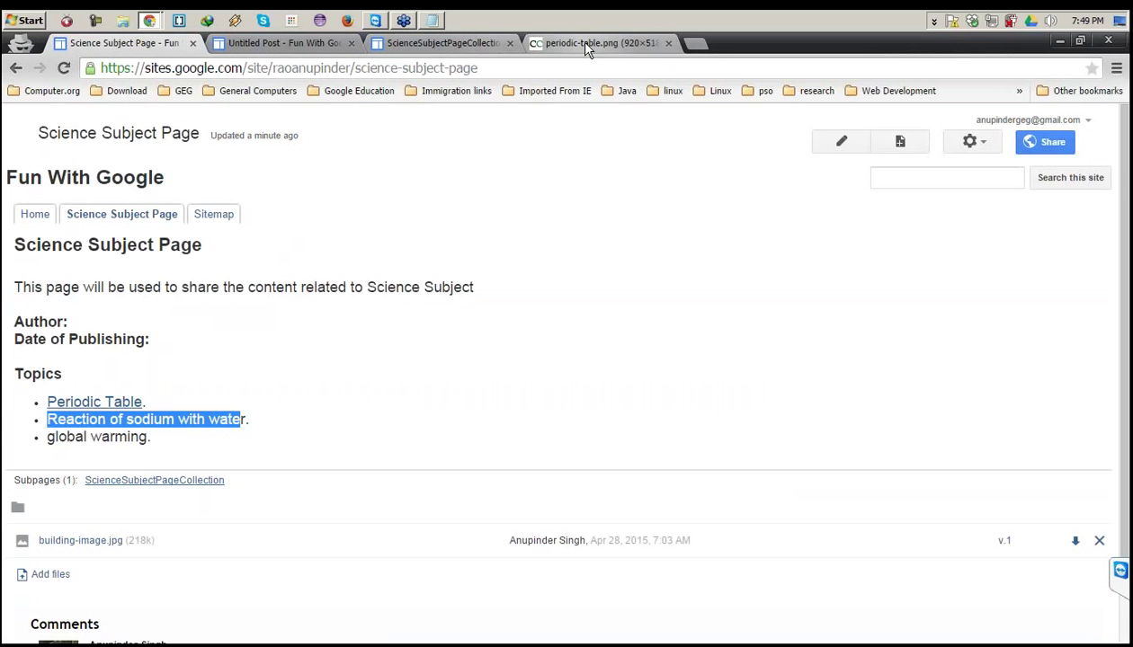
Search Google for the sodium reaction topic and open the 'Reaction of Sodium and Water' YouTube video.
left_click_drag(584, 46, 594, 60)
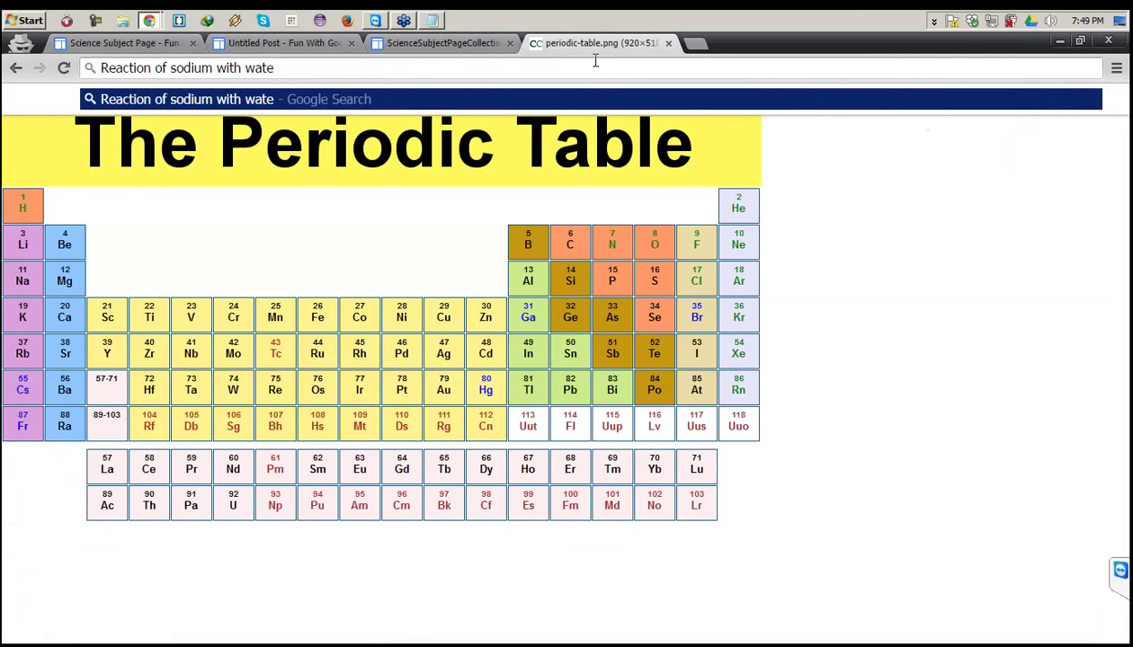
key("Return")
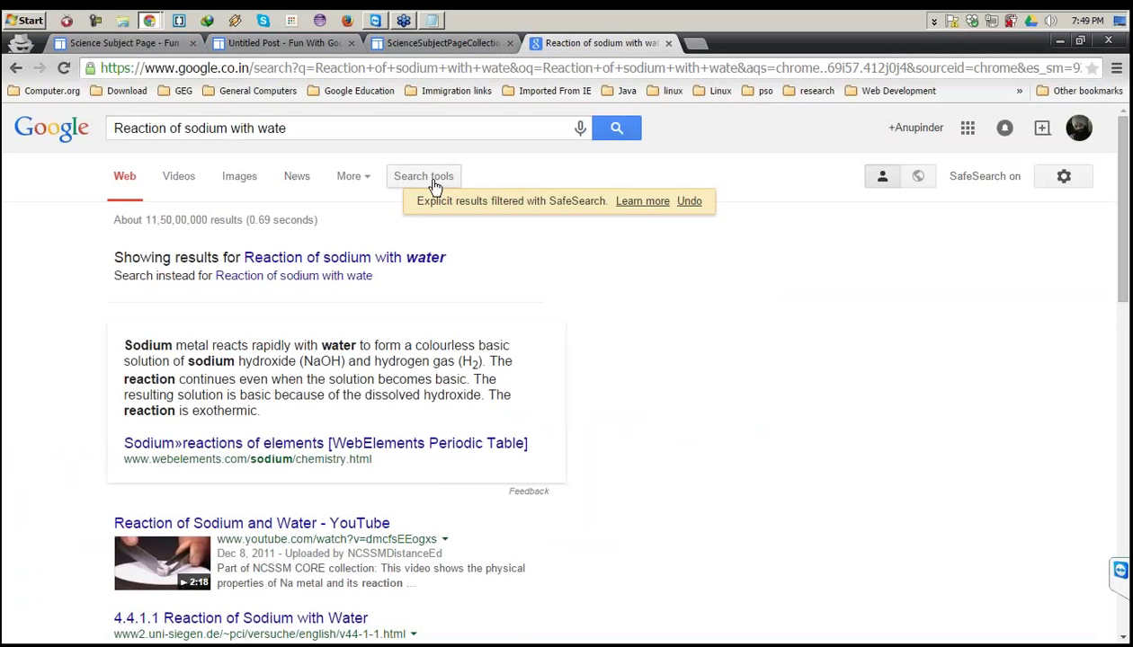
scroll(435, 186, "down", 1)
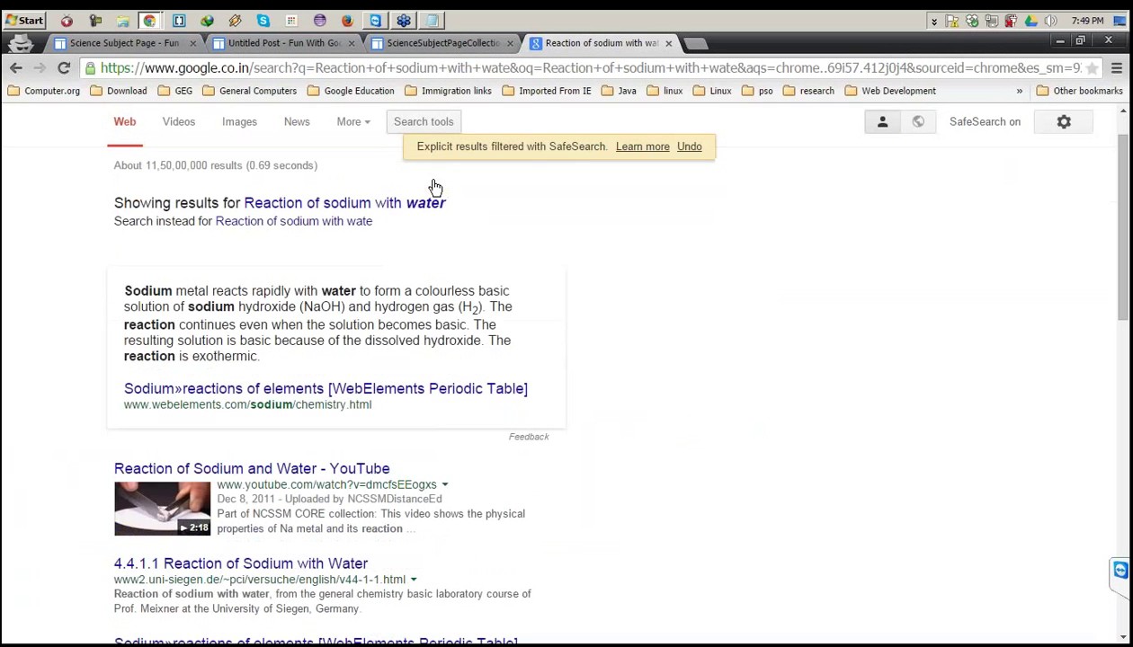
scroll(435, 186, "down", 1)
left_click(252, 413)
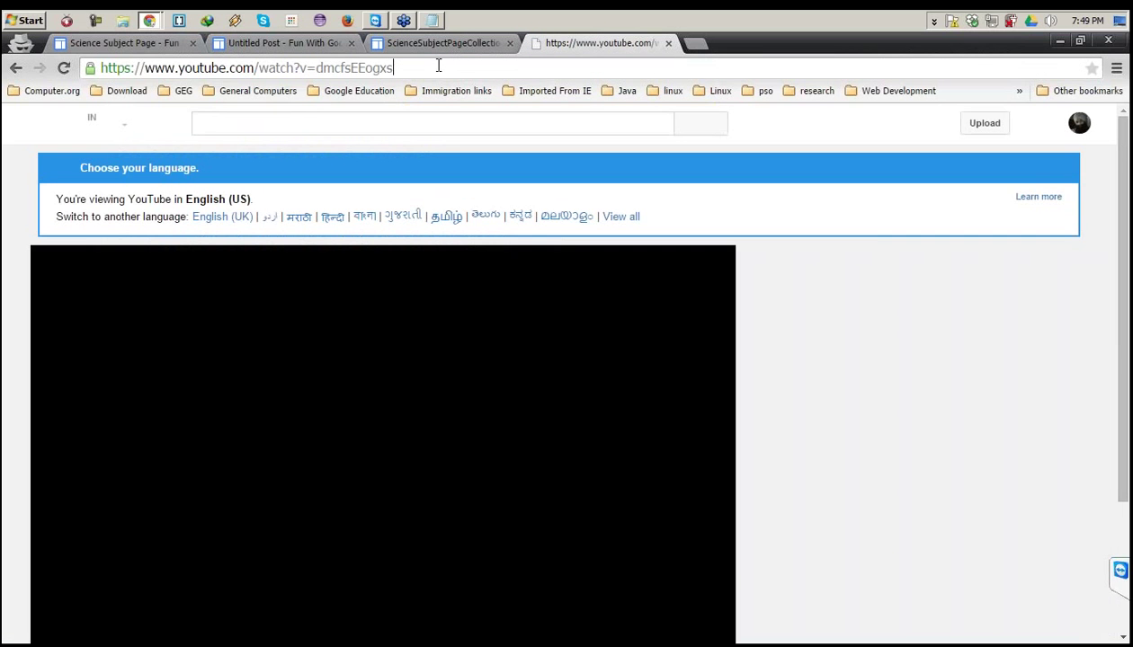
left_click(437, 65)
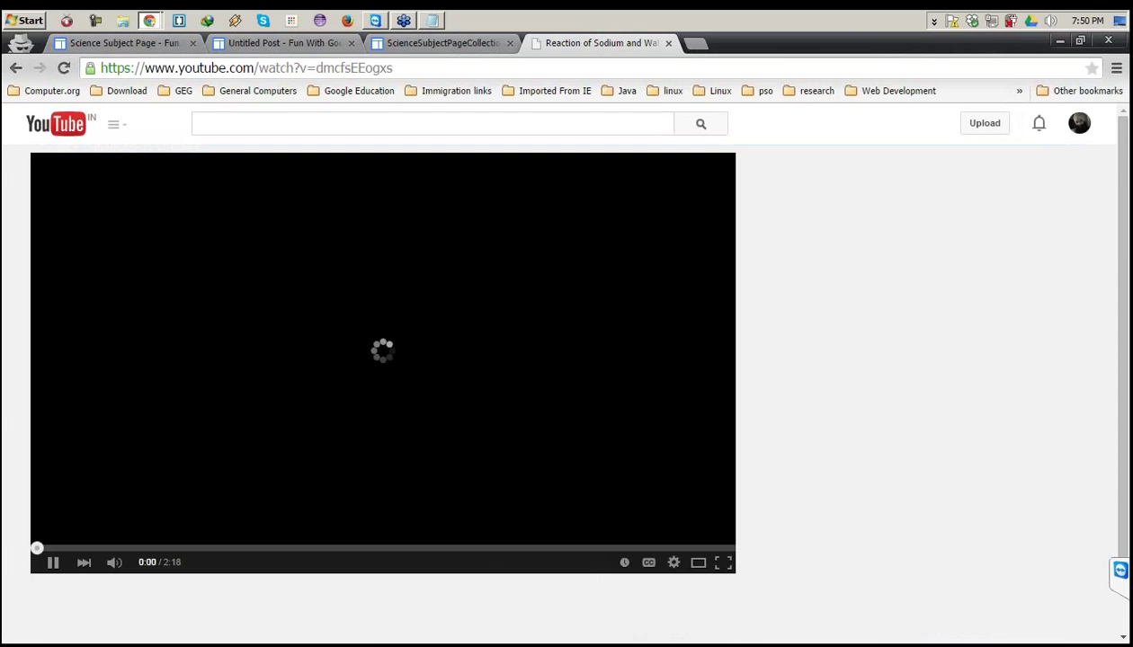
left_click(147, 41)
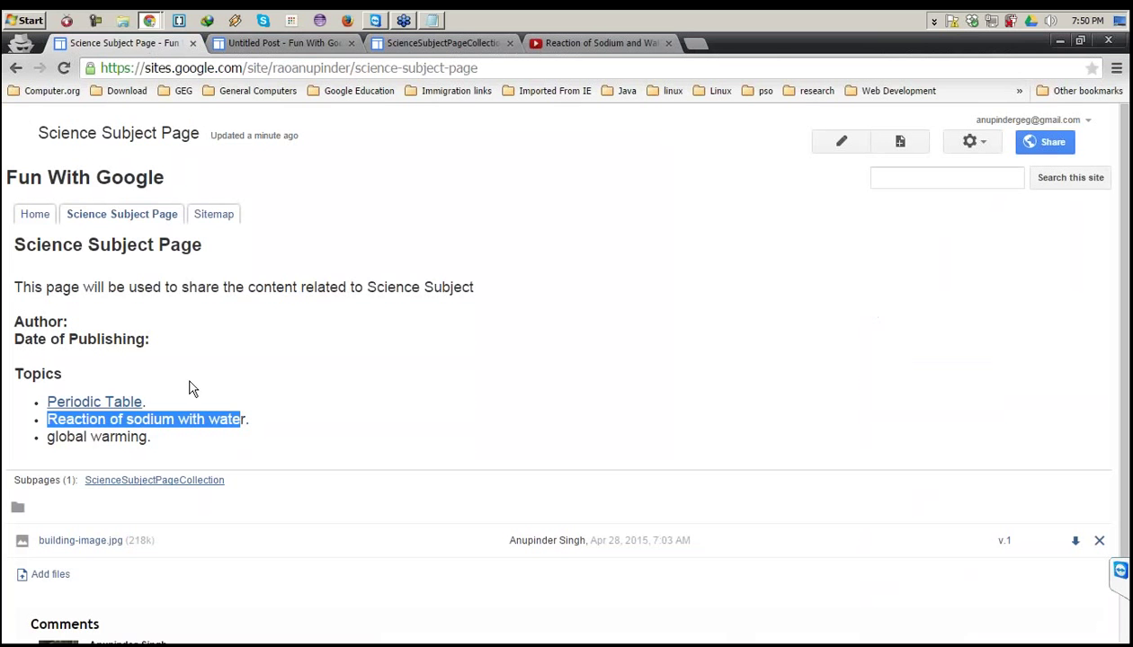
Replace the 'Untitled Post' title with the pasted sodium reaction topic text.
left_click(304, 45)
left_click_drag(212, 286, 3, 266)
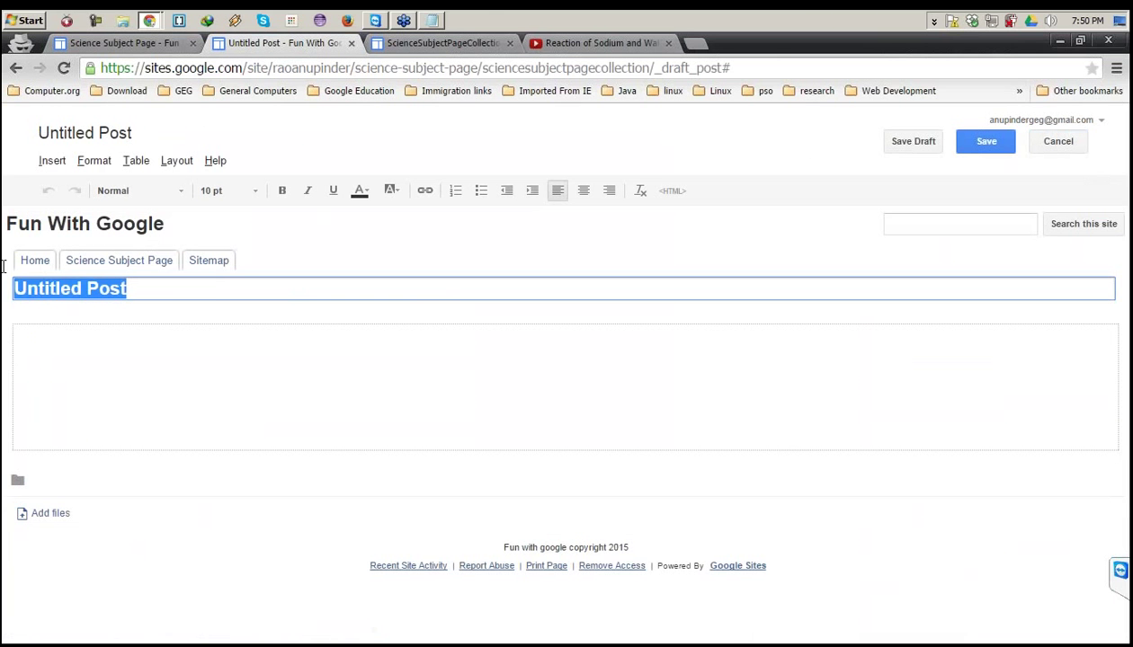
key("ctrl+v")
key("ctrl+a")
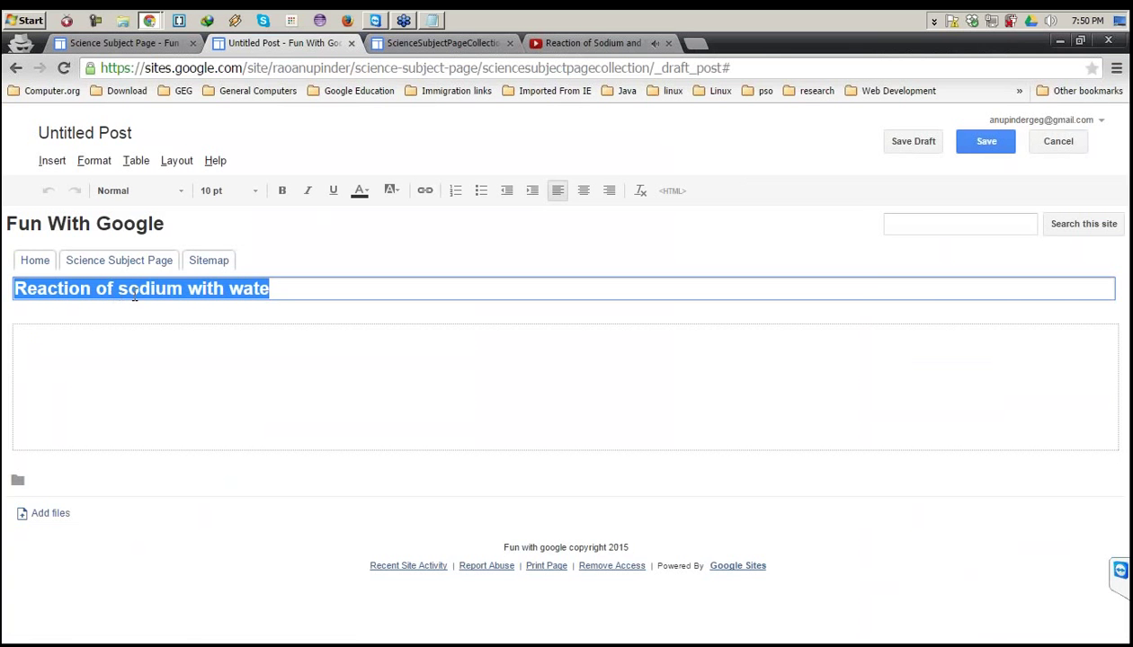
Pause the YouTube video, copy its address, close its tab, and return to the post body.
left_click(545, 42)
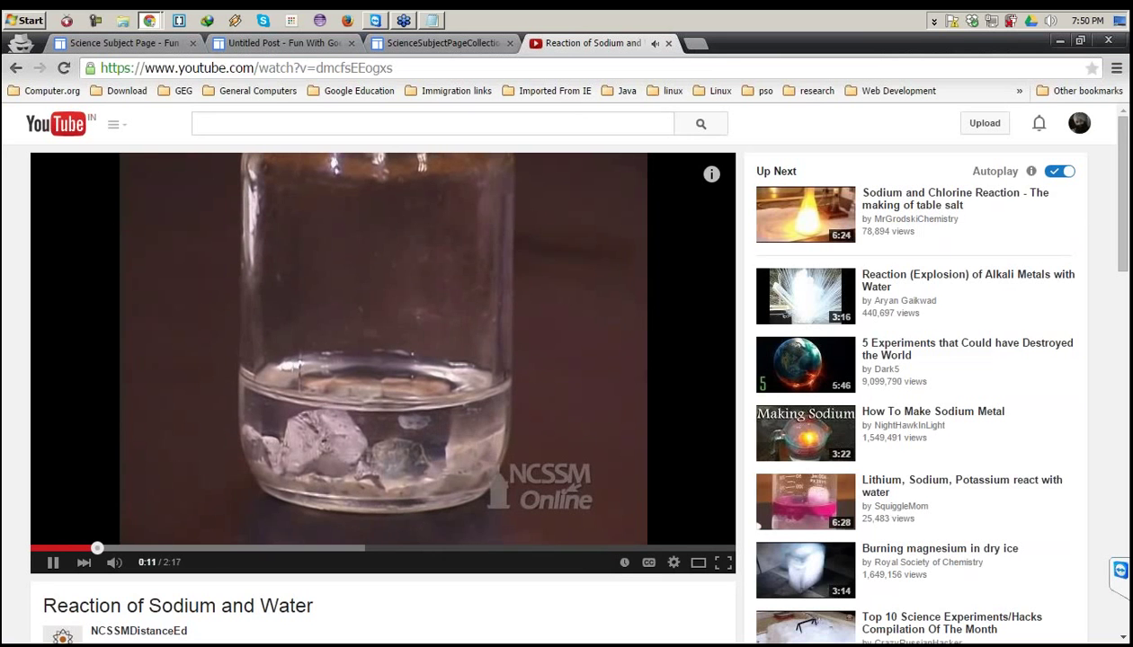
left_click(143, 413)
left_click(433, 68)
key("ctrl+c")
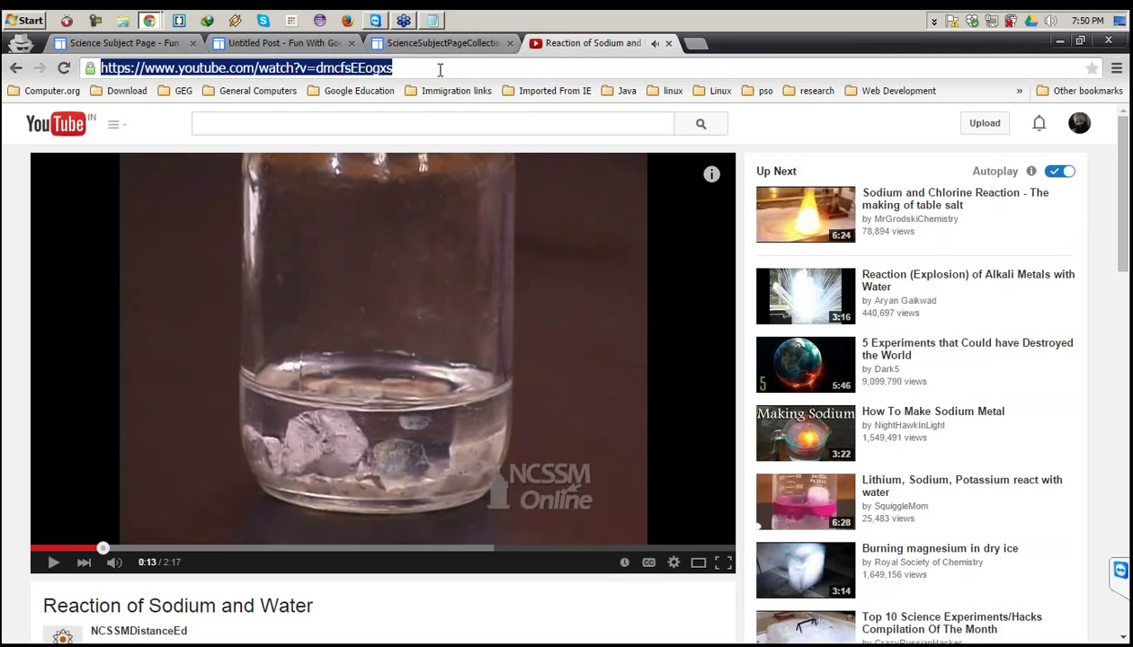
left_click(668, 43)
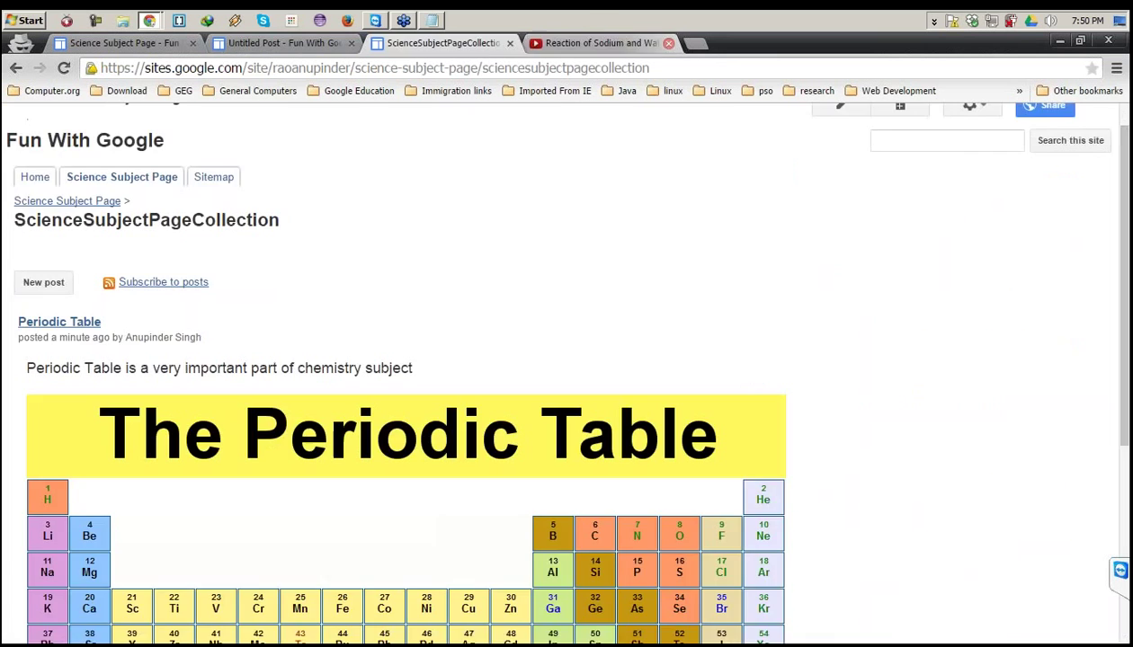
left_click(283, 44)
left_click(139, 384)
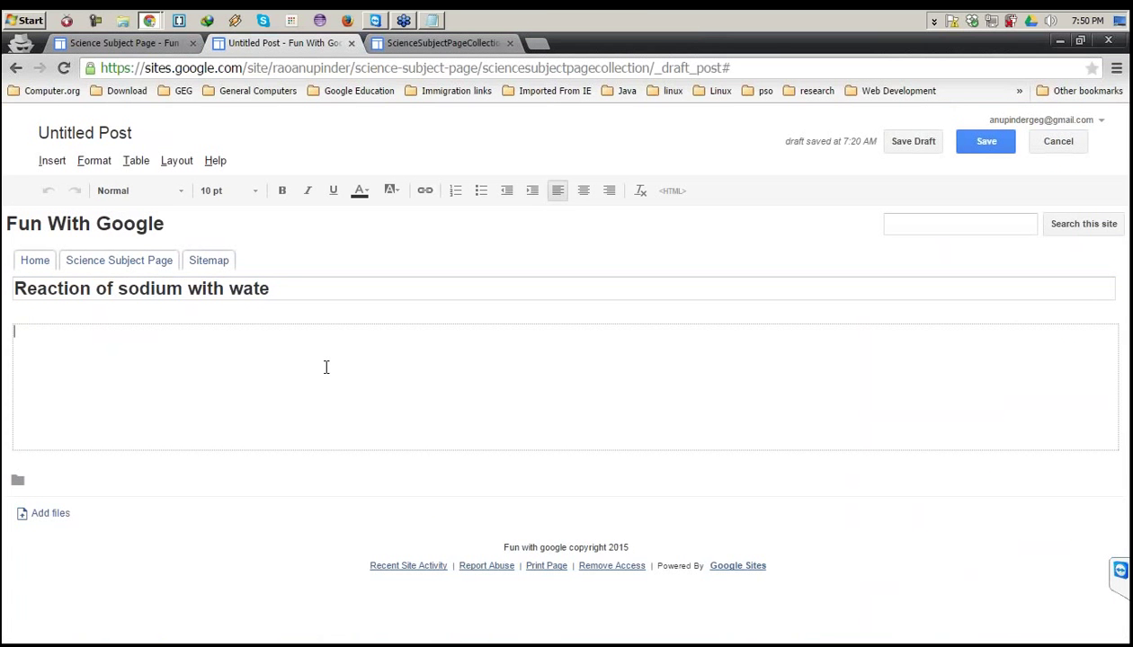
Finish the title with 'r' and write 'This page post will demonstrate about reaction of sodium with water' in the body.
left_click(306, 288)
type("r")
left_click(277, 346)
type("This page o")
key("BackSpace")
type("post wi")
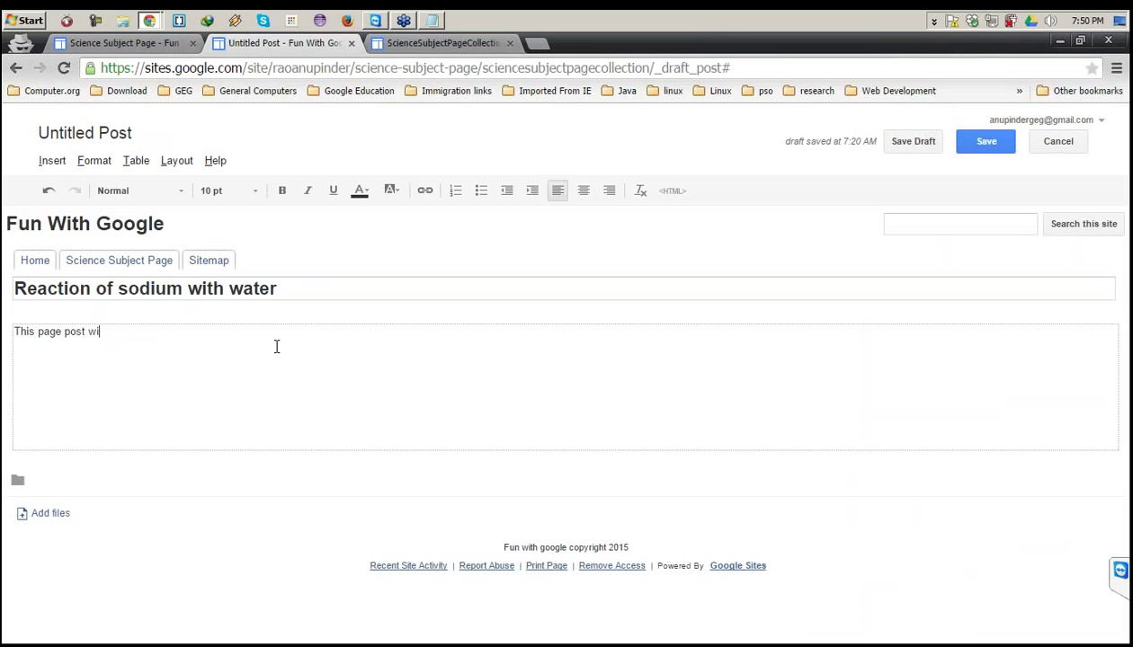
type("ll demonstrat")
type("e how")
type("about re")
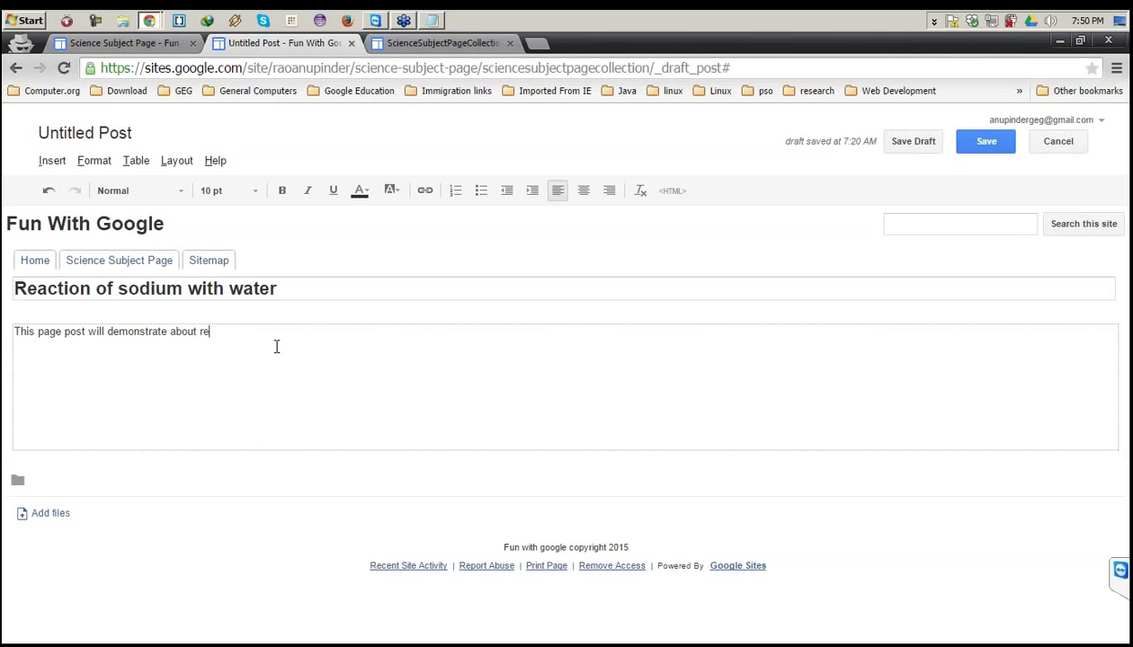
type("action of sodium with water")
key("Return")
left_click(53, 162)
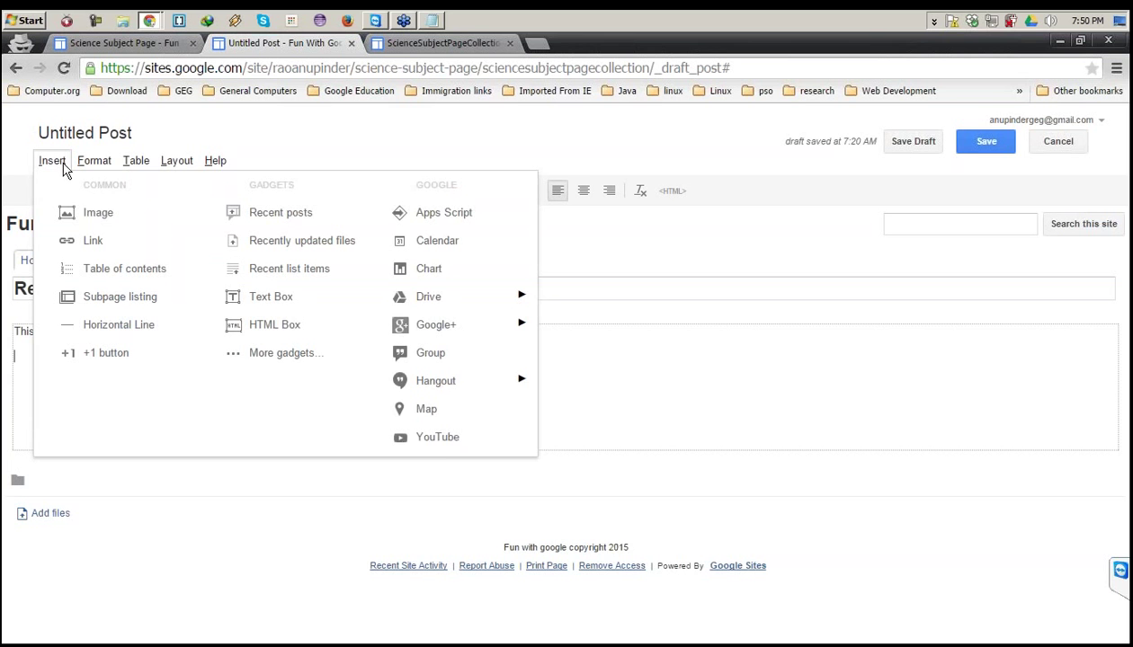
Embed the copied YouTube video at 640x360 with the title 'Demo of reaction'.
left_click(449, 441)
key("ctrl+v")
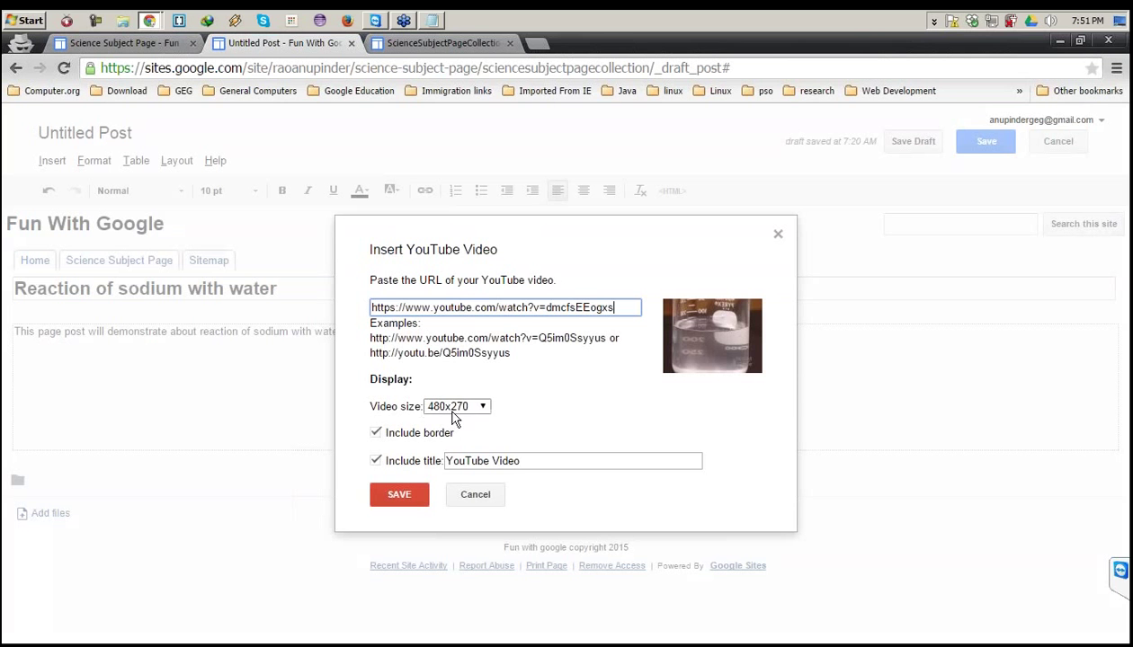
left_click(454, 409)
left_click(451, 446)
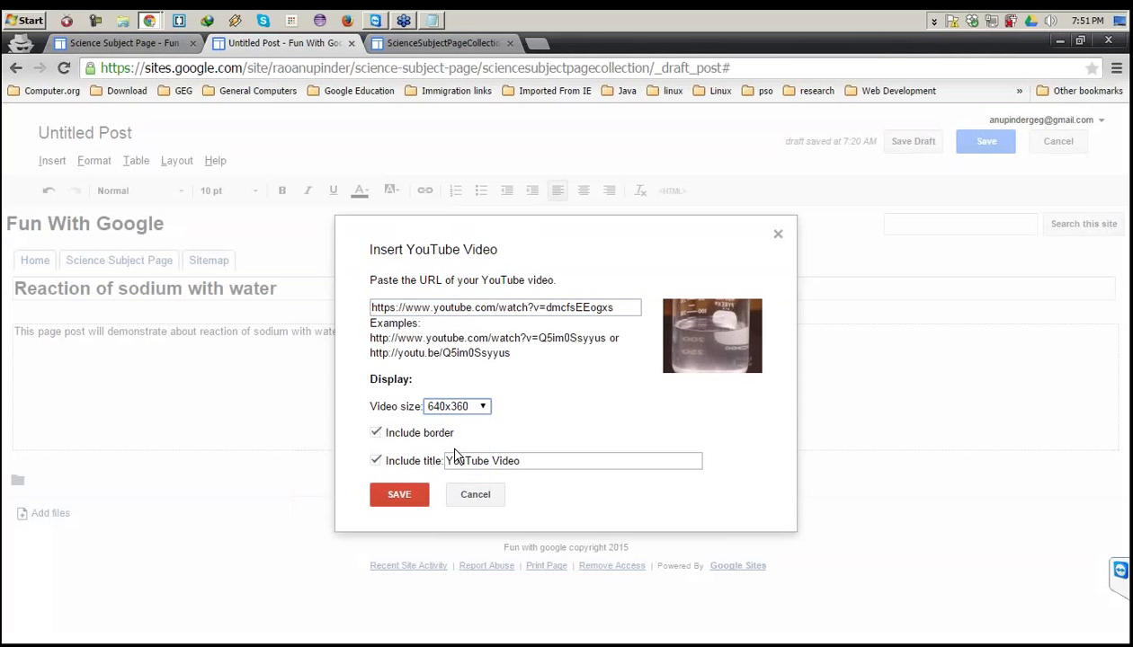
left_click(376, 460)
left_click_drag(508, 460, 405, 442)
left_click(375, 460)
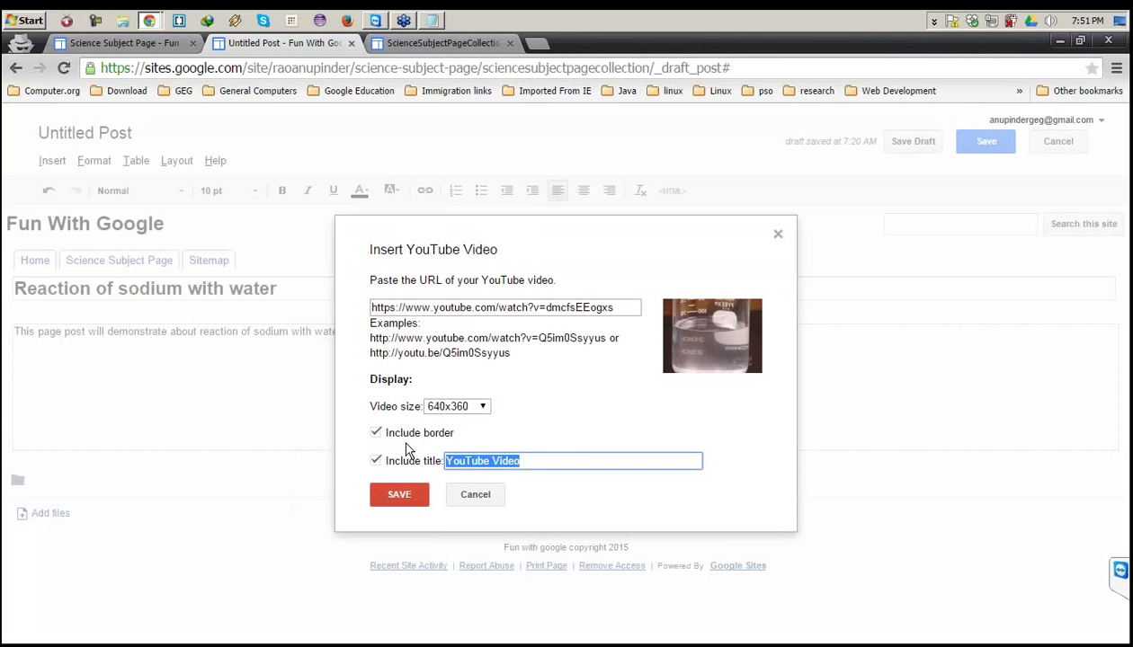
type("Demo of ")
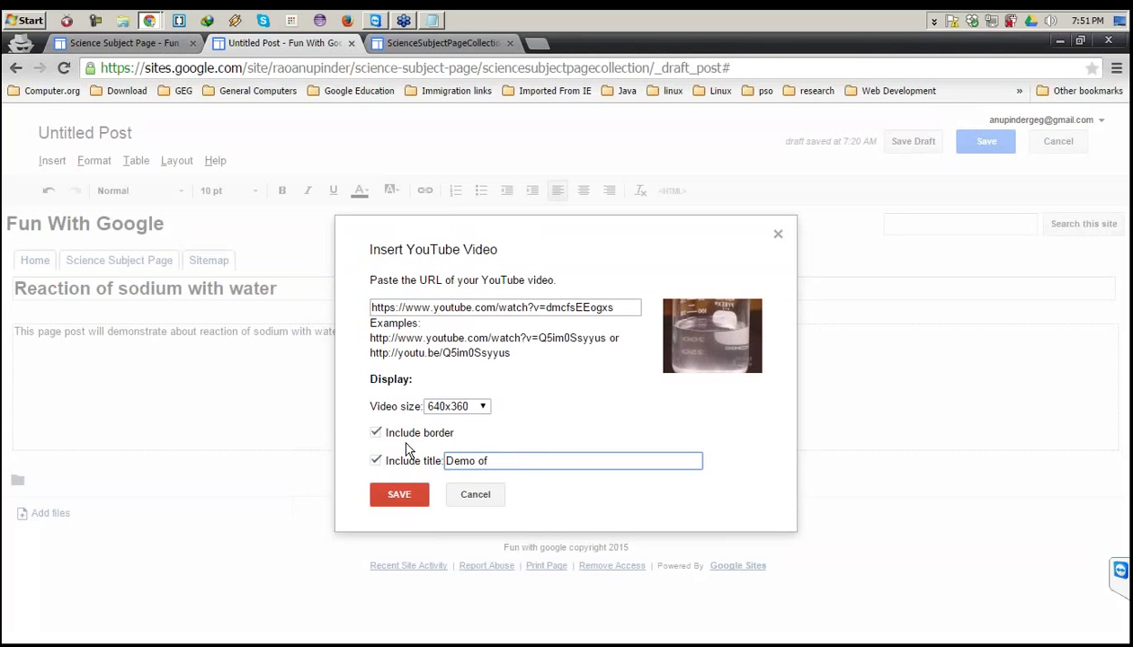
type("reaction")
left_click(406, 502)
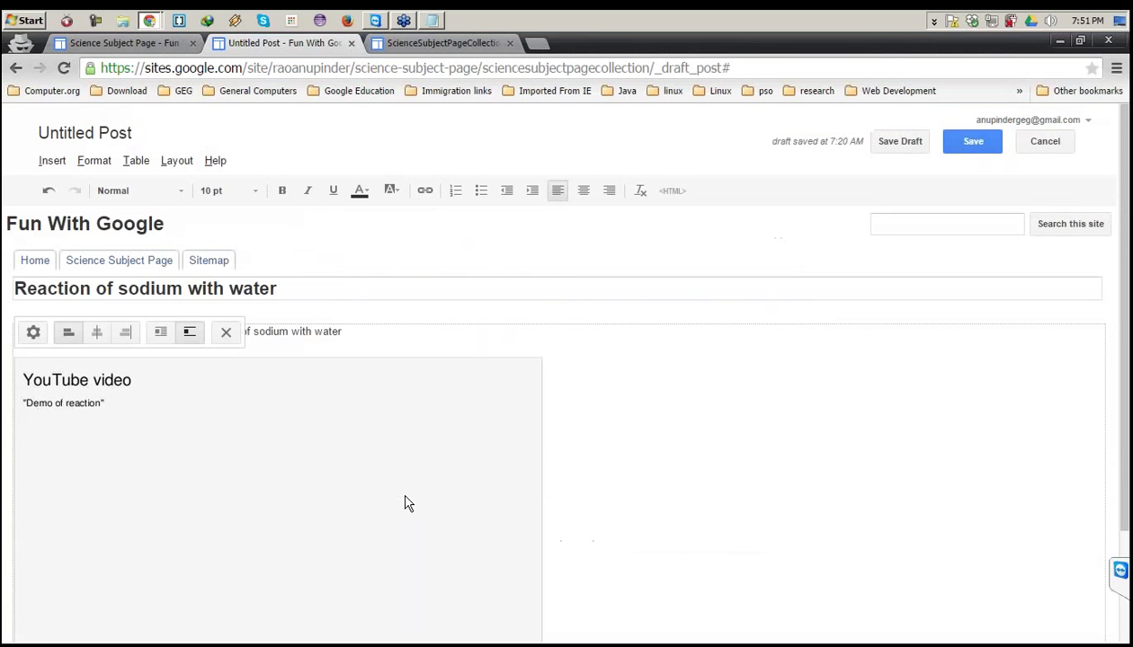
Centre the 'Demo of reaction' video in the post and publish the Reaction of sodium with water post.
left_click(641, 392)
scroll(641, 392, "down", 1)
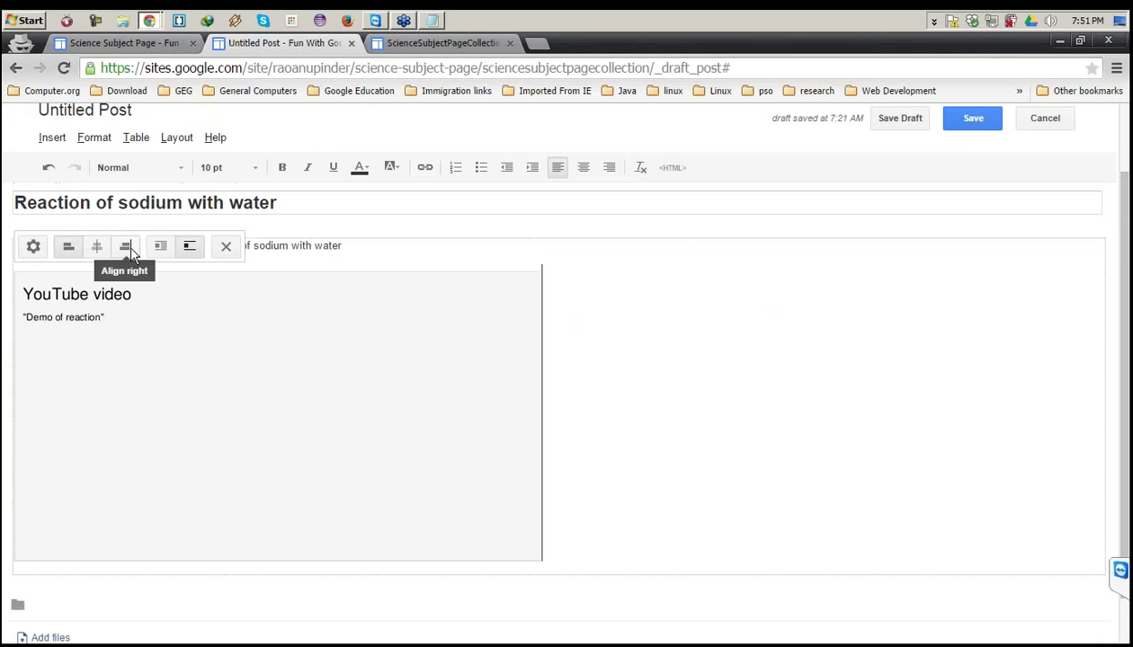
left_click(96, 250)
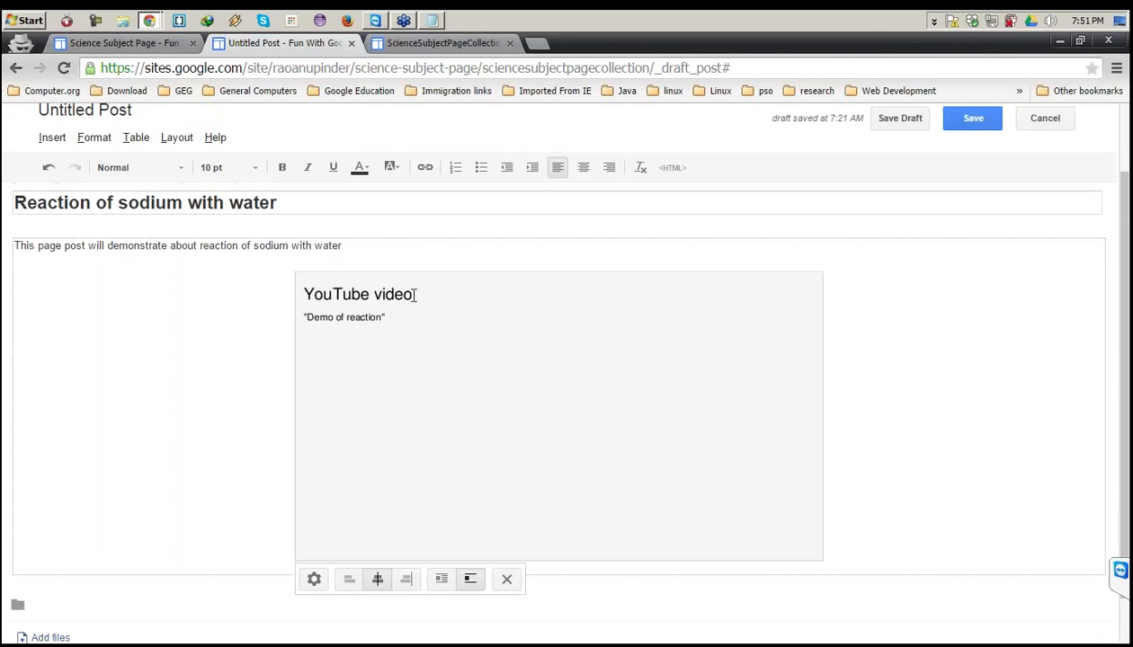
left_click(407, 580)
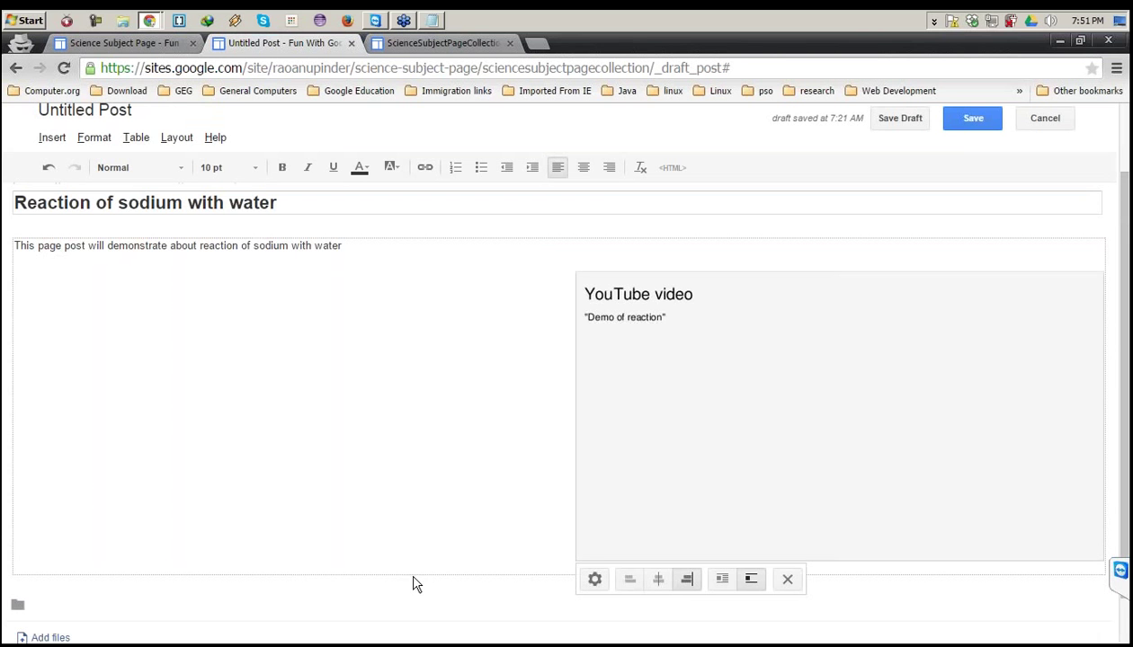
left_click(659, 580)
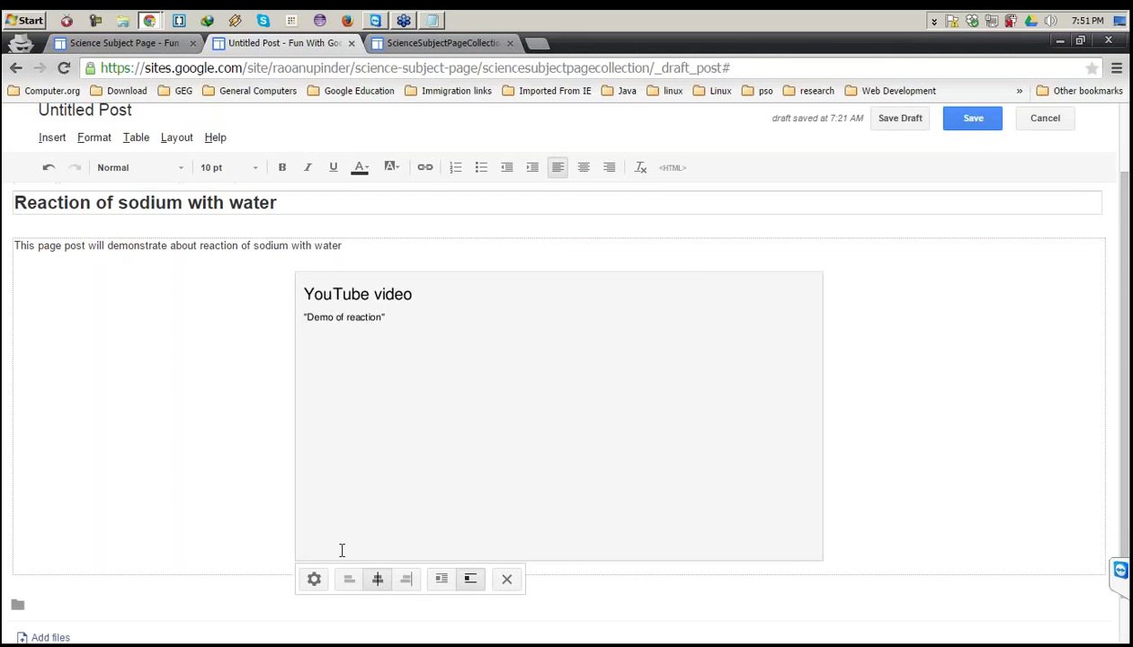
left_click(969, 120)
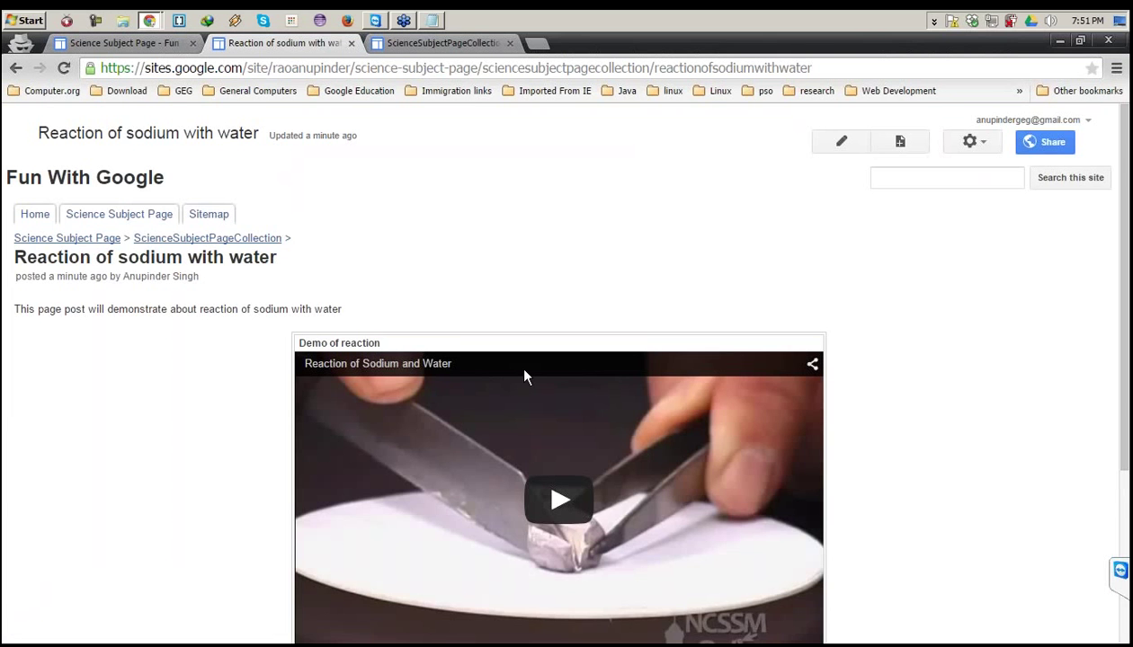
Play the sodium post's embedded video muted, skip to 0:15, then close the post.
scroll(526, 376, "down", 2)
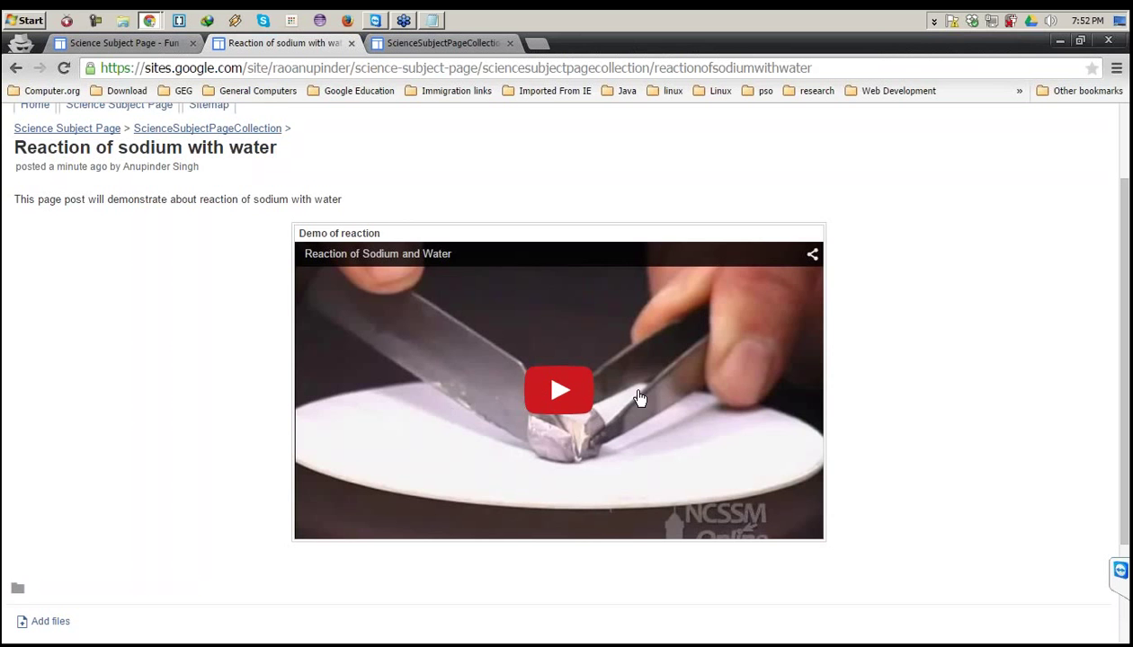
left_click(567, 390)
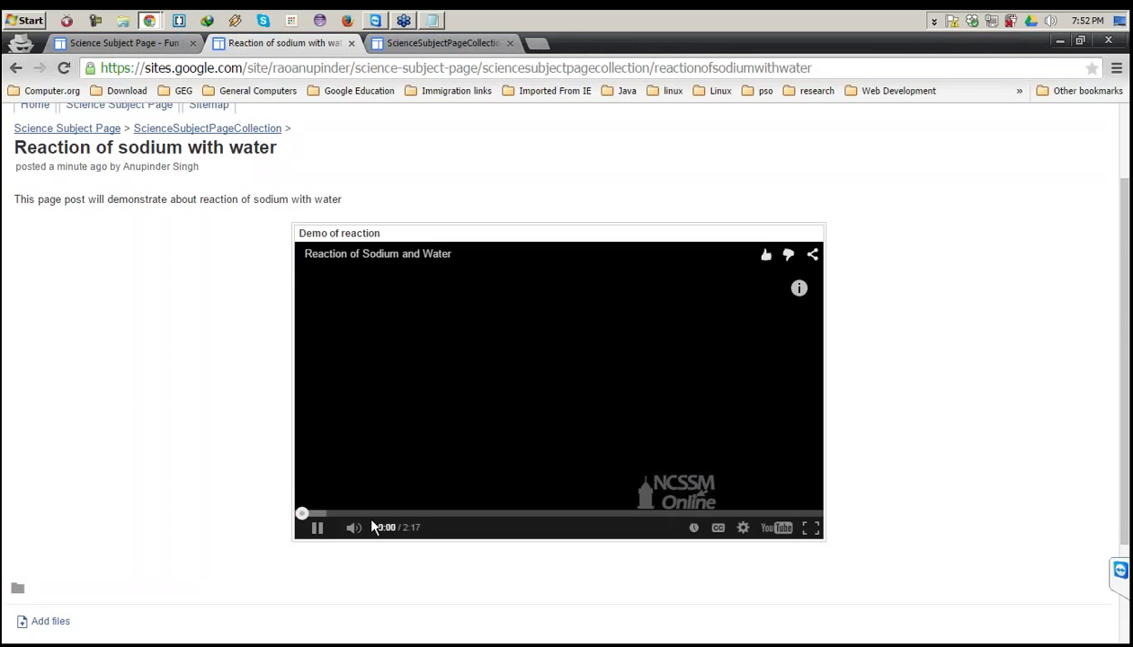
left_click(354, 528)
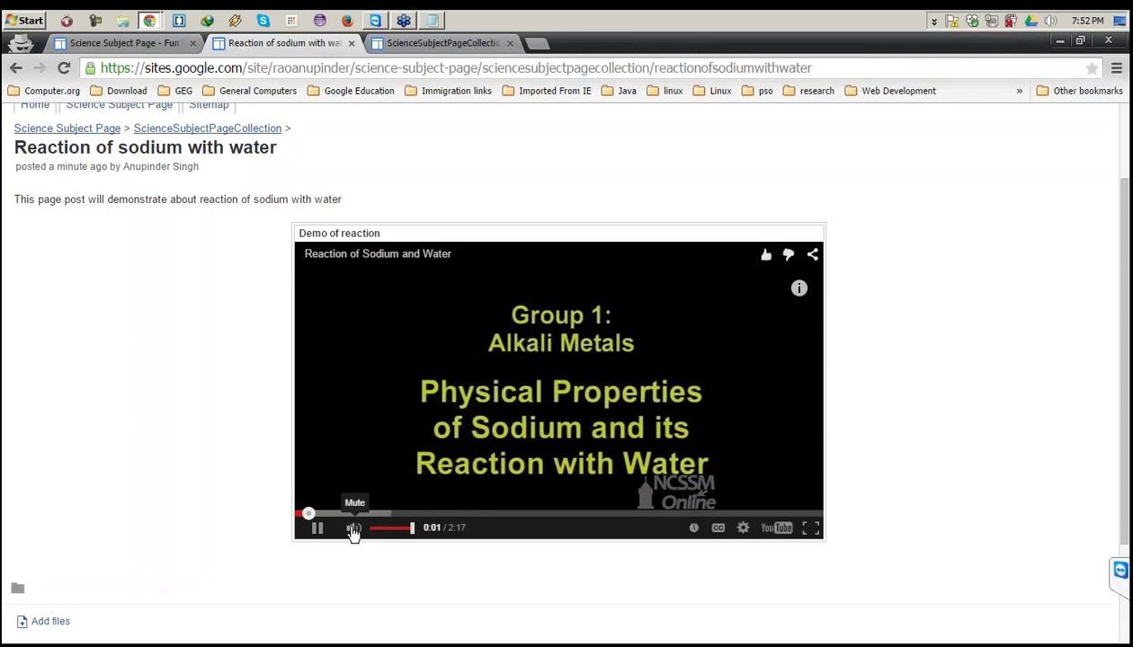
left_click(360, 513)
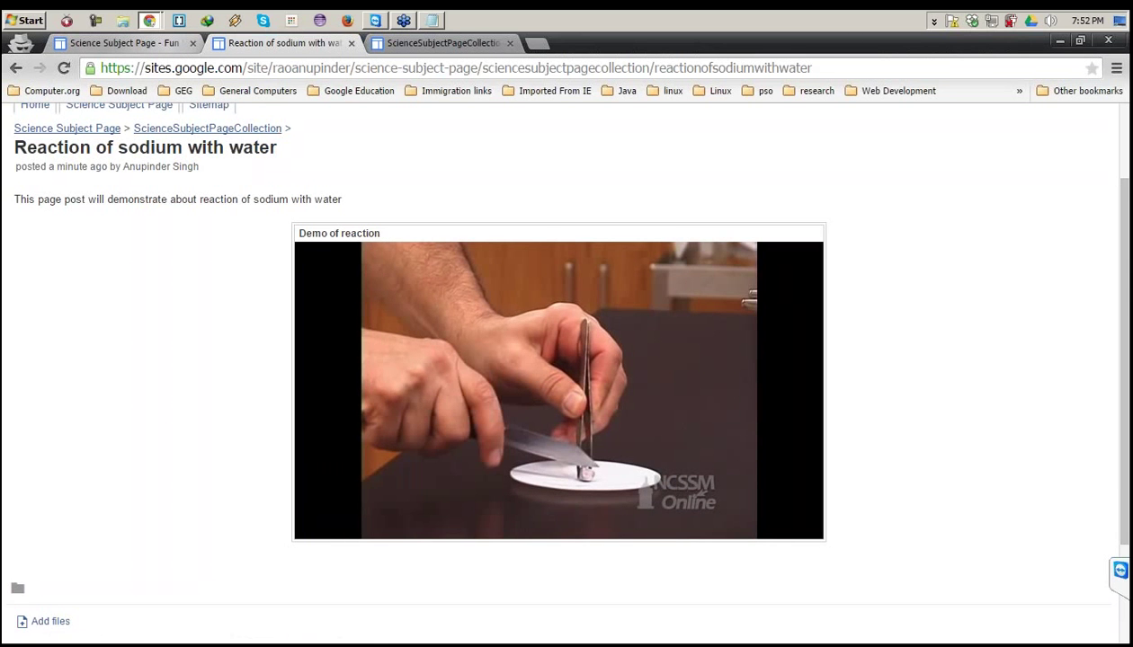
key("ctrl+w")
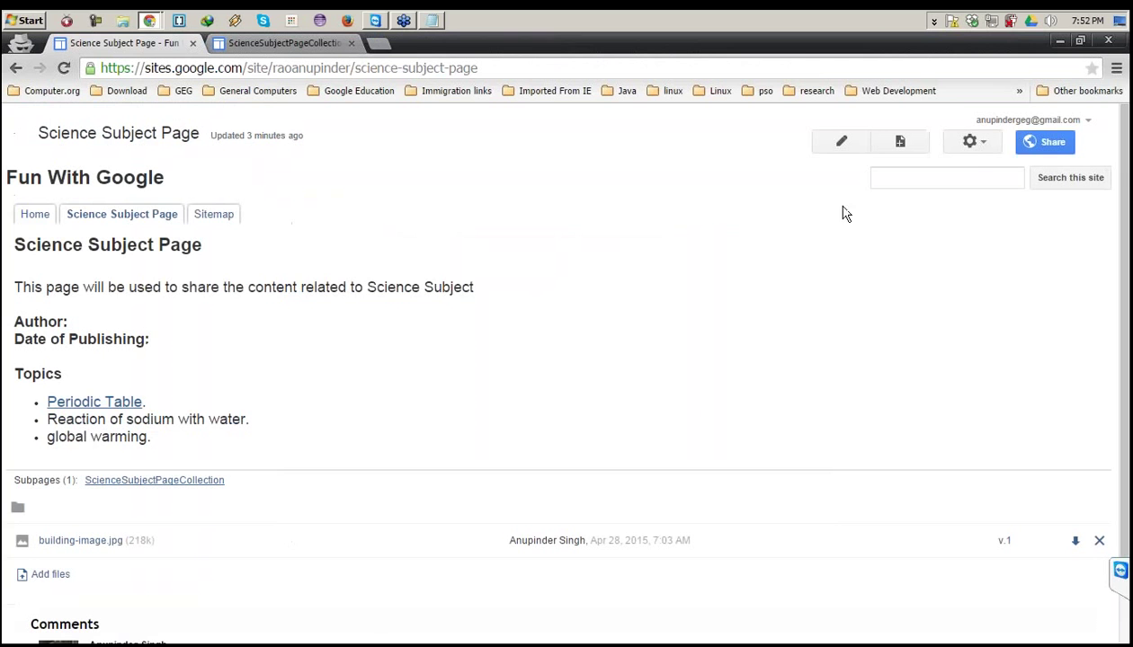
Link the 'Reaction of sodium with water' topic to its collection post via the site map and save.
key("F5")
left_click(842, 151)
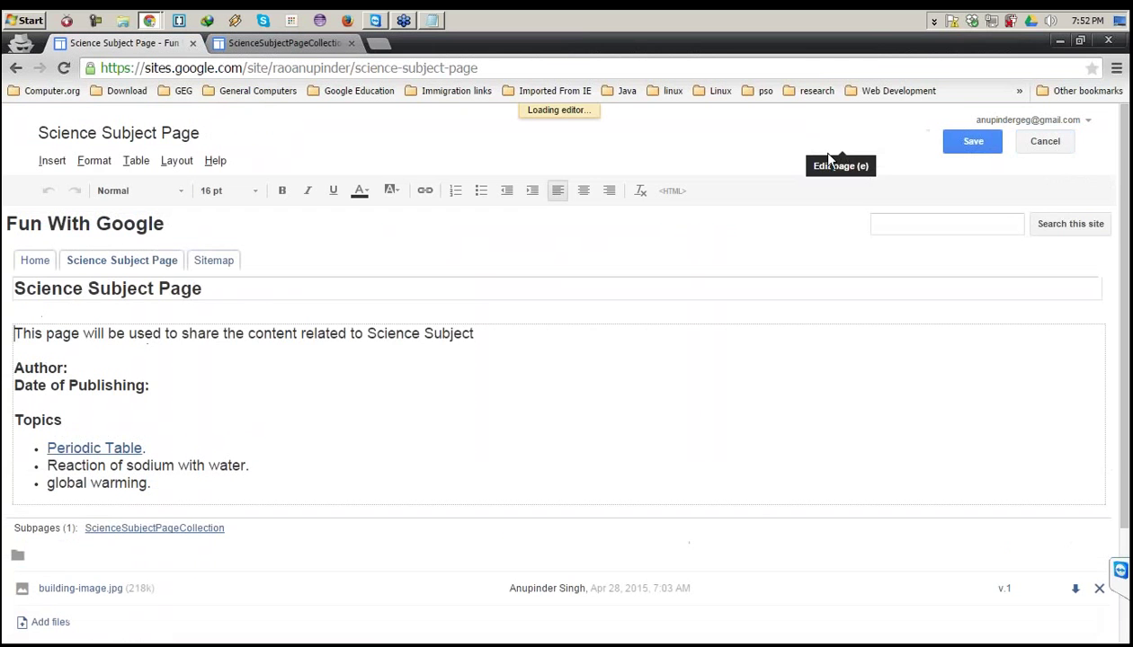
left_click_drag(249, 466, 47, 465)
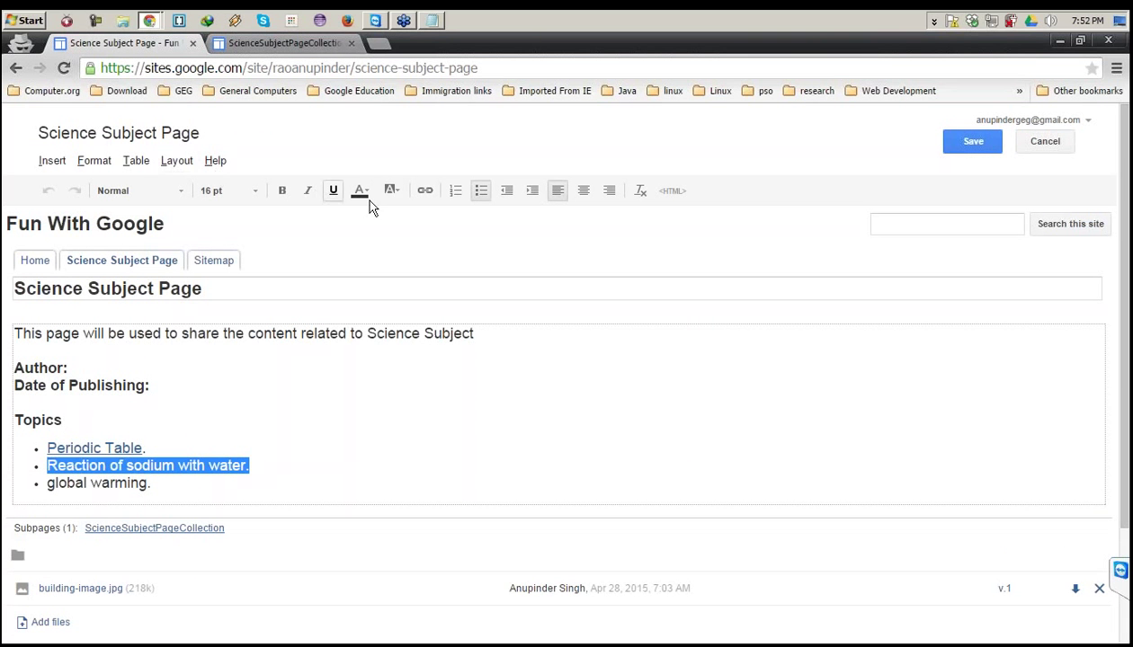
left_click(421, 196)
left_click(426, 327)
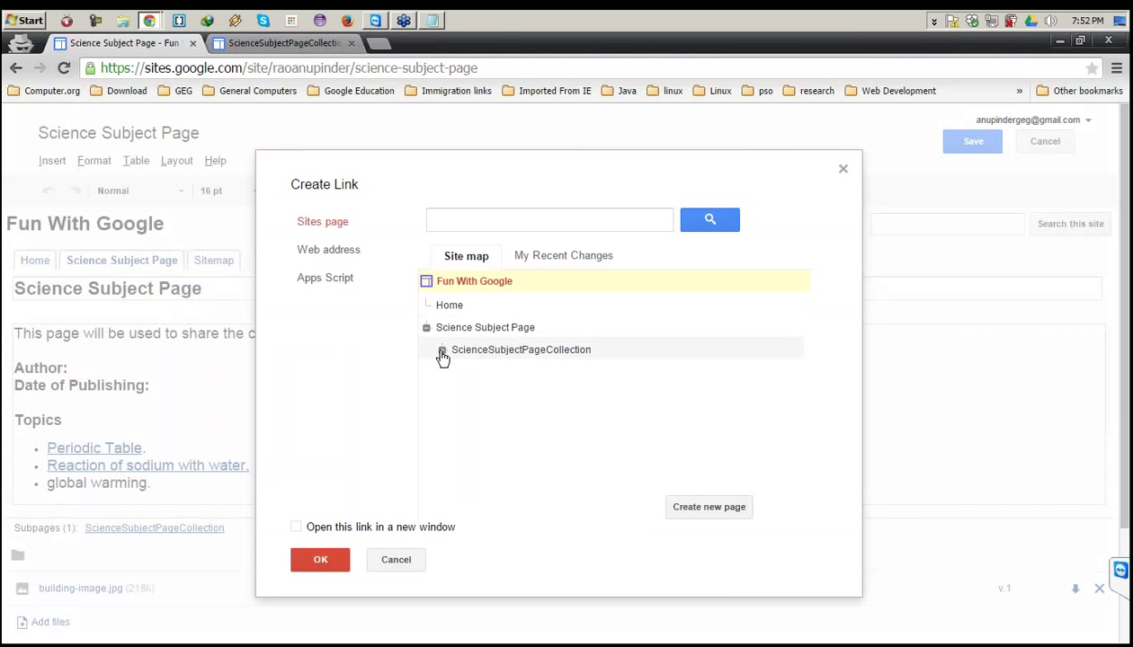
left_click(441, 352)
left_click(484, 391)
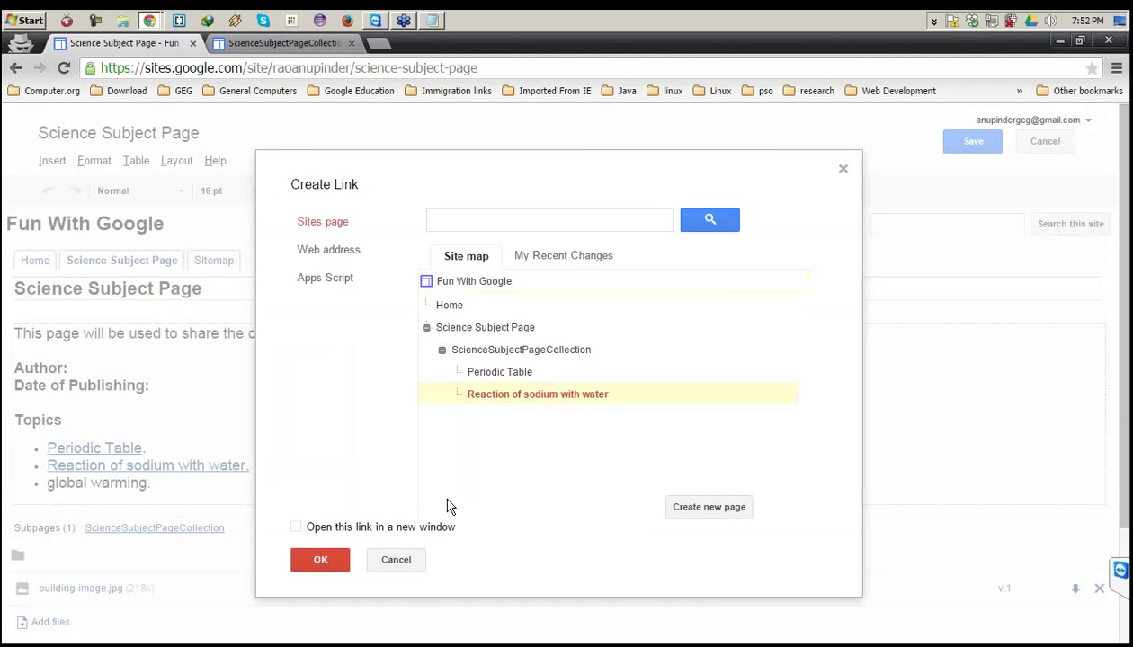
left_click(322, 560)
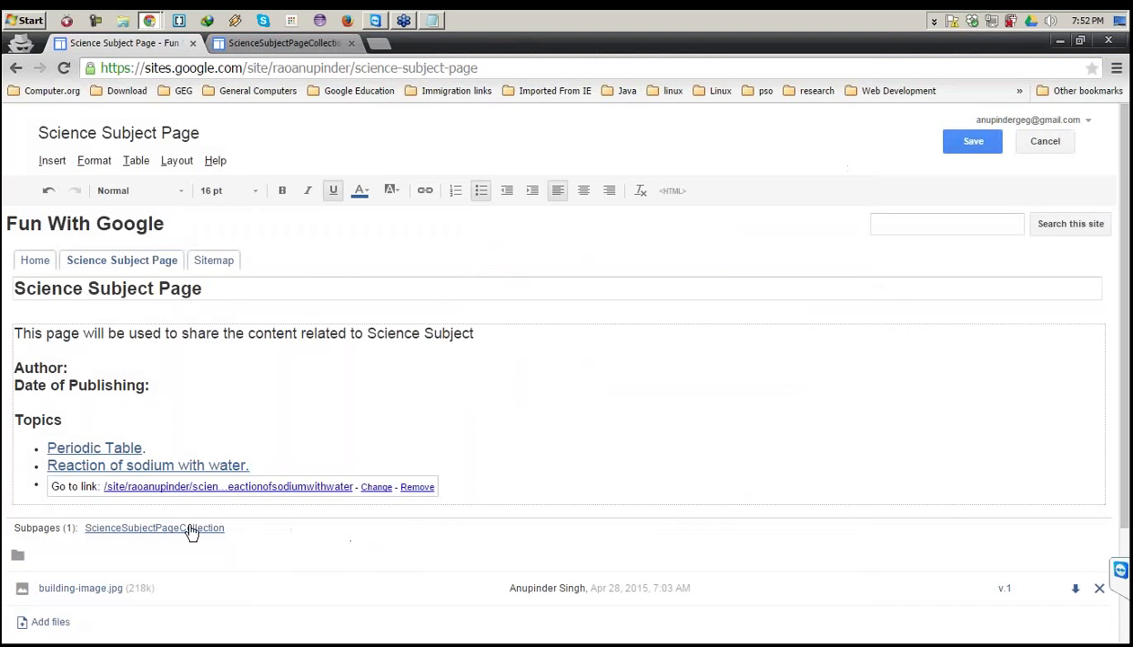
left_click(949, 144)
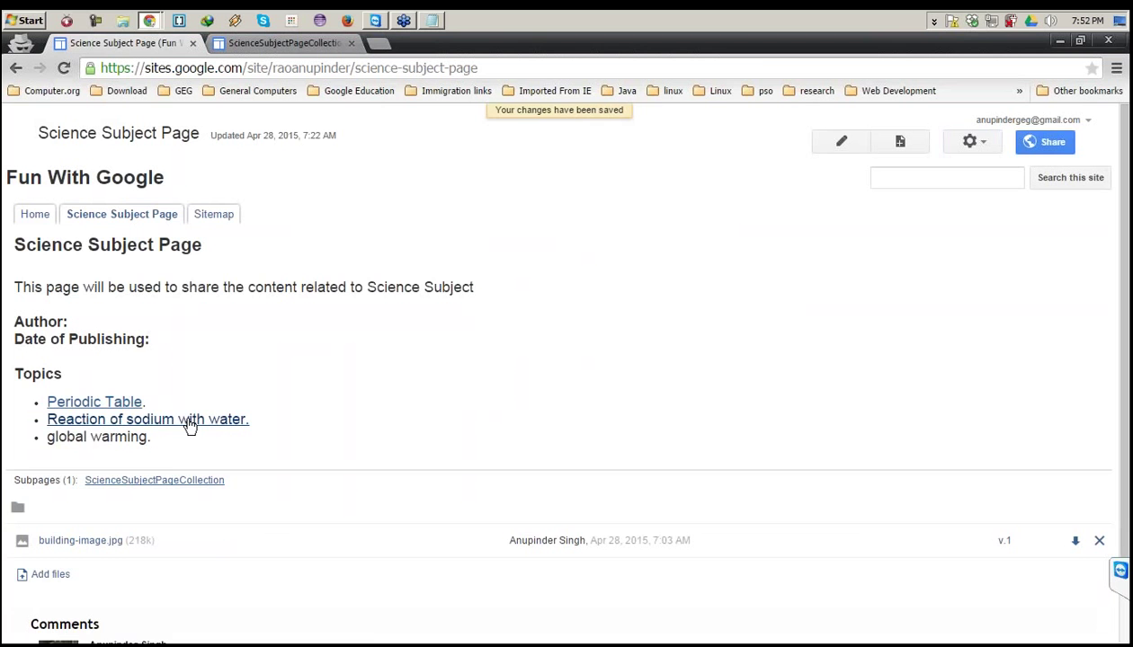
Test the new sodium link, then return to the reloaded Science Subject Page.
left_click(187, 420)
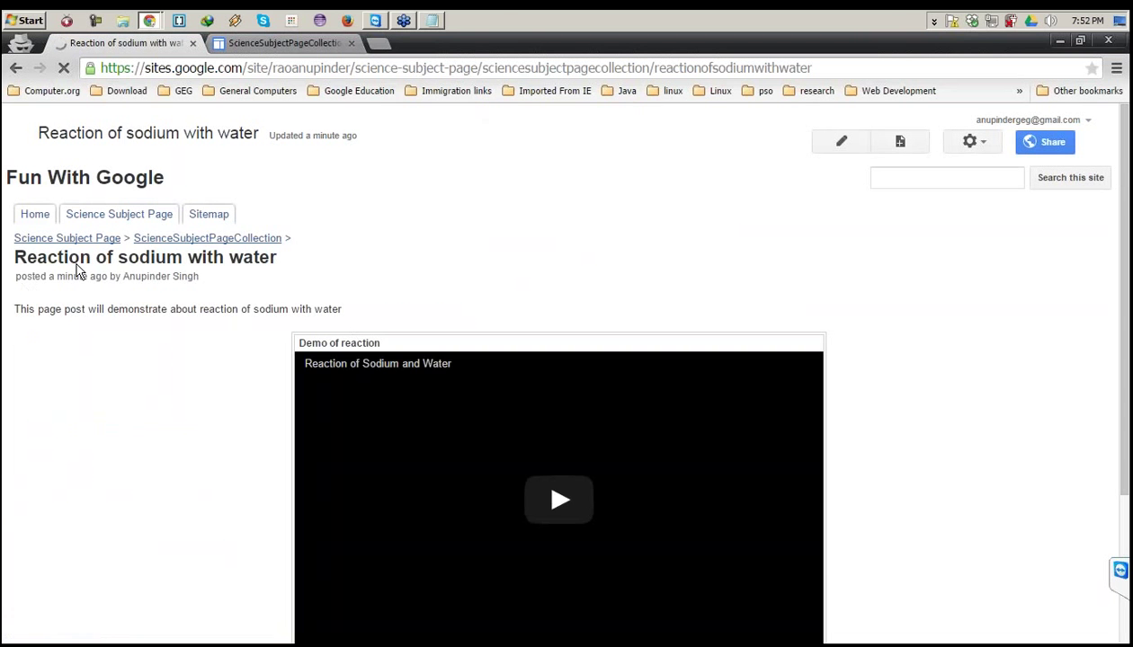
left_click(14, 69)
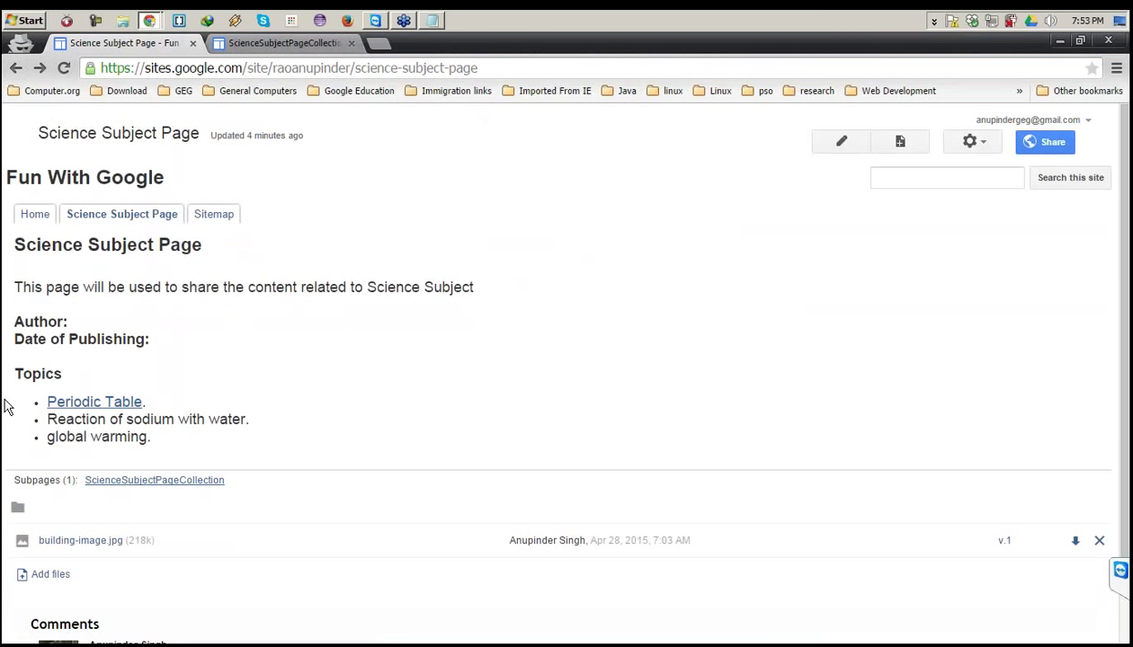
left_click(76, 405)
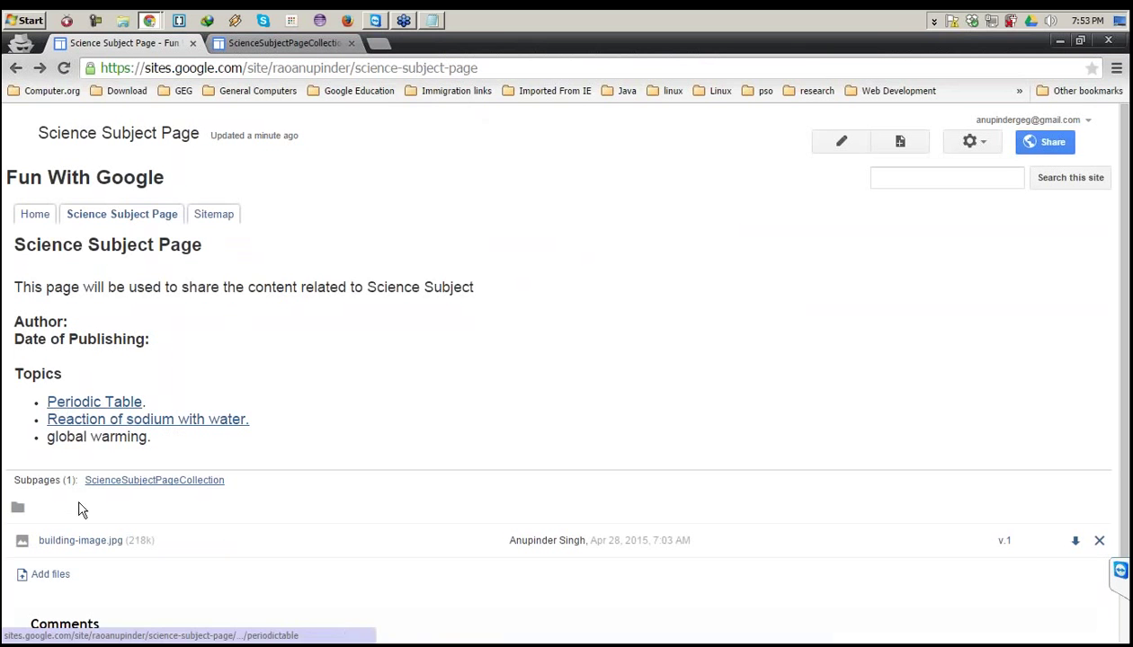
Open ScienceSubjectPageCollection in a new tab and scroll through its posts.
right_click(108, 485)
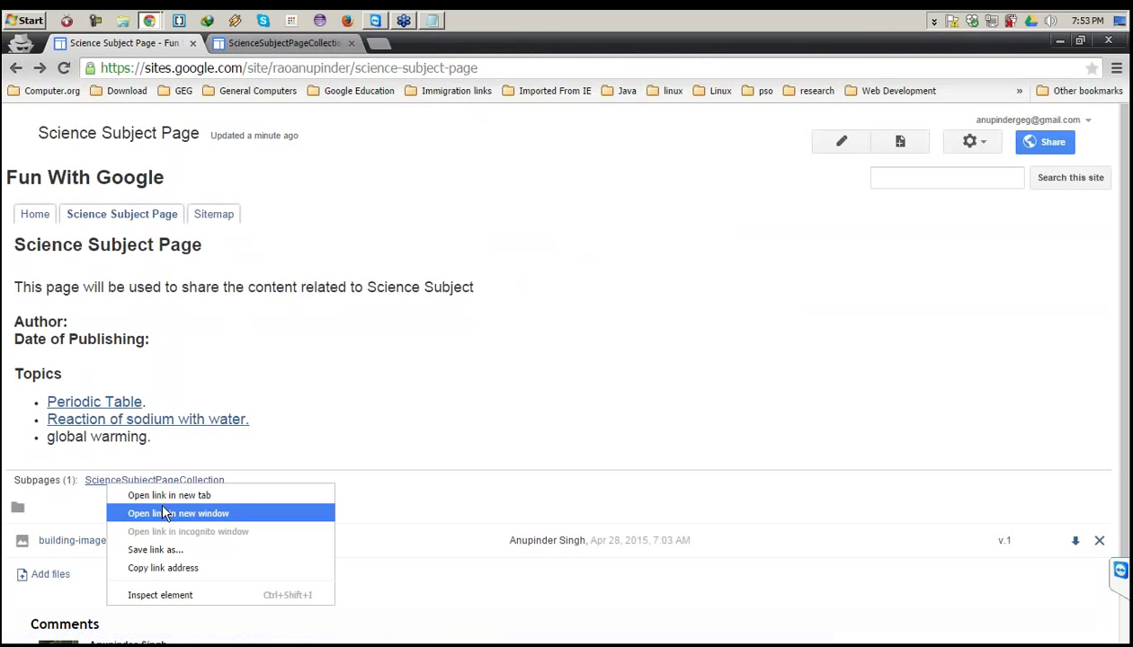
left_click(166, 495)
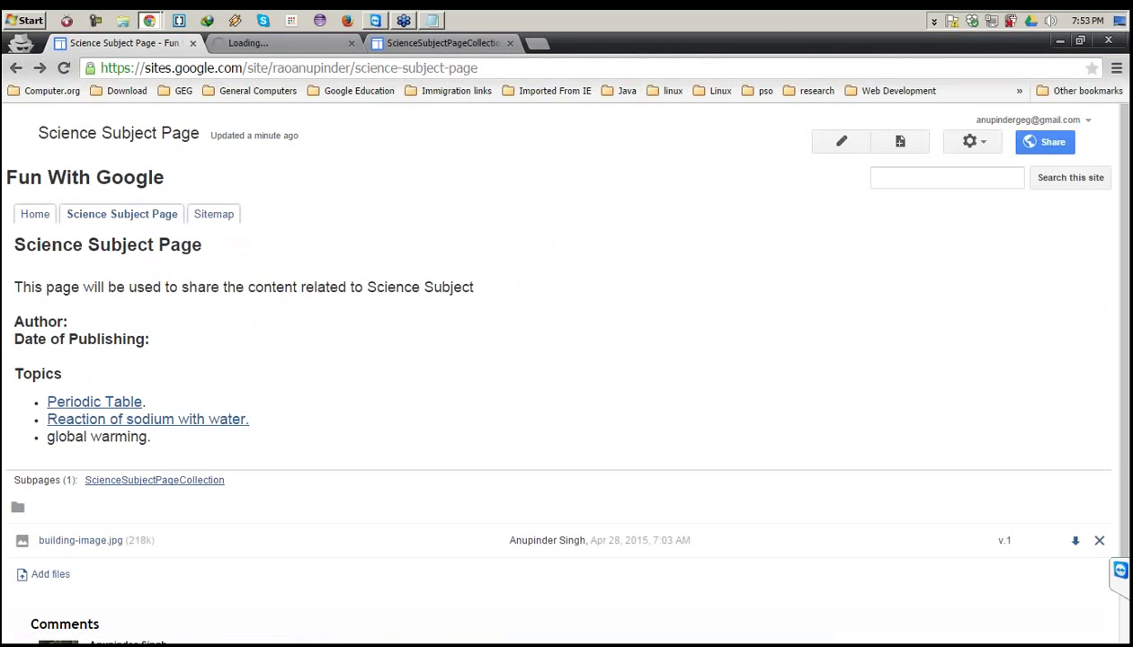
left_click(261, 45)
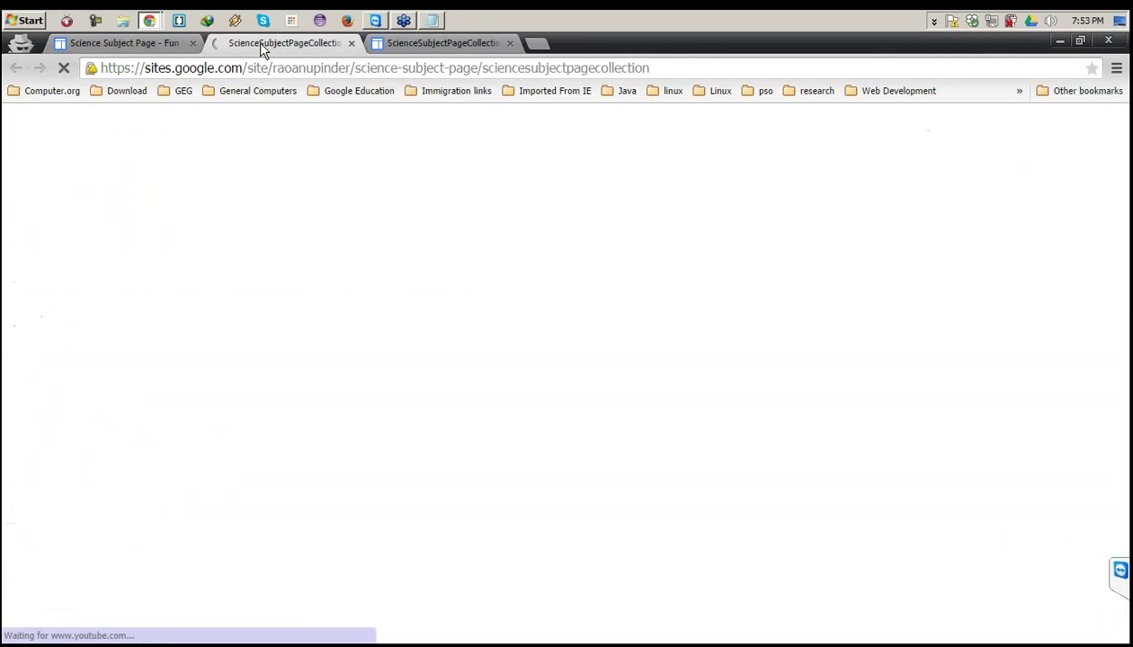
scroll(498, 313, "down", 1)
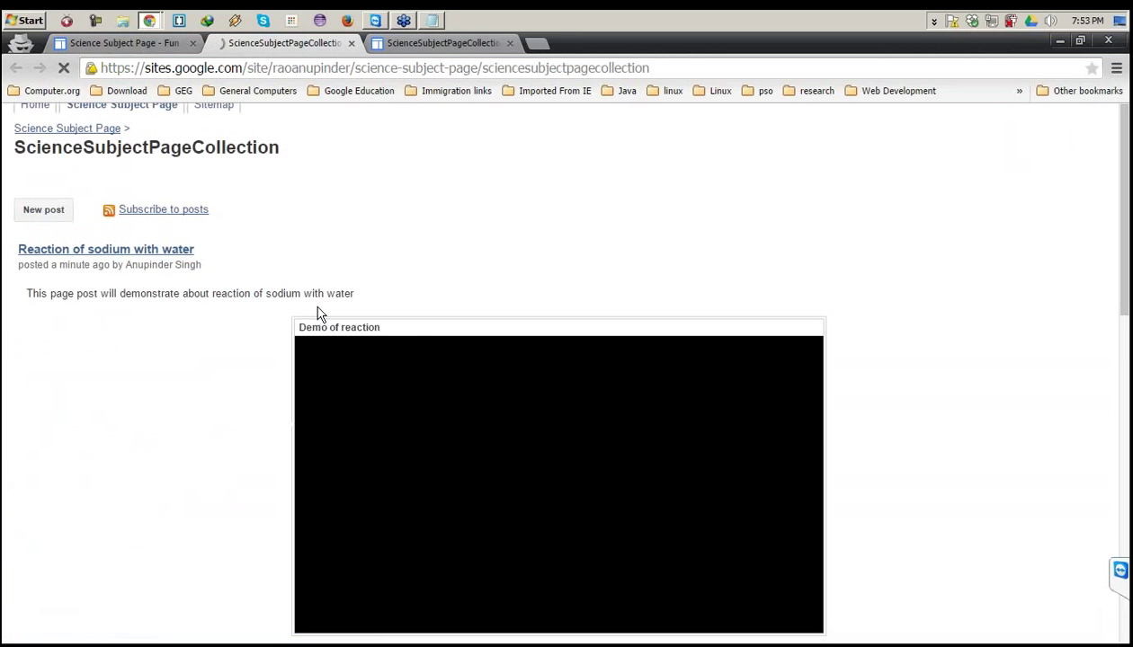
scroll(160, 289, "down", 3)
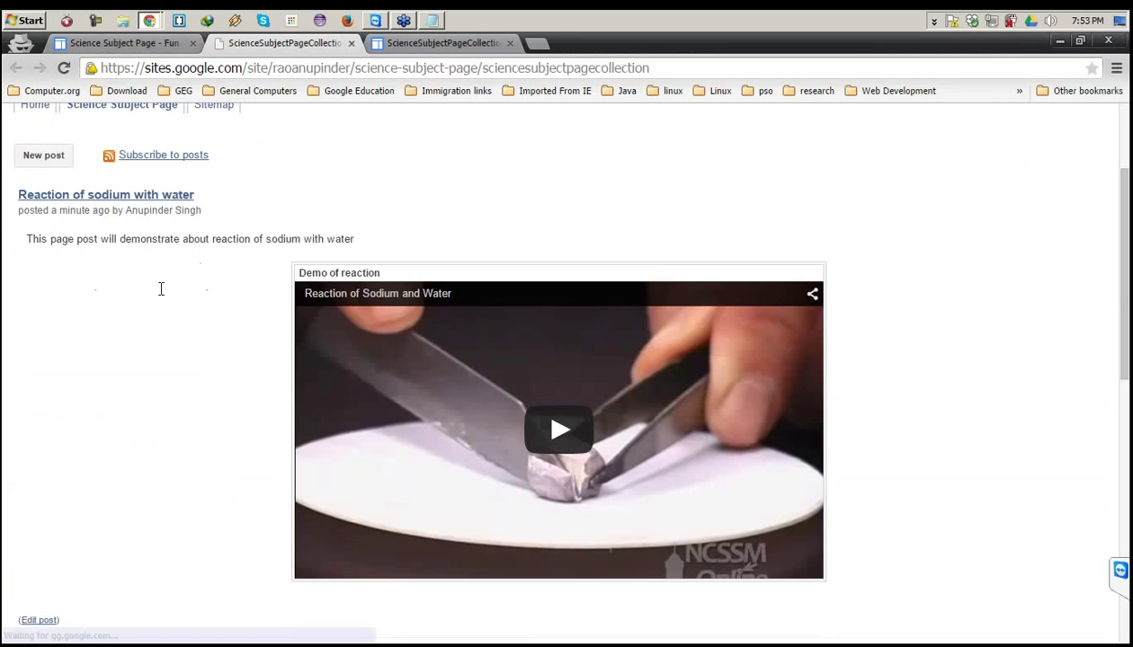
scroll(557, 374, "down", 5)
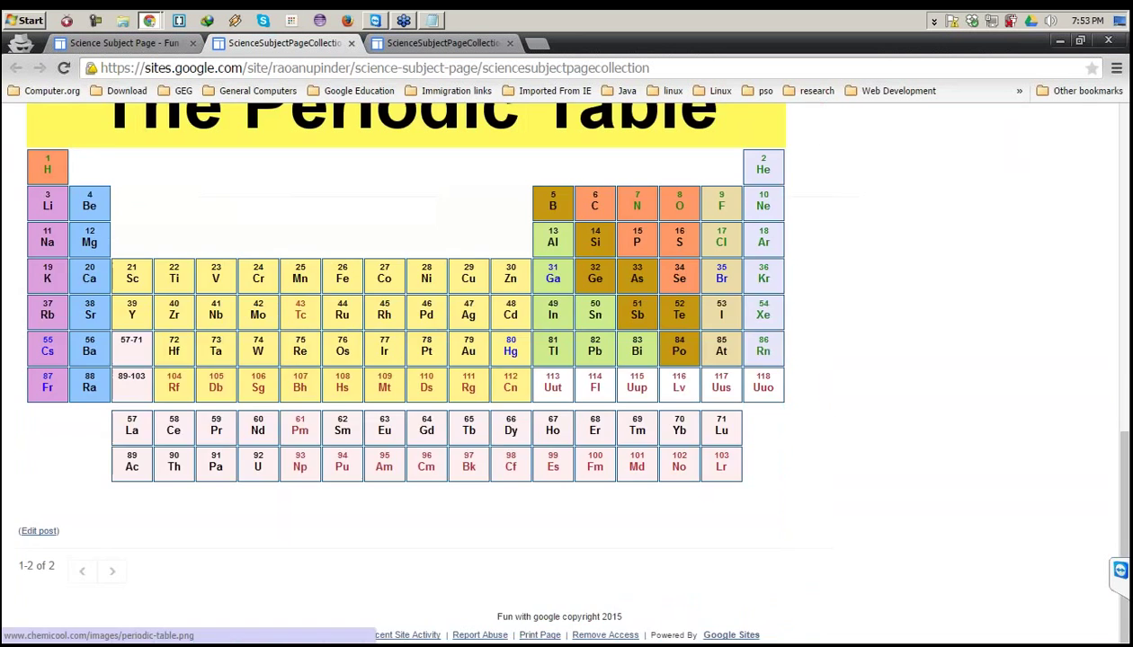
scroll(558, 373, "up", 9)
scroll(558, 373, "down", 6)
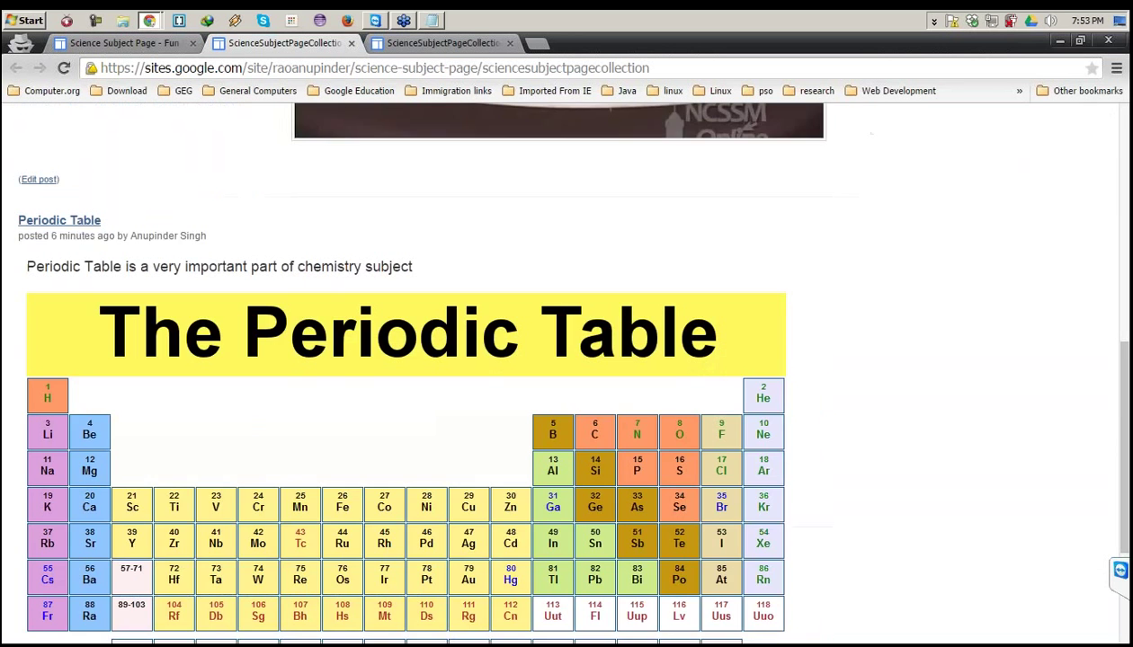
scroll(558, 373, "up", 6)
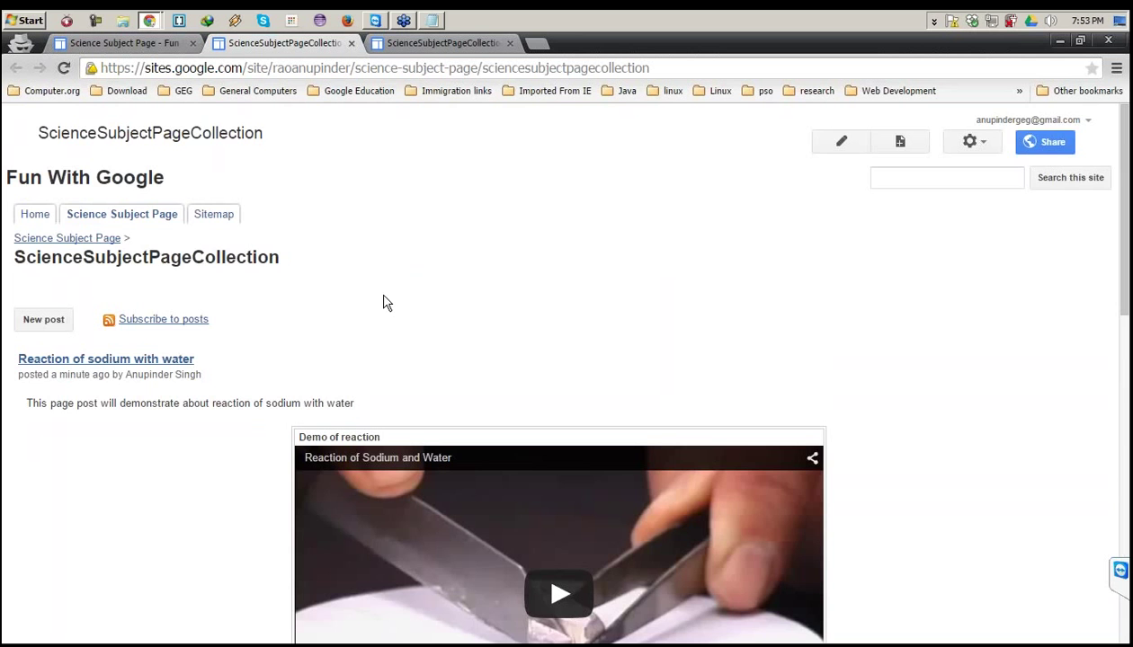
scroll(422, 305, "down", 2)
scroll(426, 304, "down", 4)
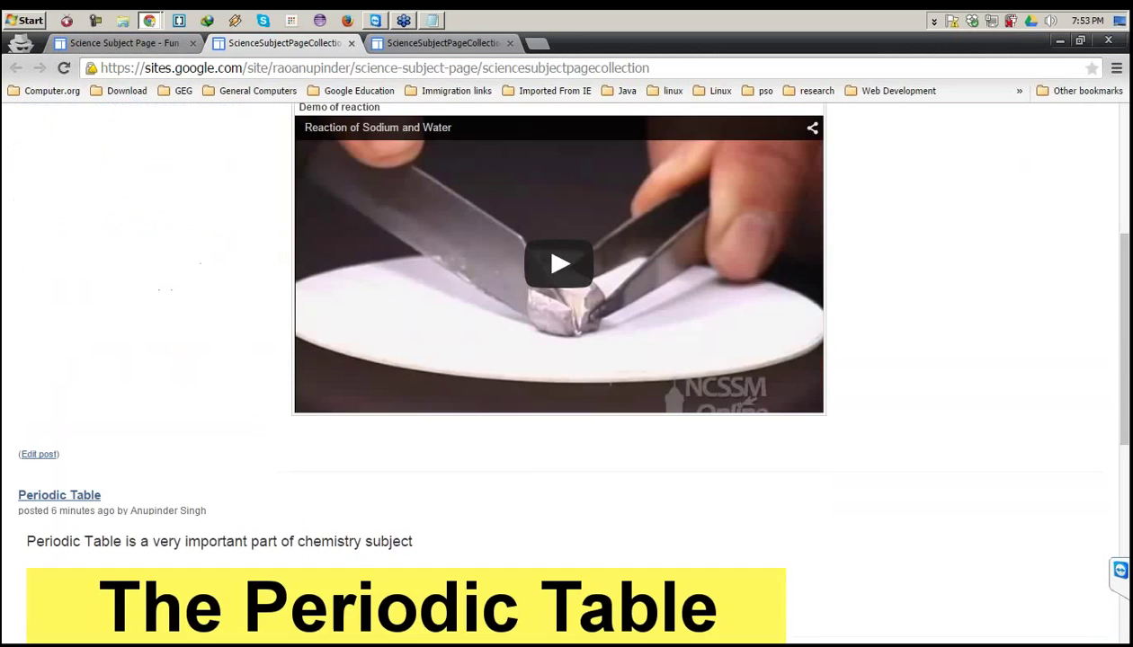
scroll(425, 304, "down", 6)
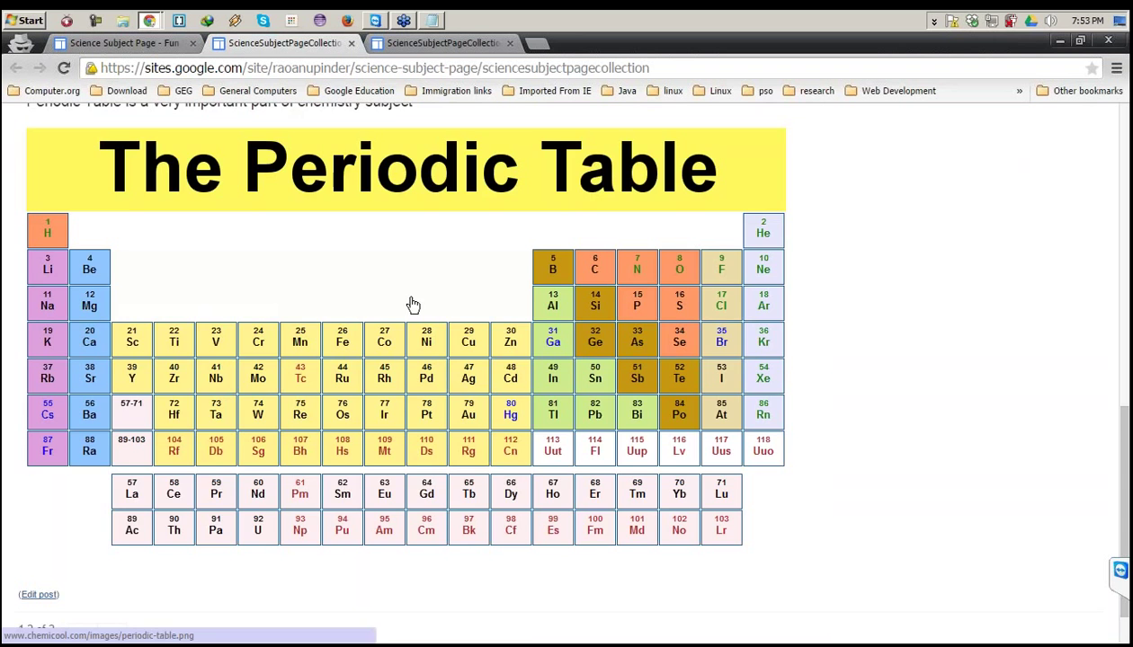
scroll(401, 312, "up", 2)
scroll(401, 312, "up", 10)
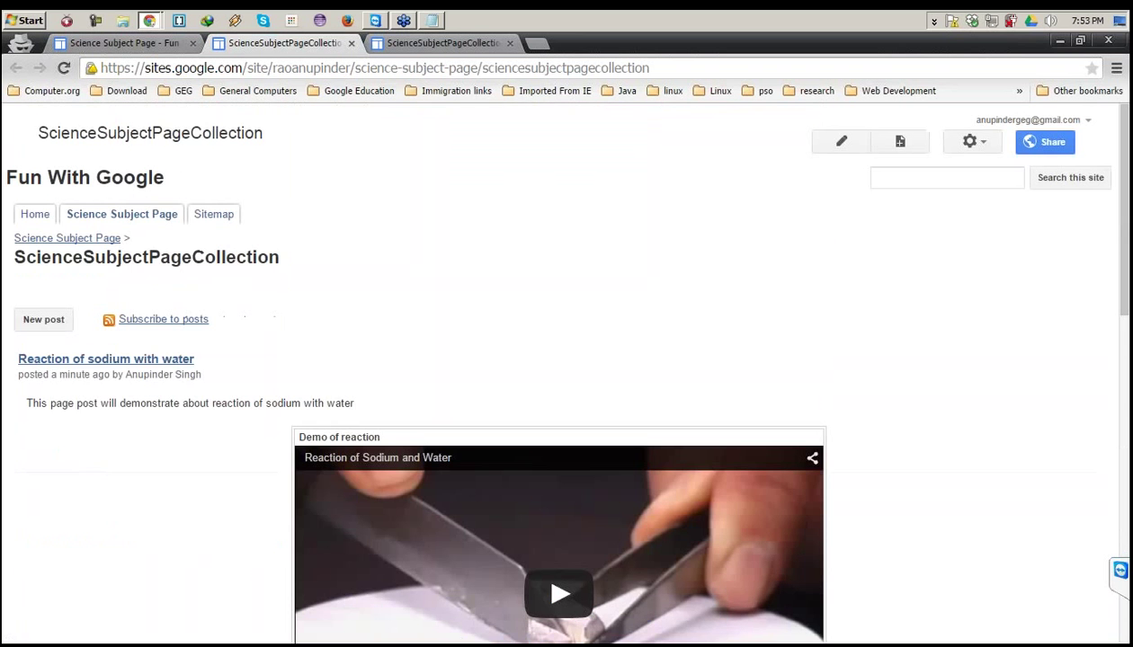
Select the global warming topic text on the Science Subject Page and open a blank tab.
left_click(142, 49)
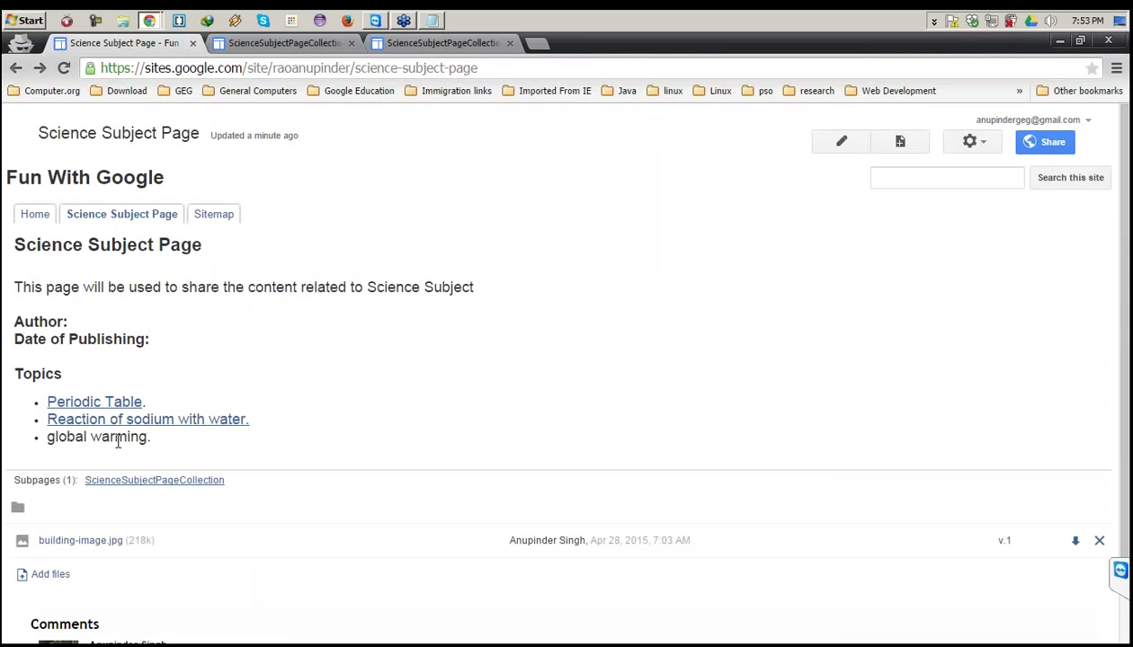
left_click_drag(146, 437, 46, 440)
key("ctrl+c")
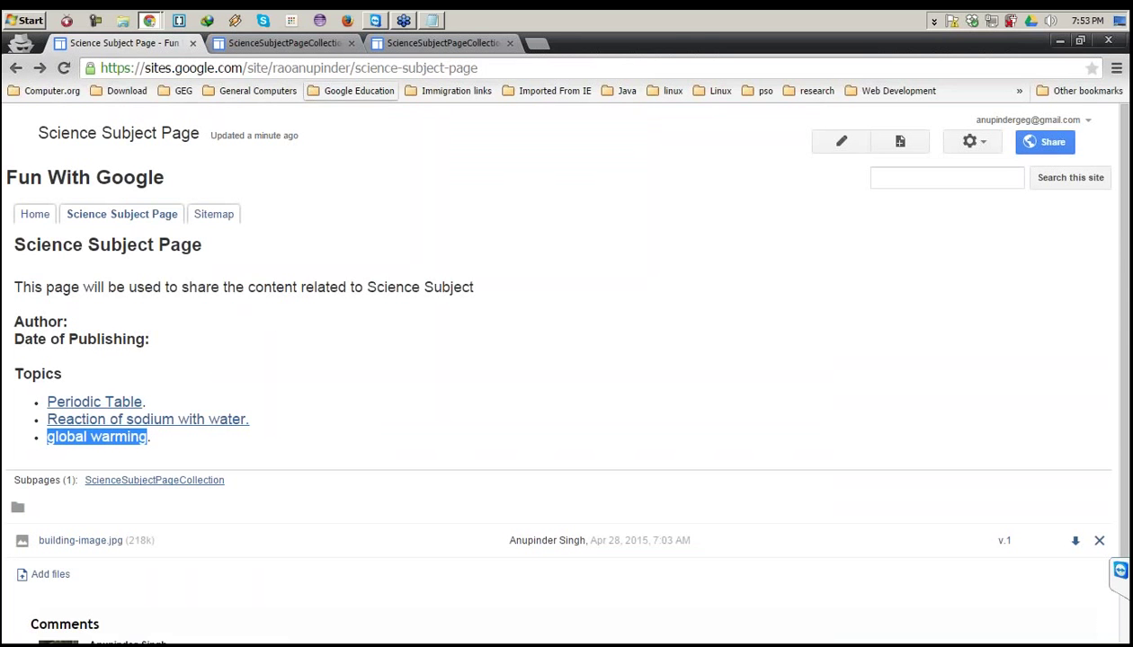
left_click(542, 44)
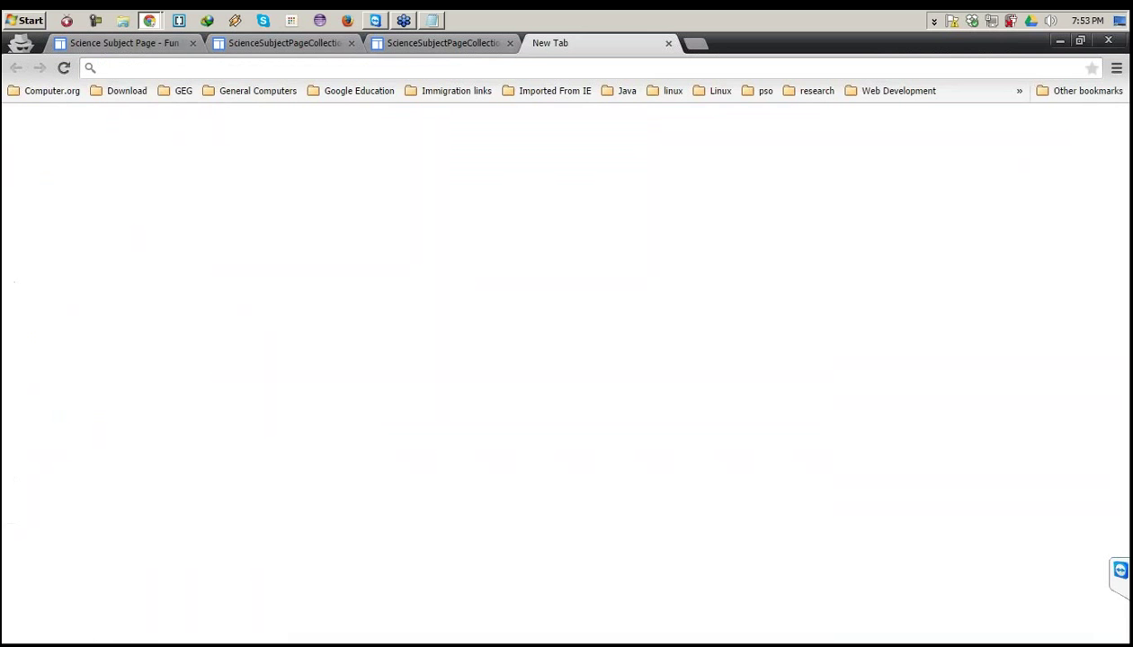
Search Google for 'global warming' and open the LiveScience article.
key("ctrl+v")
key("Return")
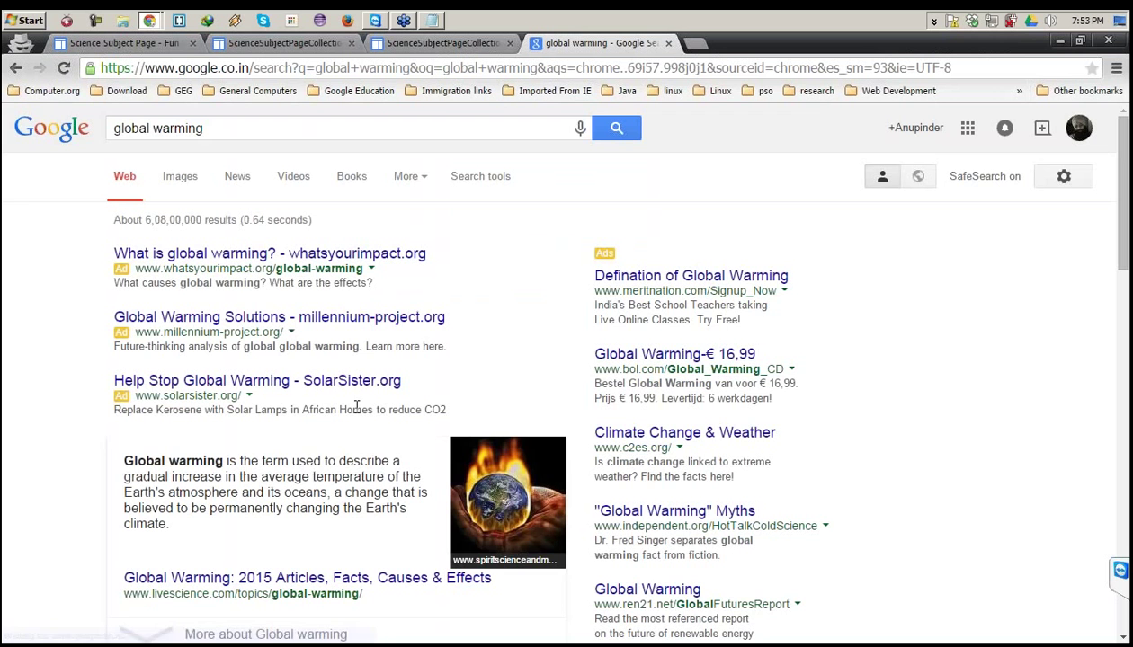
scroll(357, 406, "down", 1)
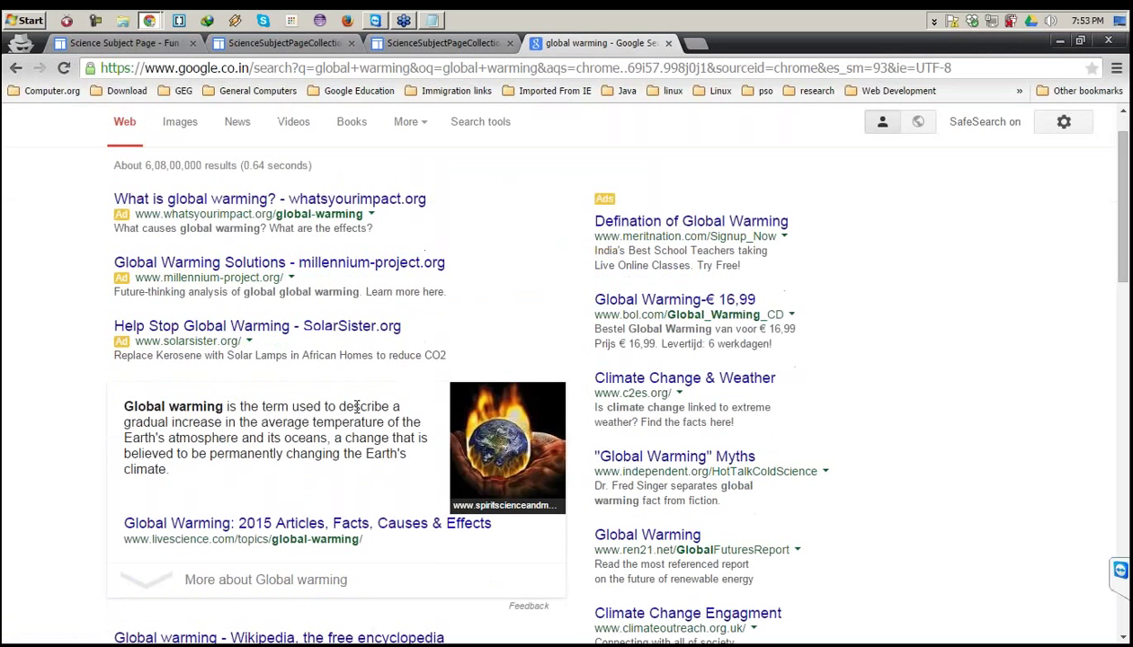
scroll(357, 406, "down", 3)
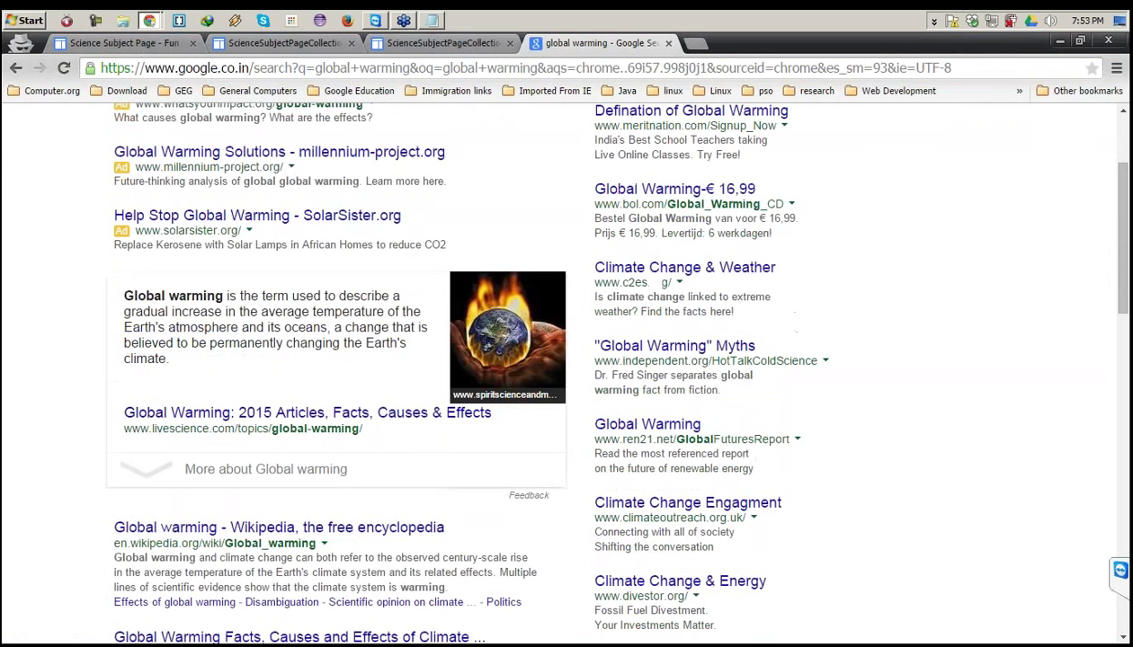
left_click(305, 544)
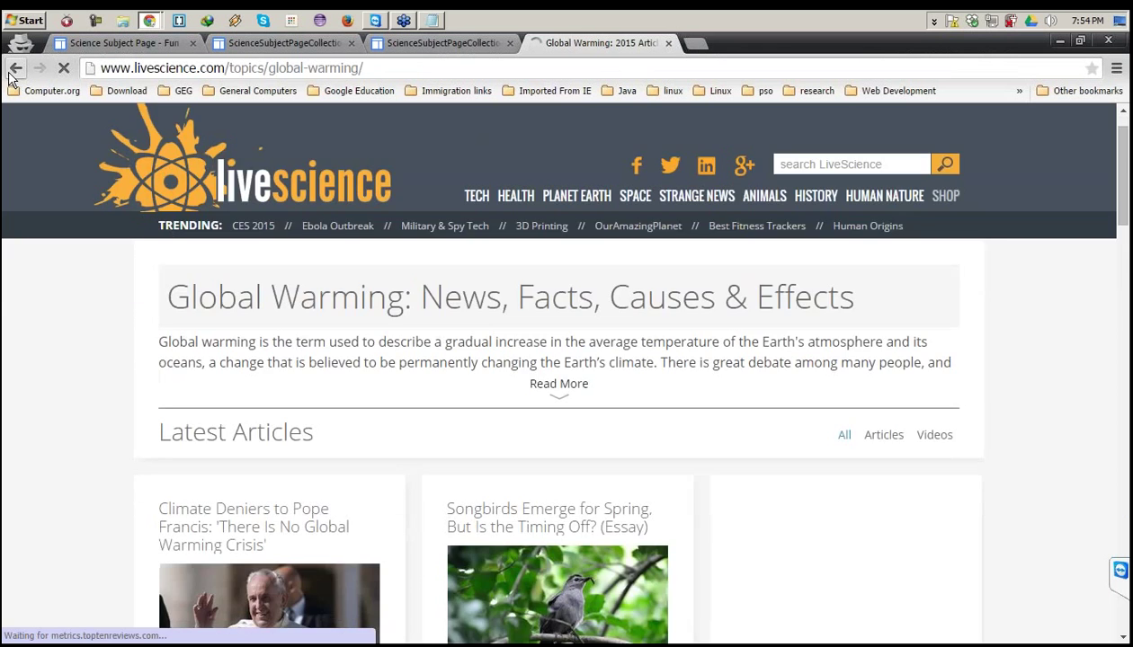
Back on the results, select the featured global warming definition and open a new tab.
left_click(14, 69)
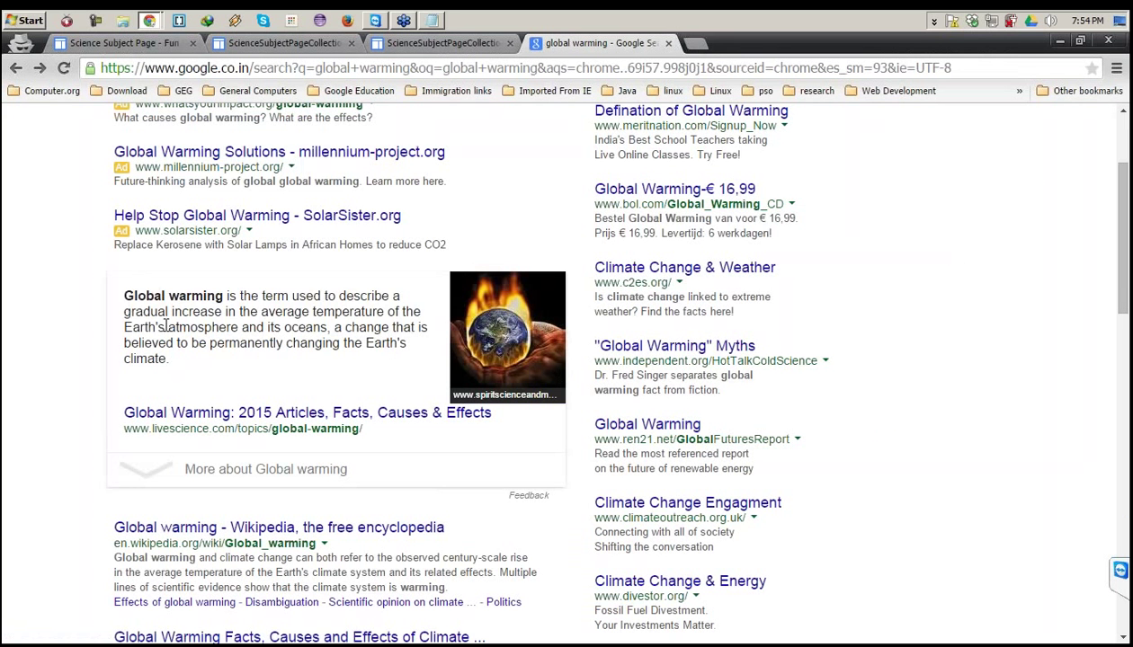
left_click_drag(124, 296, 195, 364)
key("ctrl+c")
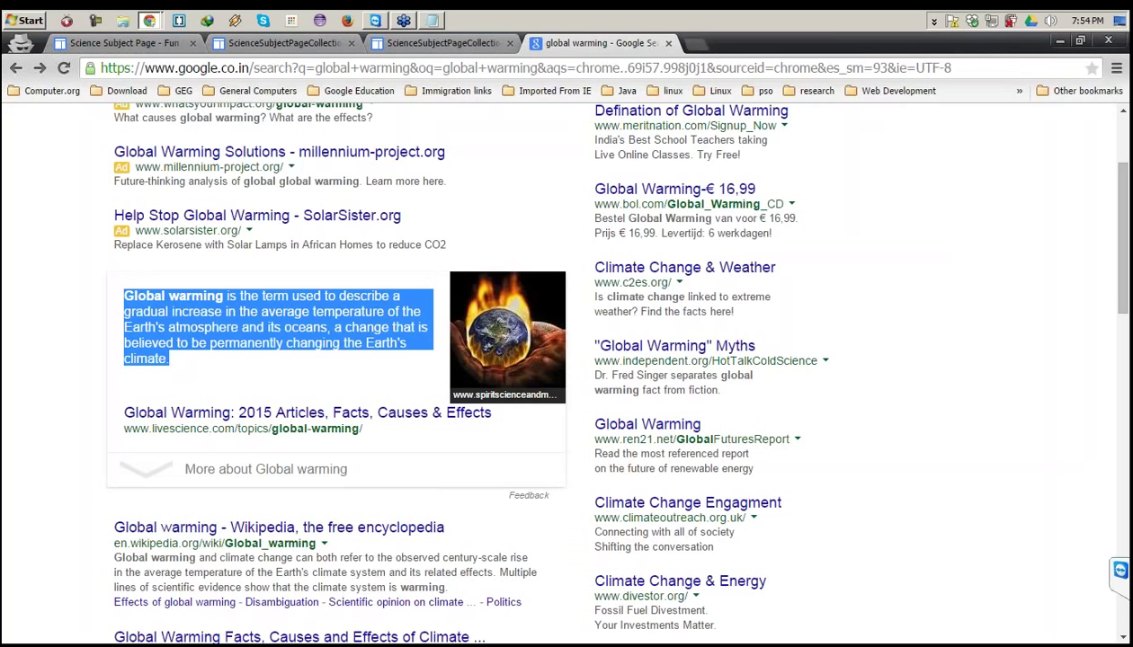
key("ctrl+t")
Go to drive.google.com and create a new blank Google Docs document.
type("drive")
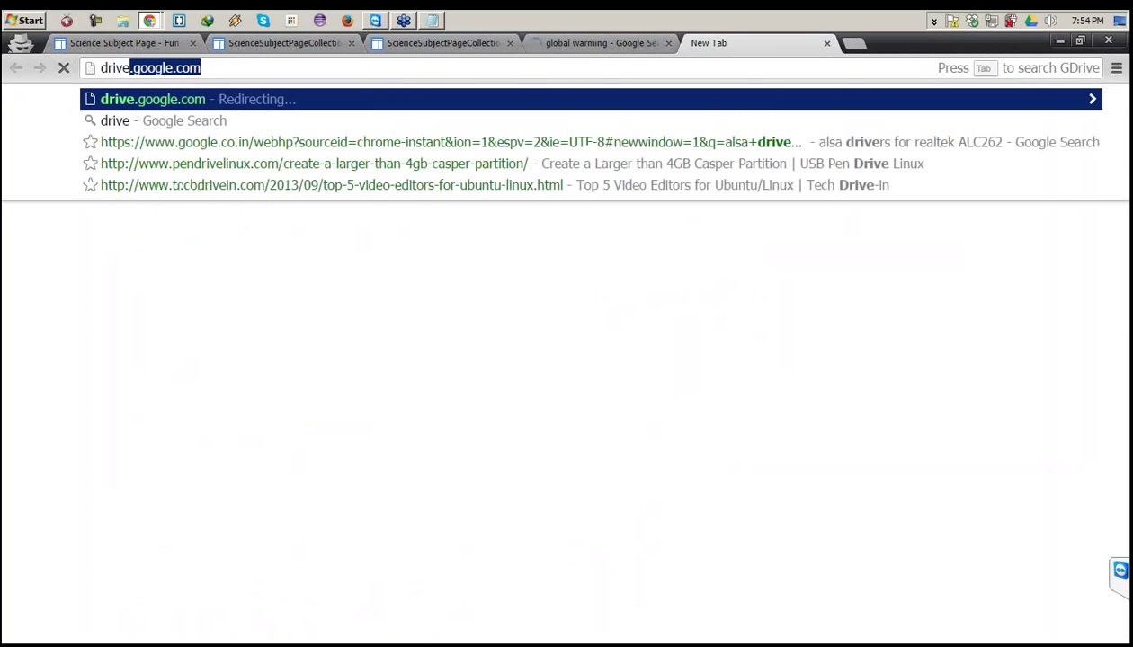
key("Return")
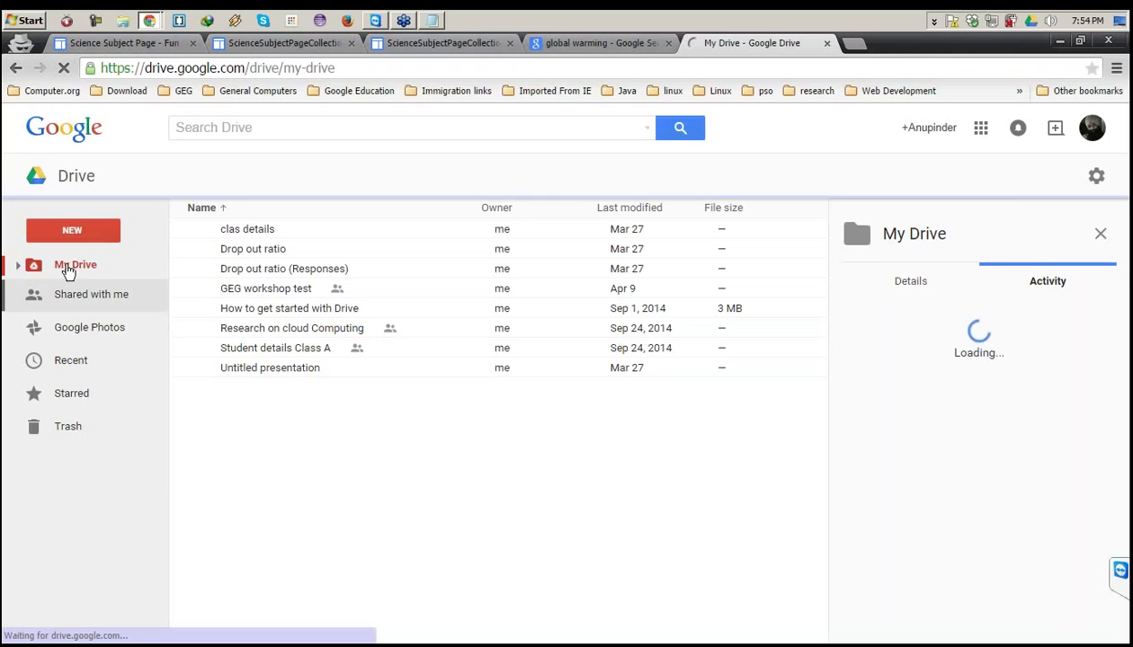
left_click(77, 232)
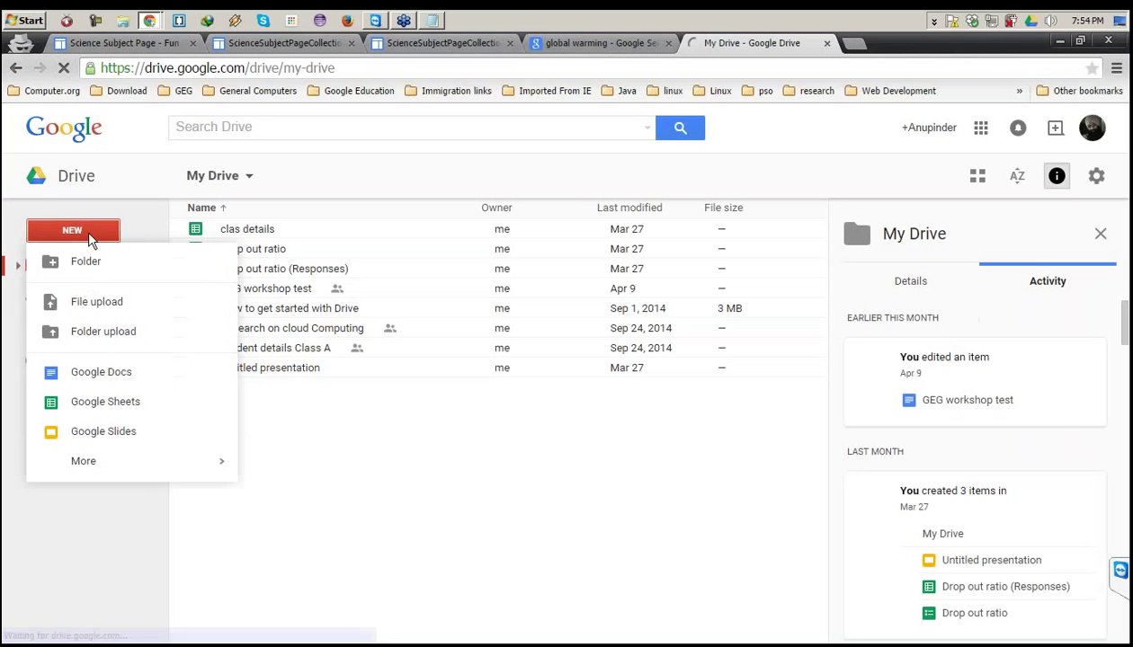
left_click(215, 369)
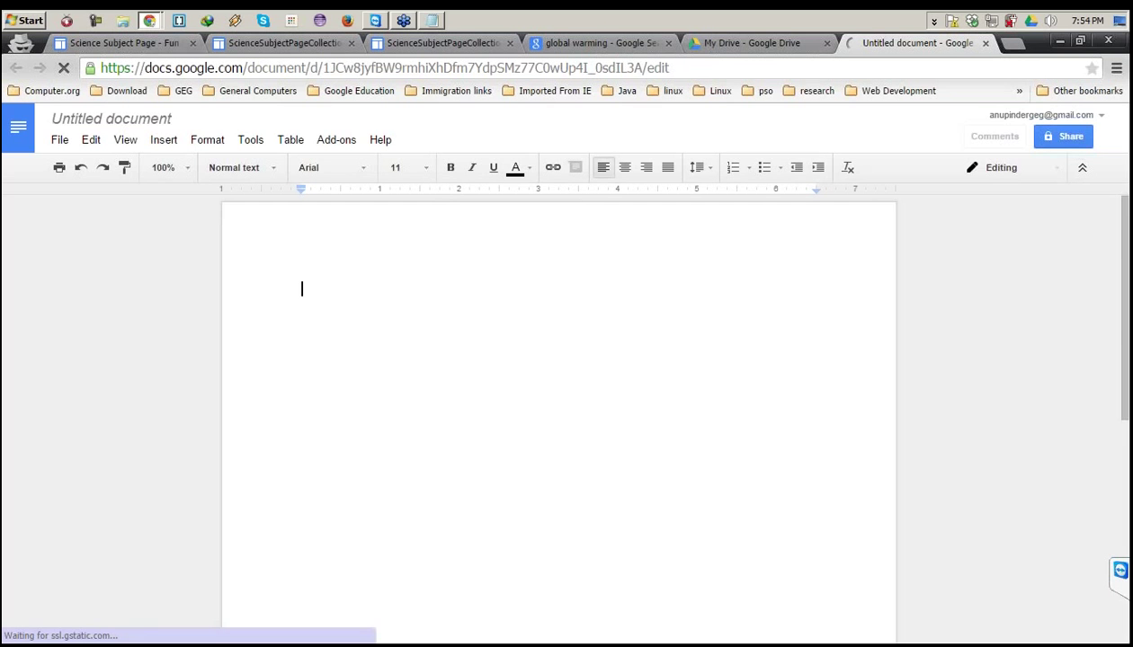
Name the document 'Global Warming', paste the definition and remove its list numbering.
left_click(112, 120)
type("Global Warming")
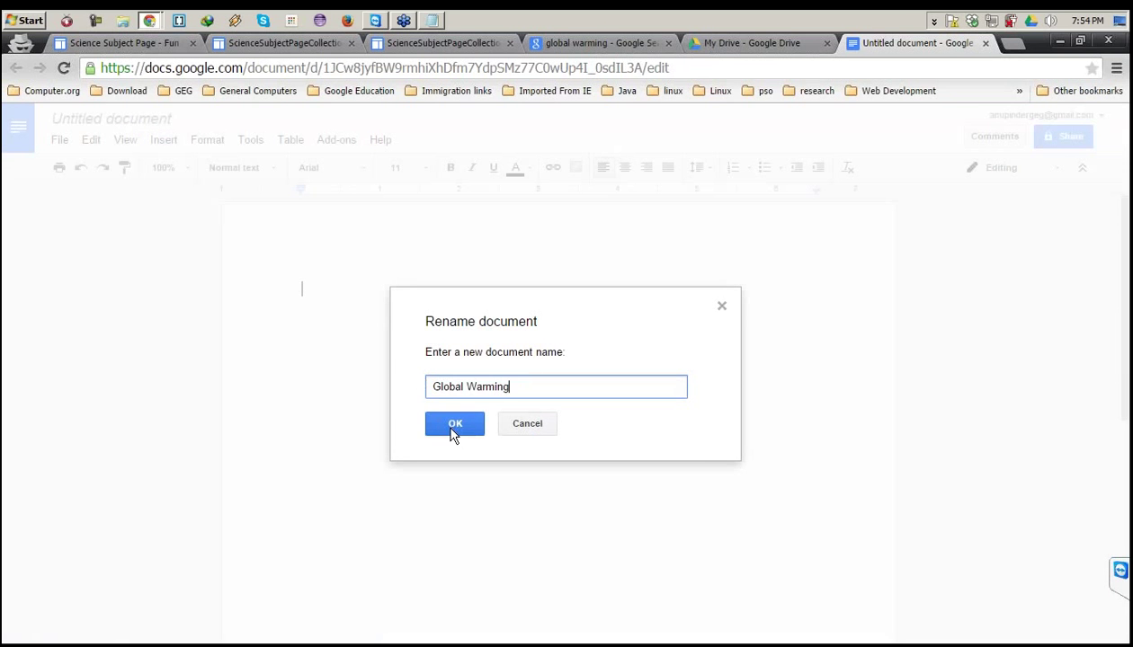
left_click(454, 424)
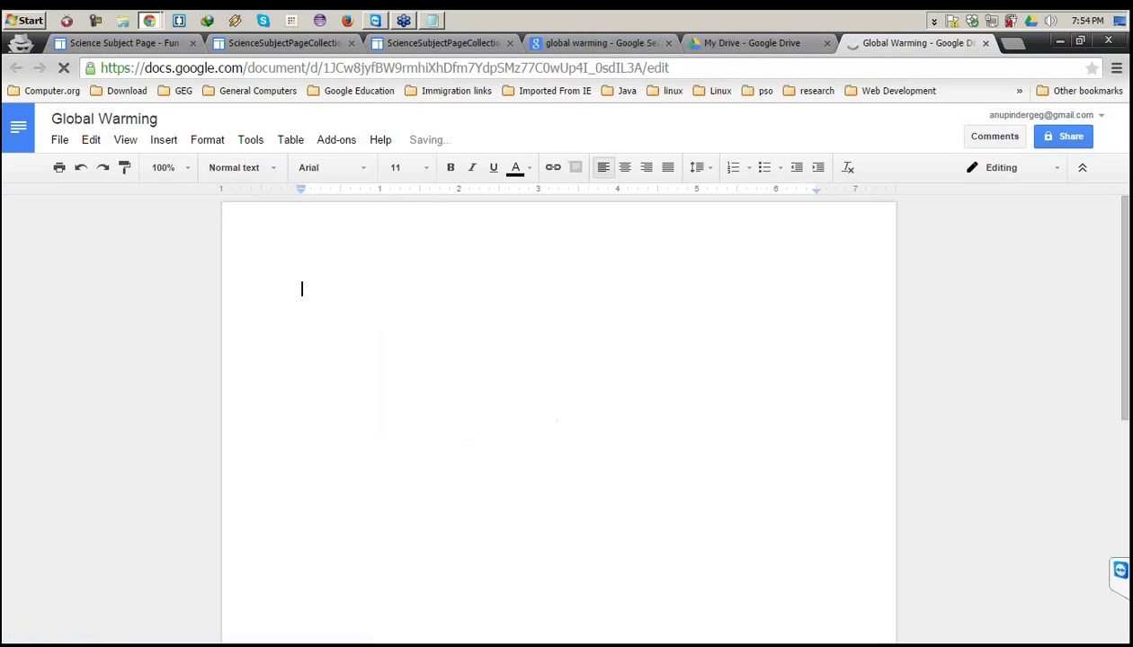
key("ctrl+v")
left_click(341, 289)
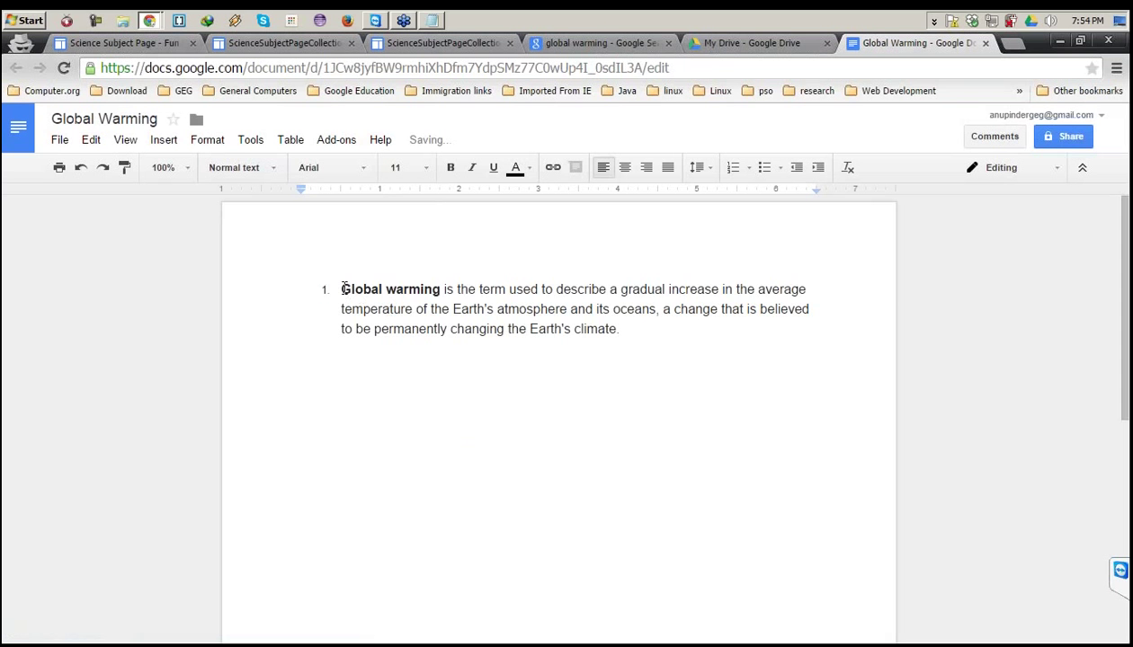
key("BackSpace")
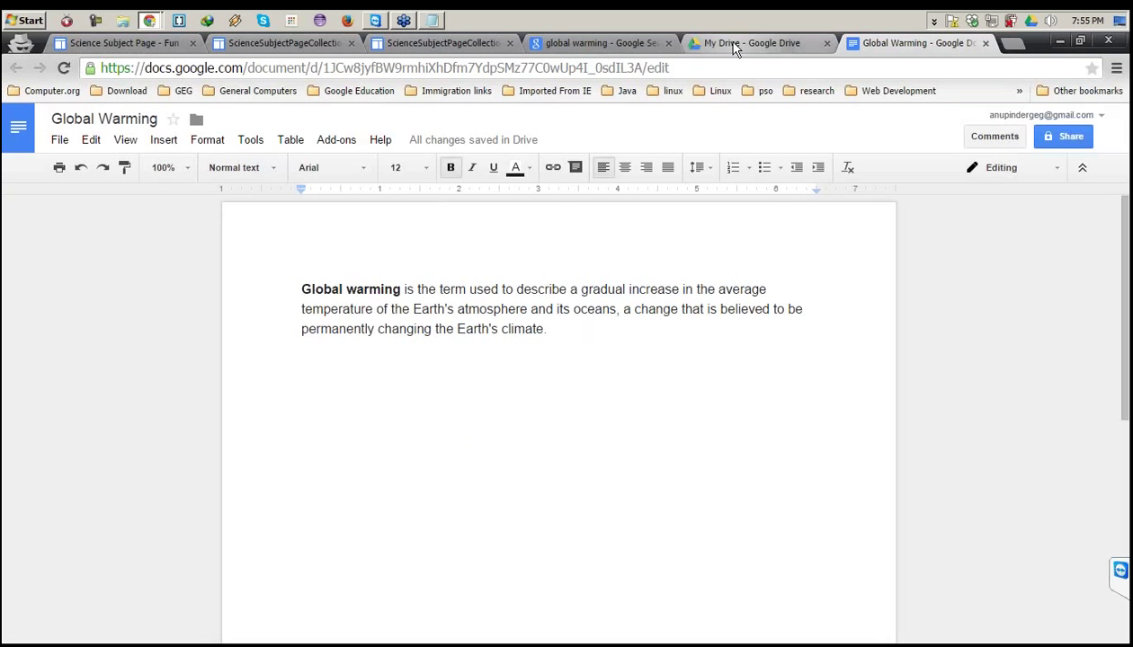
Start a new ScienceSubjectPageCollection post and title it 'Global Warming'.
left_click(387, 43)
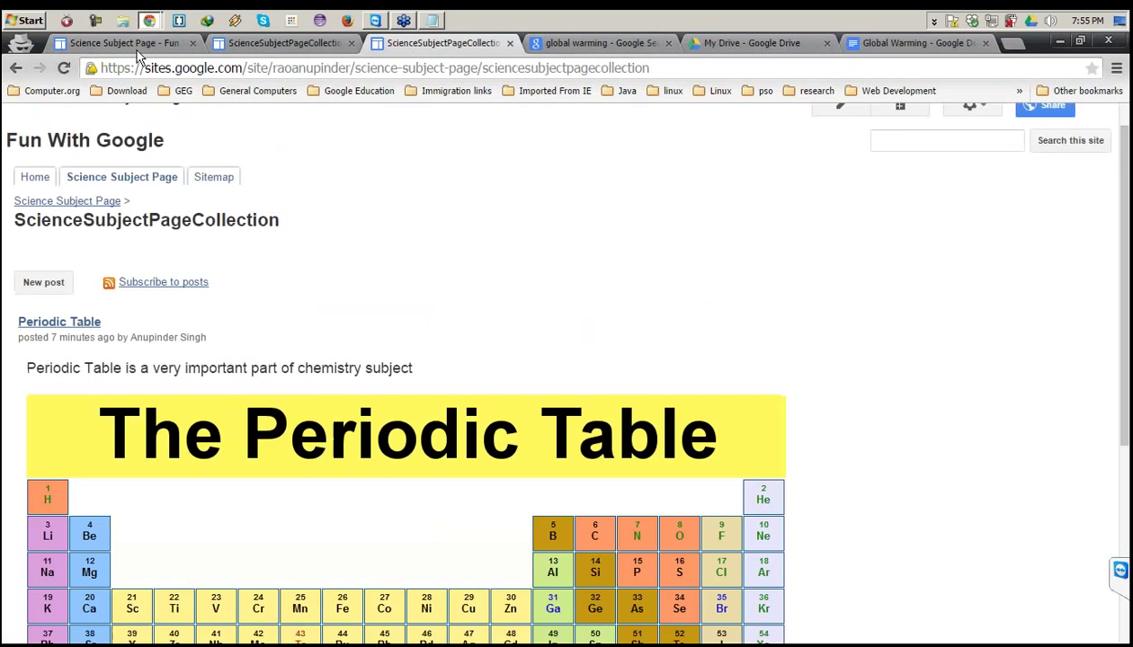
left_click(286, 43)
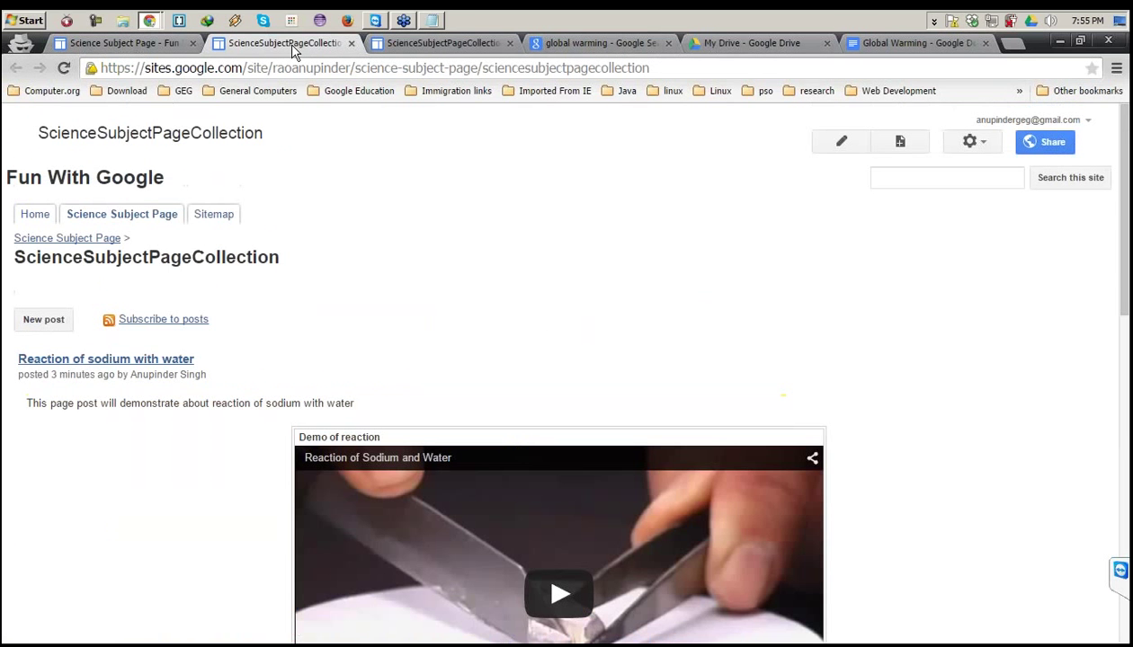
left_click(45, 320)
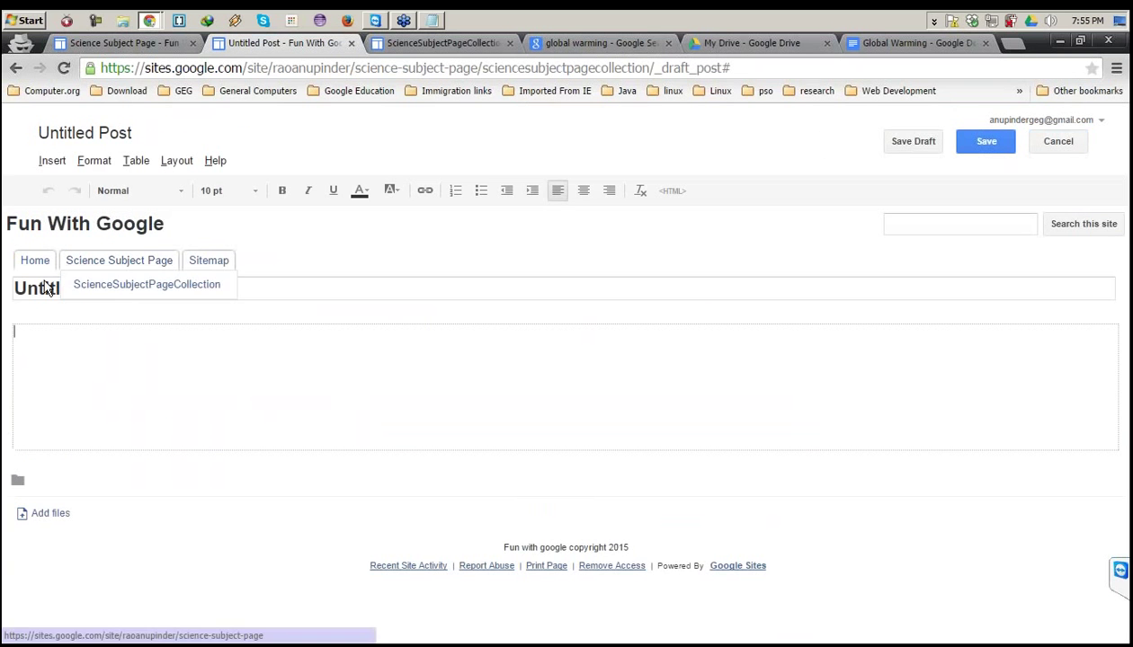
left_click(44, 288)
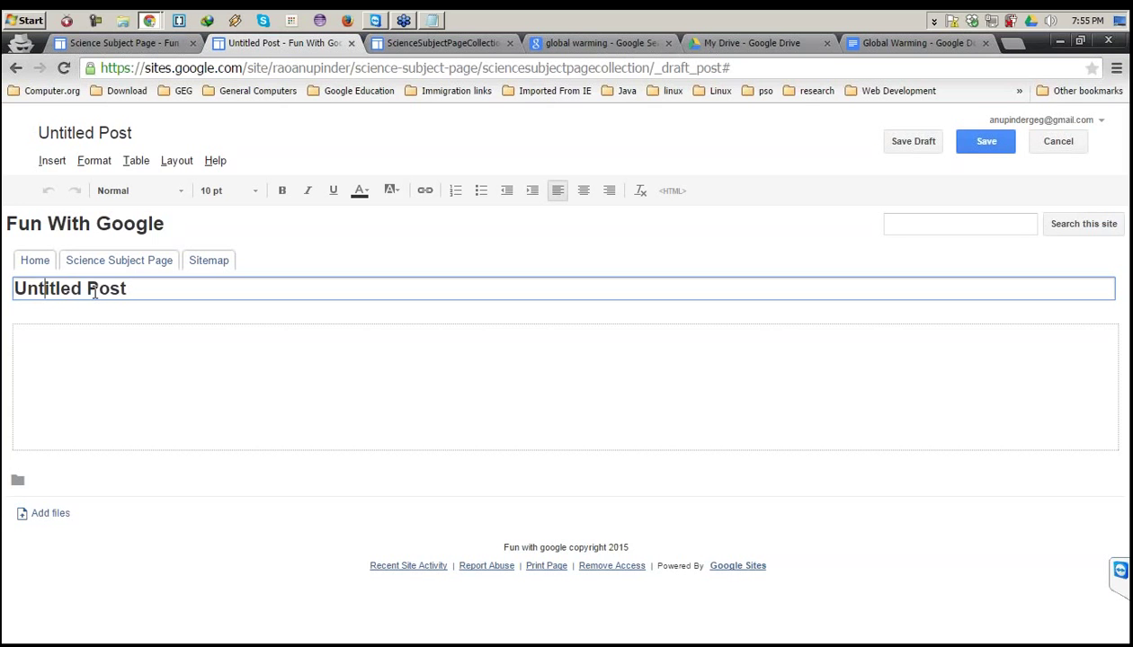
key("ctrl+a")
type("Global ")
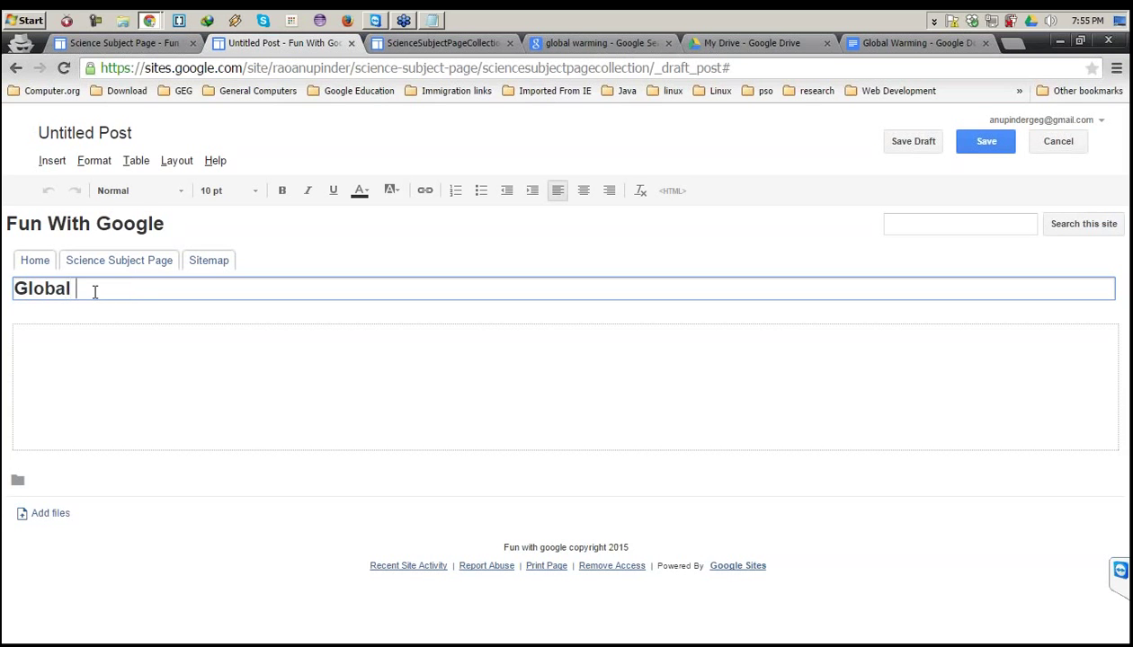
type("Warming")
left_click(41, 358)
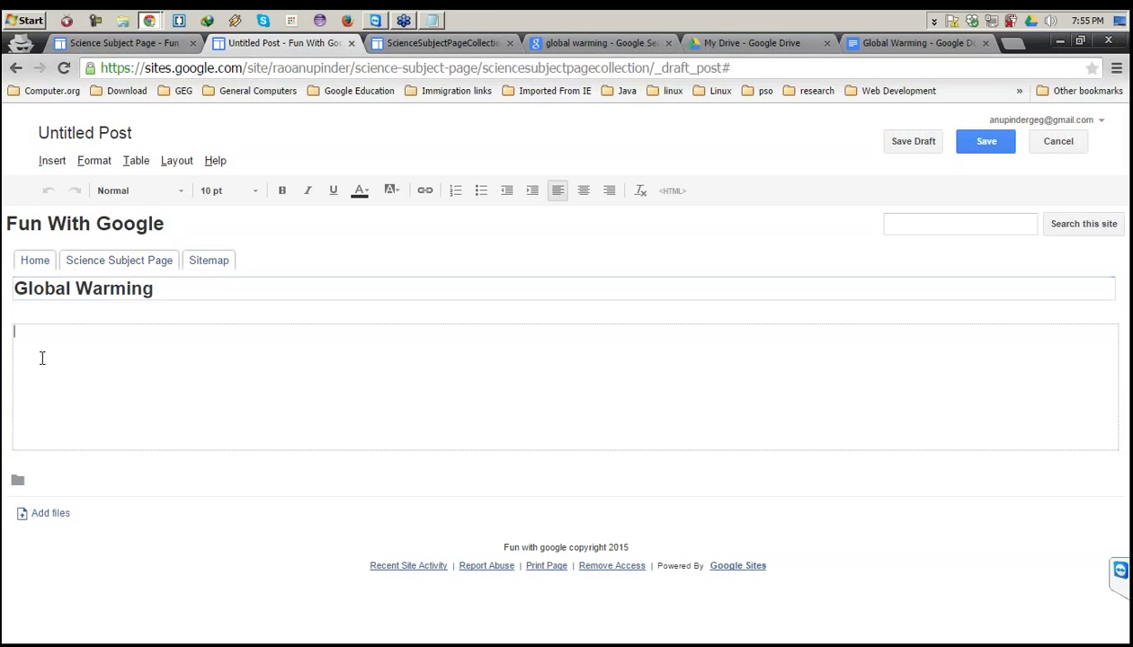
left_click(54, 162)
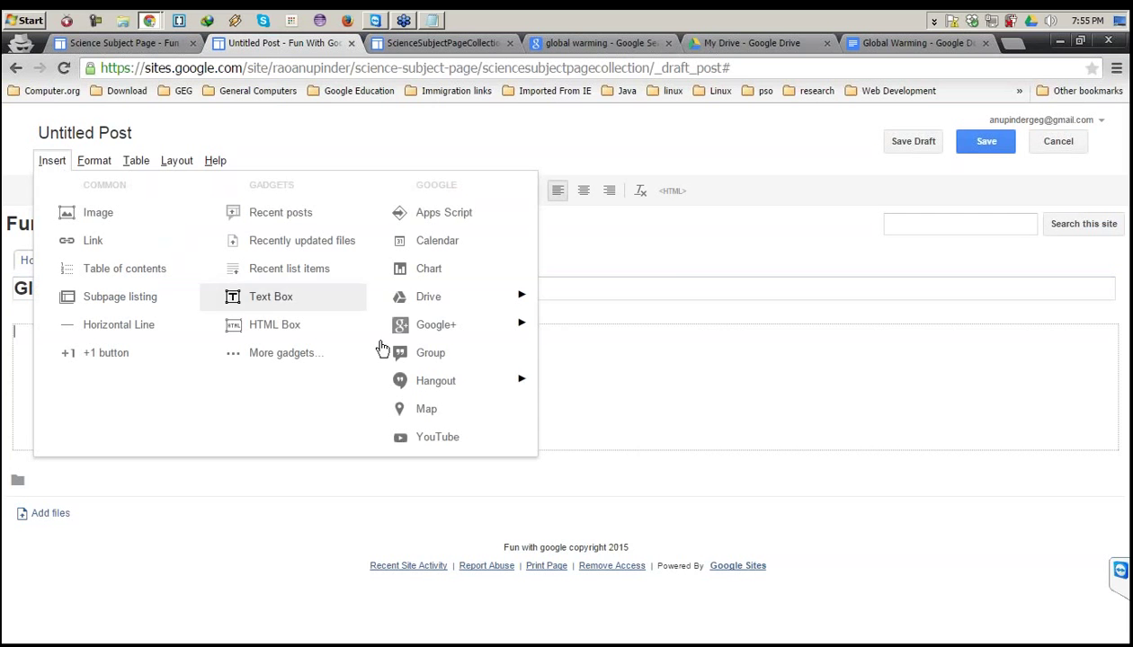
Pick the Global Warming document from Drive to embed in the post.
mouse_move(512, 302)
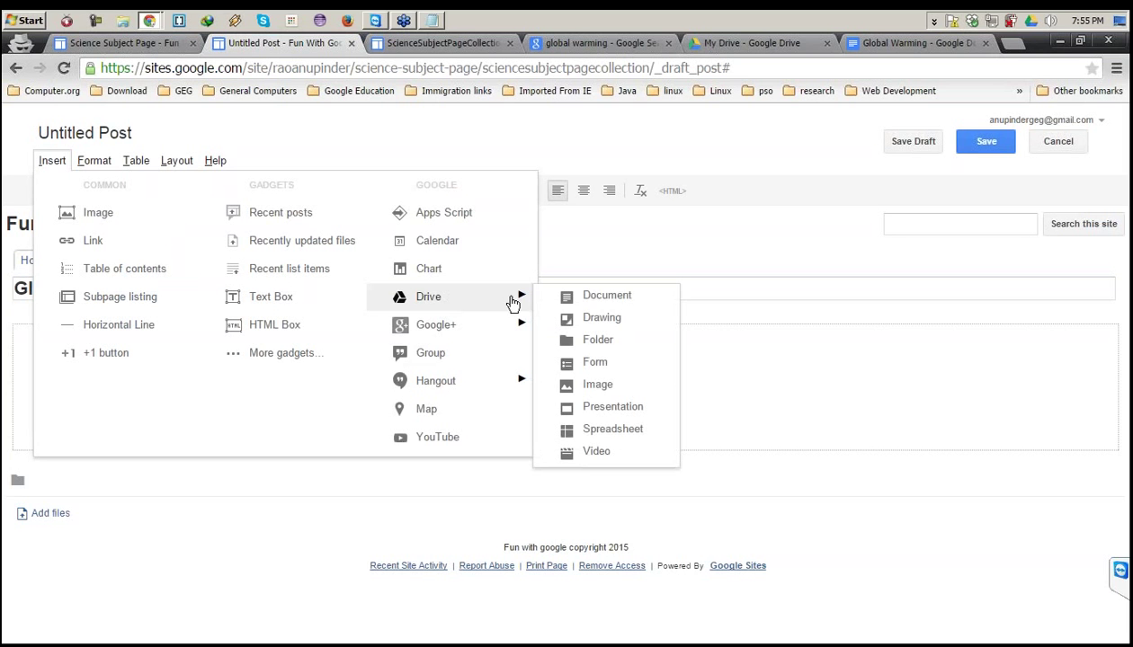
left_click(591, 303)
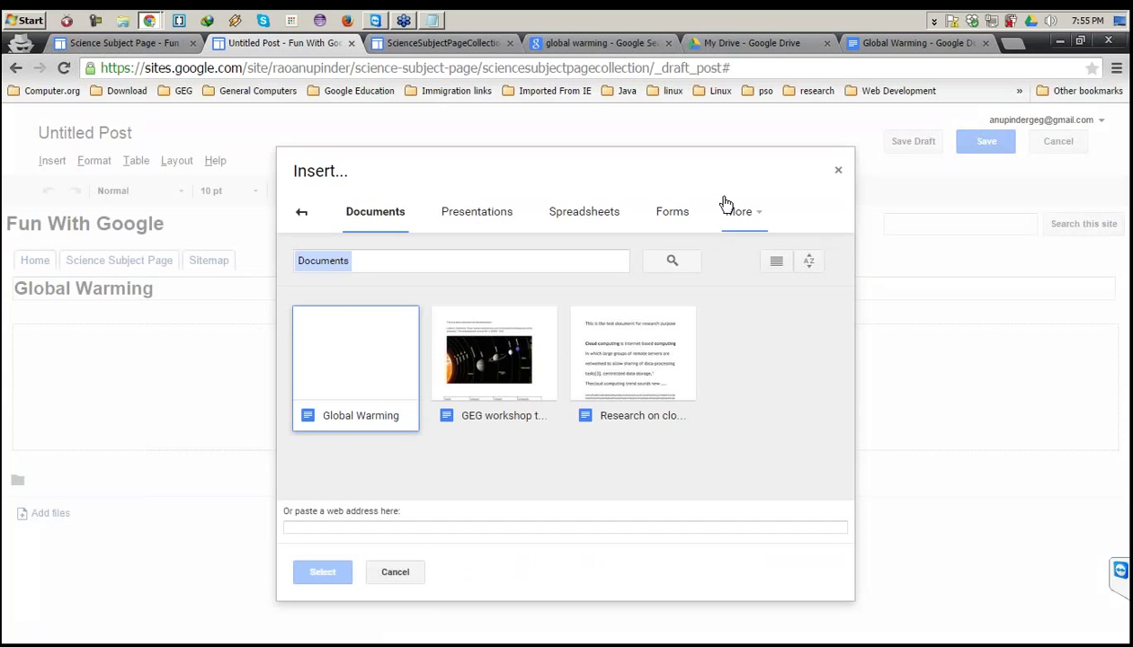
key("Escape")
left_click(51, 161)
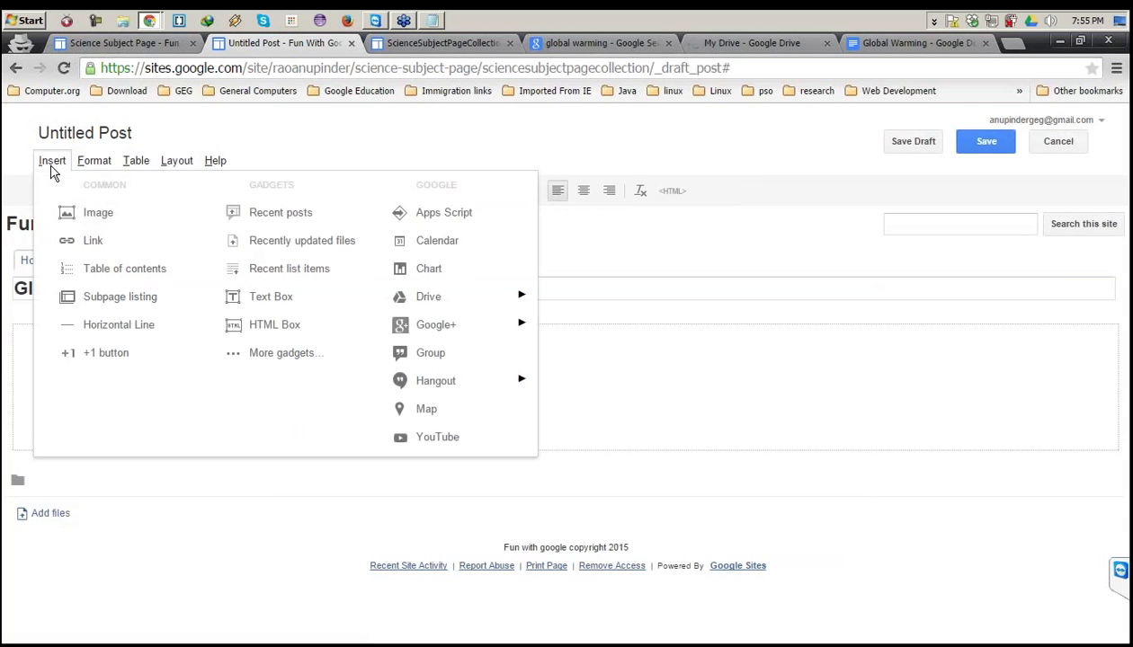
mouse_move(455, 299)
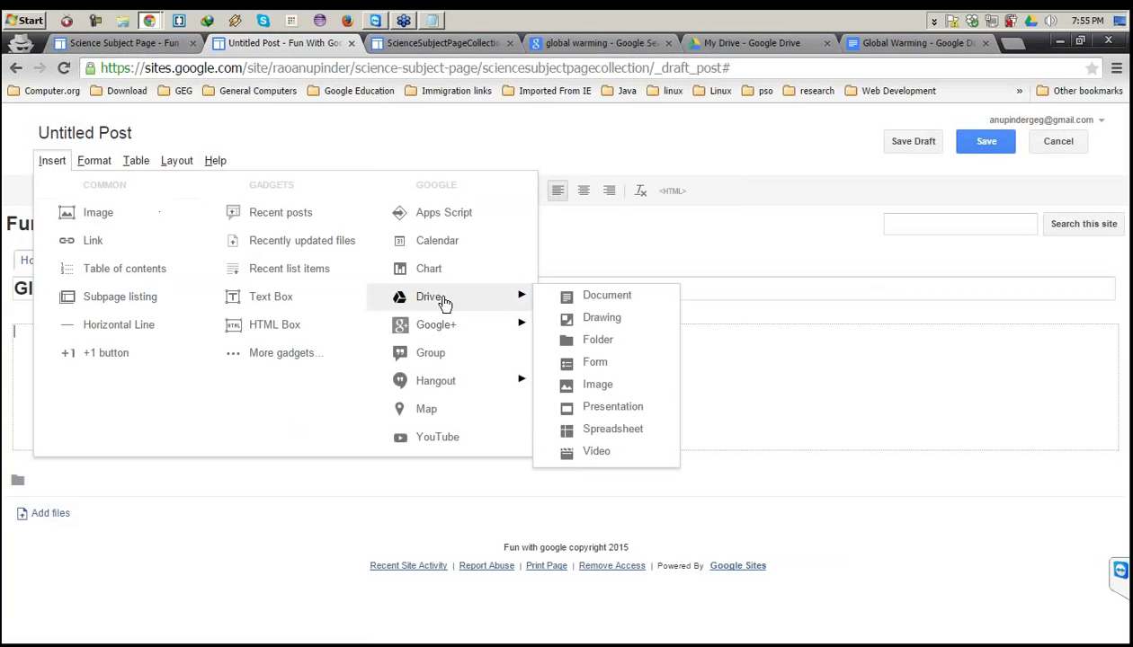
left_click(611, 297)
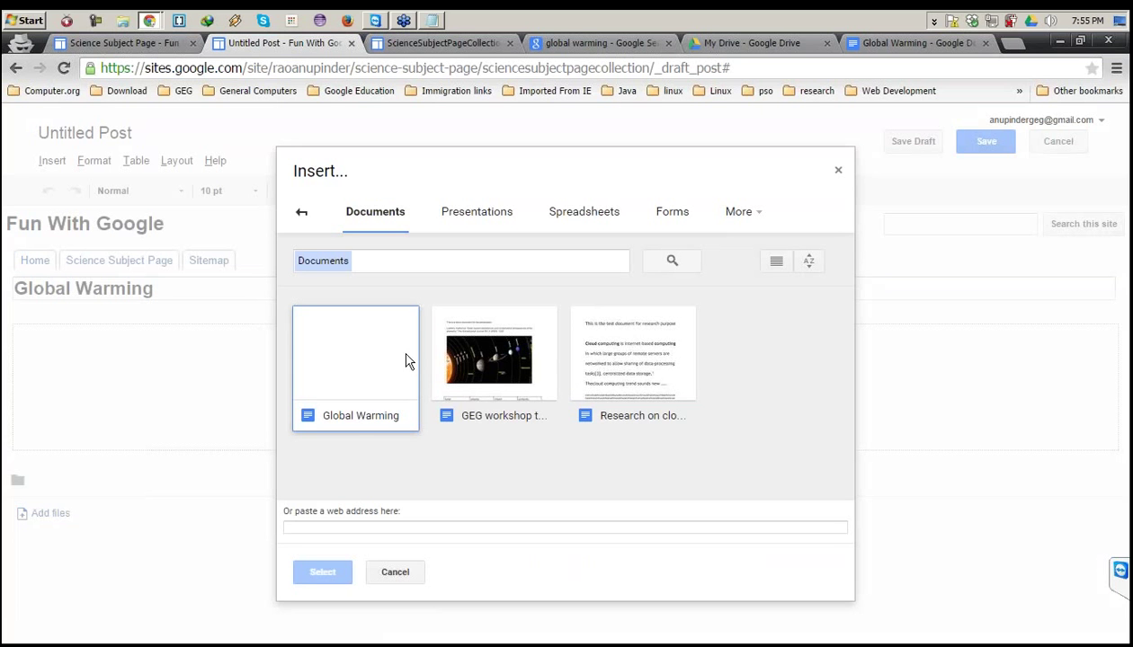
left_click(359, 415)
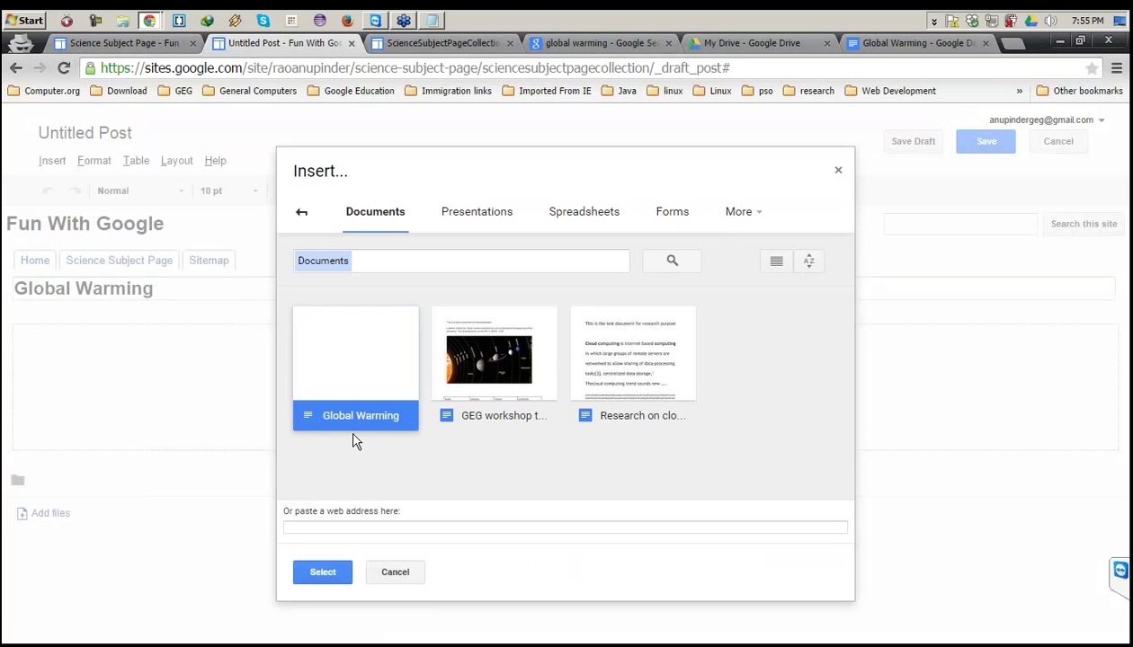
left_click(322, 572)
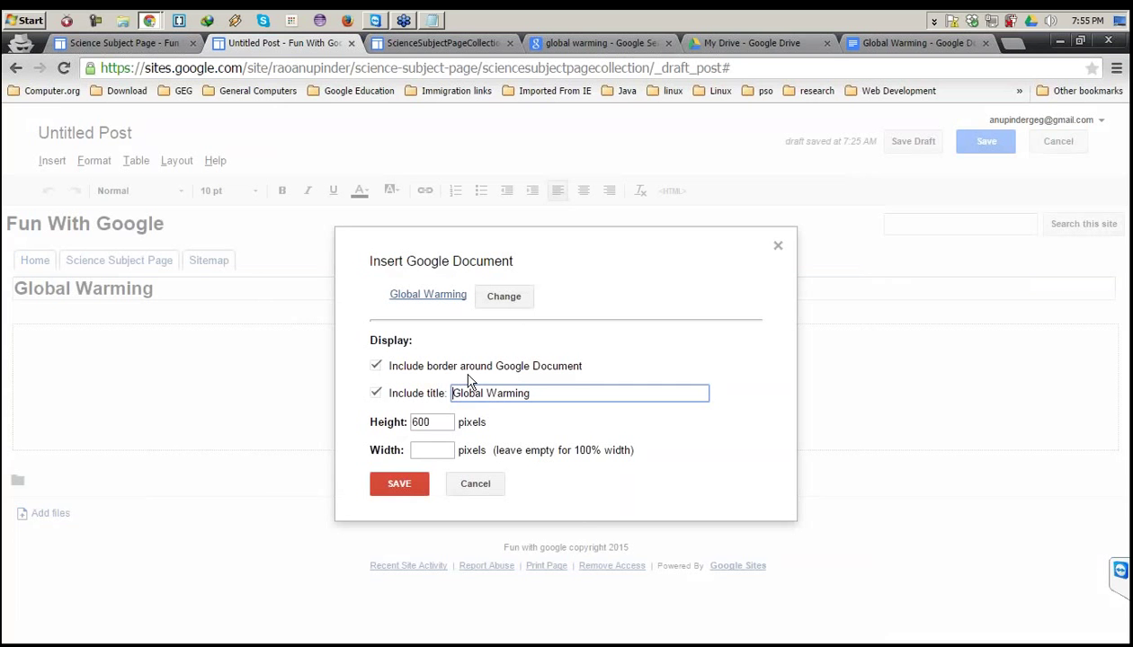
Title the embed 'Global Warming Document', keep height 600, and save the settings.
left_click_drag(538, 392, 515, 393)
left_click(558, 395)
type("Document")
double_click(420, 422)
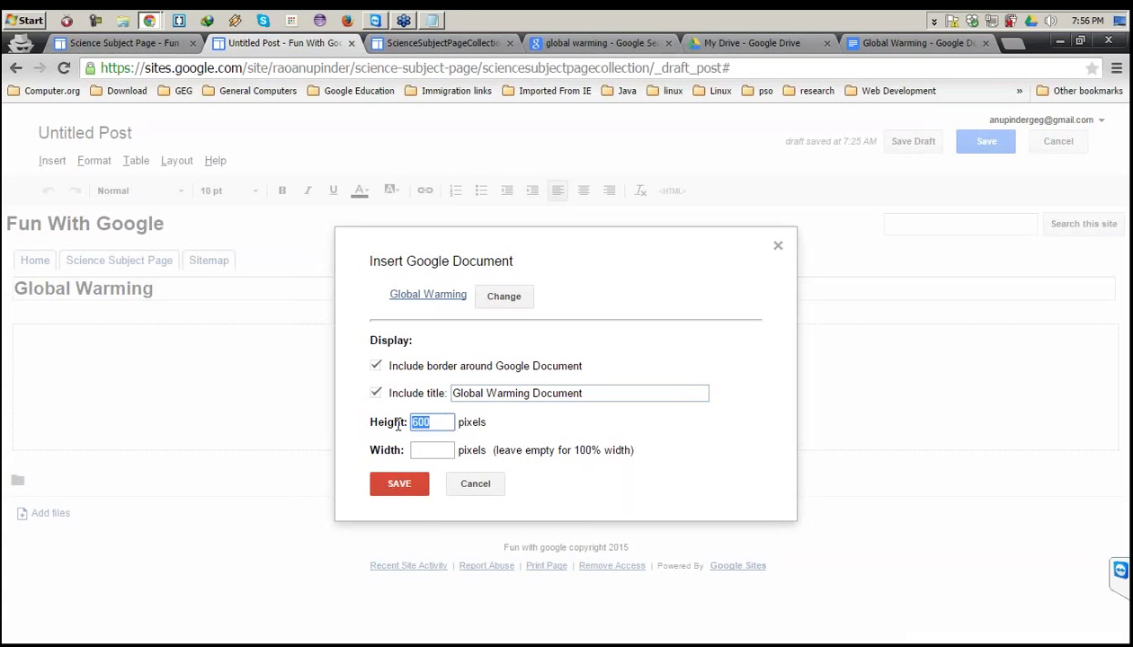
left_click(427, 450)
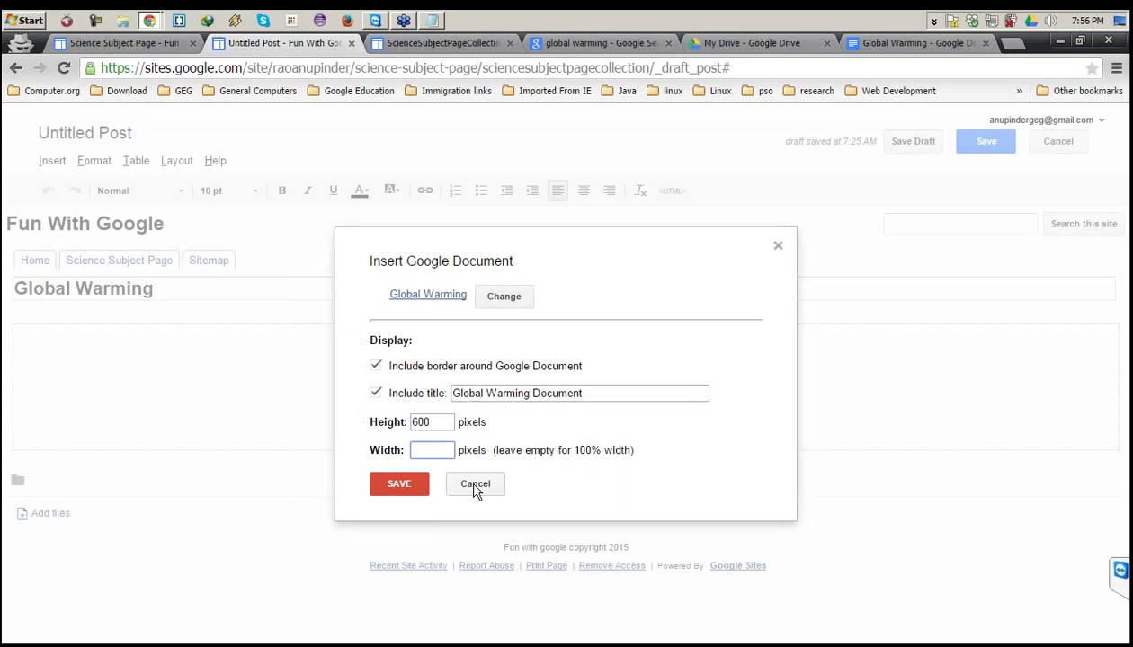
left_click(405, 488)
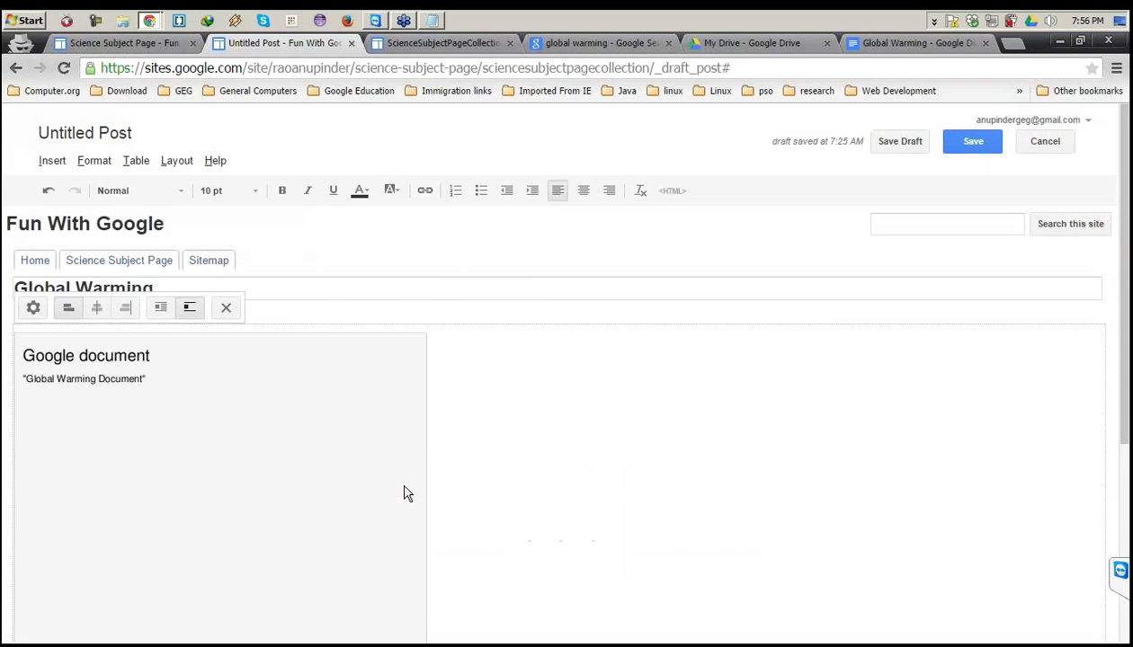
Centre the embedded document and save the post to publish it.
left_click(97, 308)
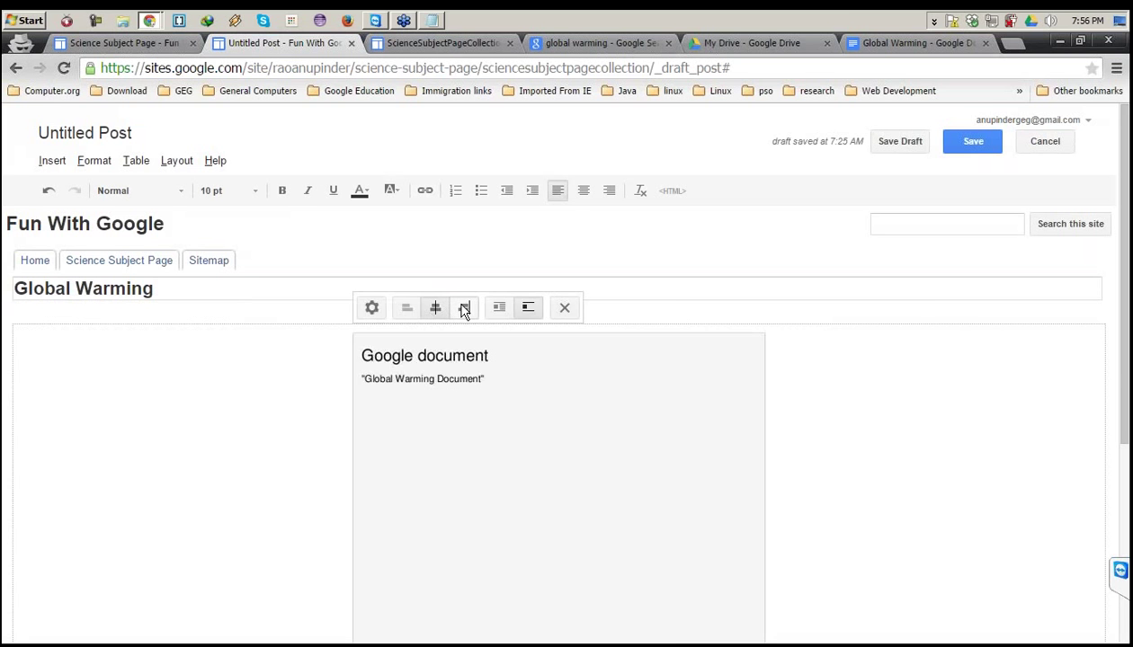
left_click(464, 311)
left_click(777, 309)
left_click(973, 142)
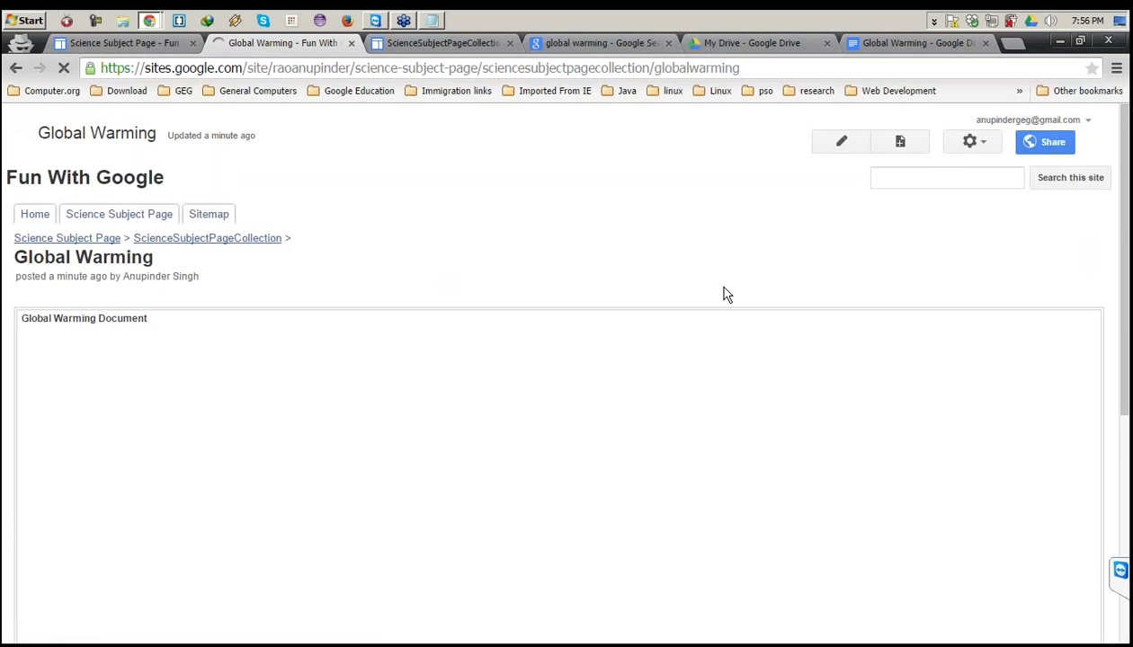
Glance at the Drive file list, then open the Science Subject Page for editing.
scroll(727, 295, "down", 3)
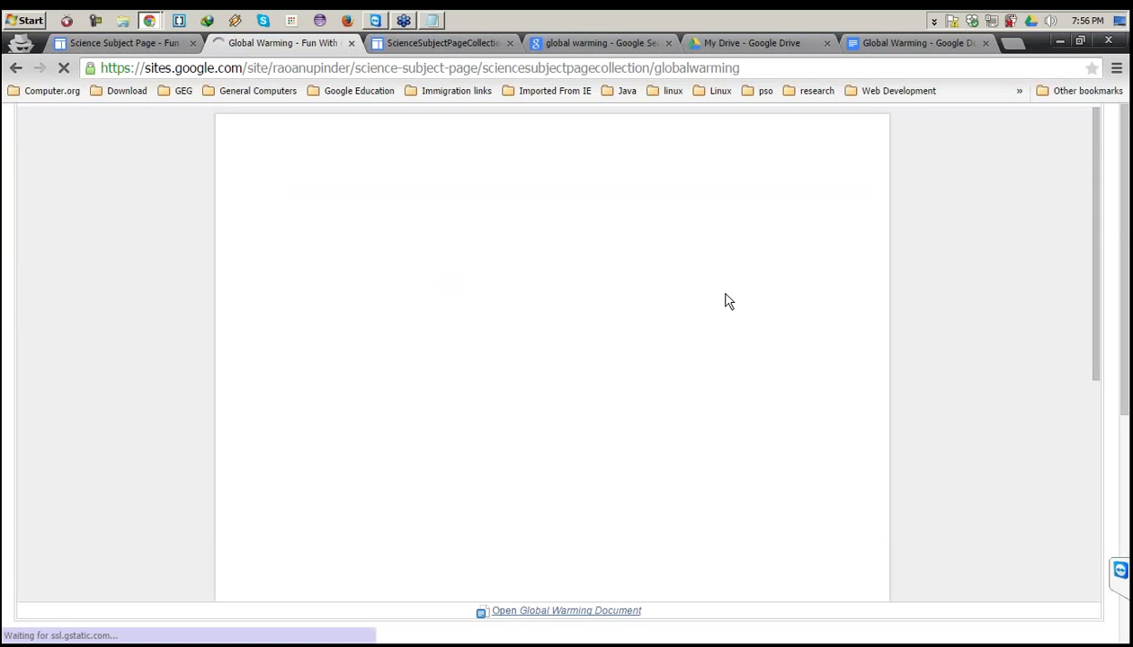
scroll(382, 225, "up", 3)
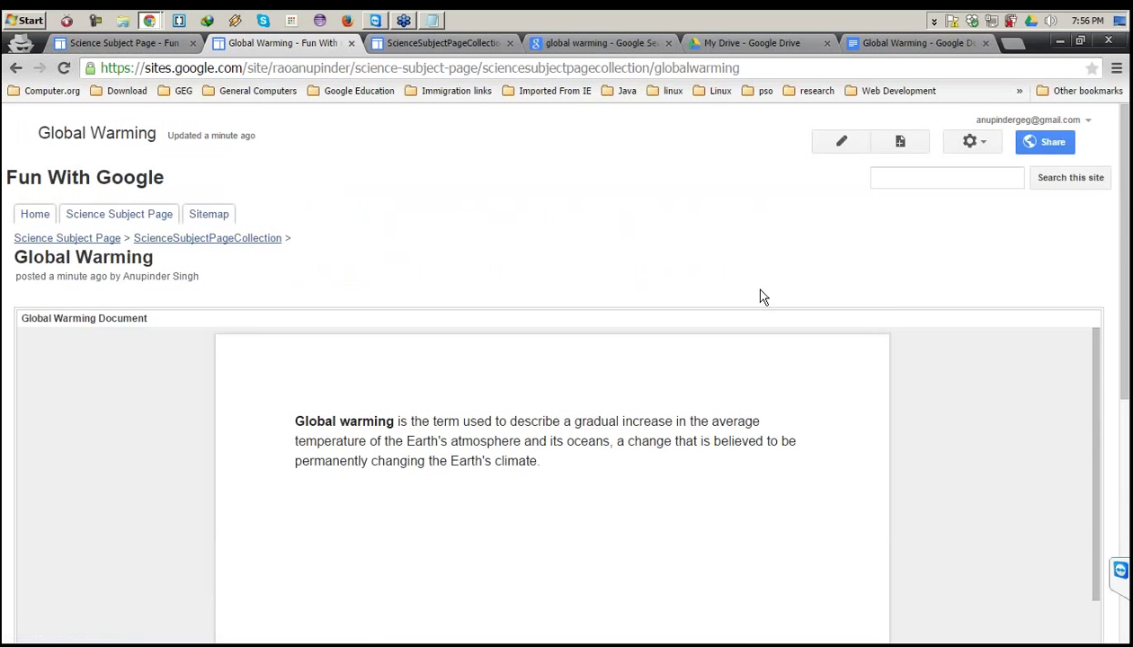
scroll(594, 219, "down", 1)
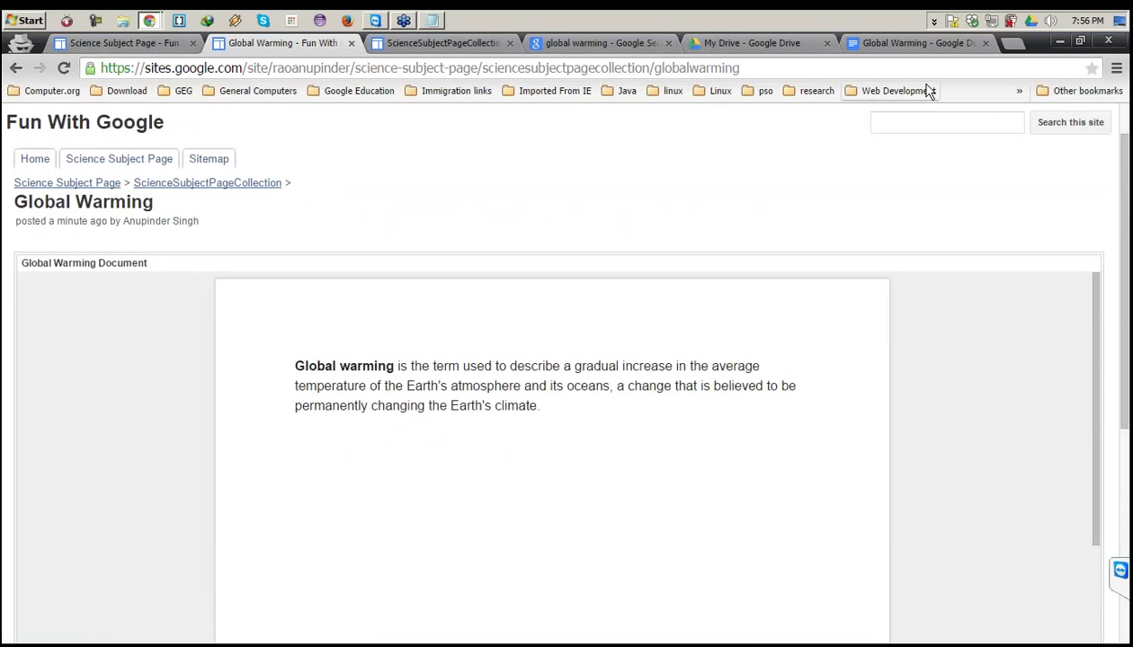
left_click(778, 46)
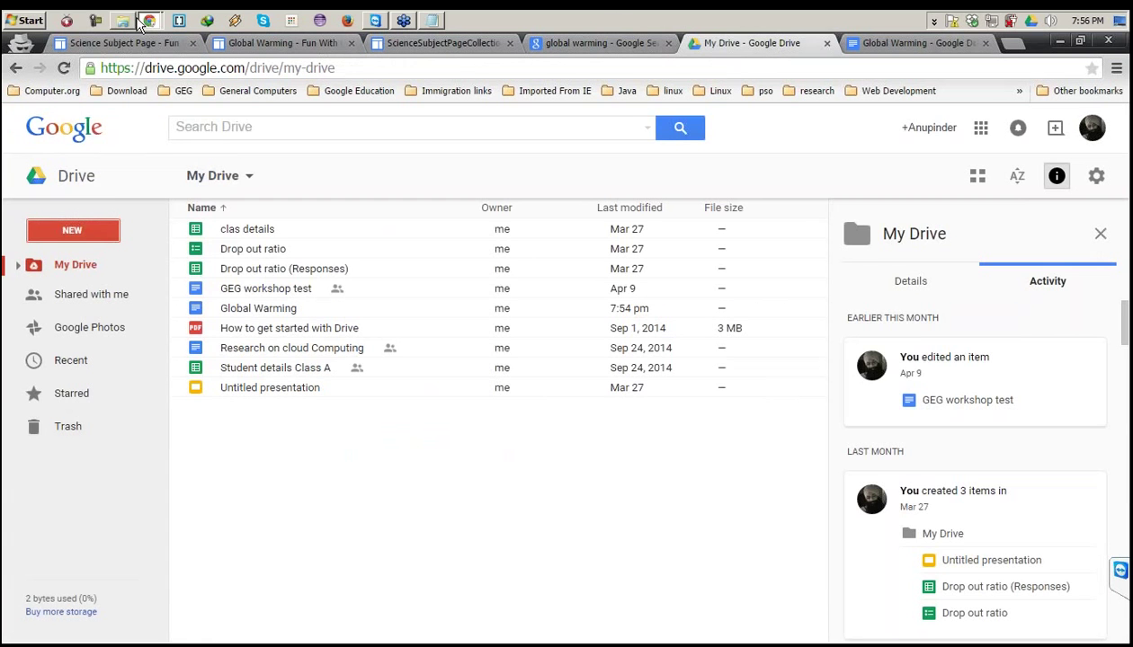
left_click(144, 43)
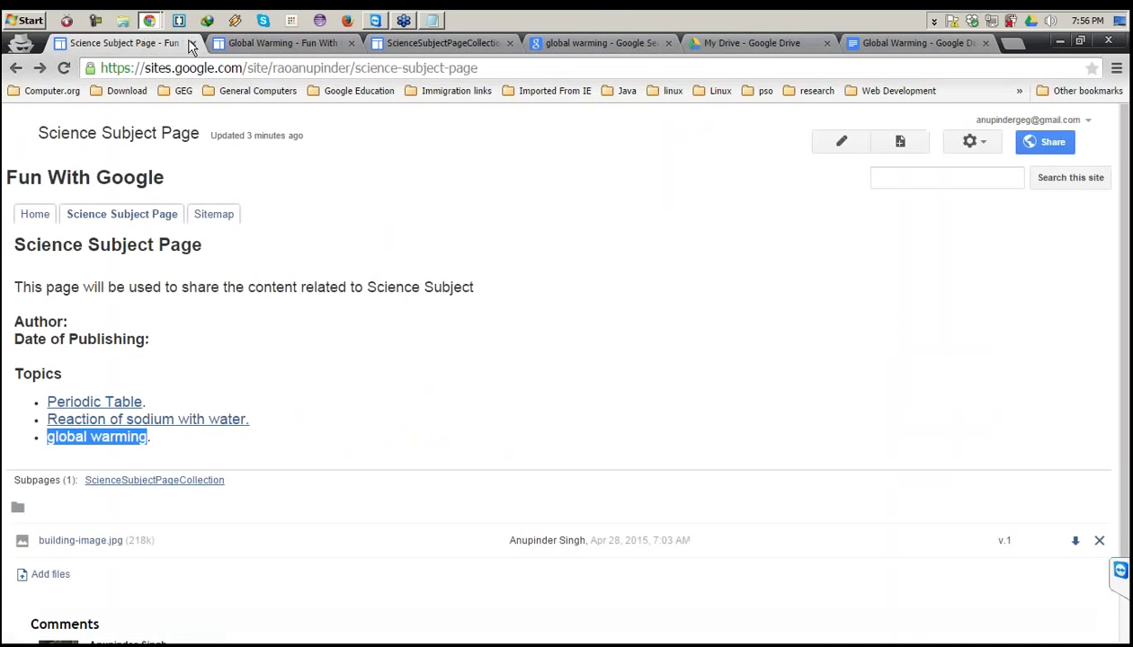
left_click(237, 40)
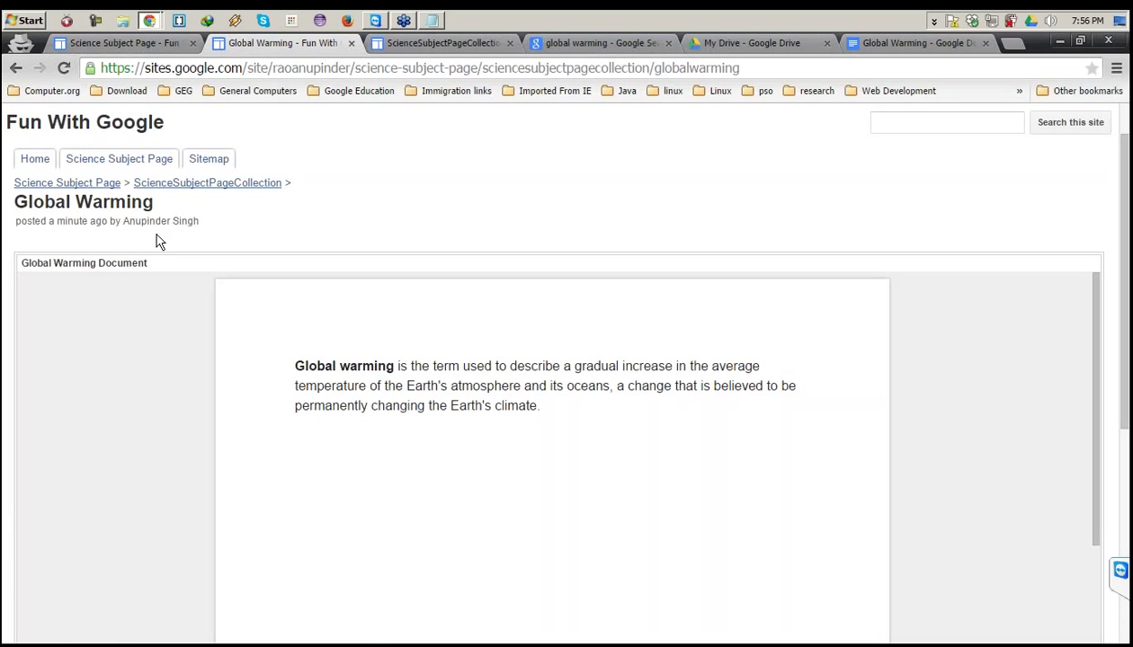
left_click(94, 165)
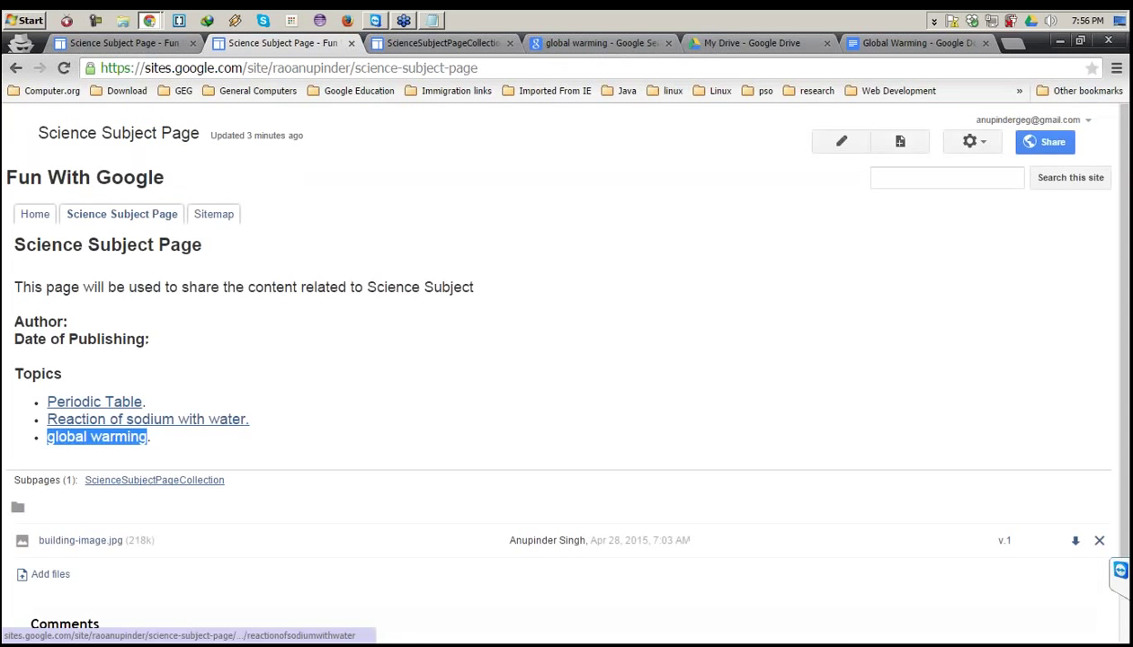
left_click(840, 142)
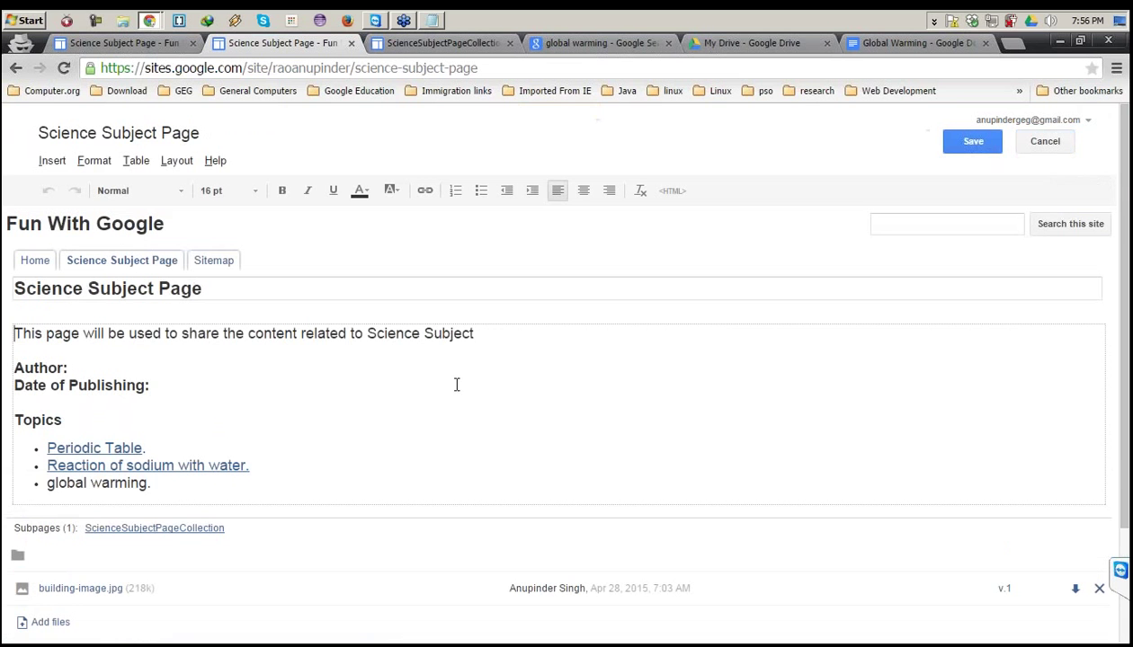
Link 'global warming' to the Global Warming post under ScienceSubjectPageCollection and save the page.
left_click_drag(151, 486, 49, 490)
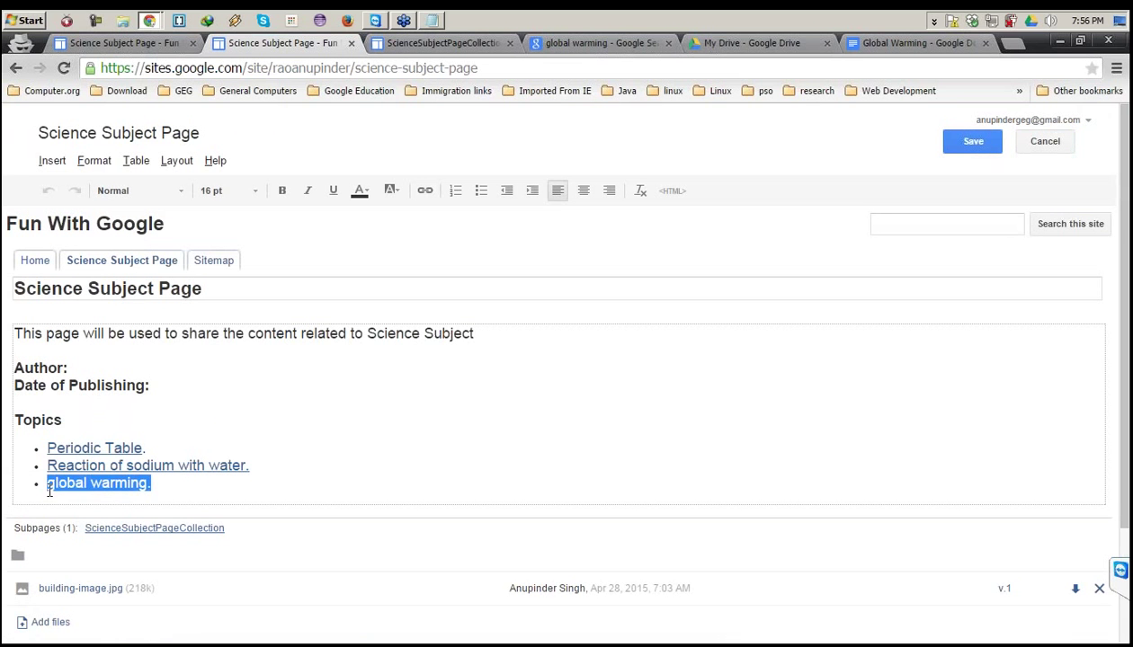
left_click(425, 195)
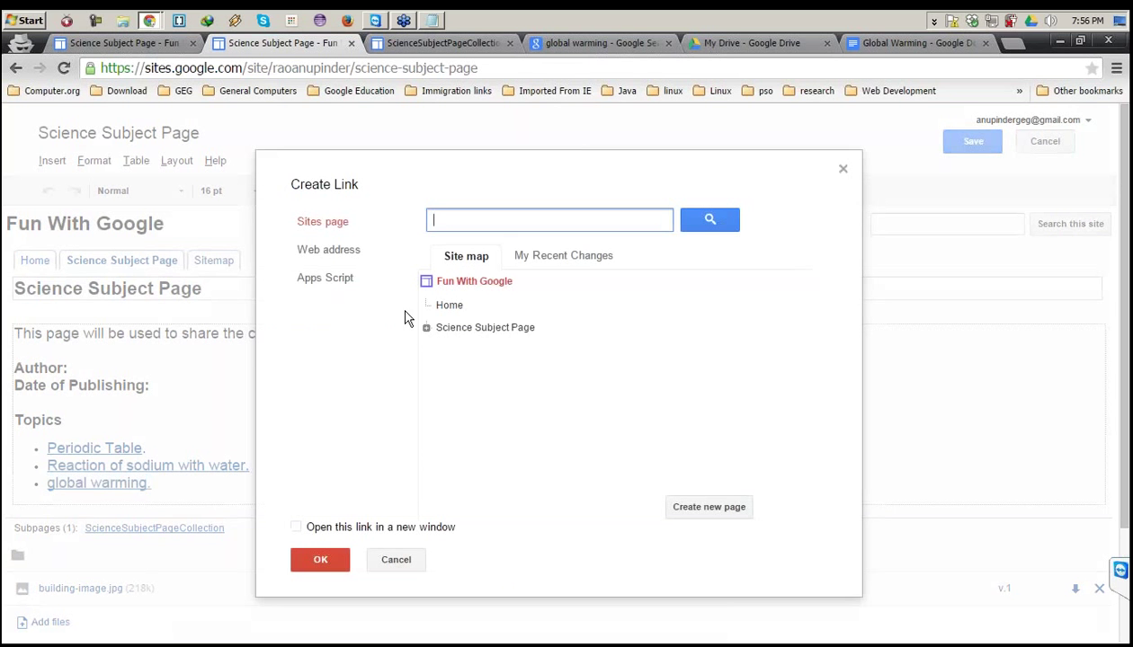
left_click(426, 328)
left_click(442, 353)
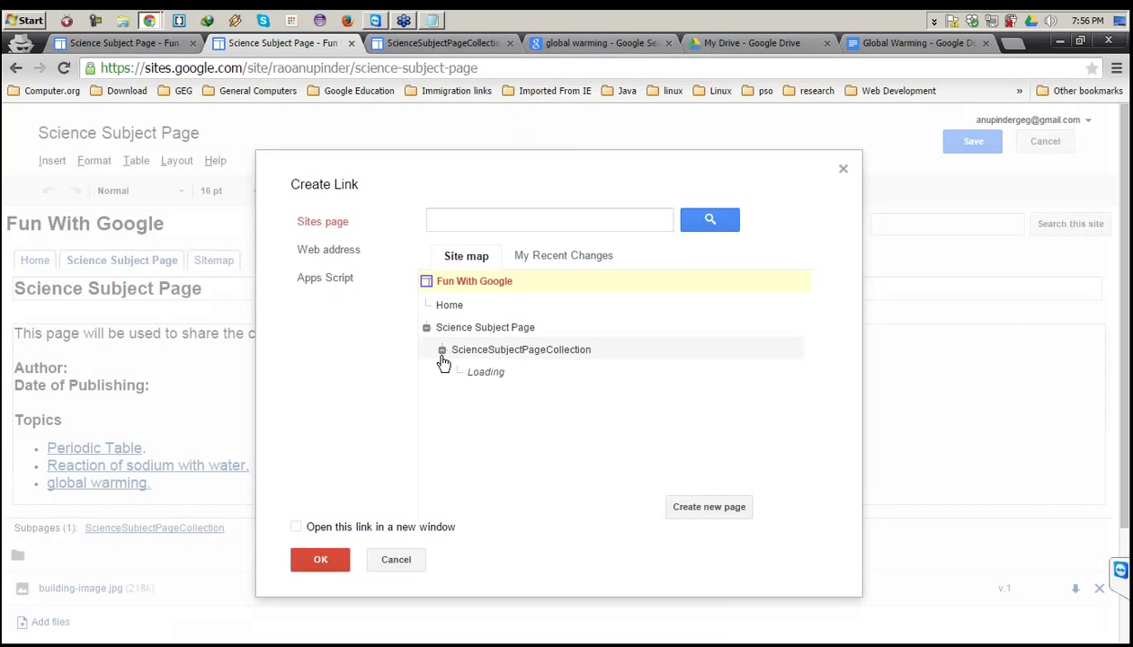
left_click(494, 378)
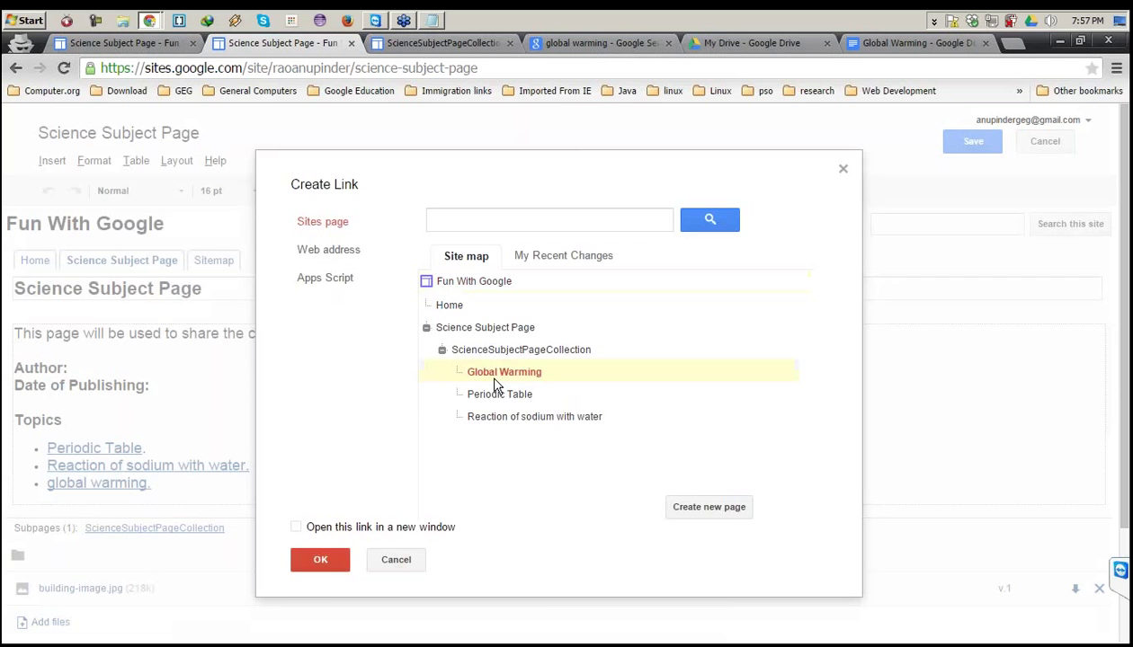
left_click(320, 559)
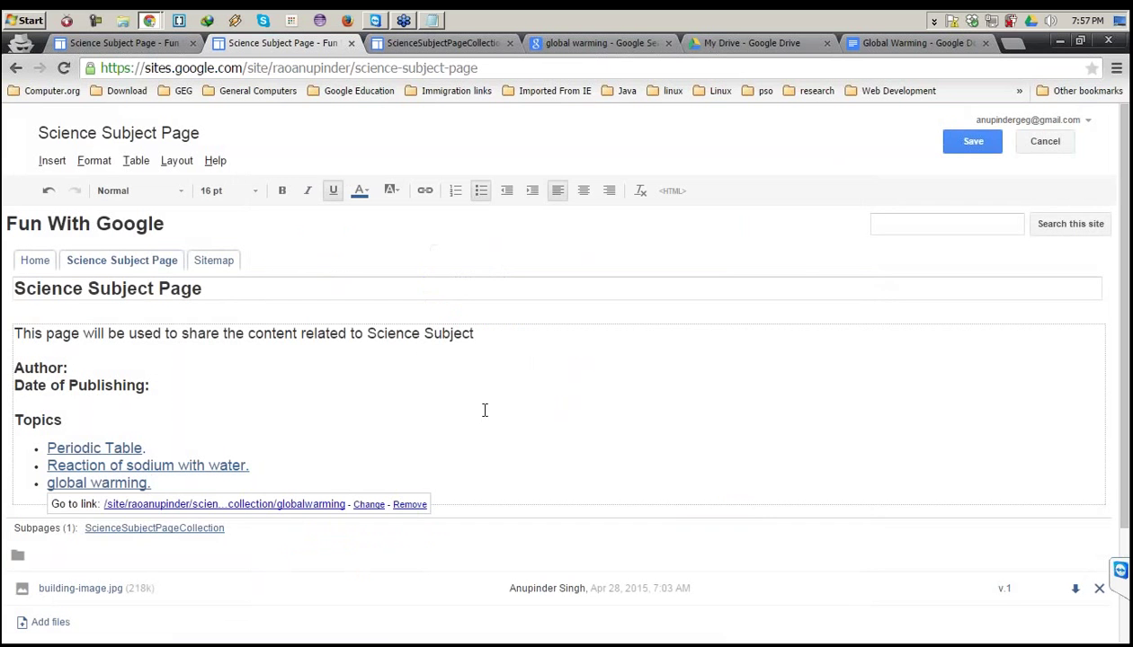
left_click(962, 148)
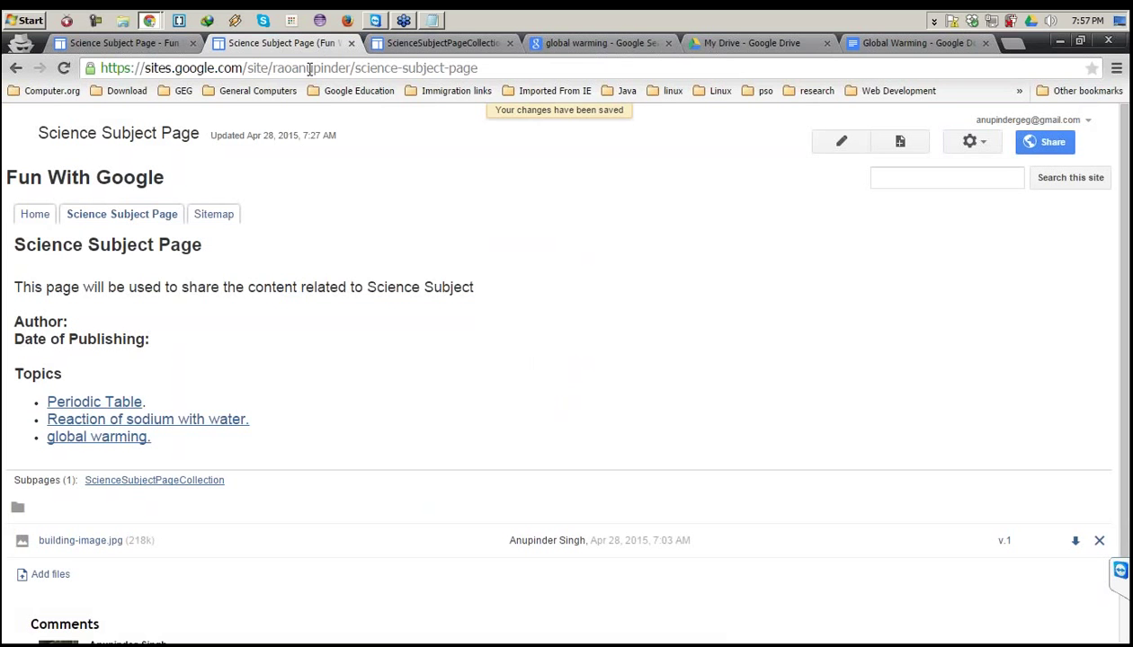
Select the site's base web address and return to the Science Subject Page window.
left_click_drag(350, 68, 99, 68)
key("ctrl+c")
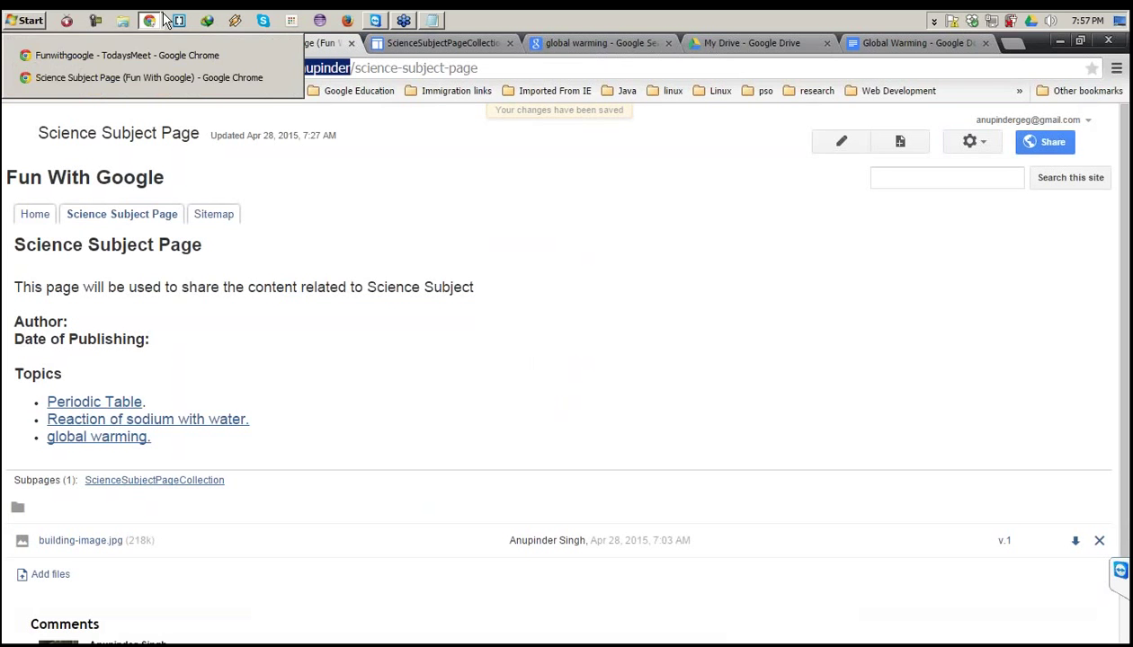
mouse_move(149, 20)
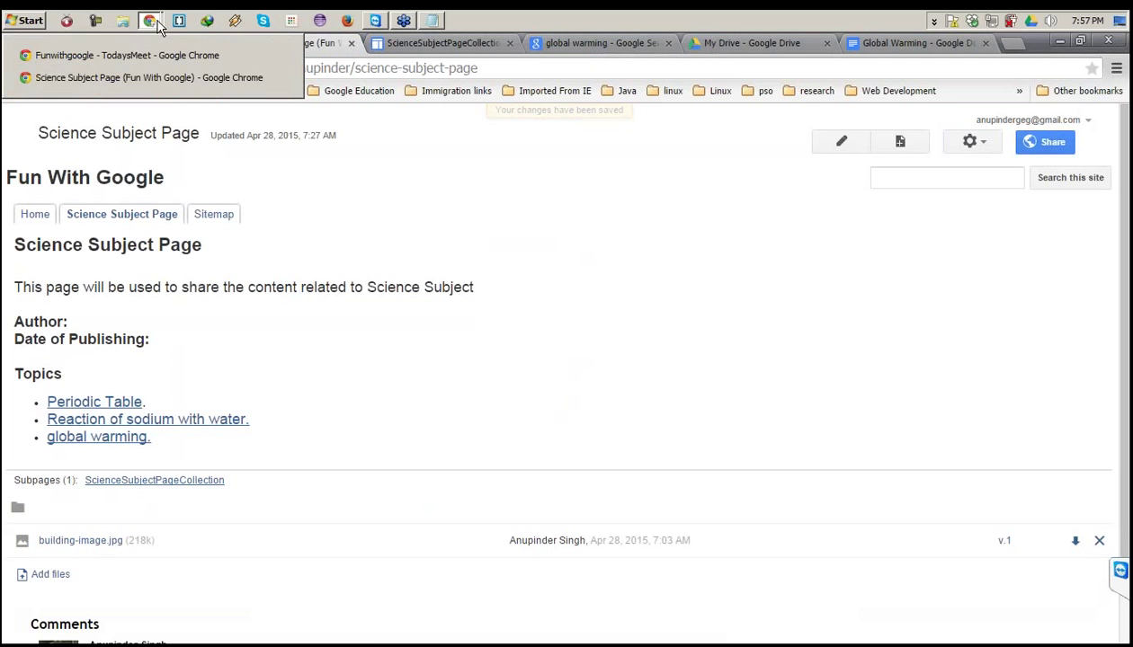
left_click(135, 75)
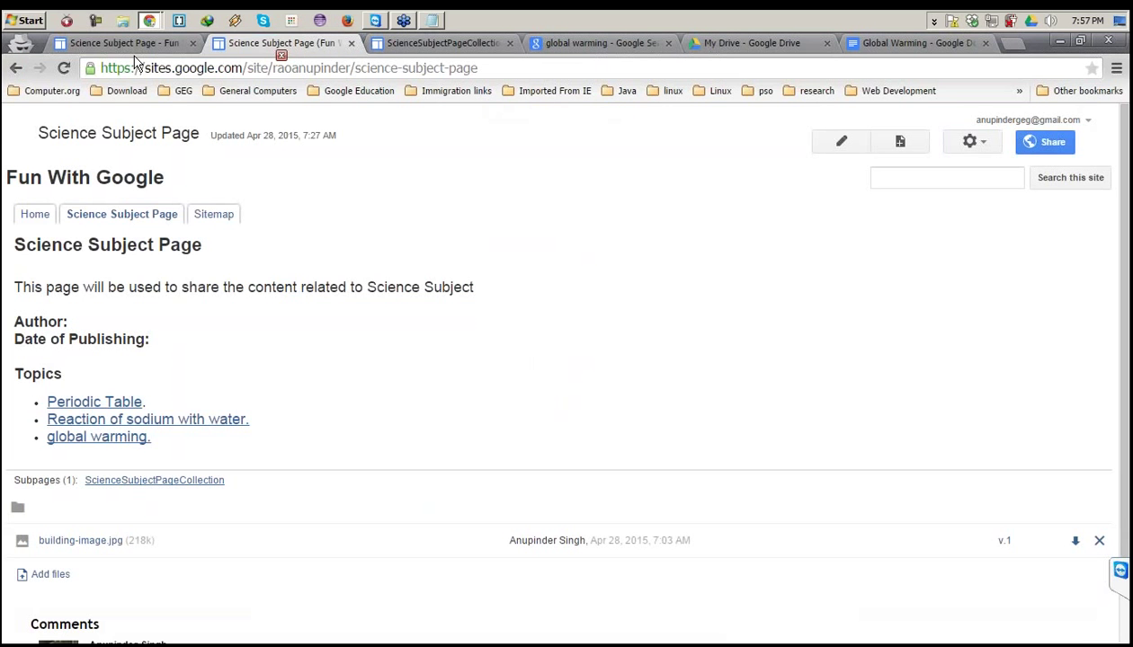
Load the pasted site address in a new tab of the other browser window.
key("alt+Tab")
key("ctrl+t")
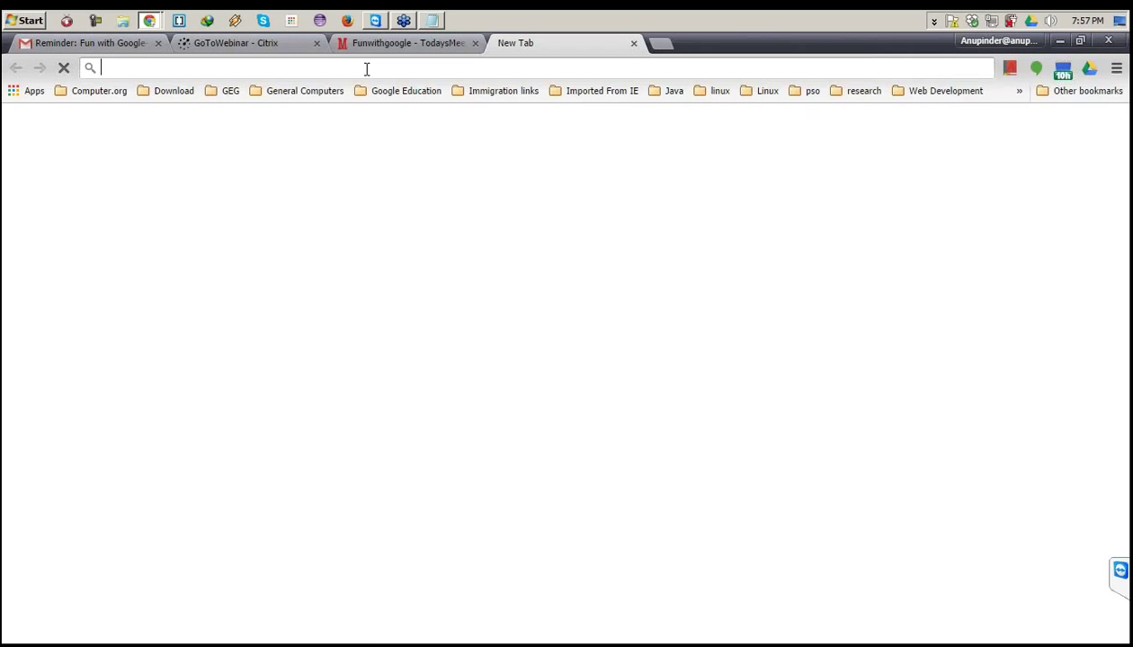
key("ctrl+v")
key("Return")
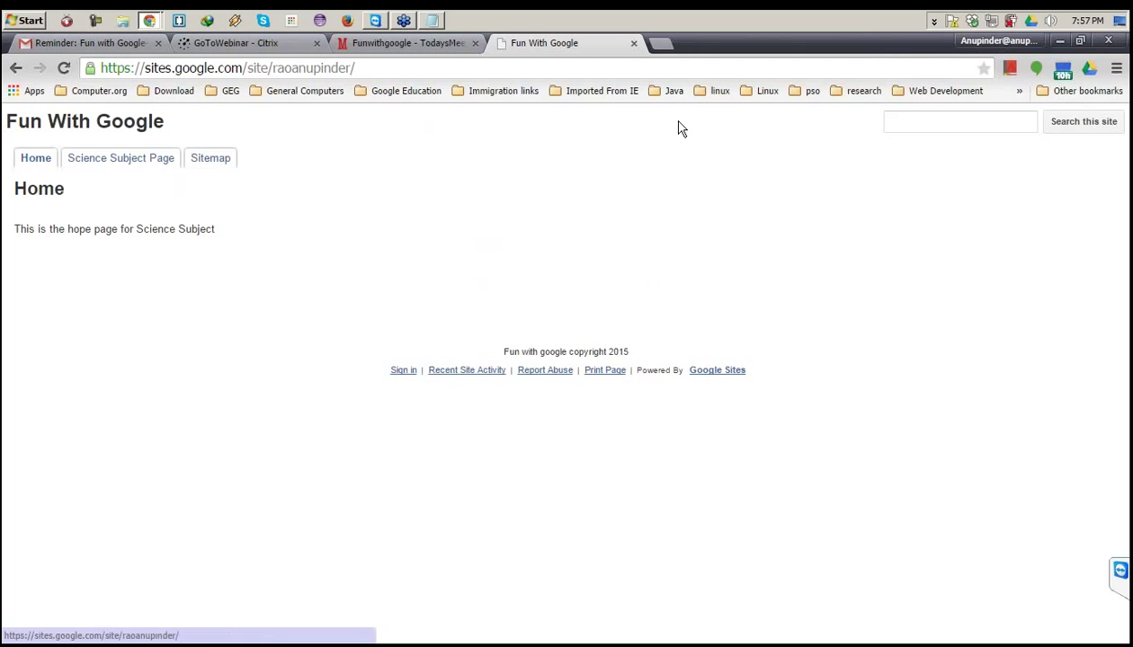
Expand the Sitemap down to the collection posts, then open Science Subject Page.
mouse_move(124, 162)
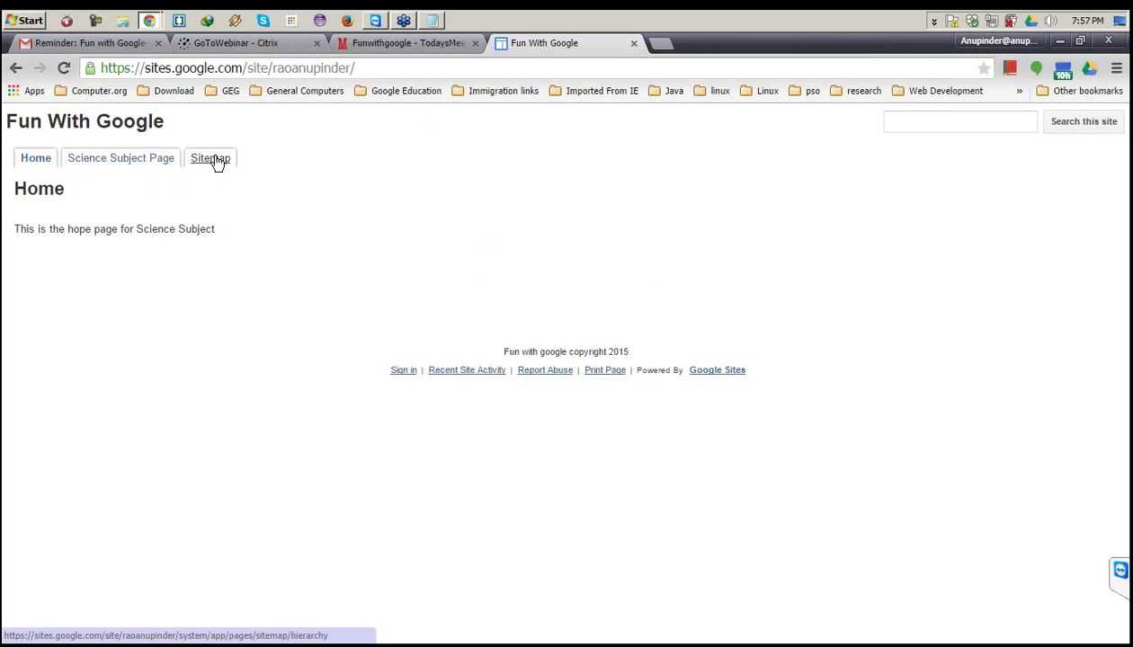
left_click(214, 159)
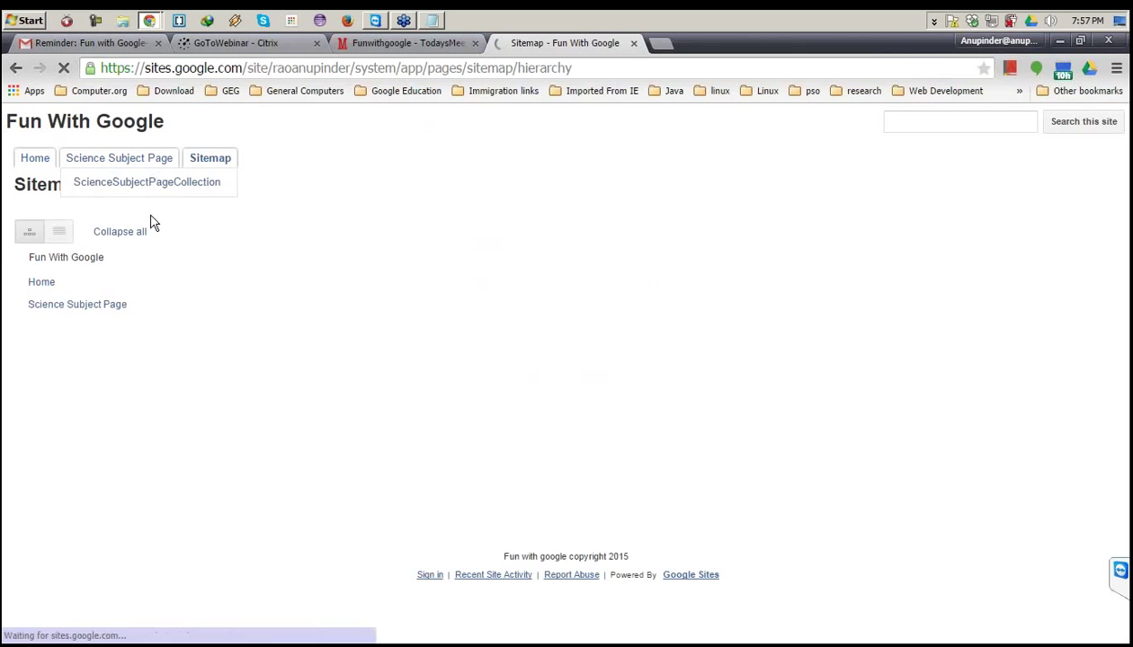
left_click(19, 305)
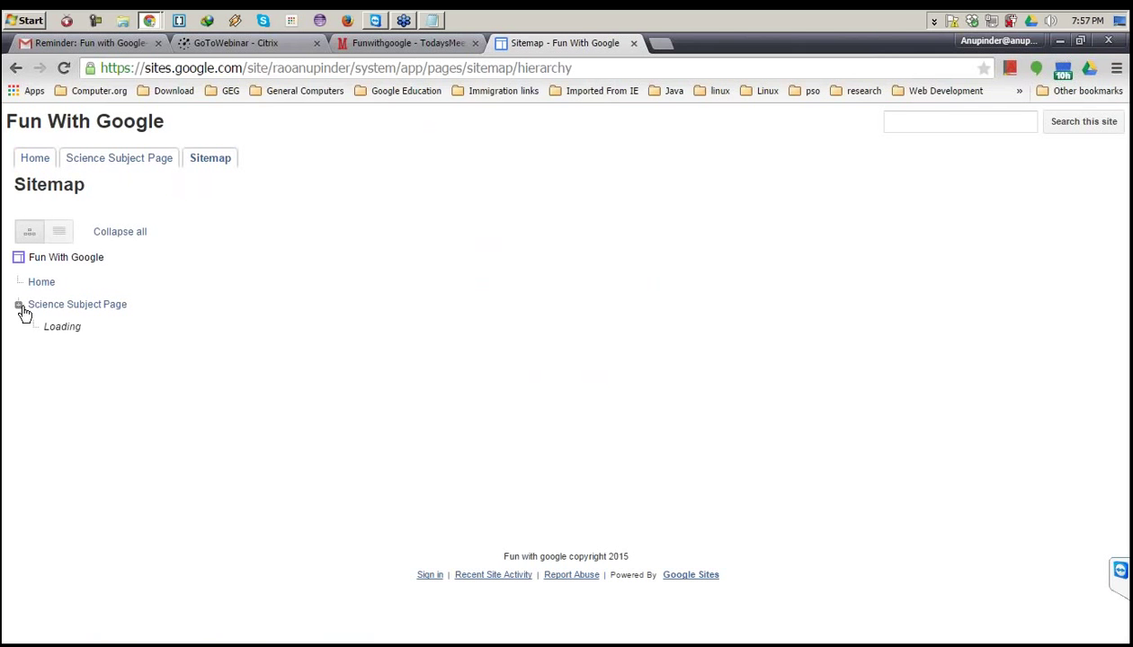
left_click(34, 327)
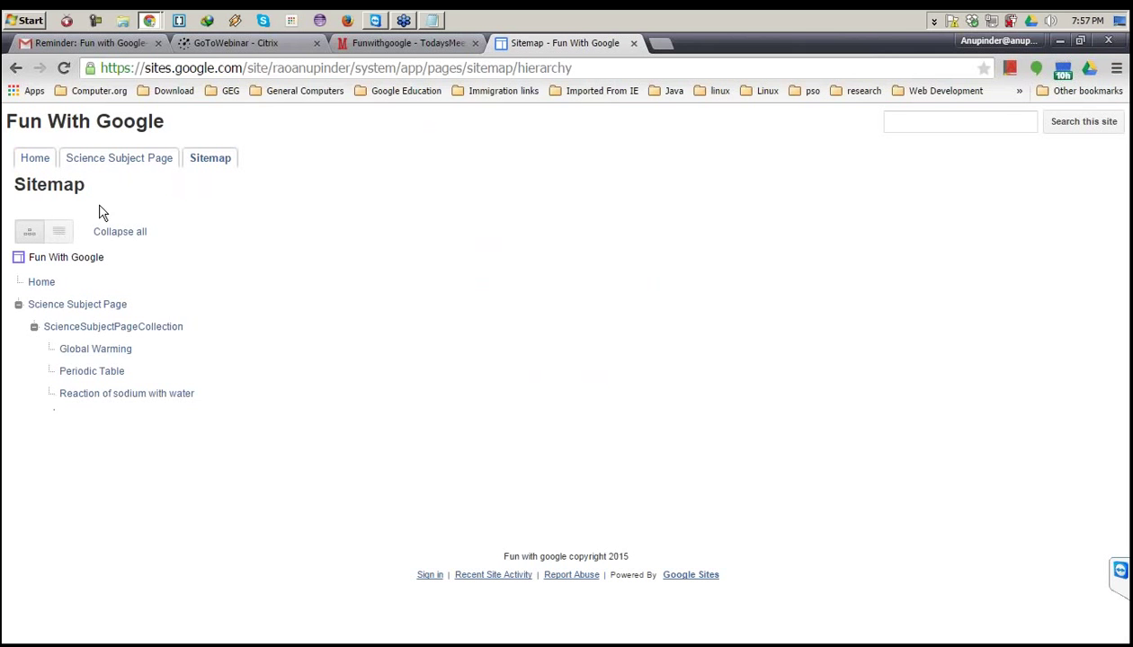
left_click(114, 160)
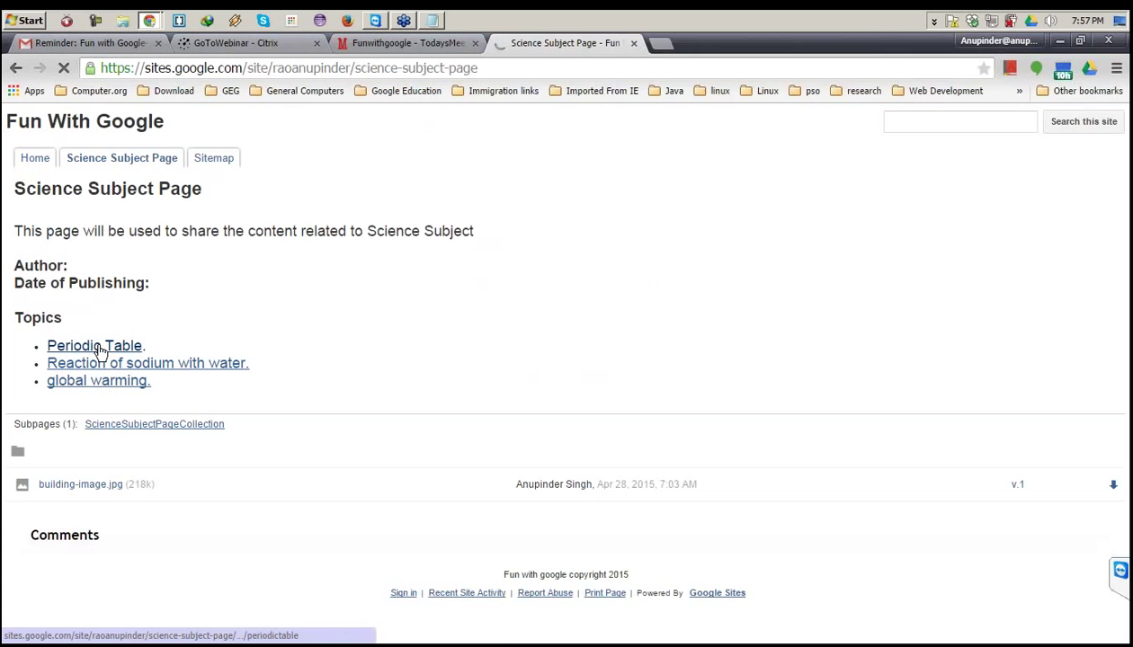
Open and scroll through the Periodic Table post, then go back to the Science Subject Page.
left_click(99, 350)
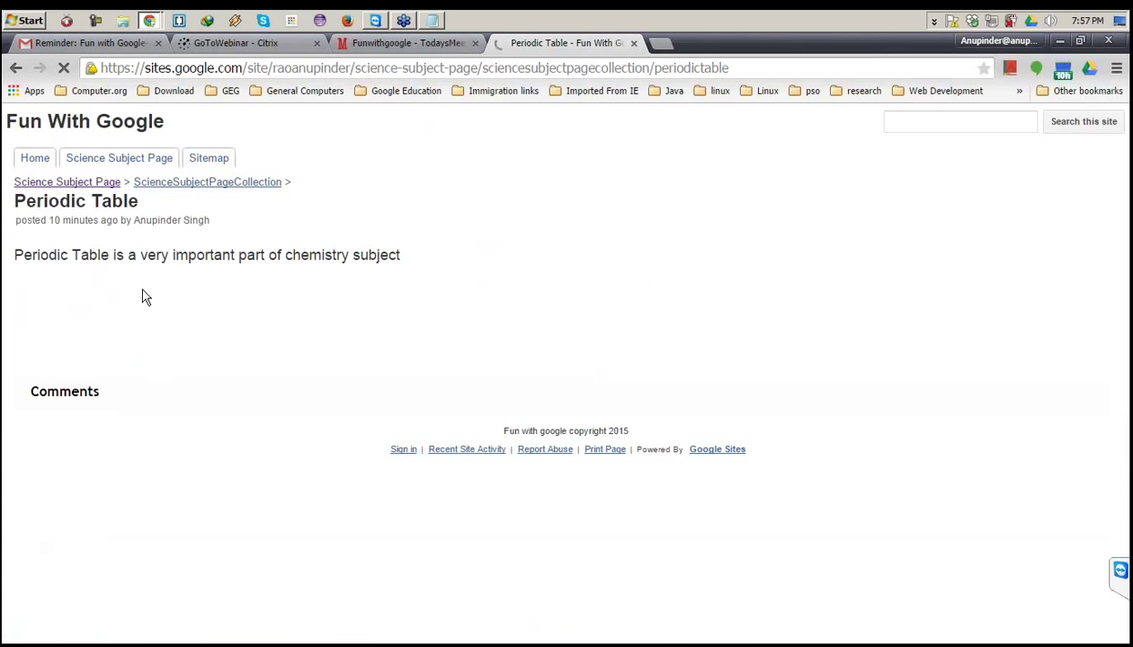
scroll(162, 338, "down", 1)
scroll(162, 337, "down", 2)
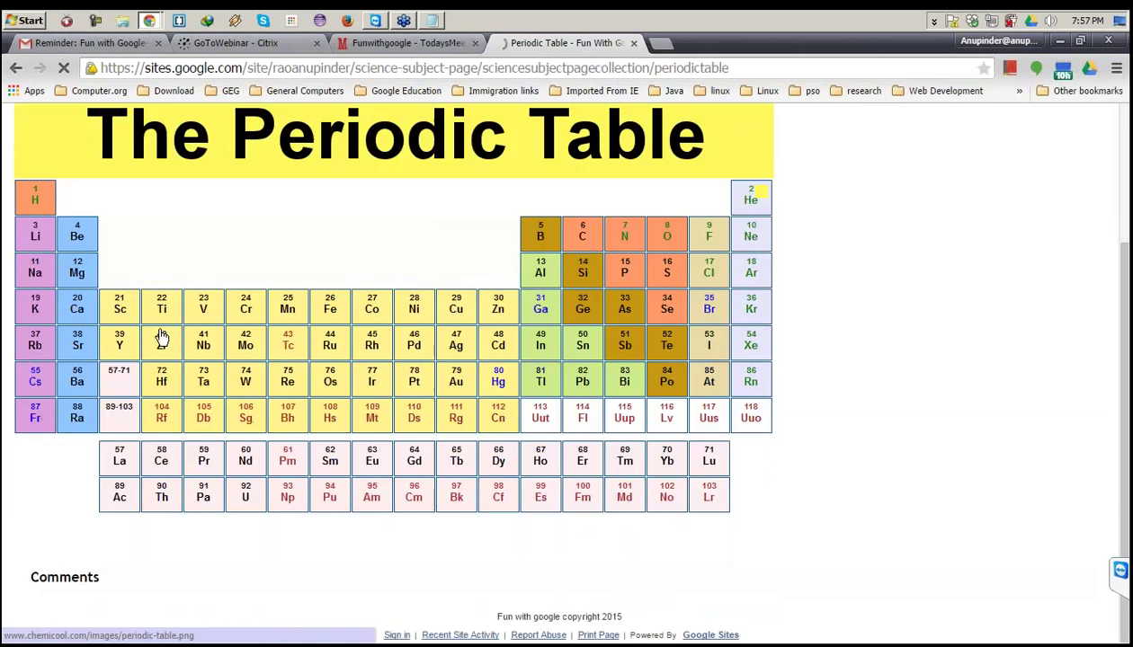
scroll(160, 337, "up", 3)
left_click(16, 68)
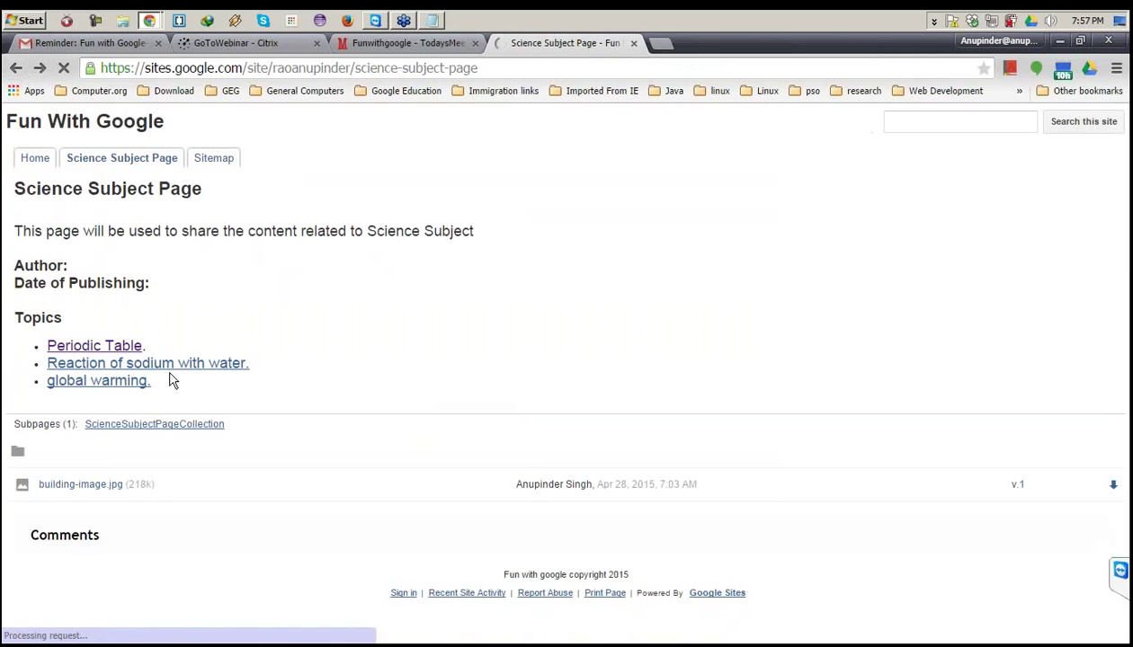
Open the other topic posts in new tabs and view the Reaction of sodium with water post.
middle_click(144, 381)
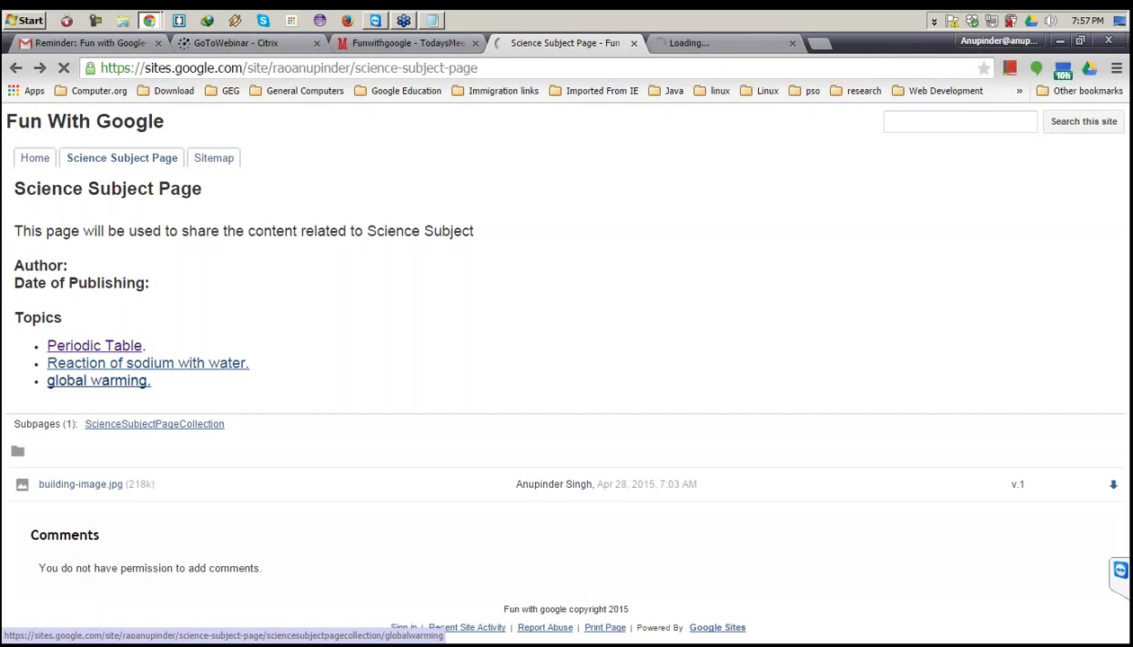
middle_click(101, 381)
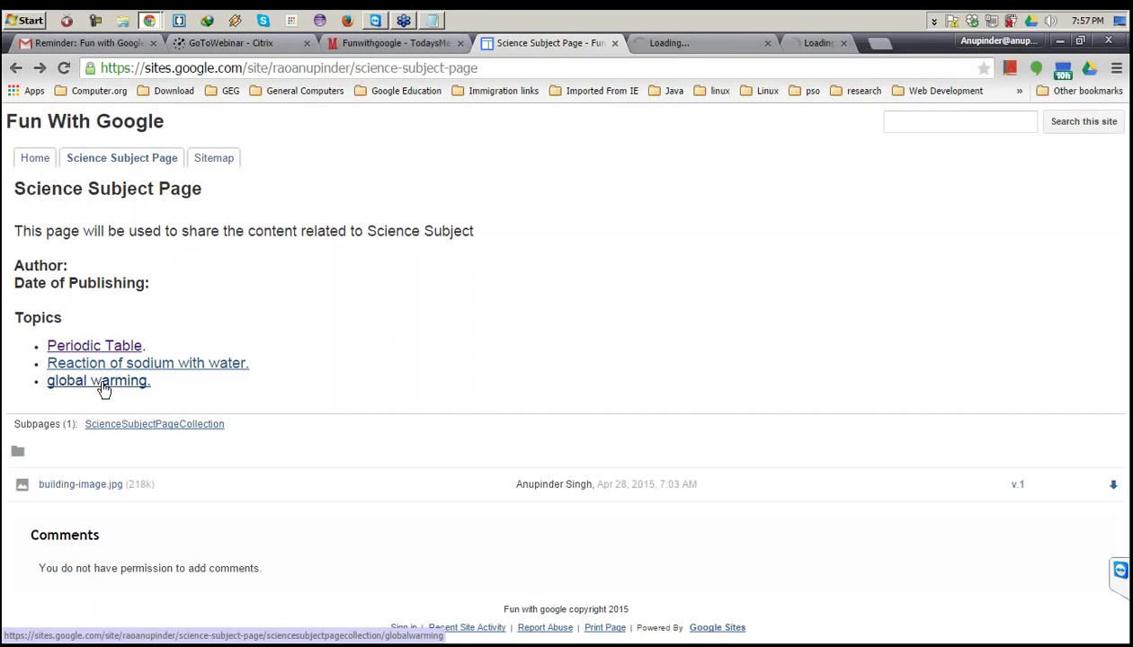
left_click(688, 48)
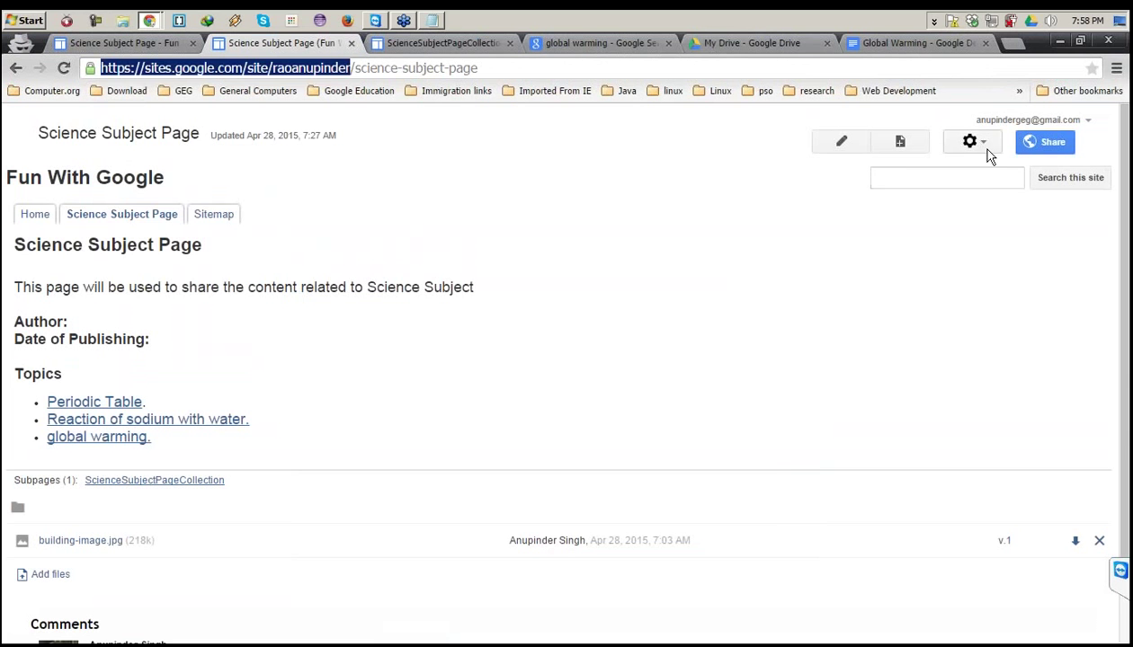
Open the Manage Site settings from the site actions menu.
left_click(987, 149)
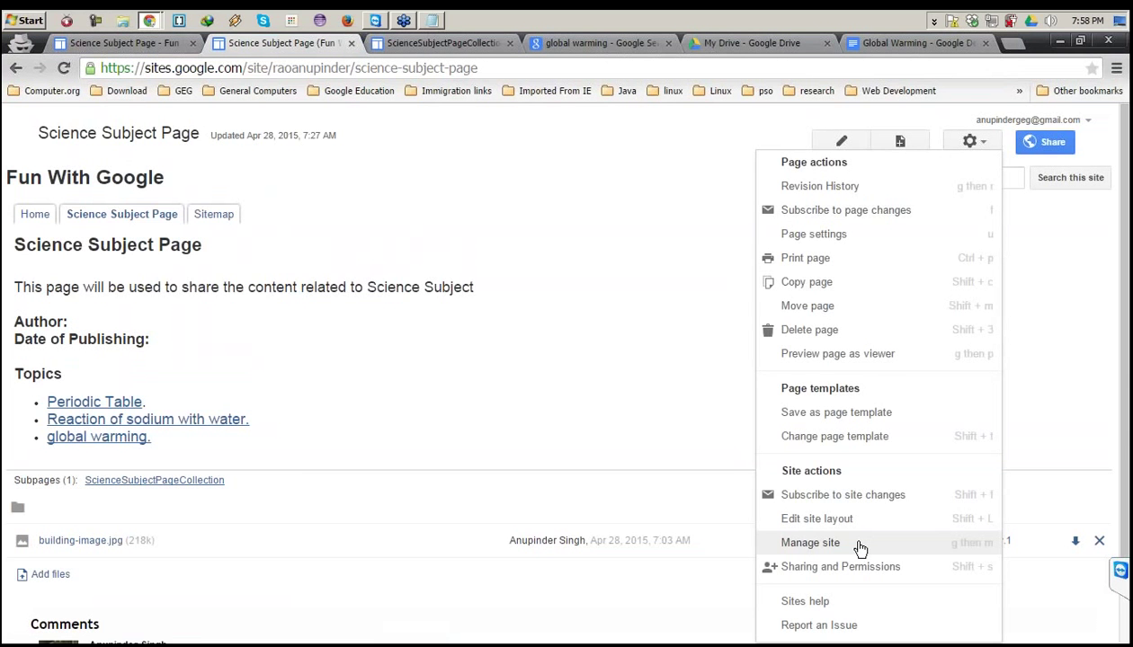
left_click(858, 545)
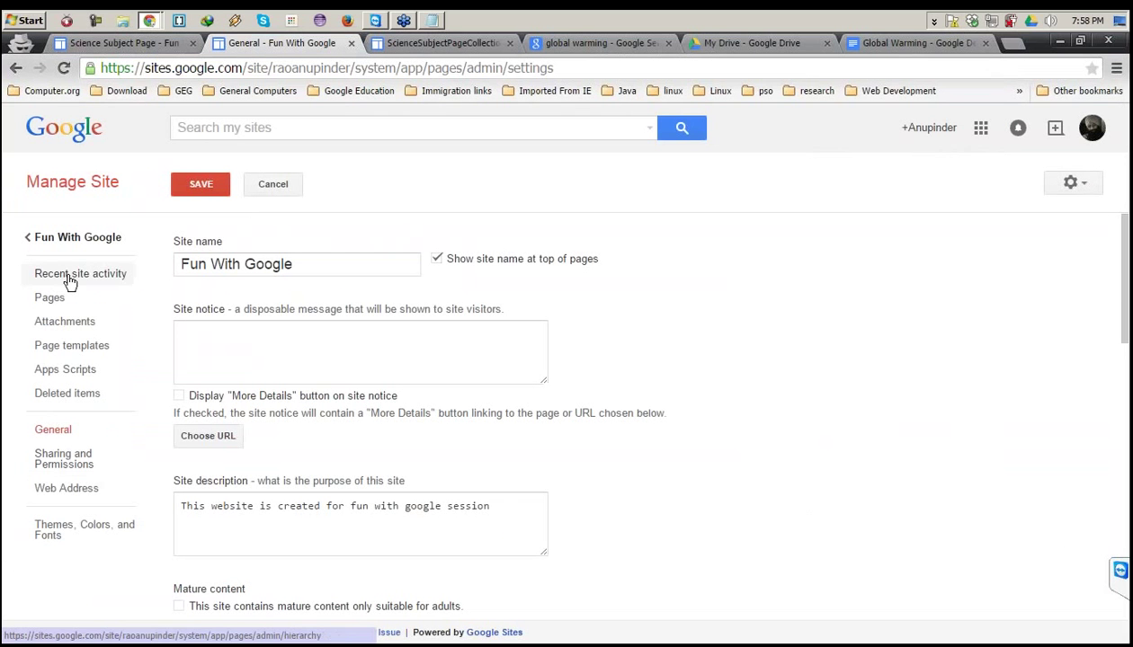
left_click(270, 358)
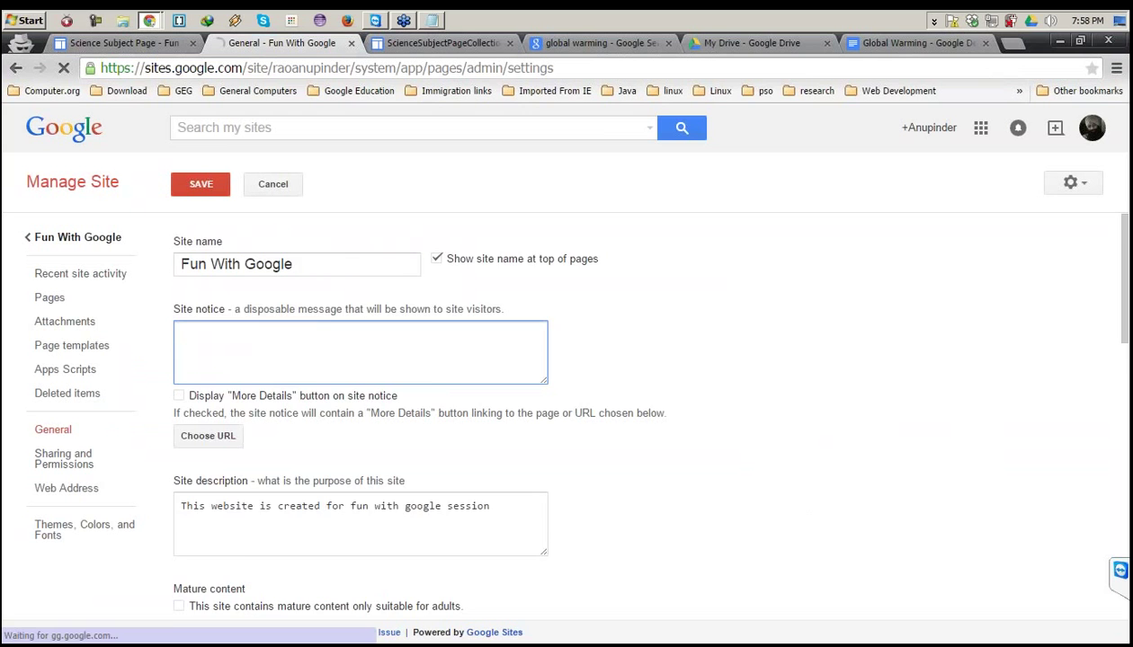
Append '. This is a test site for demo' to the site description.
scroll(360, 378, "down", 1)
left_click(481, 397)
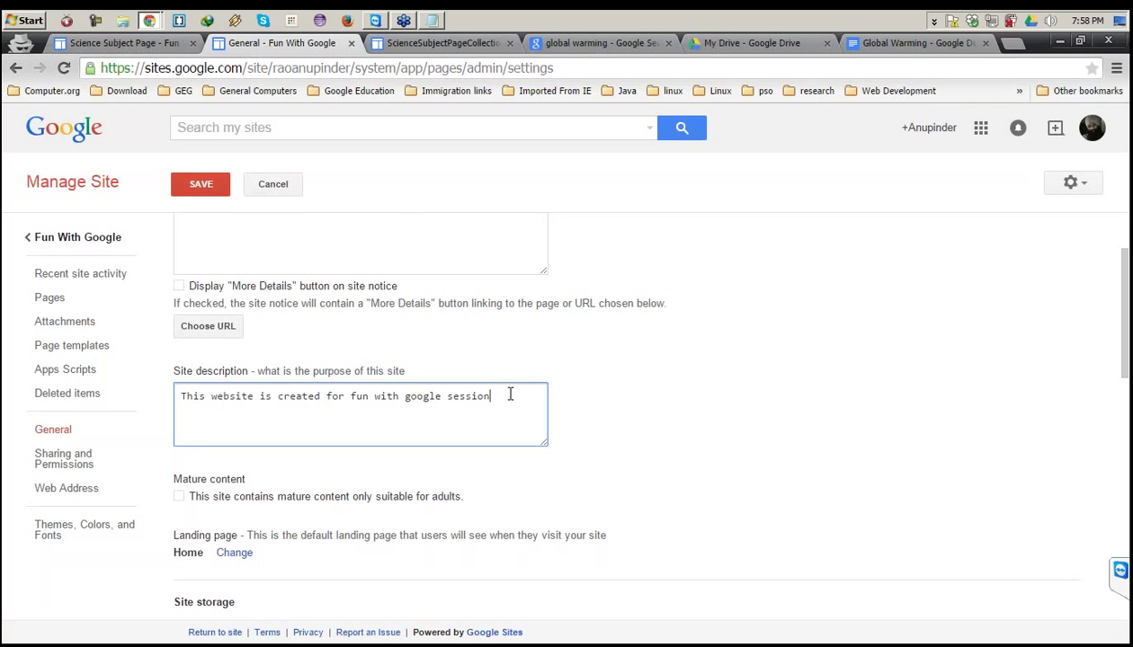
left_click_drag(509, 394, 178, 393)
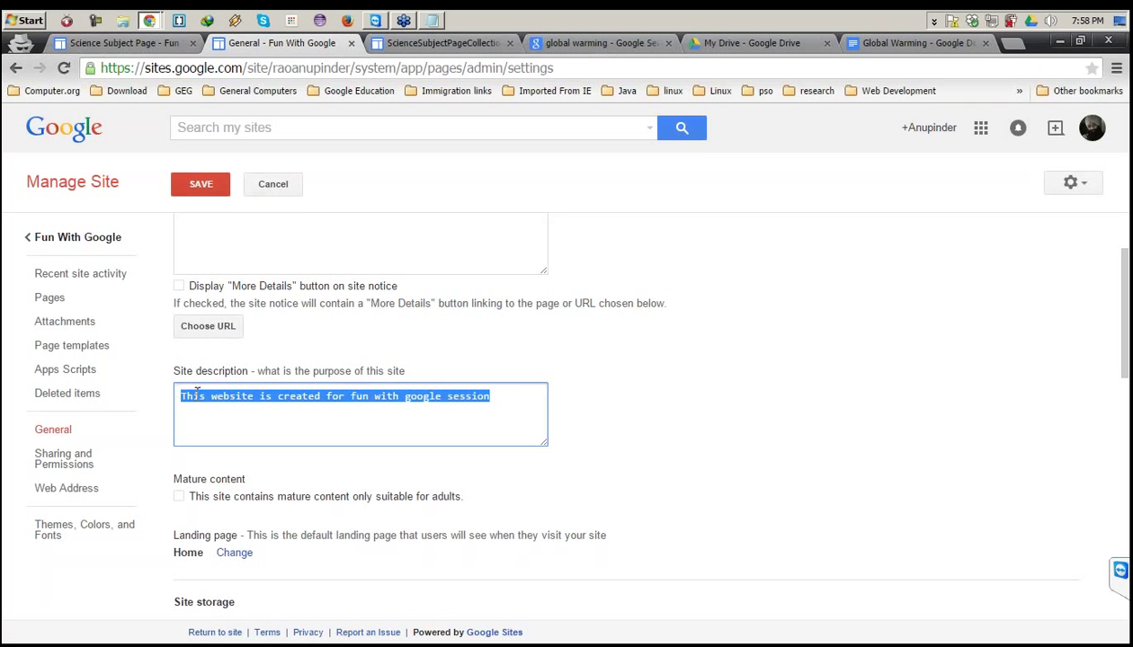
left_click(429, 416)
left_click(492, 398)
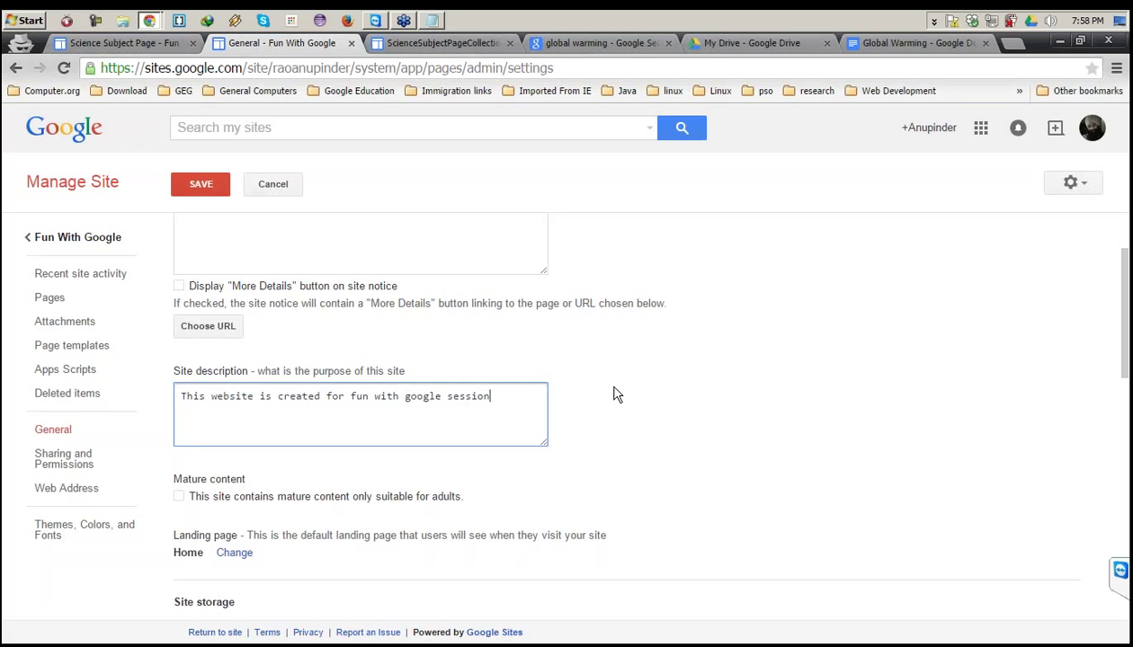
type(". This is a test site for demo")
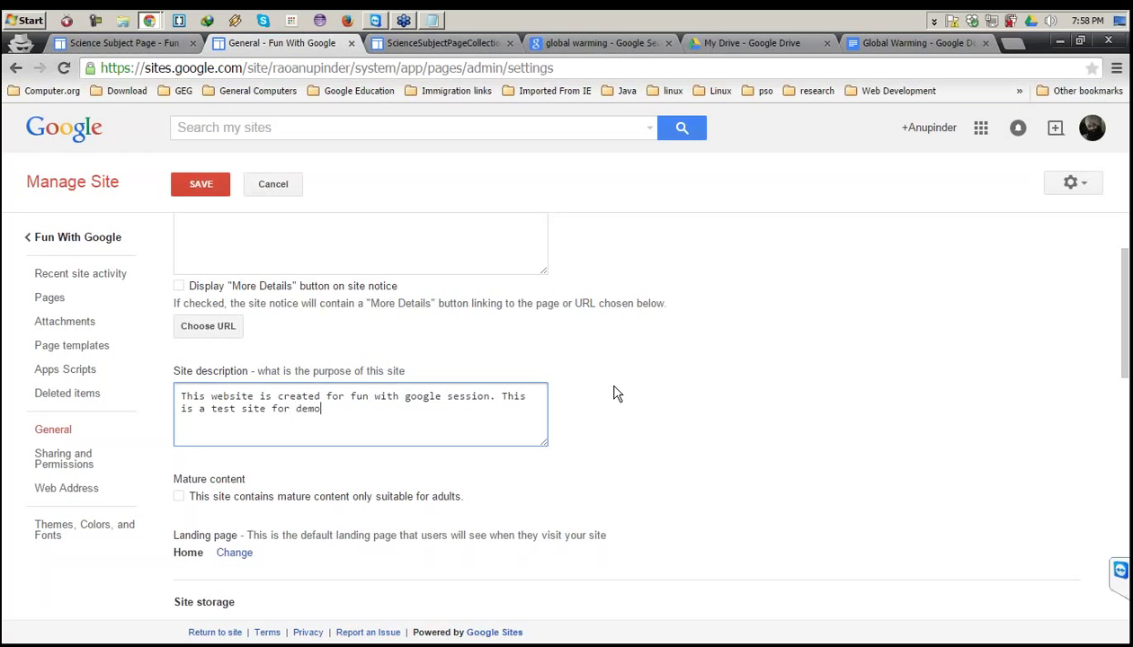
scroll(658, 385, "down", 1)
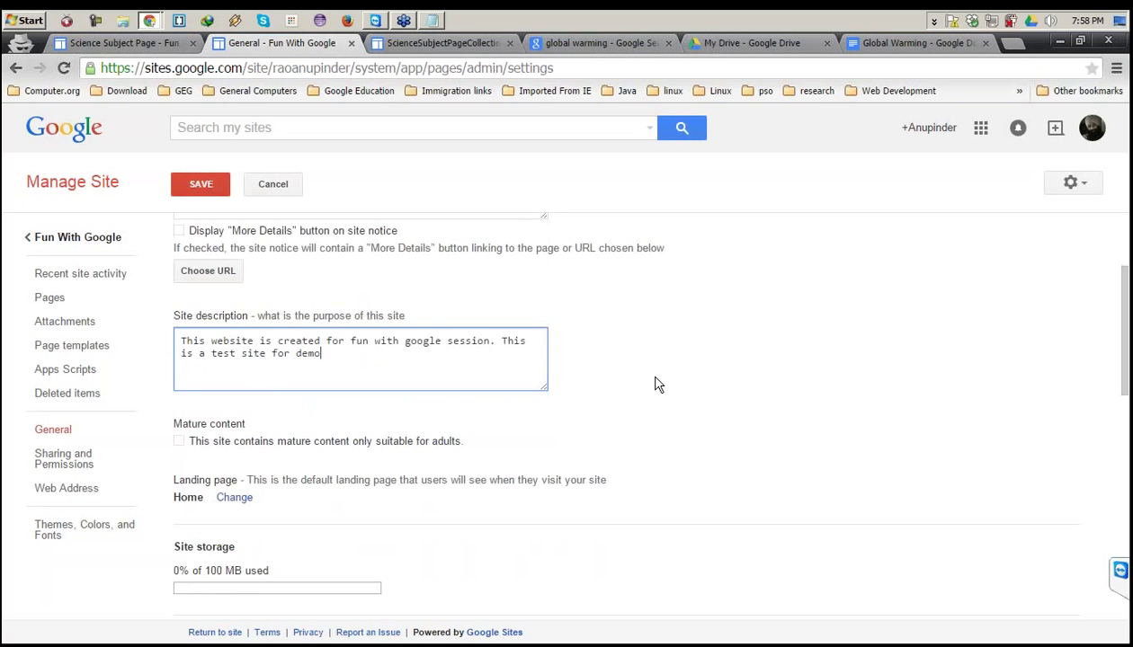
scroll(655, 385, "down", 1)
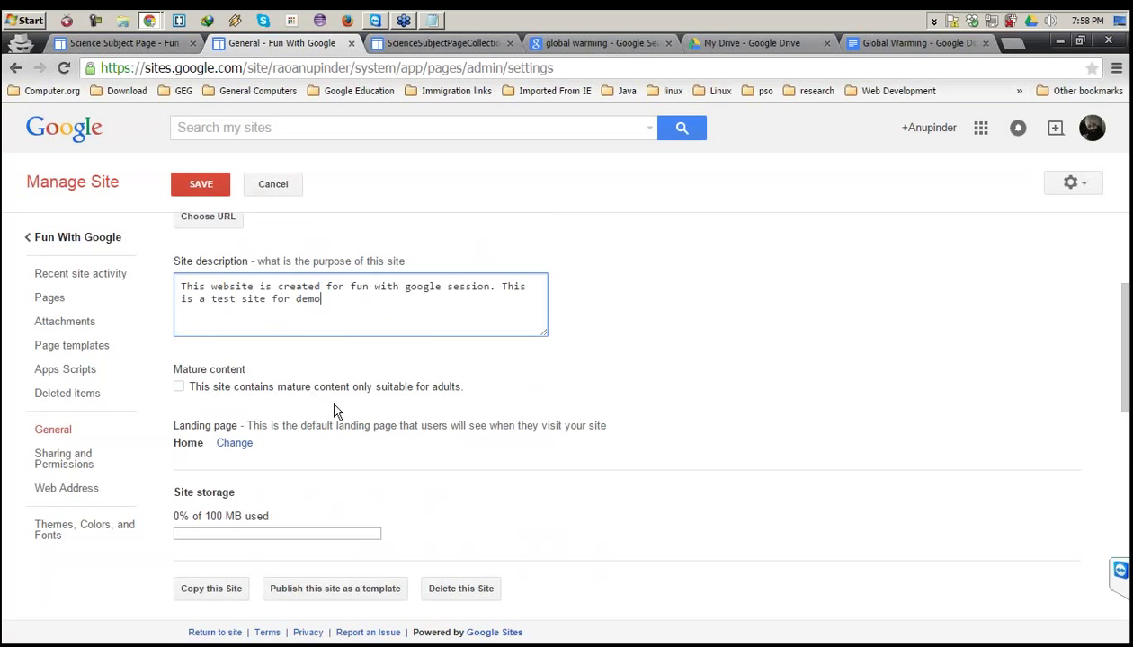
scroll(329, 393, "down", 3)
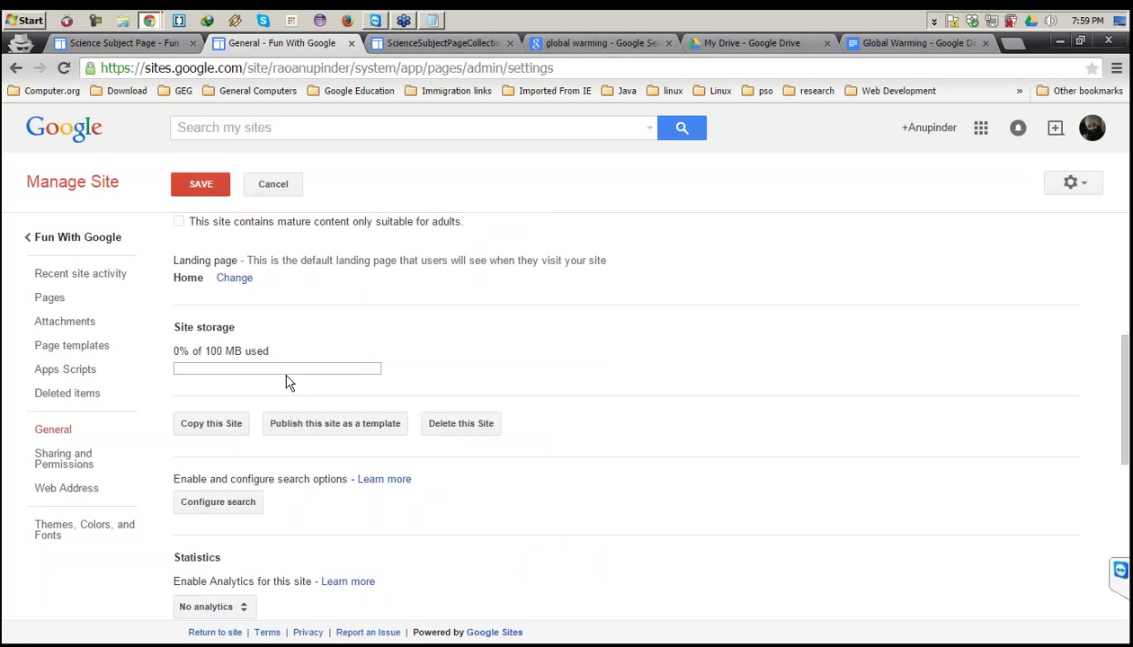
scroll(288, 383, "down", 1)
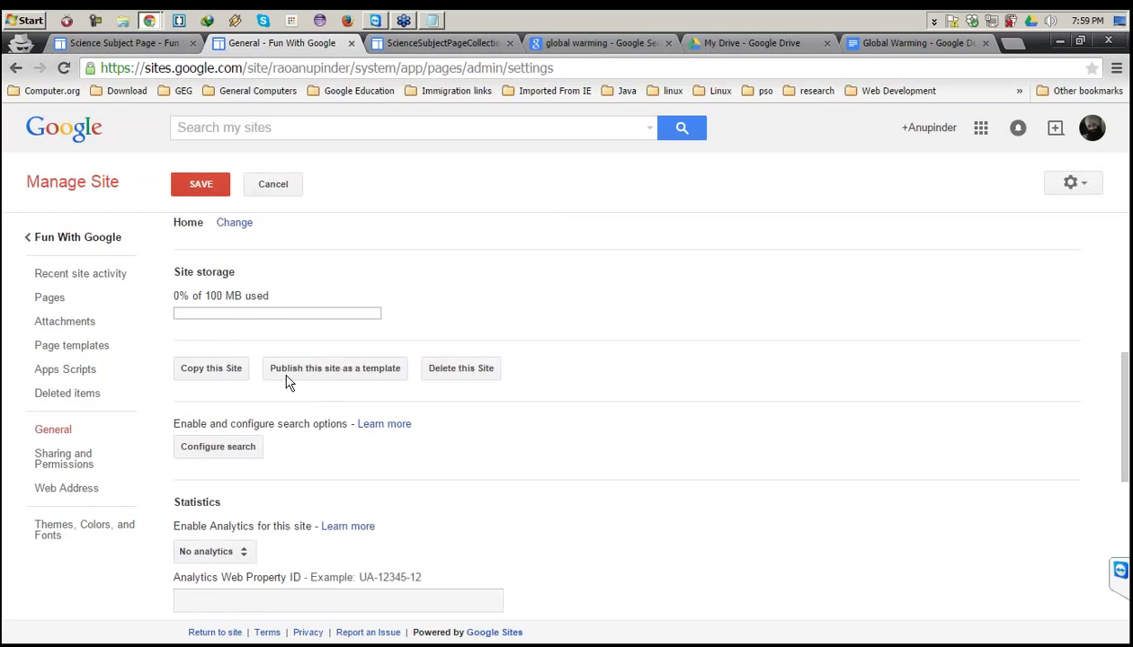
scroll(287, 383, "down", 1)
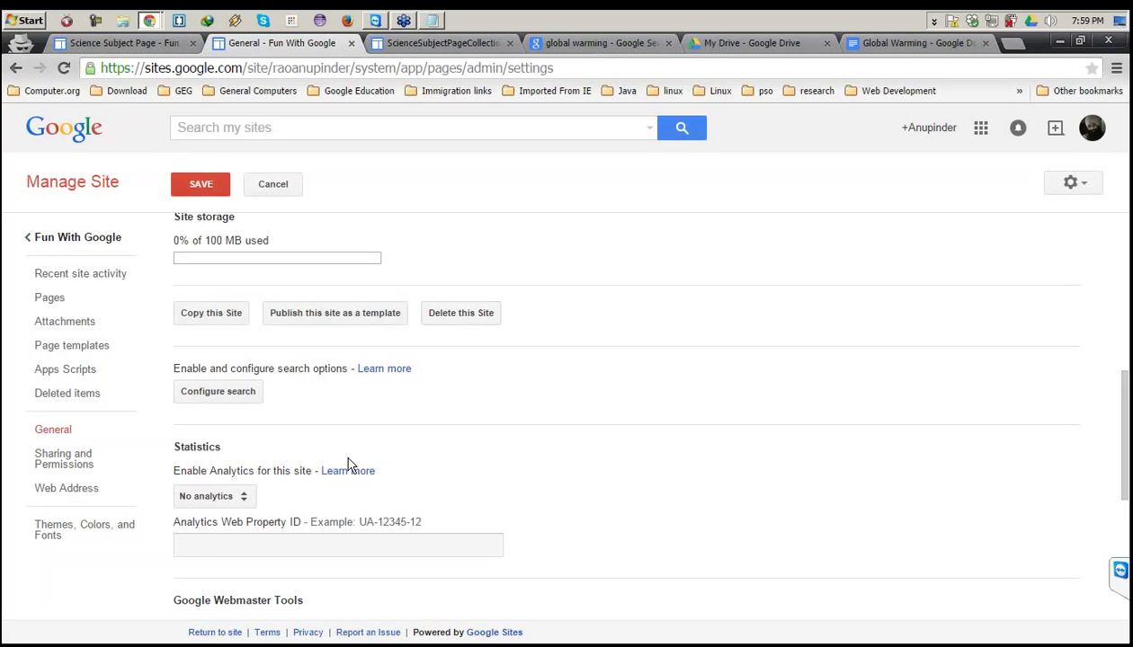
scroll(363, 447, "down", 1)
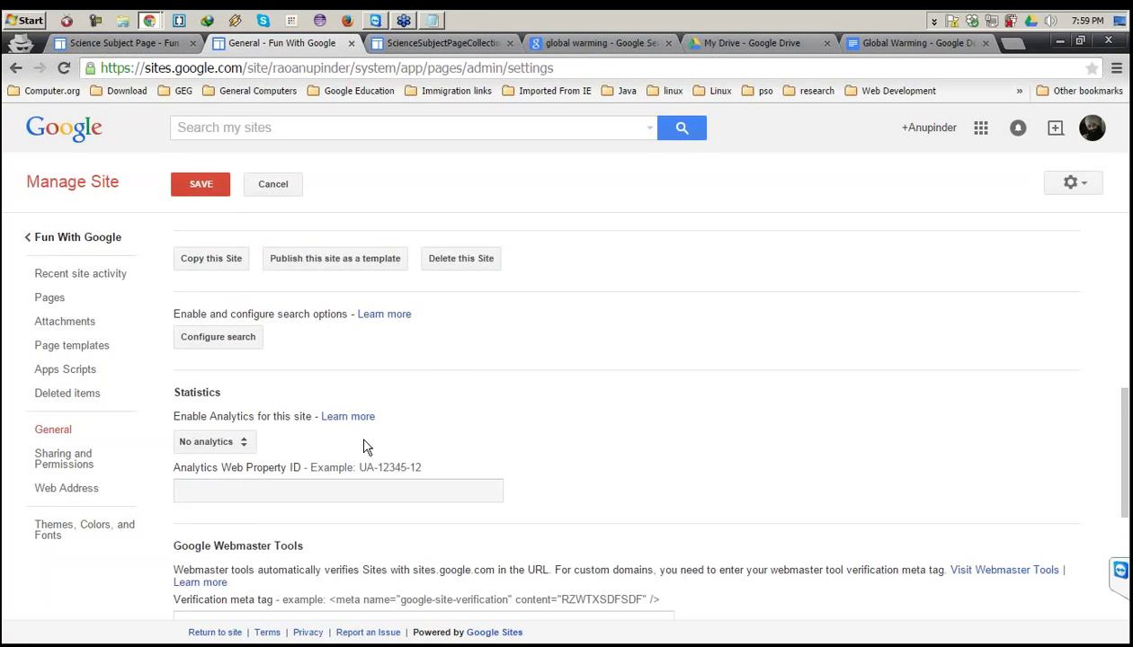
scroll(364, 447, "down", 1)
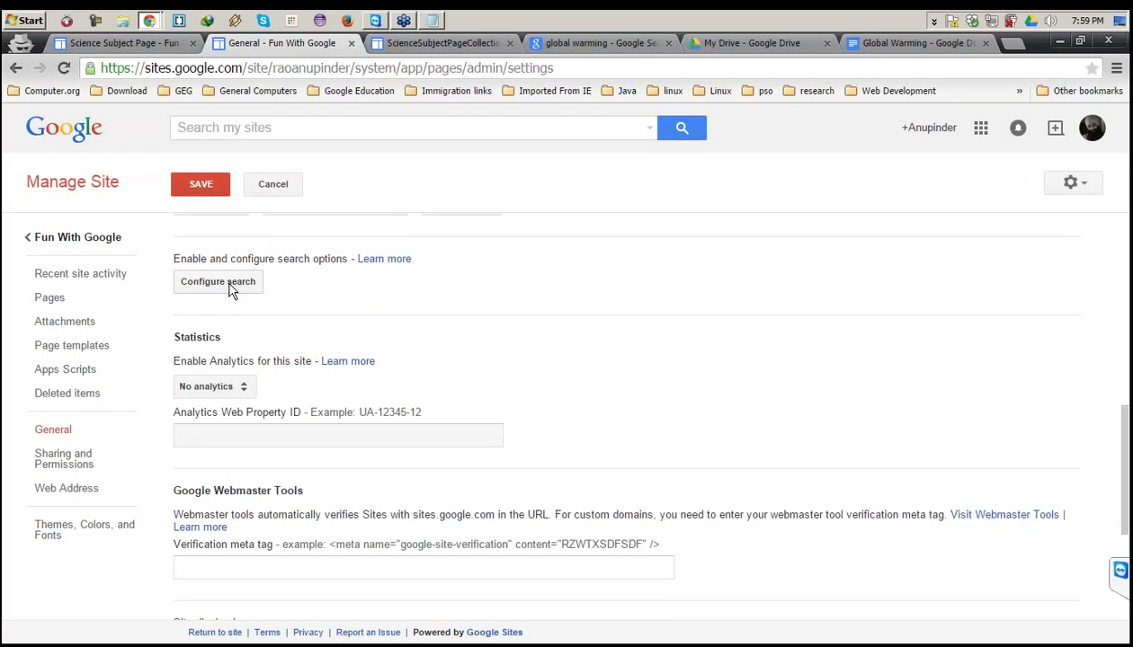
Switch to the published site's window and search it for 'global warming'.
left_click(149, 26)
left_click(167, 55)
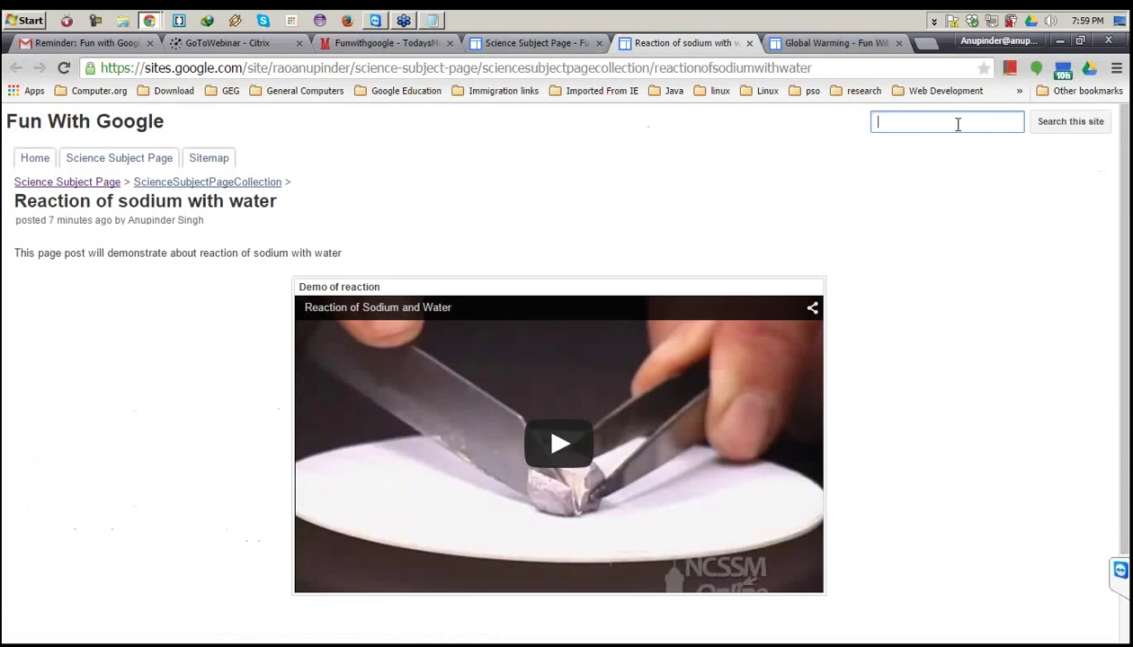
left_click(909, 116)
type("global warming")
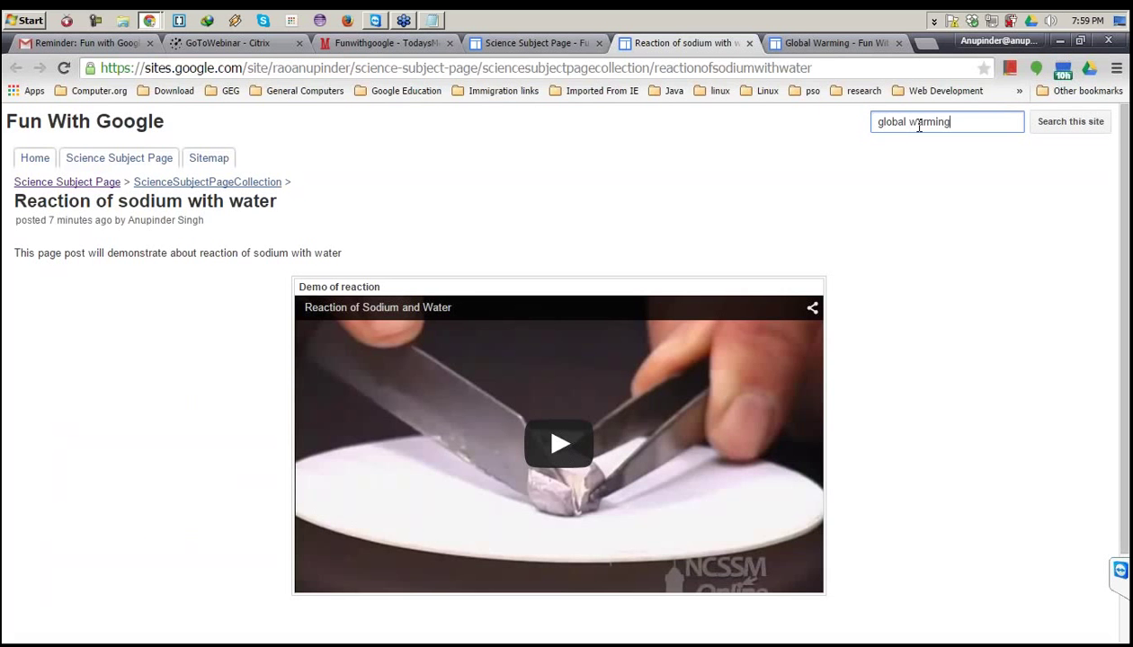
key("Return")
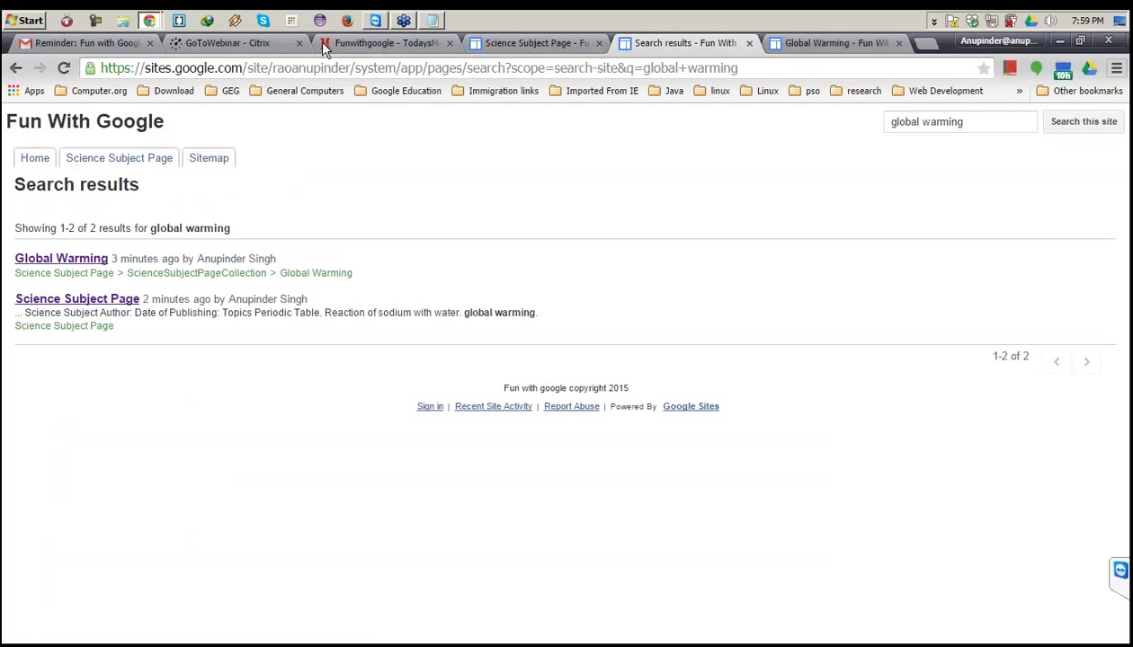
left_click(239, 25)
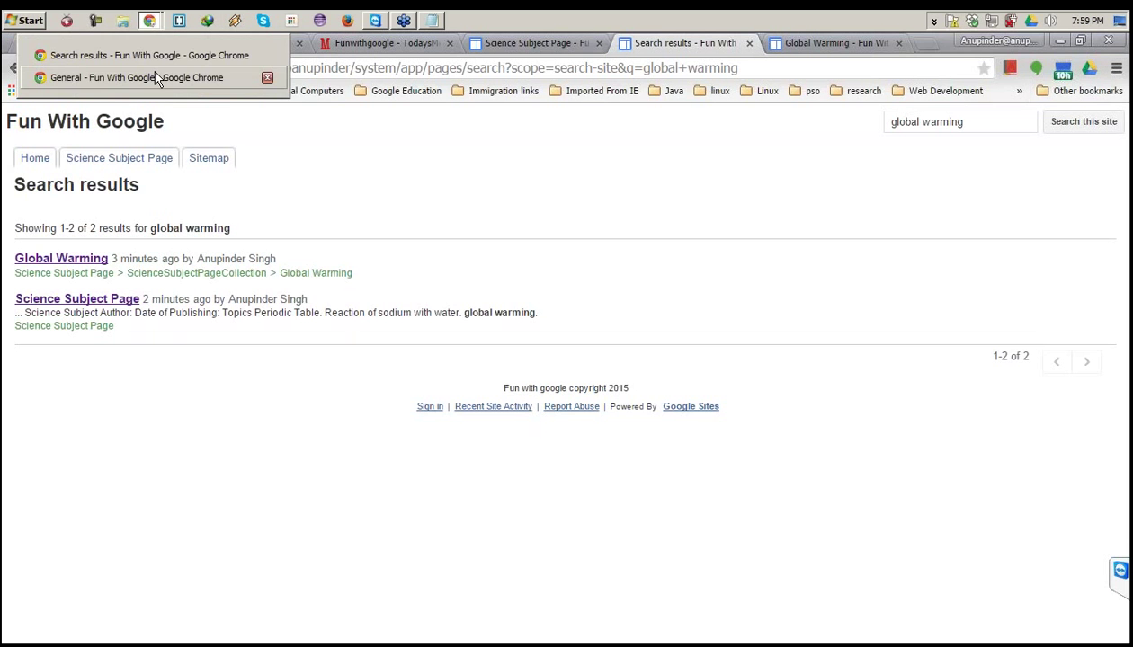
Keep No analytics, enable automatic adjustment to mobile phones, and leave embedding off.
left_click(156, 80)
scroll(286, 354, "down", 1)
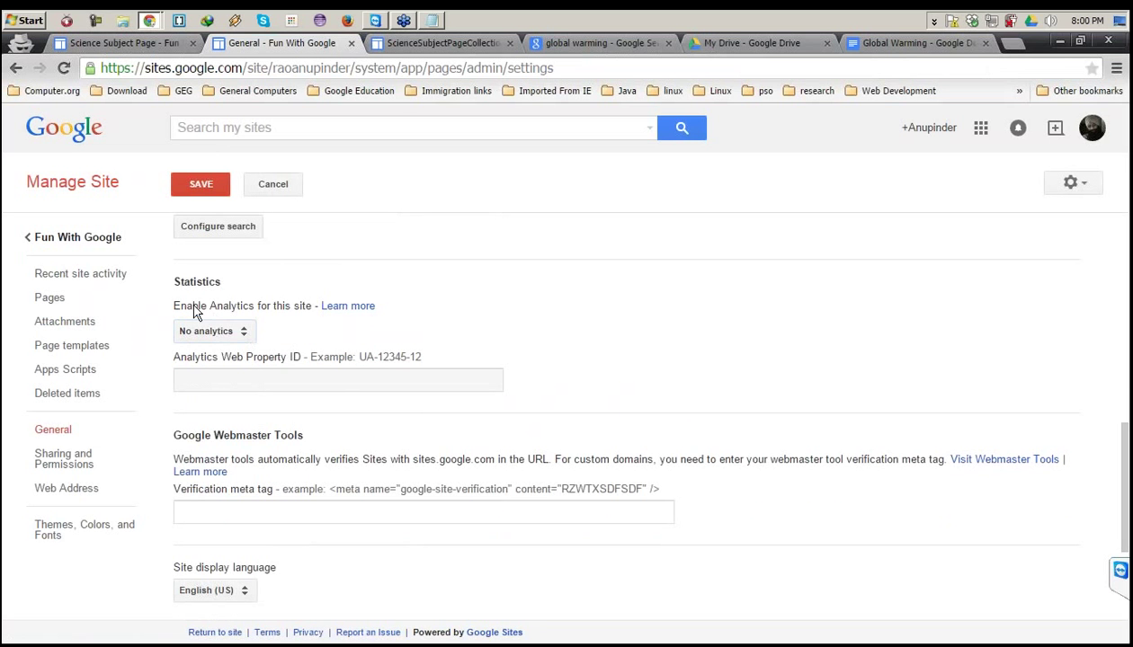
left_click(228, 333)
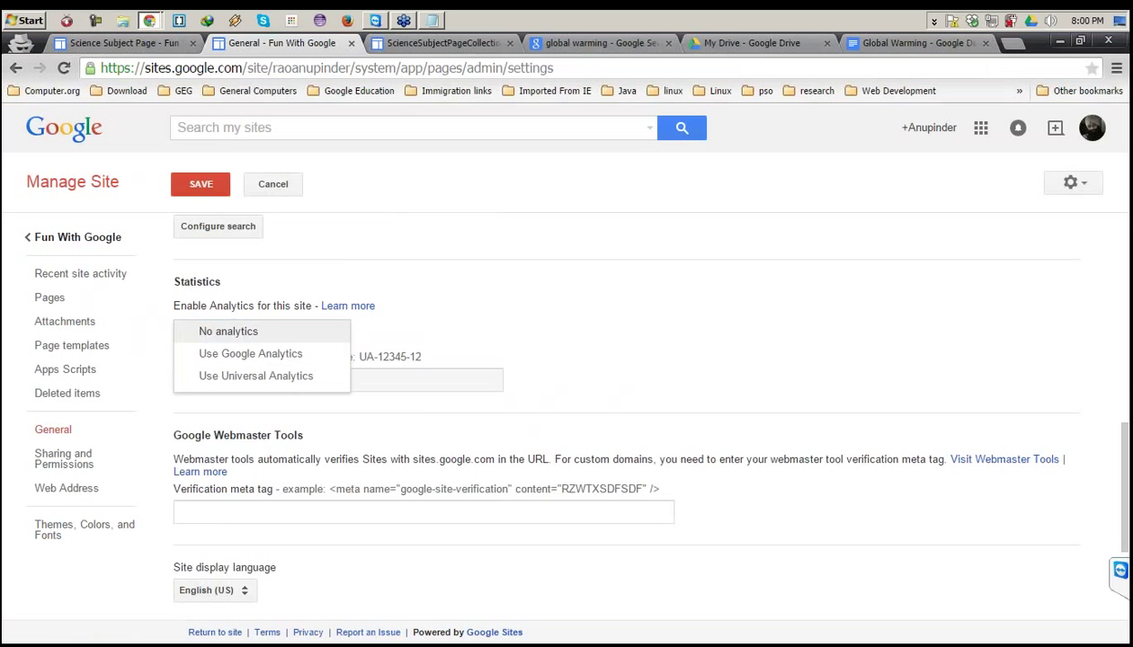
left_click(234, 309)
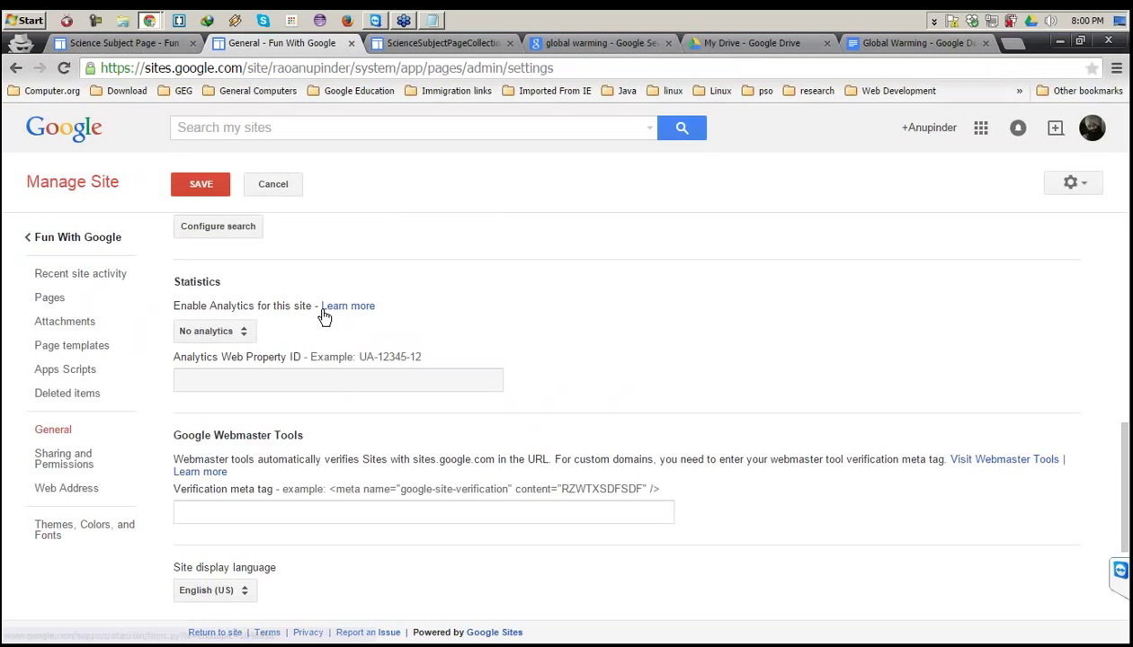
scroll(311, 271, "down", 3)
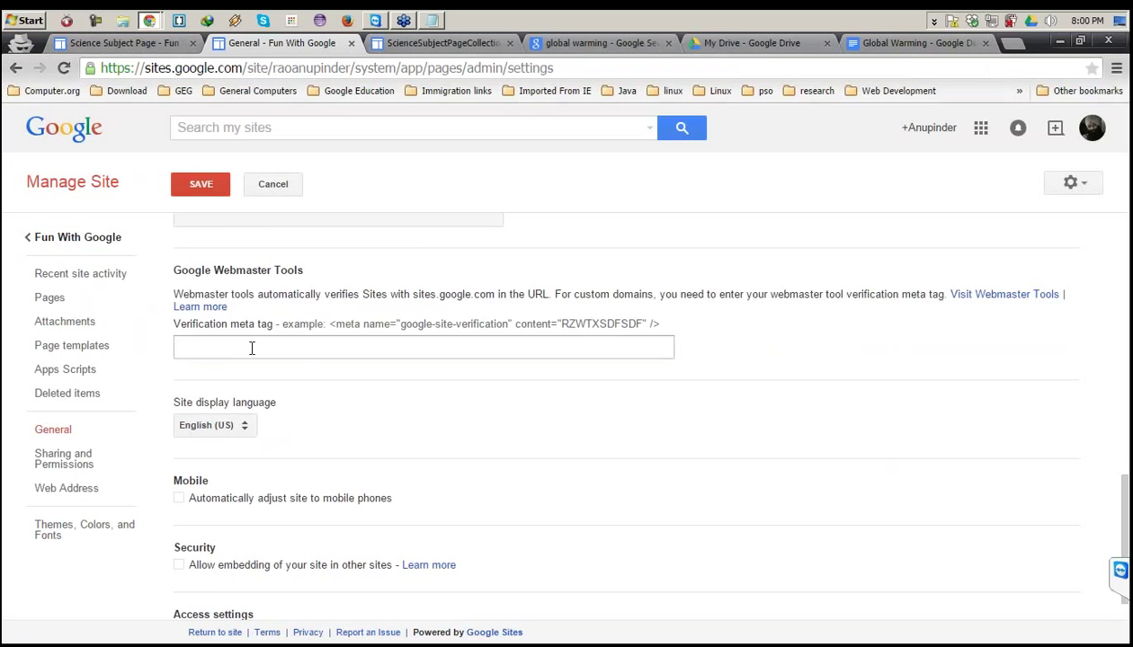
scroll(252, 348, "down", 1)
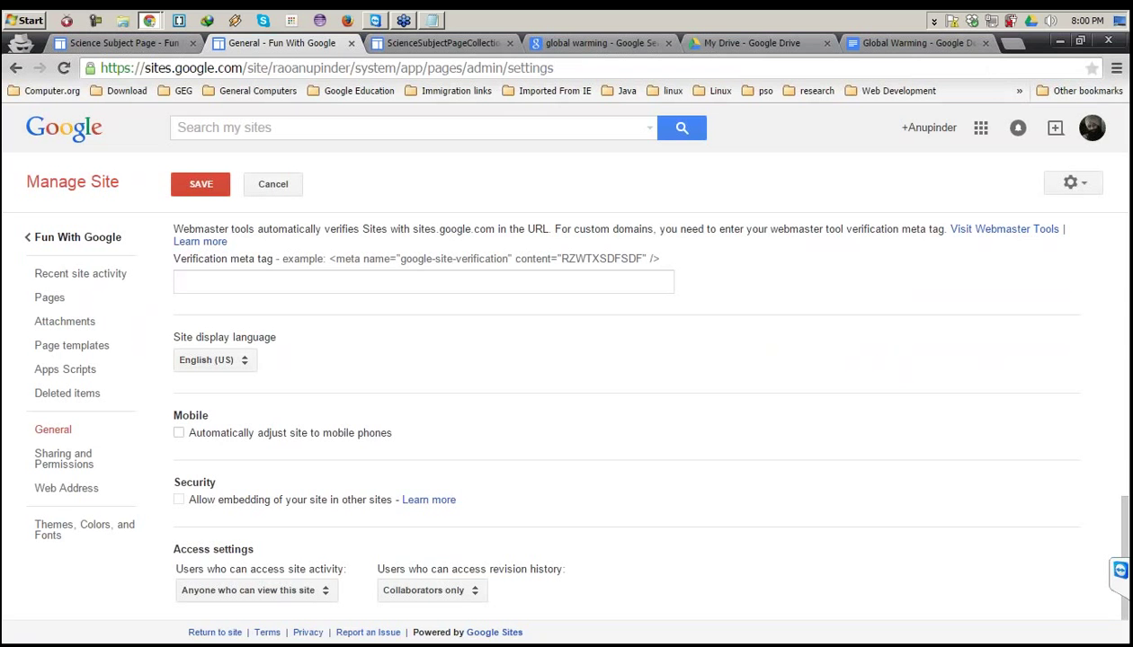
left_click(179, 433)
left_click(179, 503)
left_click(179, 501)
Let anyone who can view the site see site activity, then save the general settings.
left_click(229, 594)
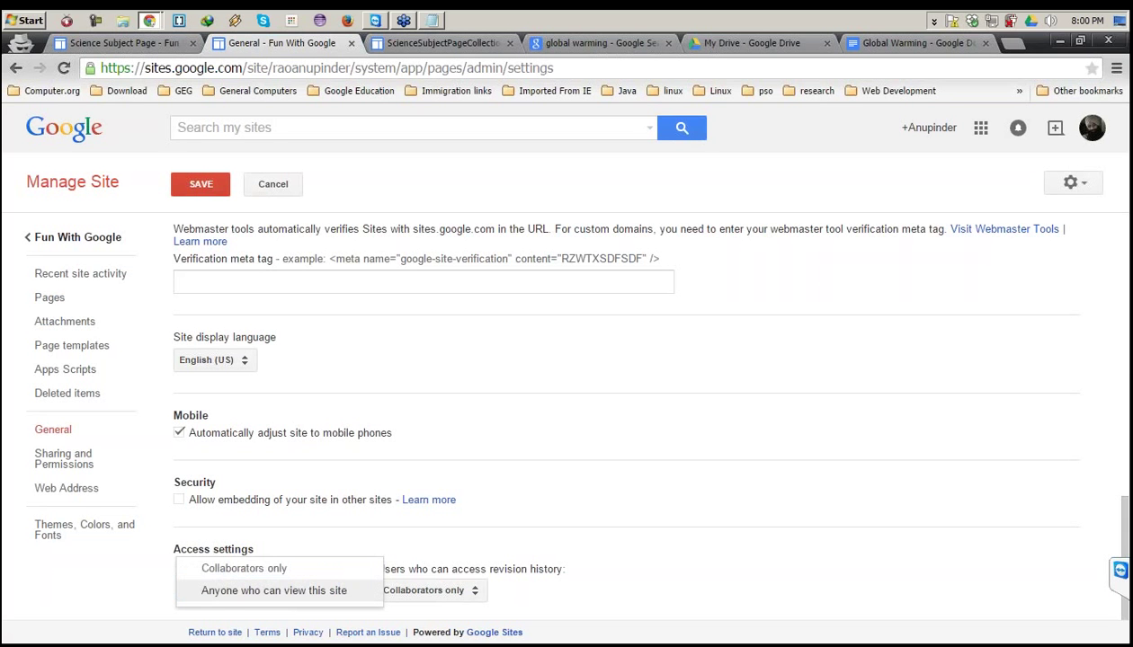
left_click(256, 572)
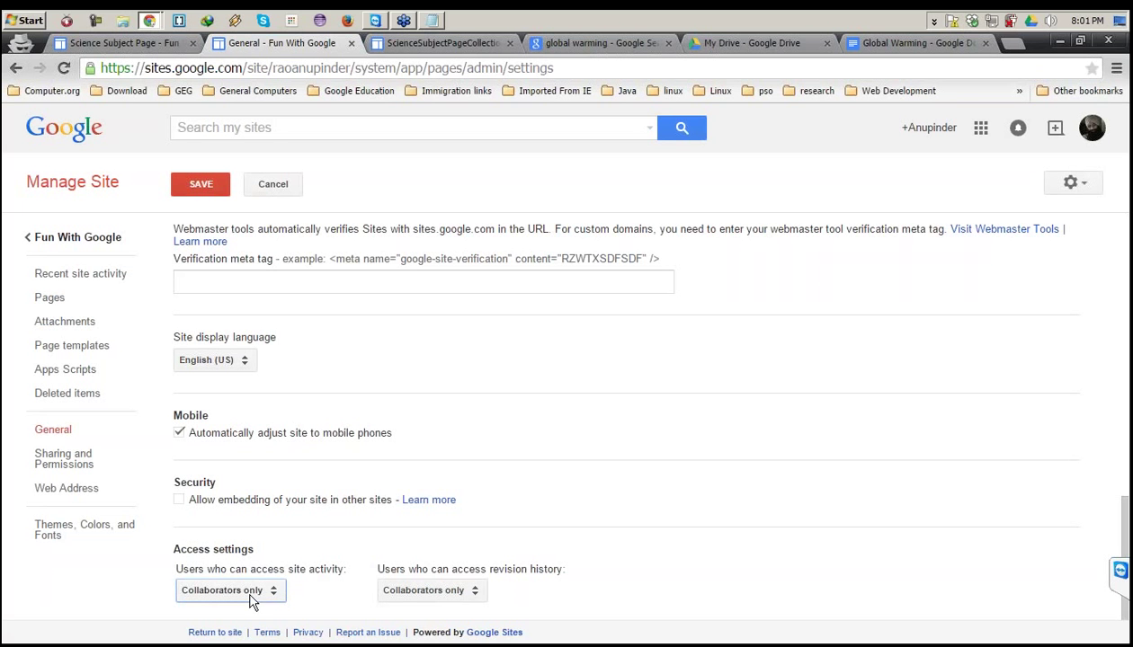
left_click(251, 600)
left_click(253, 612)
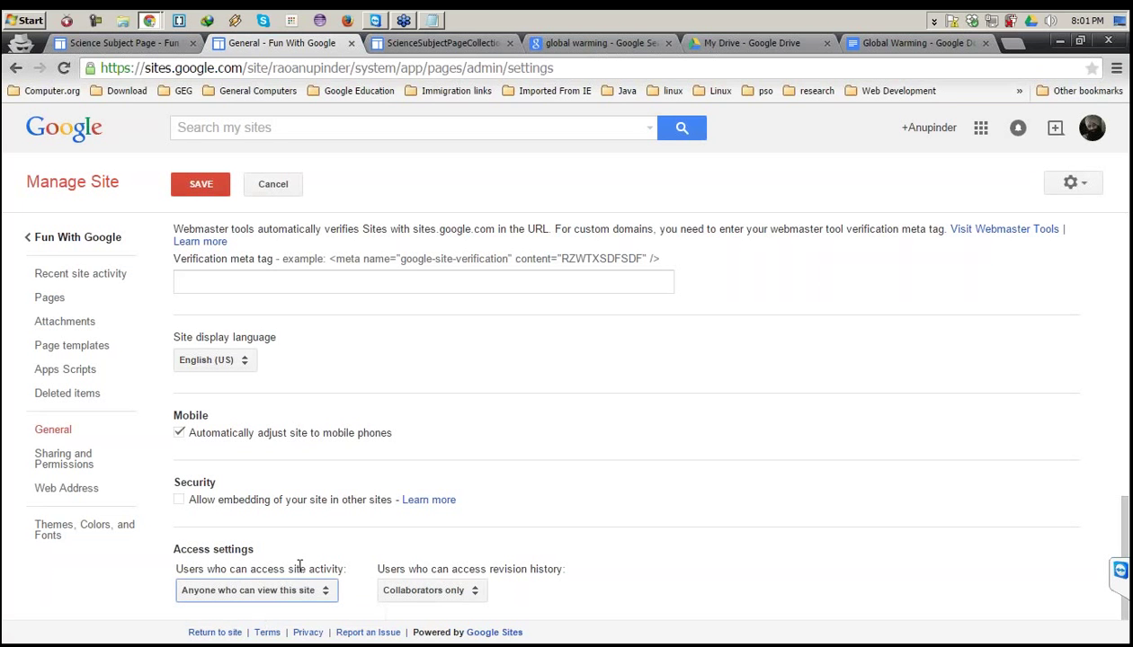
left_click(196, 191)
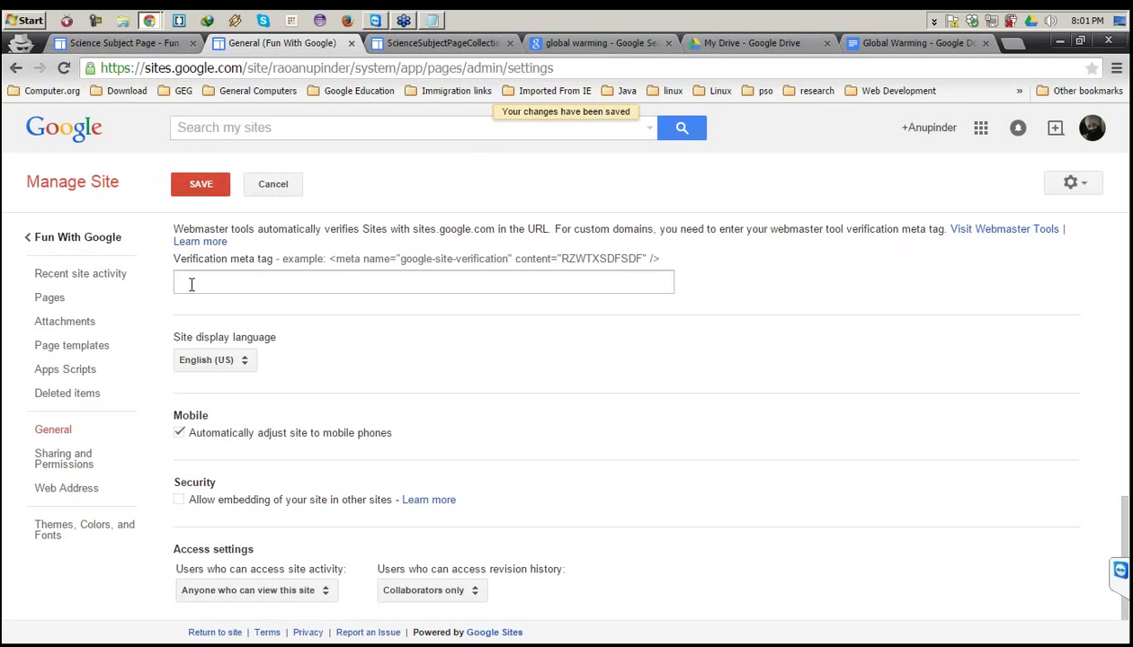
left_click(61, 281)
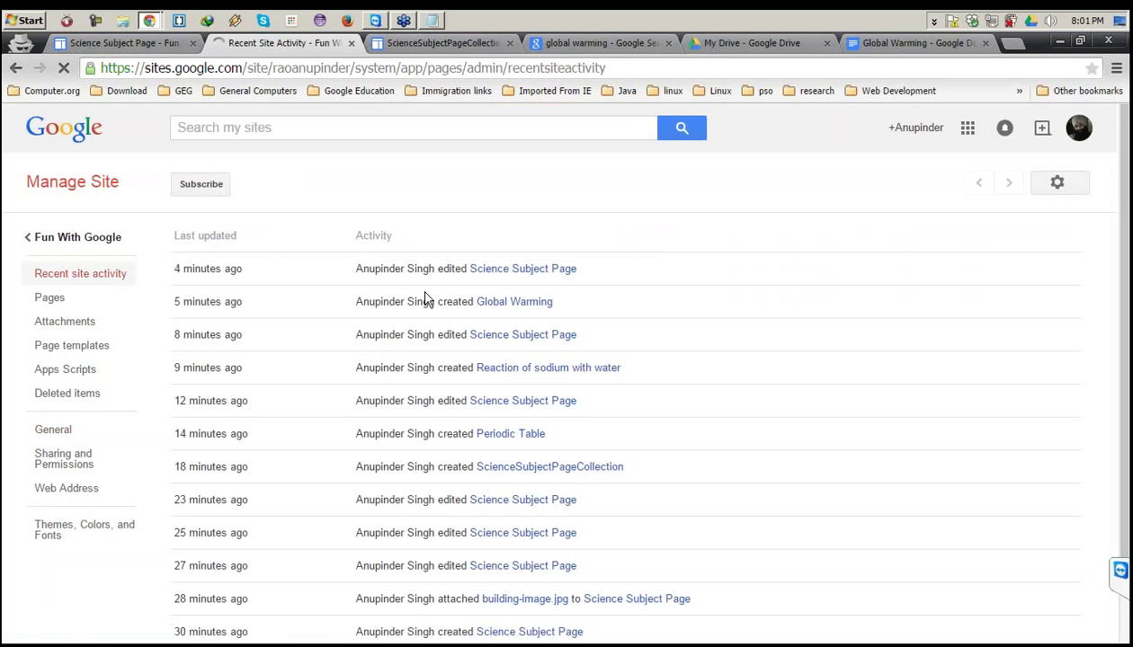
scroll(496, 293, "down", 2)
scroll(429, 313, "down", 3)
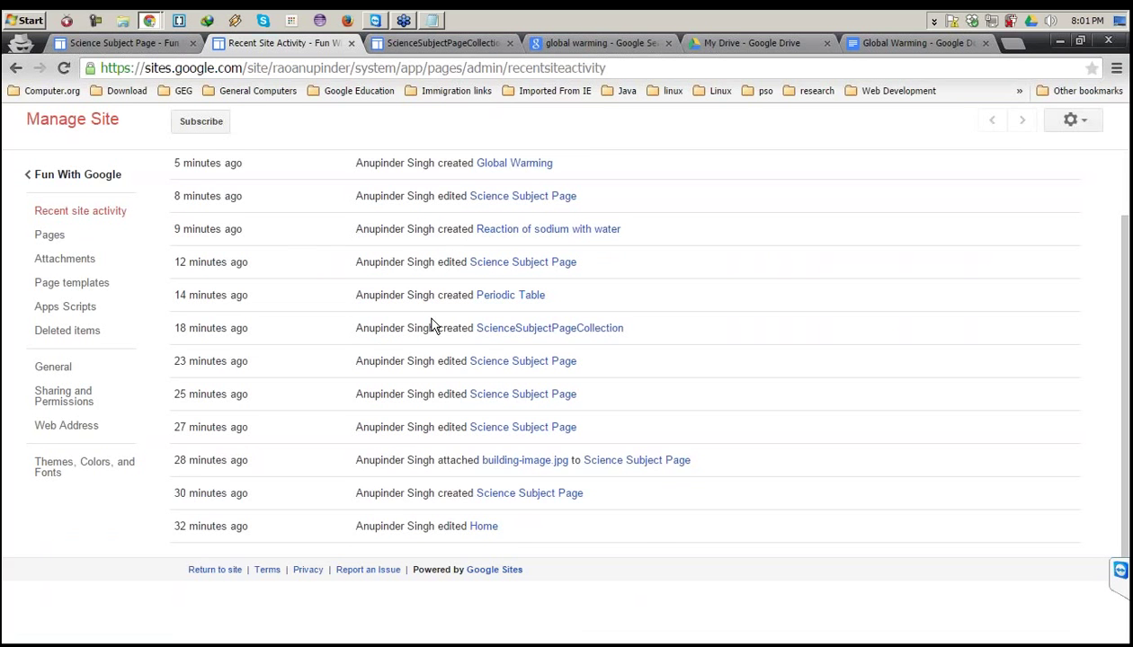
scroll(431, 326, "up", 3)
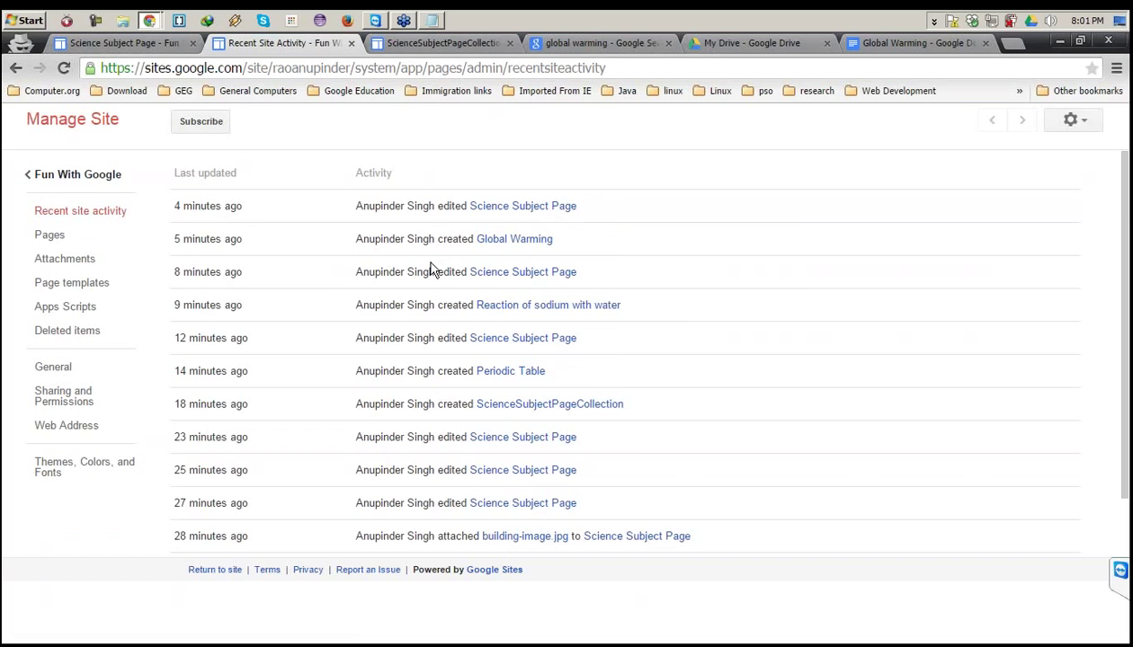
scroll(428, 266, "down", 3)
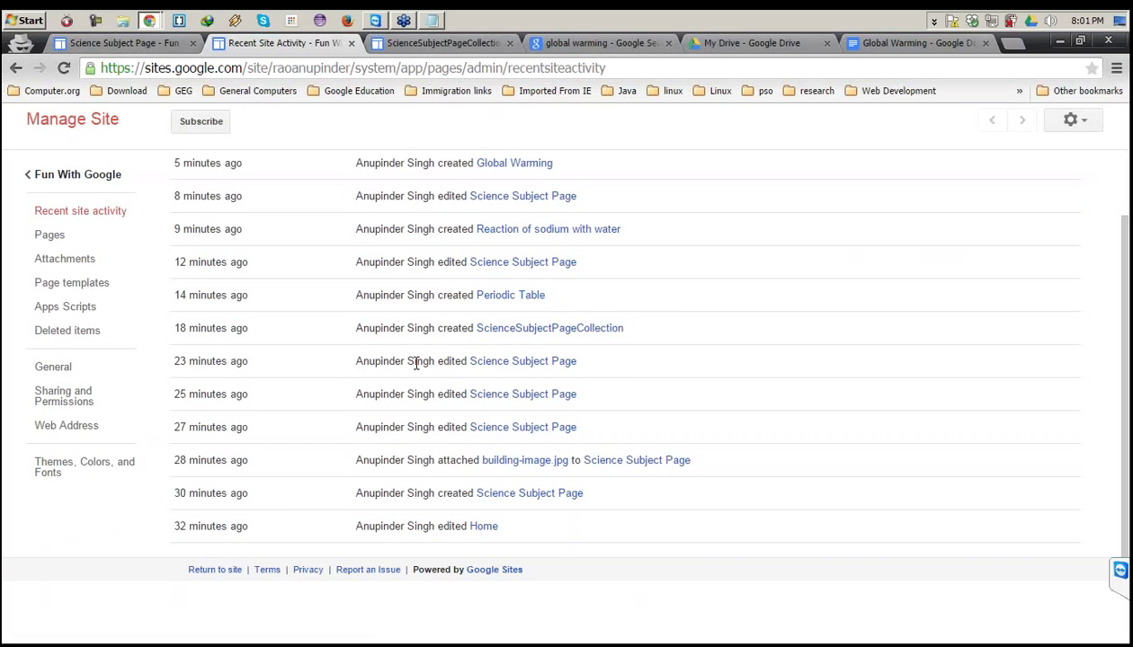
scroll(416, 363, "up", 3)
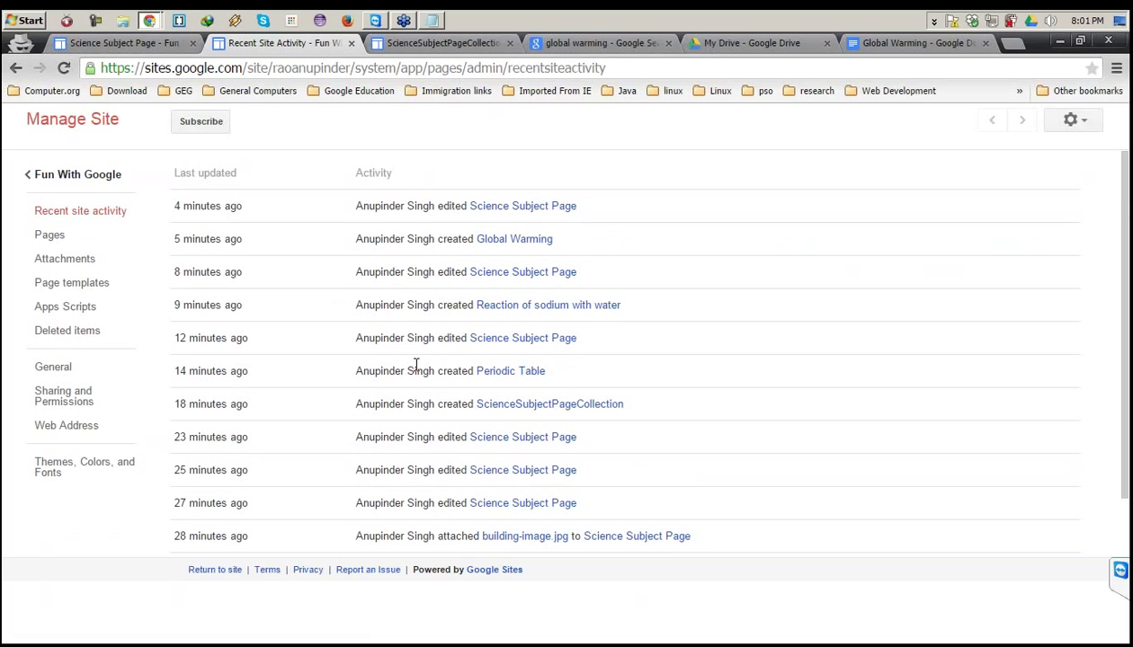
left_click_drag(205, 384, 192, 417)
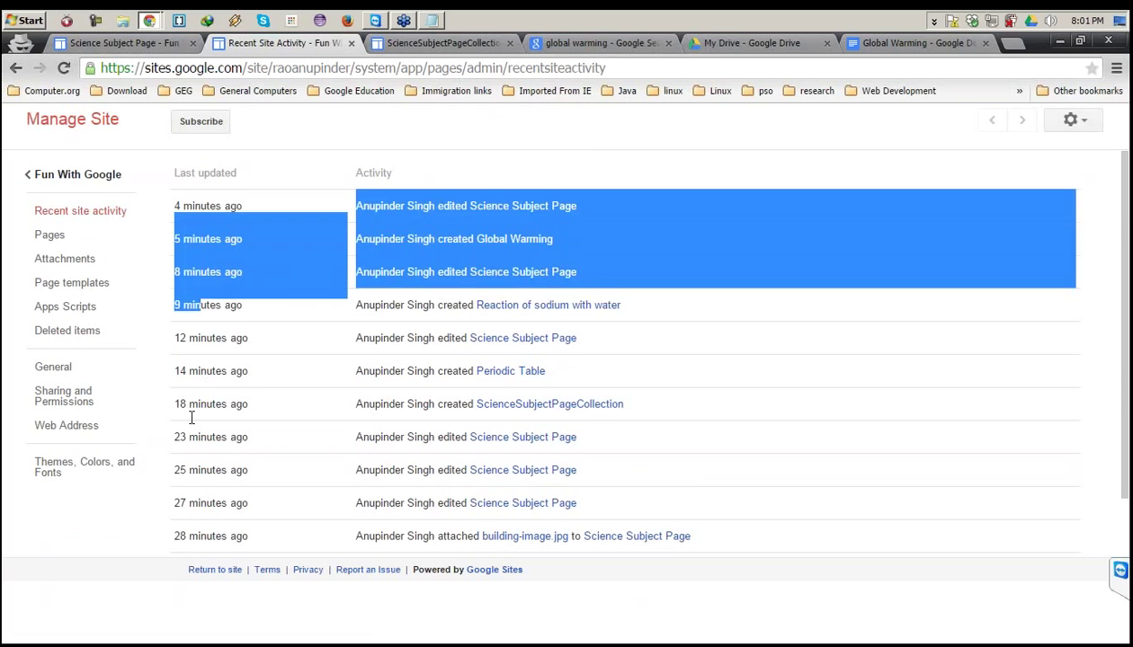
left_click(152, 353)
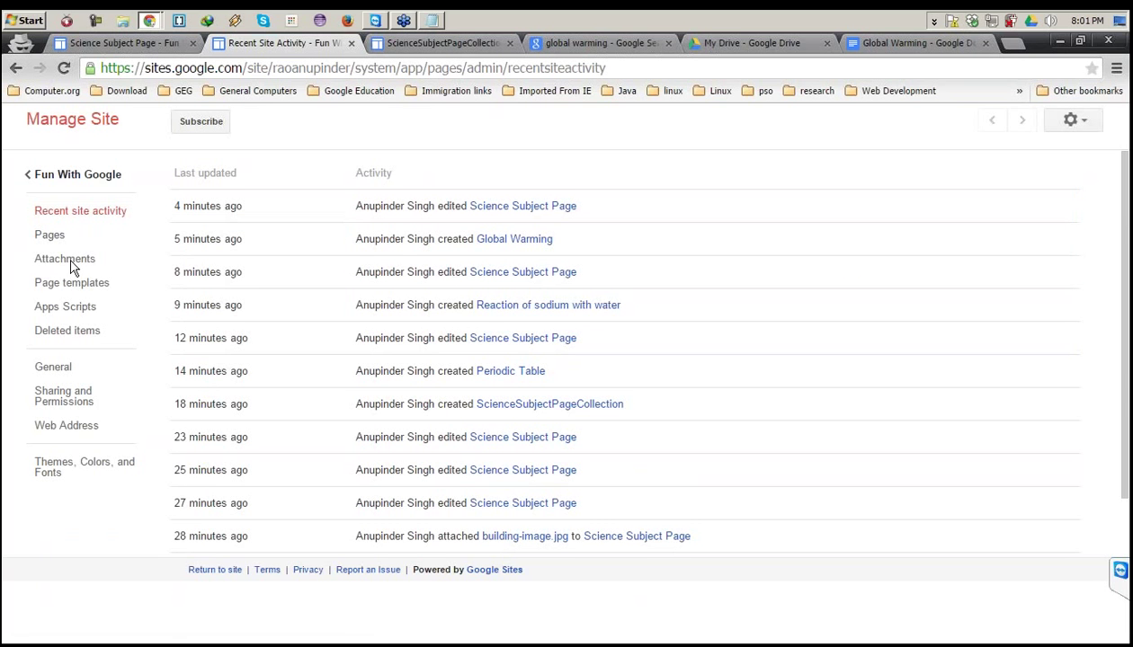
left_click(51, 238)
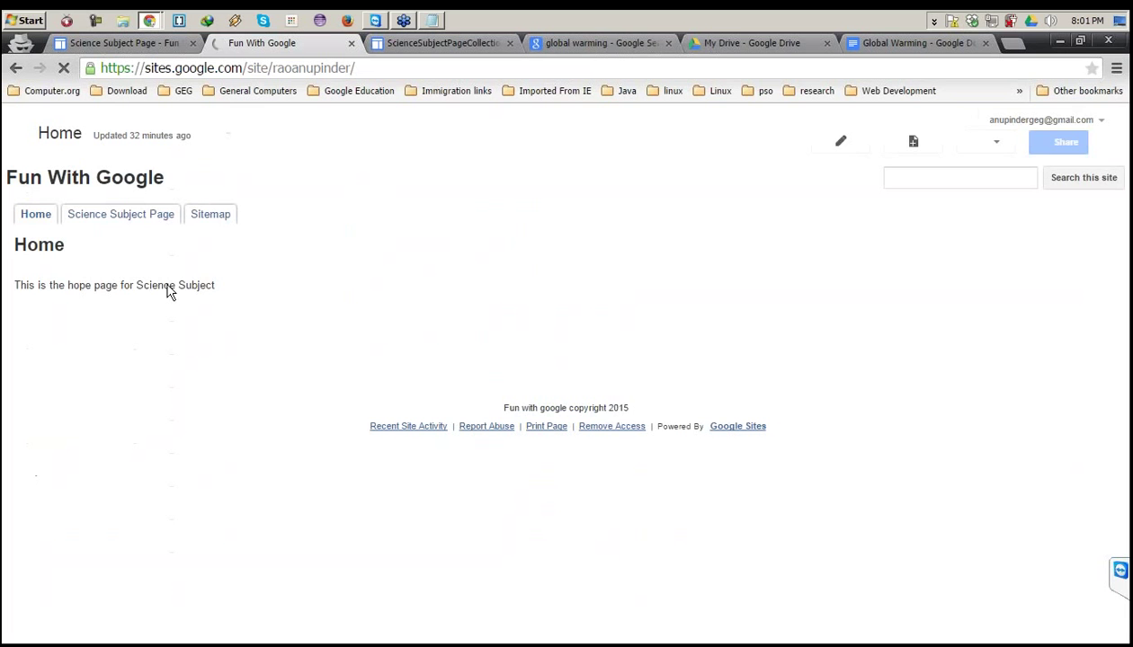
left_click(12, 72)
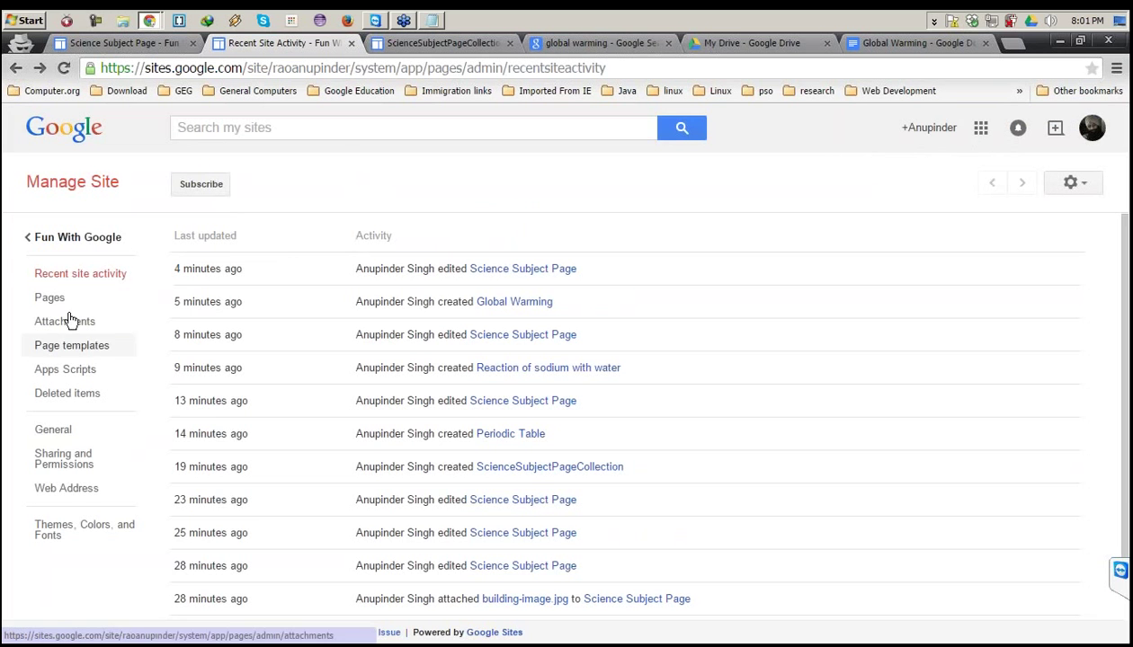
Expand the page hierarchy to show Science Subject Page and its collection posts.
left_click(63, 309)
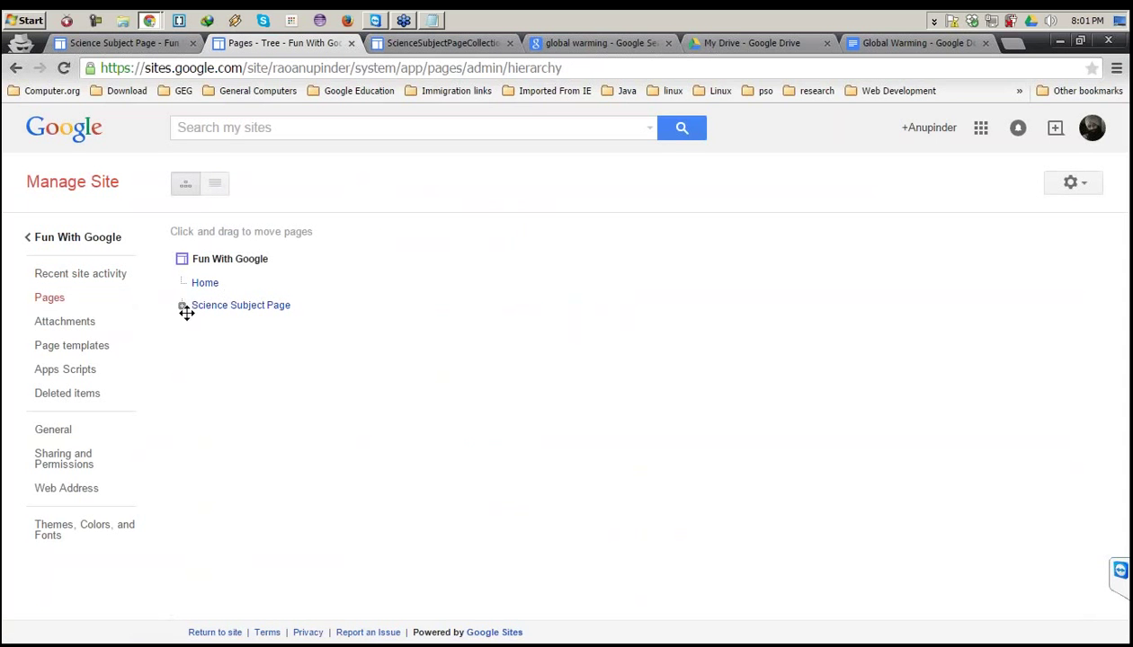
left_click(182, 306)
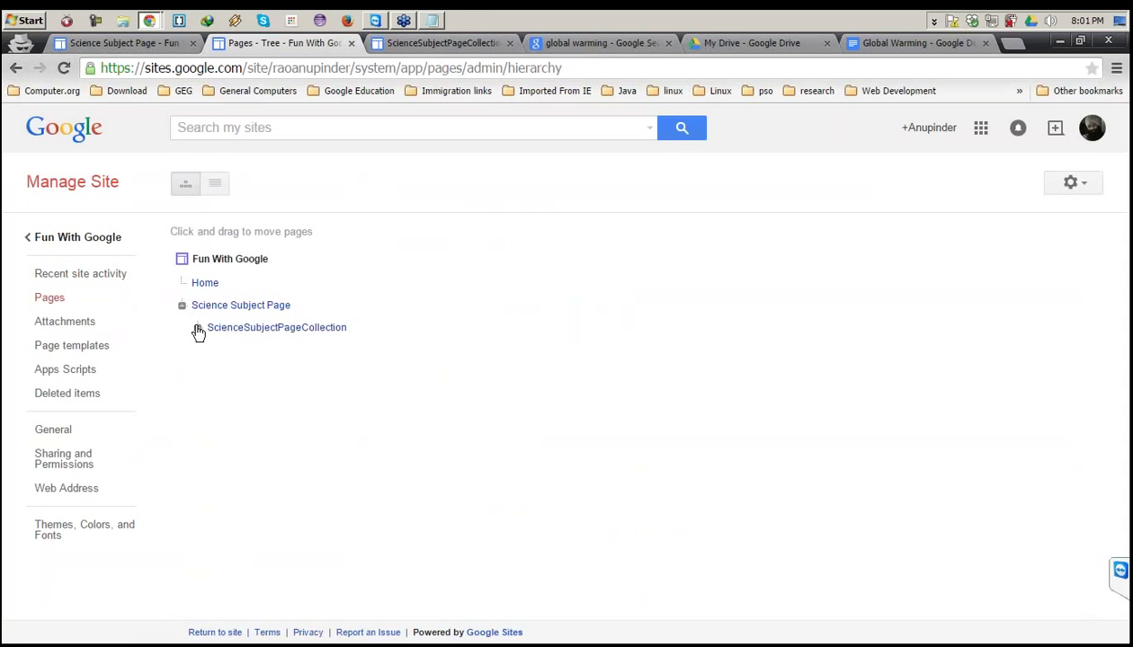
left_click(197, 329)
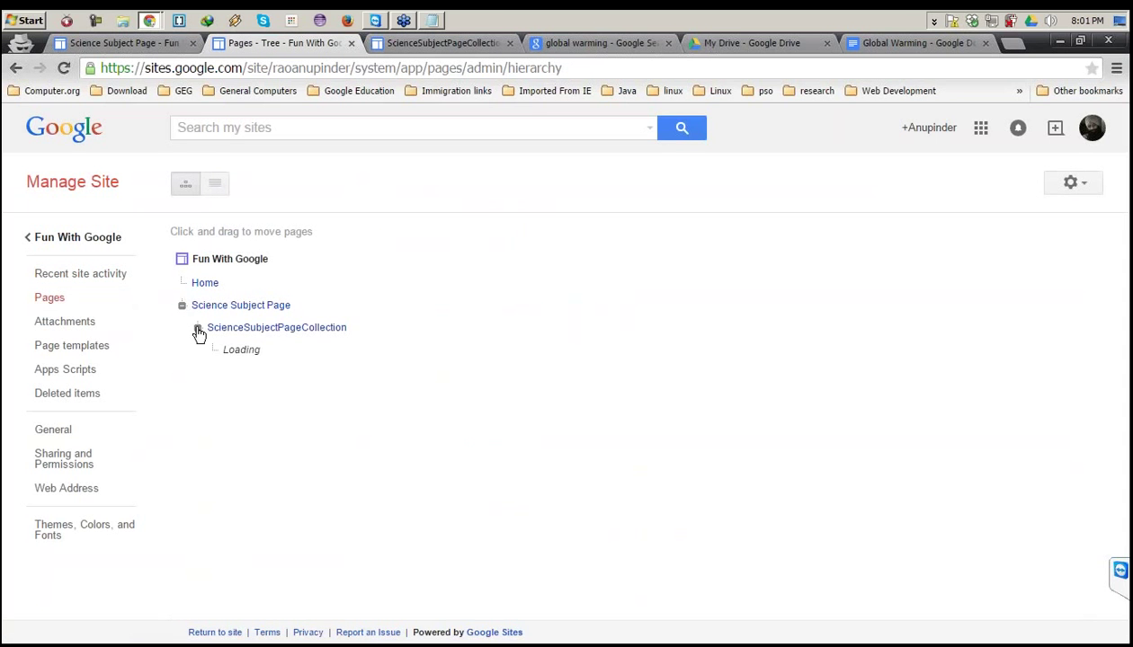
Browse the attachments and page templates, then view the empty Apps Scripts list.
left_click(70, 323)
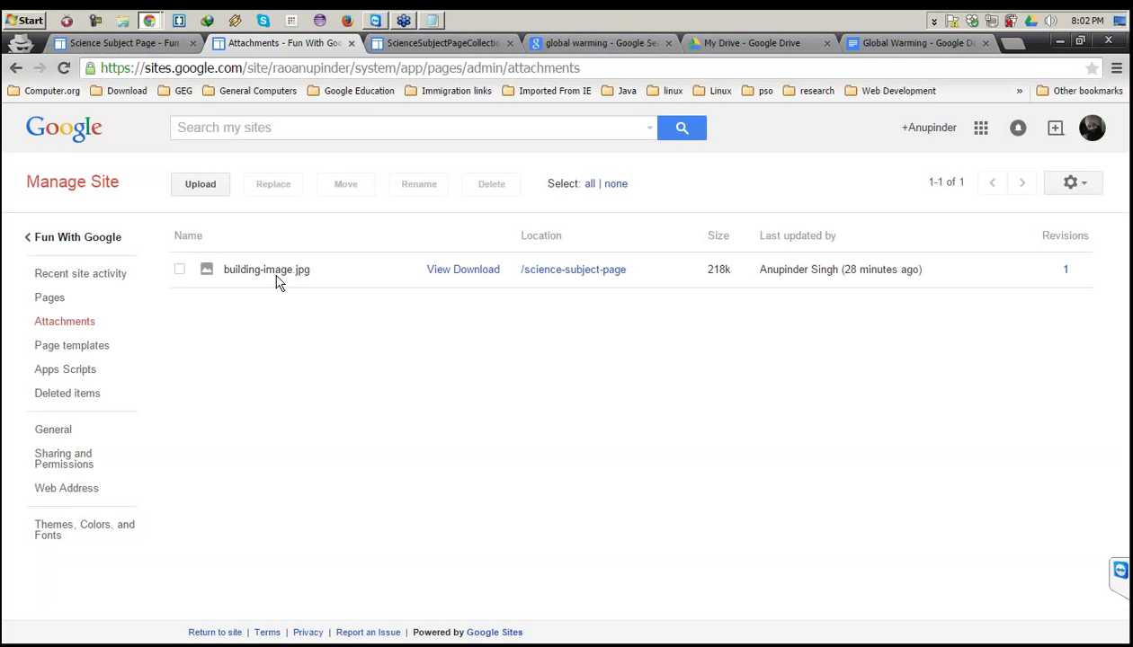
left_click(179, 268)
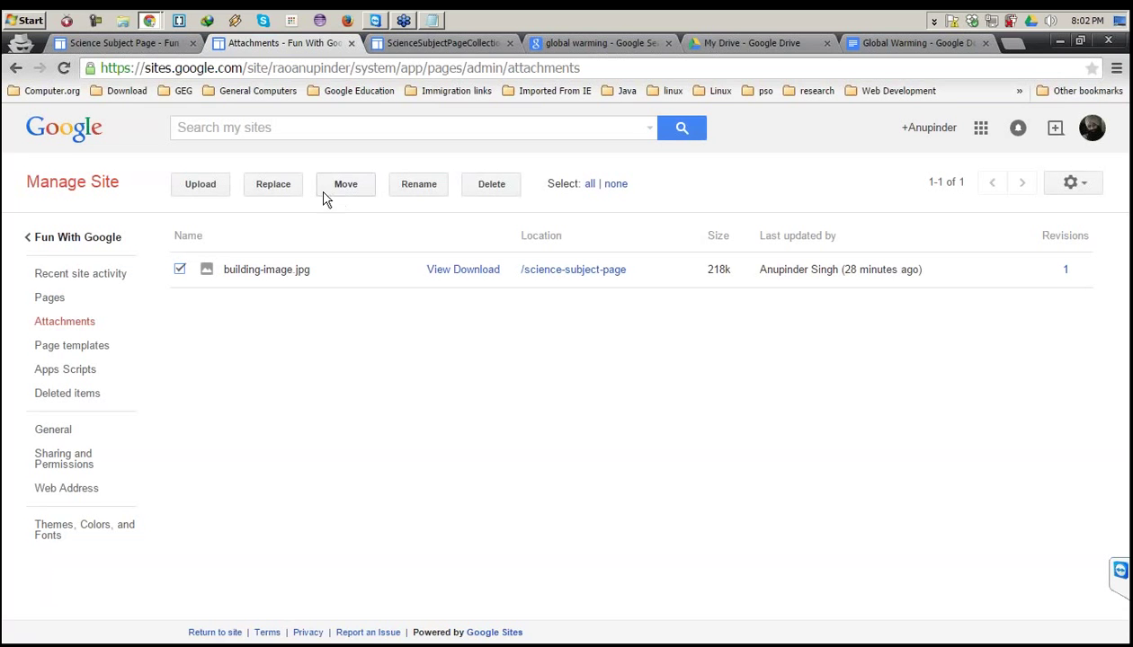
left_click(88, 345)
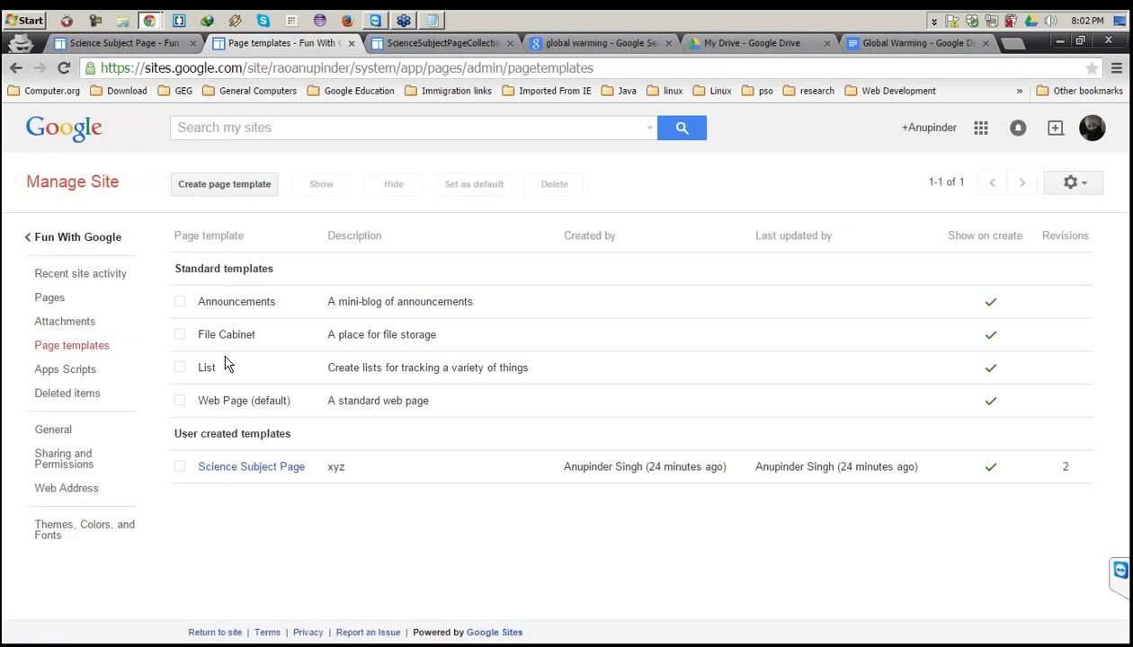
left_click(182, 335)
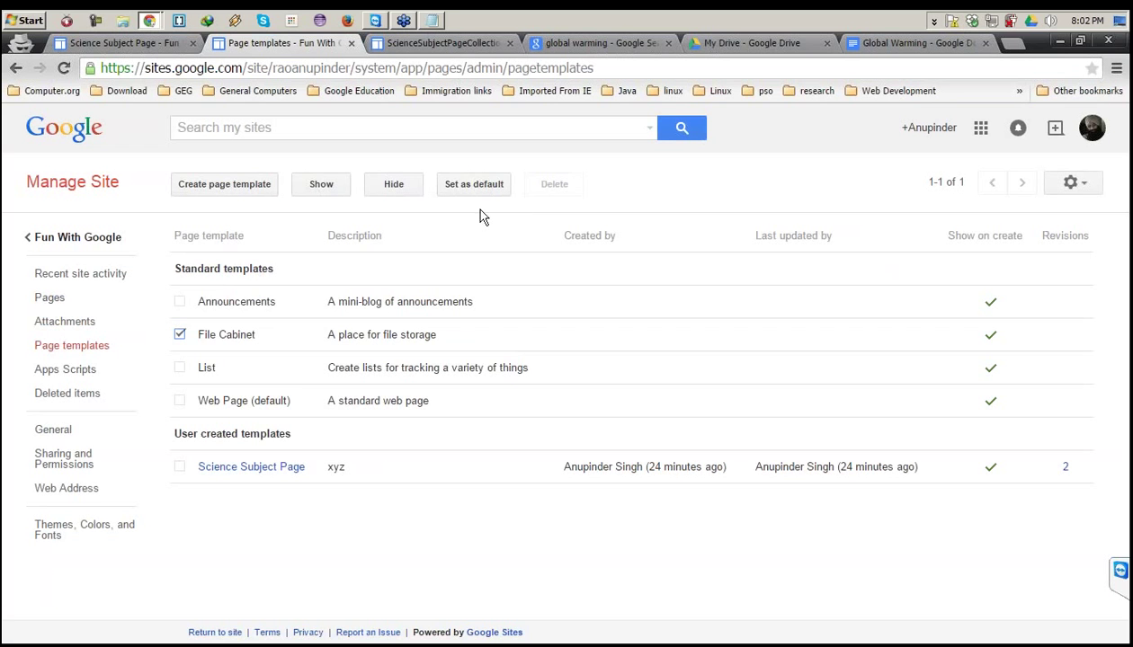
left_click(180, 334)
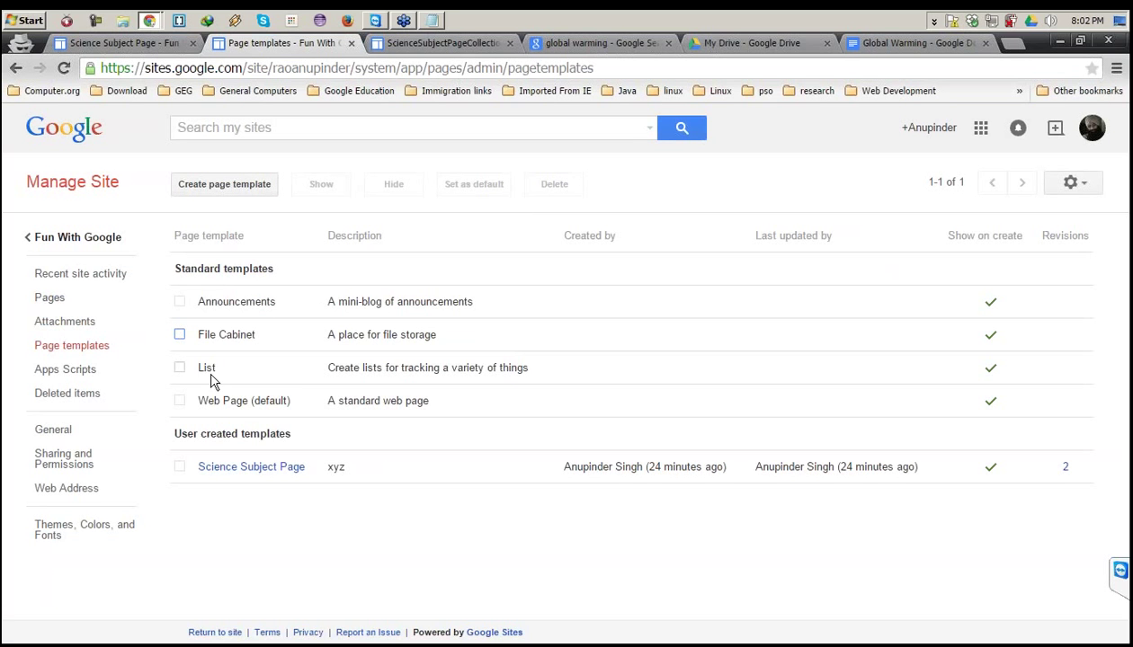
left_click(40, 370)
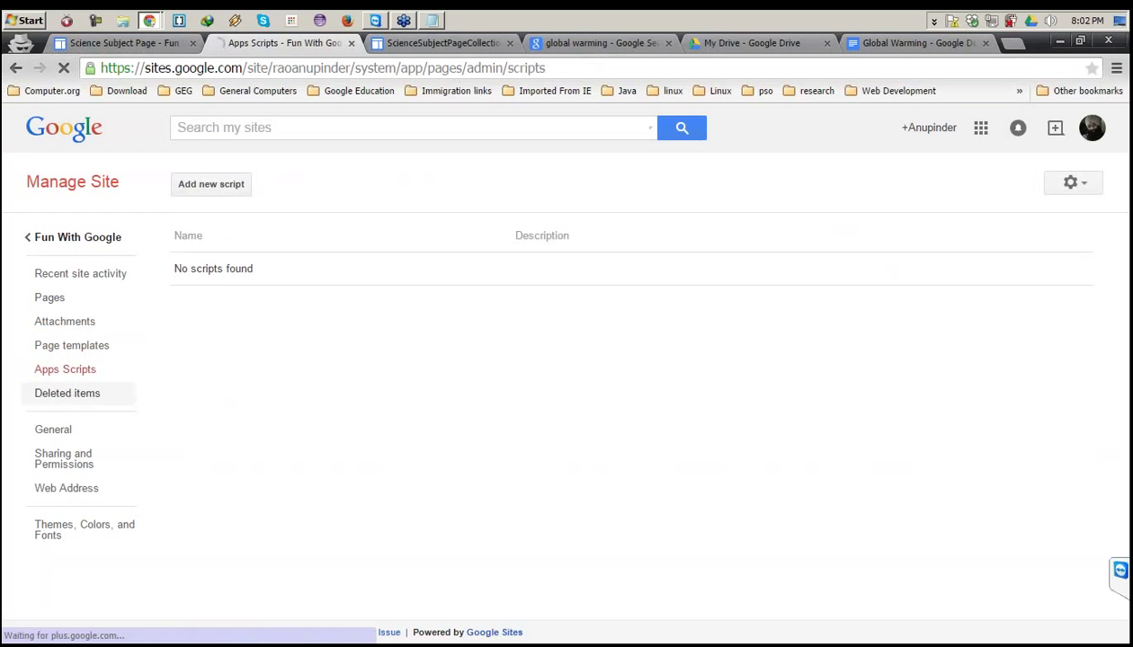
Look through Deleted items and General settings, then open Sharing and Permissions.
left_click(67, 393)
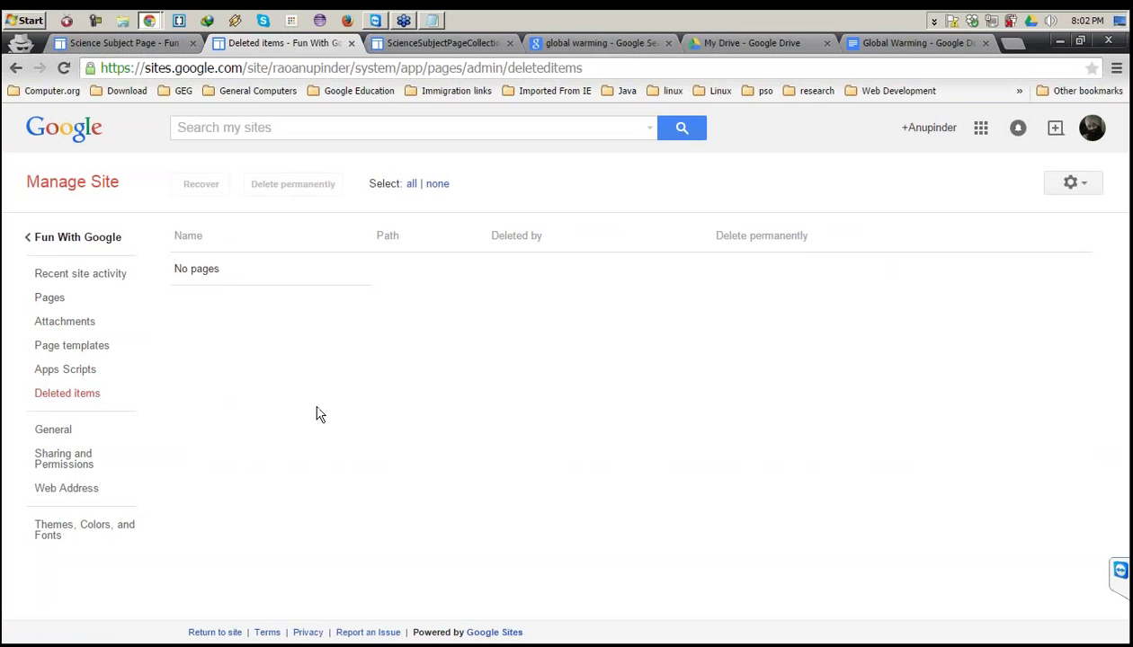
left_click(52, 430)
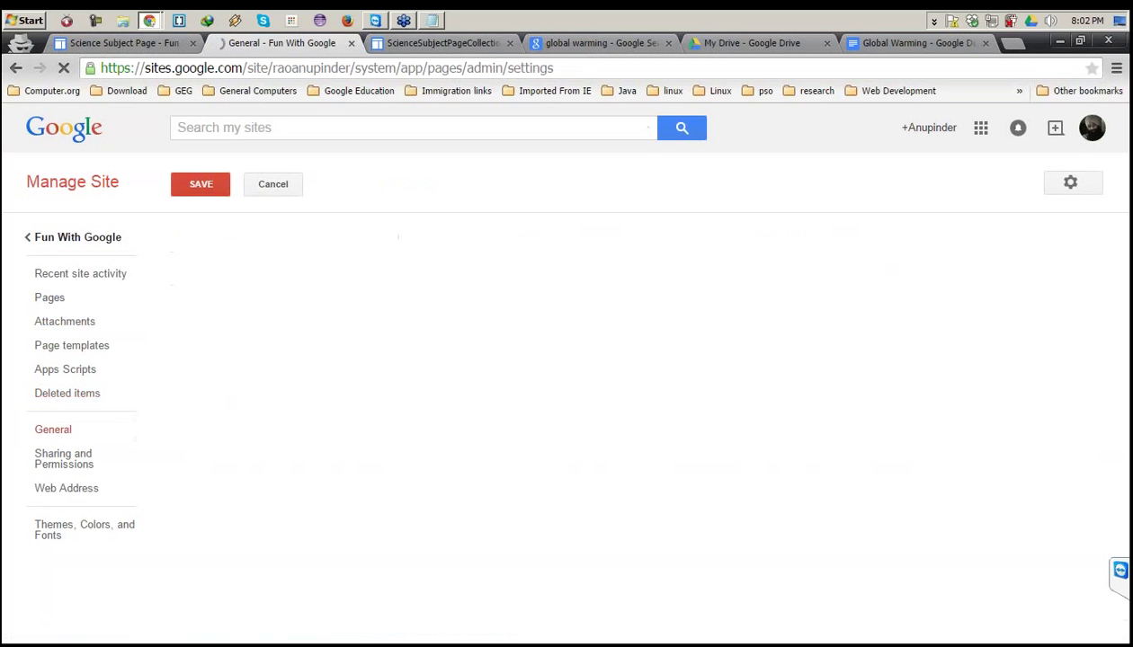
scroll(738, 299, "down", 1)
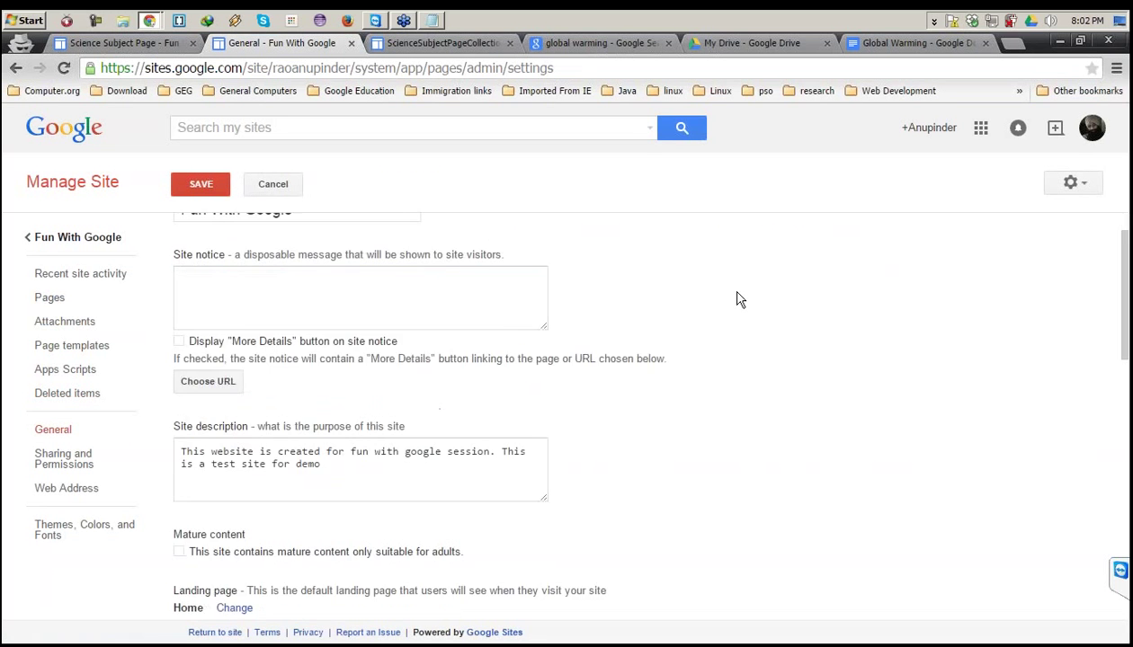
scroll(737, 299, "down", 10)
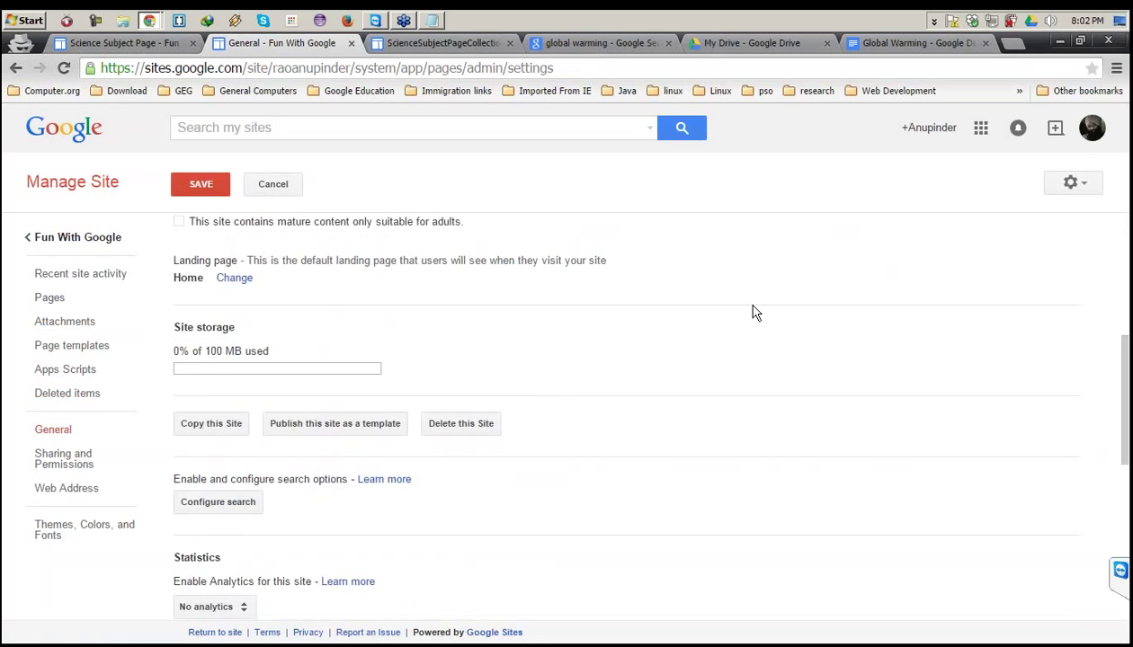
left_click(45, 466)
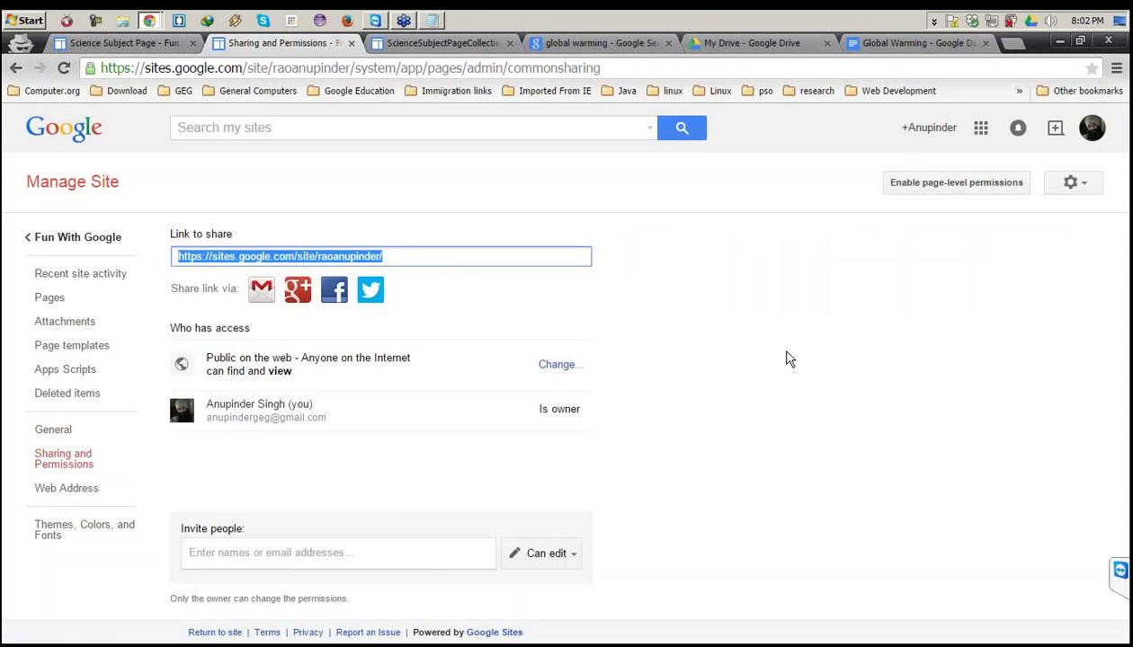
Enter the collaborator's e-mail address in the Invite people box.
left_click(393, 545)
type("rag")
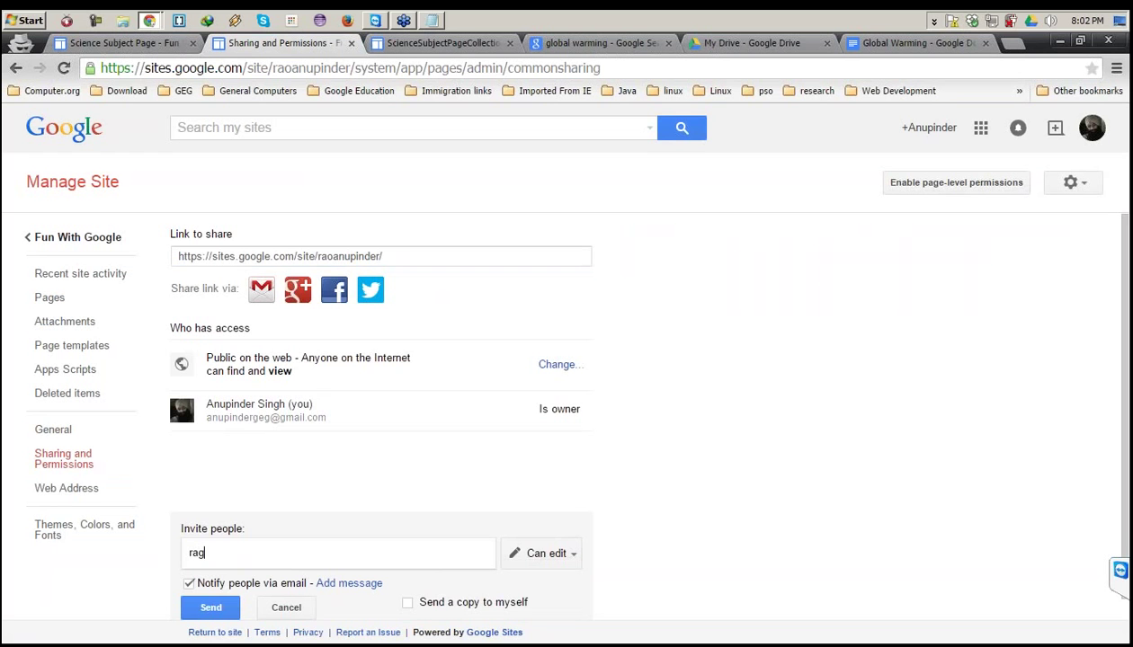
key("BackSpace")
key("BackSpace")
key("BackSpace")
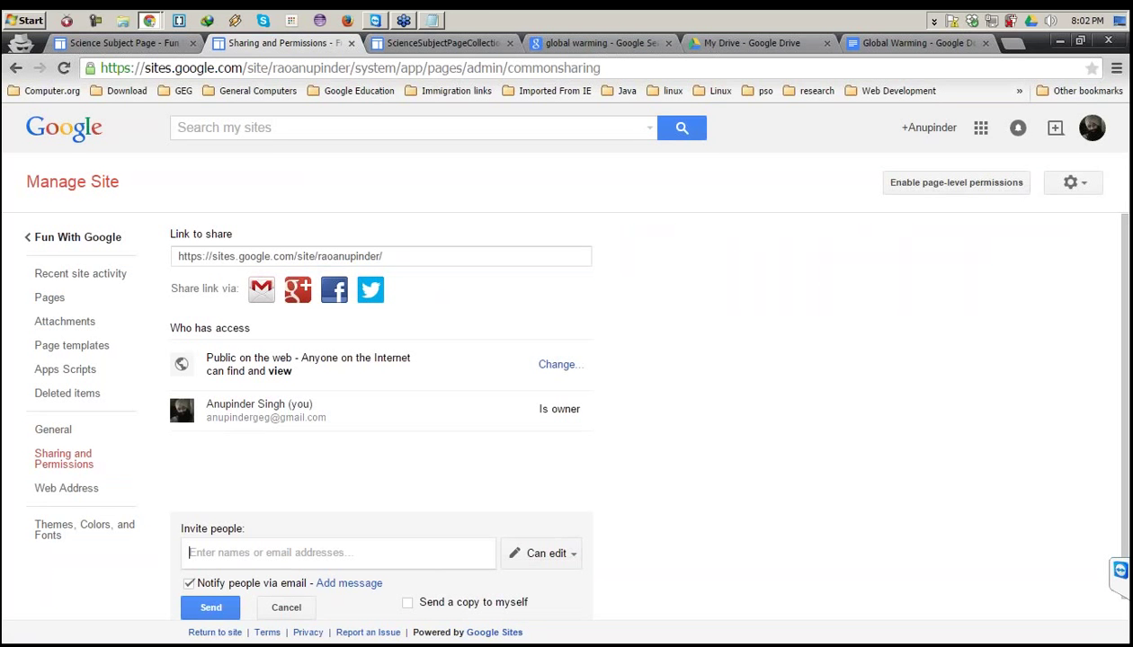
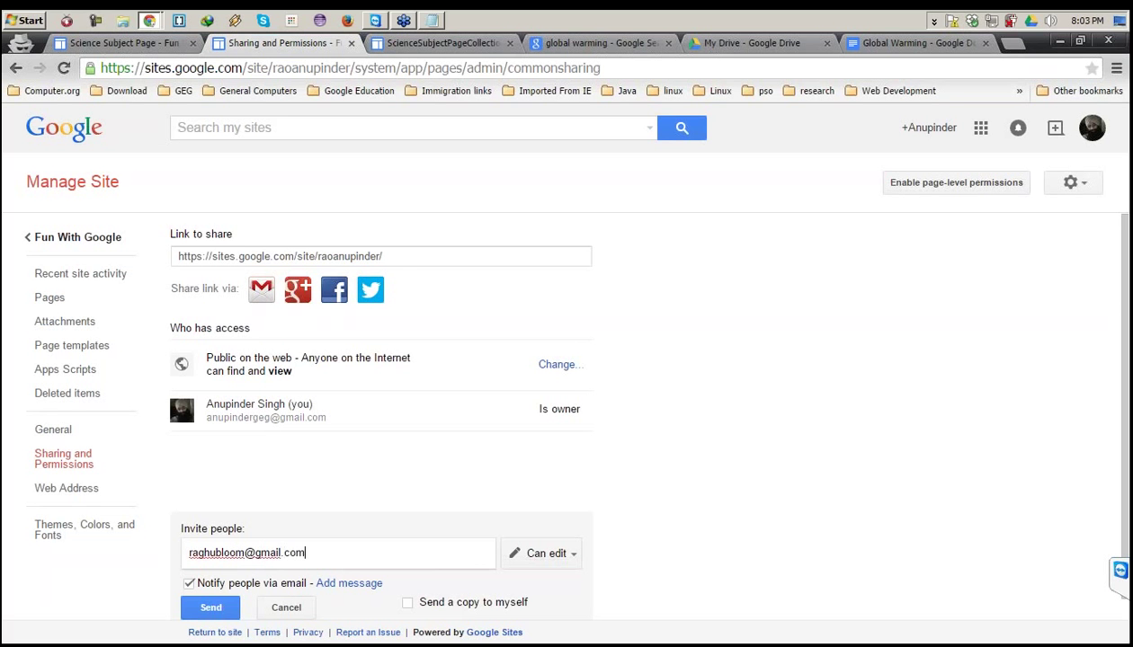
left_click_drag(306, 552, 164, 548)
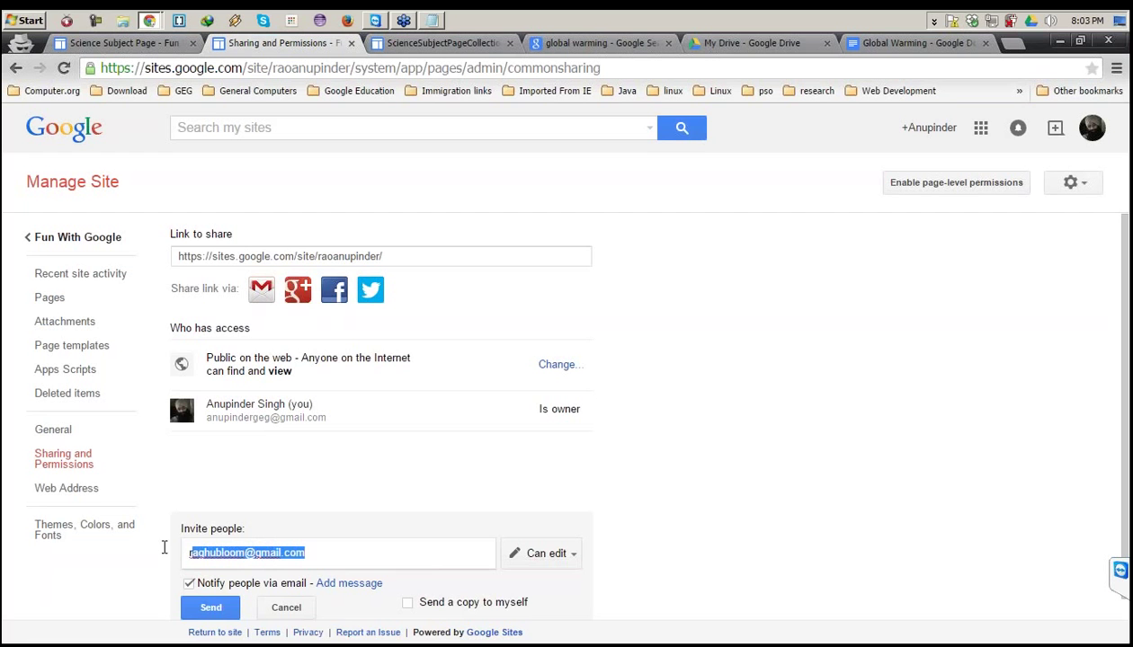
Set the invitee's permission to Is owner and send the invitation.
left_click(573, 554)
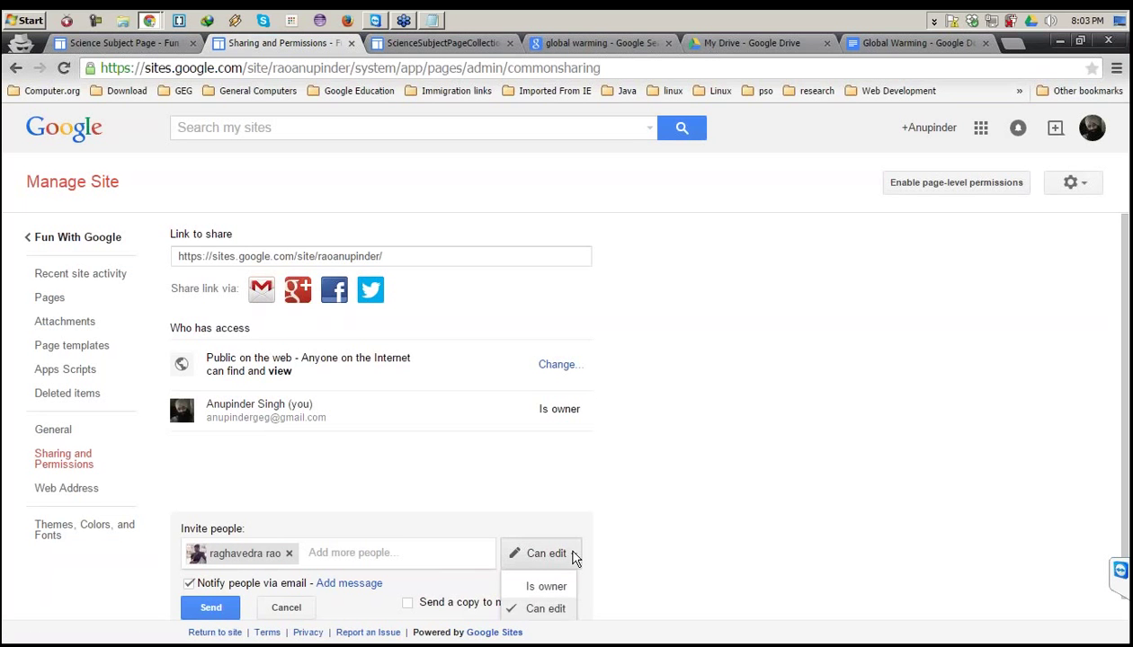
scroll(569, 598, "down", 1)
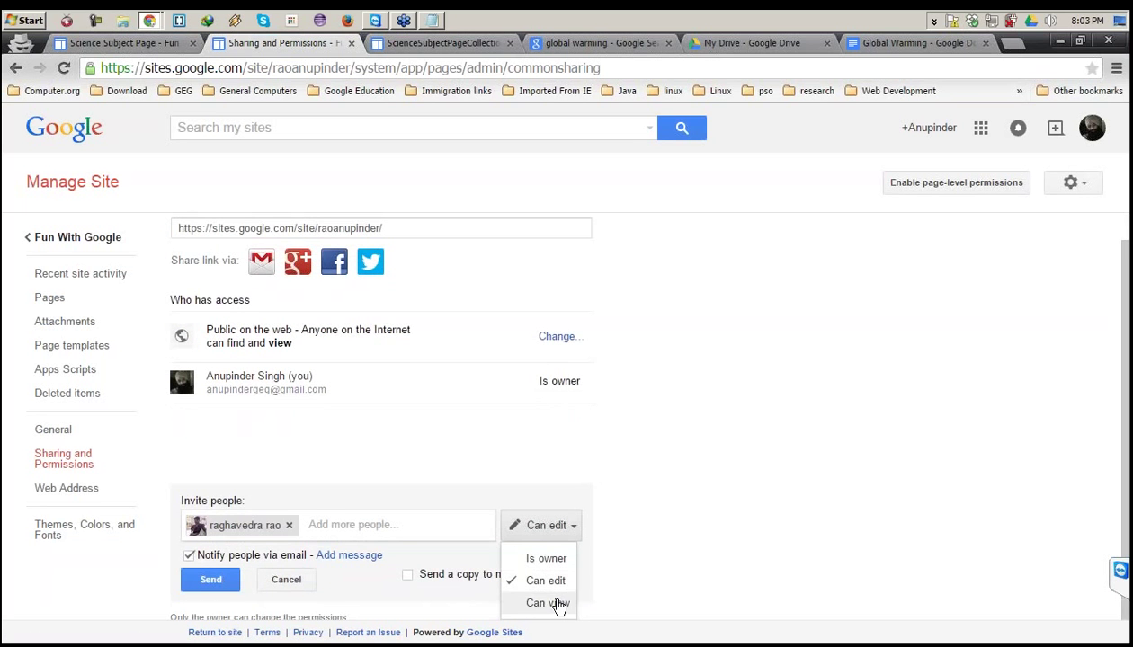
left_click(547, 559)
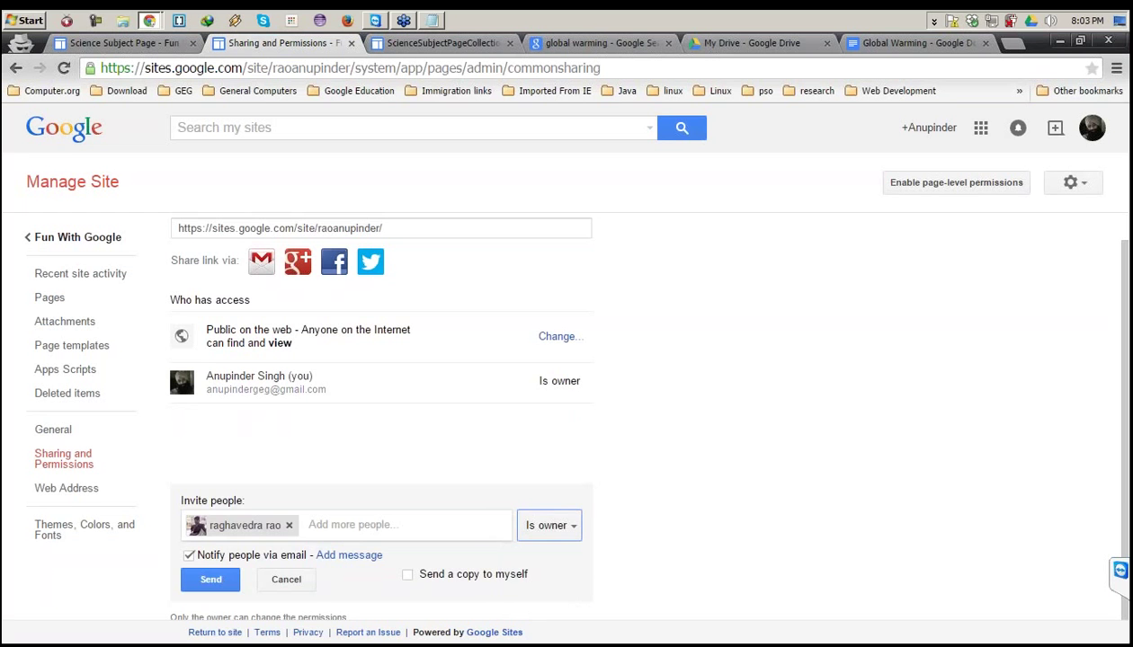
left_click(210, 580)
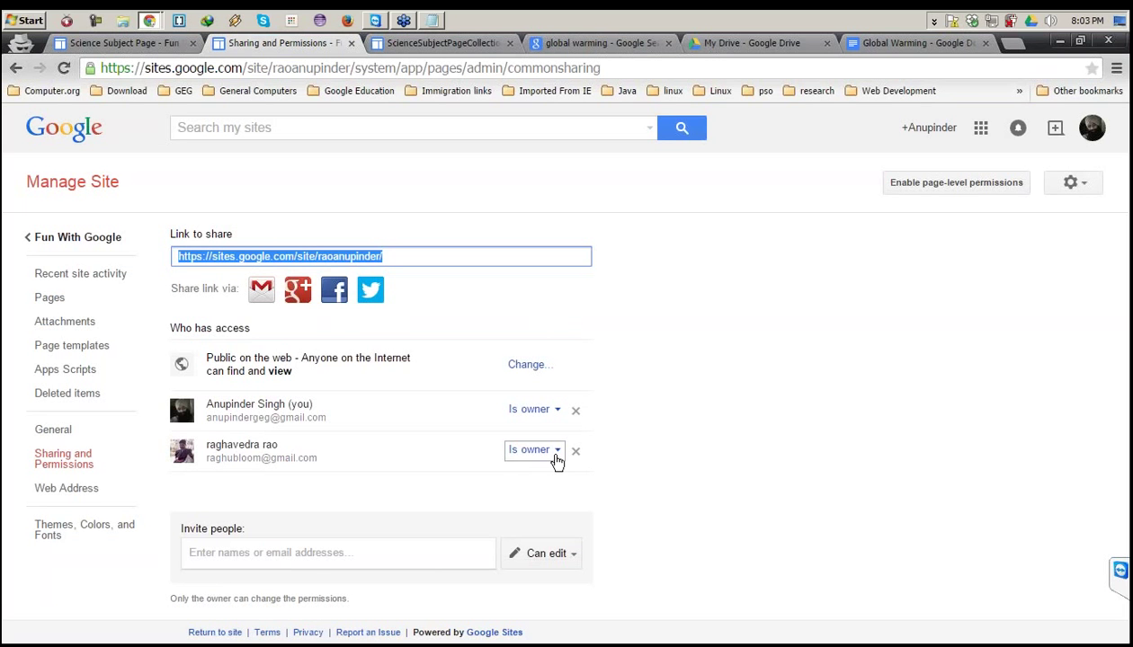
Switch the collaborator to Can edit and back to Is owner, then open Web Address settings.
left_click(557, 457)
left_click(539, 501)
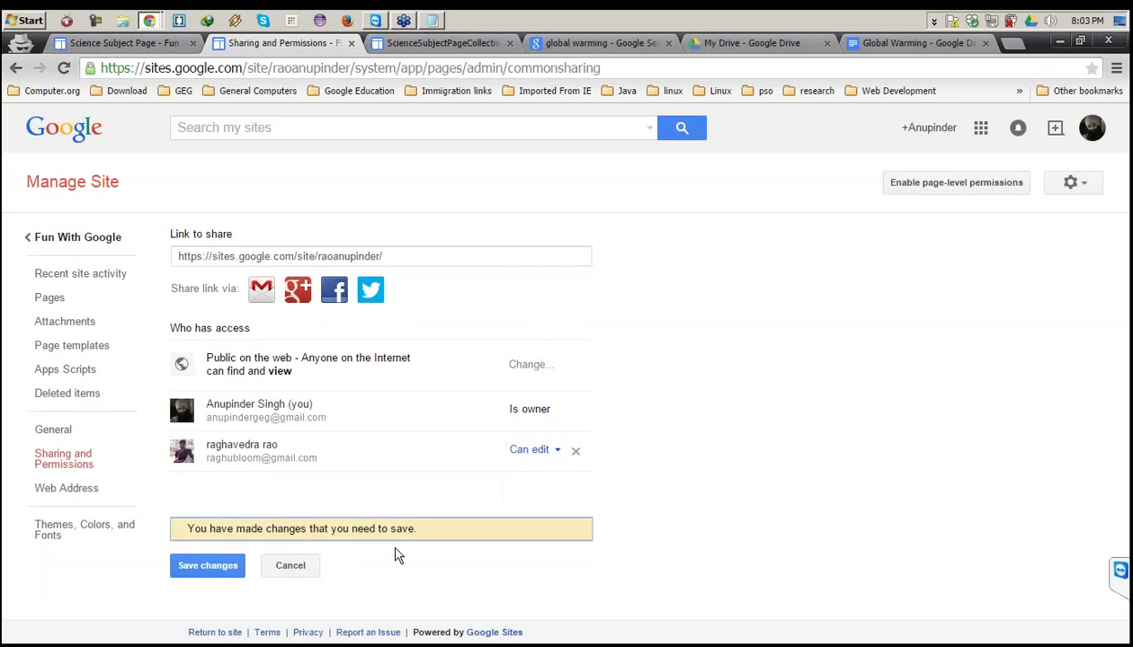
left_click(233, 572)
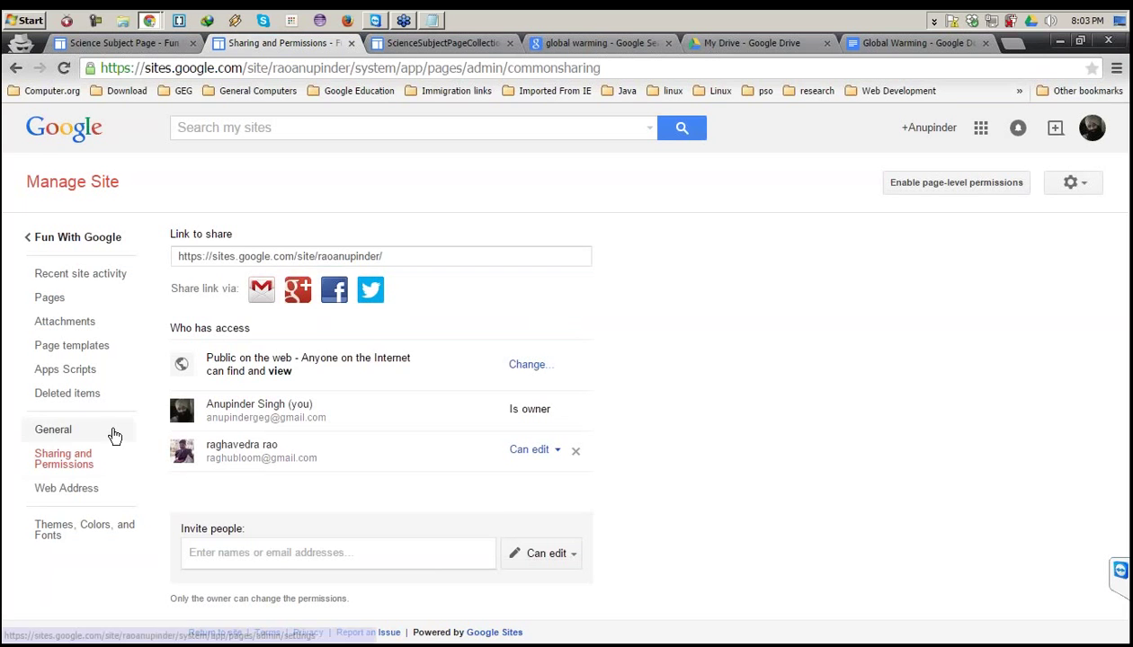
left_click(530, 449)
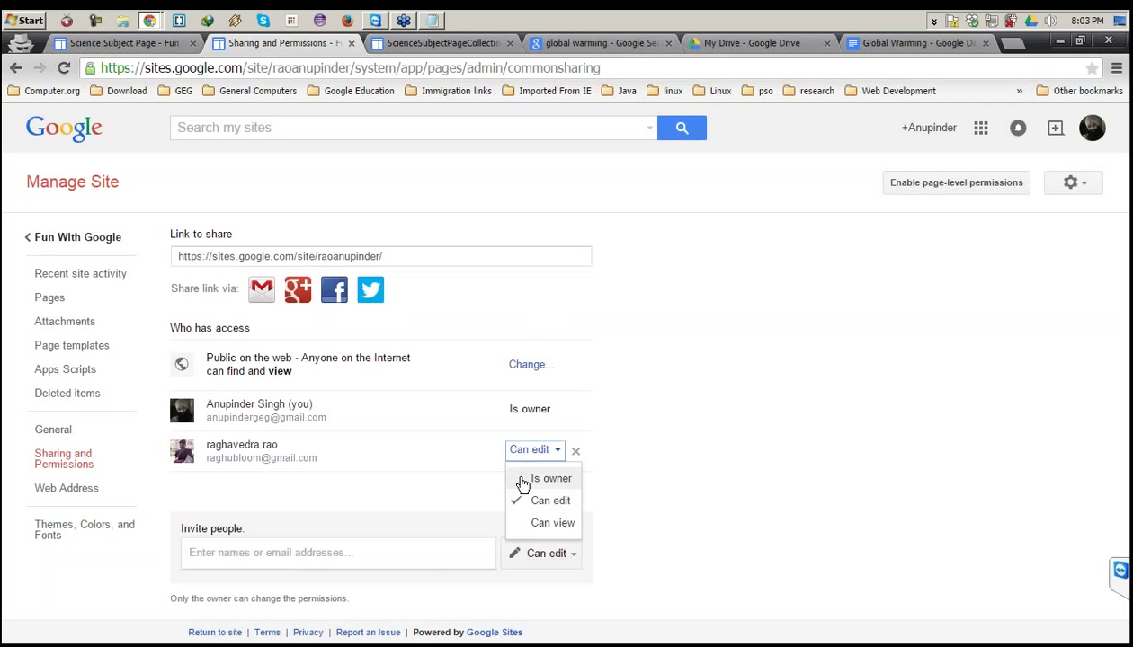
left_click(530, 478)
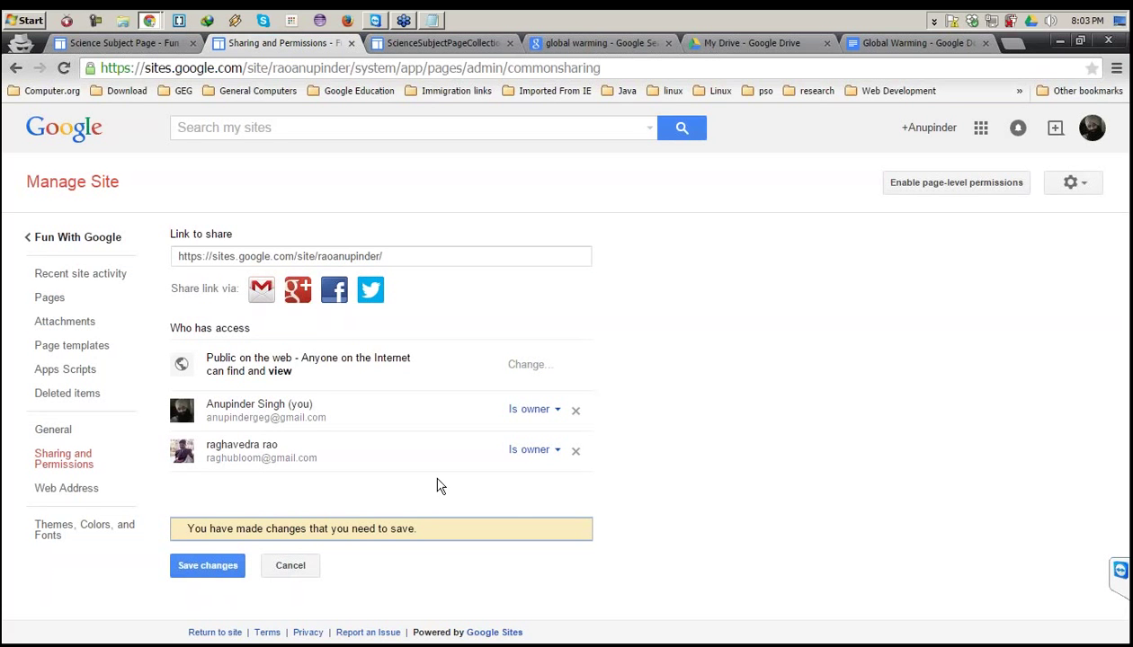
left_click(81, 488)
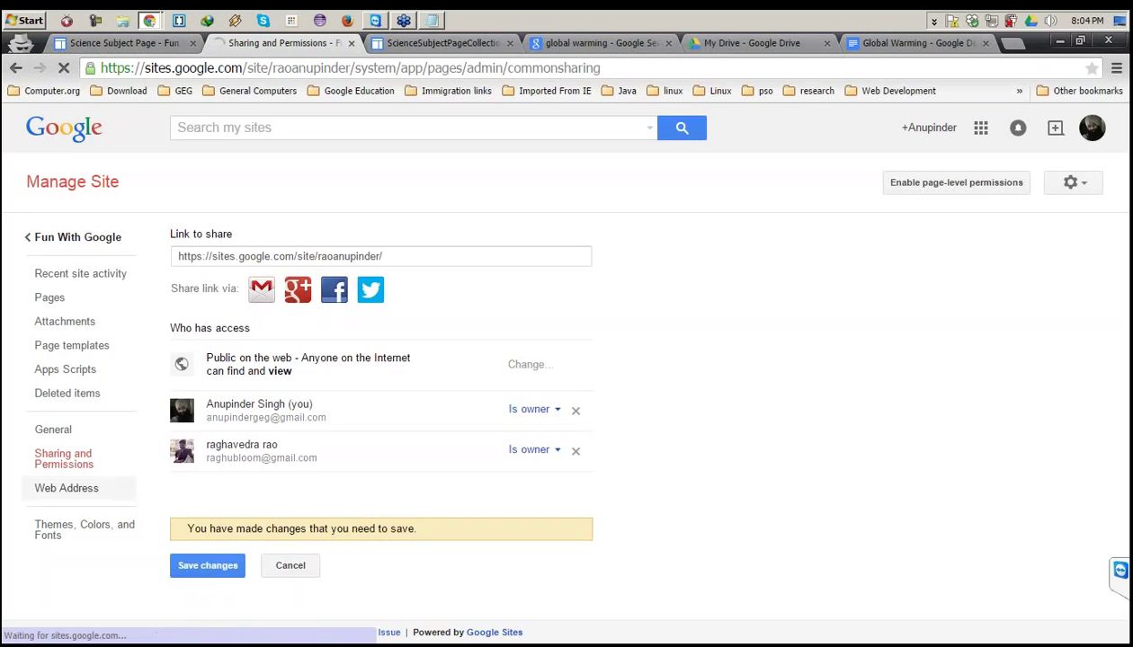
left_click(222, 359)
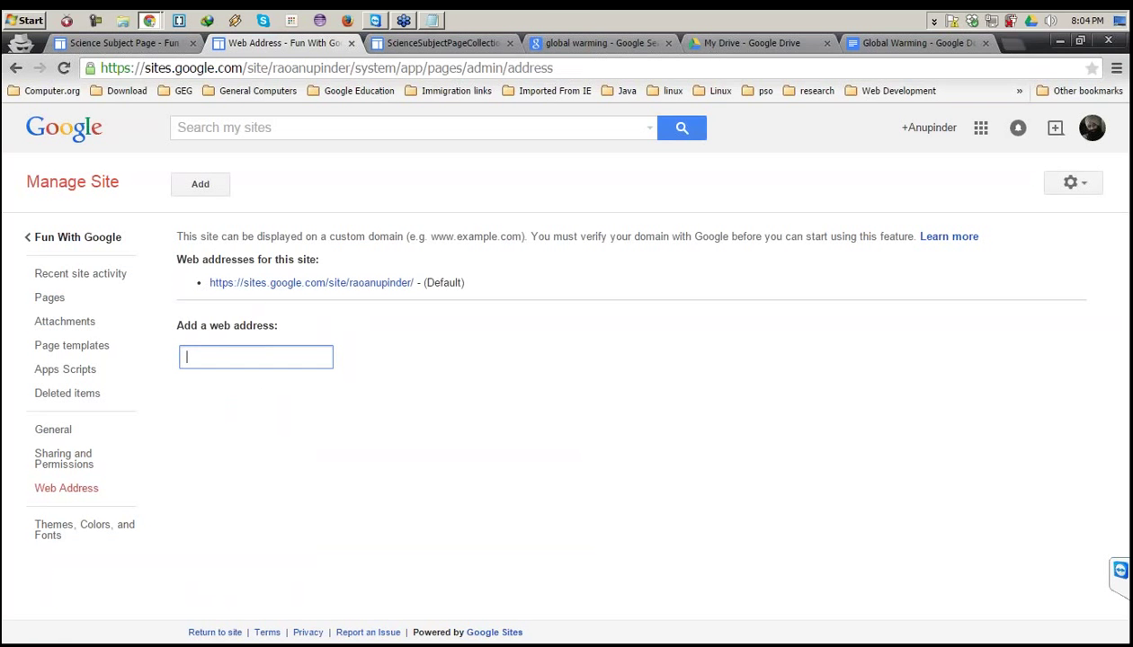
Open a new empty Chrome tab beside the Google Sites Web Address page.
left_click(1012, 42)
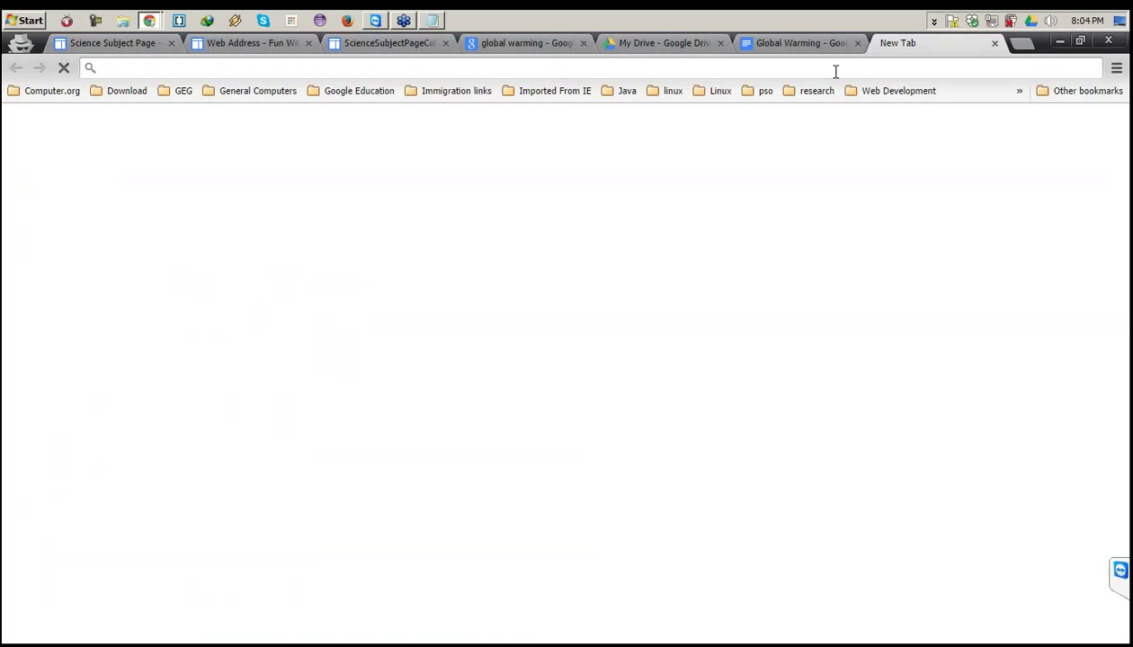
type("www.")
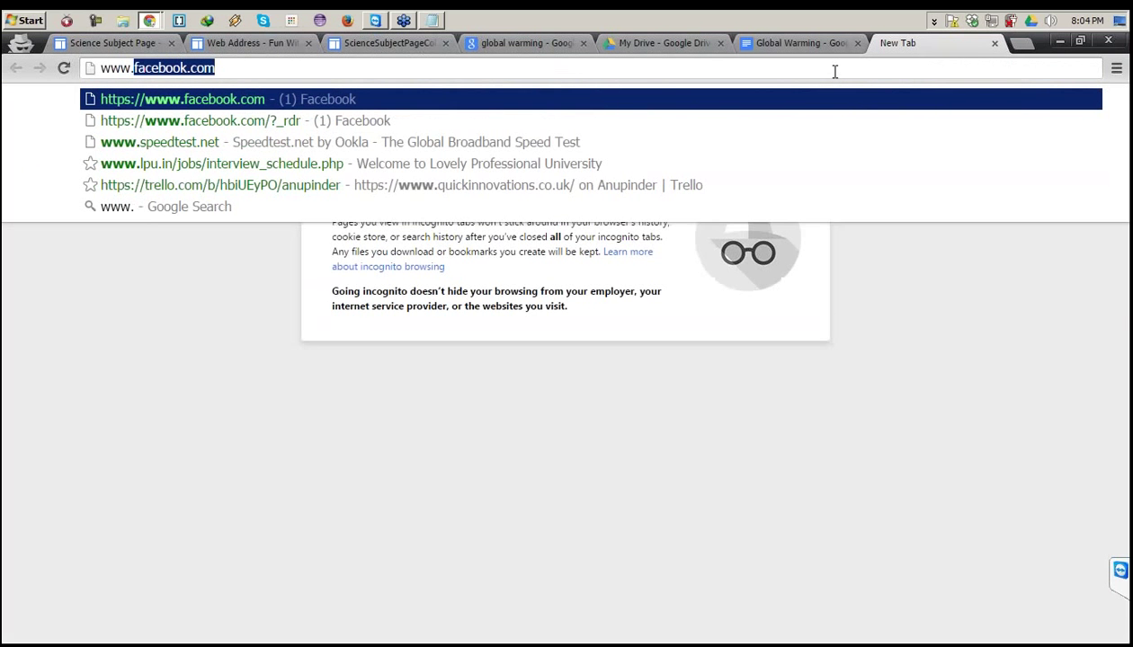
type("superwits.com")
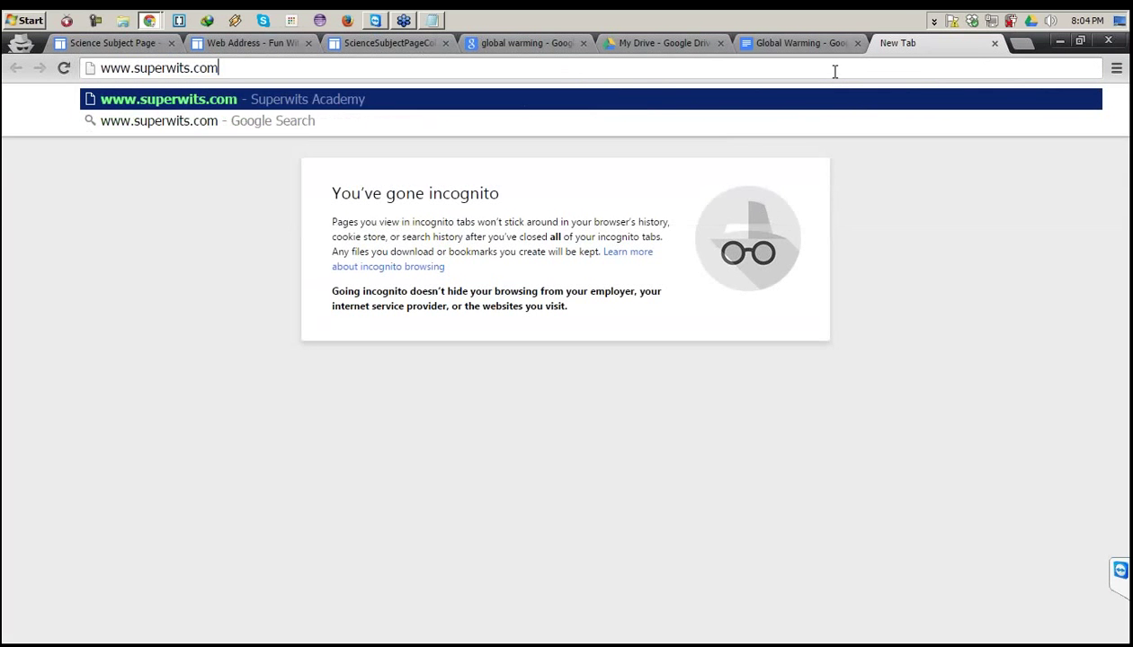
key("Return")
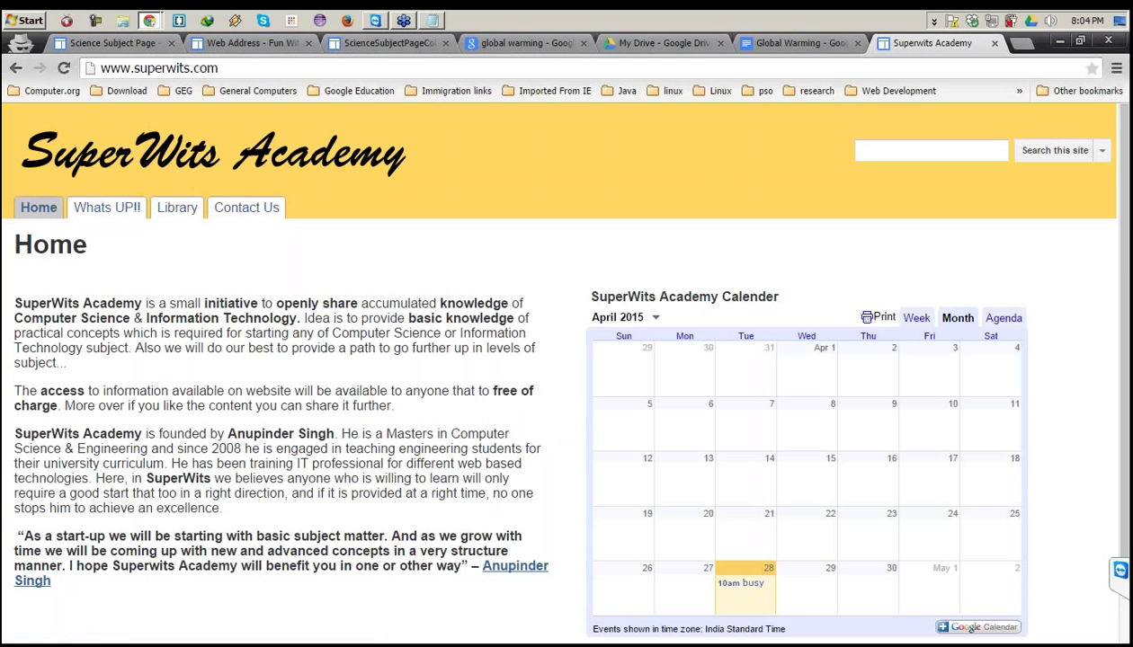
left_click(107, 208)
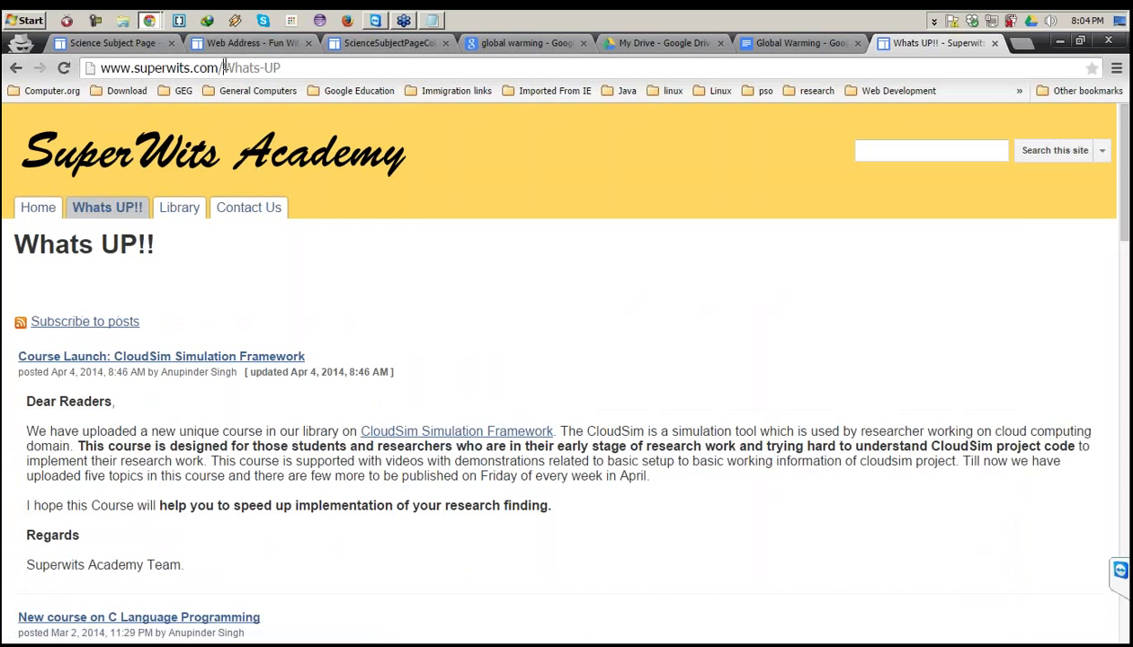
left_click_drag(223, 67, 83, 63)
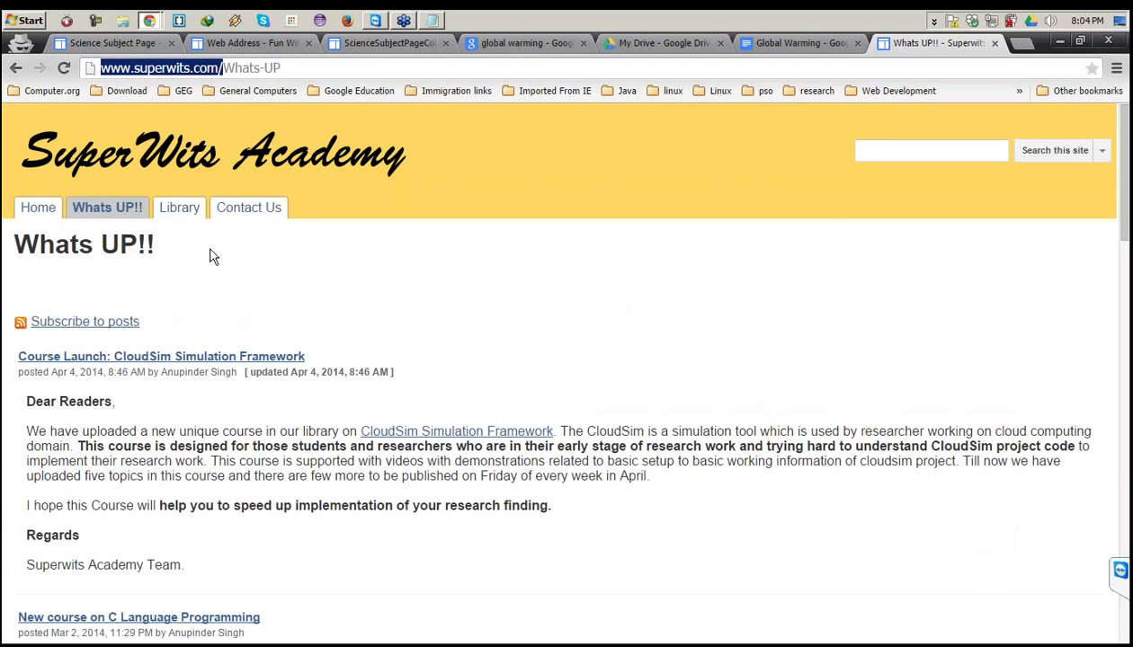
left_click(179, 208)
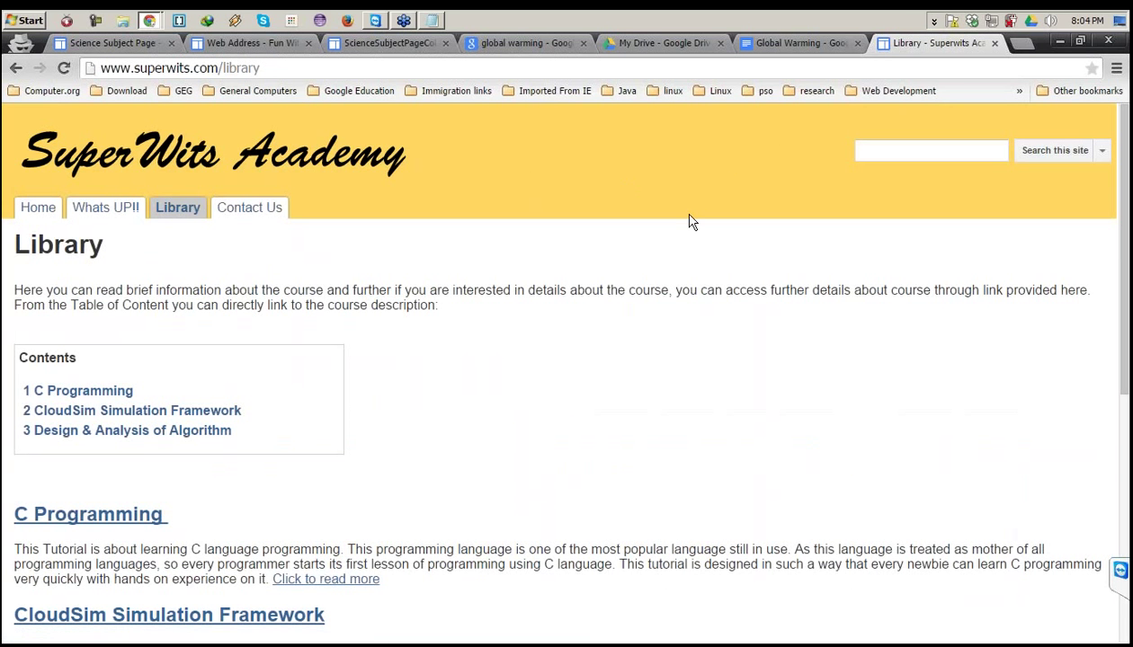
left_click(769, 47)
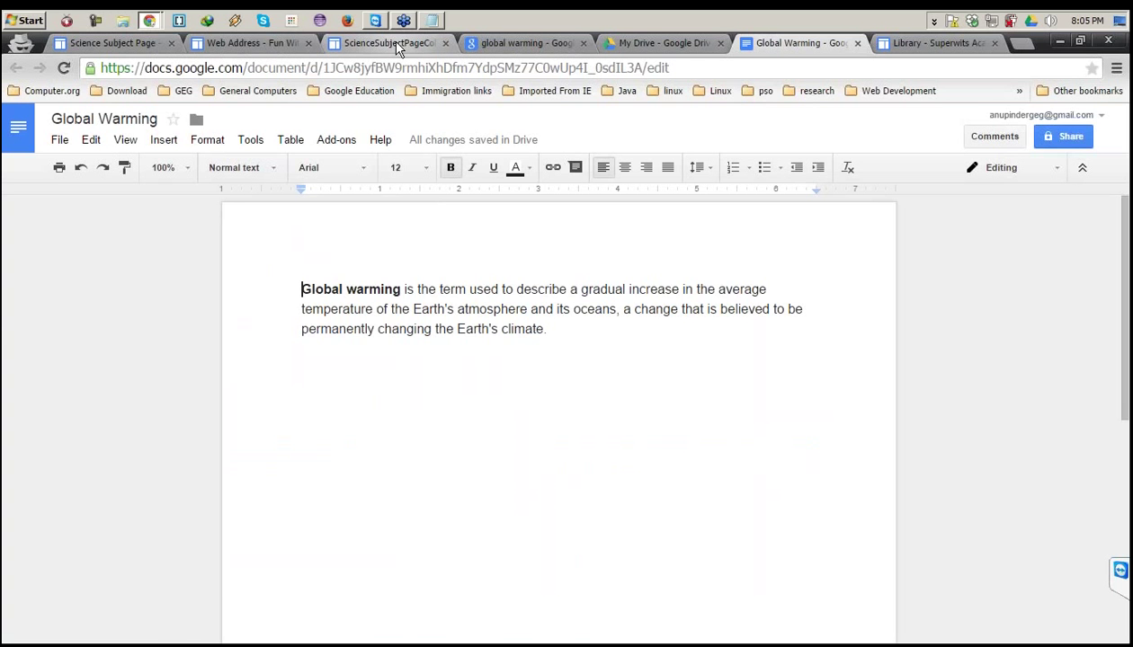
Return to the Manage Site tab and open Themes, Colors, and Fonts.
left_click(387, 42)
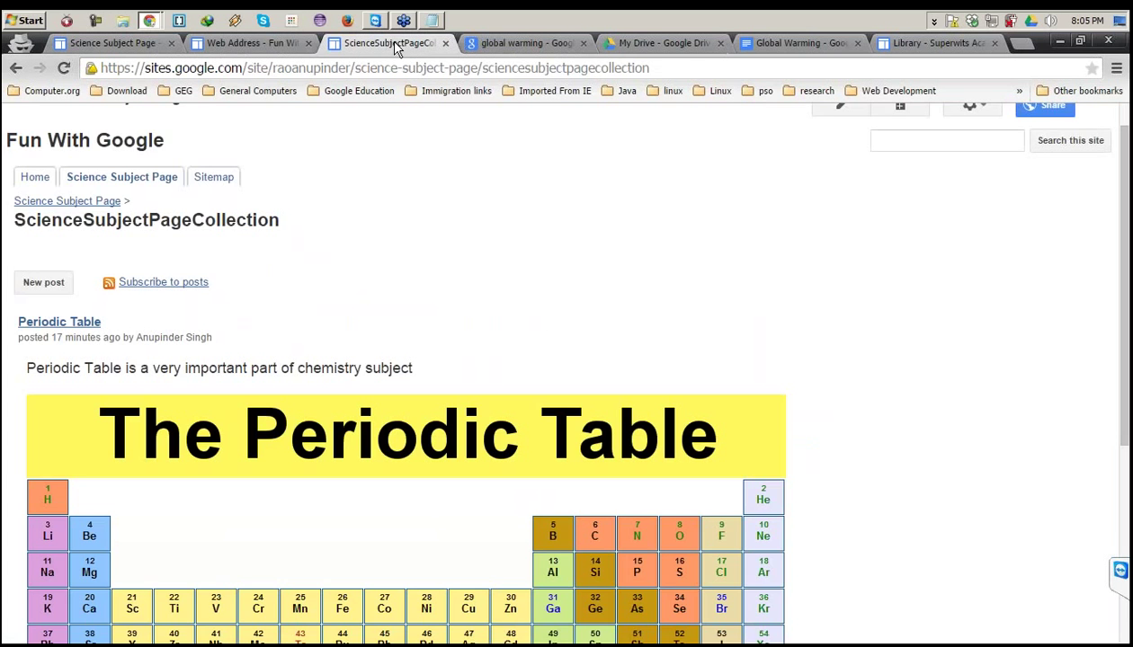
left_click(252, 42)
left_click(85, 529)
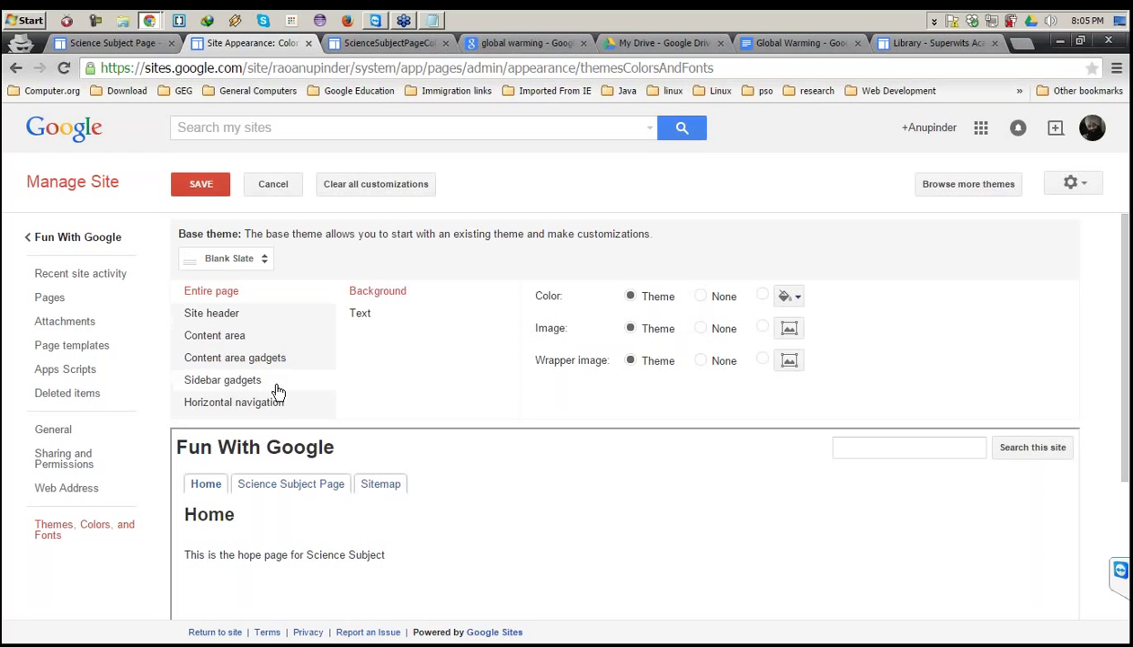
left_click(55, 525)
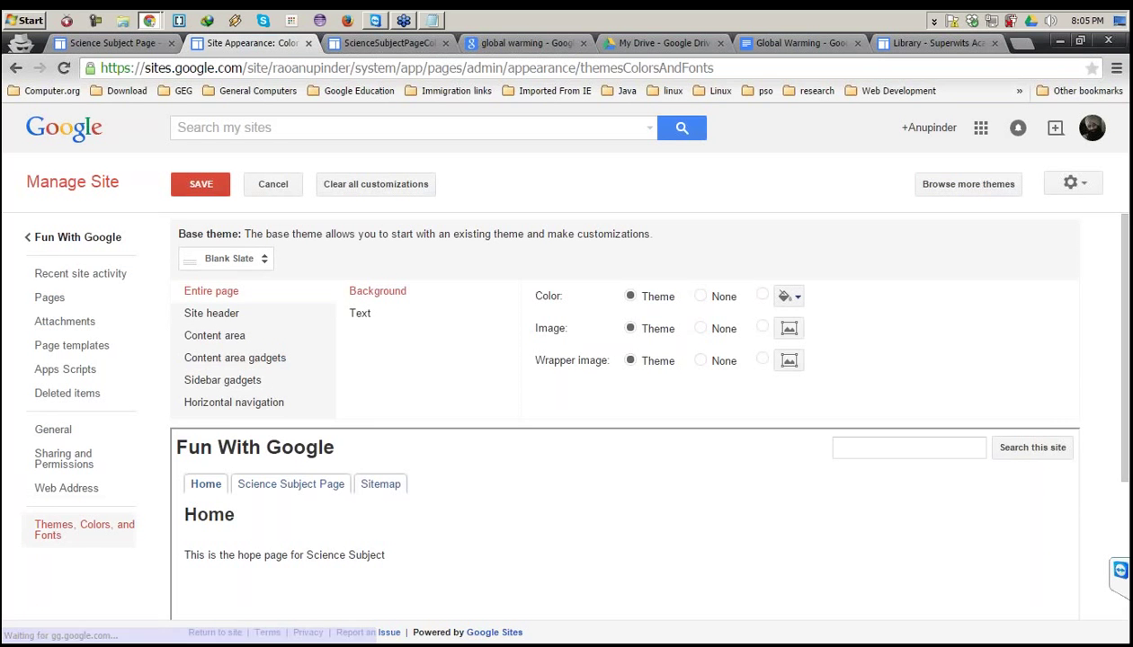
Review the Base theme list twice, keeping Blank Slate as the theme.
left_click(261, 262)
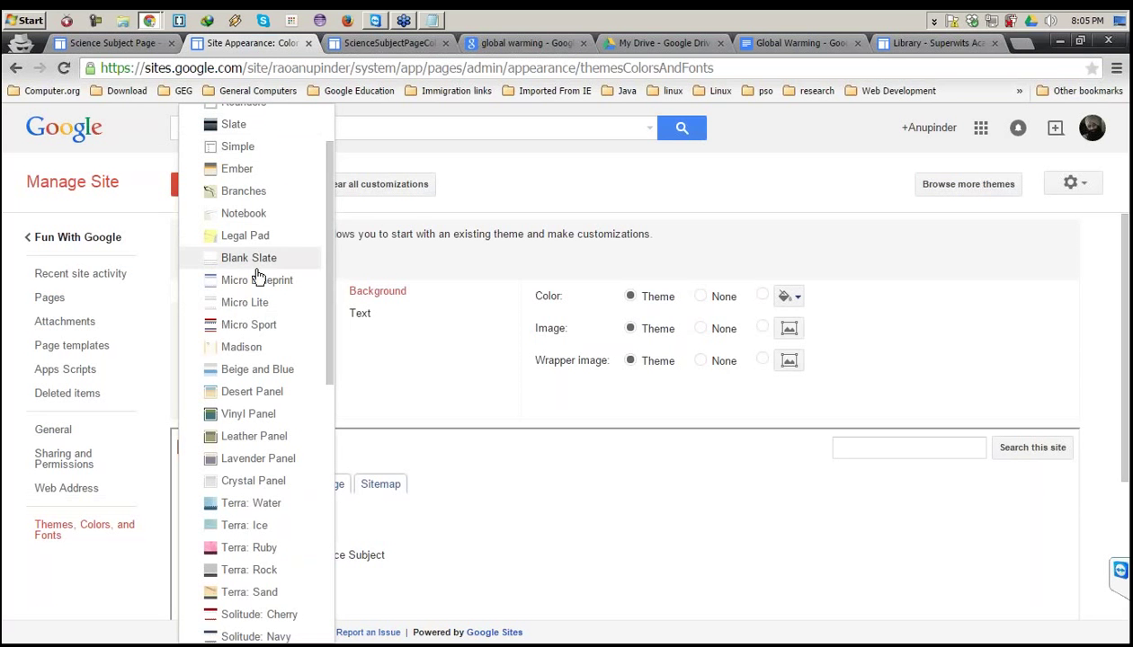
left_click(376, 232)
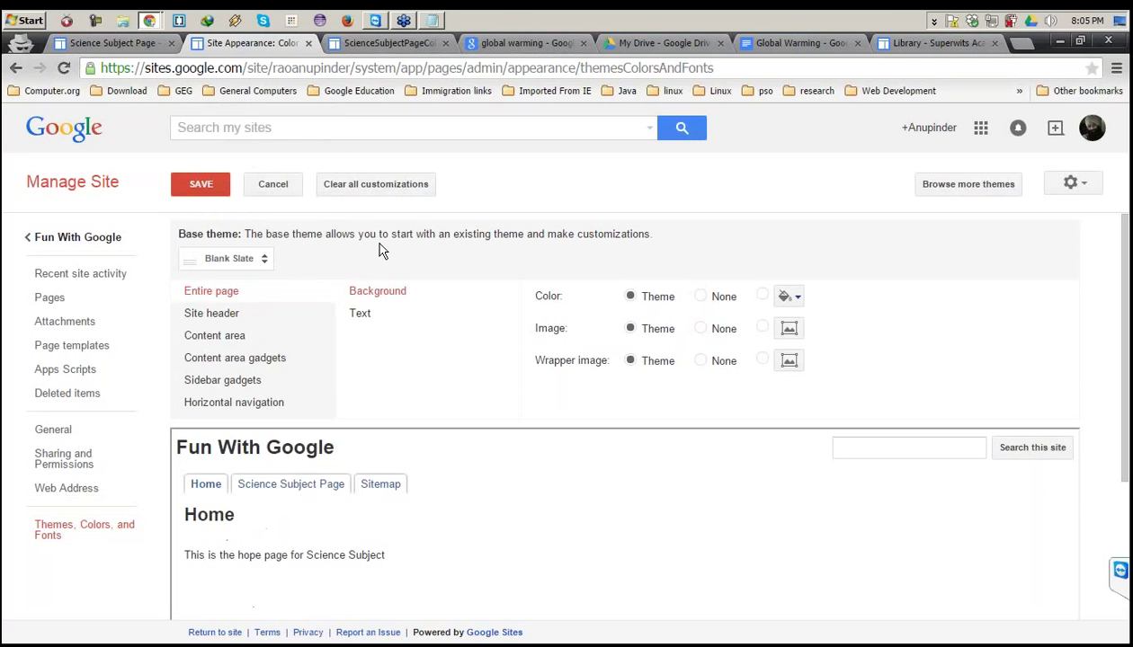
left_click(253, 263)
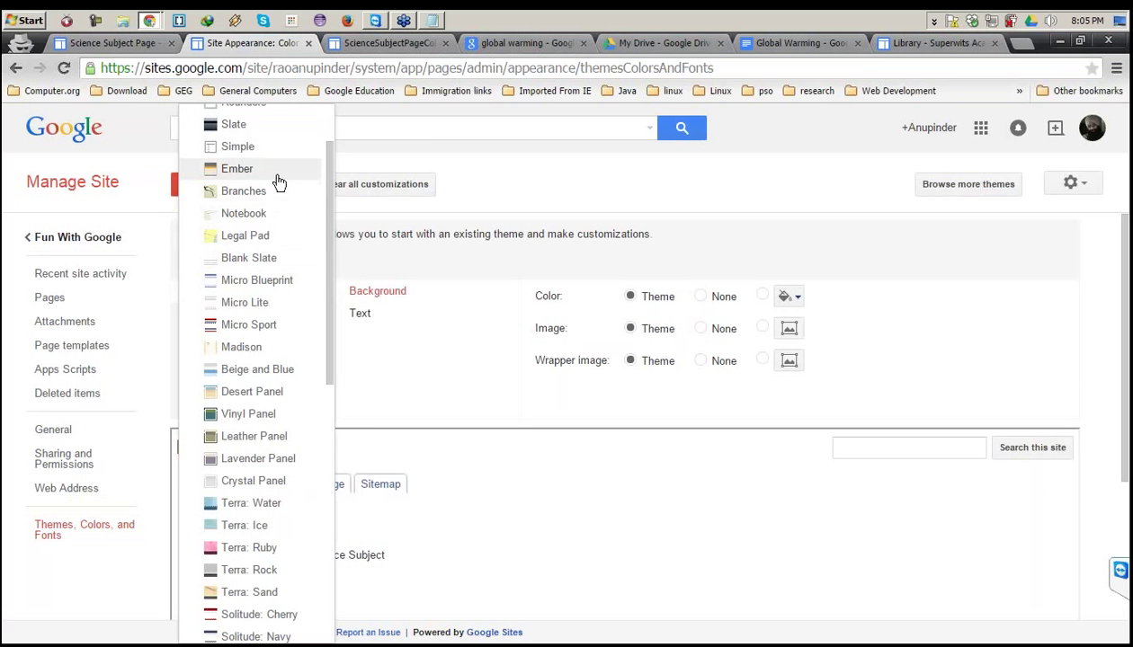
left_click(425, 227)
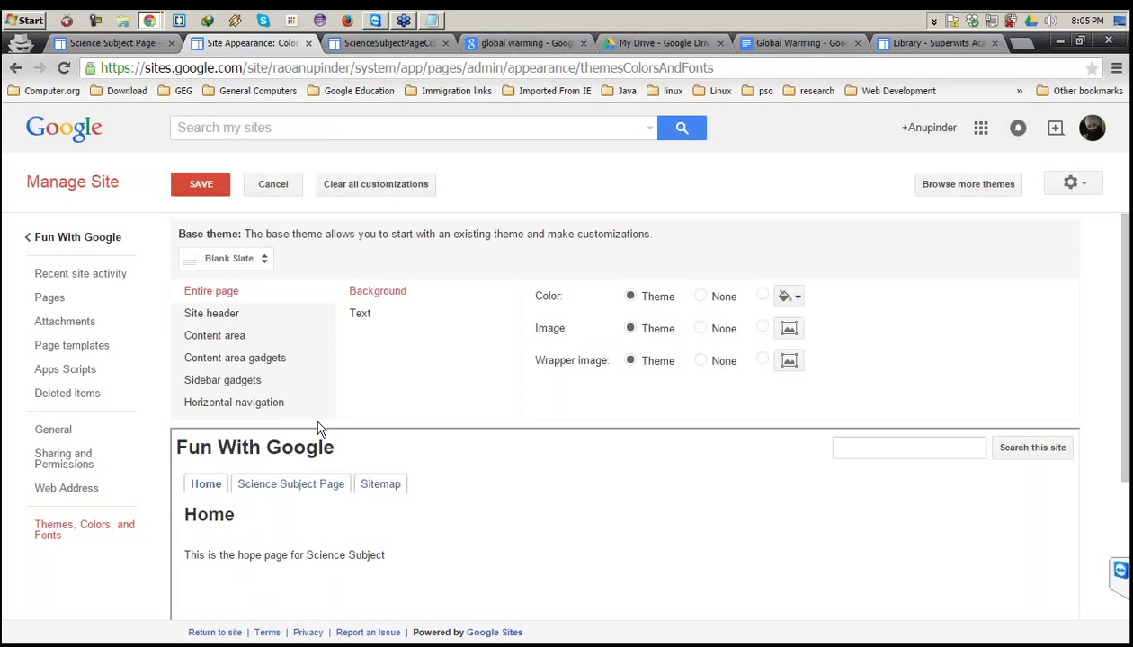
Give the Site header a custom yellow-orange background, comparing it against the SuperWits header.
left_click(231, 314)
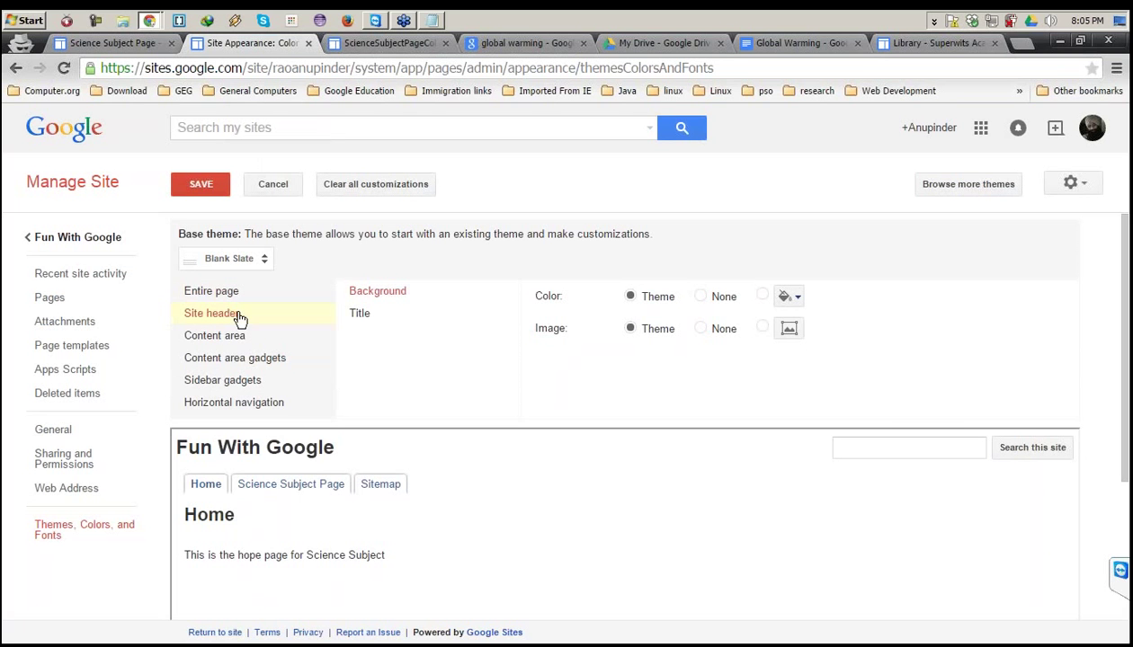
left_click(763, 298)
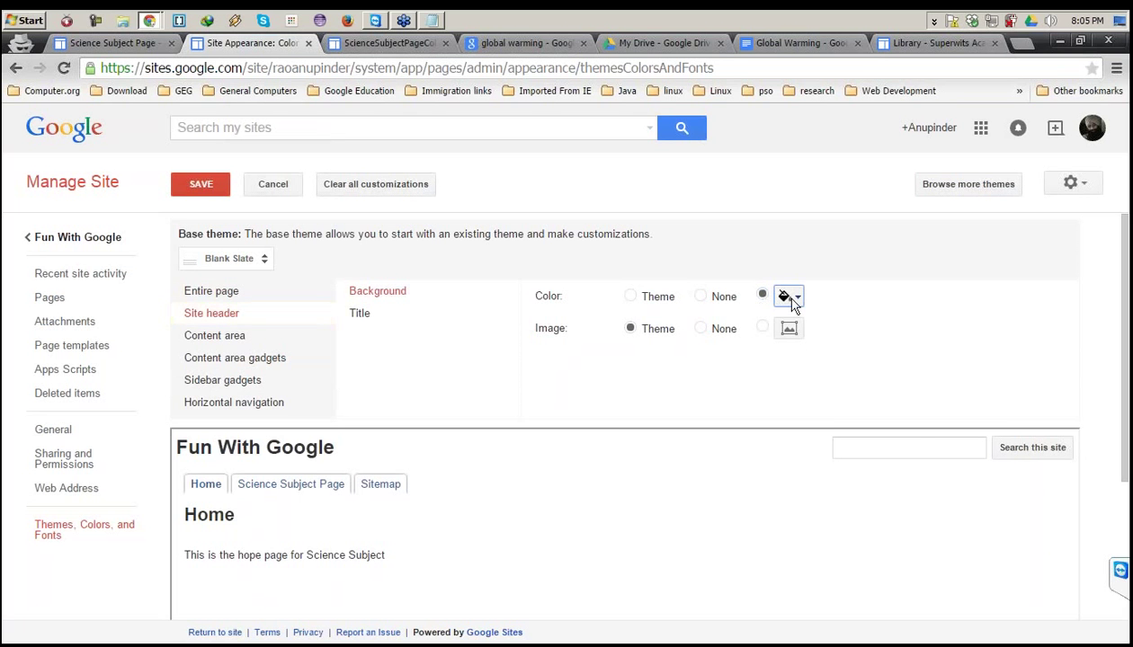
left_click(789, 296)
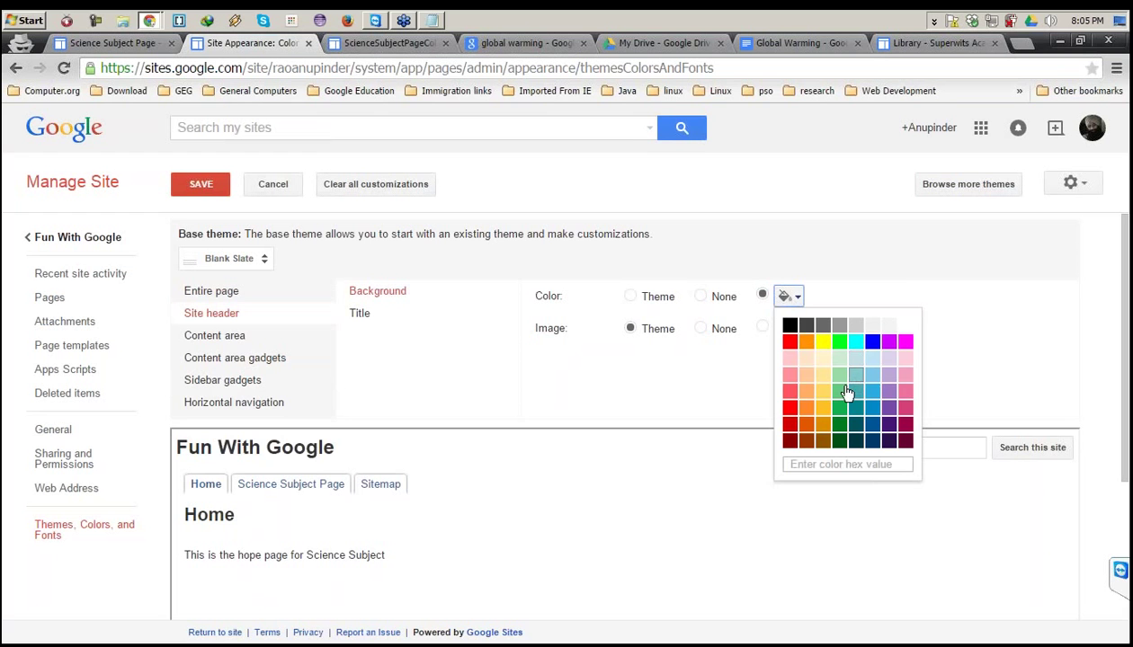
left_click(822, 410)
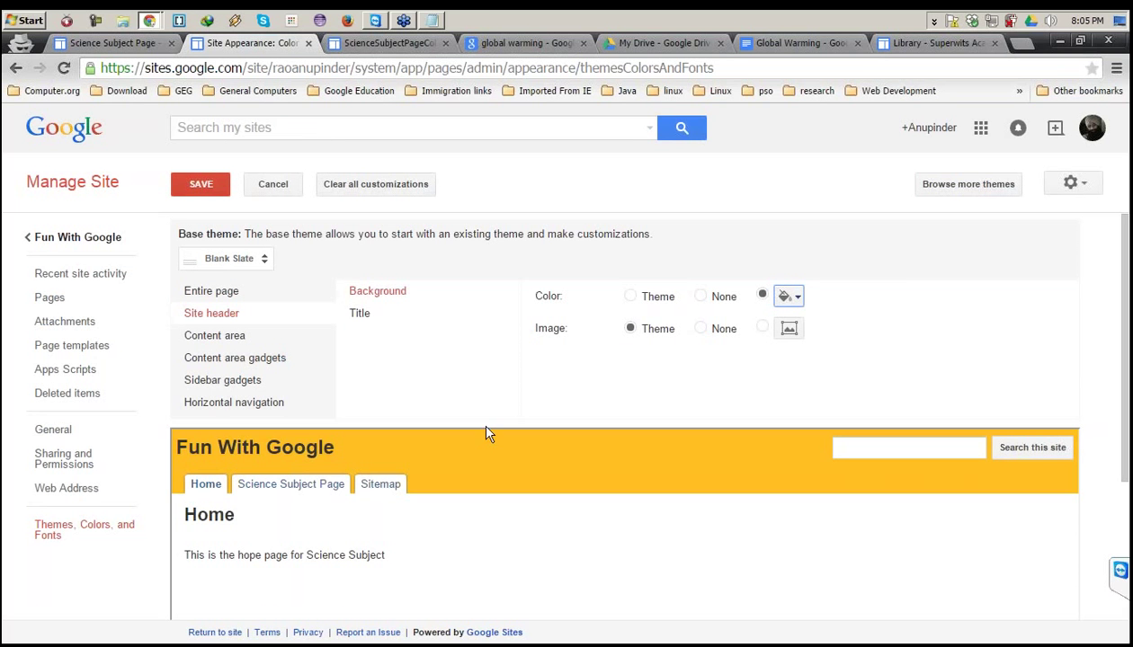
left_click(926, 45)
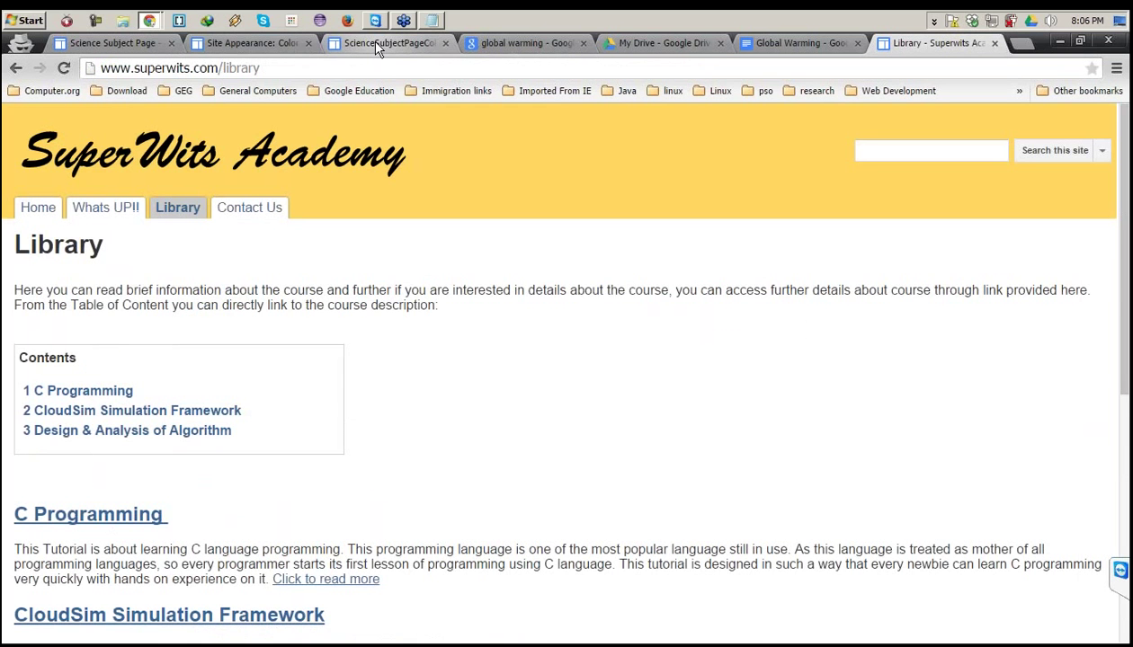
left_click(377, 43)
left_click(253, 43)
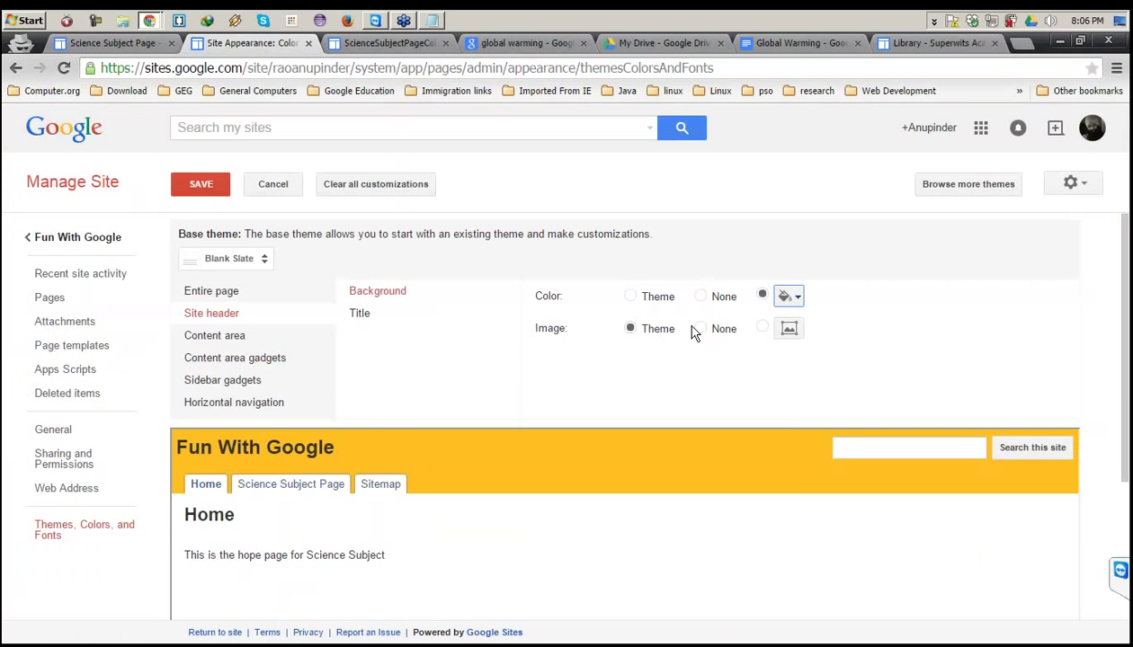
Set the Content area > Page title colour to a custom green.
left_click(255, 338)
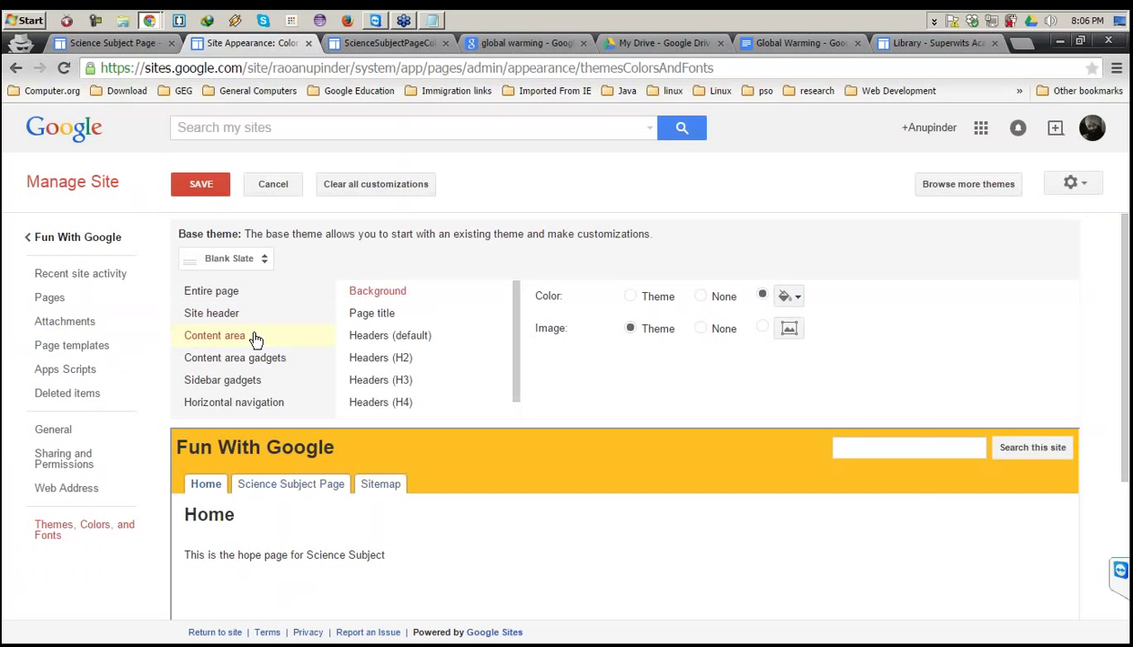
left_click(371, 313)
left_click(788, 331)
left_click(822, 368)
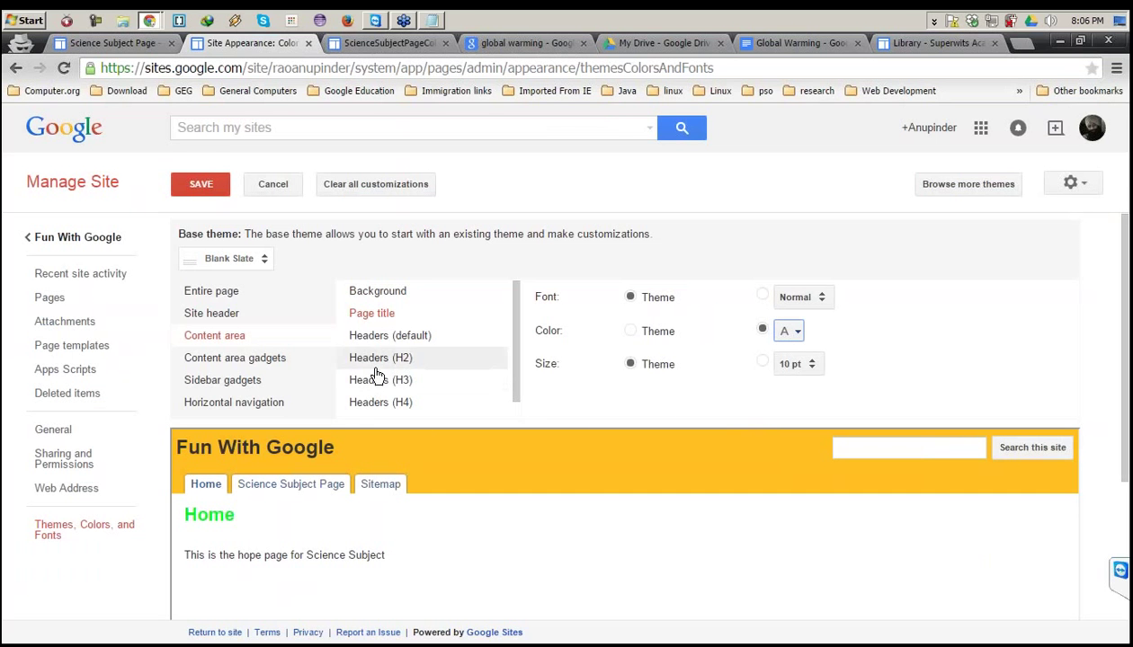
left_click(235, 403)
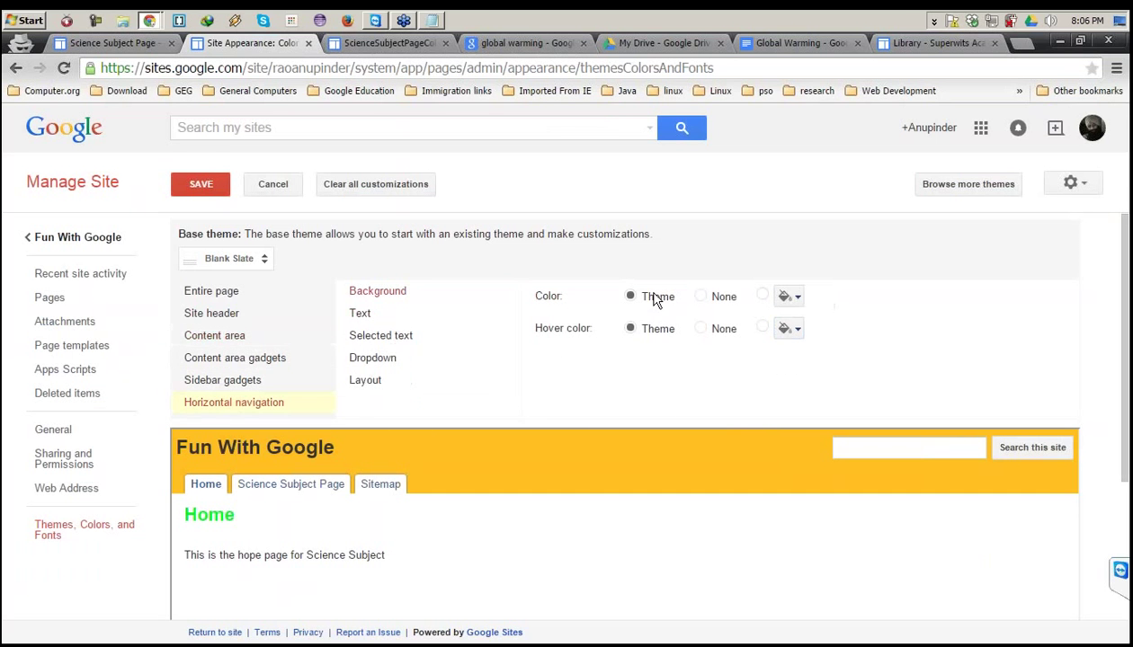
Give the horizontal navigation tabs a custom blue background colour.
left_click(701, 297)
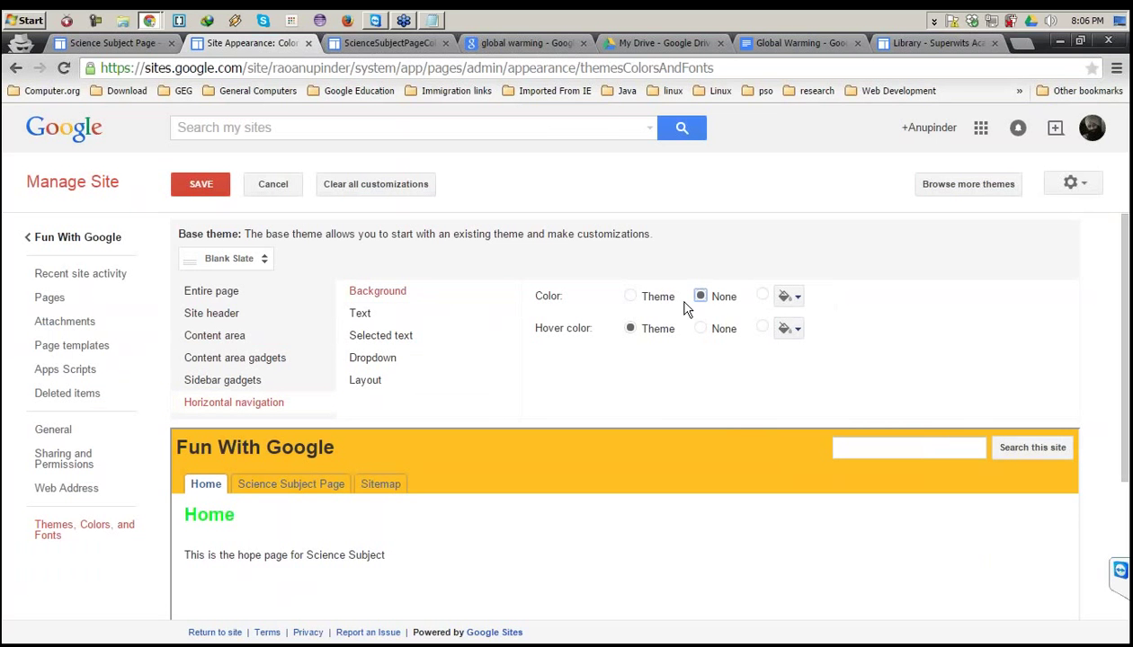
left_click(786, 297)
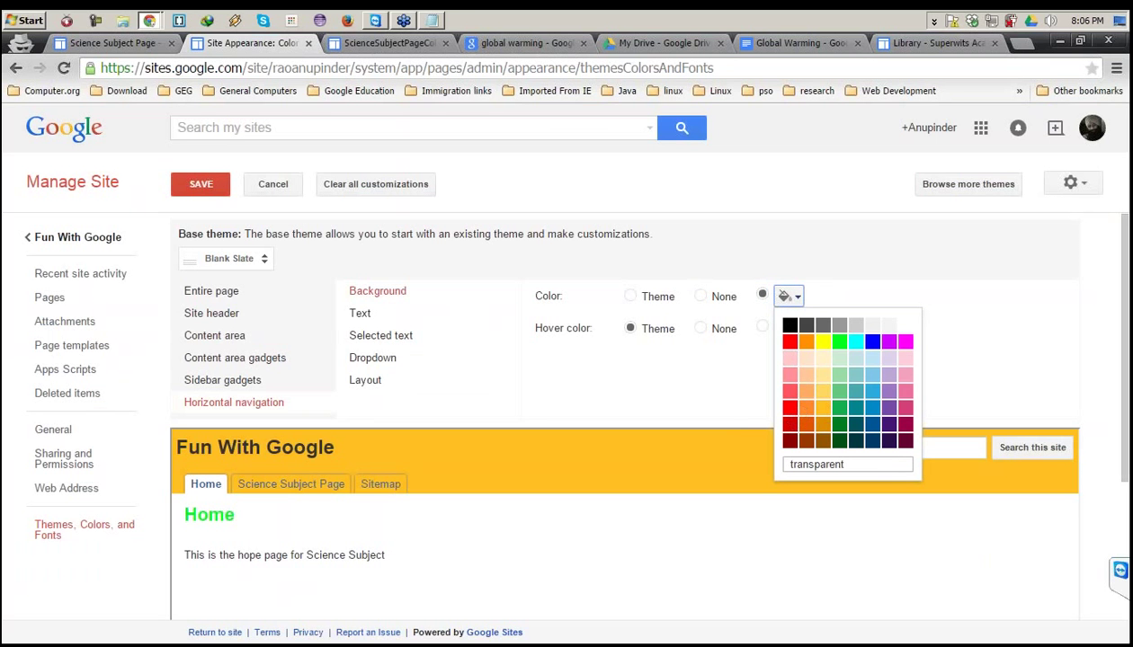
left_click(868, 396)
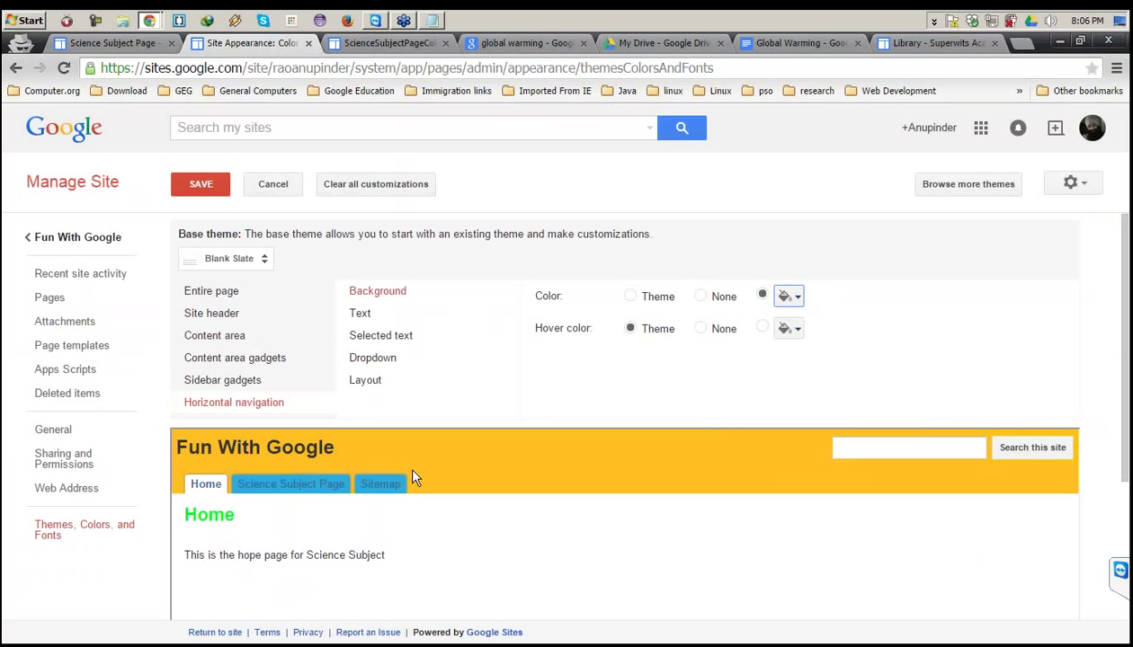
Set the Selected text background of horizontal navigation to a pink swatch.
left_click(381, 341)
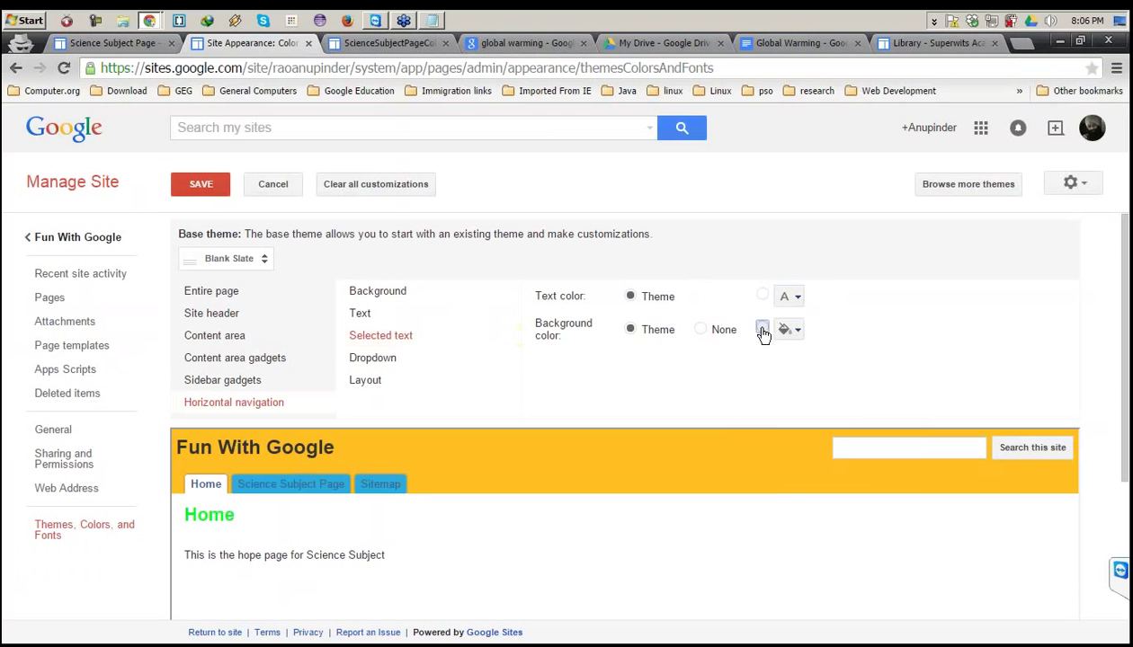
left_click(789, 329)
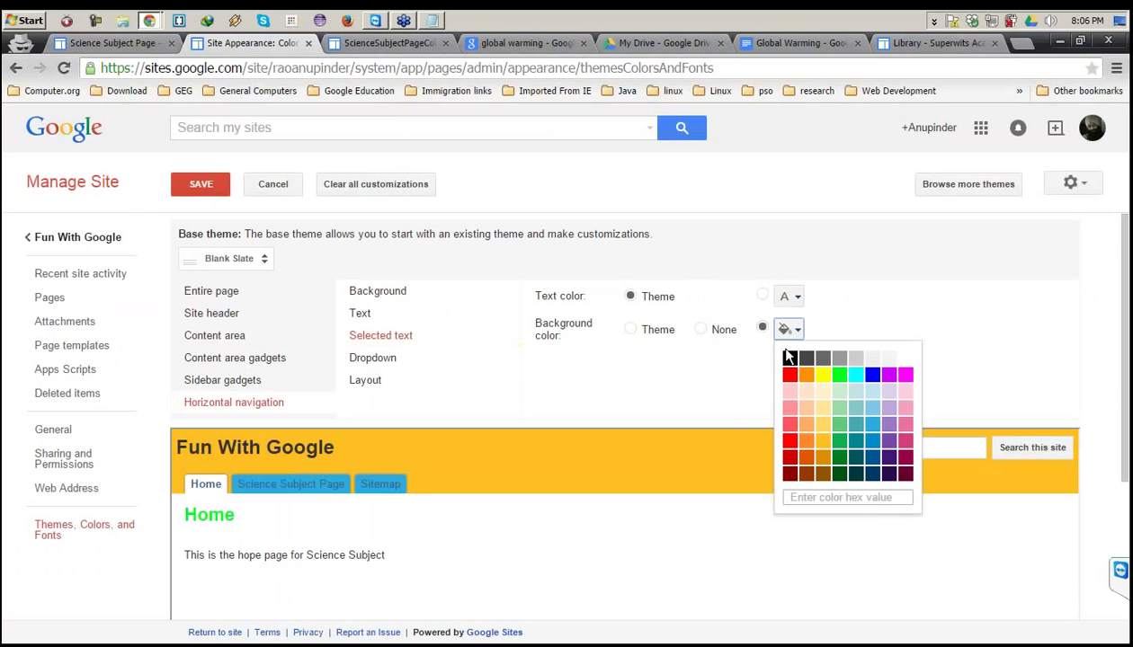
left_click(905, 424)
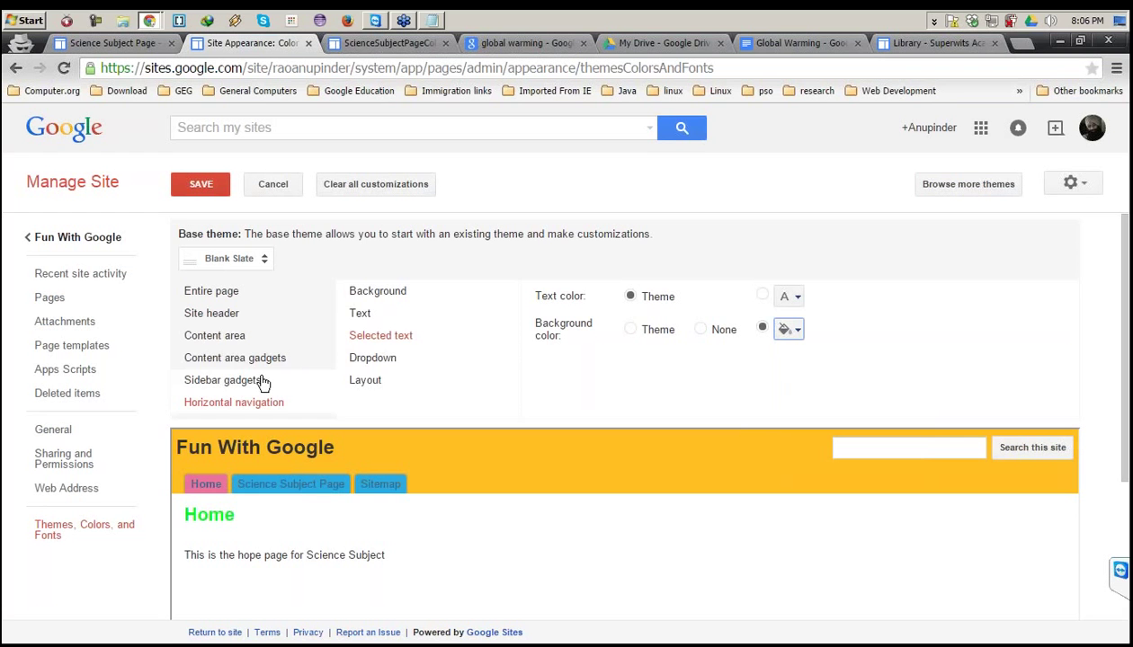
left_click(239, 358)
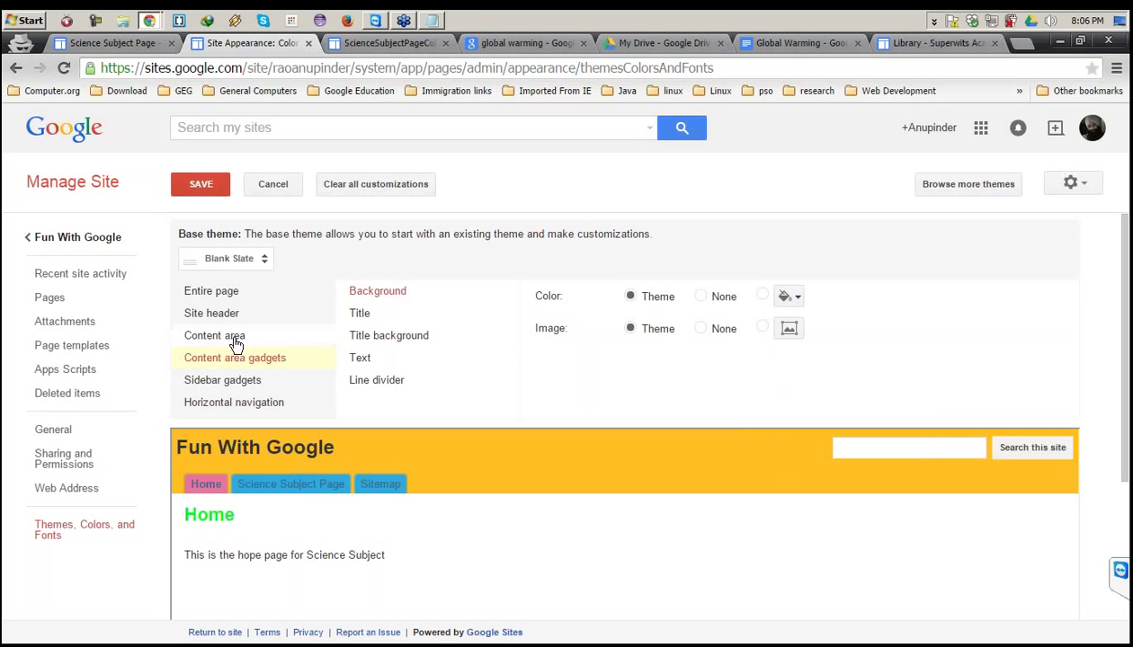
left_click(234, 339)
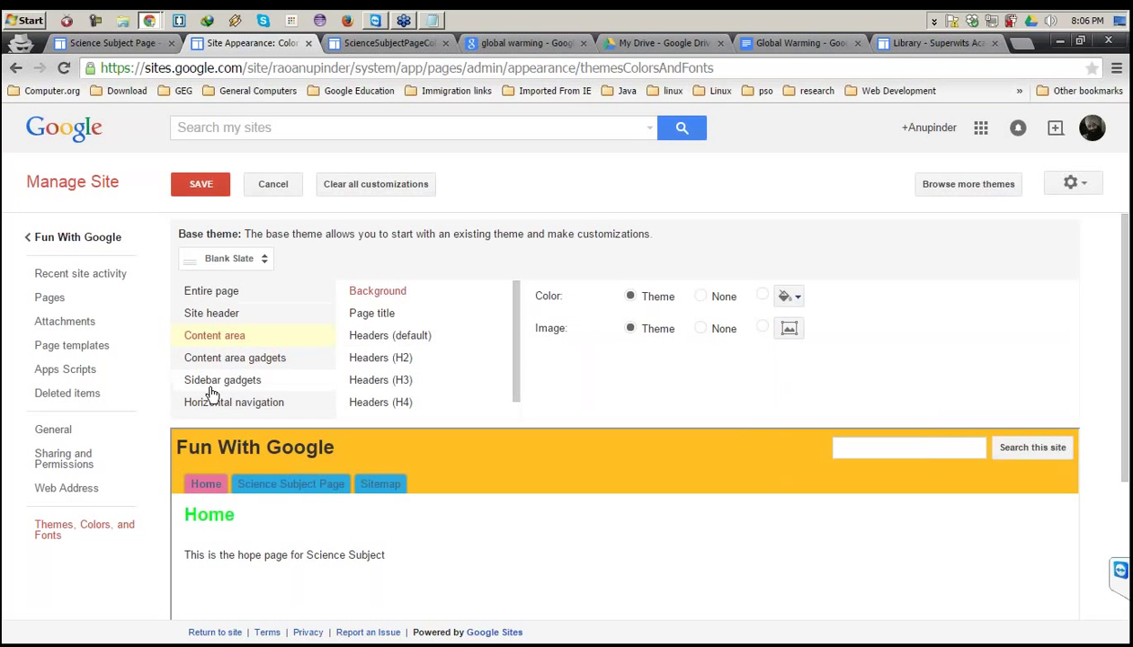
scroll(463, 352, "down", 3)
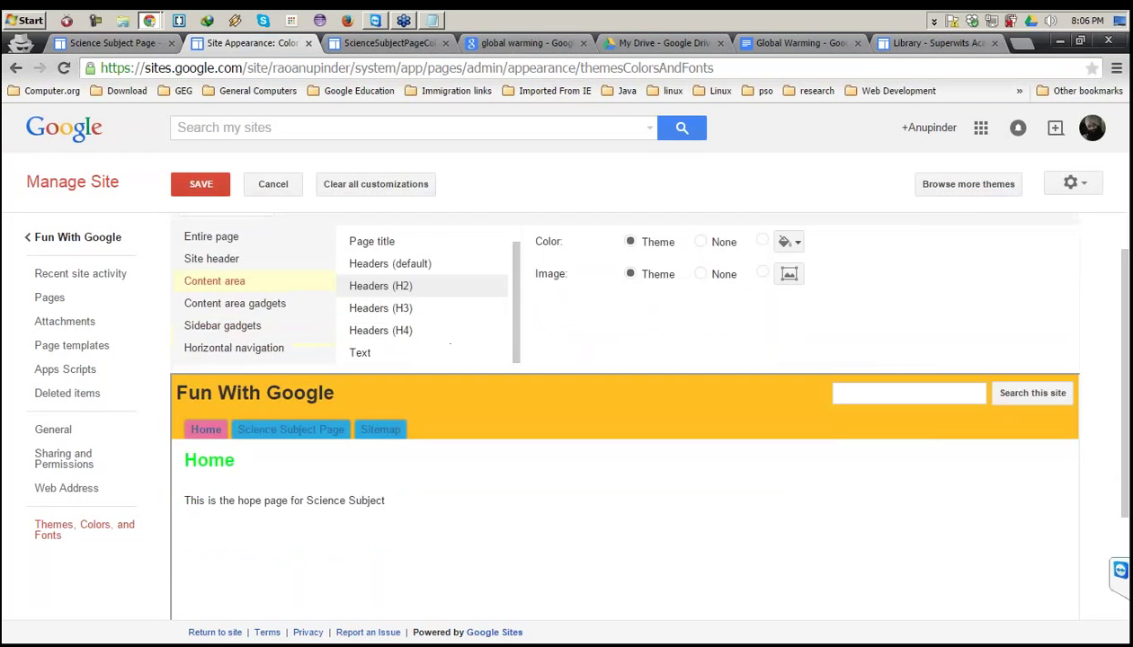
scroll(450, 345, "up", 2)
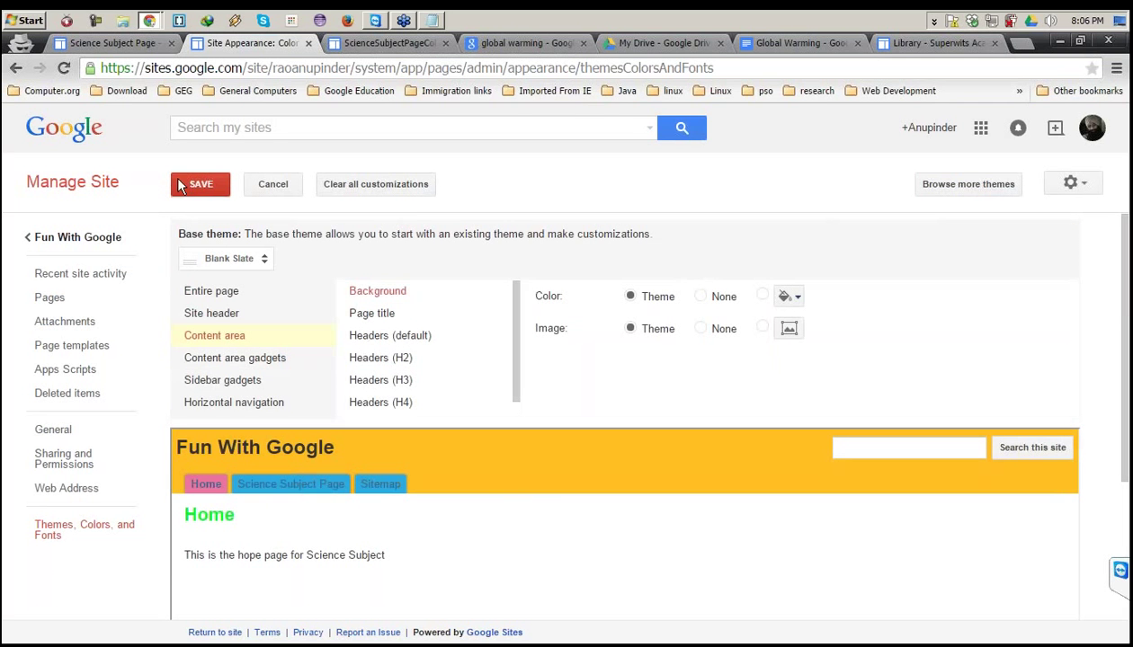
Save the colours, load the live site root in the other window, and open Science Subject Page.
left_click(179, 189)
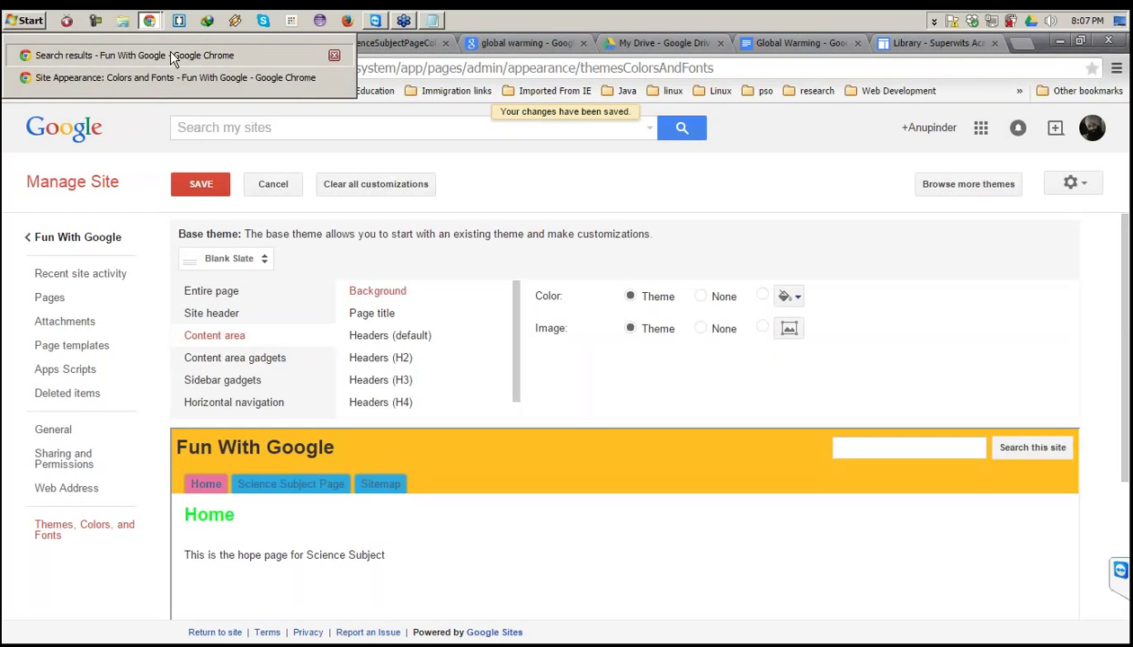
left_click(167, 49)
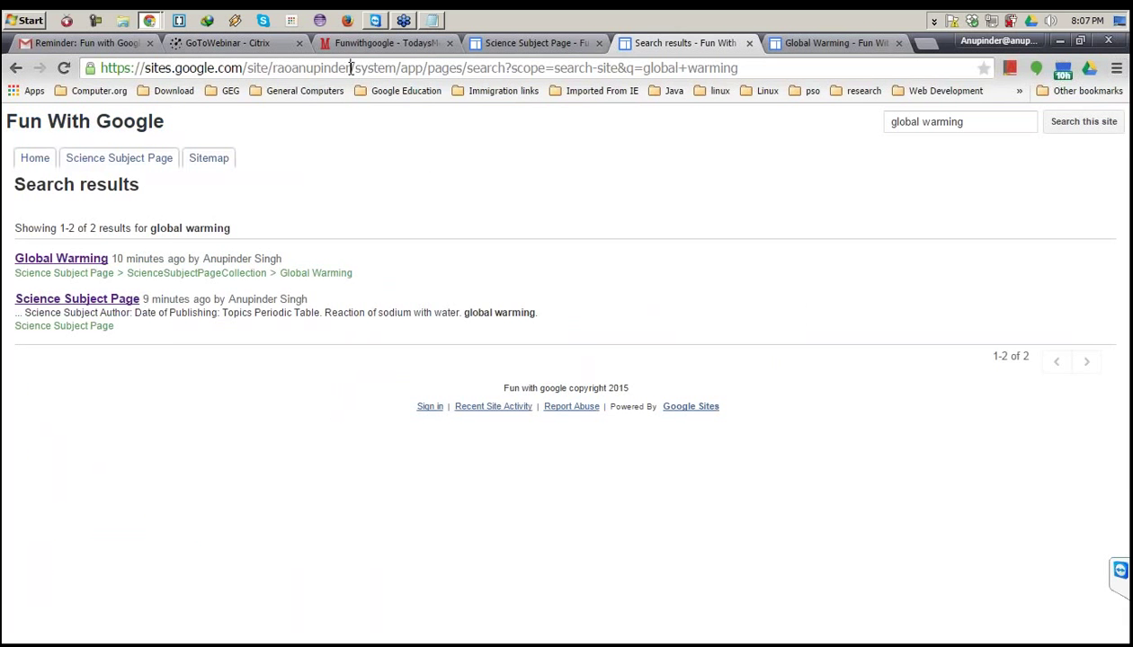
left_click_drag(350, 67, 784, 79)
key("BackSpace")
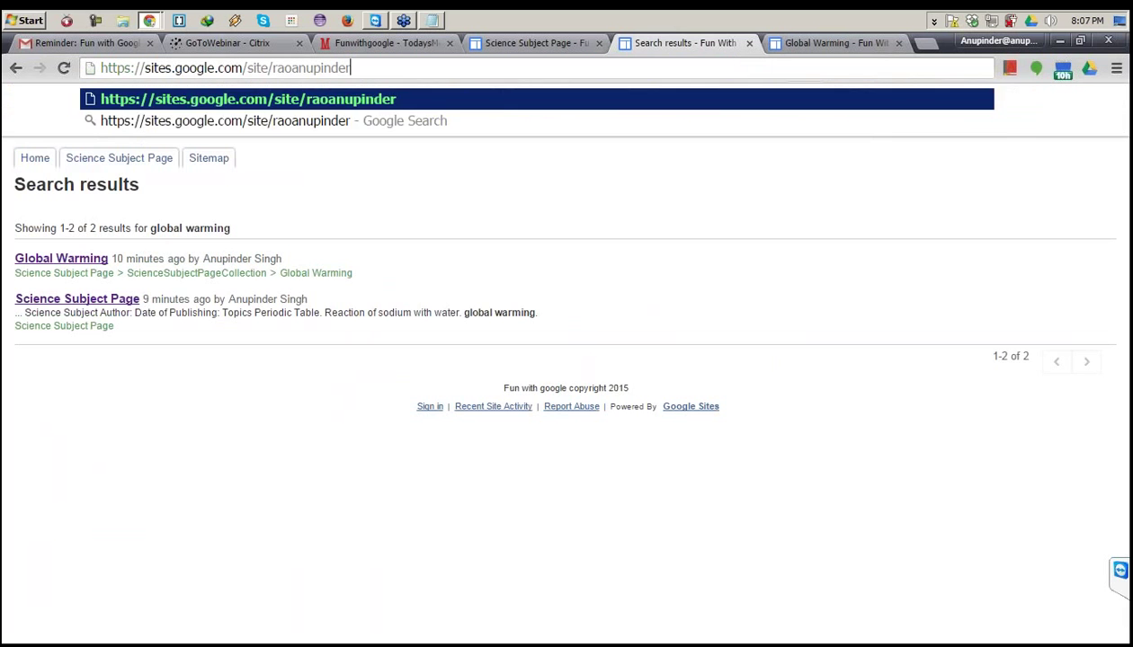
key("Return")
mouse_move(119, 159)
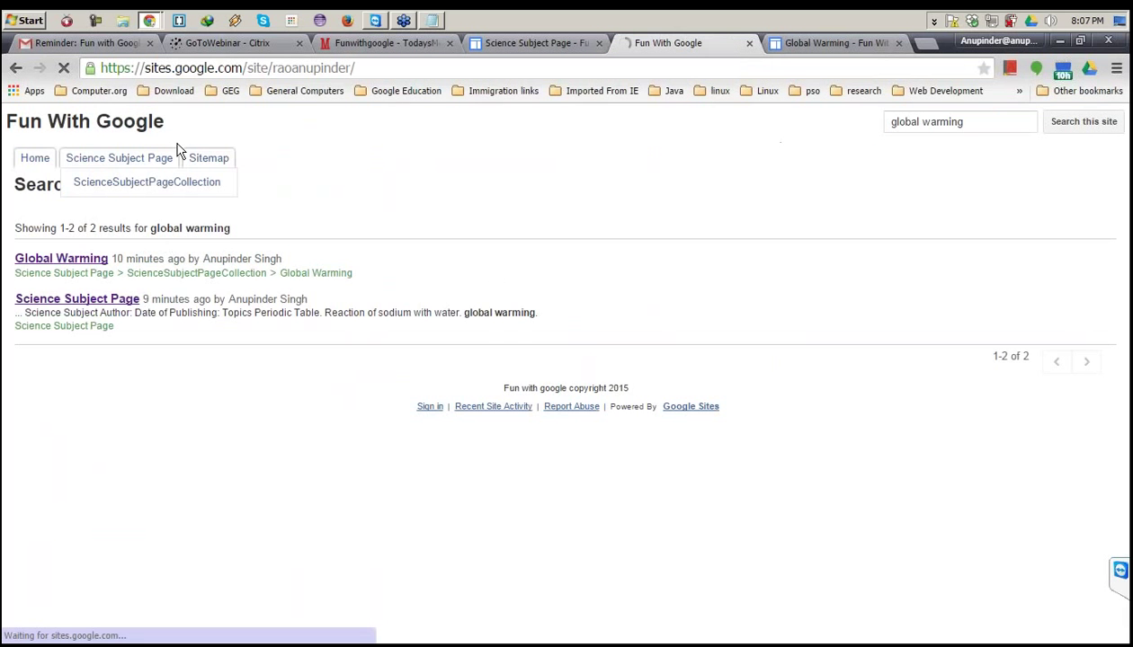
left_click(110, 162)
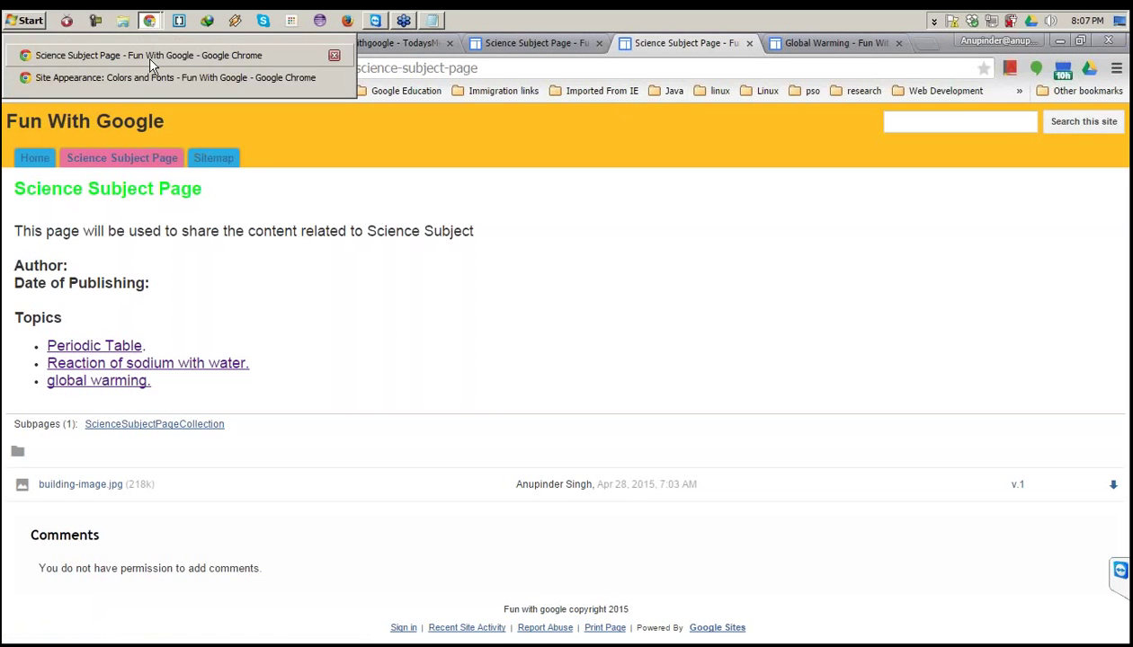
Switch back to the signed-in Chrome window and bring up the Science Subject Page submenu.
key("alt+Tab")
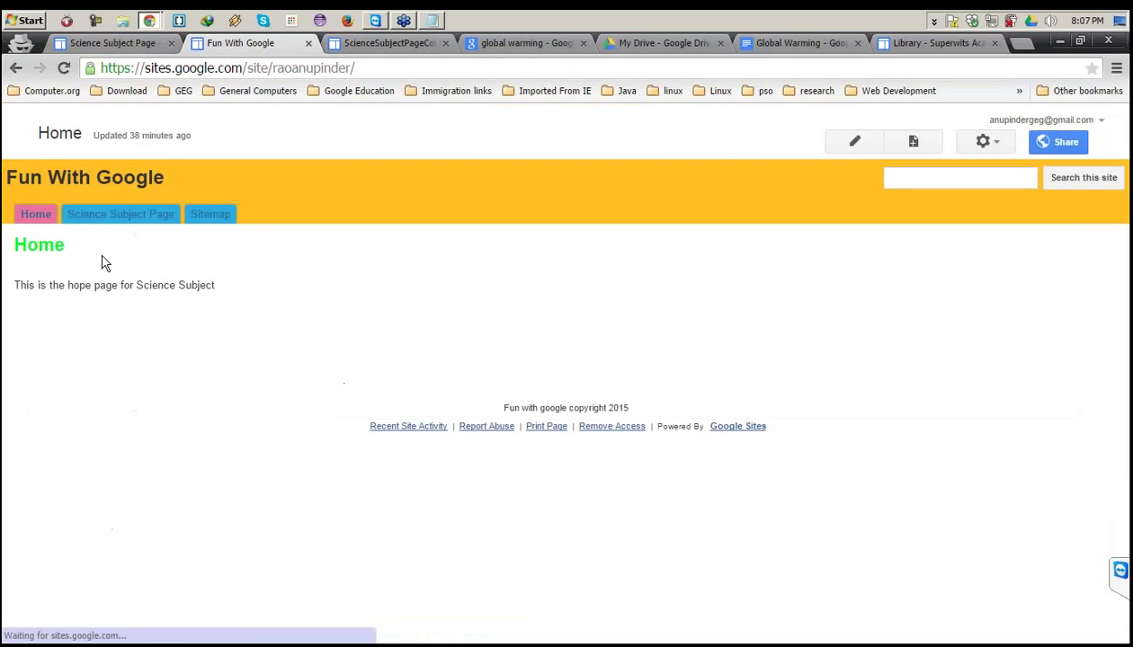
mouse_move(103, 216)
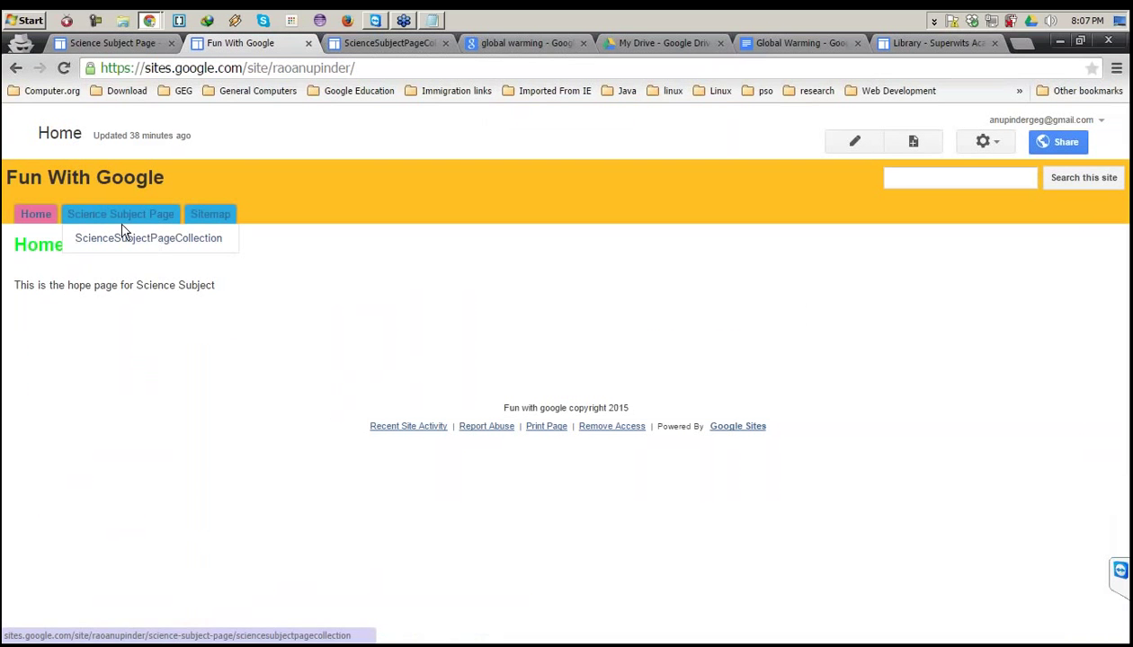
Open ScienceSubjectPageCollection and scroll through its Global Warming, reaction video and Periodic Table posts.
left_click(184, 245)
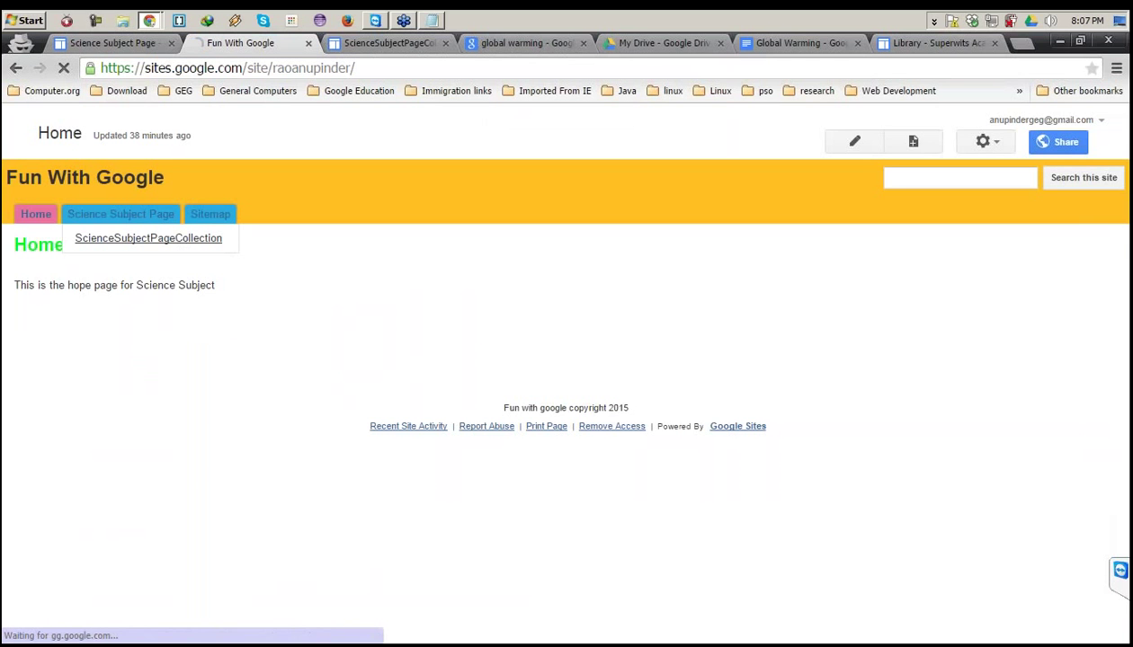
scroll(394, 336, "down", 3)
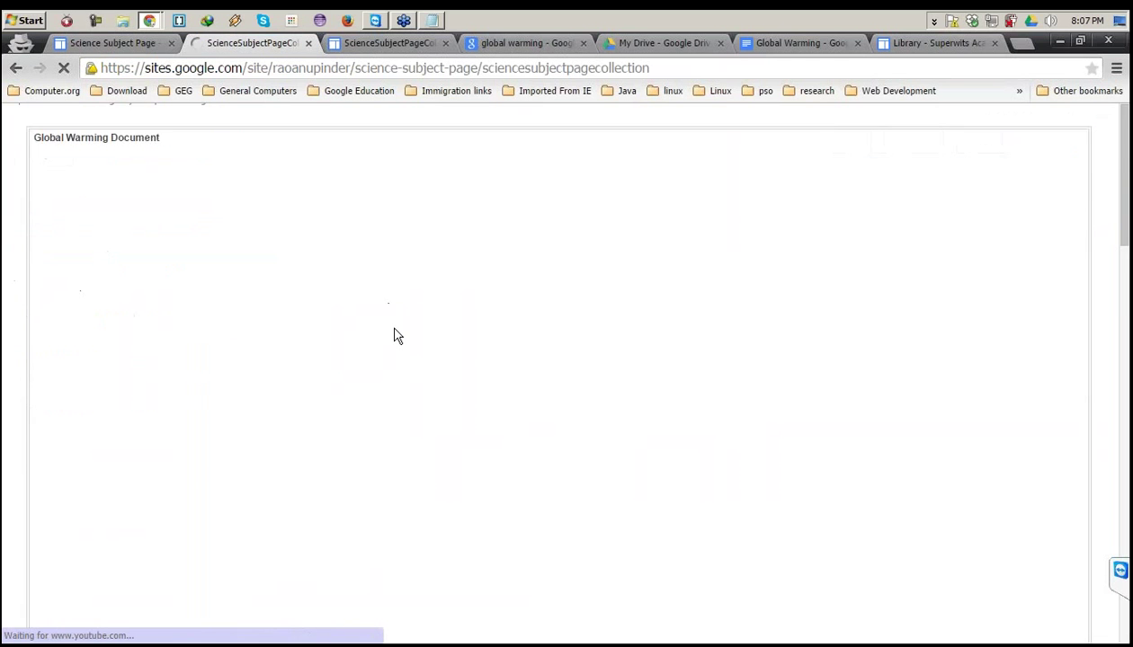
scroll(392, 374, "down", 10)
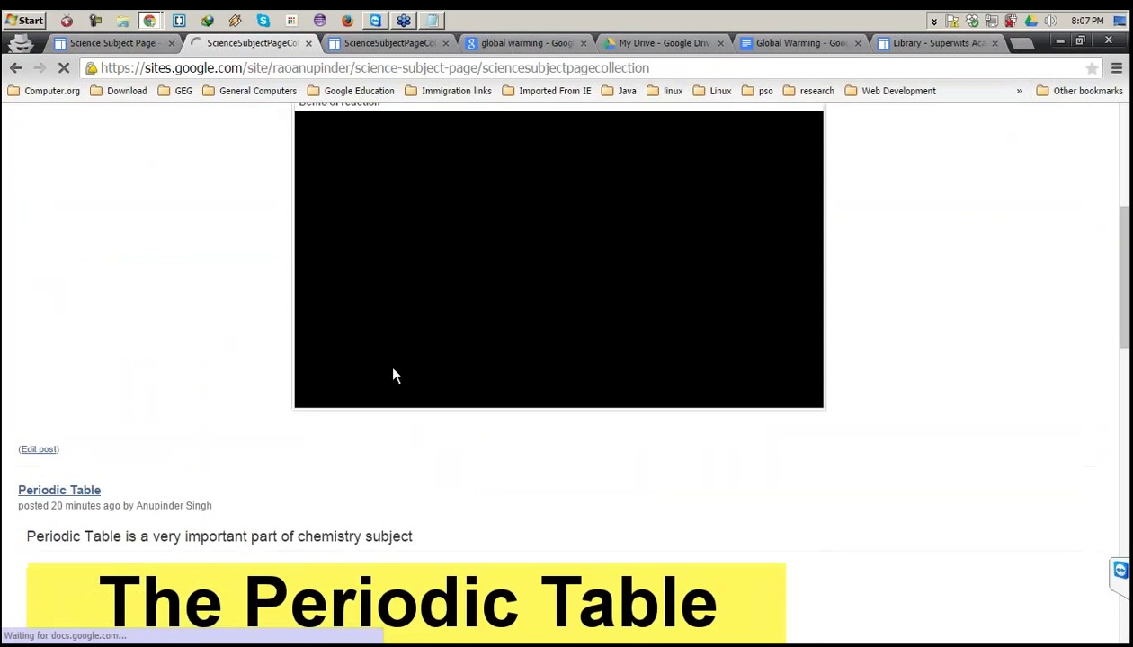
scroll(393, 375, "down", 4)
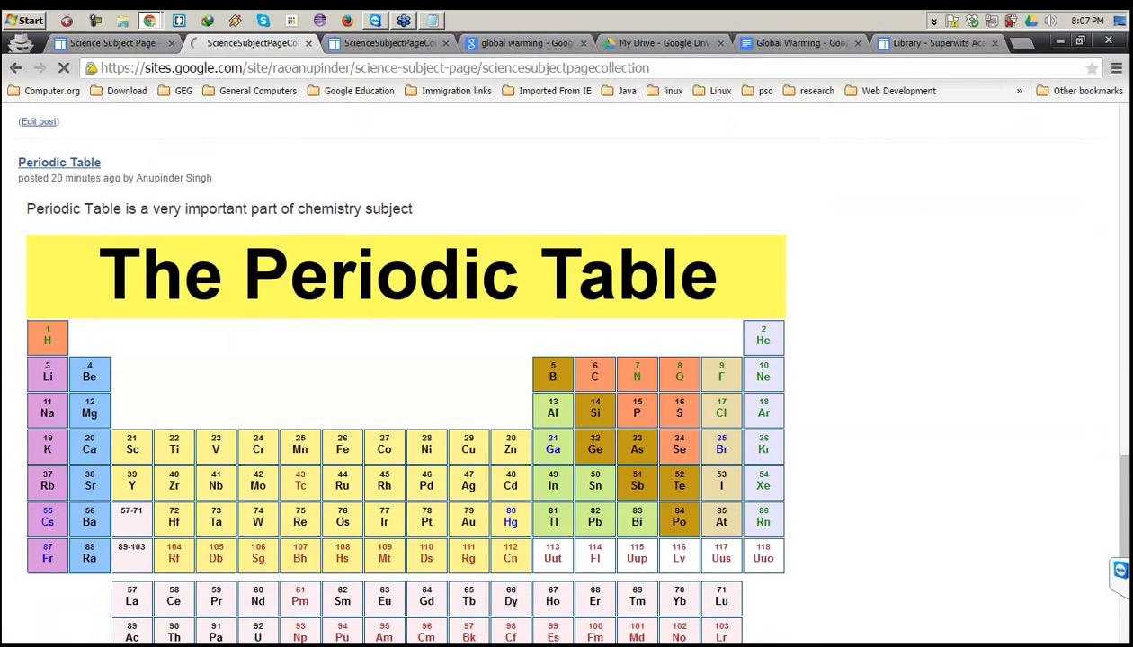
scroll(666, 245, "up", 14)
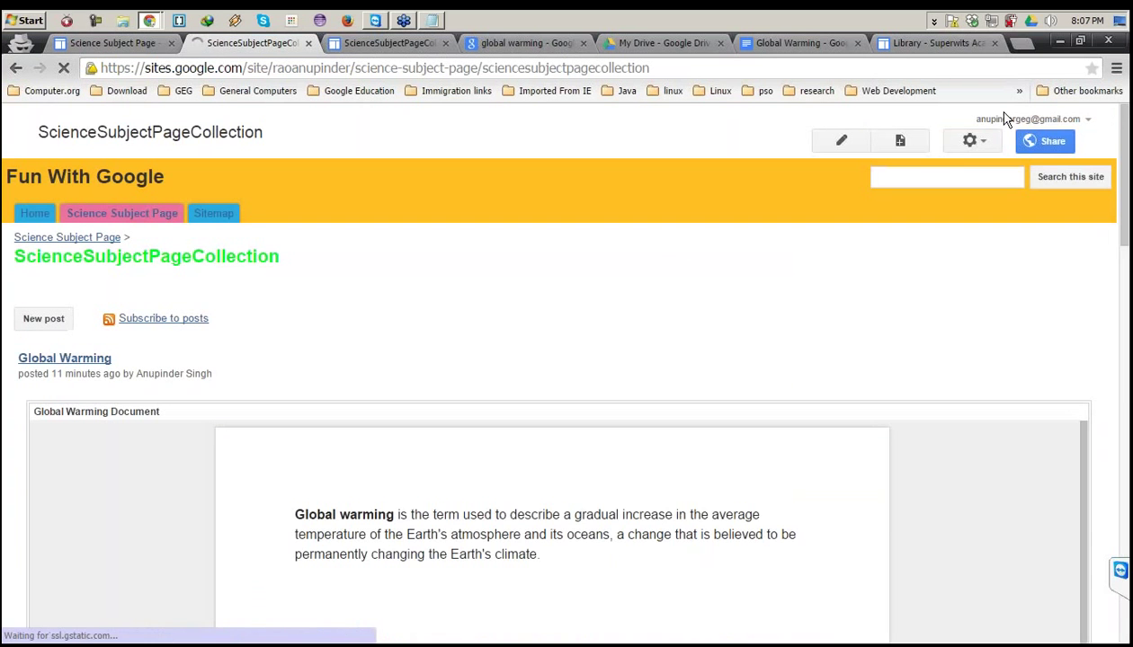
Enter Edit site layout from the gear menu and open Configure navigation for the top bar.
left_click(966, 143)
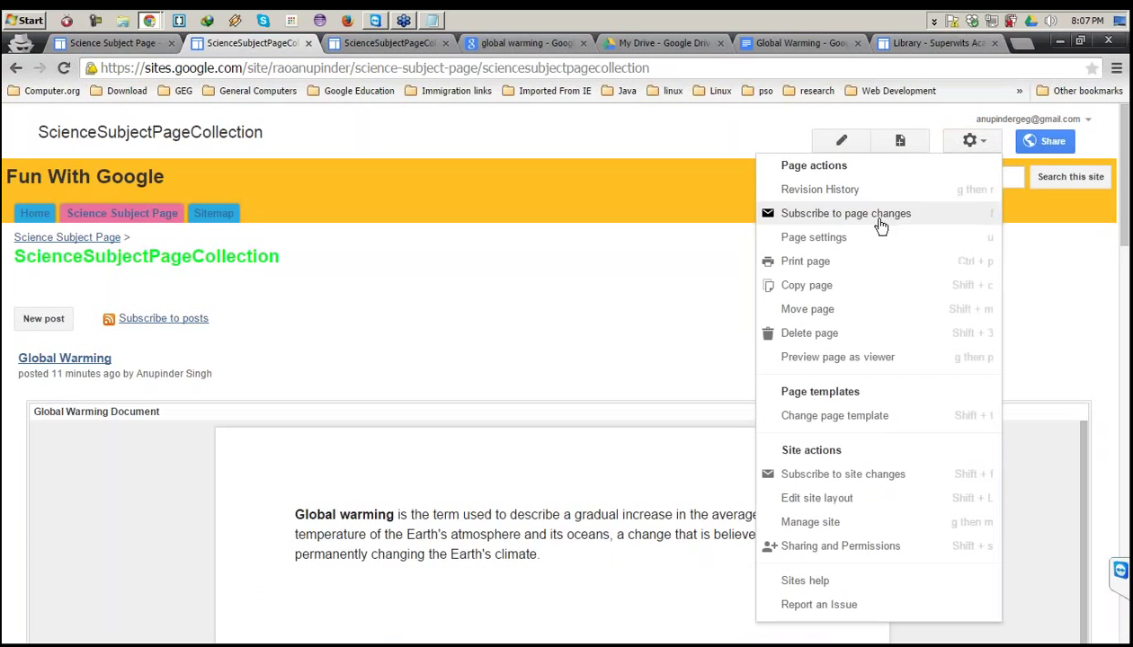
left_click(859, 239)
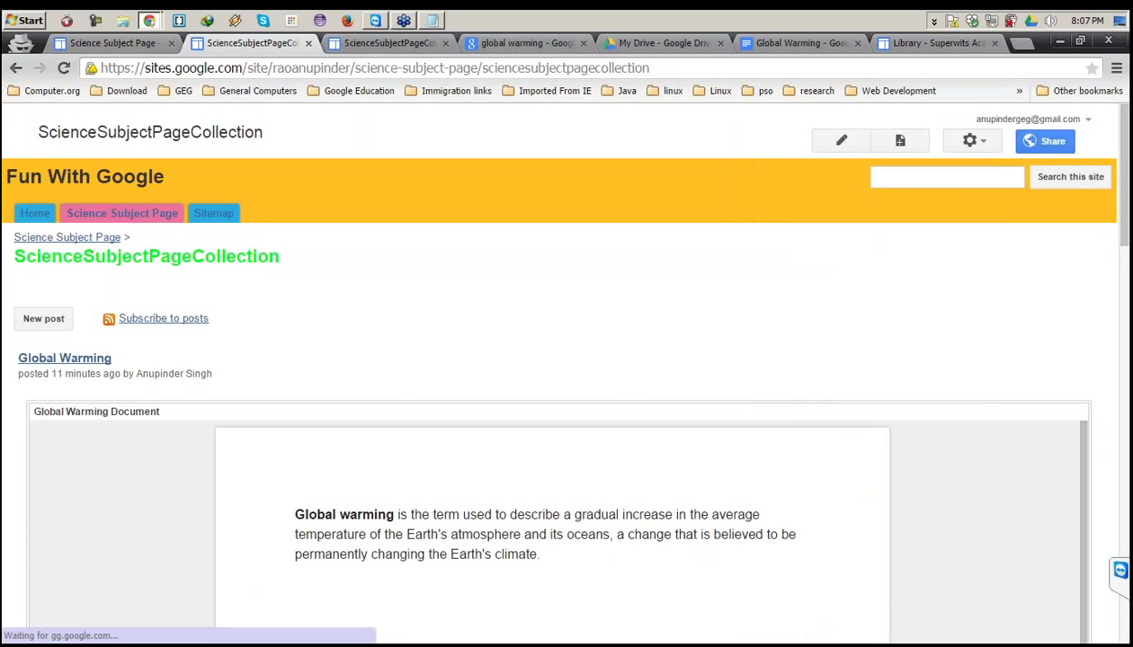
left_click(463, 517)
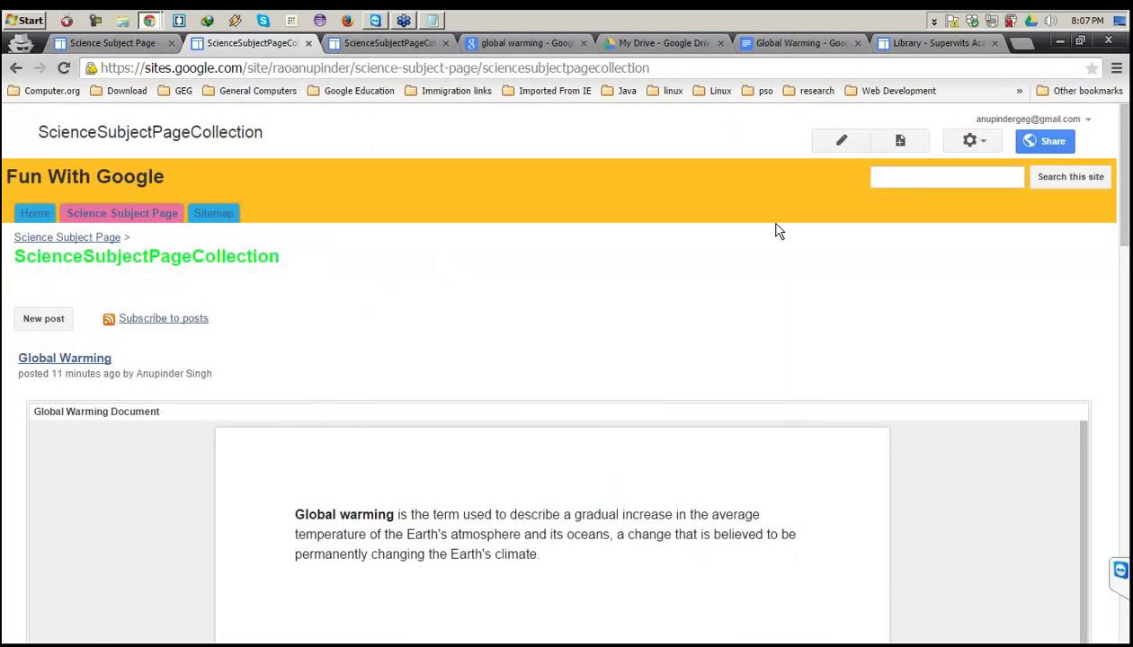
left_click(978, 143)
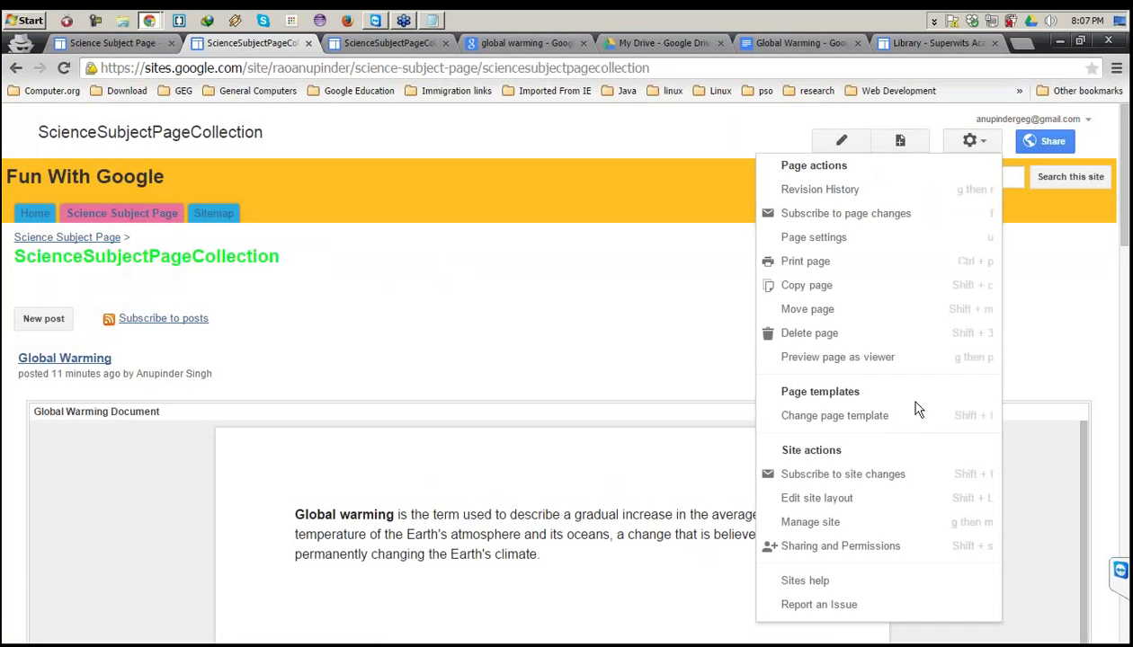
left_click(806, 499)
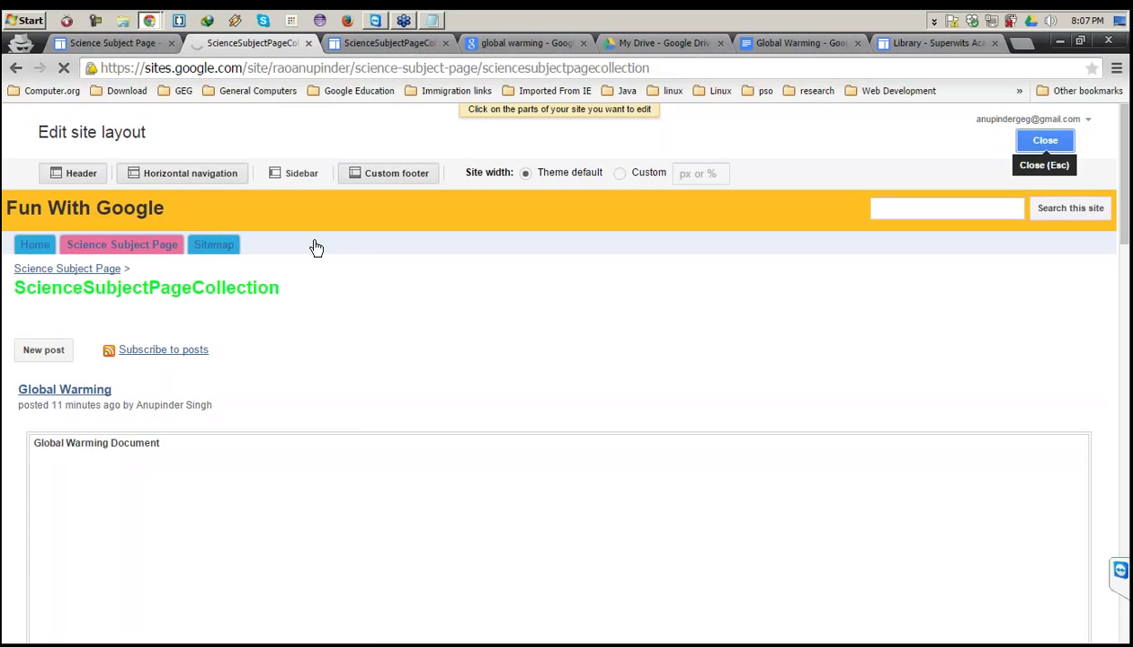
left_click(317, 248)
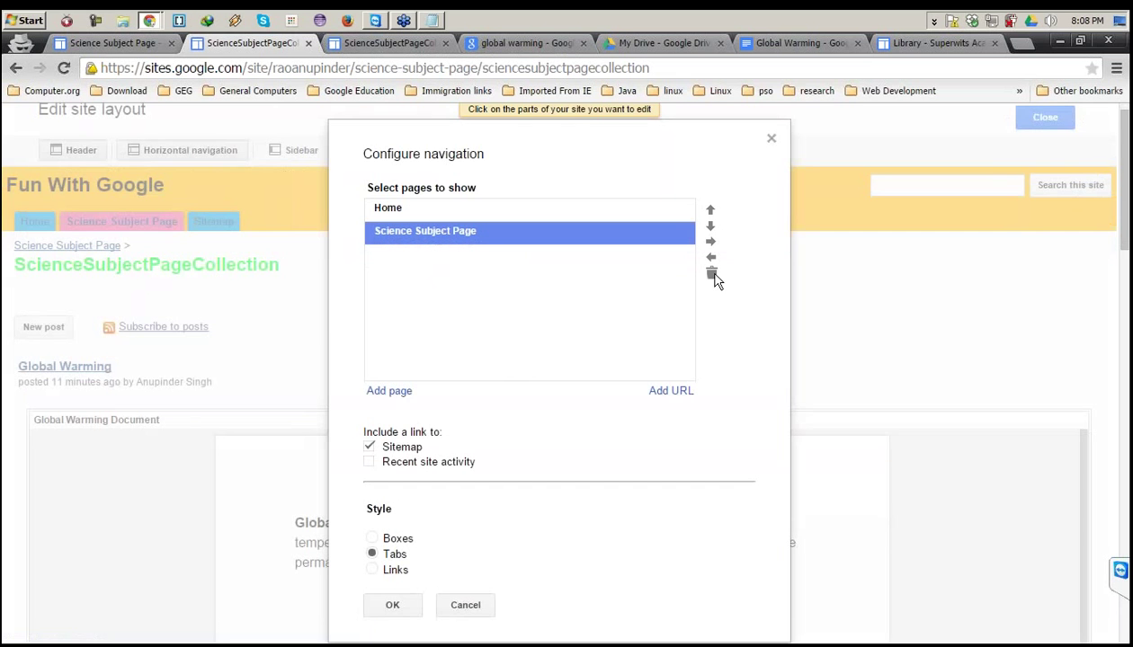
Add the Periodic Table page from ScienceSubjectPageCollection to the navigation list.
left_click(403, 400)
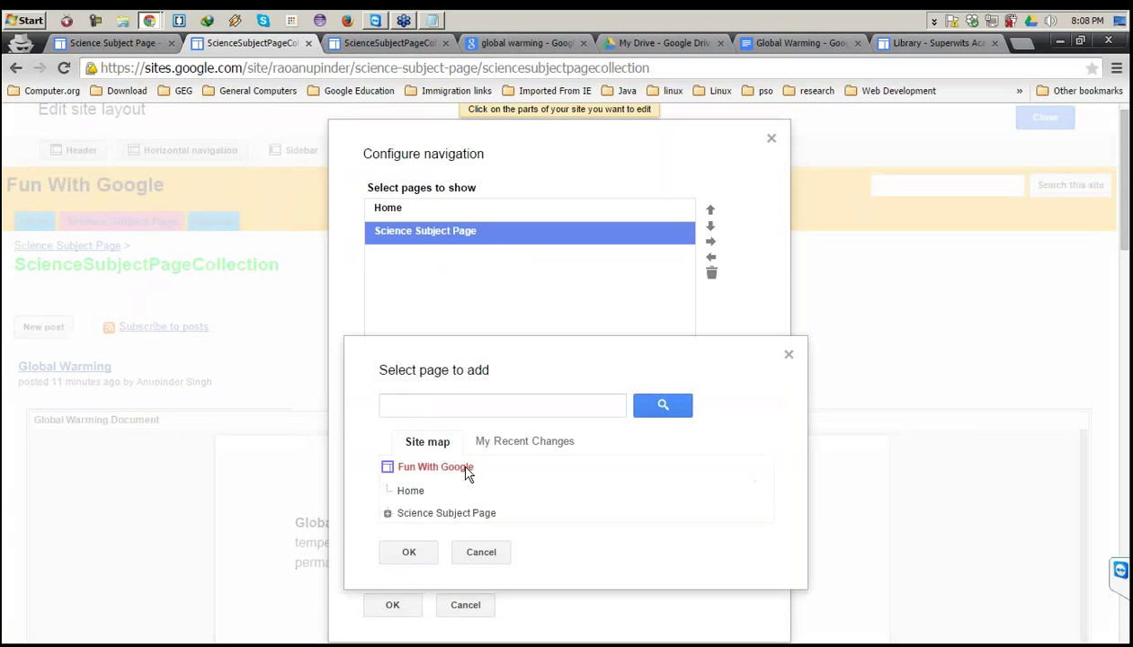
left_click(387, 513)
scroll(414, 520, "down", 2)
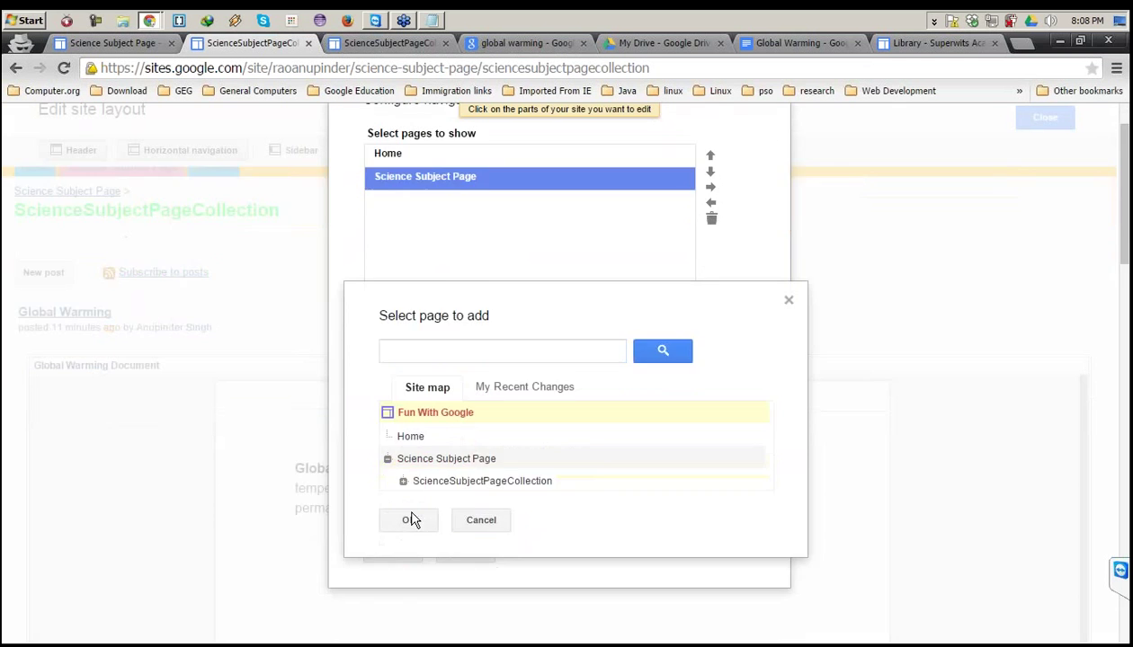
left_click(404, 372)
scroll(409, 375, "down", 2)
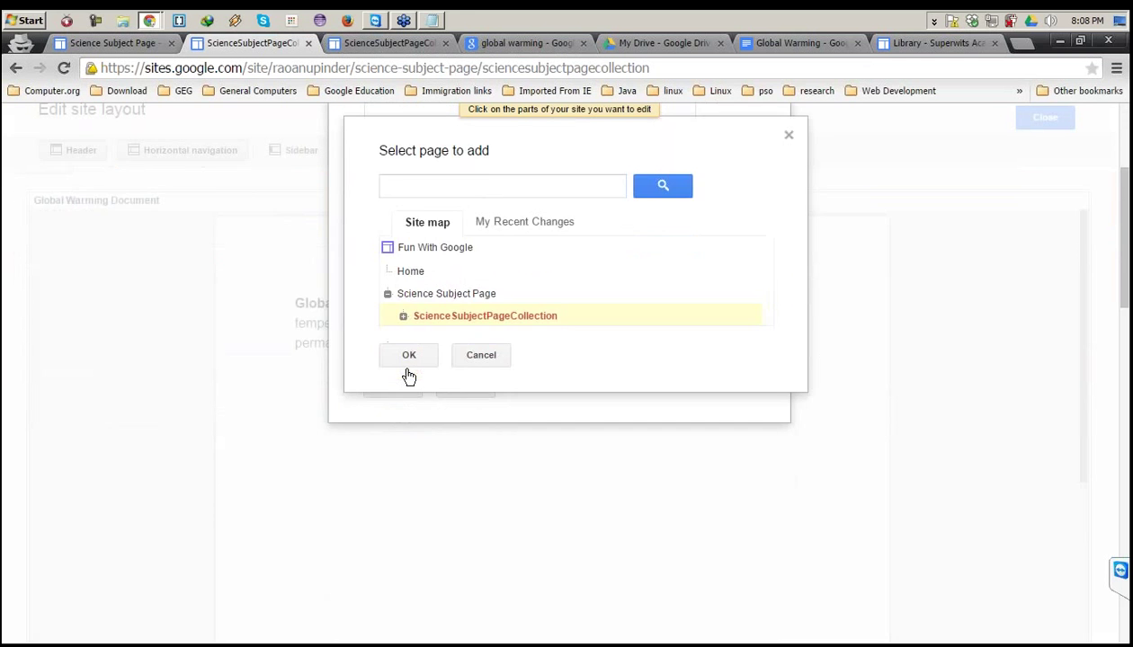
left_click(401, 205)
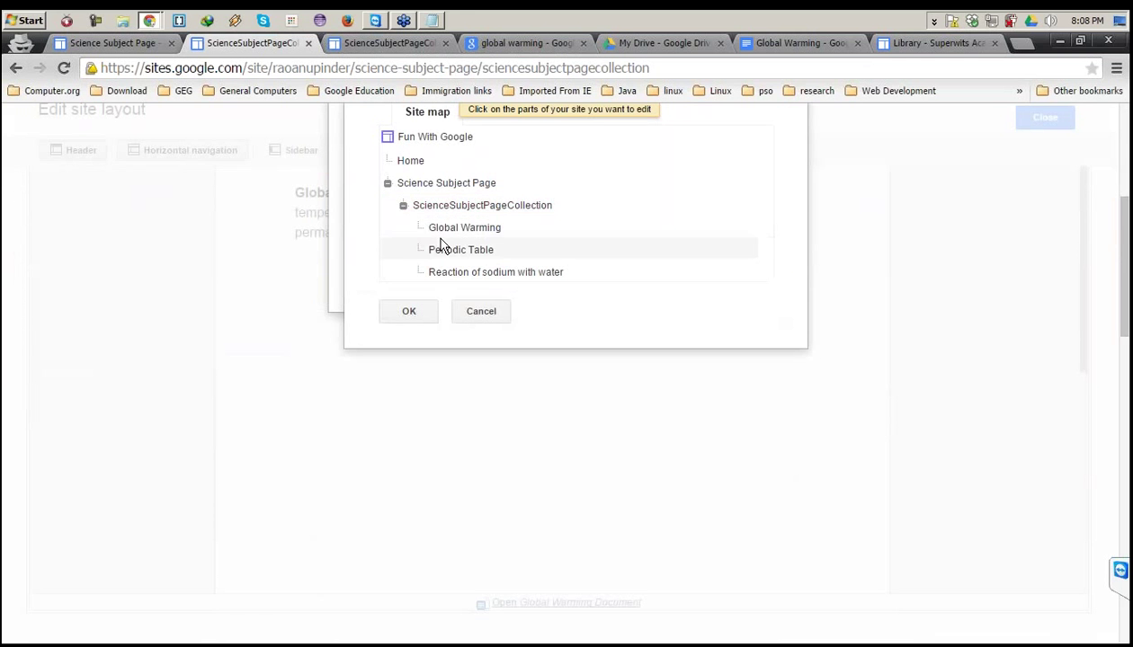
left_click(447, 232)
left_click(449, 250)
left_click(409, 311)
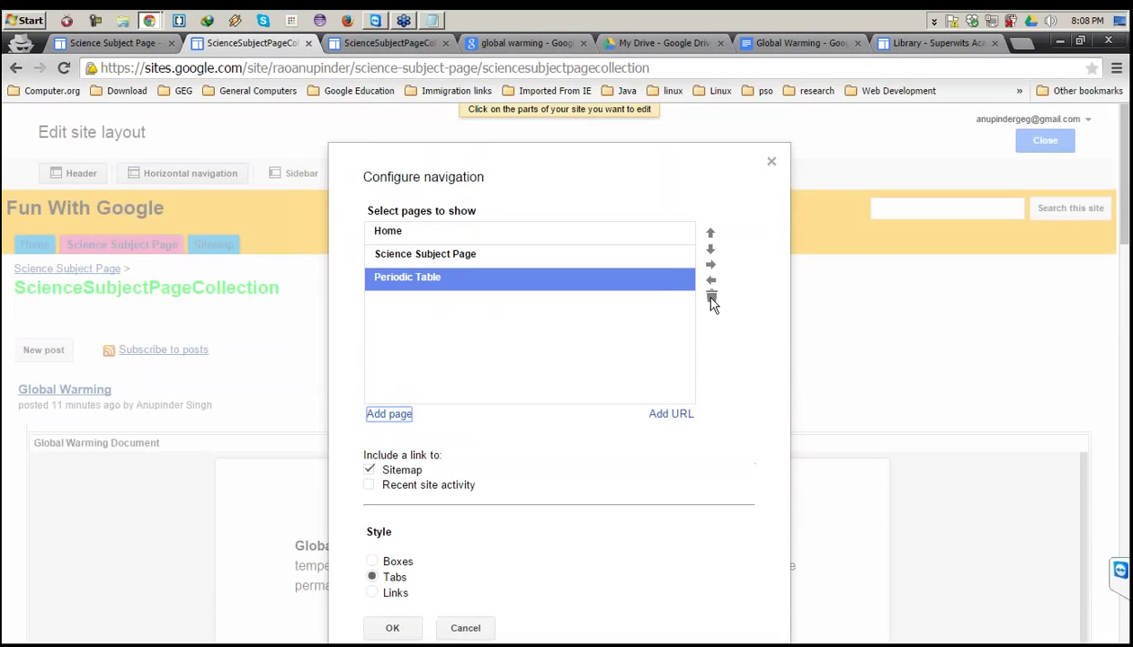
Add the Reaction of sodium with water page to the navigation list.
left_click(391, 415)
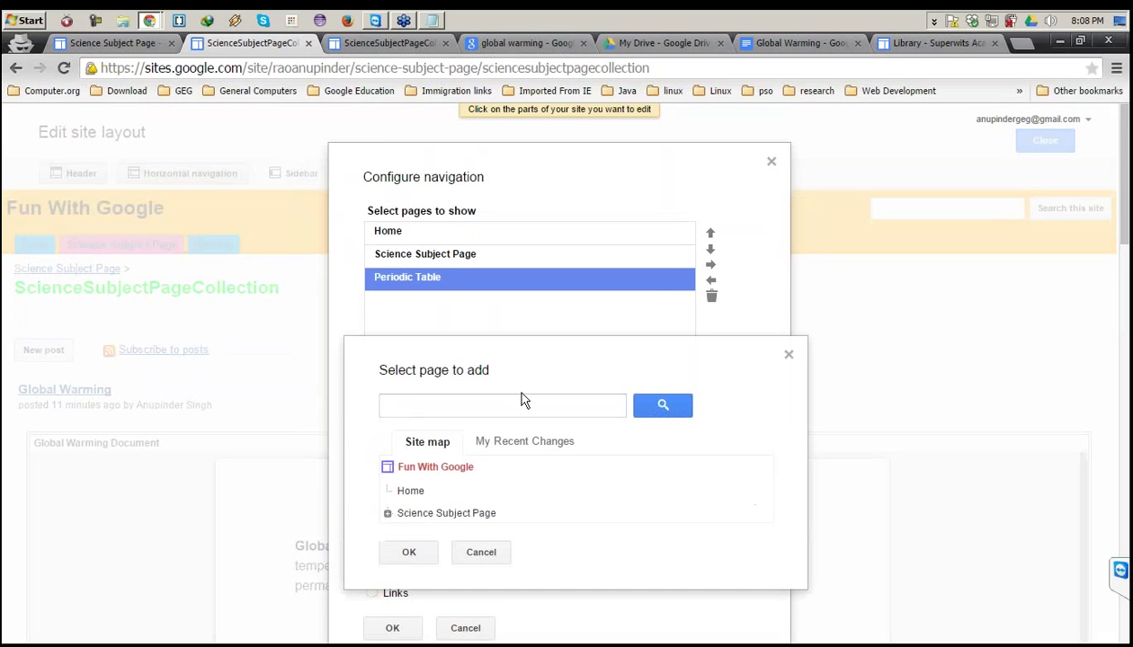
left_click(388, 514)
left_click(402, 536)
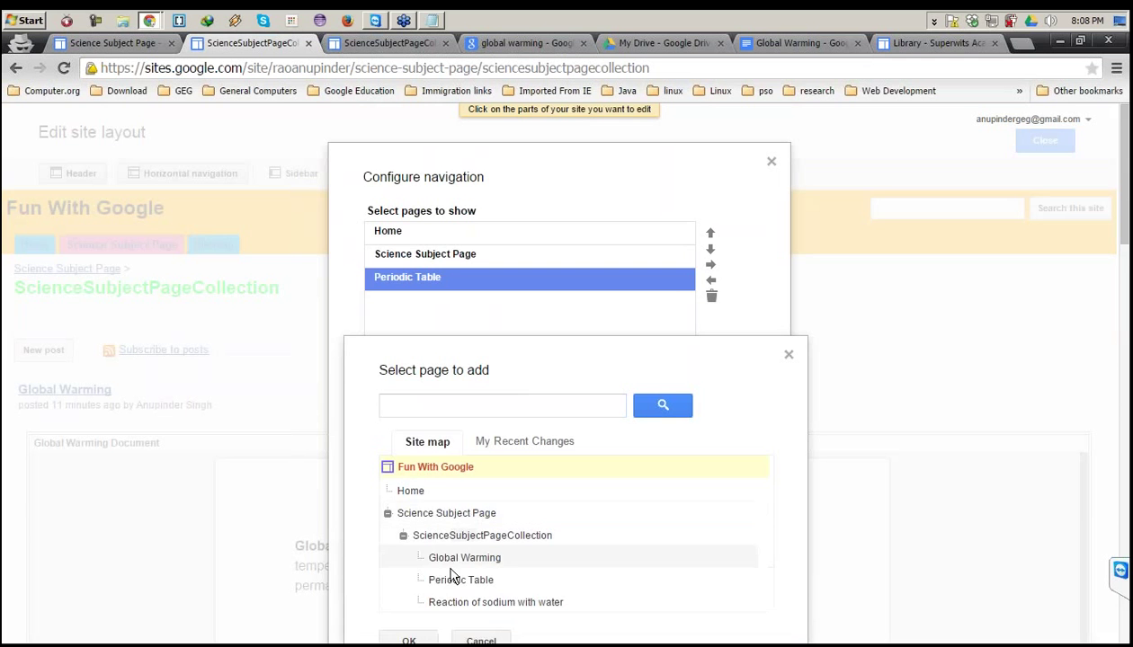
left_click(450, 602)
left_click(409, 640)
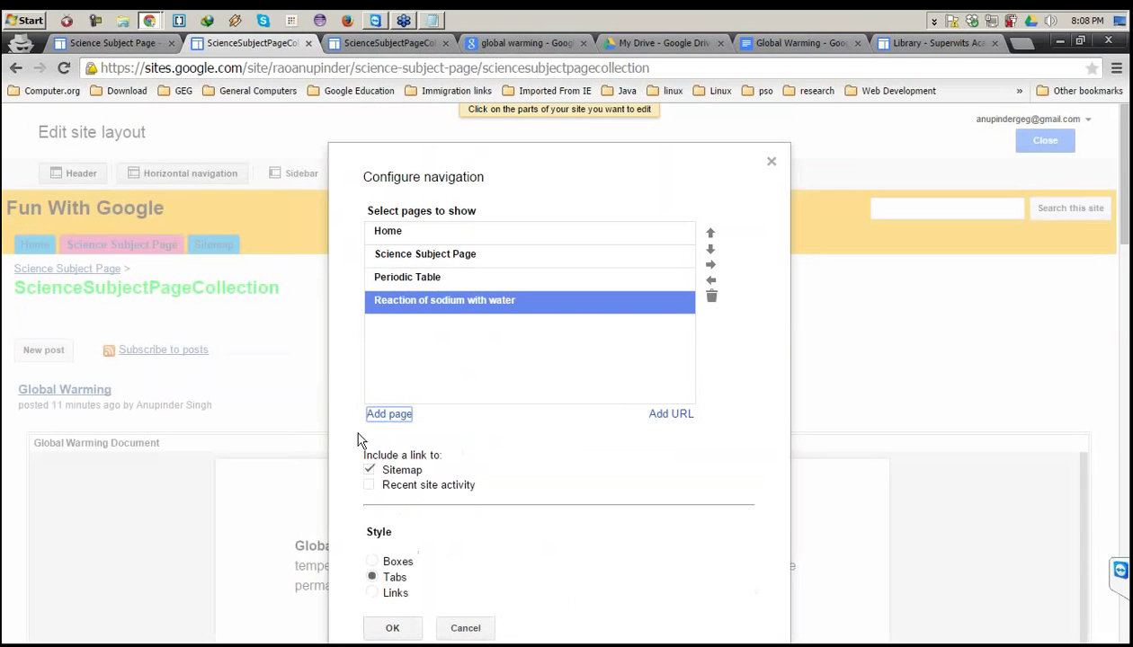
Add the Global Warming page to the navigation, then select the newly added pages in the list.
left_click(389, 415)
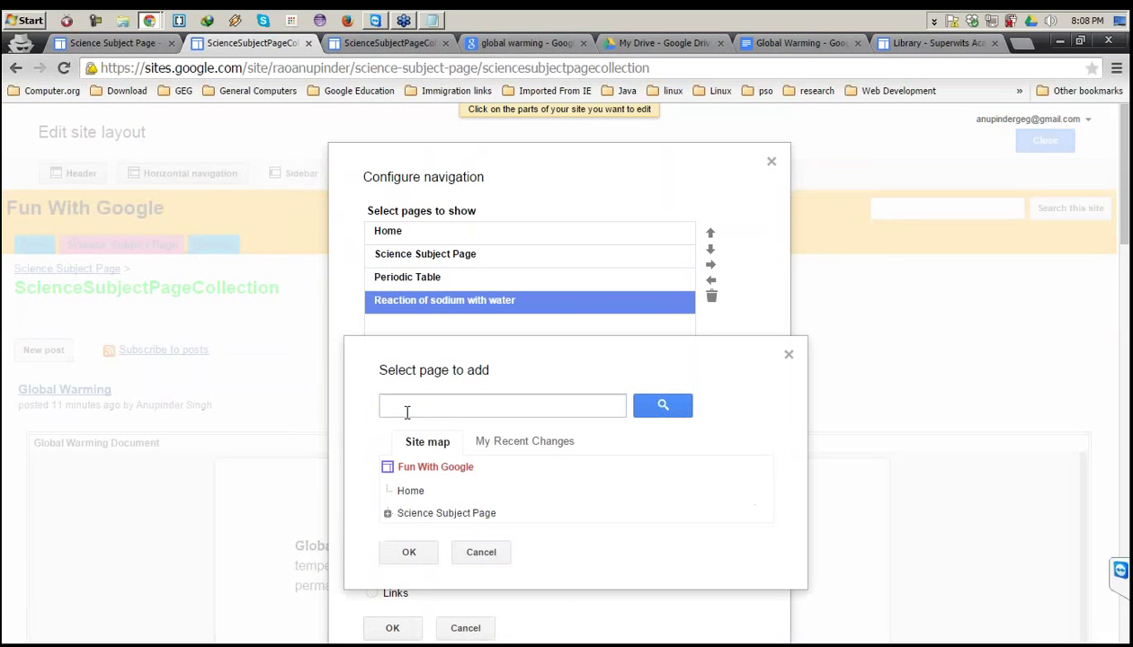
left_click(389, 516)
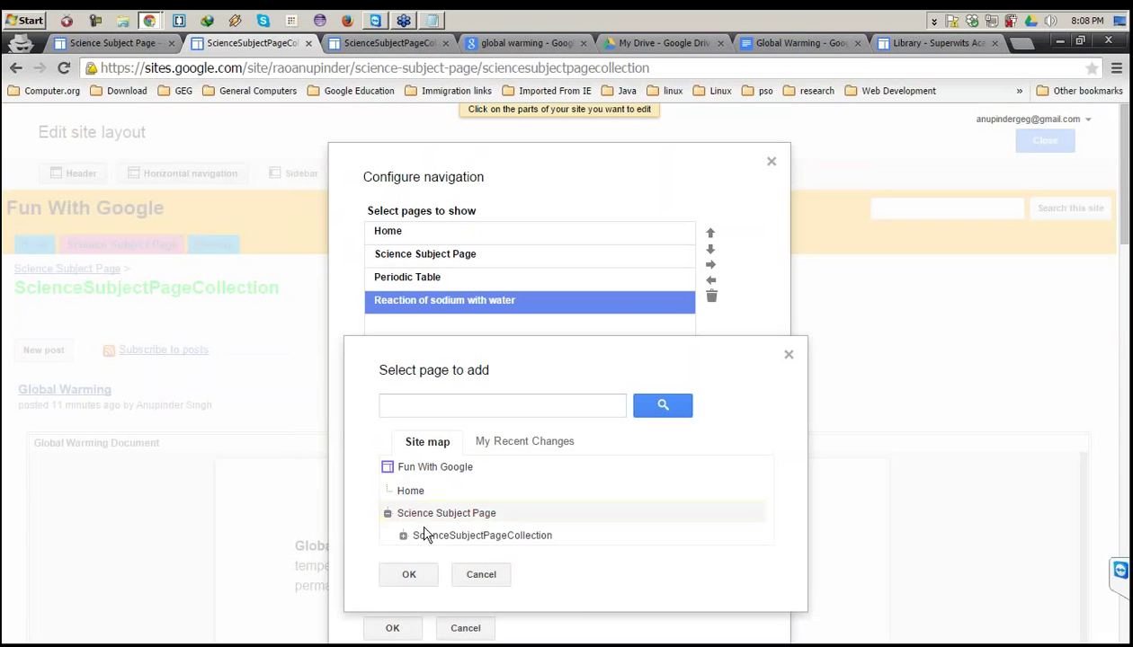
left_click(403, 537)
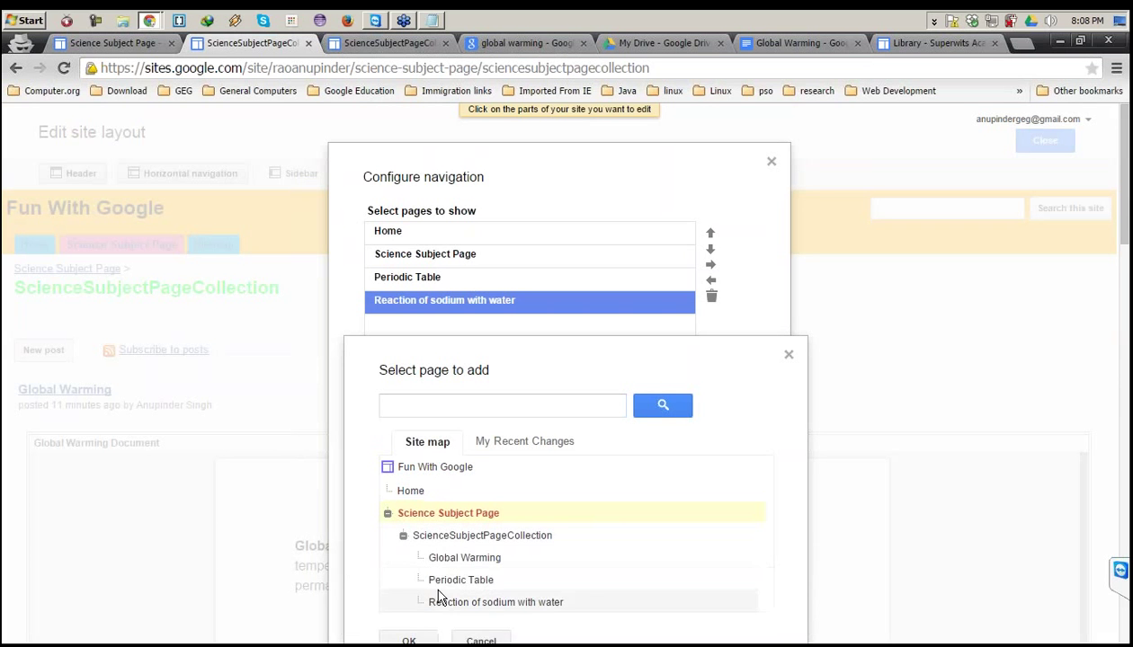
double_click(447, 559)
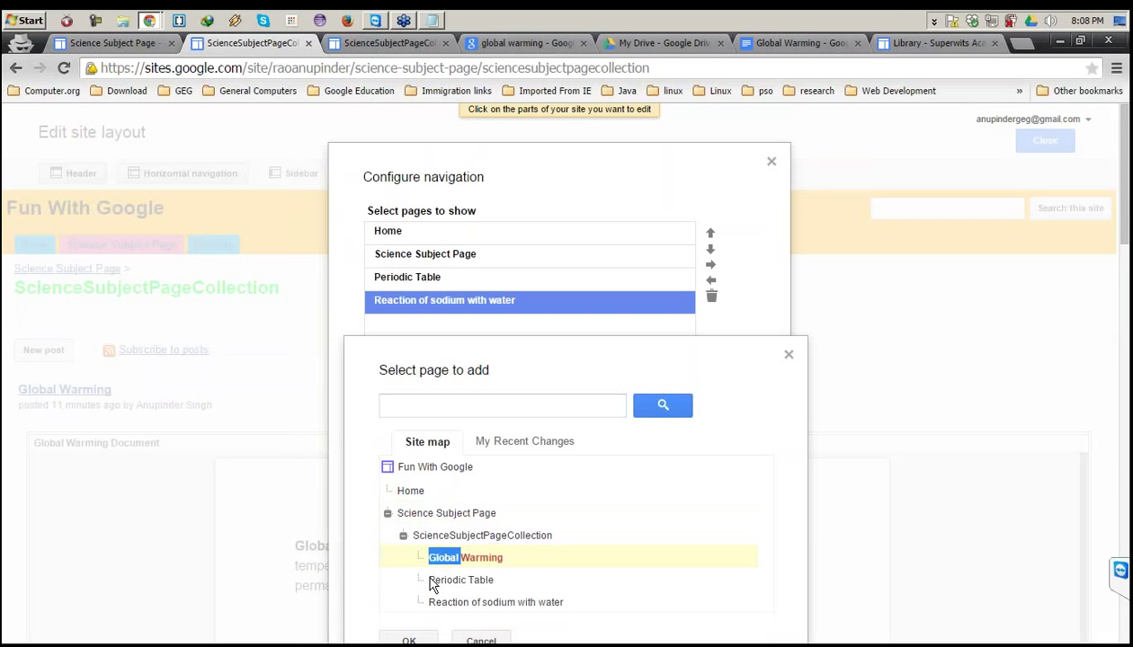
left_click(411, 640)
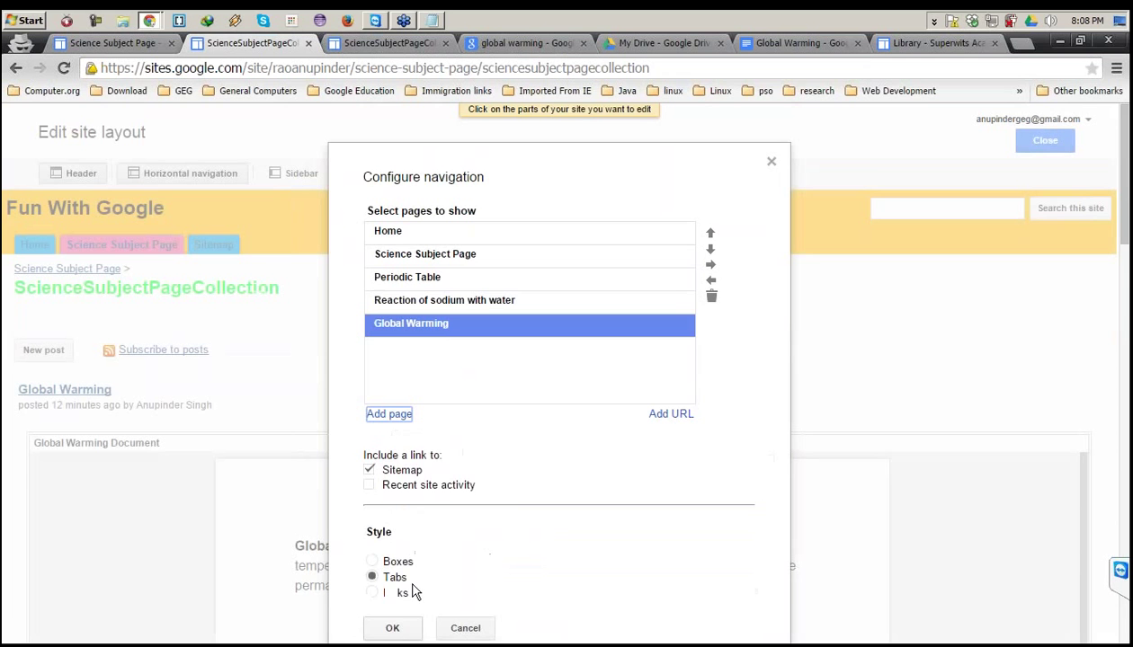
left_click(520, 290)
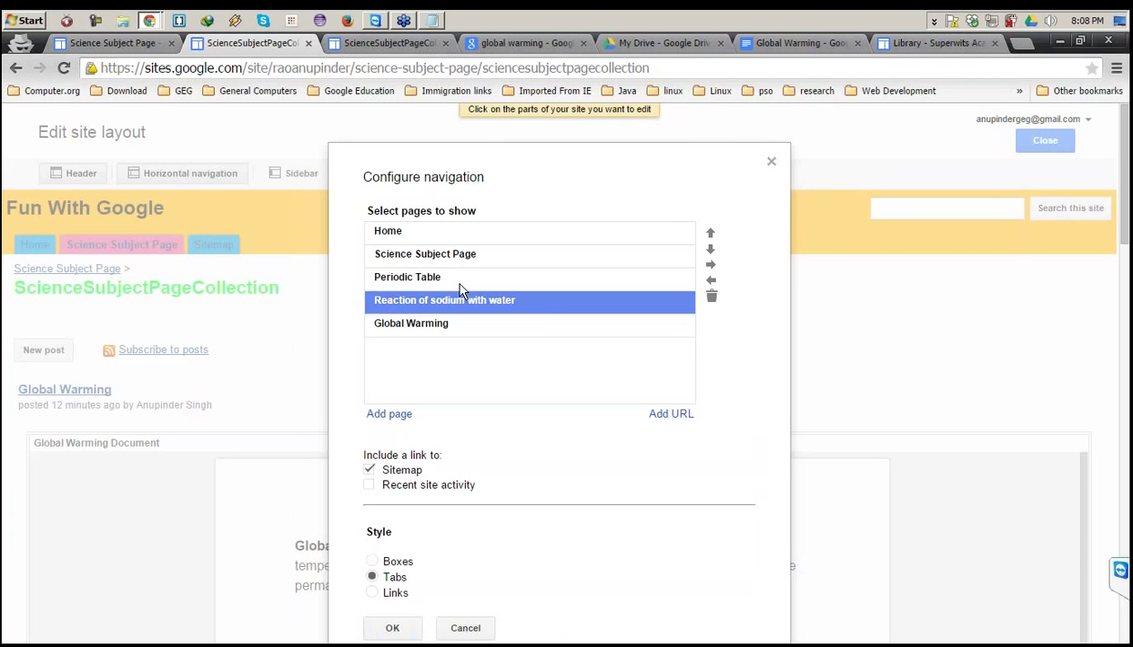
left_click(601, 280)
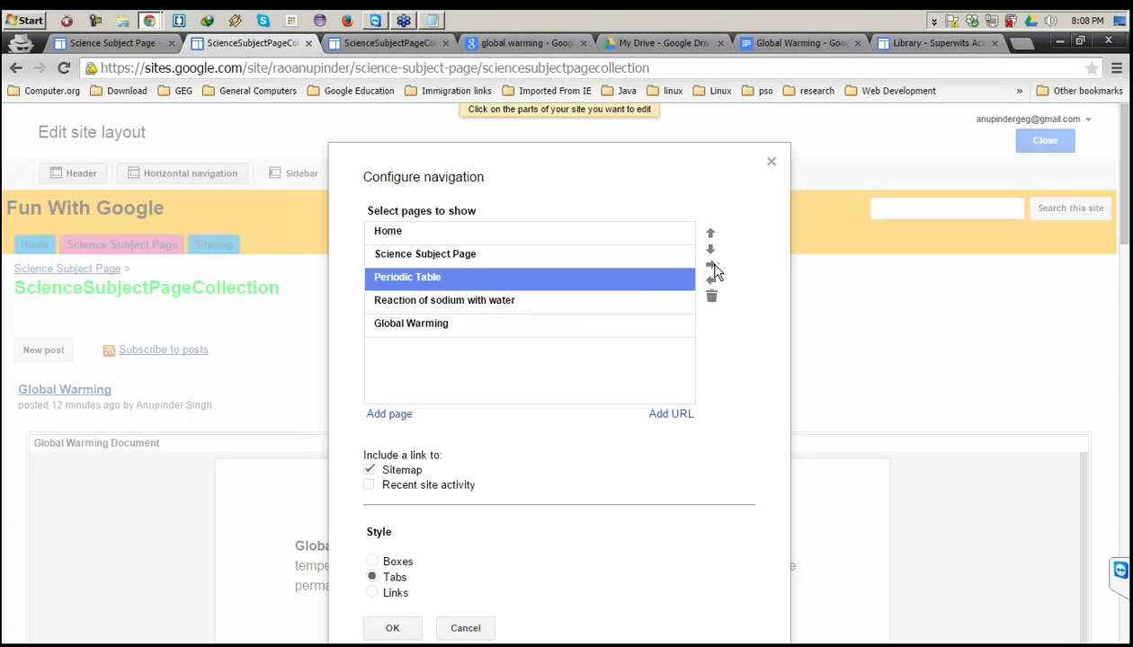
Indent Periodic Table, Reaction of sodium with water and Global Warming, then save and close the layout editor.
left_click(713, 268)
left_click(637, 301)
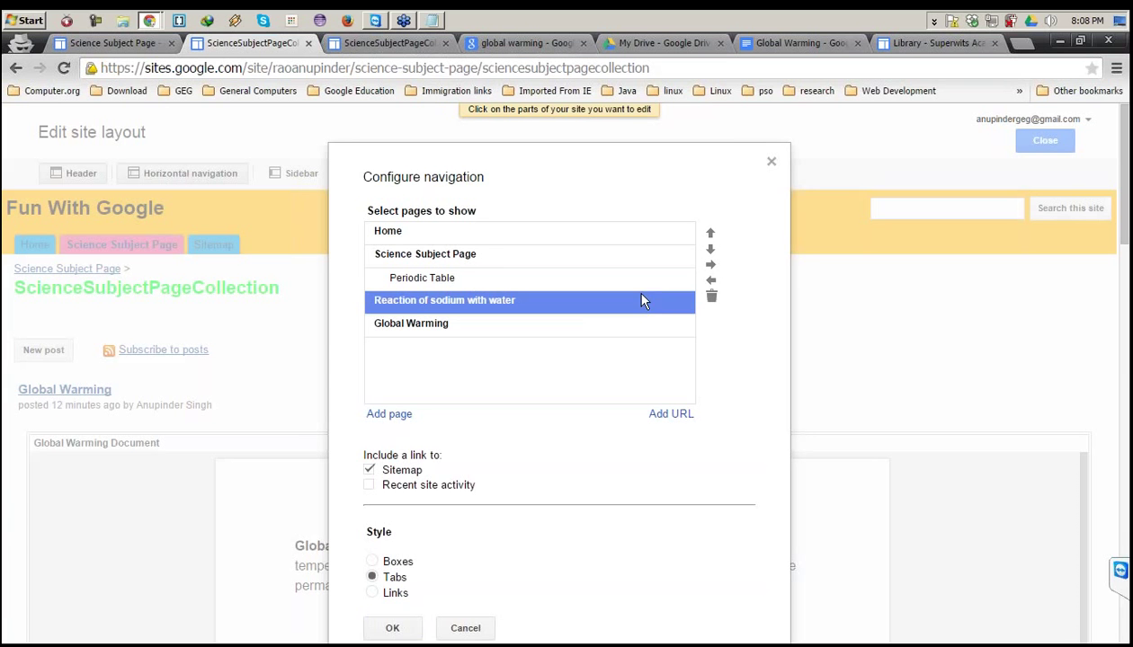
left_click(711, 264)
left_click(601, 325)
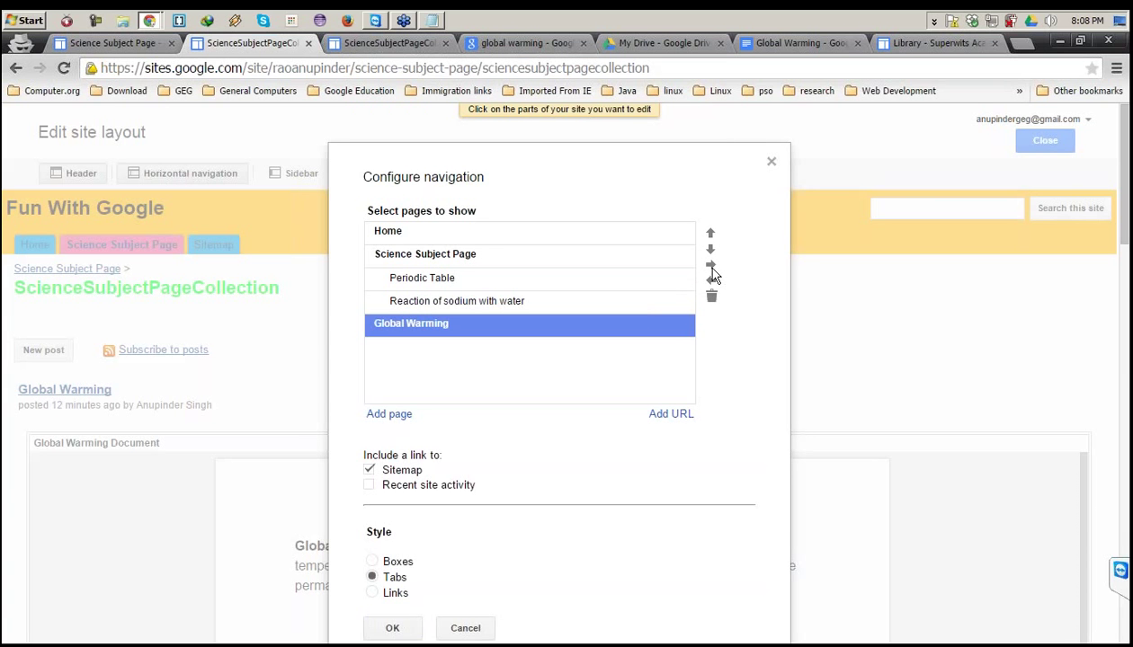
left_click(711, 267)
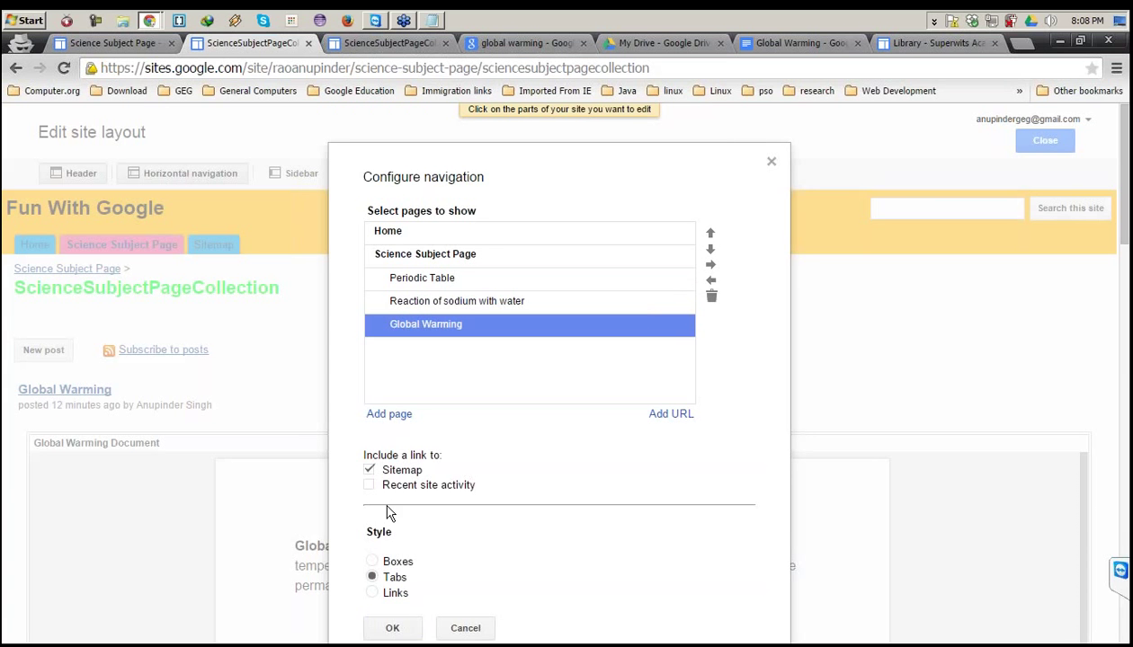
left_click(392, 628)
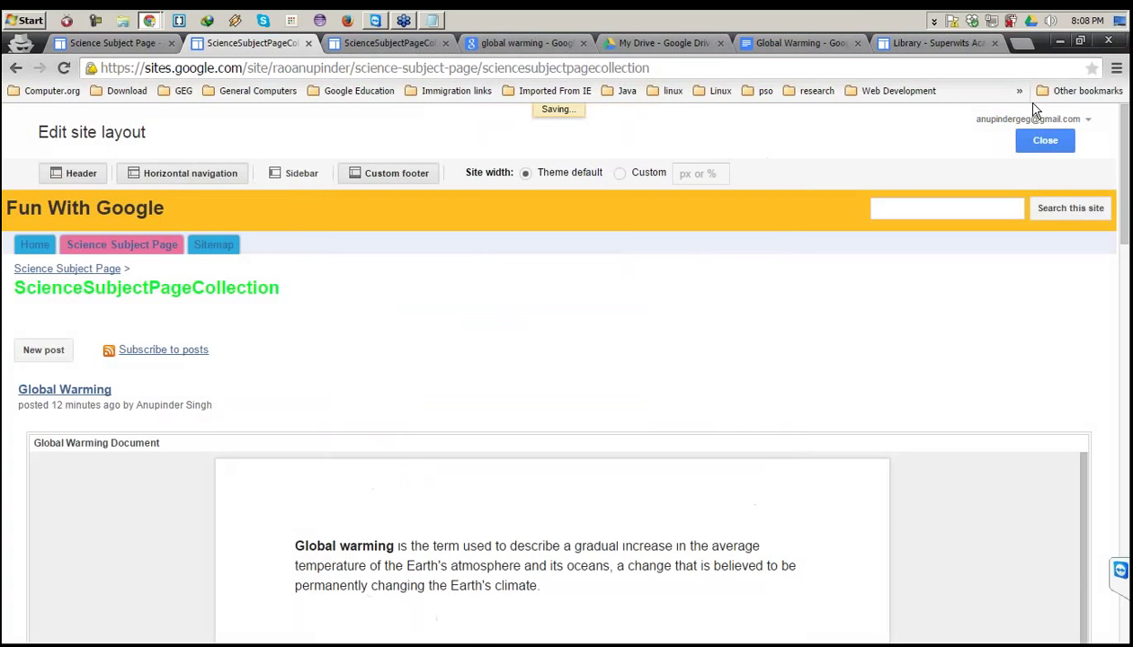
left_click(1044, 139)
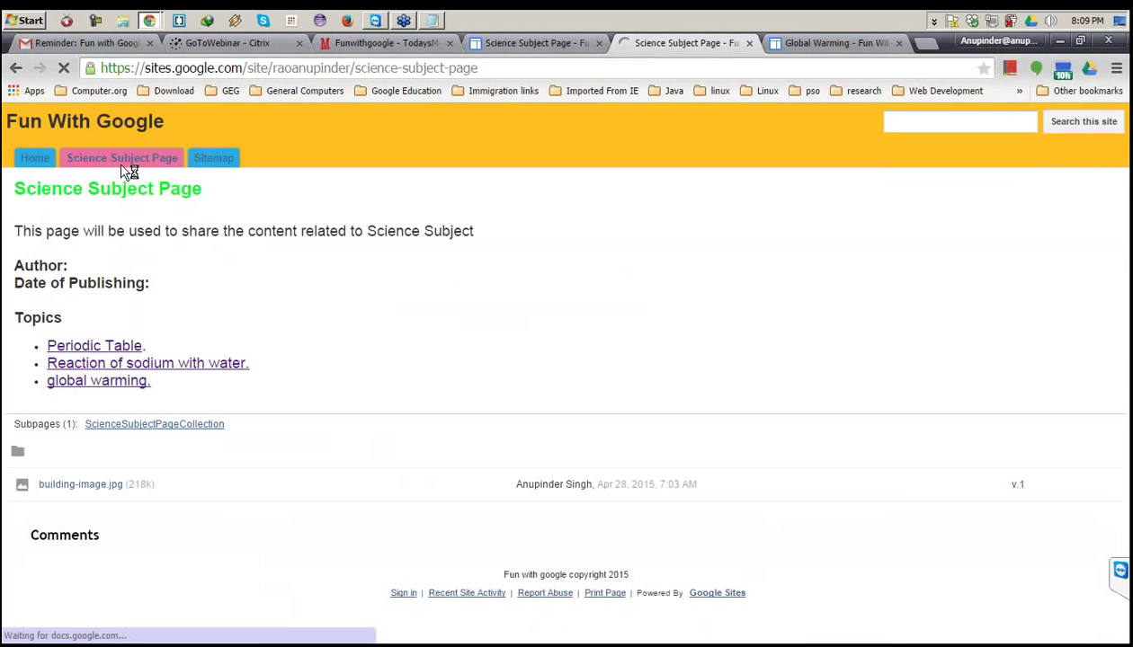
Open Science Subject Page from its dropdown, return to the Home page, and open a new browser tab.
mouse_move(91, 166)
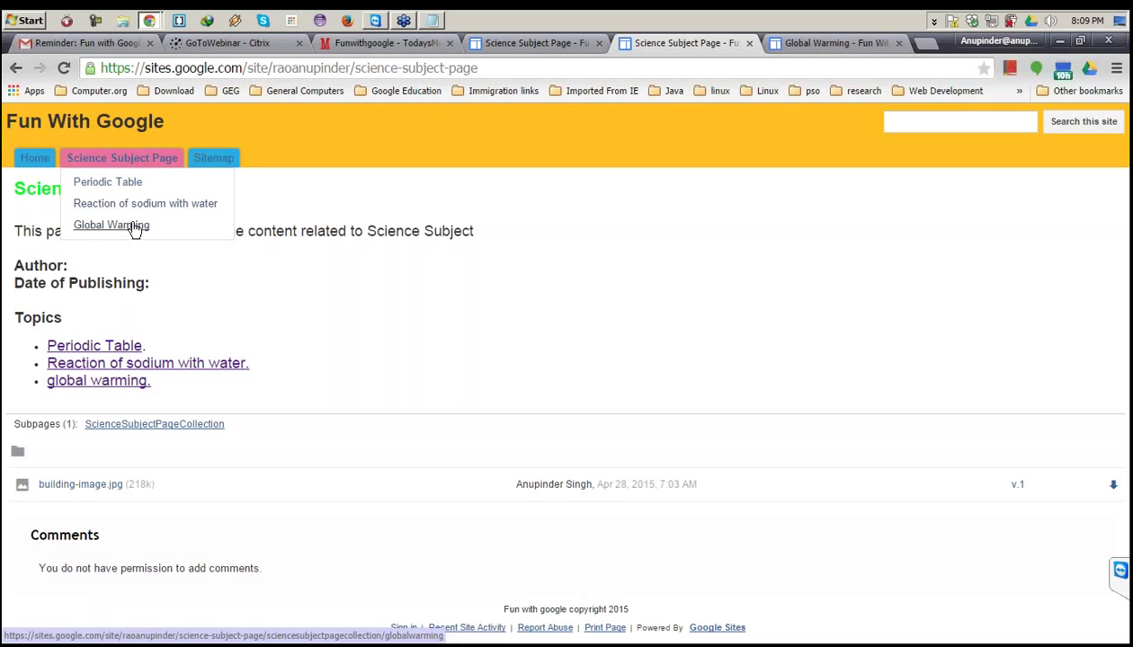
left_click(121, 158)
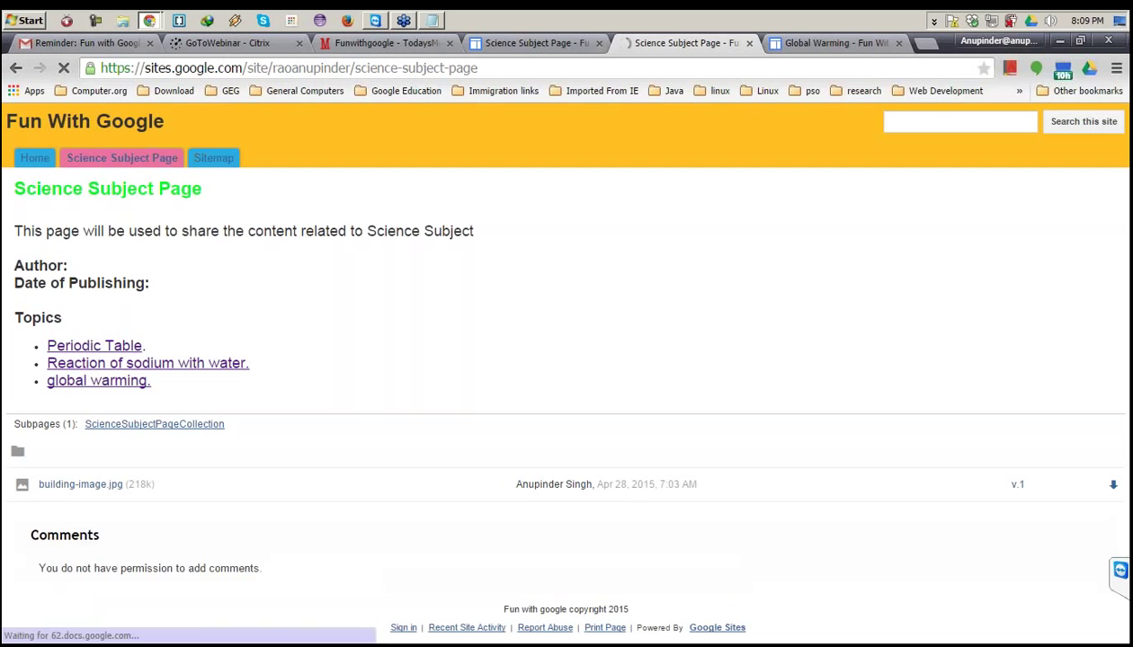
mouse_move(122, 157)
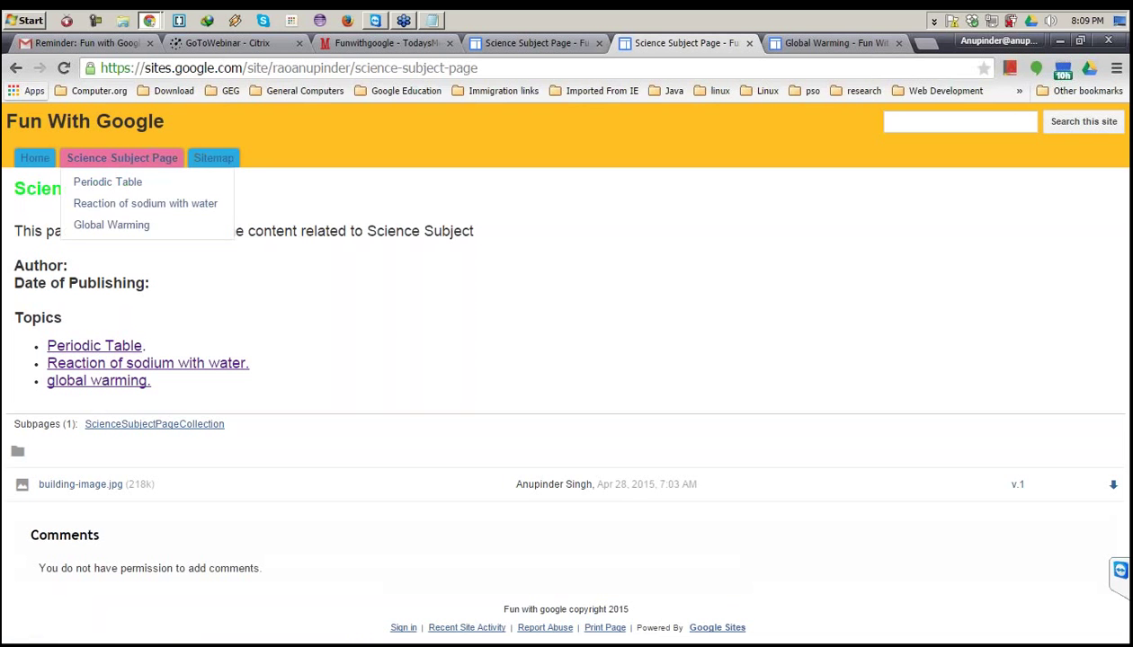
left_click(35, 158)
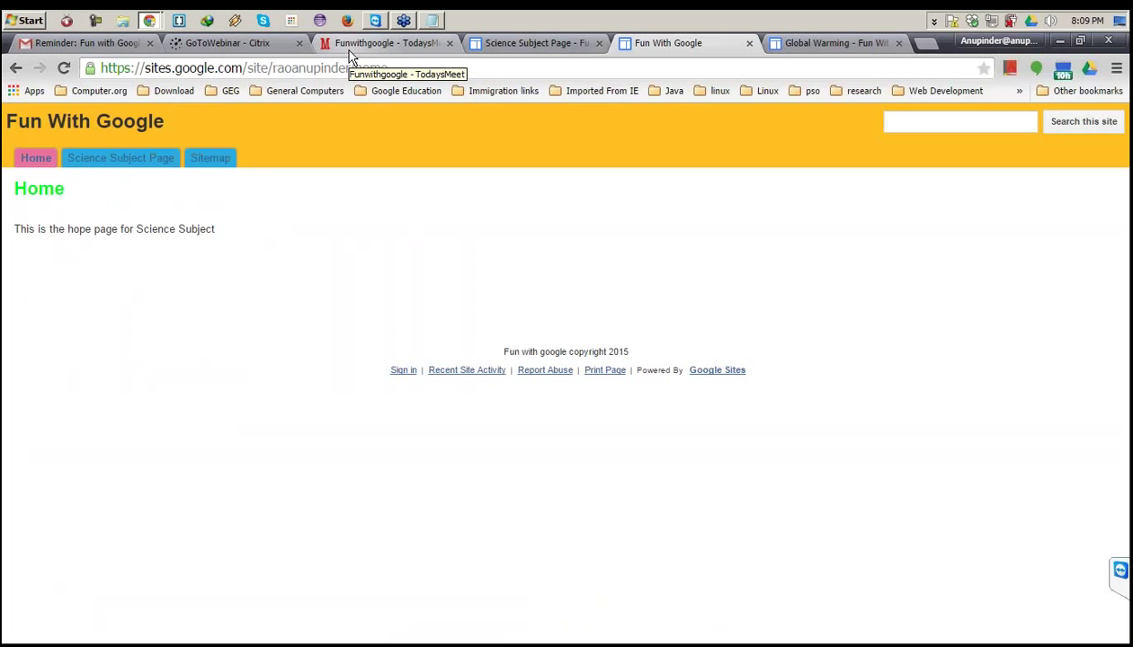
left_click(922, 45)
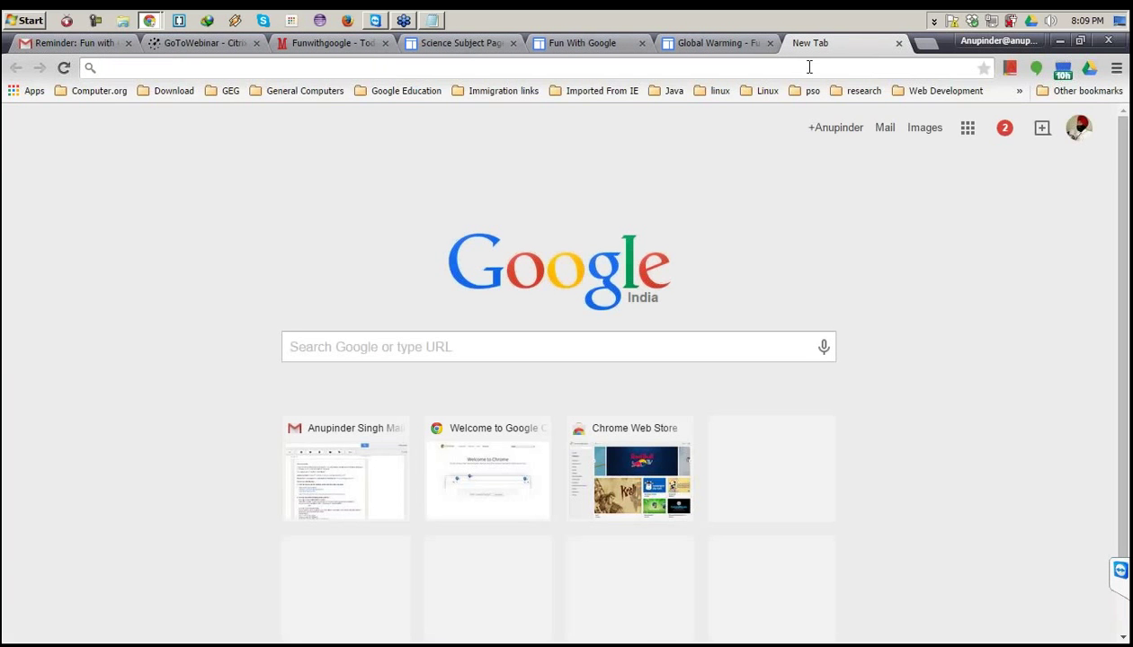
Load the SuperWits Academy site from 'sup', then switch to the ScienceSubjectPageCollection window.
type("sup")
key("Return")
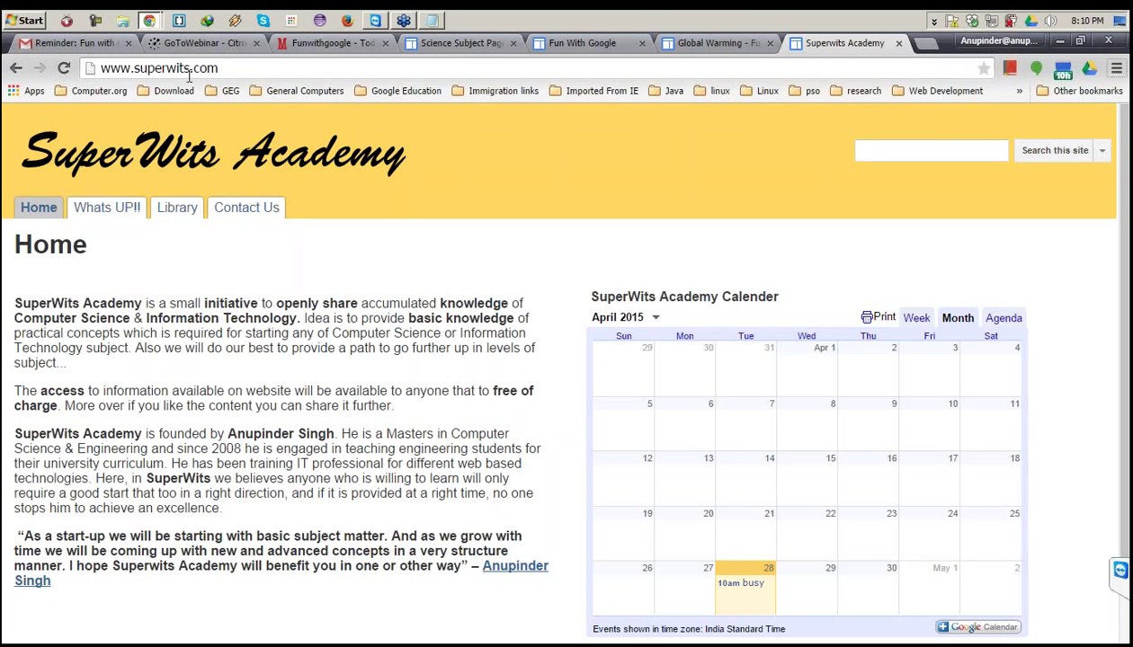
left_click(149, 20)
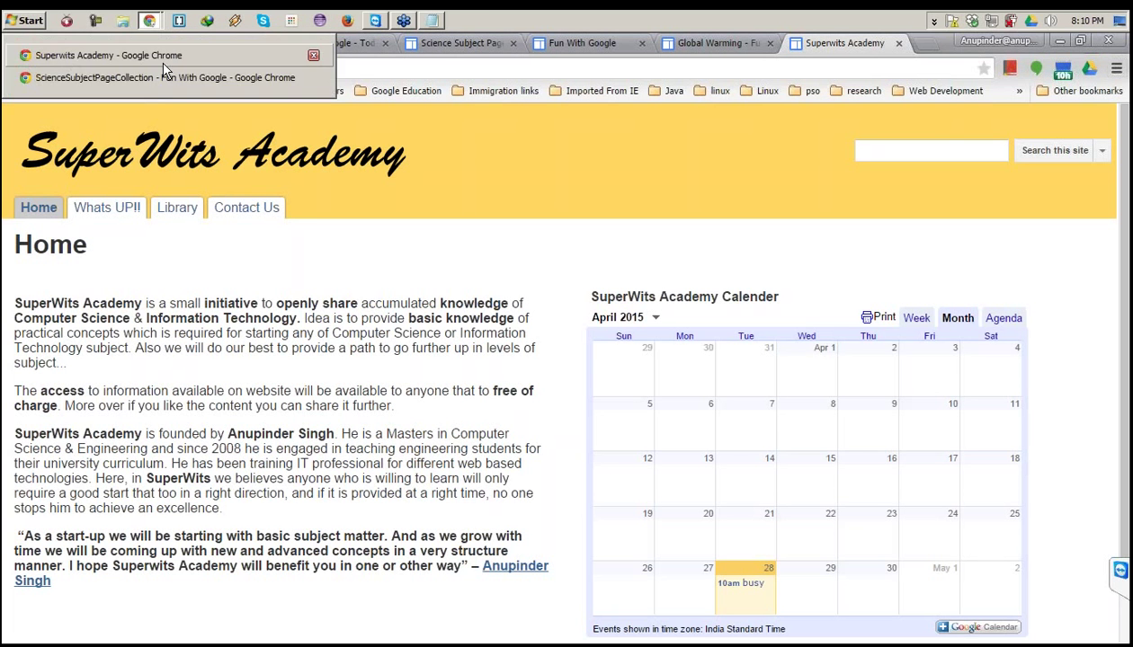
left_click(157, 69)
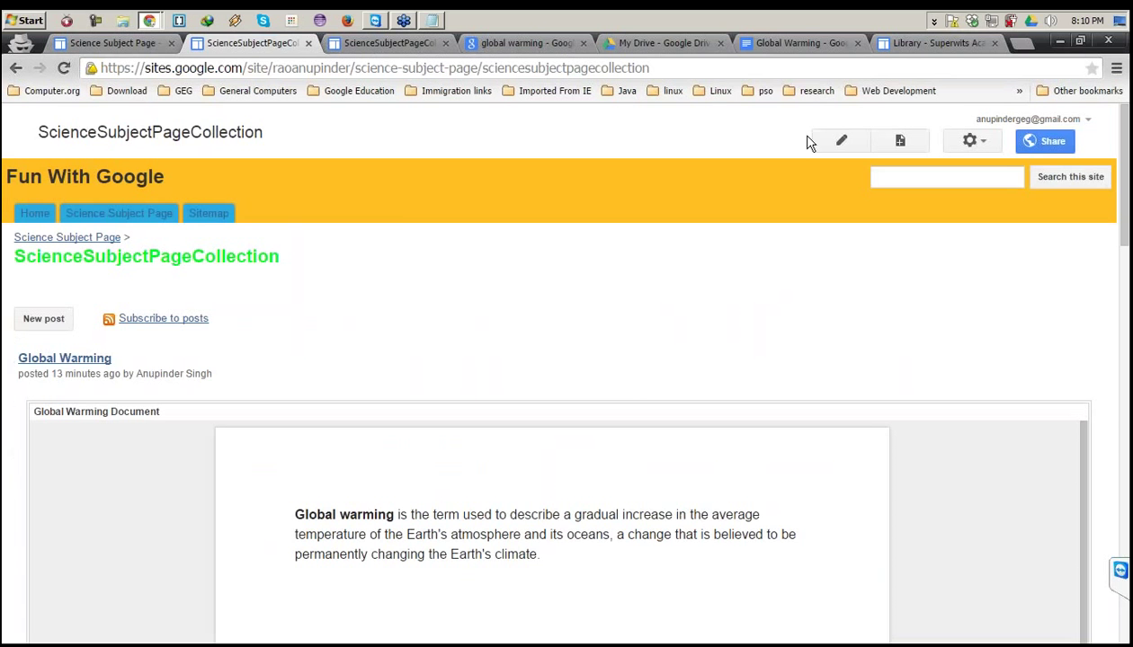
Put ScienceSubjectPageCollection into edit mode with the Insert menu open, then return to SuperWits Academy.
left_click(839, 142)
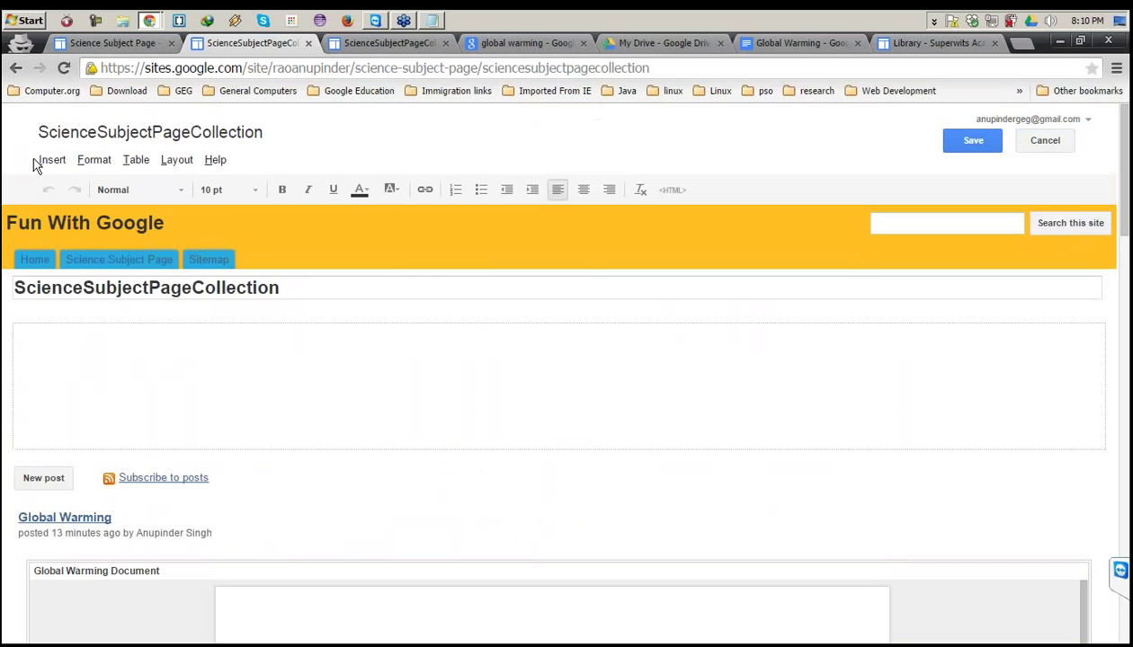
left_click(52, 160)
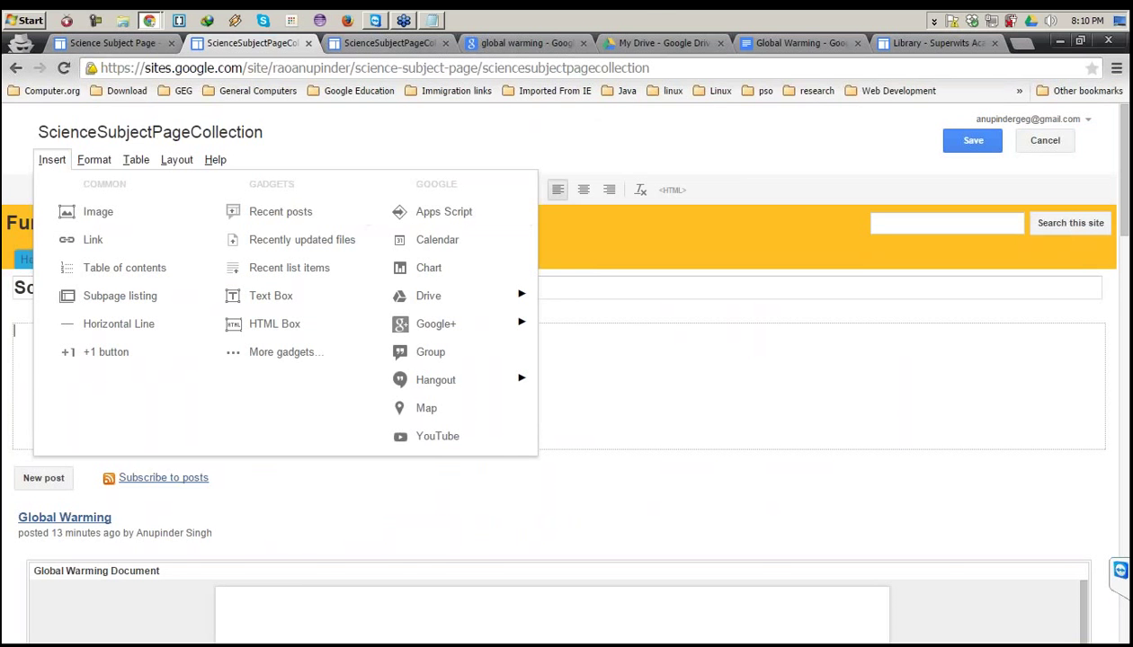
left_click(149, 20)
left_click(156, 48)
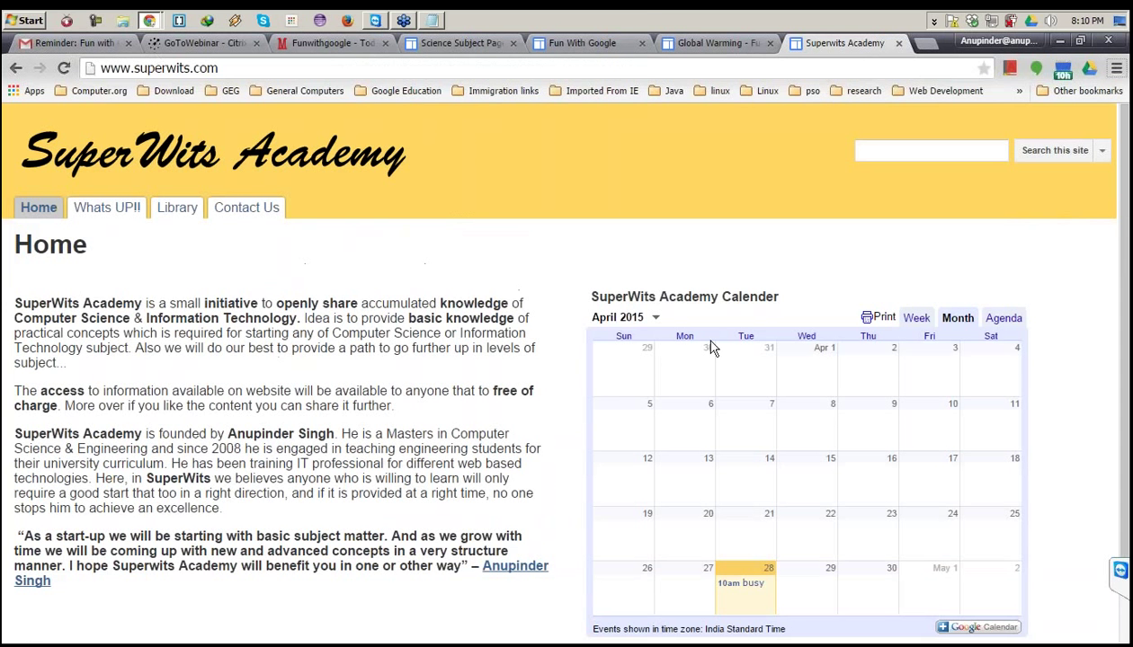
Browse the SuperWits Academy Contact Us page, then close that tab.
scroll(824, 422, "down", 1)
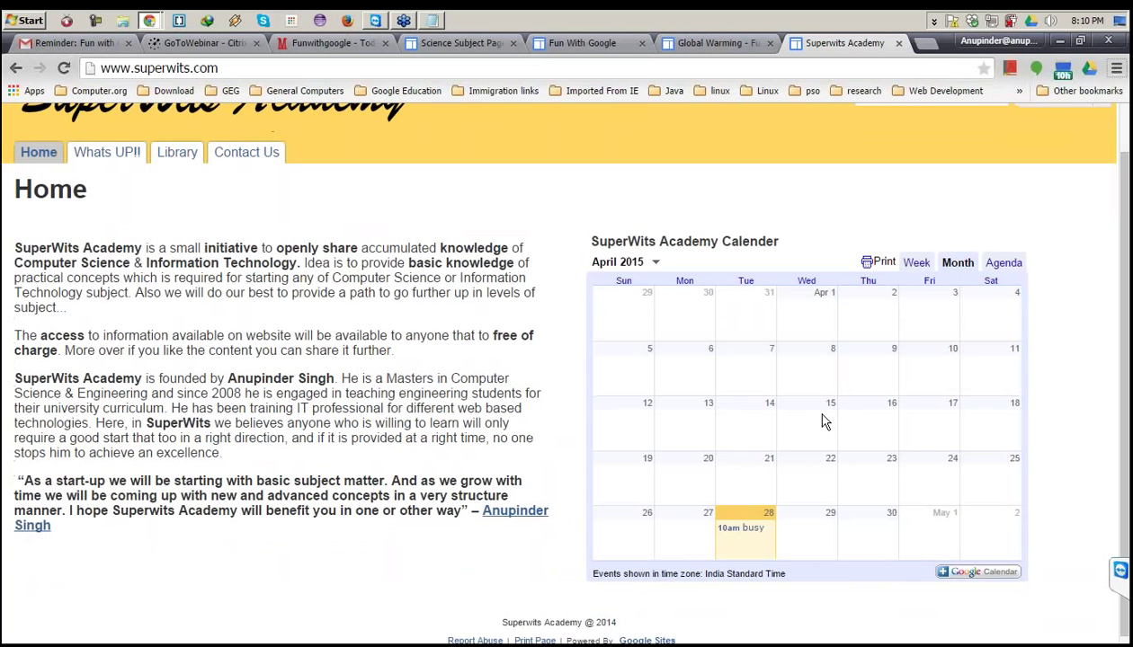
scroll(804, 416, "down", 1)
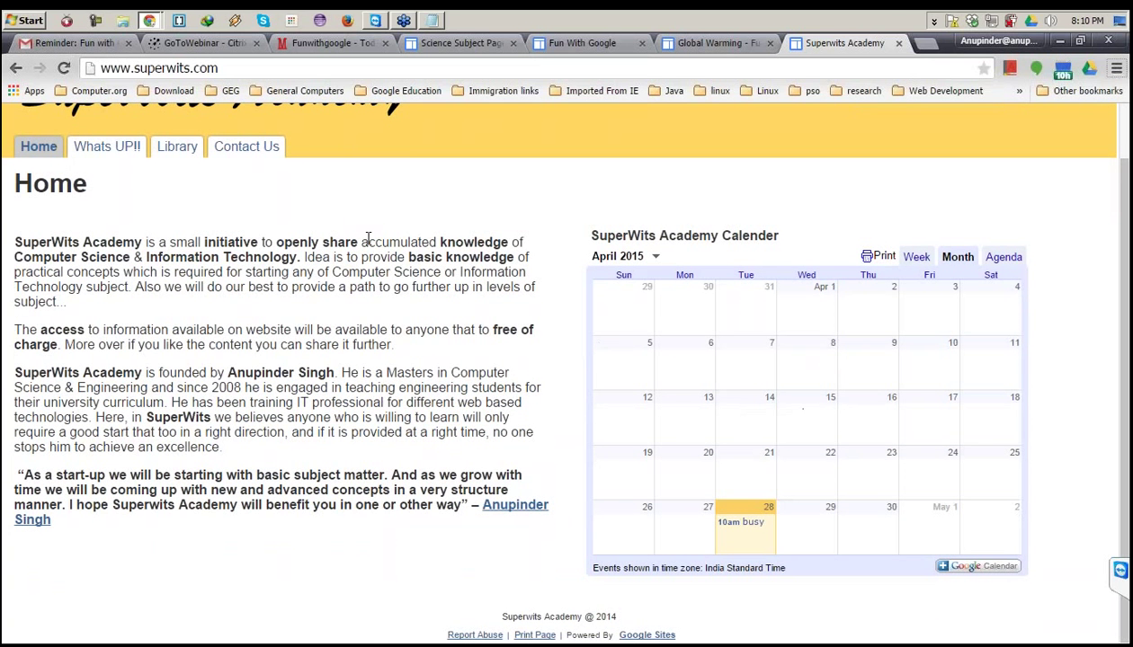
left_click(251, 146)
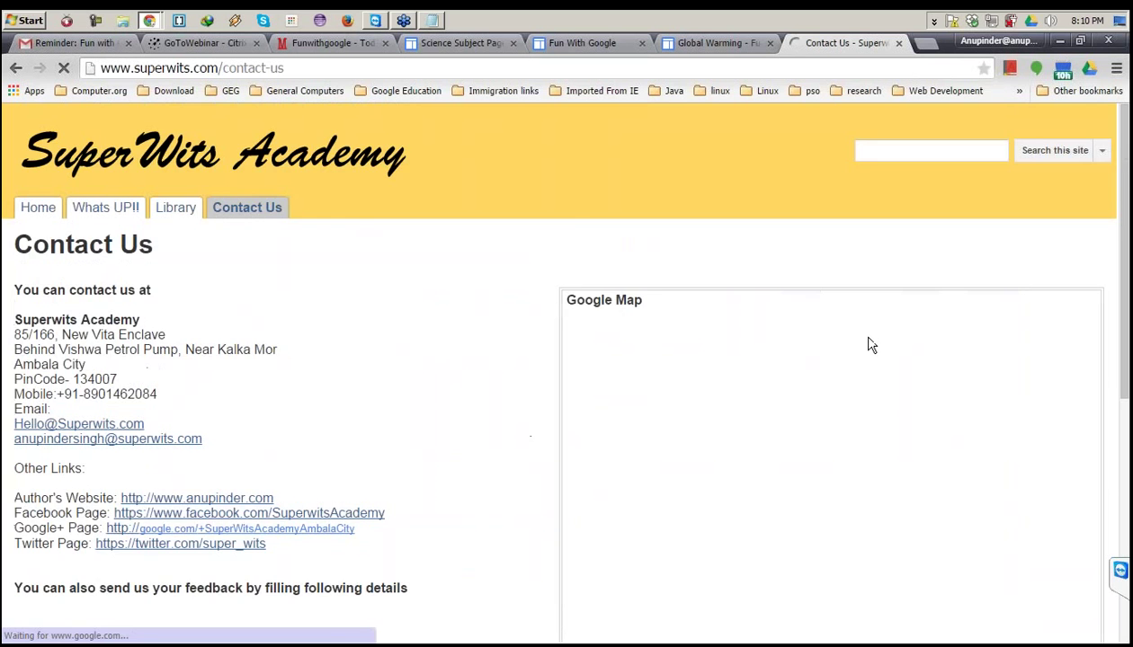
scroll(871, 345, "down", 2)
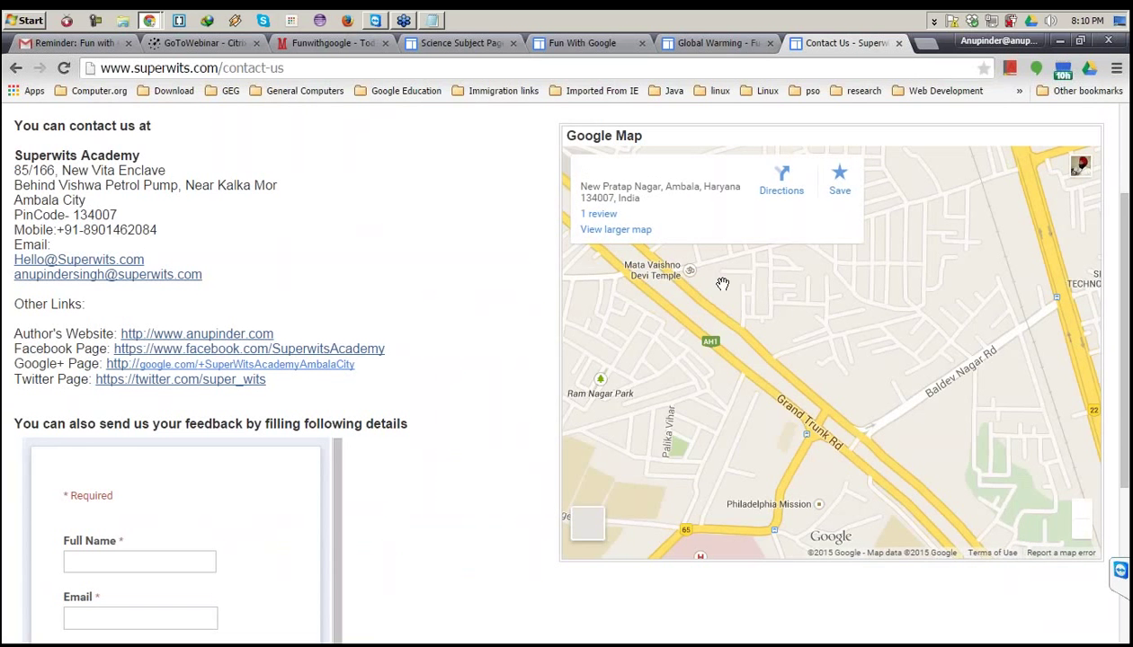
left_click(898, 43)
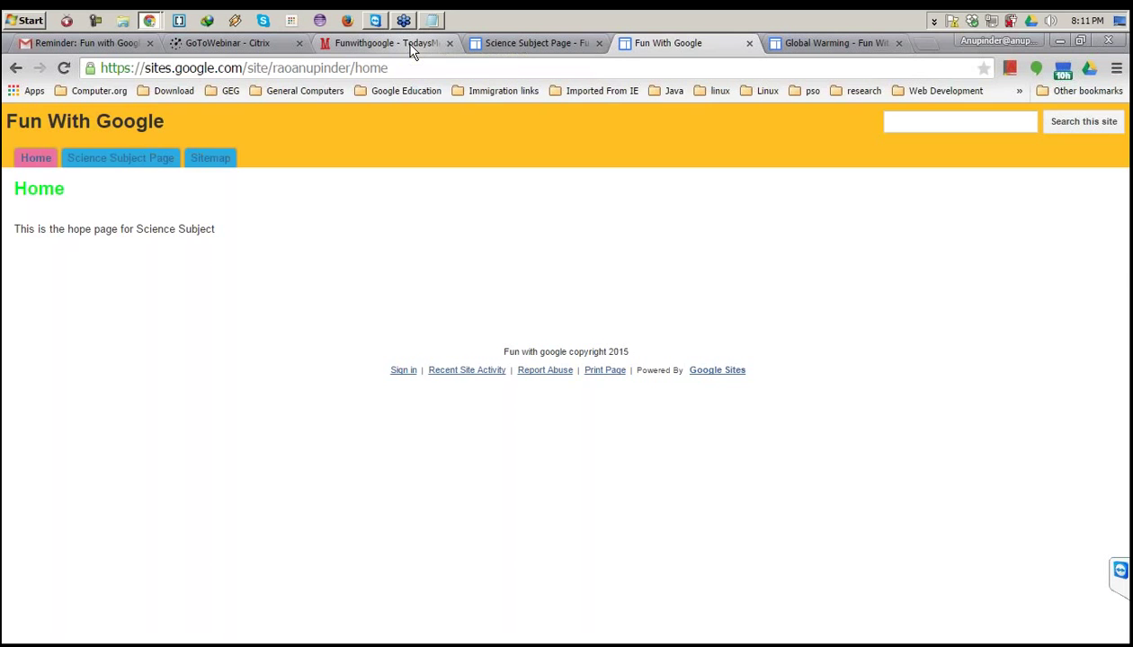
Switch to the TodaysMeet Funwithgoogle room and reload it with F5 for new messages.
left_click(411, 50)
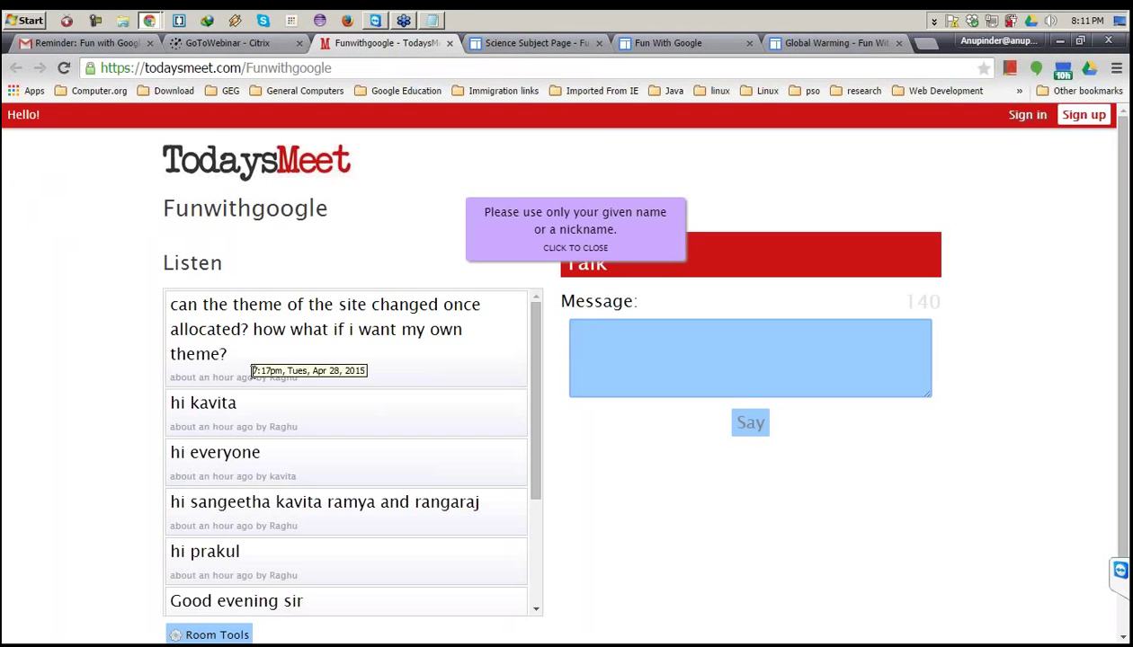
left_click(235, 300)
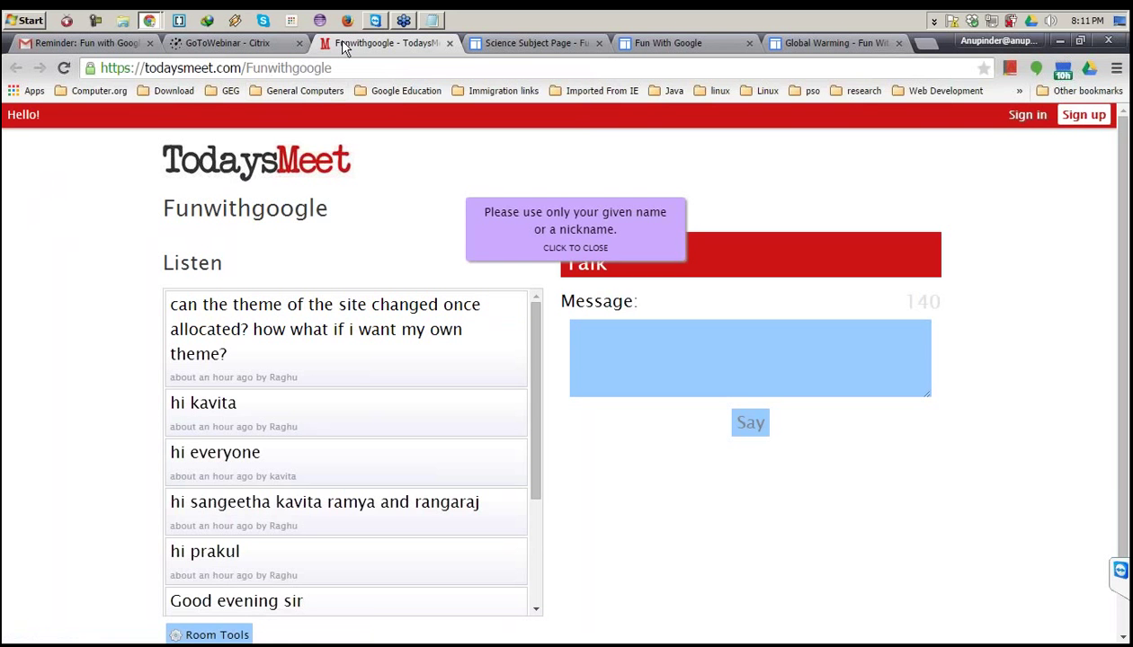
key("F5")
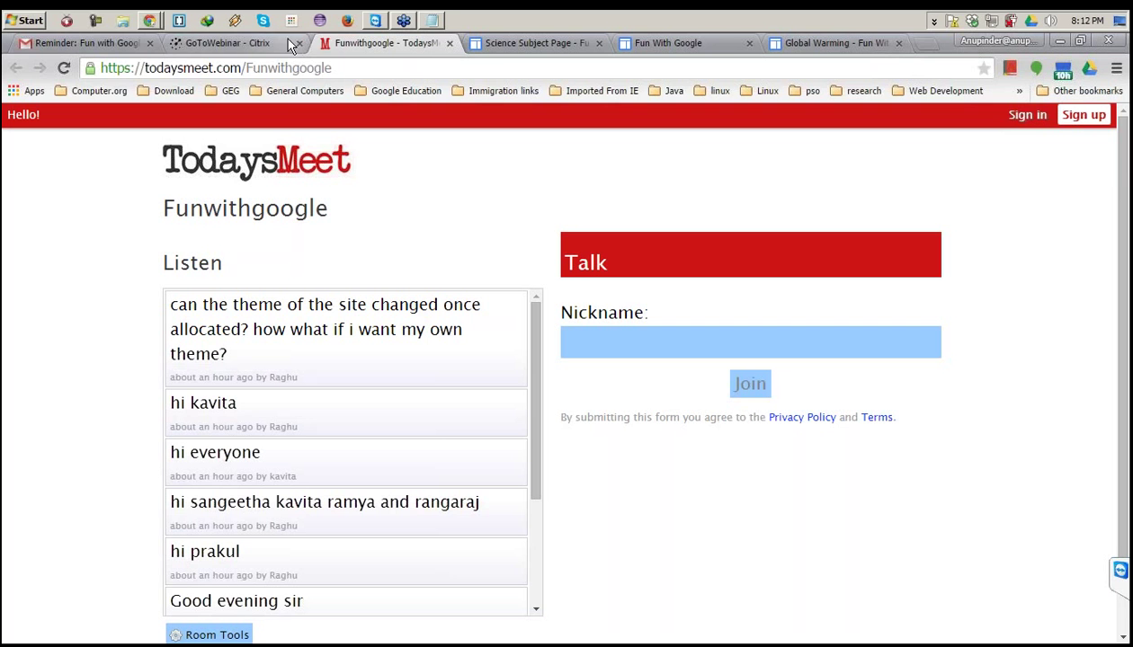
Return to the Chrome window editing the ScienceSubjectPageCollection page.
mouse_move(149, 20)
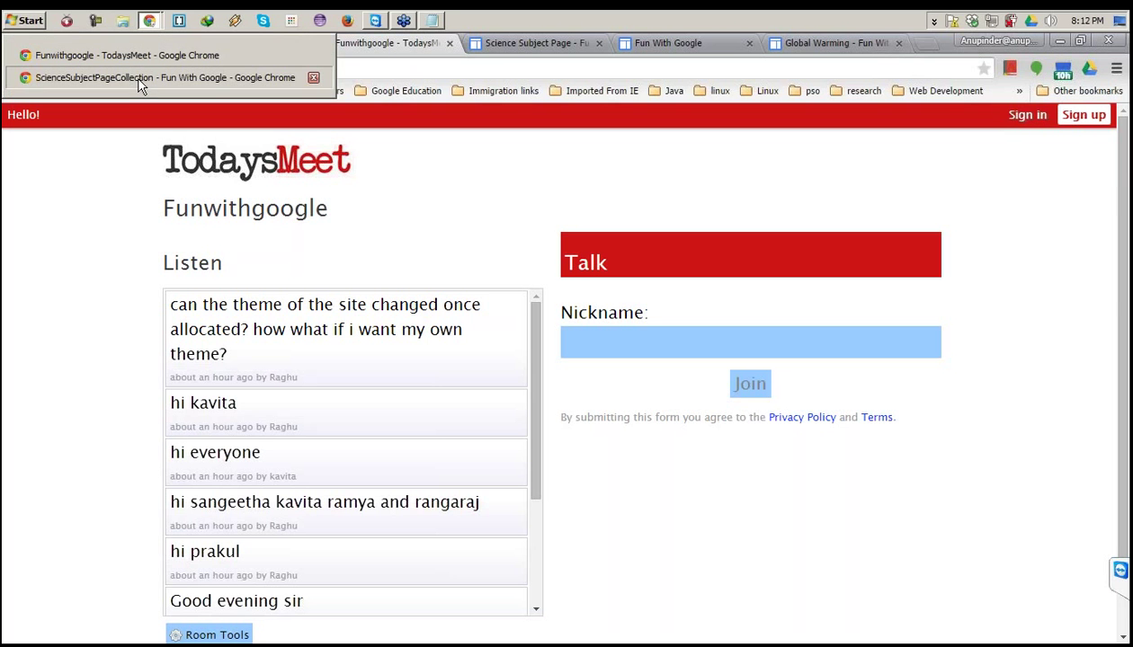
key("Escape")
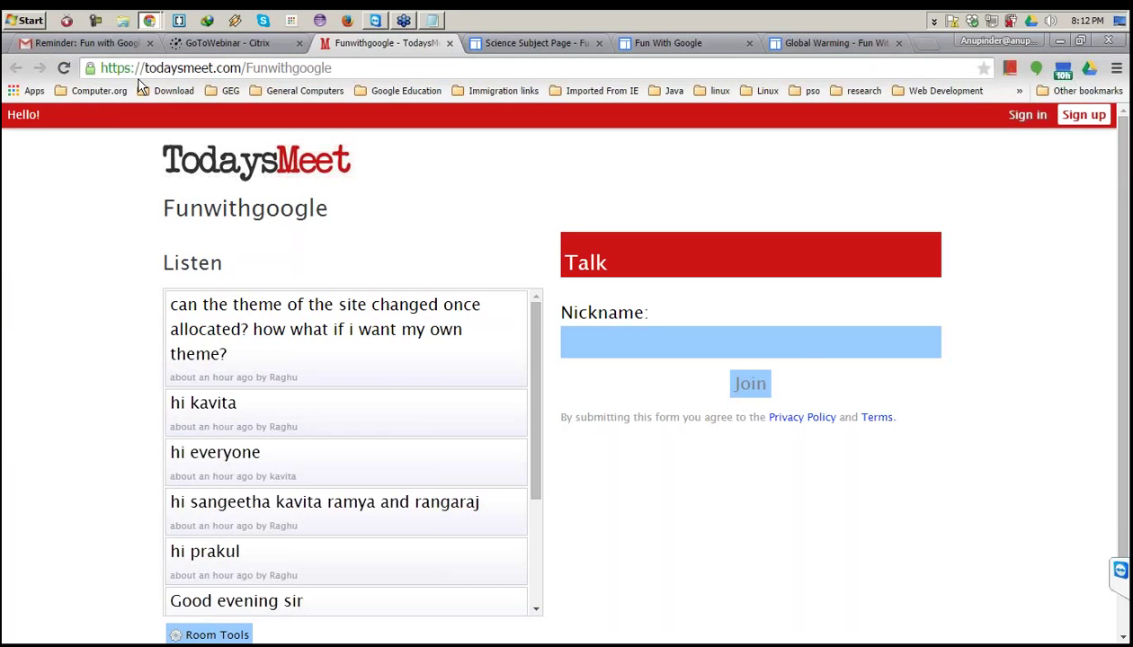
key("alt+Tab")
mouse_move(457, 298)
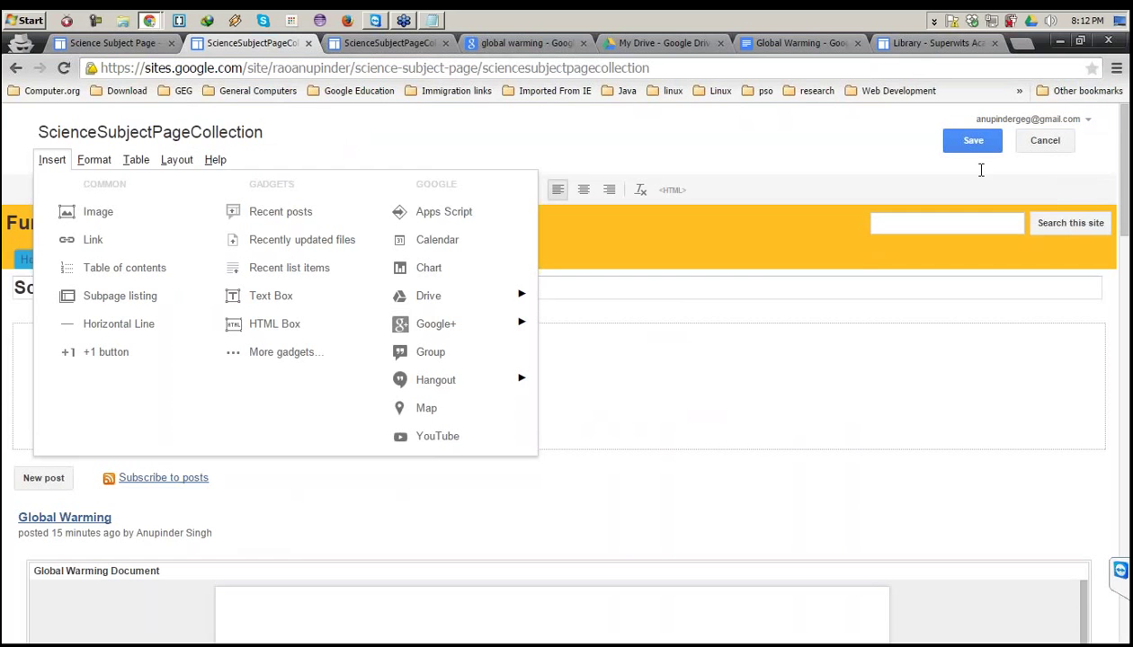
Dismiss the open Insert menu on the ScienceSubjectPageCollection editing page.
left_click(734, 480)
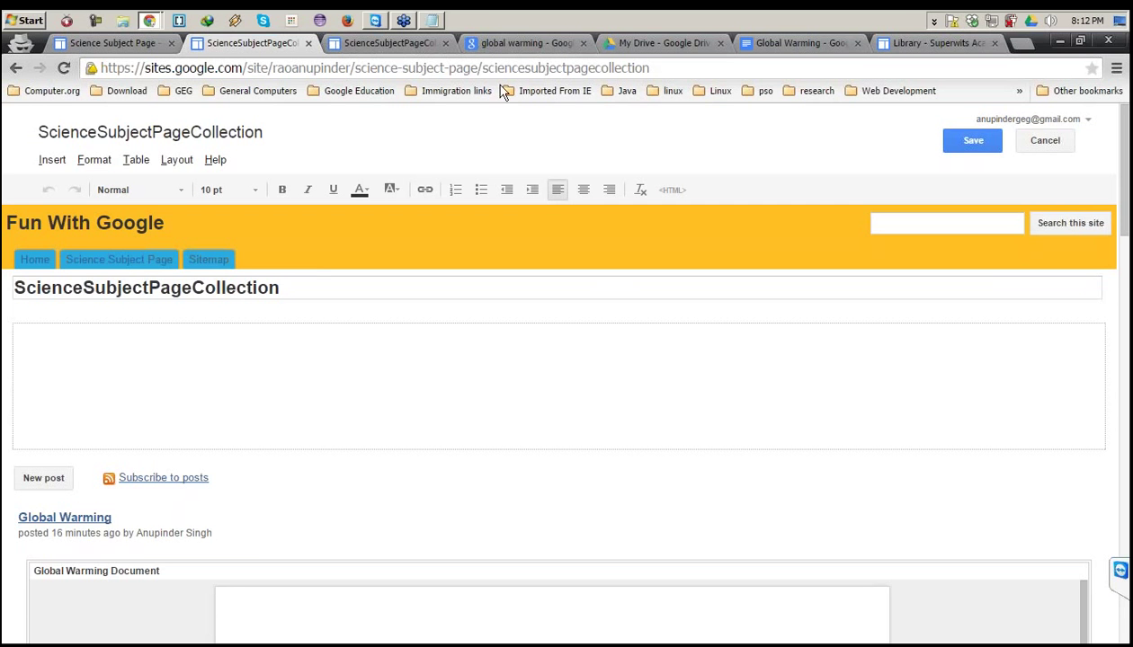
View the published collection page, open Science Subject Page and its ScienceSubjectPageCollection subpage, then return.
left_click(378, 45)
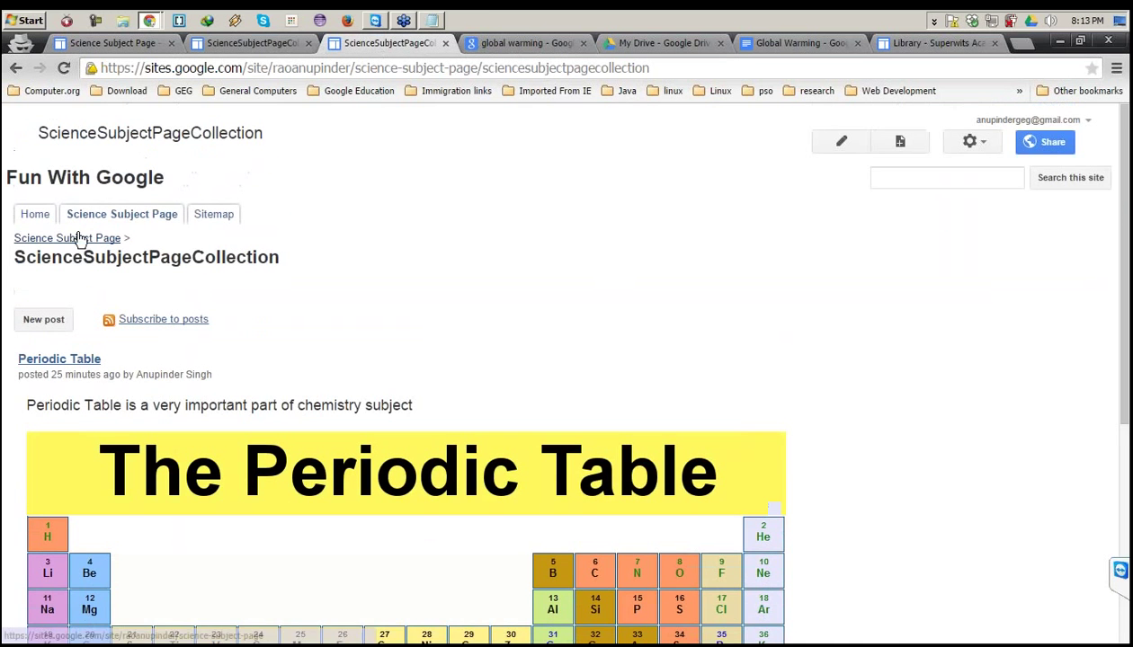
left_click(79, 238)
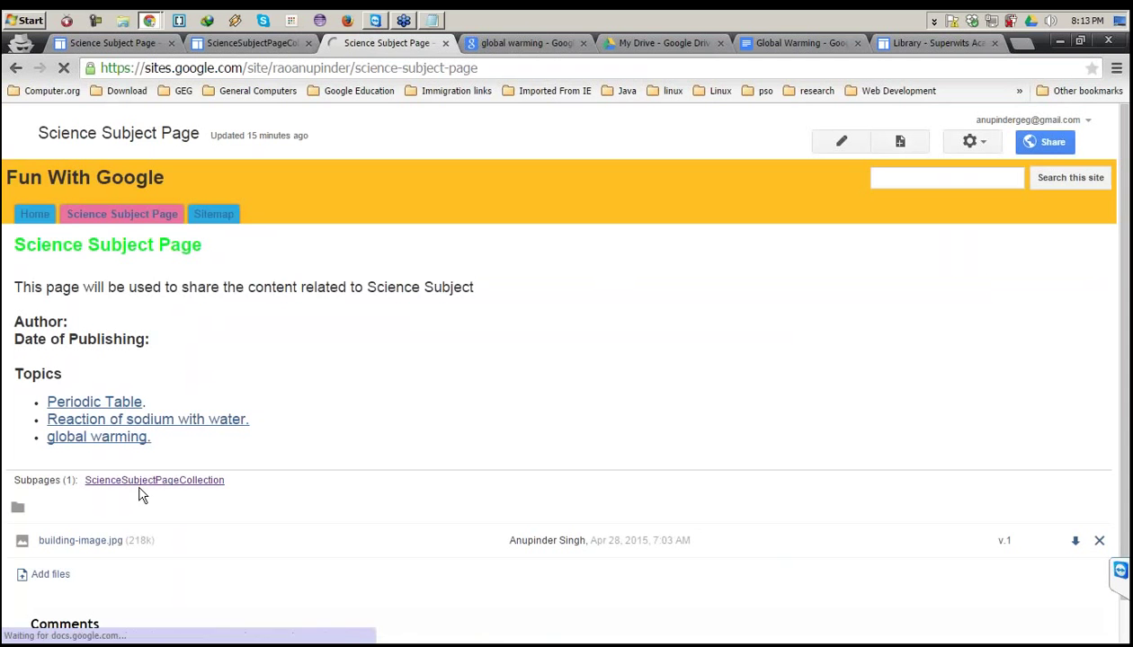
left_click(154, 480)
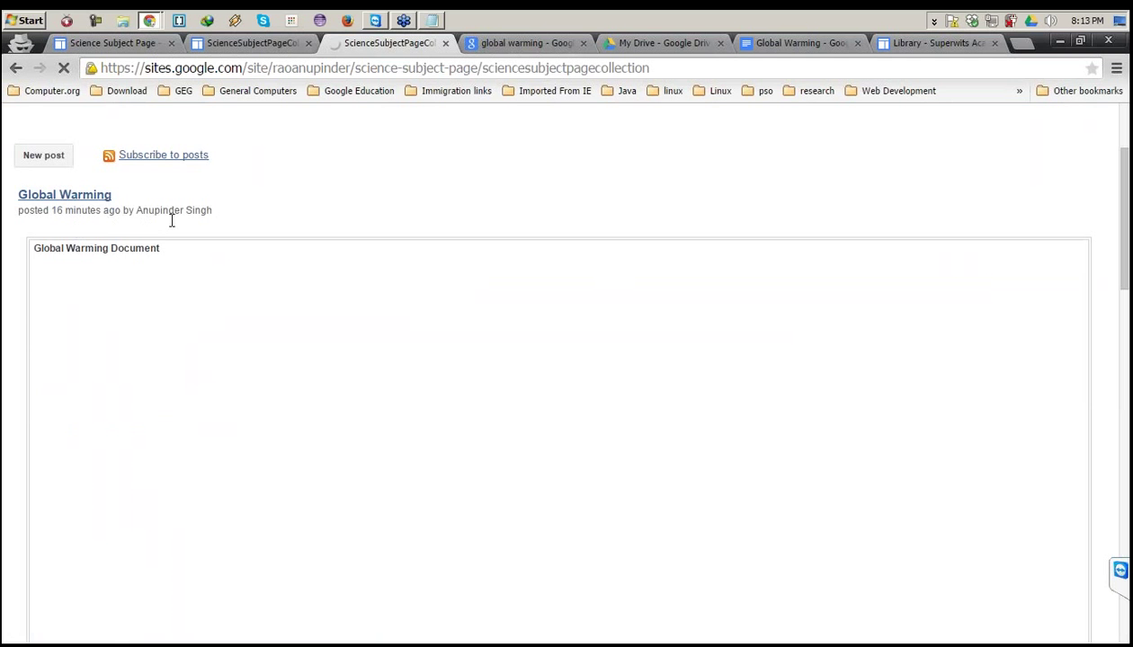
left_click_drag(177, 321, 108, 214)
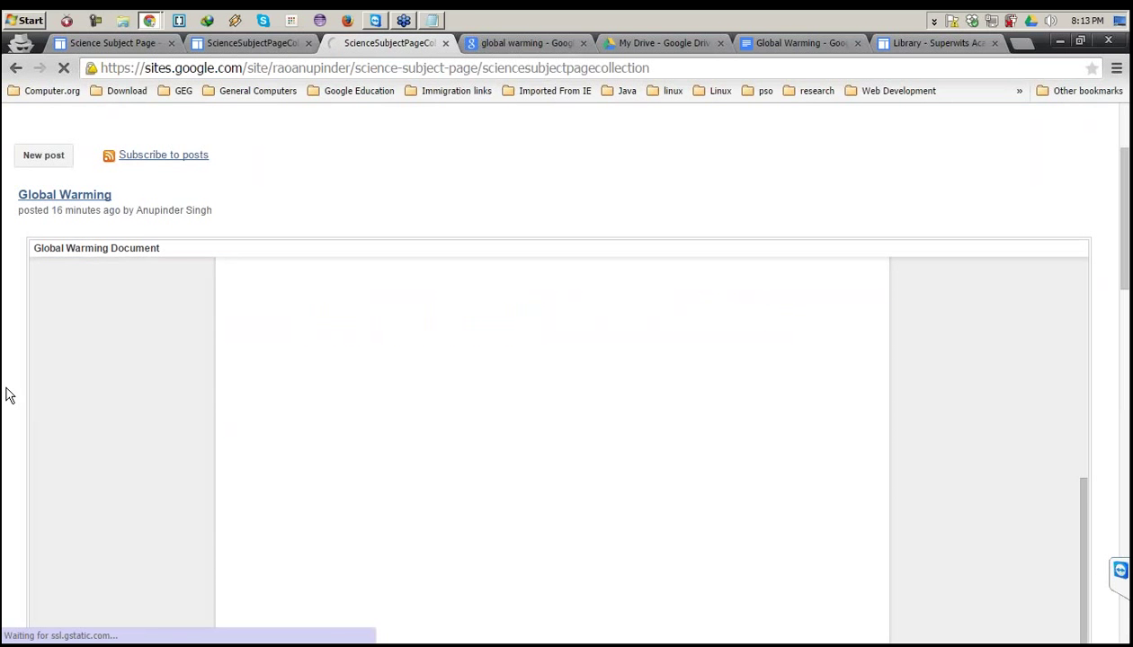
scroll(7, 396, "down", 10)
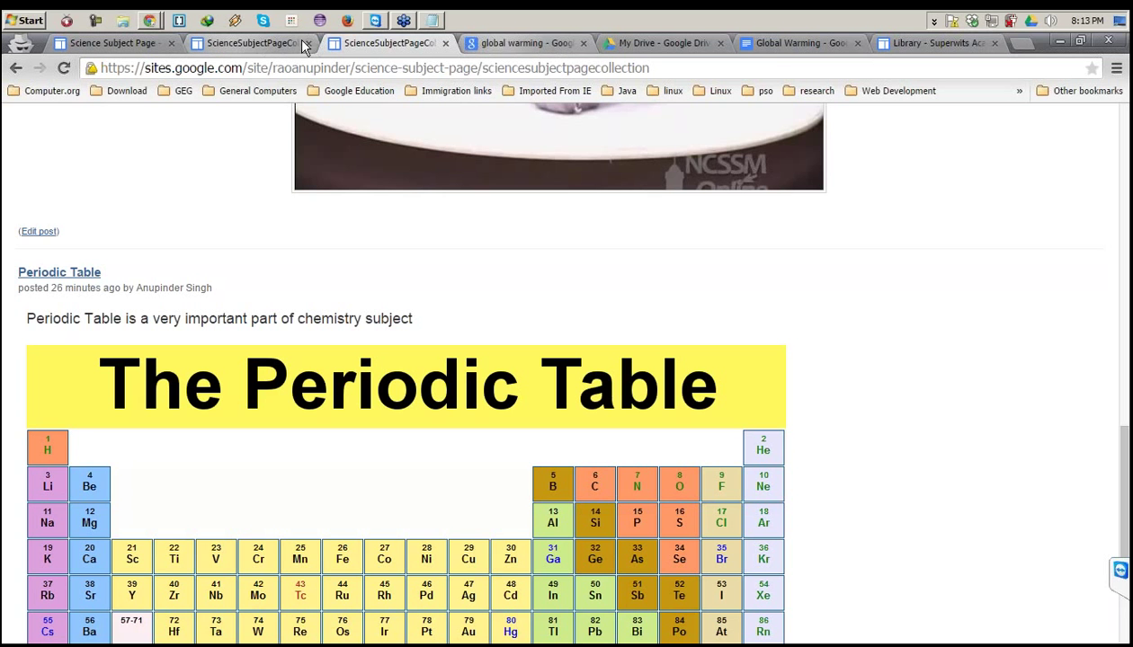
left_click(151, 47)
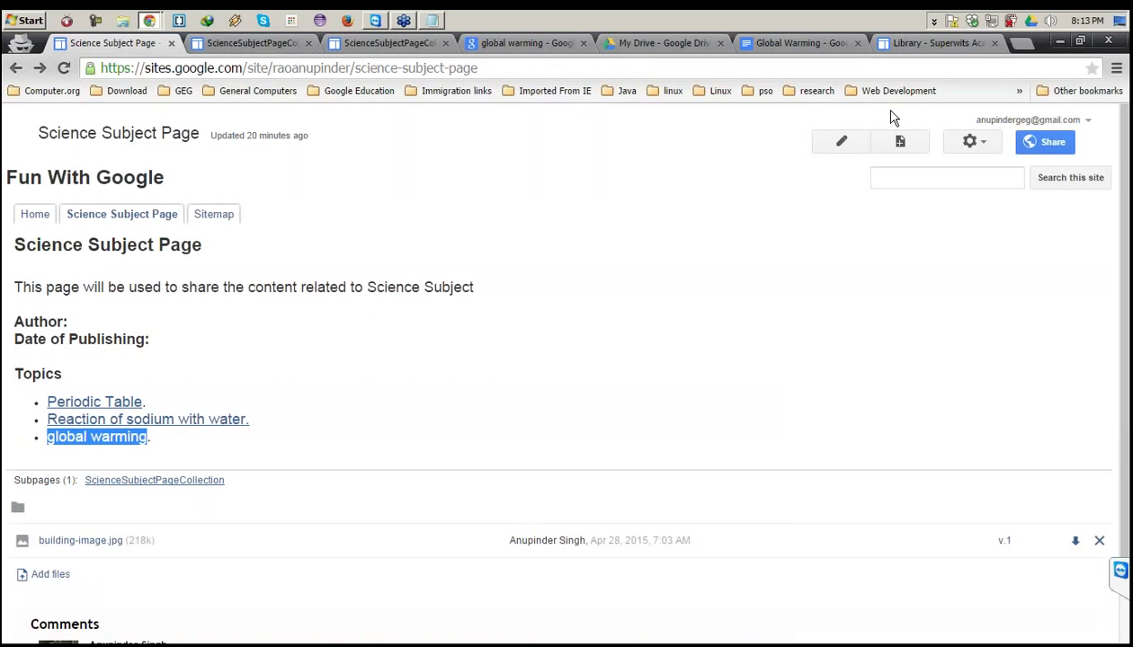
Open the site's Themes, Colors, and Fonts settings through Manage site.
left_click(976, 147)
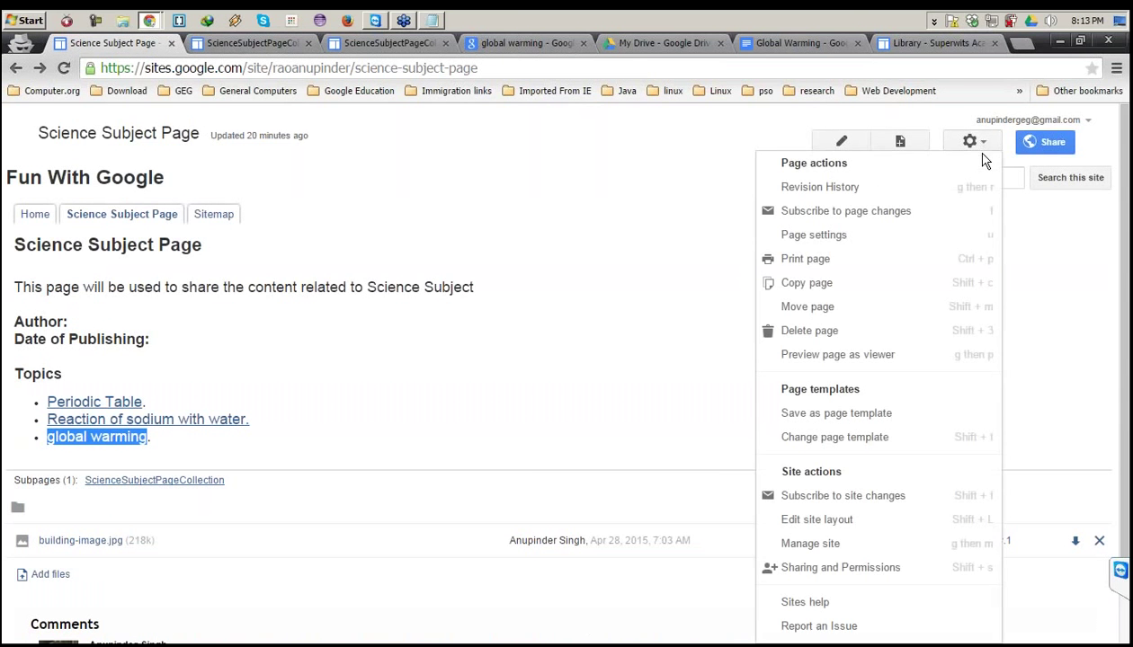
left_click(809, 544)
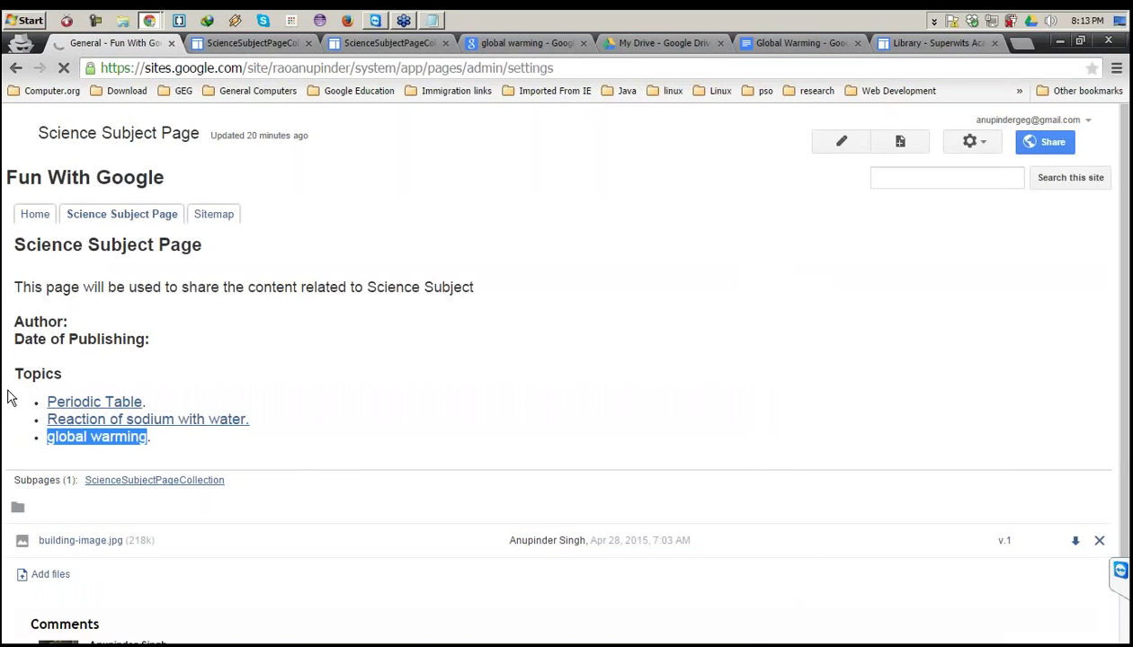
left_click(66, 538)
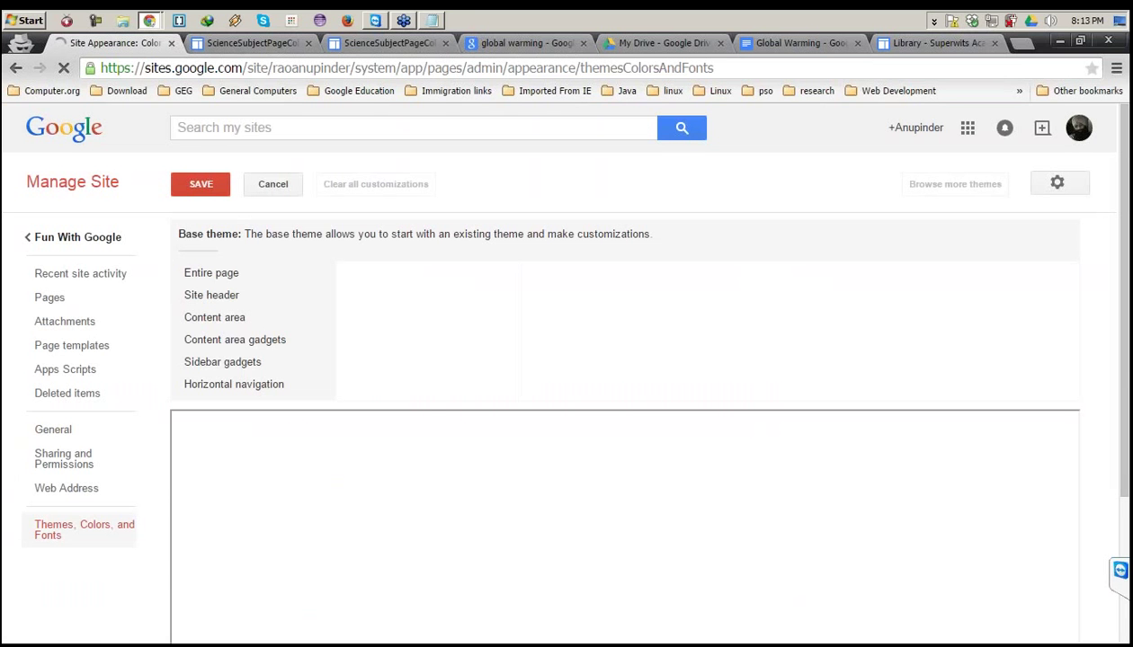
Choose Slate as the base theme, save it, and reopen the base theme list.
left_click(213, 255)
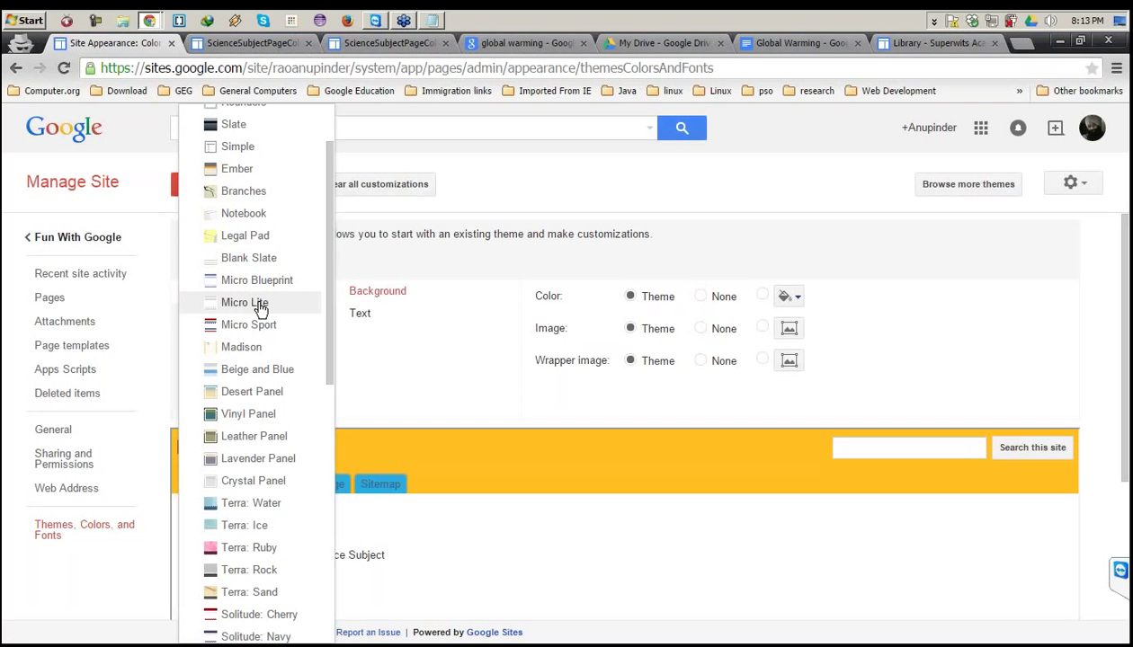
scroll(256, 296, "up", 1)
left_click(232, 180)
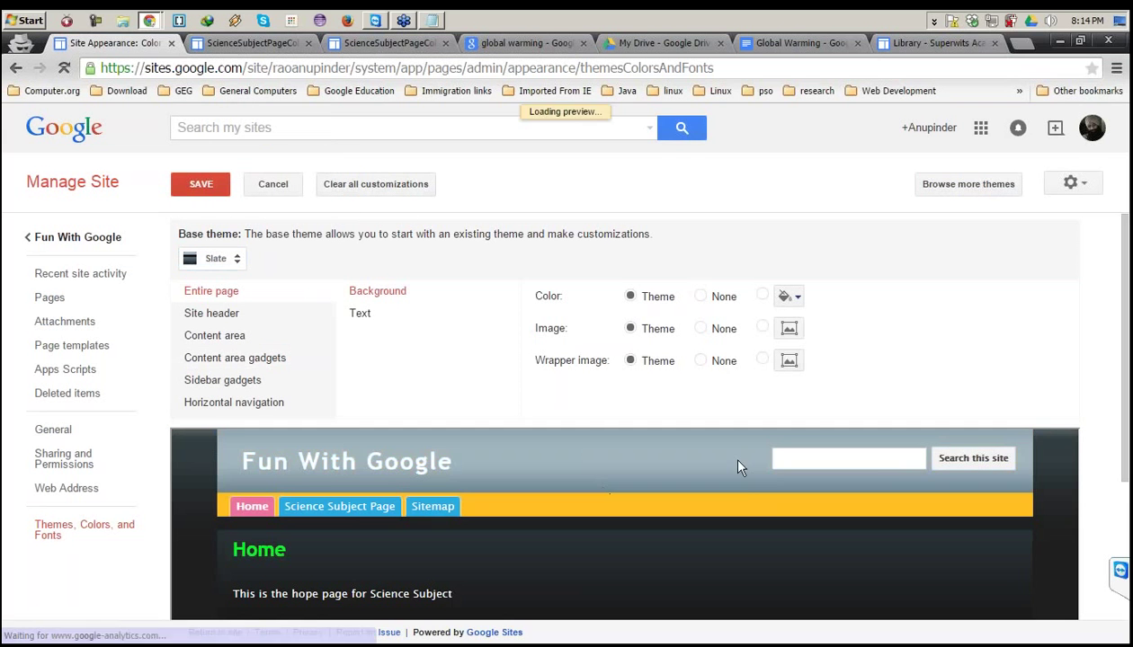
scroll(724, 477, "down", 3)
scroll(736, 503, "up", 3)
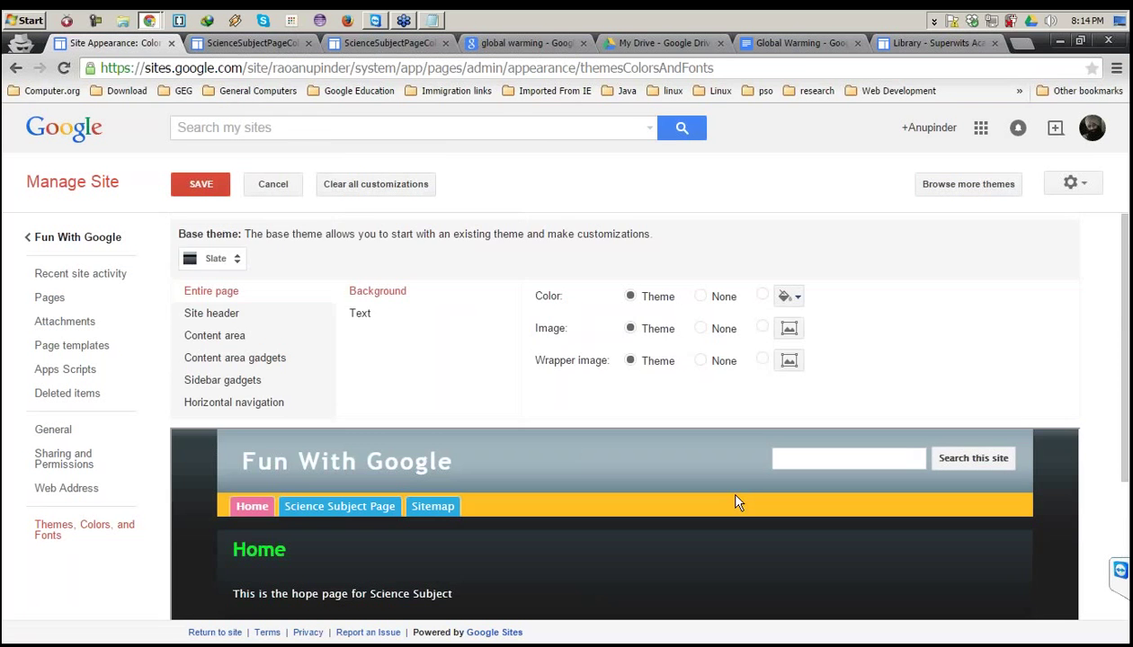
scroll(759, 493, "down", 1)
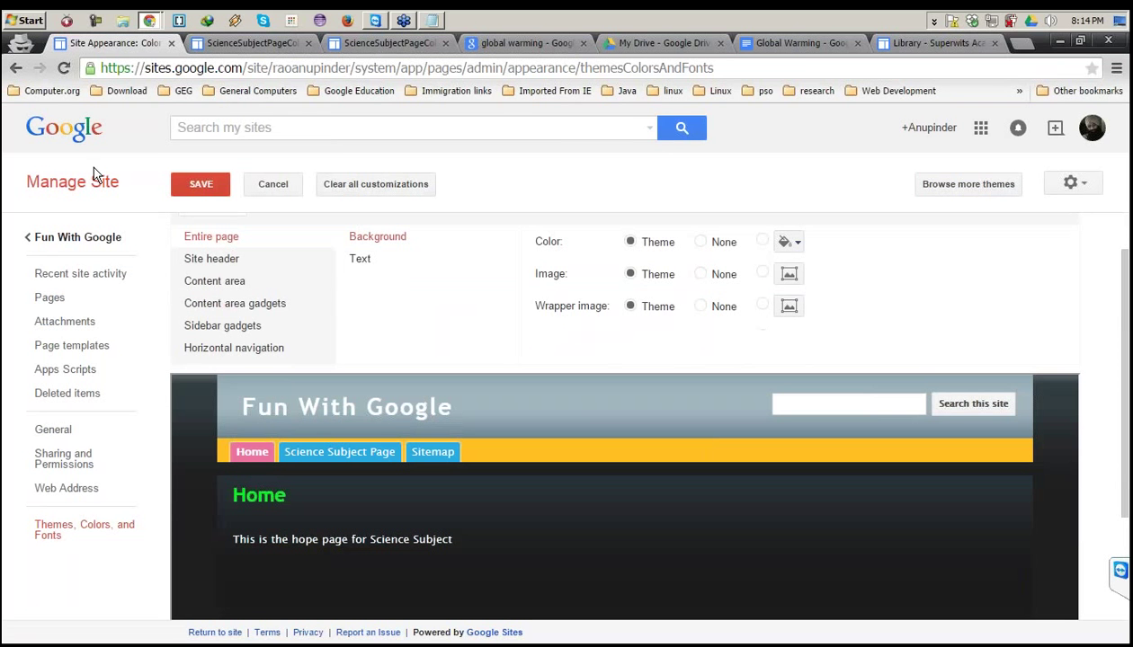
left_click(198, 186)
left_click(241, 261)
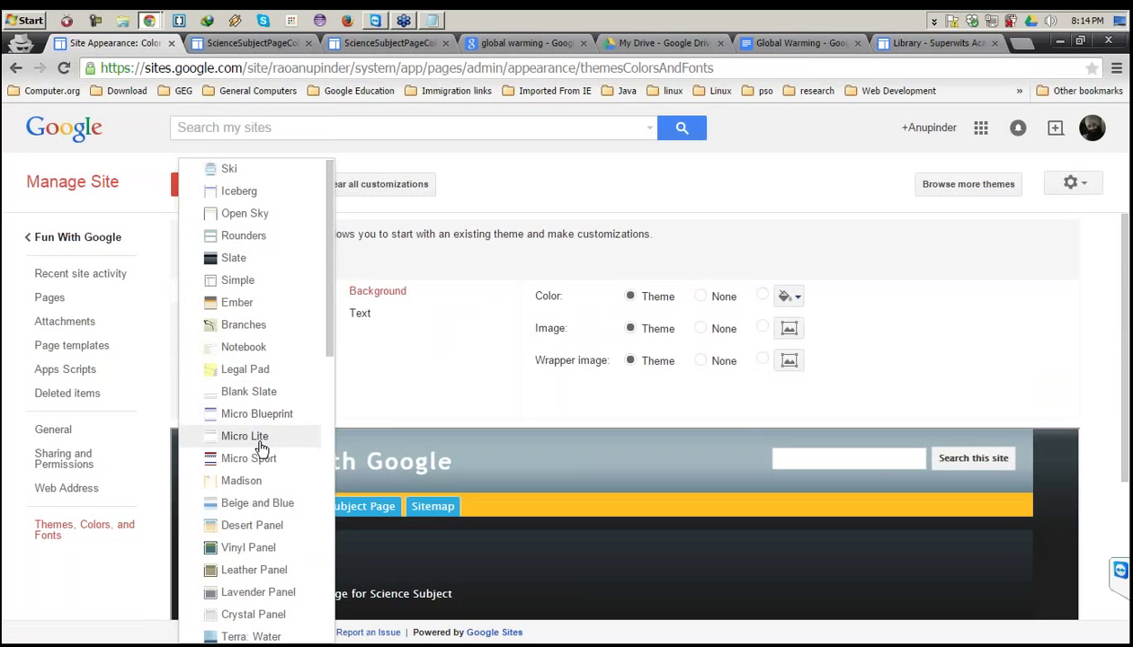
Choose Desert Panel as the base theme, save, and go back to the Fun With Google Home page.
left_click(255, 525)
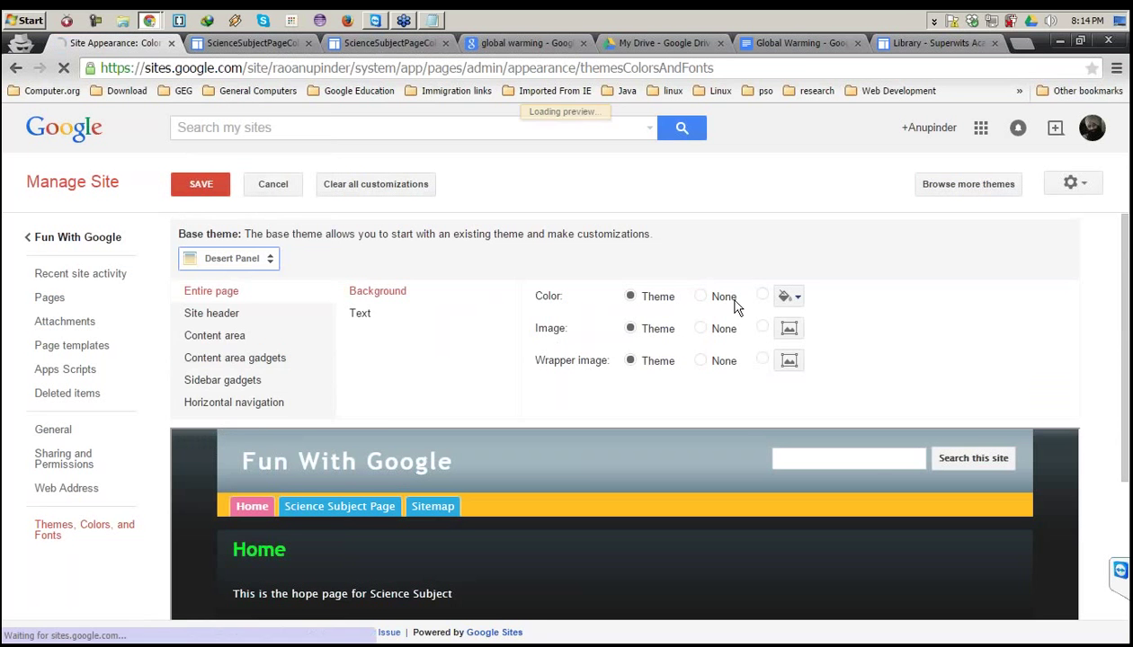
scroll(1055, 308, "down", 2)
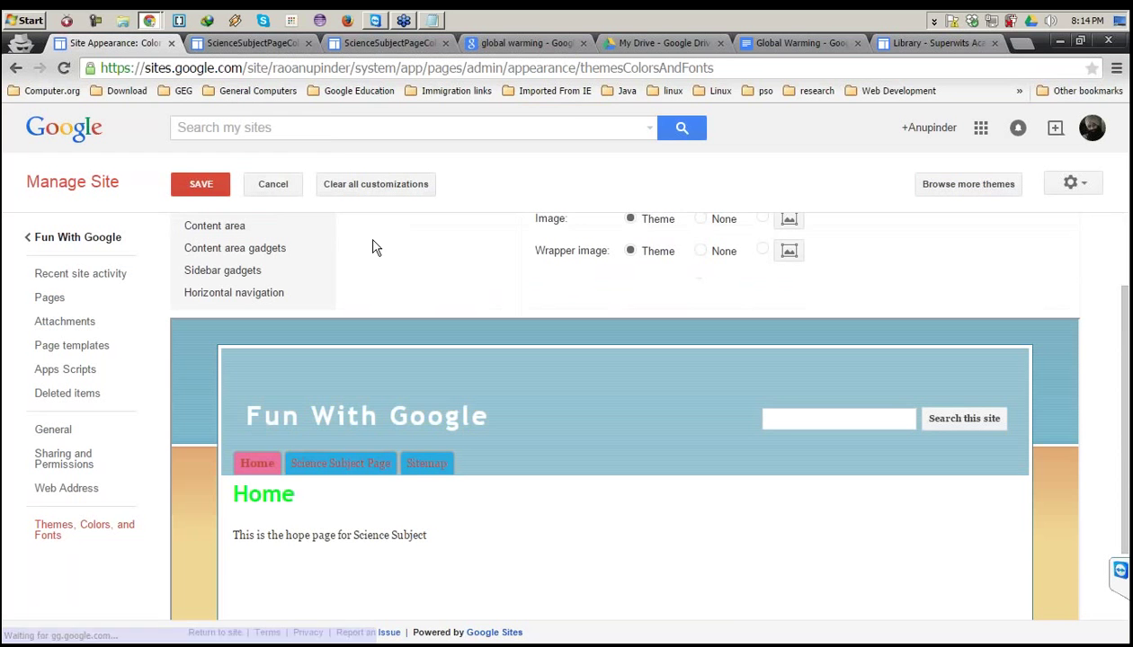
left_click(201, 185)
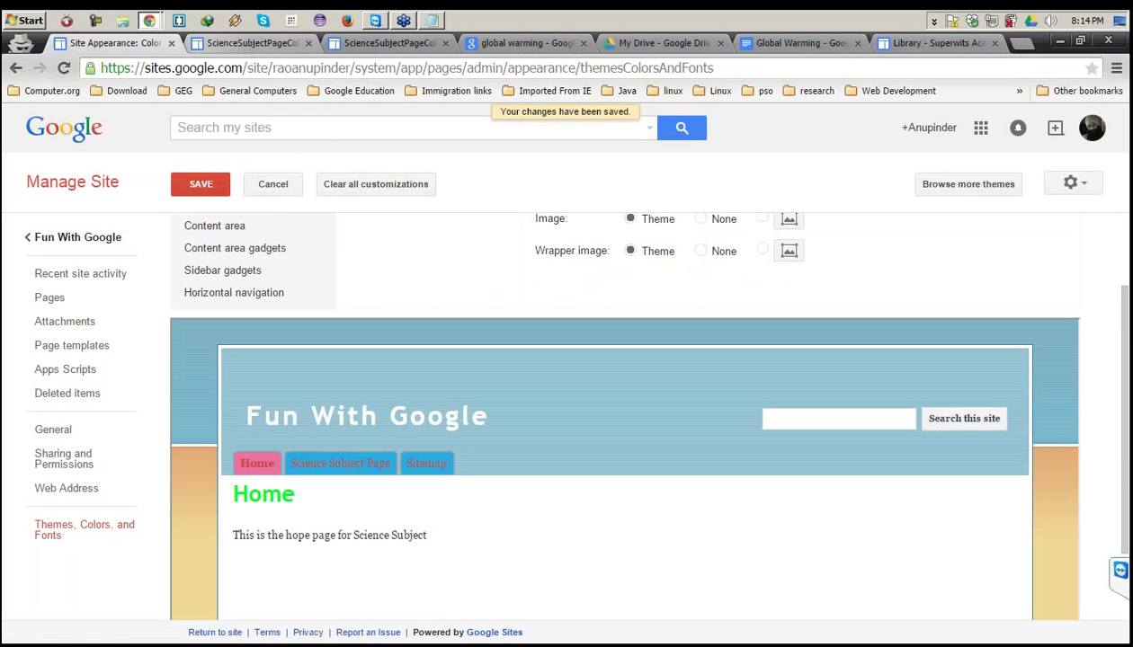
left_click(85, 237)
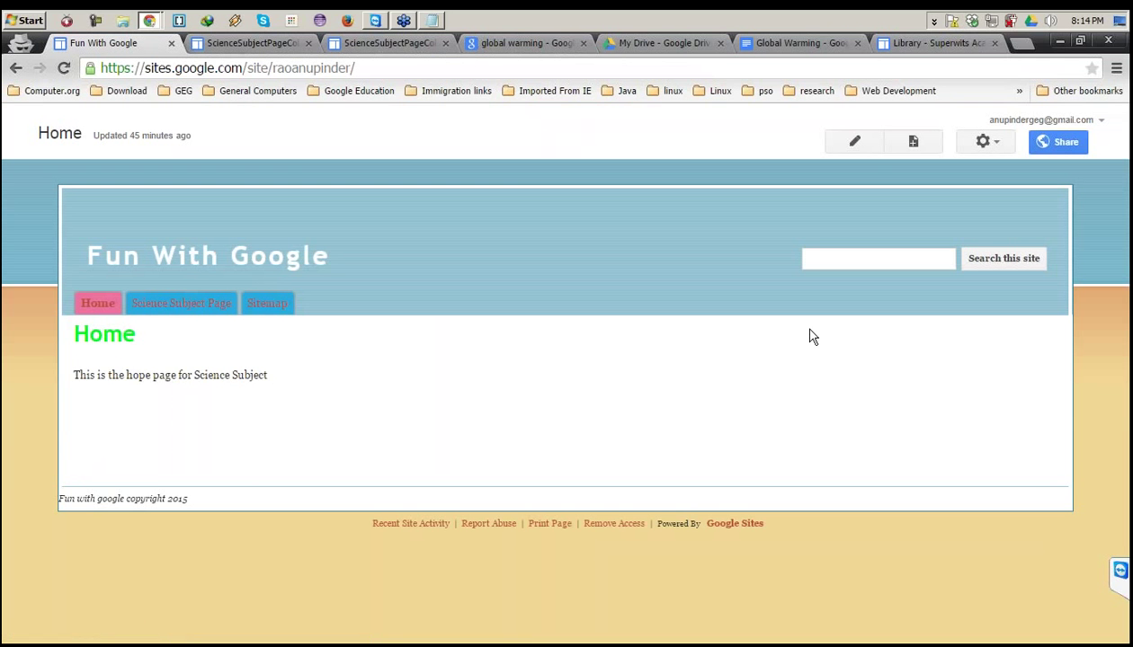
left_click(1070, 120)
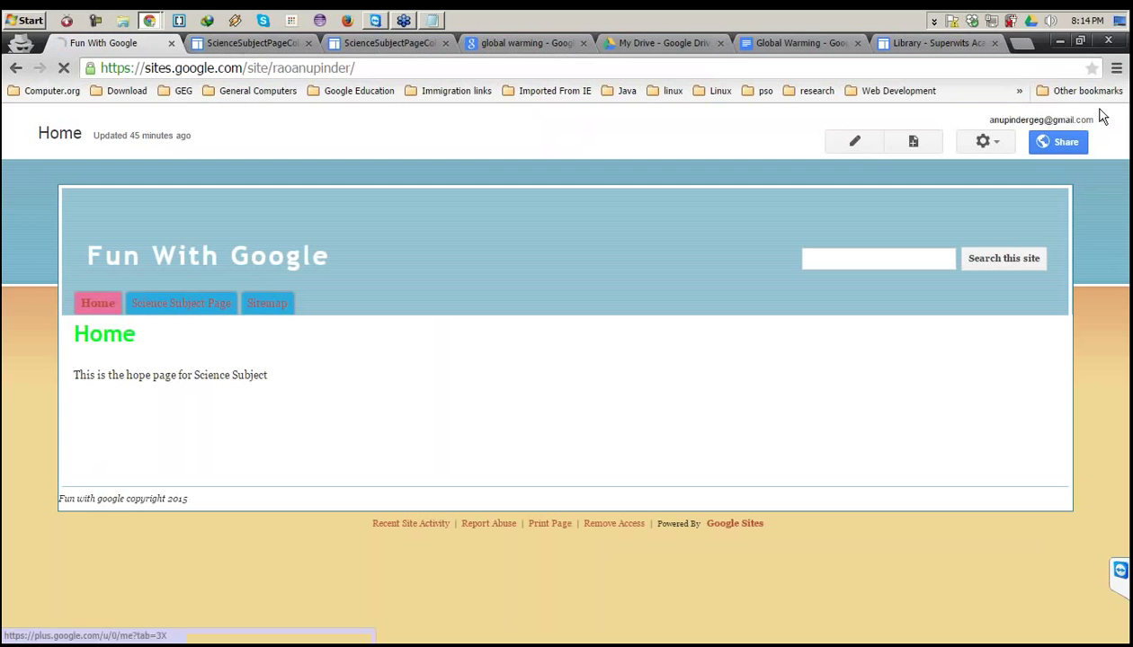